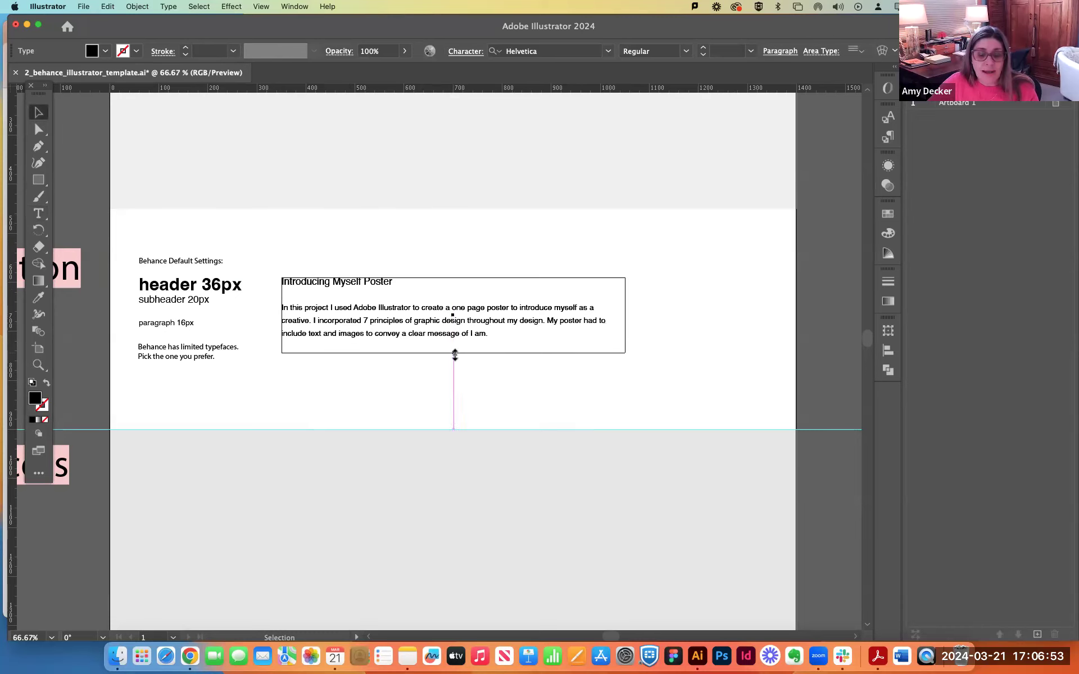
Set the font size of the "Introducing Myself Poster" heading to 36 pt.
{"action": "left_click", "coordinate": [675, 396]}
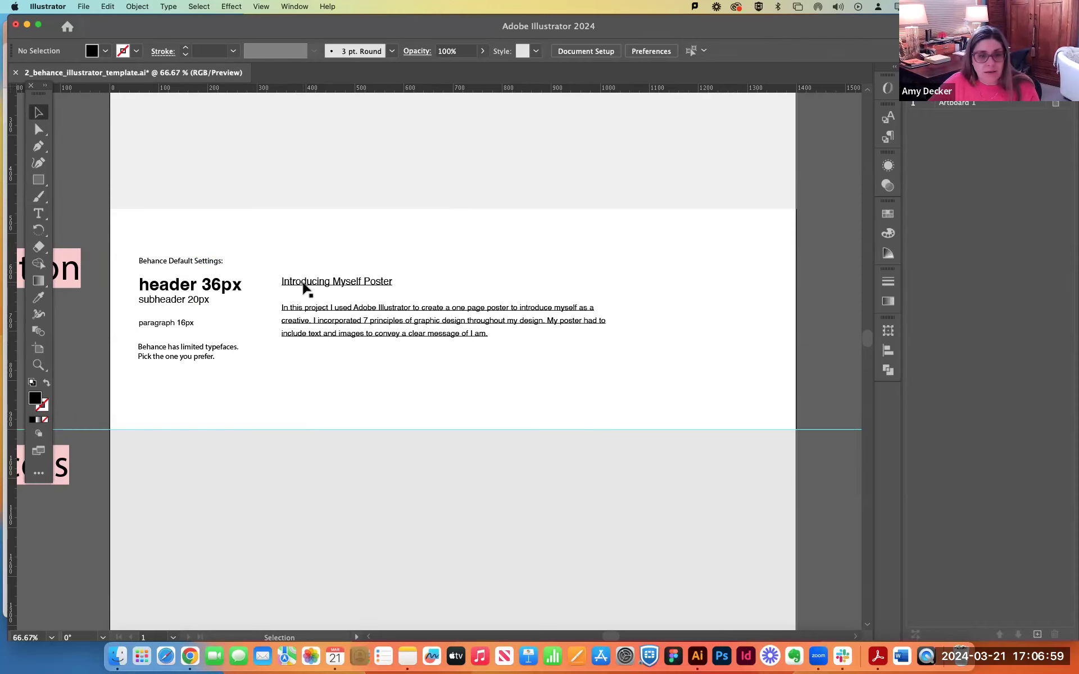
{"action": "double_click", "coordinate": [304, 282]}
{"action": "triple_click", "coordinate": [303, 281]}
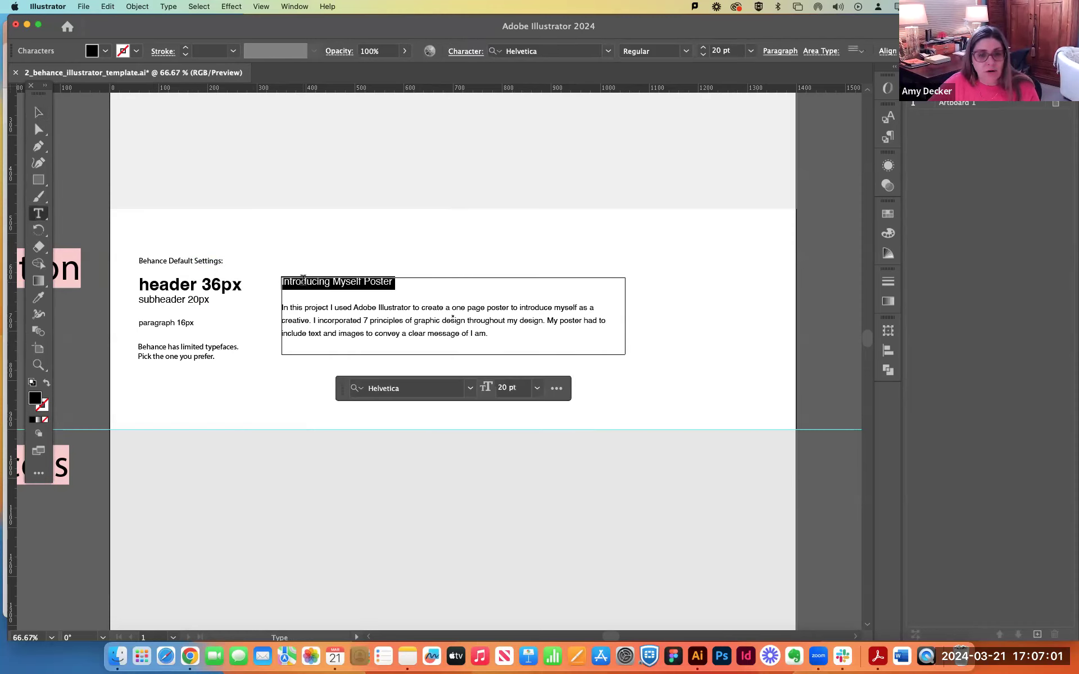
{"action": "left_click", "coordinate": [504, 385]}
{"action": "type", "text": "36"}
{"action": "key", "text": "Return"}
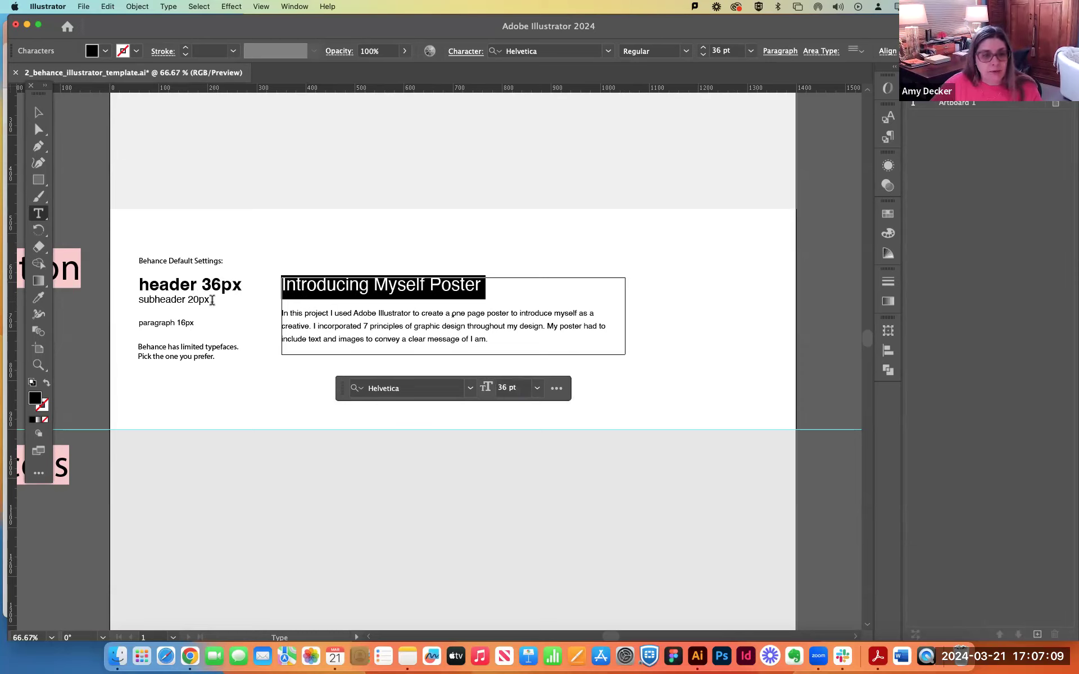
Check the font size of the body paragraph and of the note about limited typefaces.
{"action": "left_click", "coordinate": [281, 313]}
{"action": "left_click_drag", "start_coordinate": [283, 313], "coordinate": [535, 345]}
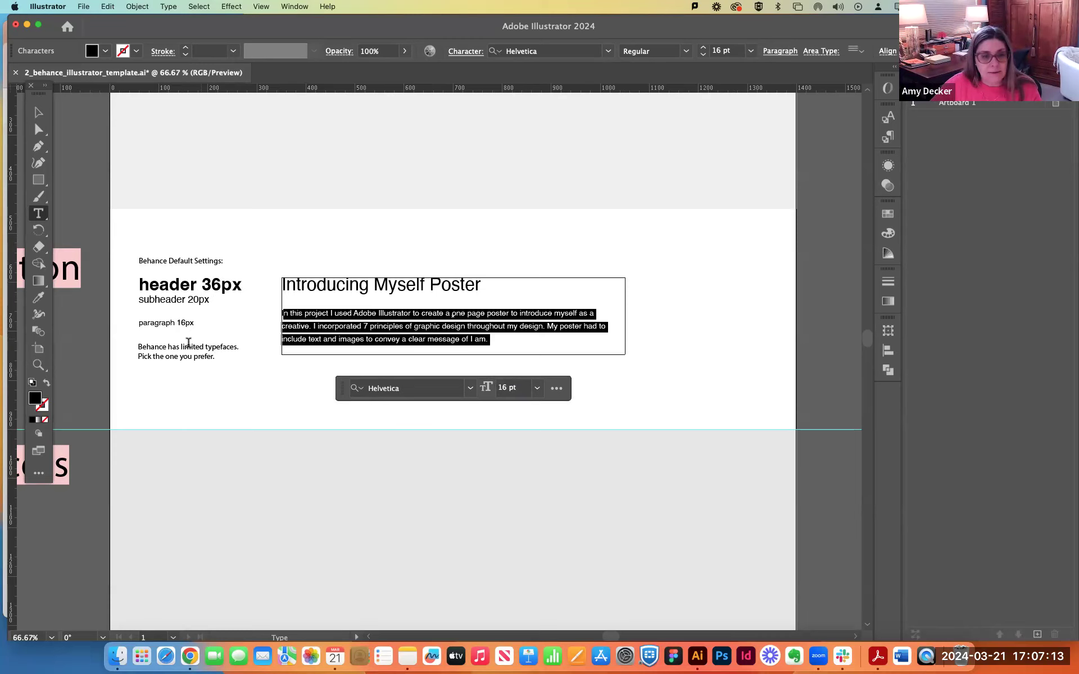
{"action": "left_click", "coordinate": [160, 345]}
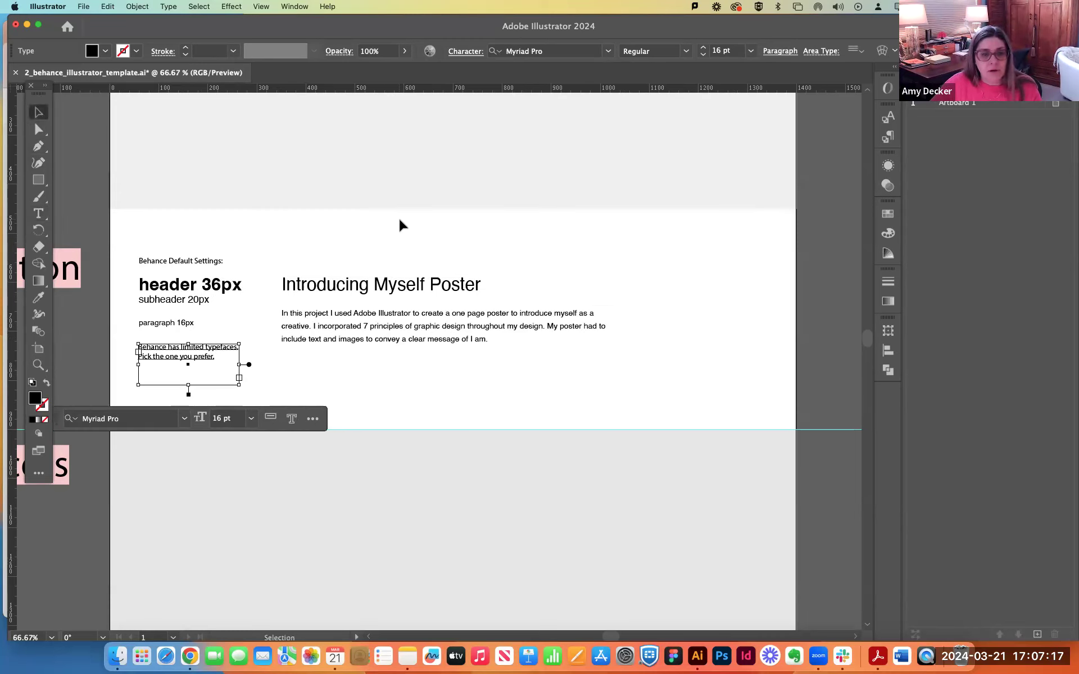
{"action": "key", "text": "Escape"}
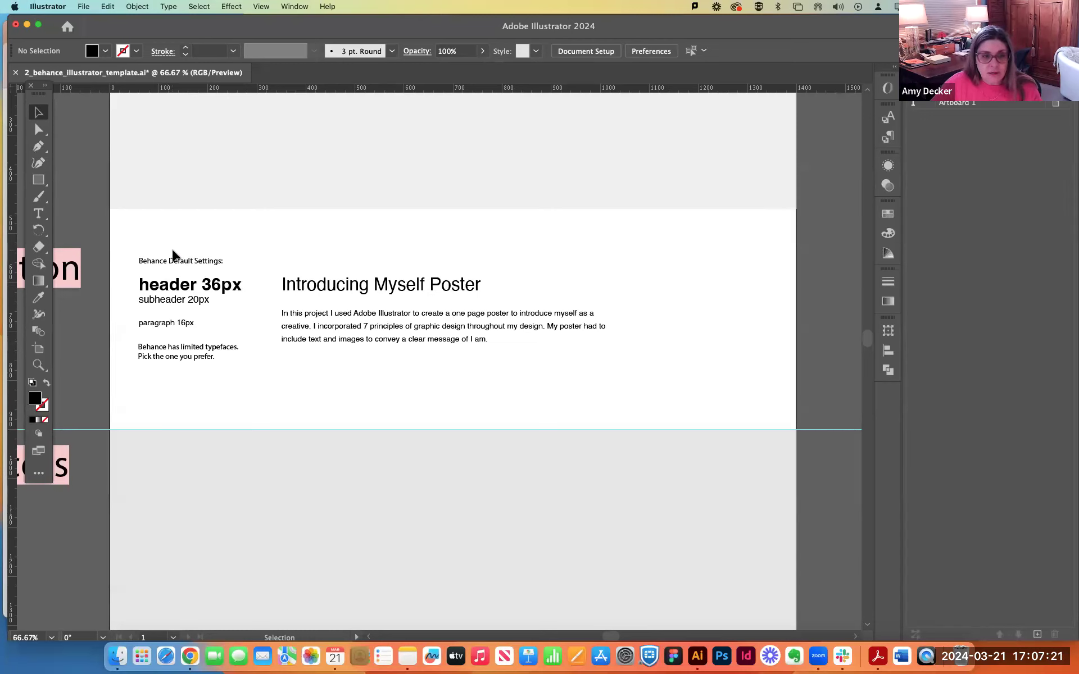
Move all the Behance default settings notes off the artboard to just beneath the Description label.
{"action": "left_click", "coordinate": [176, 263]}
{"action": "left_click", "coordinate": [175, 287], "text": "shift"}
{"action": "left_click", "coordinate": [174, 286], "text": "shift"}
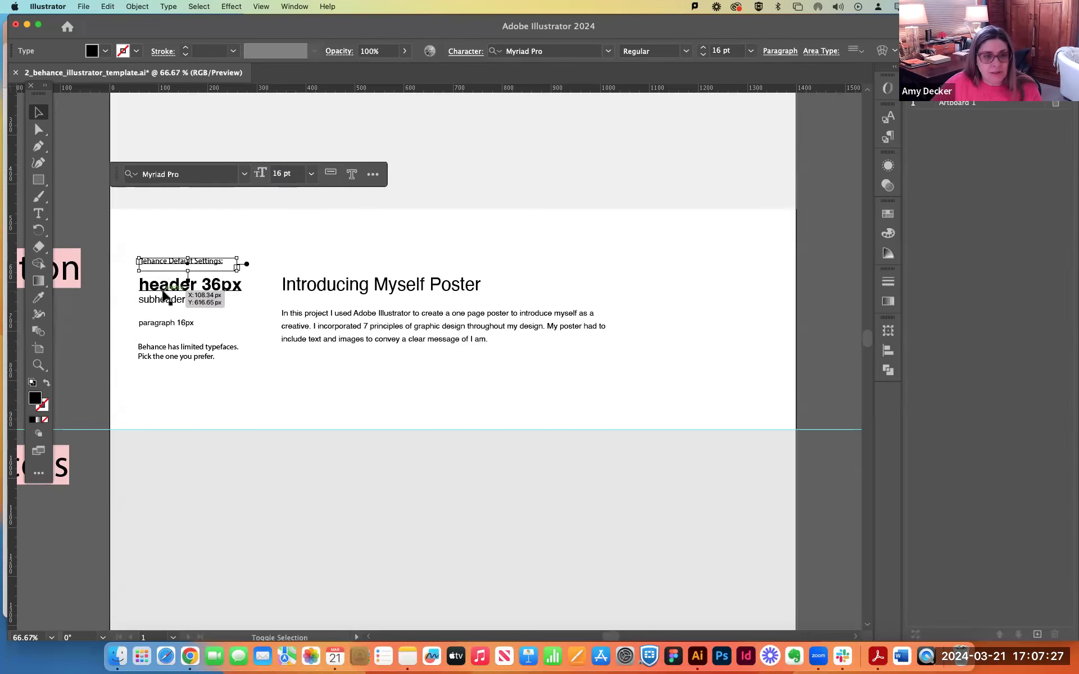
{"action": "left_click", "coordinate": [161, 289], "text": "shift"}
{"action": "left_click", "coordinate": [162, 291], "text": "shift"}
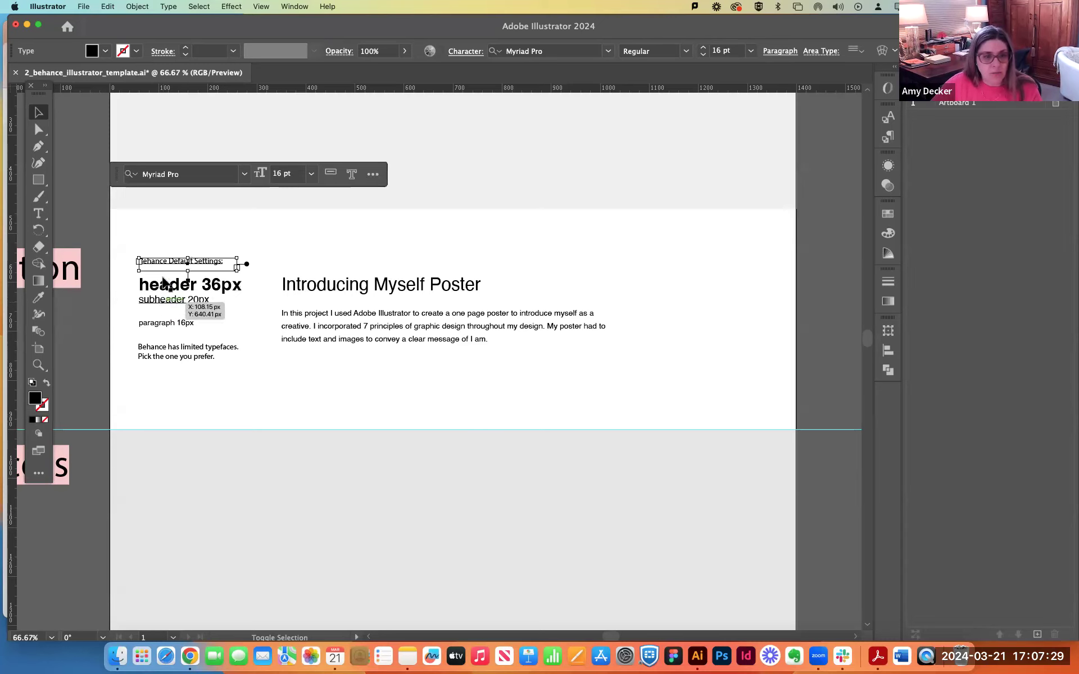
{"action": "left_click_drag", "start_coordinate": [144, 225], "coordinate": [190, 366]}
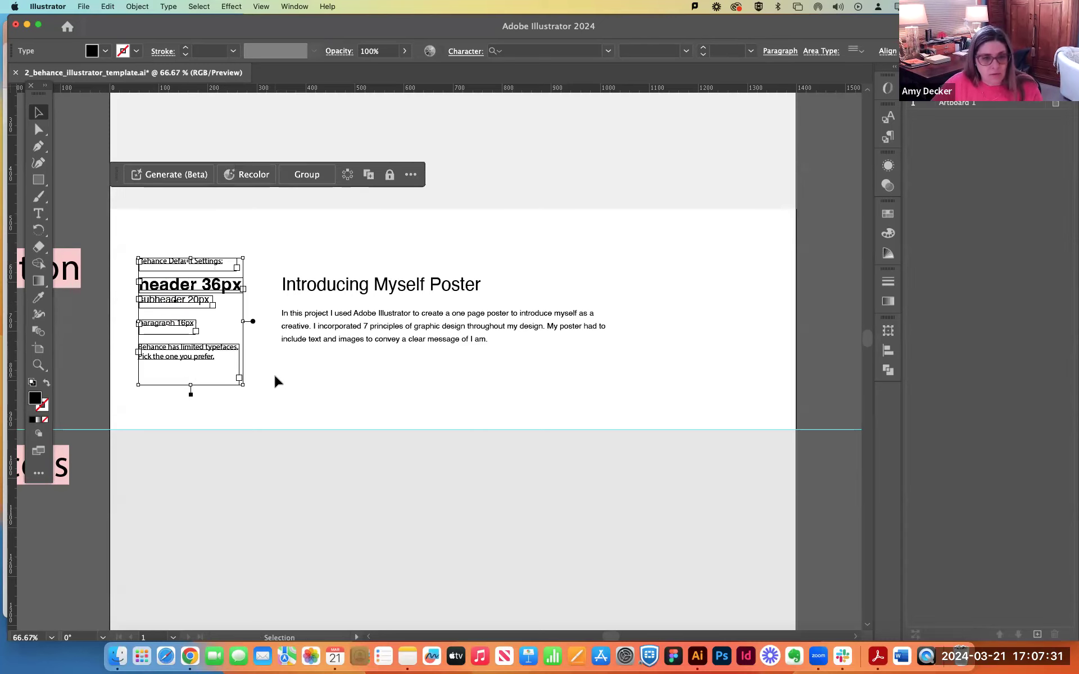
{"action": "scroll", "coordinate": [275, 376], "scroll_direction": "left", "scroll_amount": 10}
{"action": "left_click_drag", "start_coordinate": [438, 376], "coordinate": [228, 422]}
{"action": "left_click", "coordinate": [441, 361]}
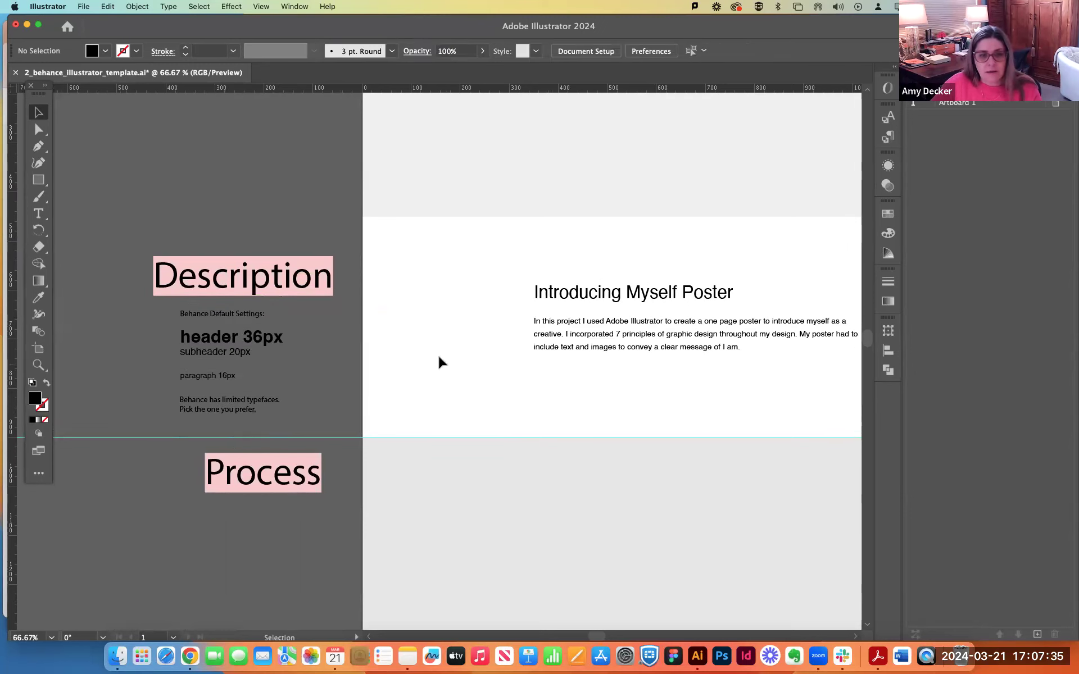
Replace the "Introducing Myself Poster" heading with the copied title "behind the art: a self-introductory poster".
{"action": "left_click_drag", "start_coordinate": [535, 378], "coordinate": [308, 362]}
{"action": "left_click", "coordinate": [336, 282]}
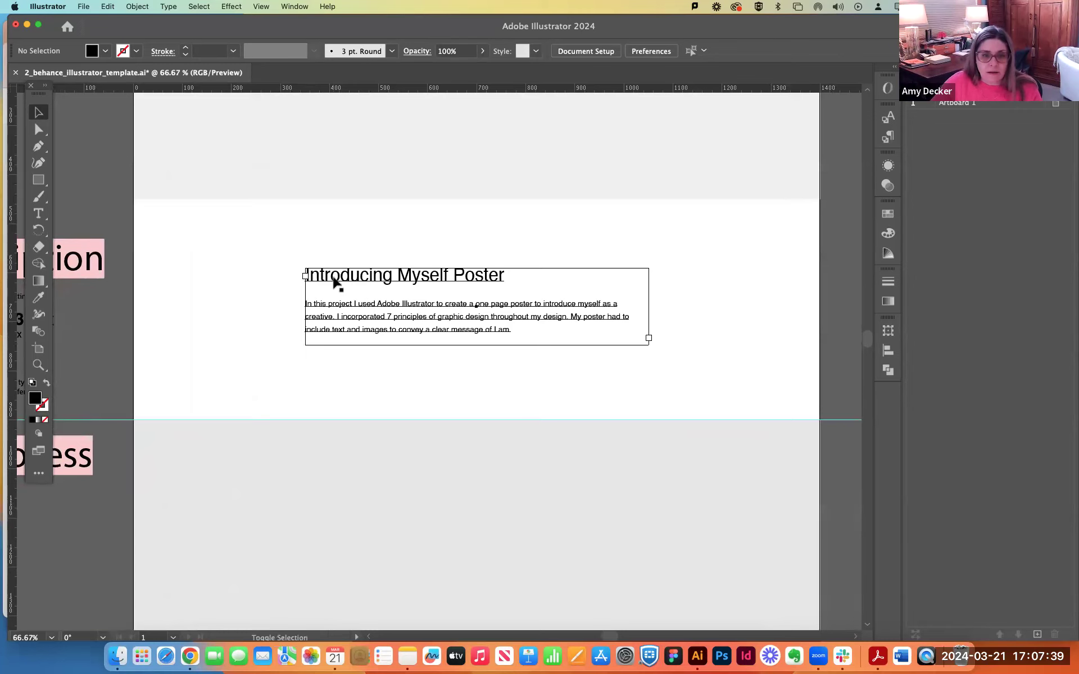
{"action": "left_click", "coordinate": [242, 339]}
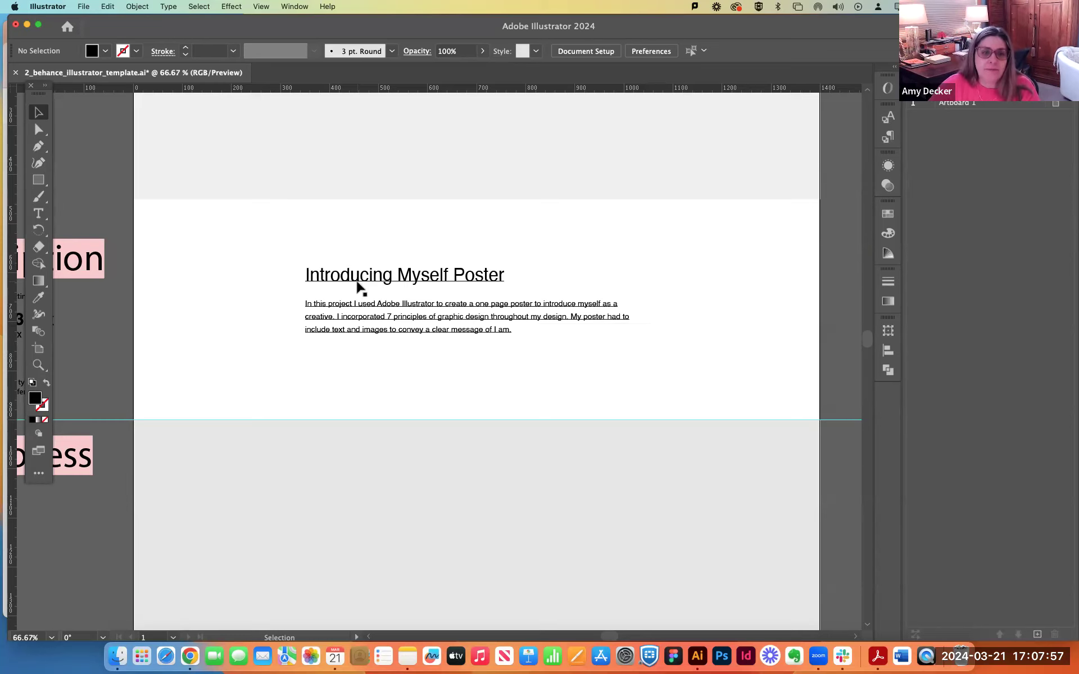
{"action": "triple_click", "coordinate": [358, 278]}
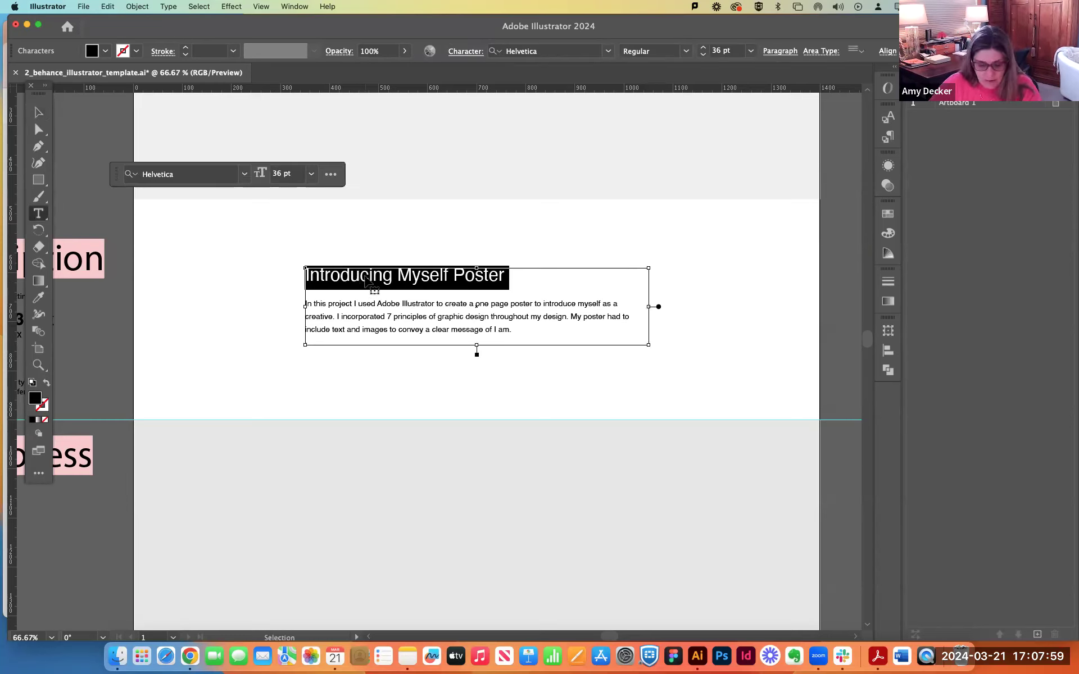
{"action": "type", "text": "behind the art: a self-introductory poster"}
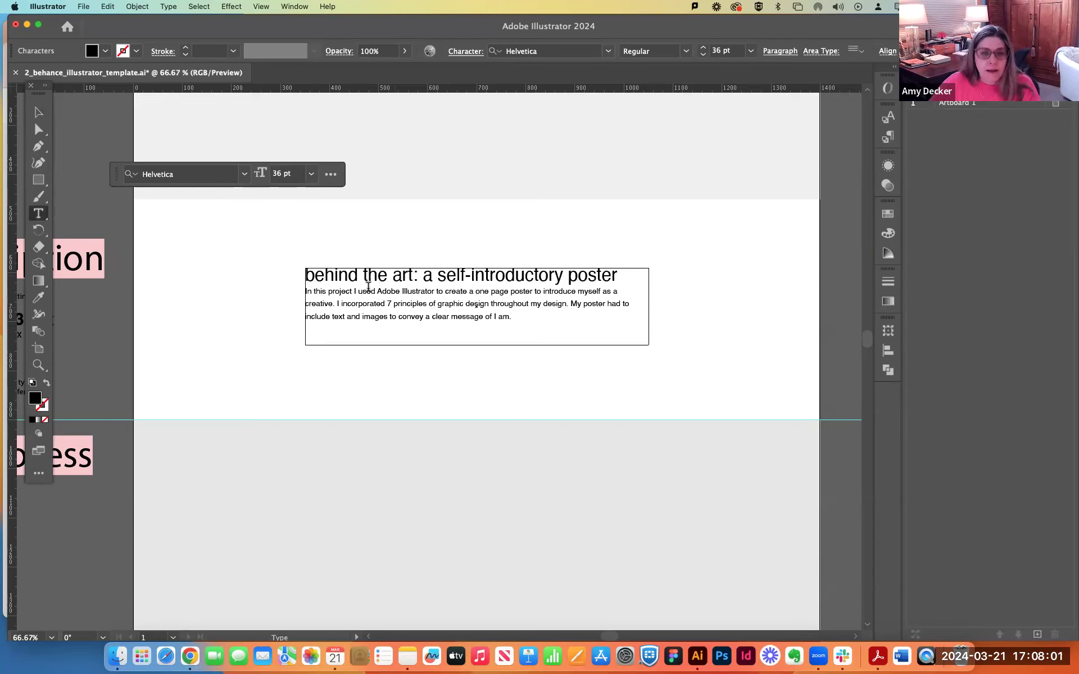
Capitalize "Behind" and "Art" in the heading and insert a blank line between it and the body paragraph.
{"action": "left_click_drag", "start_coordinate": [315, 277], "coordinate": [300, 278]}
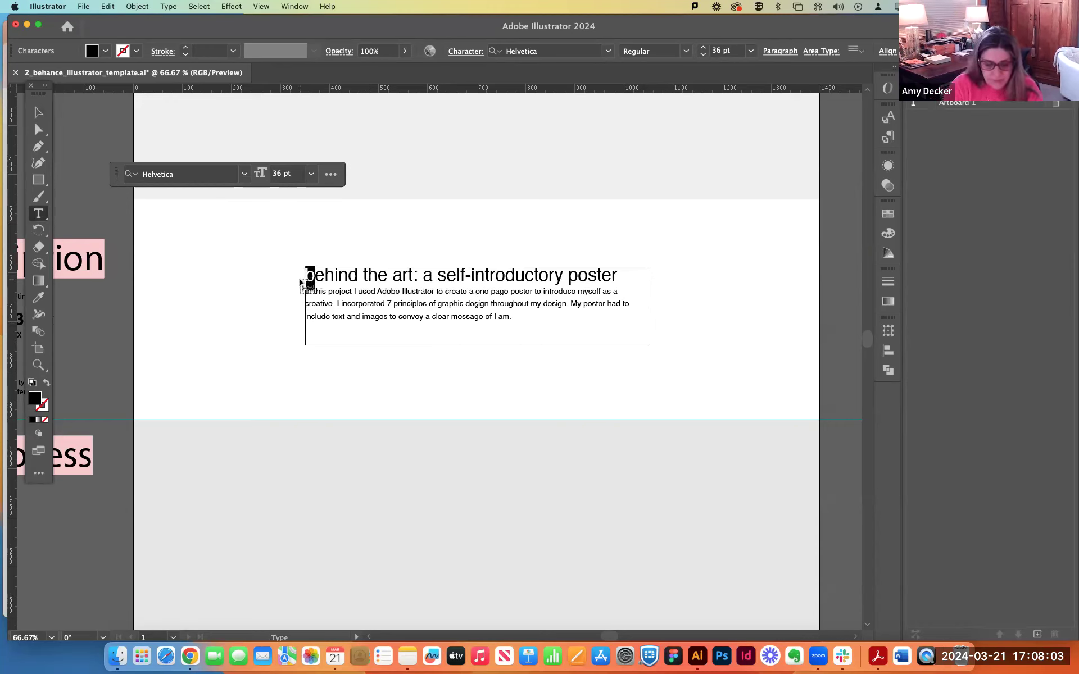
{"action": "type", "text": "B"}
{"action": "left_click_drag", "start_coordinate": [405, 277], "coordinate": [393, 277]}
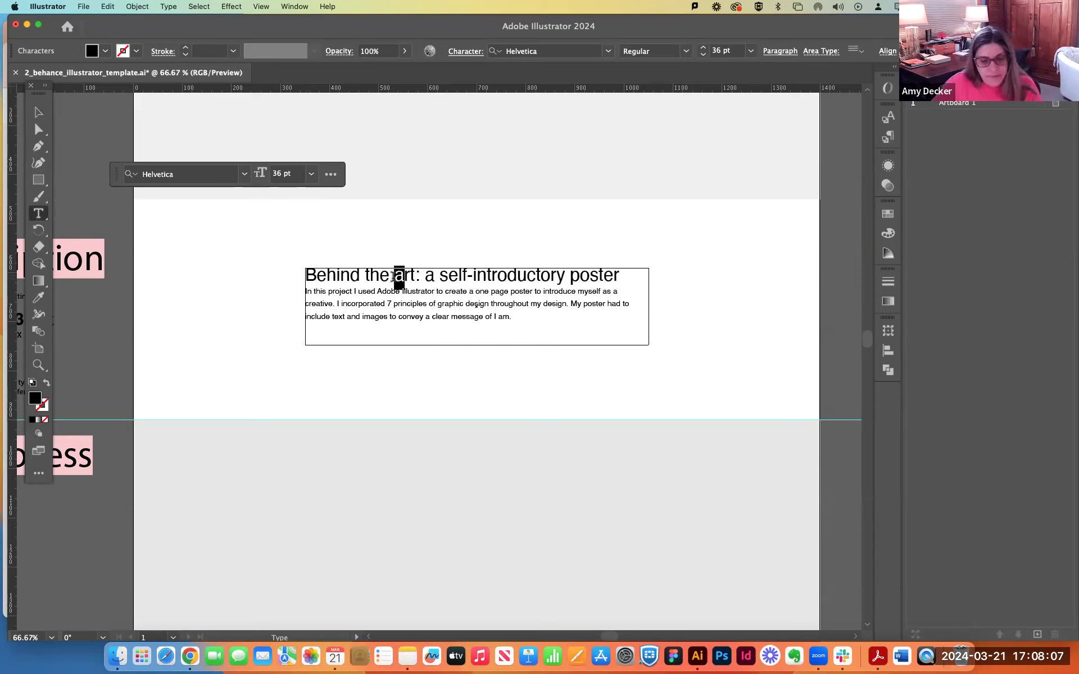
{"action": "type", "text": "A"}
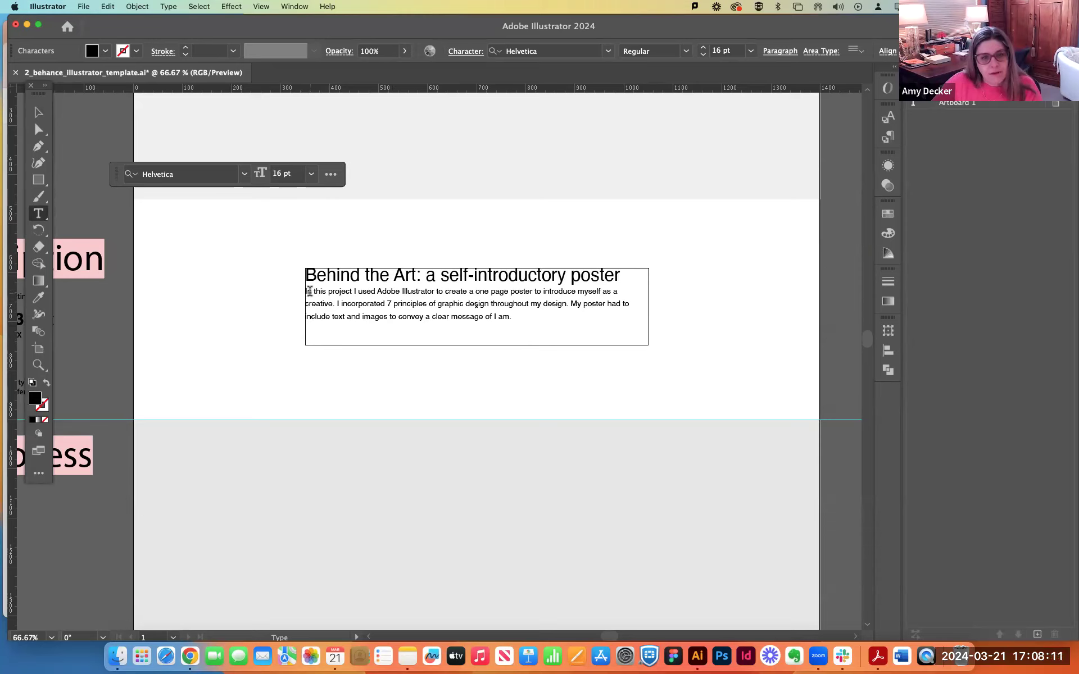
{"action": "key", "text": "Return"}
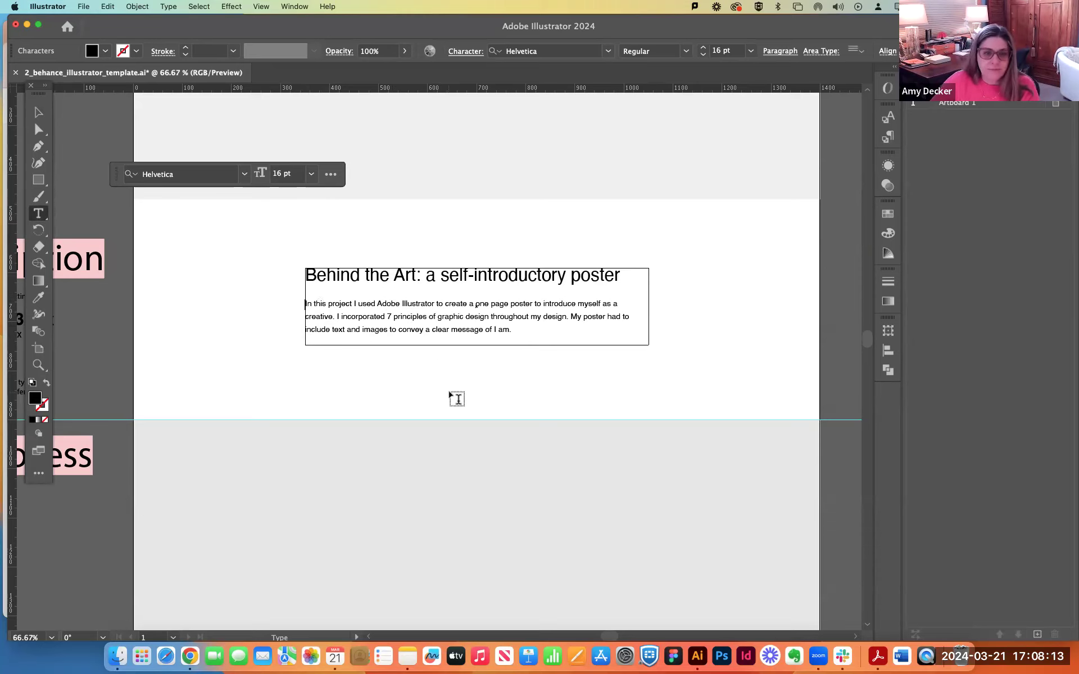
{"action": "left_click", "coordinate": [457, 399]}
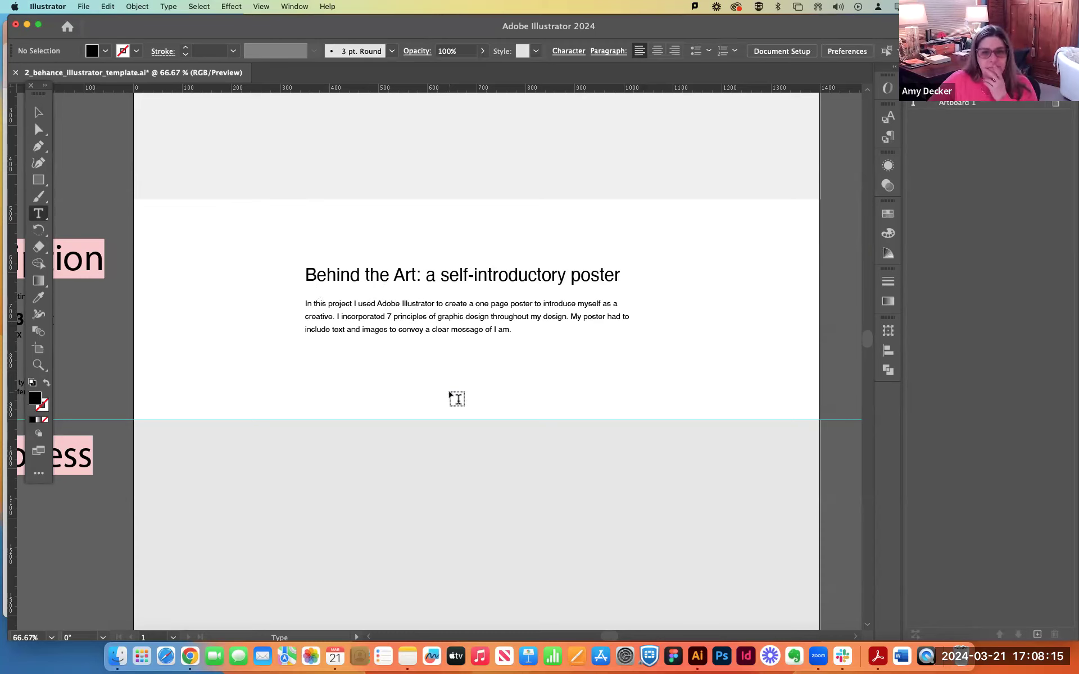
Capitalize the rest of the heading so it reads "Behind the Art: A Self-introductory Poster".
{"action": "double_click", "coordinate": [431, 275]}
{"action": "type", "text": "A"}
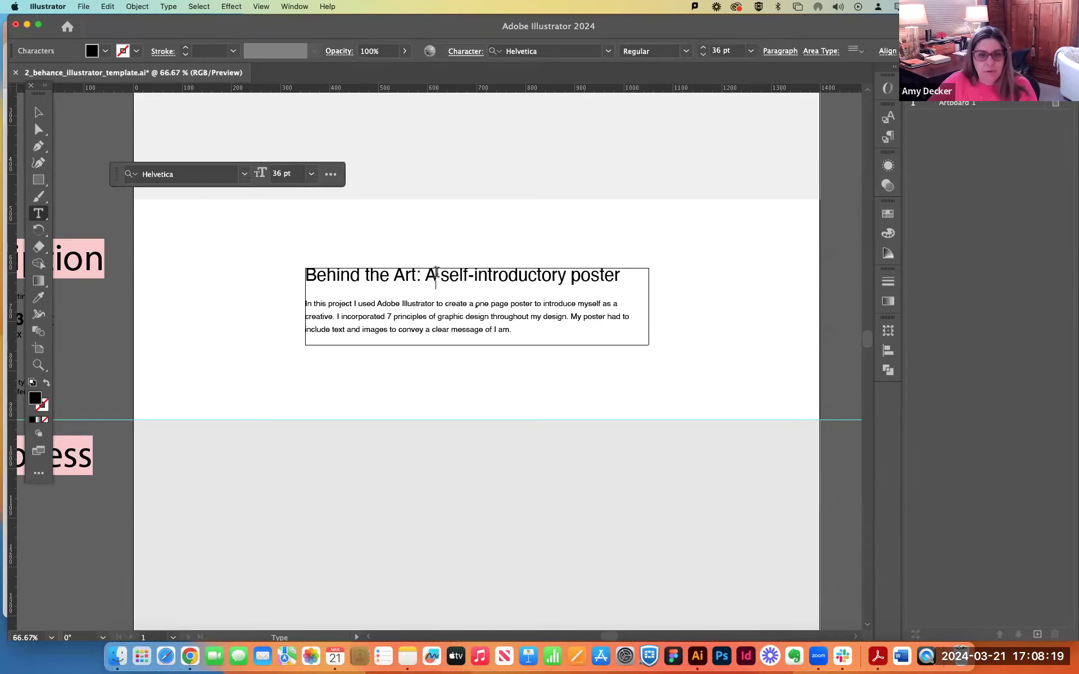
{"action": "left_click_drag", "start_coordinate": [440, 276], "coordinate": [449, 275]}
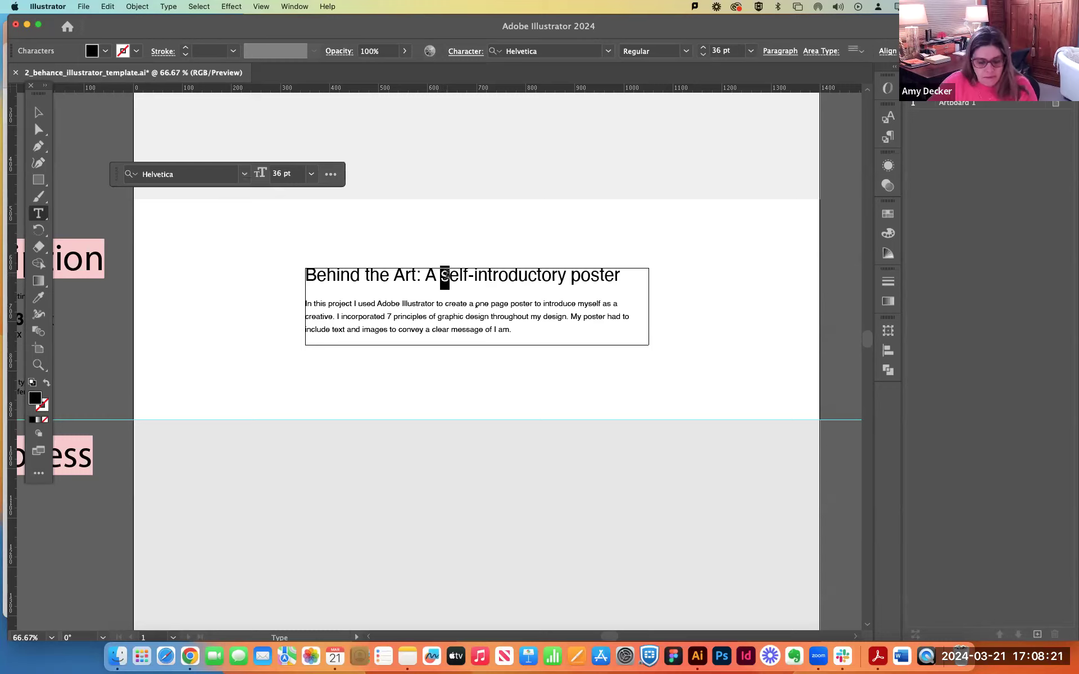
{"action": "type", "text": "S"}
{"action": "left_click_drag", "start_coordinate": [585, 276], "coordinate": [574, 278]}
{"action": "type", "text": "P"}
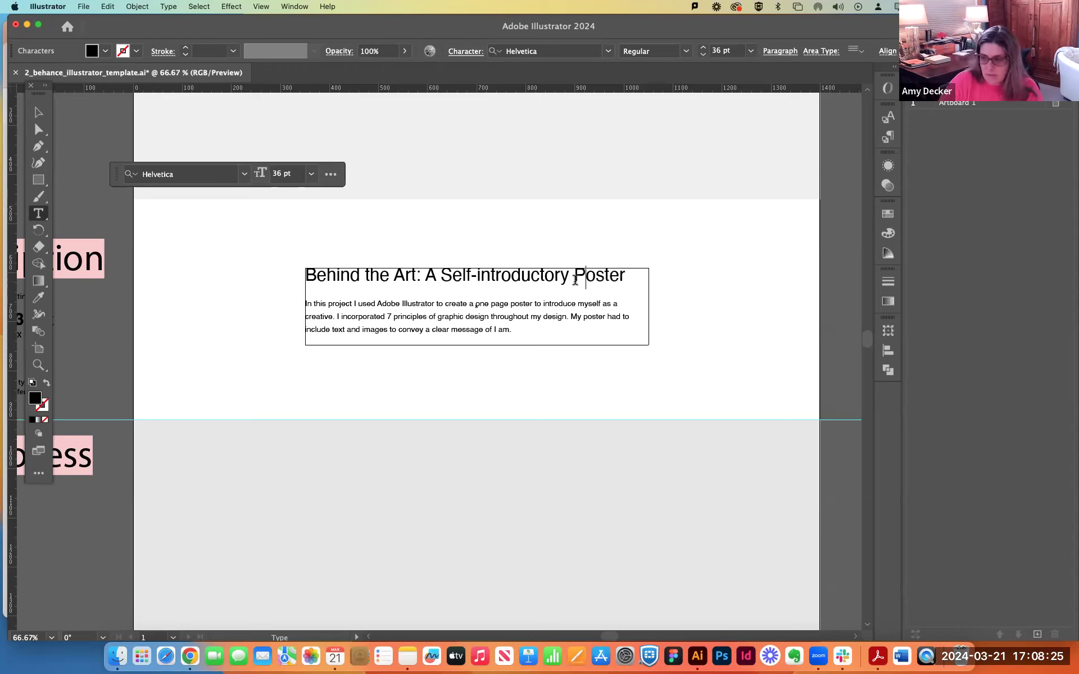
{"action": "key", "text": "Escape"}
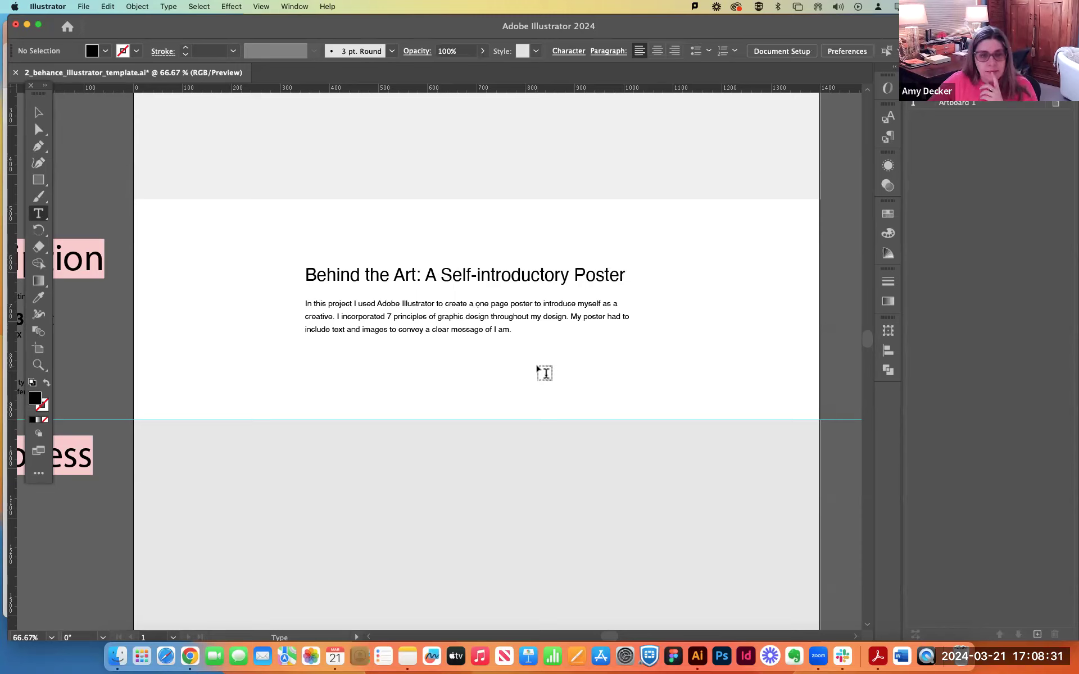
Postpone the Generative AI introduction and examine the Hero section's rectangle above the description.
{"action": "key", "text": "v"}
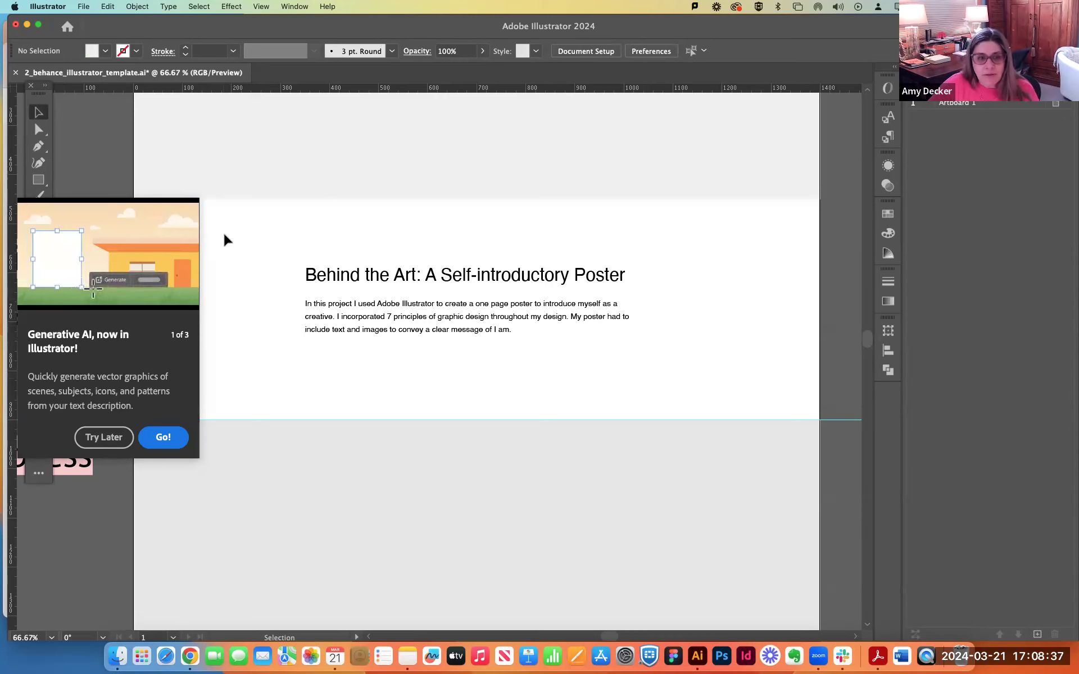
{"action": "left_click", "coordinate": [96, 438]}
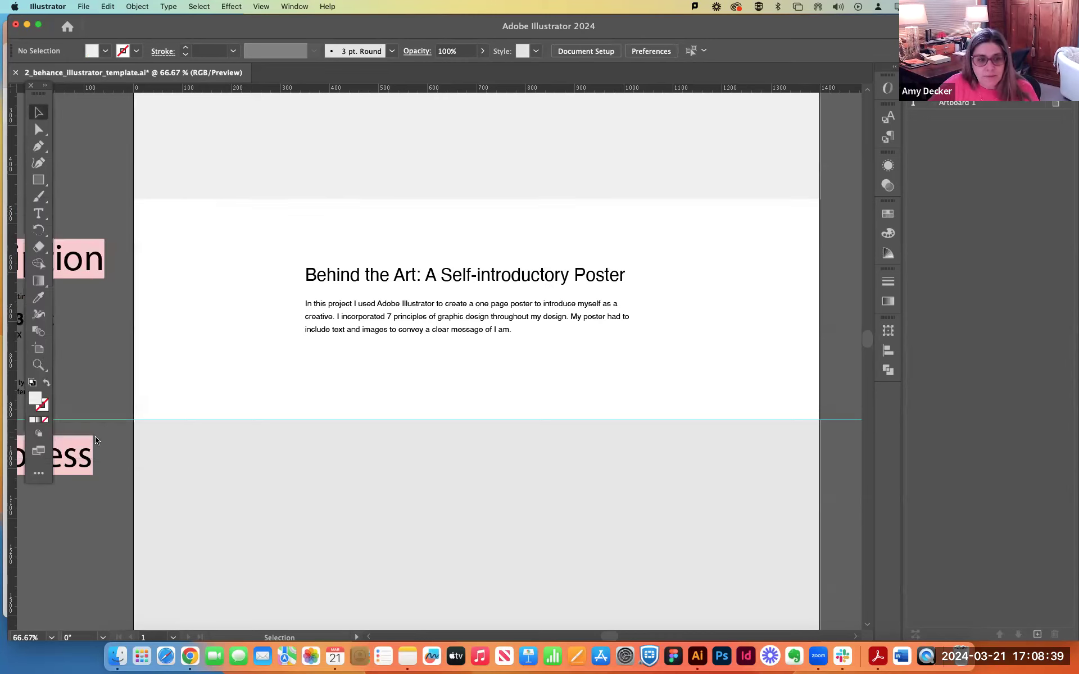
{"action": "key", "text": "super+minus"}
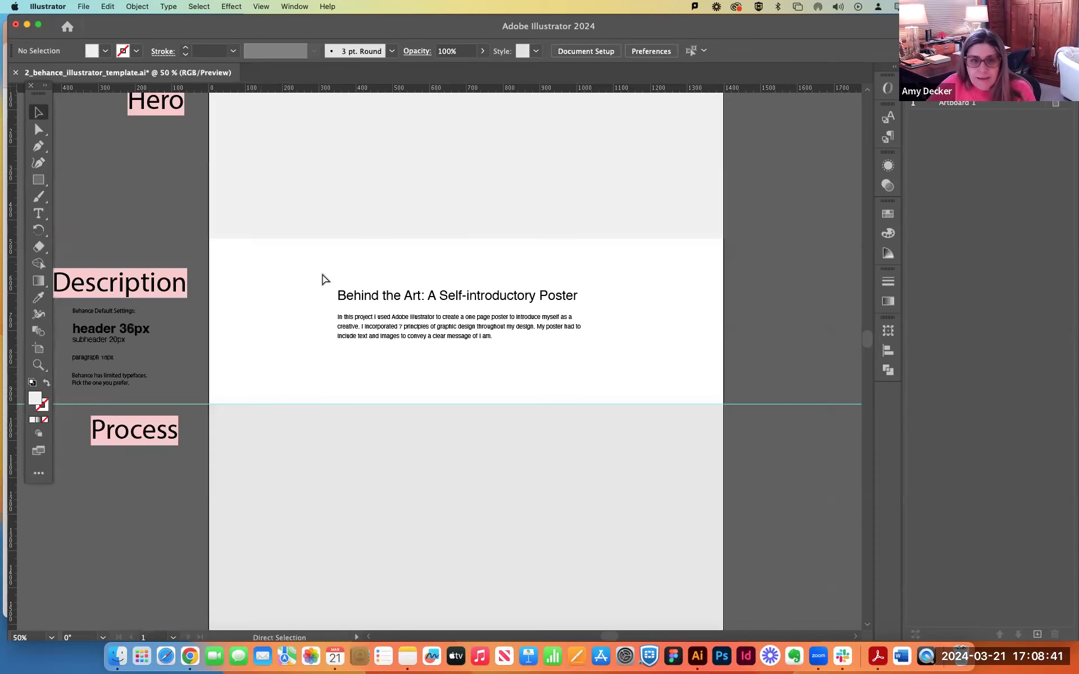
{"action": "scroll", "coordinate": [344, 271], "scroll_direction": "up", "scroll_amount": 3}
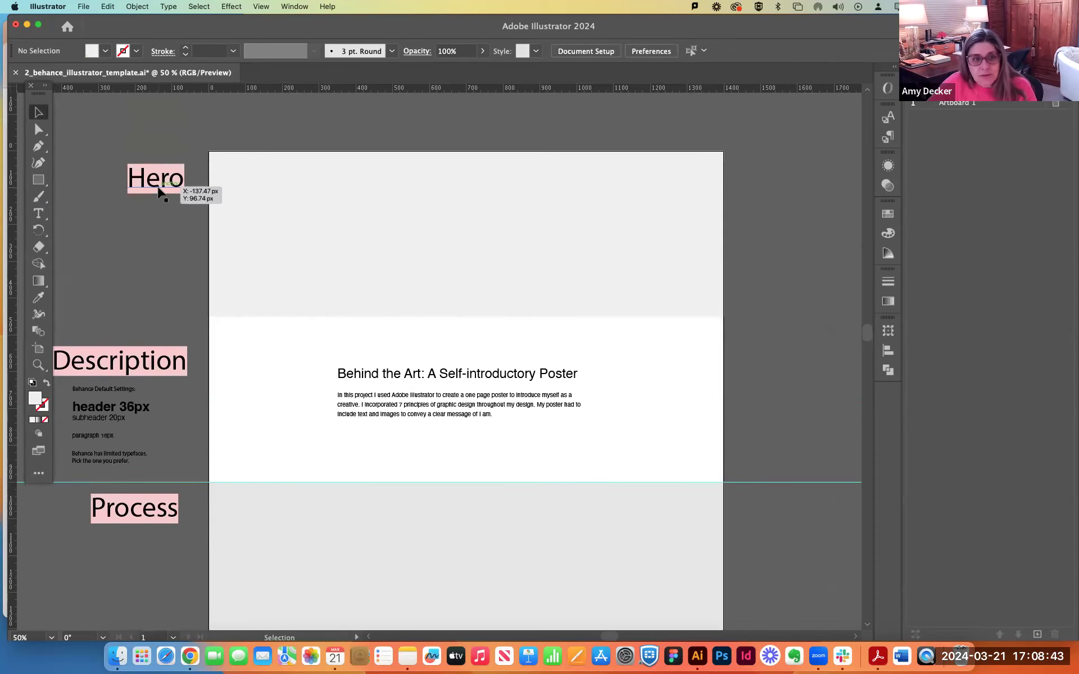
{"action": "left_click", "coordinate": [371, 234]}
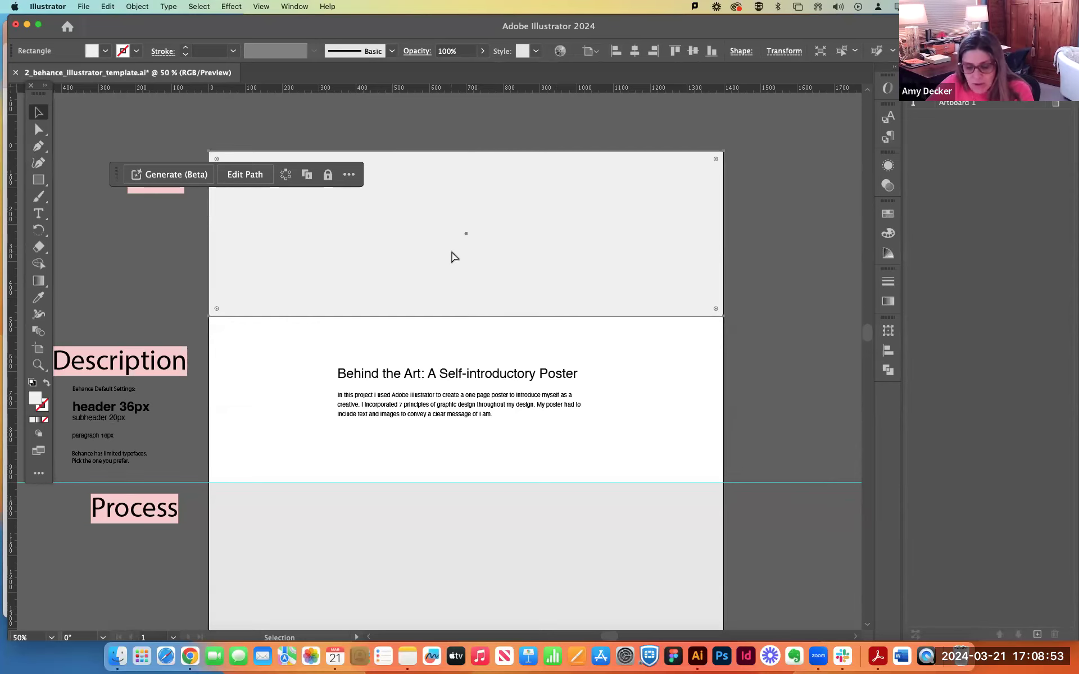
{"action": "key", "text": "super+equal"}
{"action": "scroll", "coordinate": [474, 270], "scroll_direction": "down", "scroll_amount": 2}
{"action": "scroll", "coordinate": [474, 270], "scroll_direction": "down", "scroll_amount": 1}
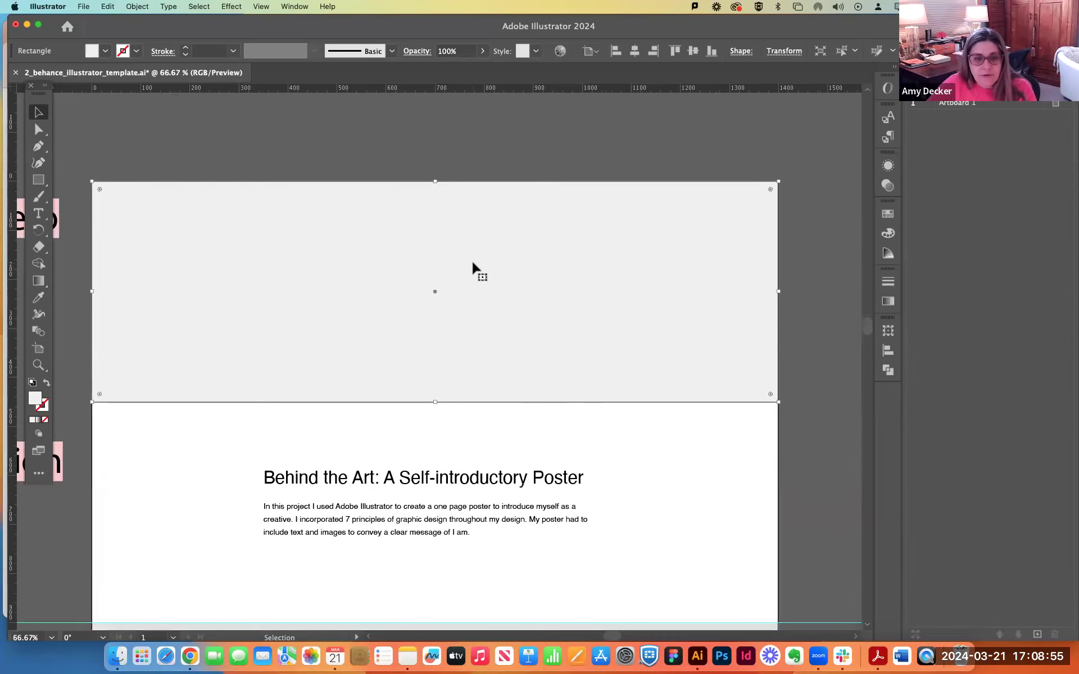
{"action": "left_click", "coordinate": [588, 159]}
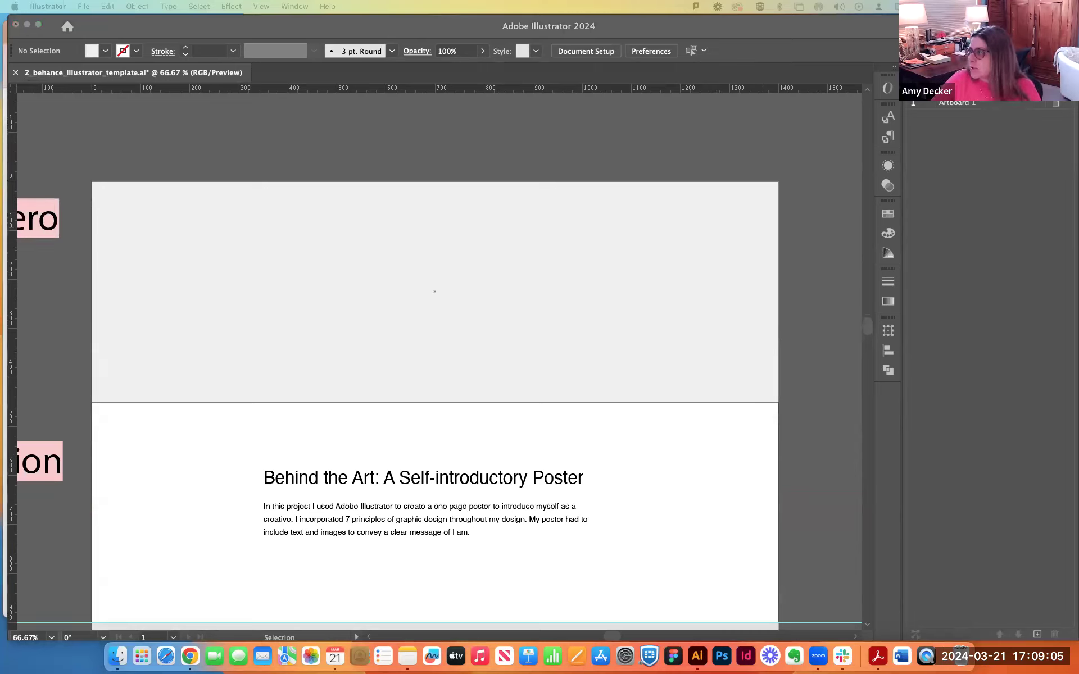
Switch to Chrome and open the Project 3 folder in the SP24_Graphic Design 1 room in Mural.
{"action": "left_click", "coordinate": [190, 657]}
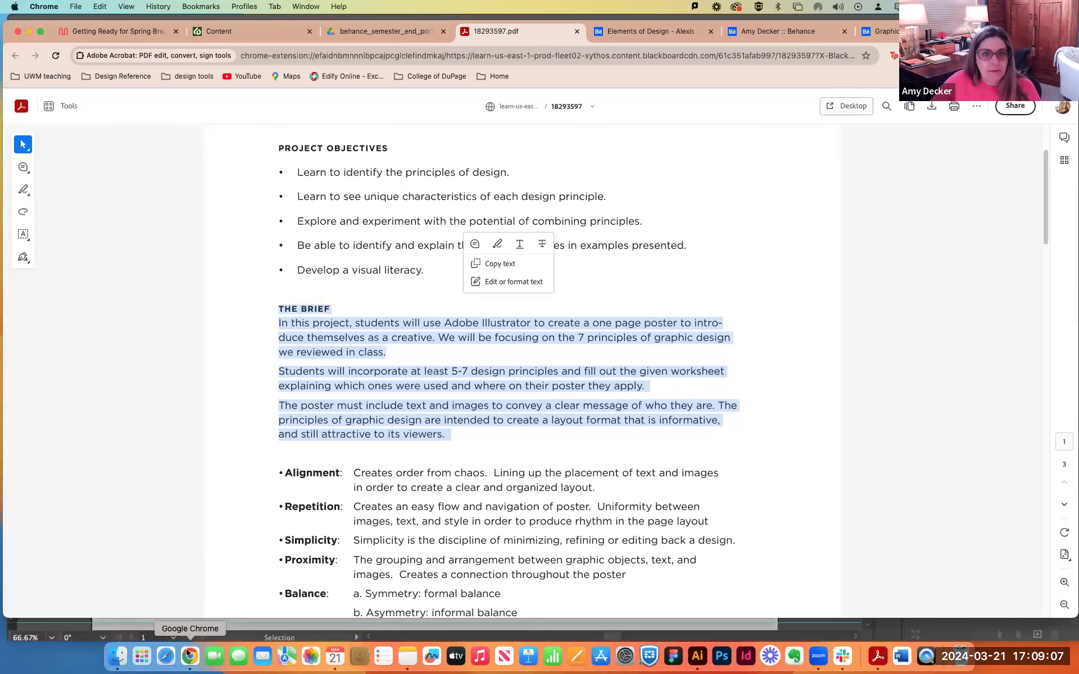
{"action": "left_click", "coordinate": [105, 34]}
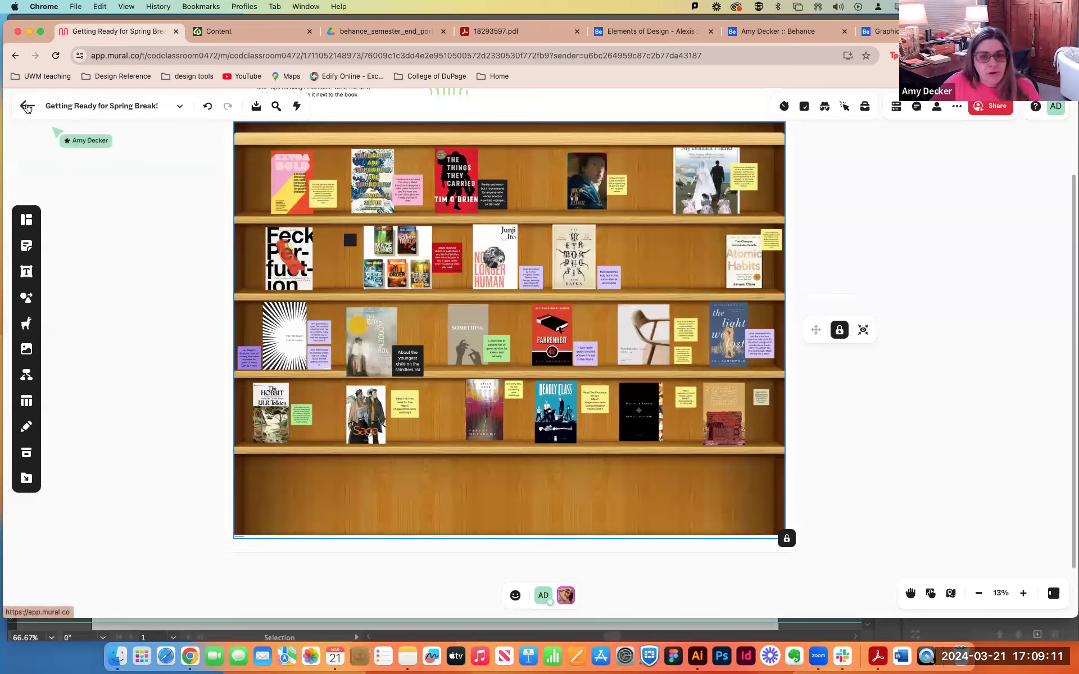
{"action": "left_click", "coordinate": [26, 107]}
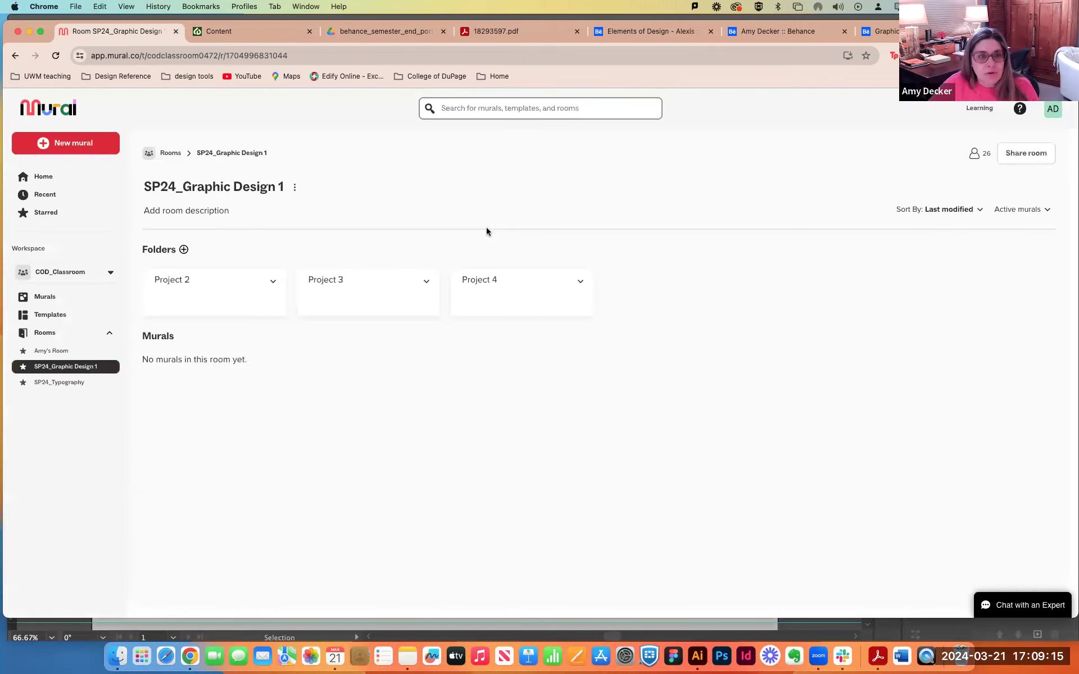
{"action": "scroll", "coordinate": [472, 248], "scroll_direction": "down", "scroll_amount": 1}
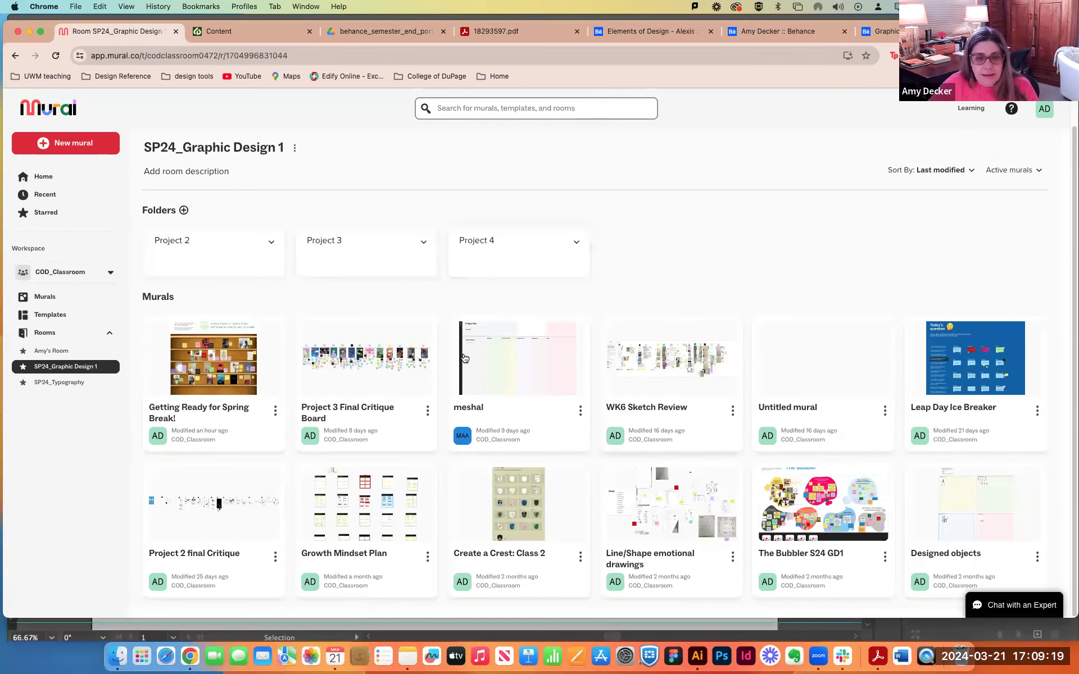
{"action": "left_click", "coordinate": [399, 257]}
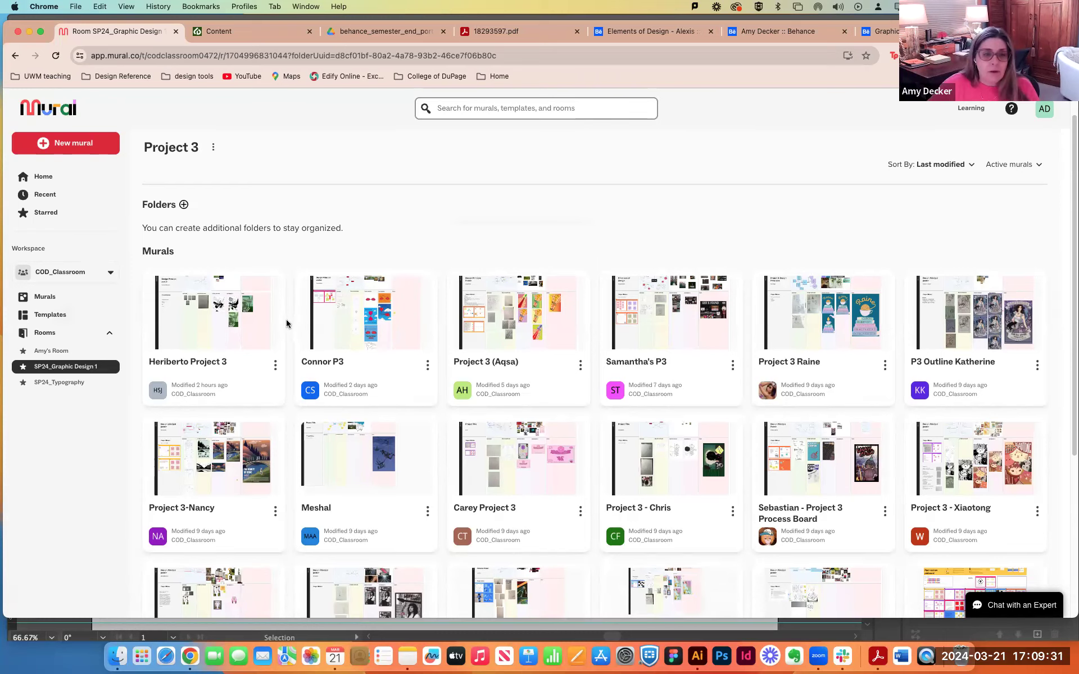
Browse the student murals in the Project 3 folder and open the fourth board in the third row.
{"action": "scroll", "coordinate": [285, 320], "scroll_direction": "down", "scroll_amount": 3}
{"action": "scroll", "coordinate": [285, 324], "scroll_direction": "down", "scroll_amount": 2}
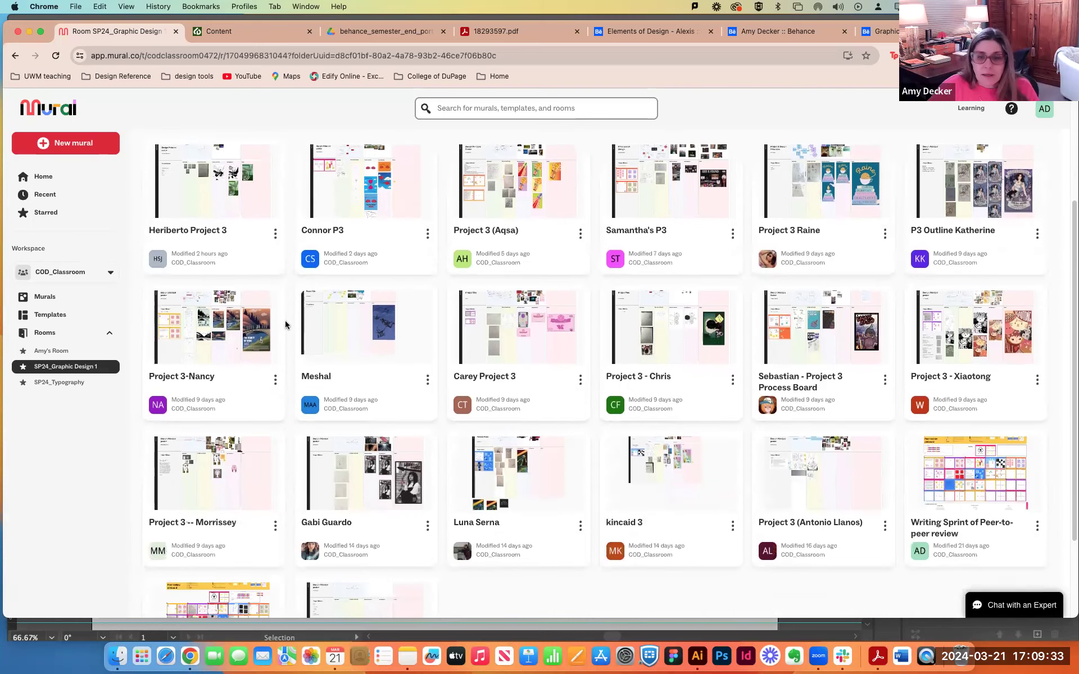
{"action": "scroll", "coordinate": [286, 325], "scroll_direction": "down", "scroll_amount": 2}
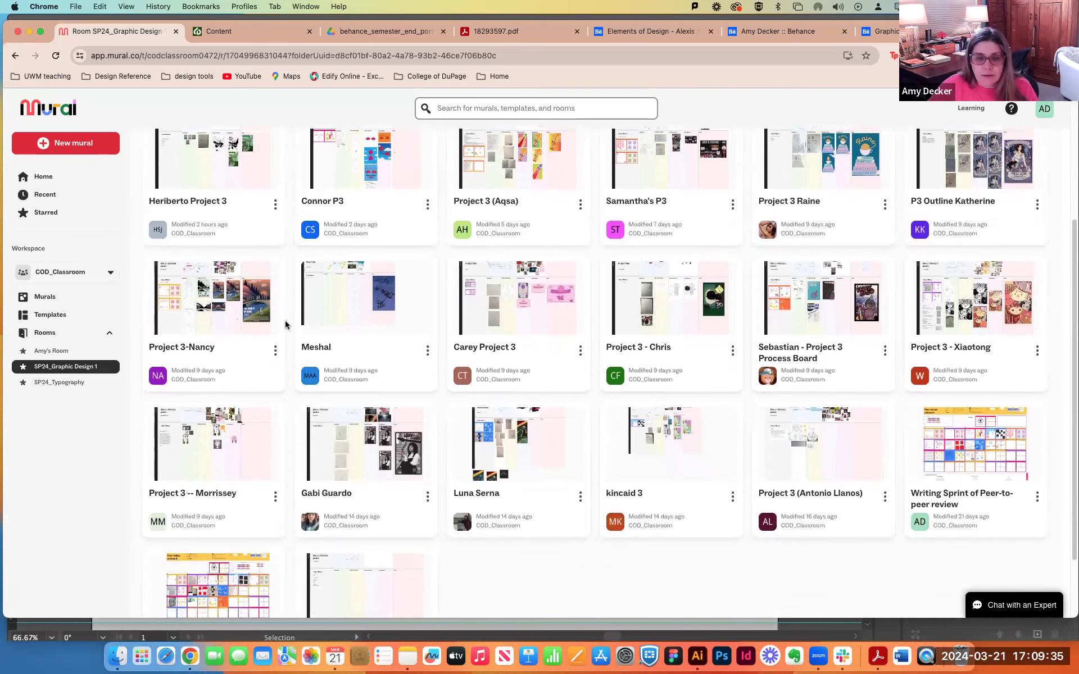
{"action": "scroll", "coordinate": [285, 325], "scroll_direction": "up", "scroll_amount": 2}
{"action": "scroll", "coordinate": [285, 324], "scroll_direction": "up", "scroll_amount": 3}
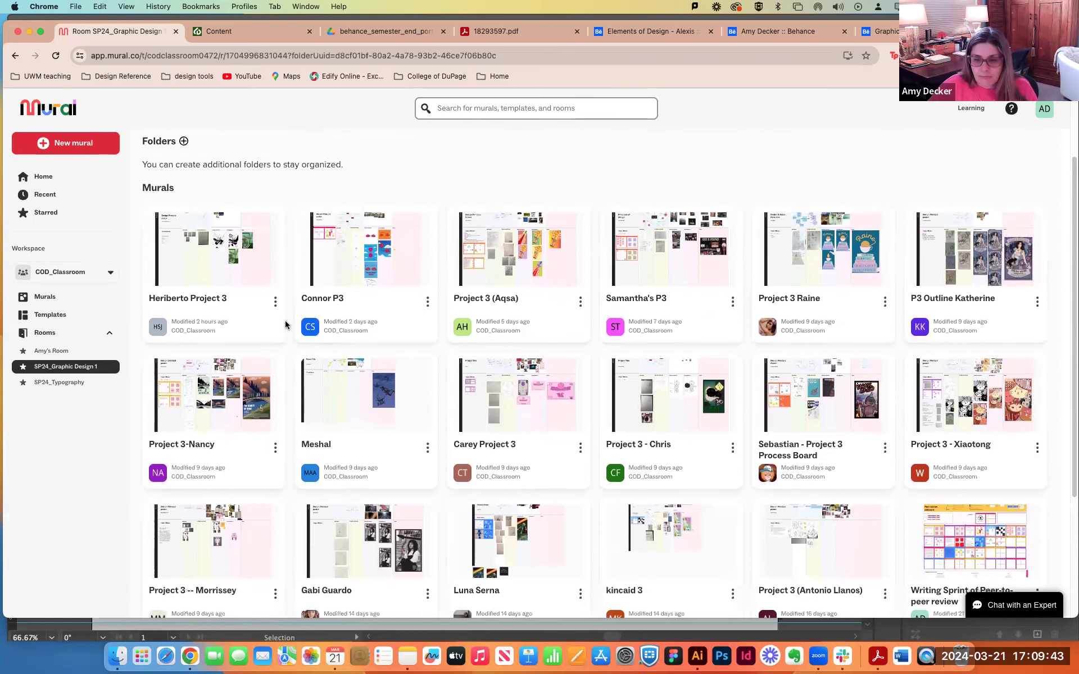
{"action": "scroll", "coordinate": [285, 325], "scroll_direction": "down", "scroll_amount": 2}
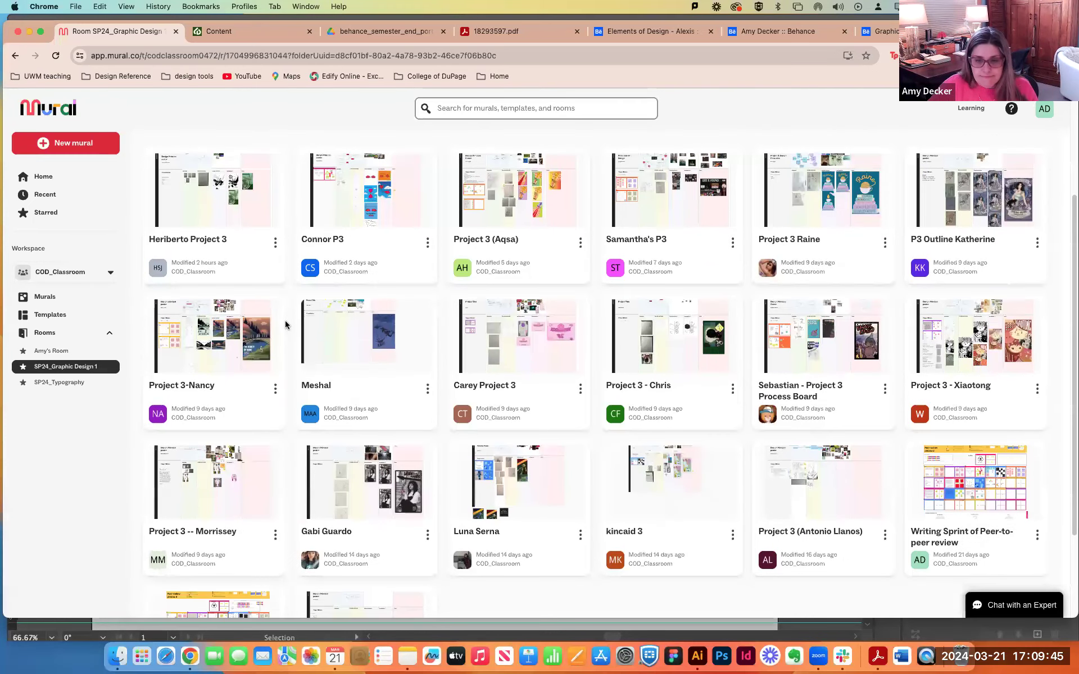
{"action": "left_click", "coordinate": [674, 497]}
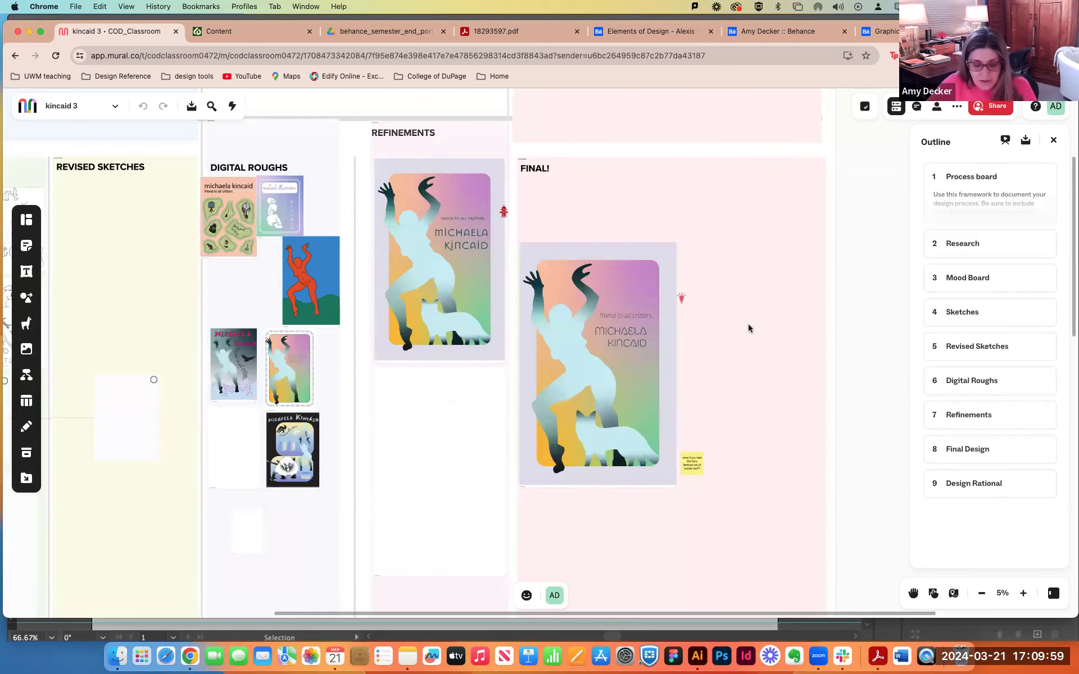
Select the poster in the mural's FINAL! column and download only that selection as a PDF file.
{"action": "scroll", "coordinate": [877, 309], "scroll_direction": "left", "scroll_amount": 5}
{"action": "scroll", "coordinate": [889, 326], "scroll_direction": "up", "scroll_amount": 1}
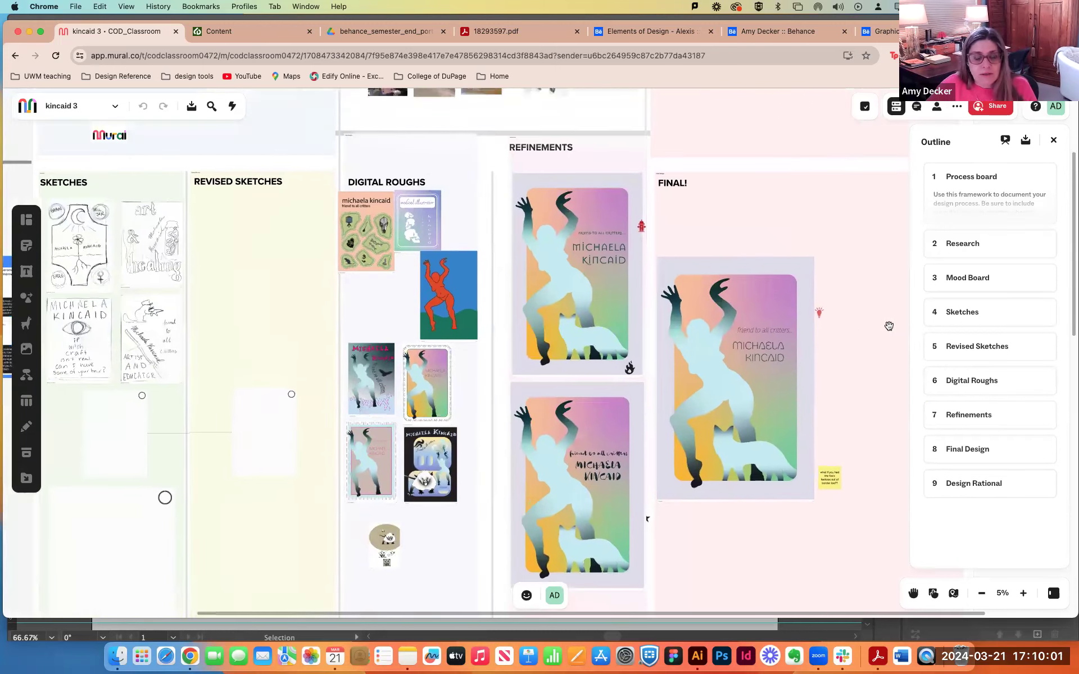
{"action": "left_click", "coordinate": [784, 363]}
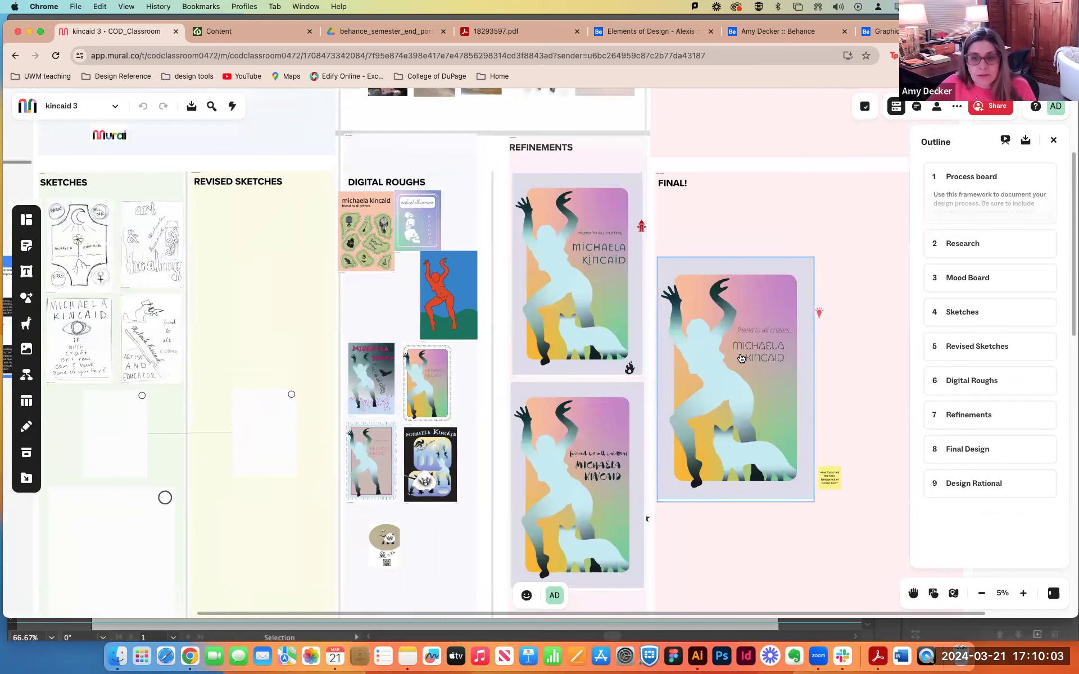
{"action": "left_click", "coordinate": [738, 334]}
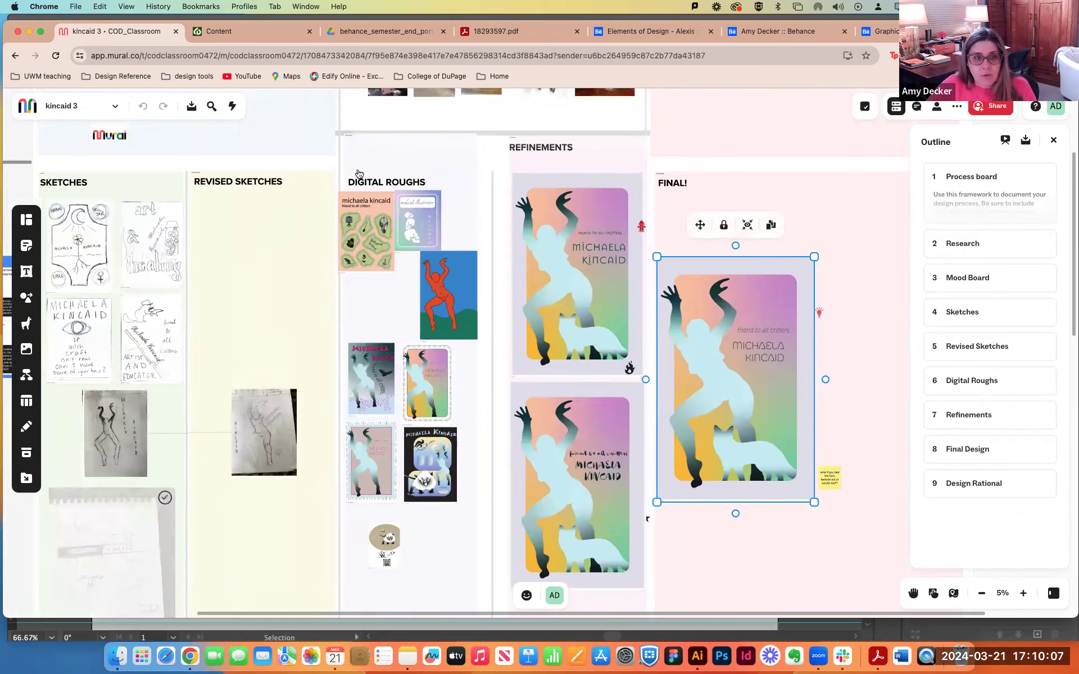
{"action": "left_click", "coordinate": [192, 107]}
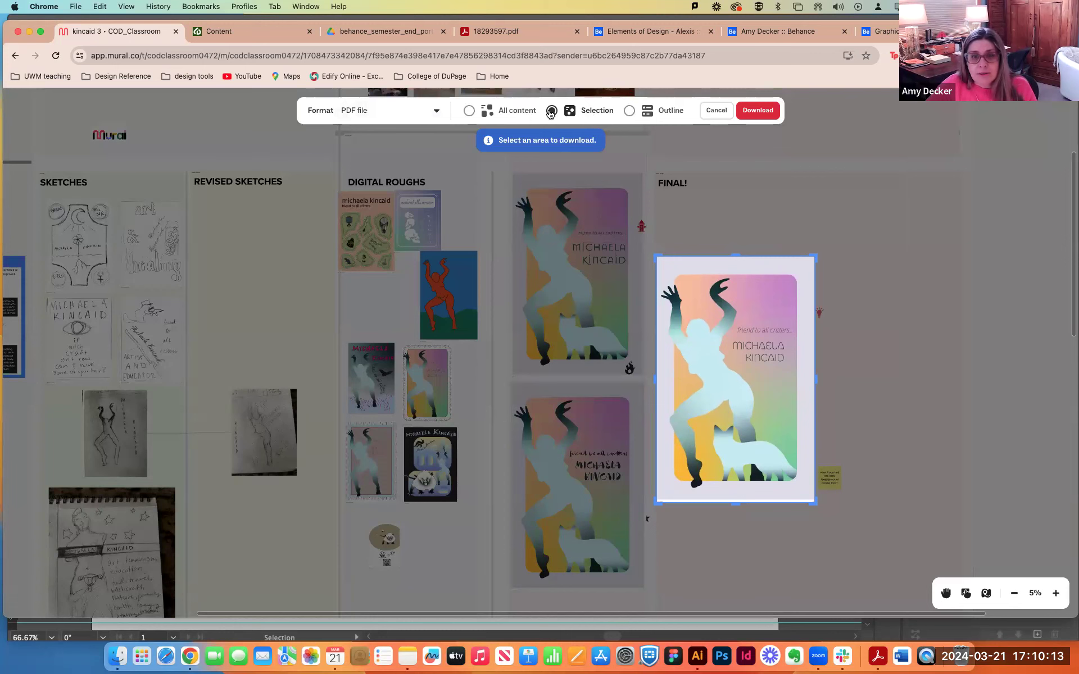
{"action": "left_click", "coordinate": [757, 113]}
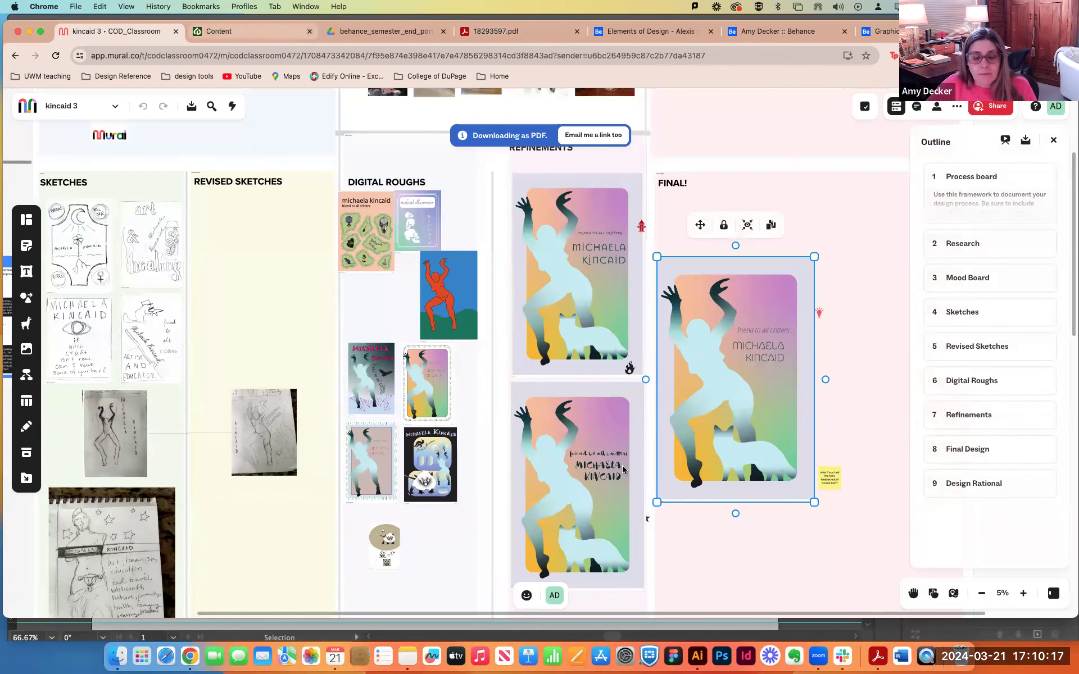
Switch to Illustrator and load the newly downloaded poster PDF from Downloads for placing as a linked file.
{"action": "left_click", "coordinate": [697, 657]}
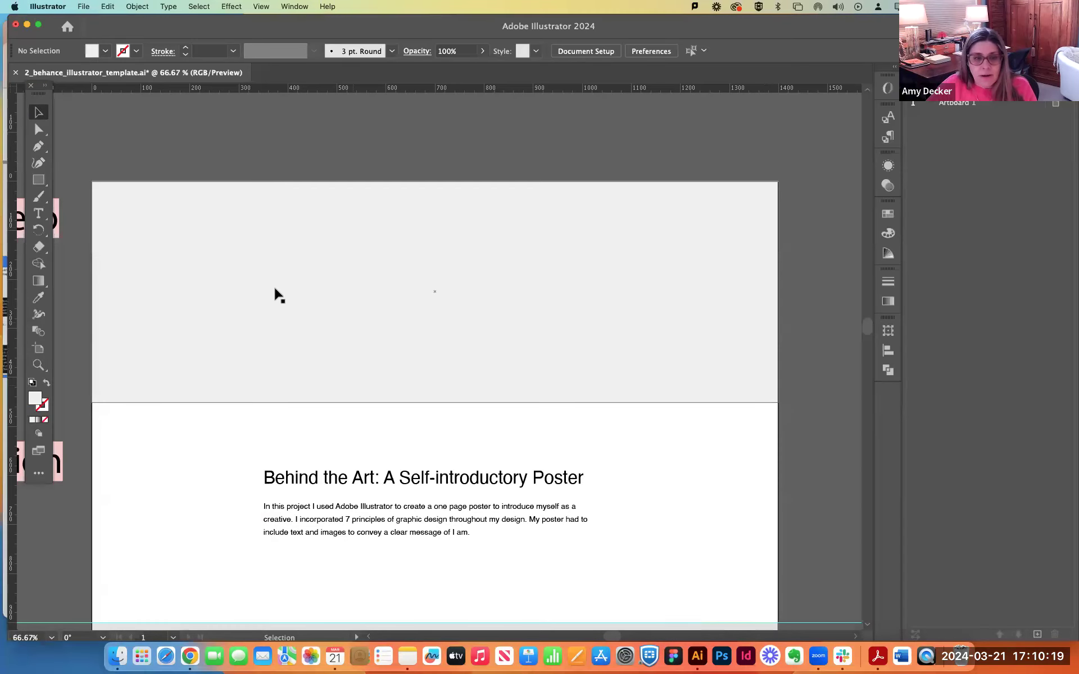
{"action": "left_click", "coordinate": [250, 224]}
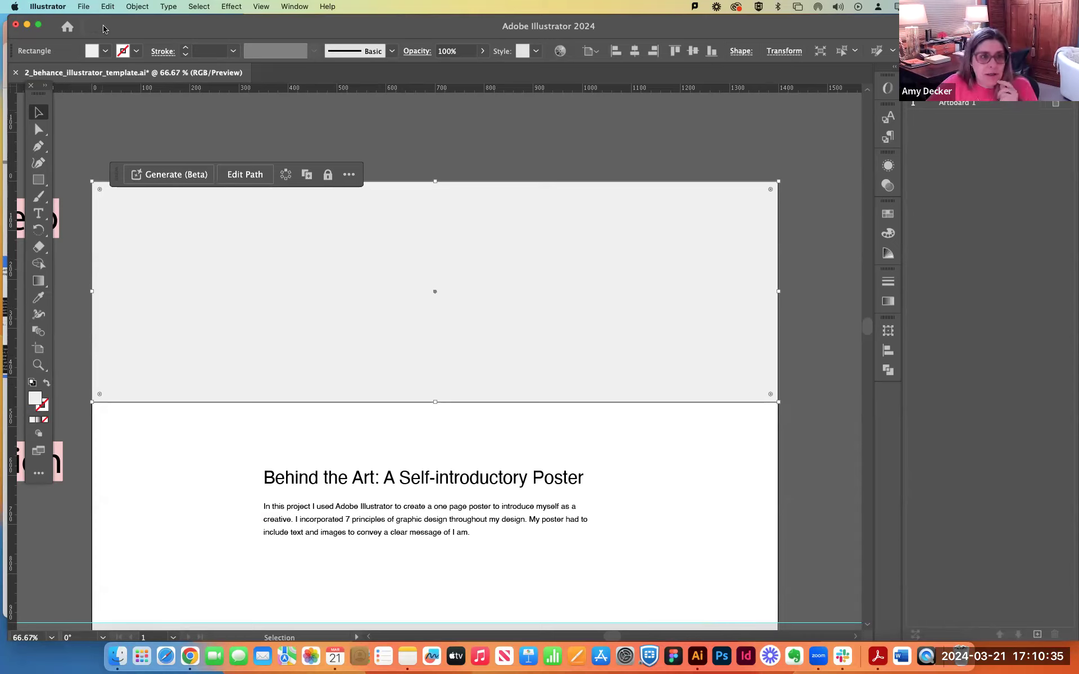
{"action": "left_click", "coordinate": [84, 6]}
{"action": "left_click", "coordinate": [93, 215]}
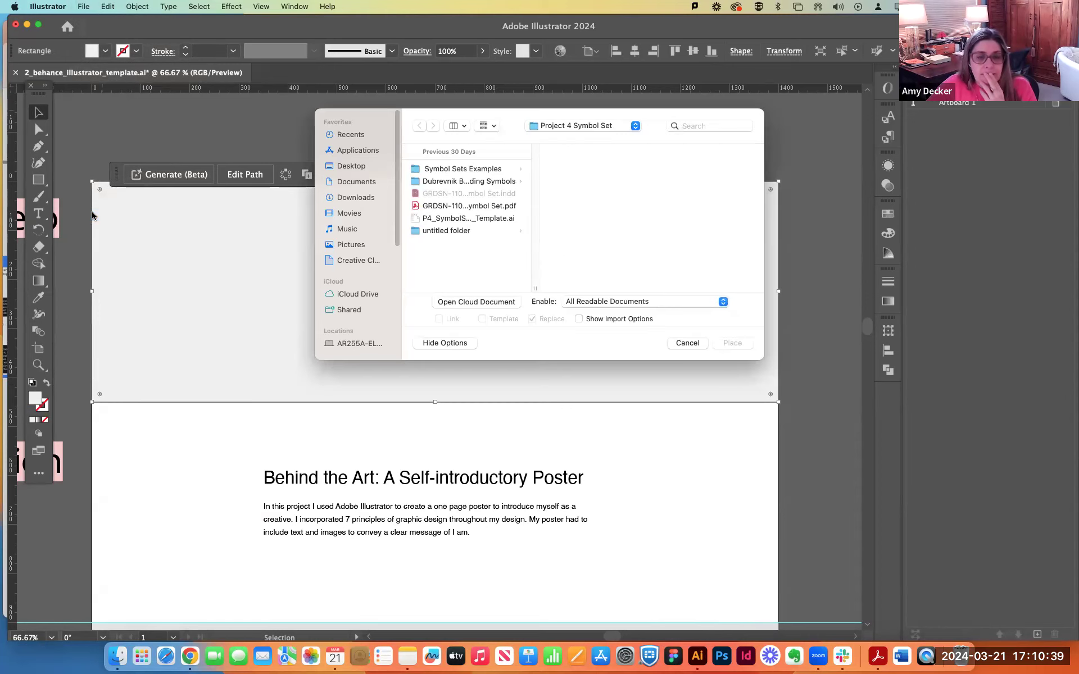
{"action": "left_click", "coordinate": [357, 198]}
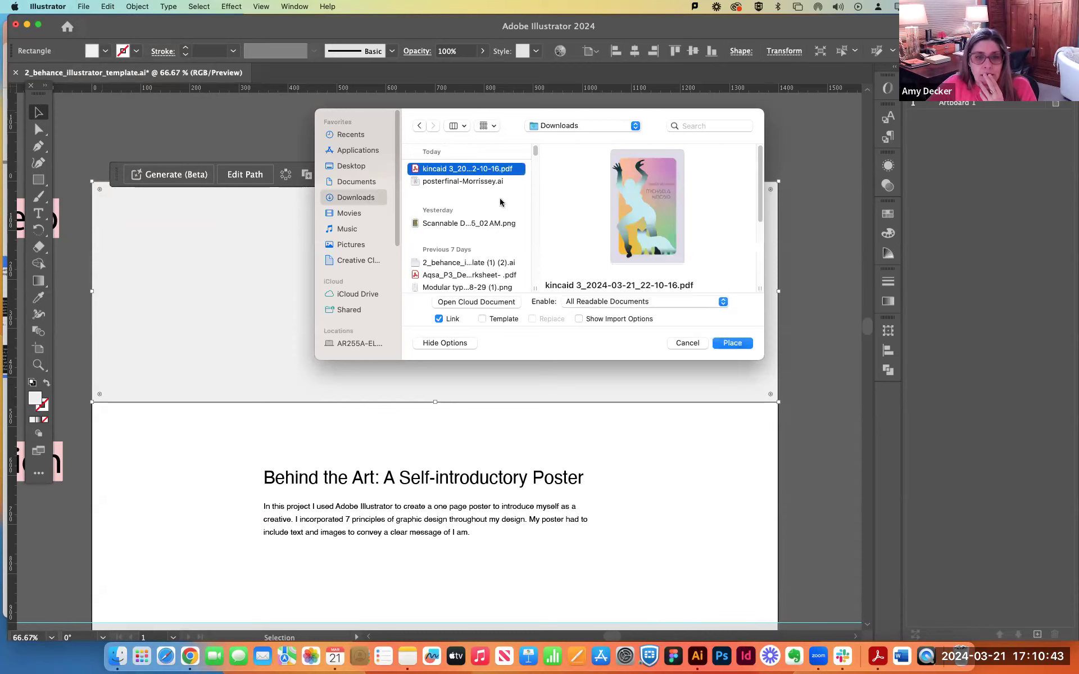
{"action": "left_click", "coordinate": [731, 344]}
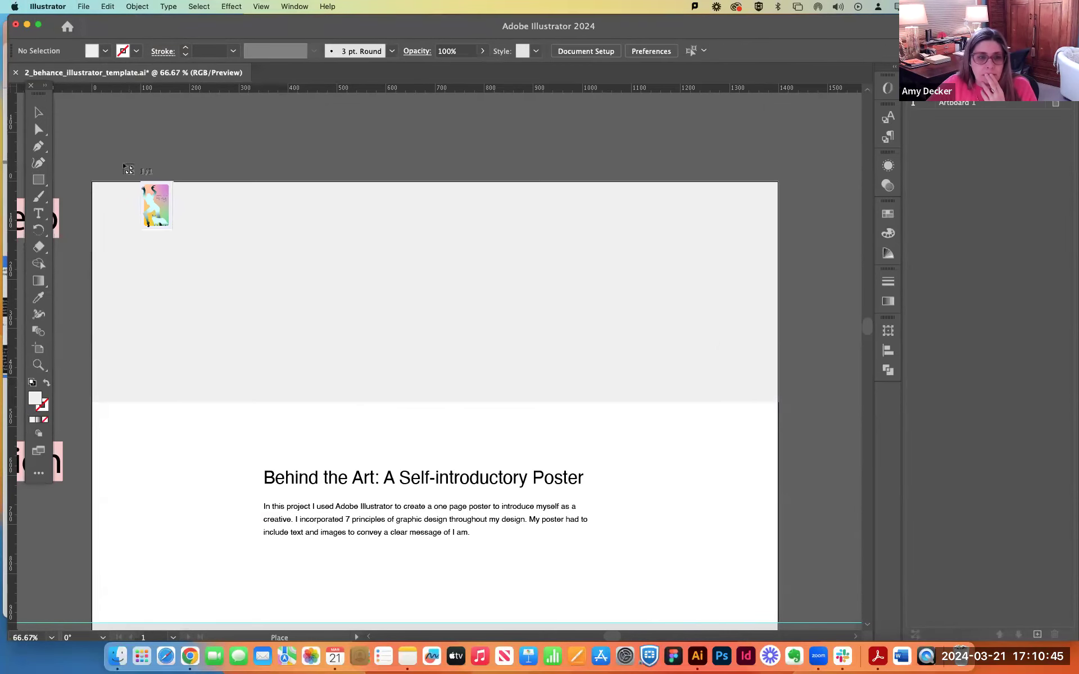
Place the poster PDF, cropped to Art, in the empty space beside the artboard.
{"action": "left_click_drag", "start_coordinate": [73, 113], "coordinate": [995, 610]}
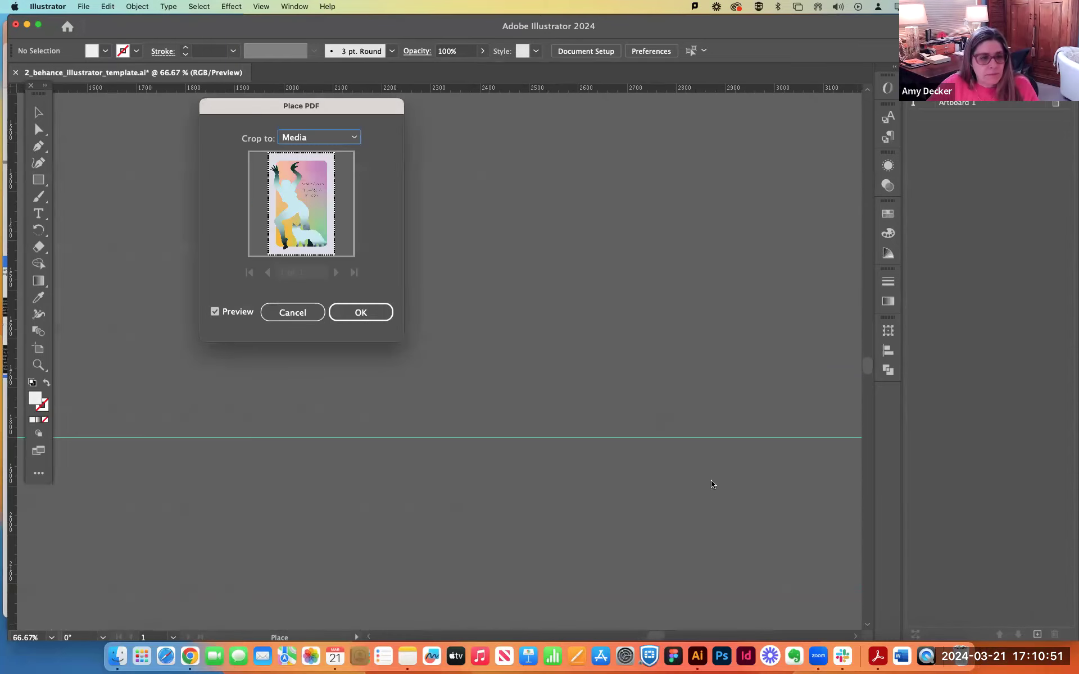
{"action": "left_click", "coordinate": [364, 319]}
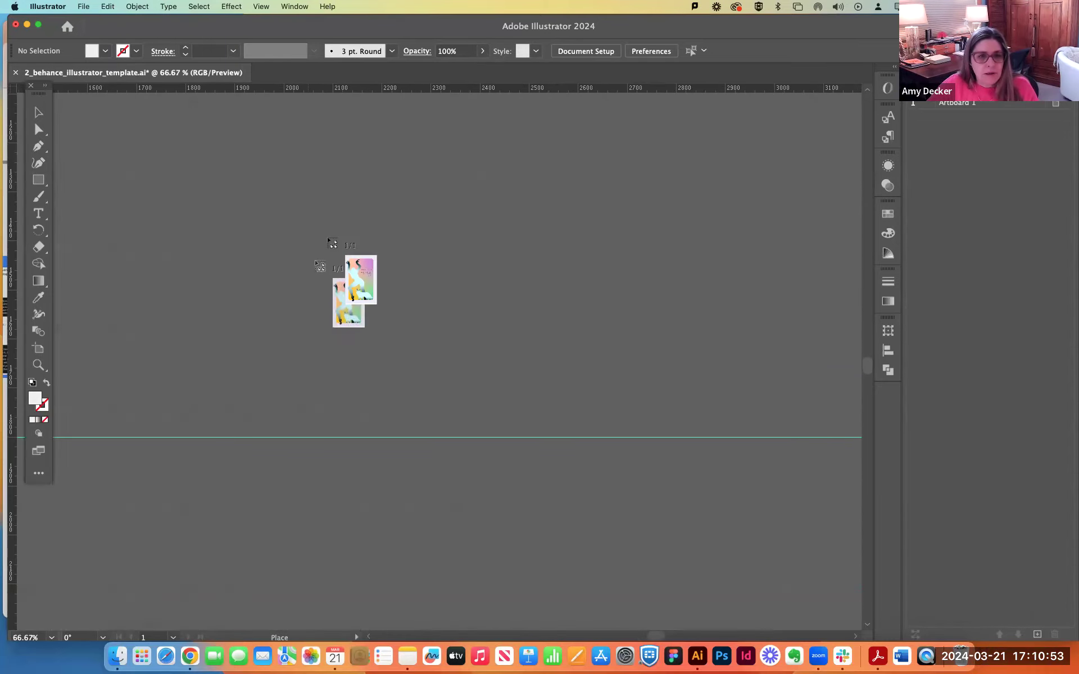
{"action": "key", "text": "super+minus"}
{"action": "key", "text": "super+minus"}
{"action": "key", "text": "super+minus"}
{"action": "key", "text": "super+minus"}
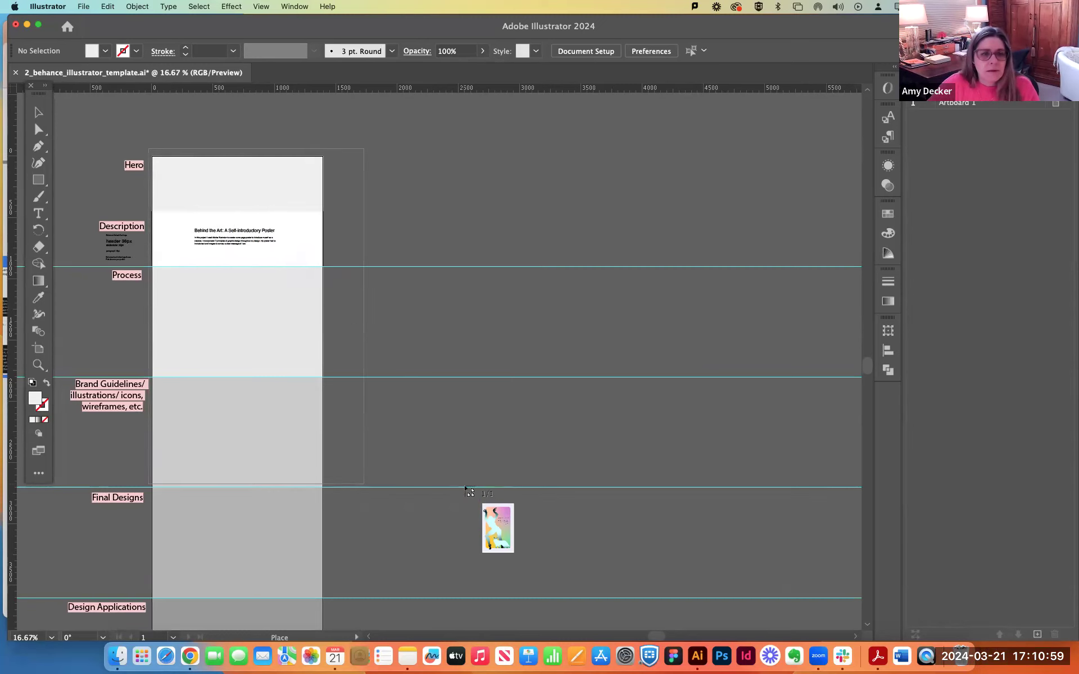
{"action": "left_click", "coordinate": [421, 428]}
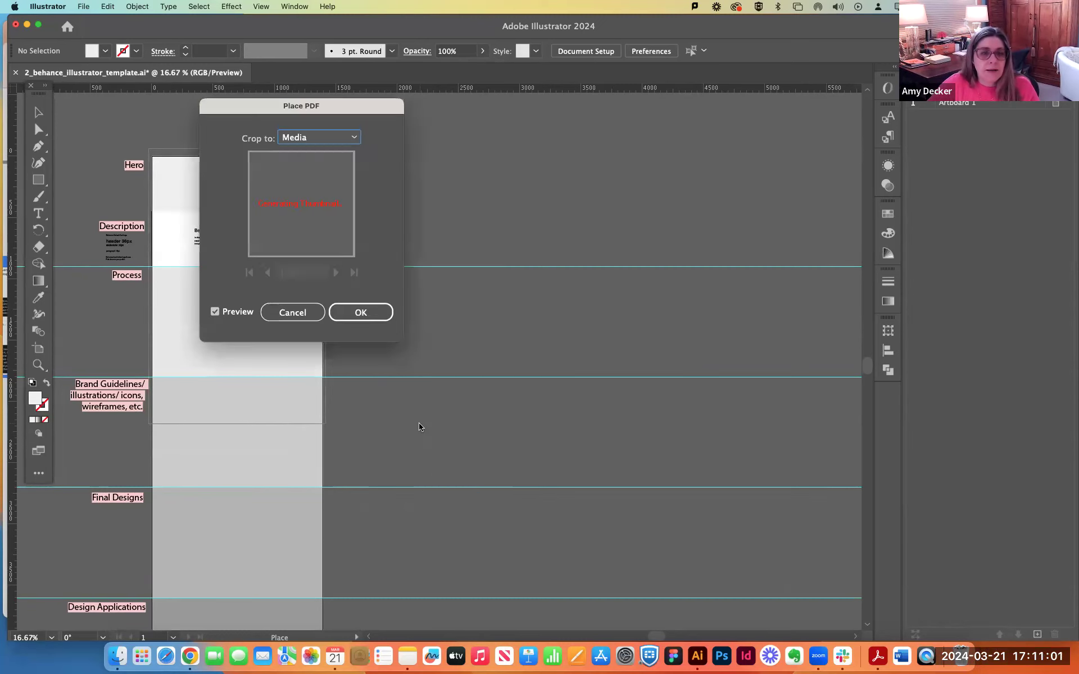
{"action": "left_click", "coordinate": [316, 138]}
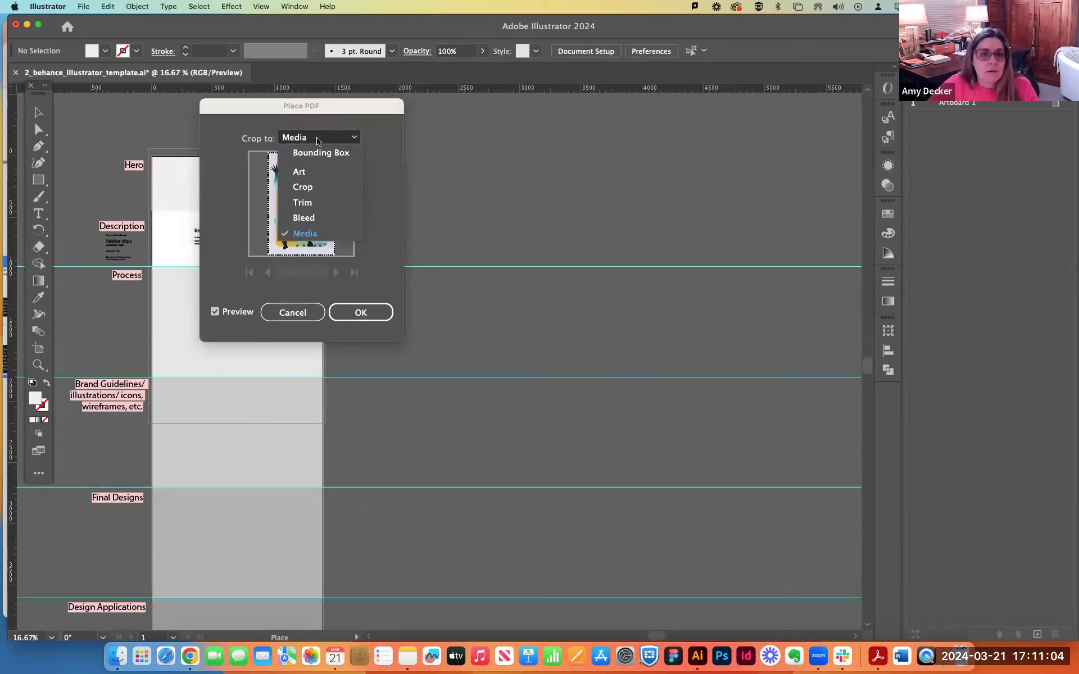
{"action": "left_click", "coordinate": [309, 172]}
{"action": "left_click", "coordinate": [359, 311]}
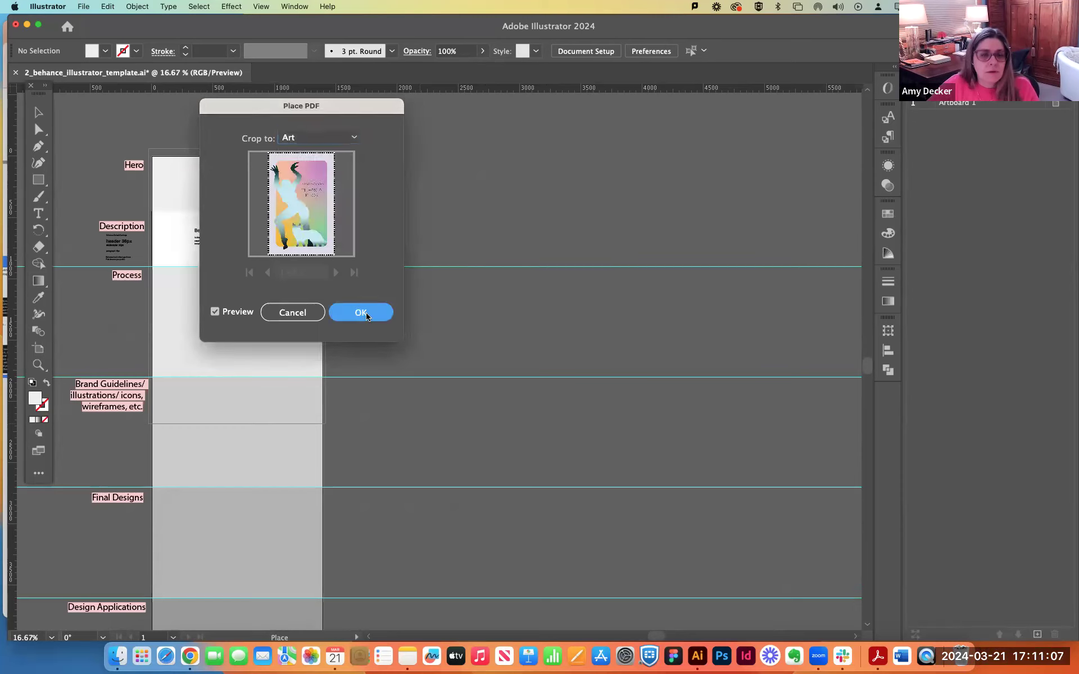
{"action": "left_click", "coordinate": [376, 296]}
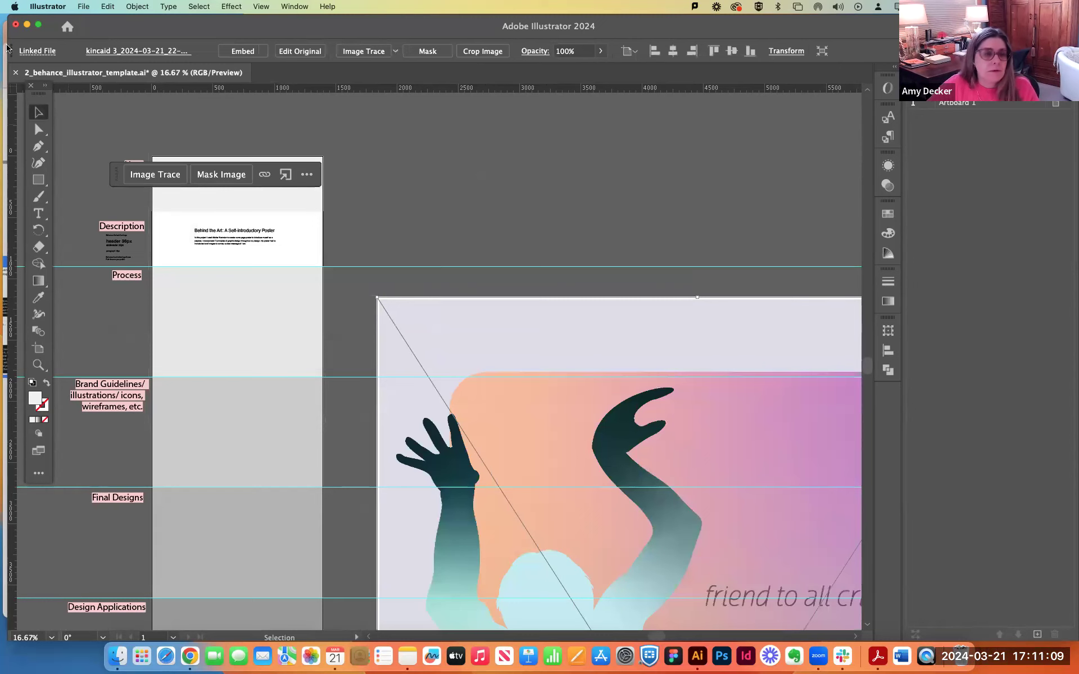
Scale the placed poster down to about 1545 px wide and position it beside the artboard, level with the Hero section.
{"action": "left_click_drag", "start_coordinate": [485, 400], "coordinate": [460, 208]}
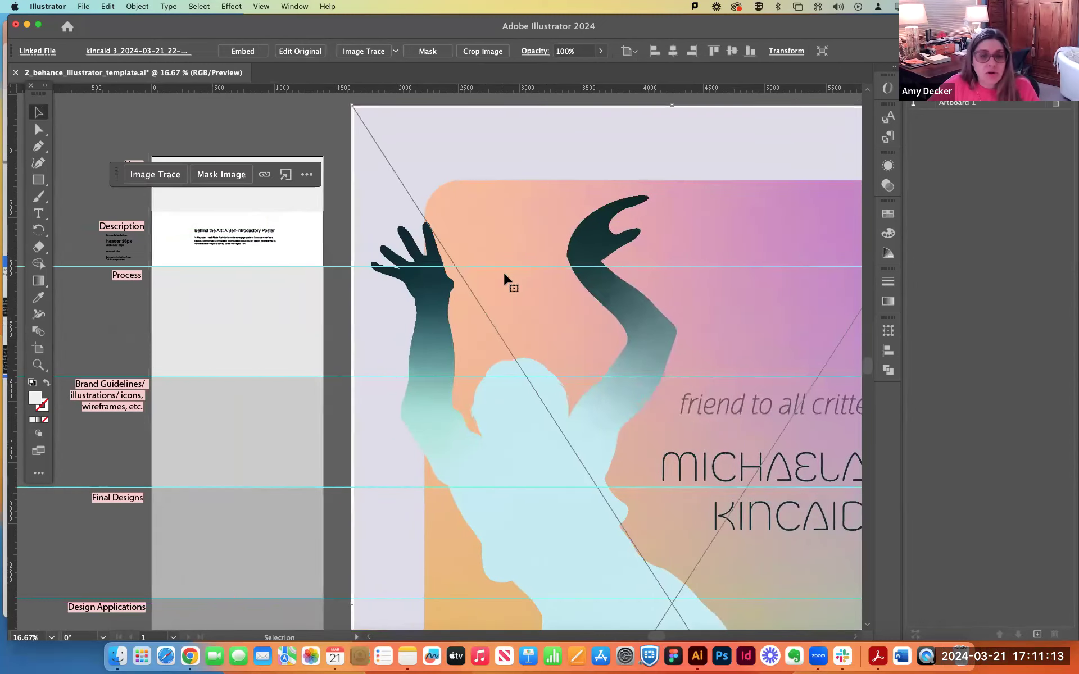
{"action": "mouse_move", "coordinate": [503, 272]}
{"action": "left_mouse_down"}
{"action": "mouse_move", "coordinate": [294, 275]}
{"action": "mouse_move", "coordinate": [306, 275]}
{"action": "left_mouse_up"}
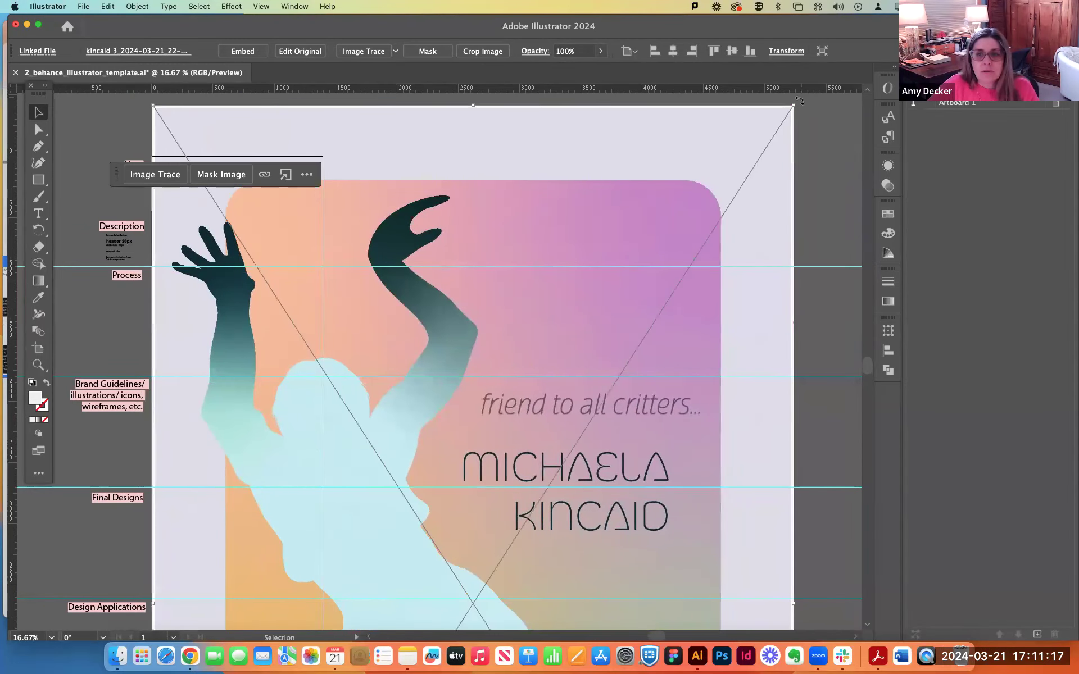
{"action": "left_click_drag", "start_coordinate": [793, 105], "coordinate": [518, 304]}
{"action": "mouse_move", "coordinate": [421, 626]}
{"action": "left_mouse_down"}
{"action": "mouse_move", "coordinate": [549, 159]}
{"action": "mouse_move", "coordinate": [622, 110]}
{"action": "mouse_move", "coordinate": [623, 121]}
{"action": "left_mouse_up"}
{"action": "left_click_drag", "start_coordinate": [662, 587], "coordinate": [540, 416]}
{"action": "left_click_drag", "start_coordinate": [486, 214], "coordinate": [536, 268]}
Duplicate the Hero rectangle over the poster's lettering and clip the poster to it with a clipping mask.
{"action": "left_click", "coordinate": [223, 187]}
{"action": "left_click_drag", "start_coordinate": [213, 185], "coordinate": [436, 282]}
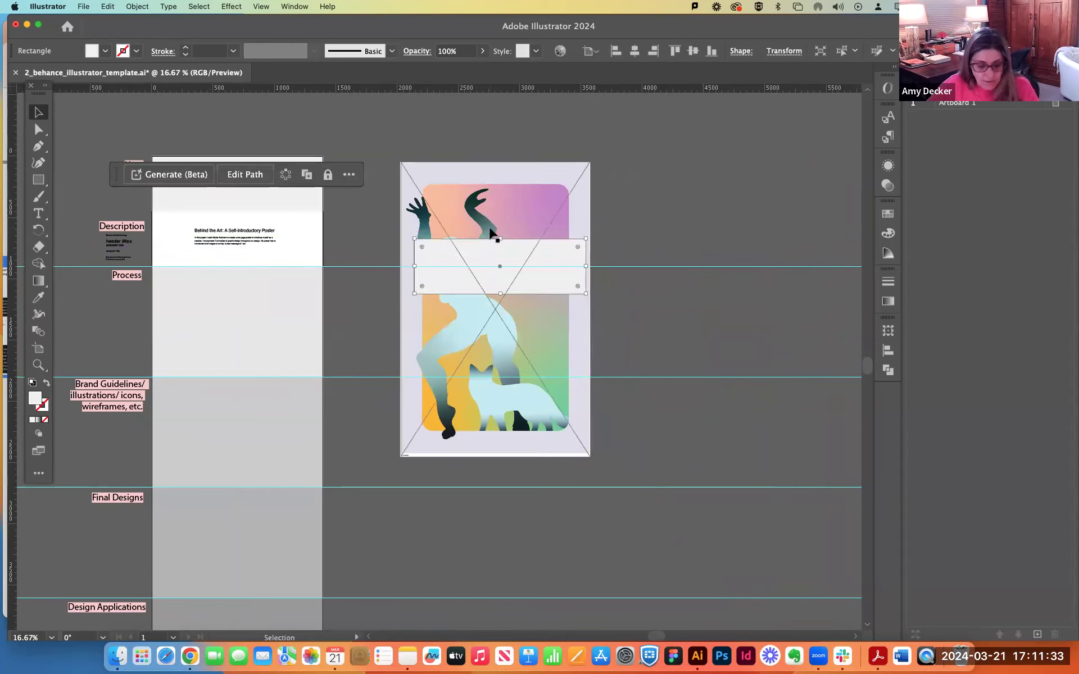
{"action": "left_click", "coordinate": [497, 193], "text": "shift"}
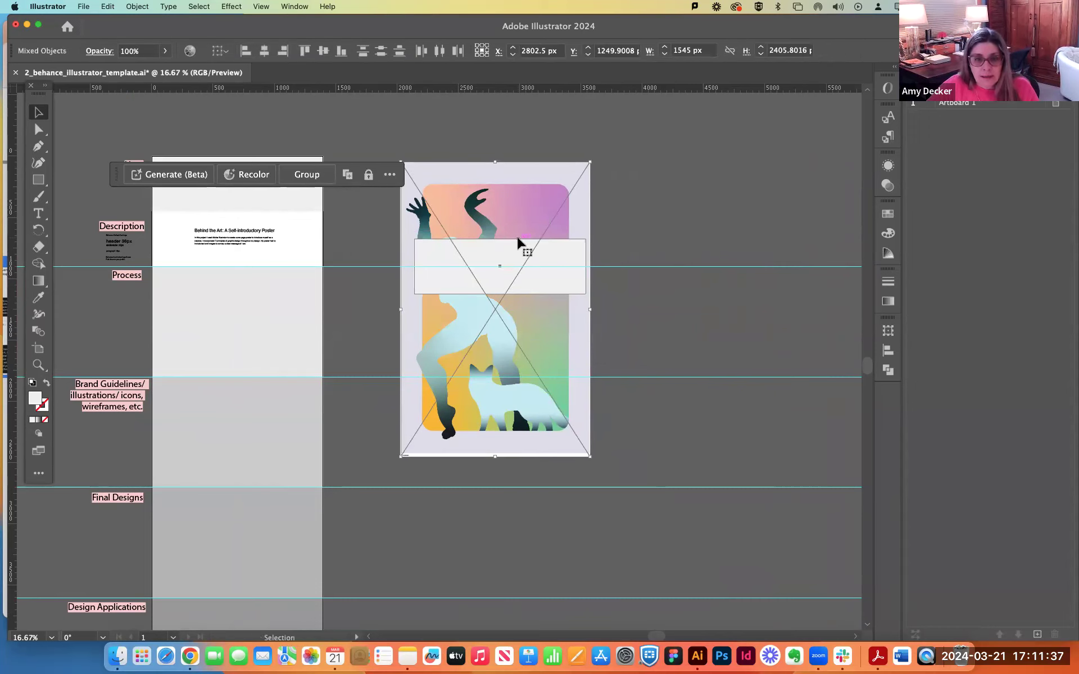
{"action": "left_click", "coordinate": [128, 7]}
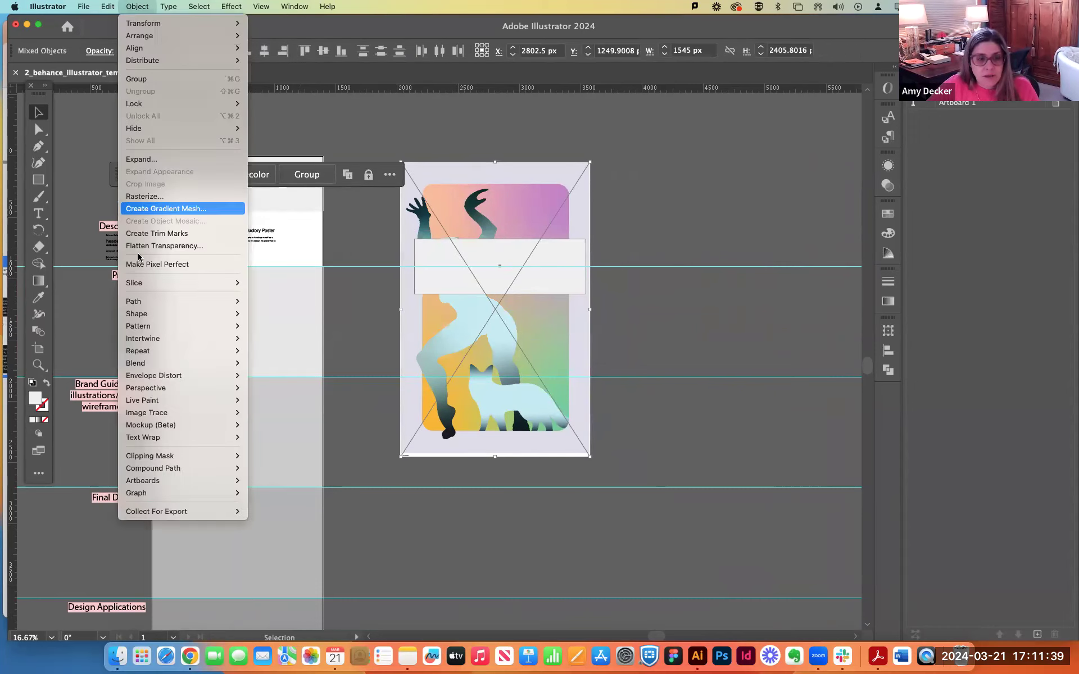
{"action": "mouse_move", "coordinate": [164, 456]}
{"action": "left_click", "coordinate": [275, 457]}
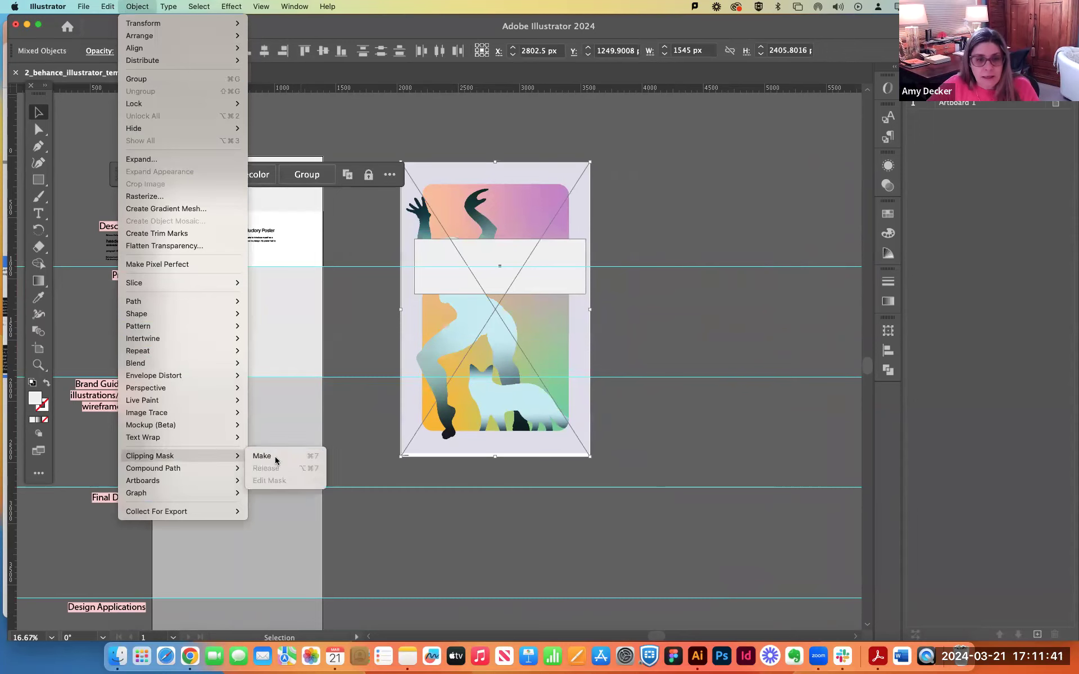
{"action": "left_click", "coordinate": [637, 371]}
Delete the original Hero rectangle and move the clipped poster into its place above the description.
{"action": "left_click", "coordinate": [279, 197]}
{"action": "key", "text": "Delete"}
{"action": "left_click_drag", "start_coordinate": [499, 270], "coordinate": [234, 186]}
{"action": "key", "text": "super+equal"}
{"action": "key", "text": "super+equal"}
{"action": "key", "text": "super+equal"}
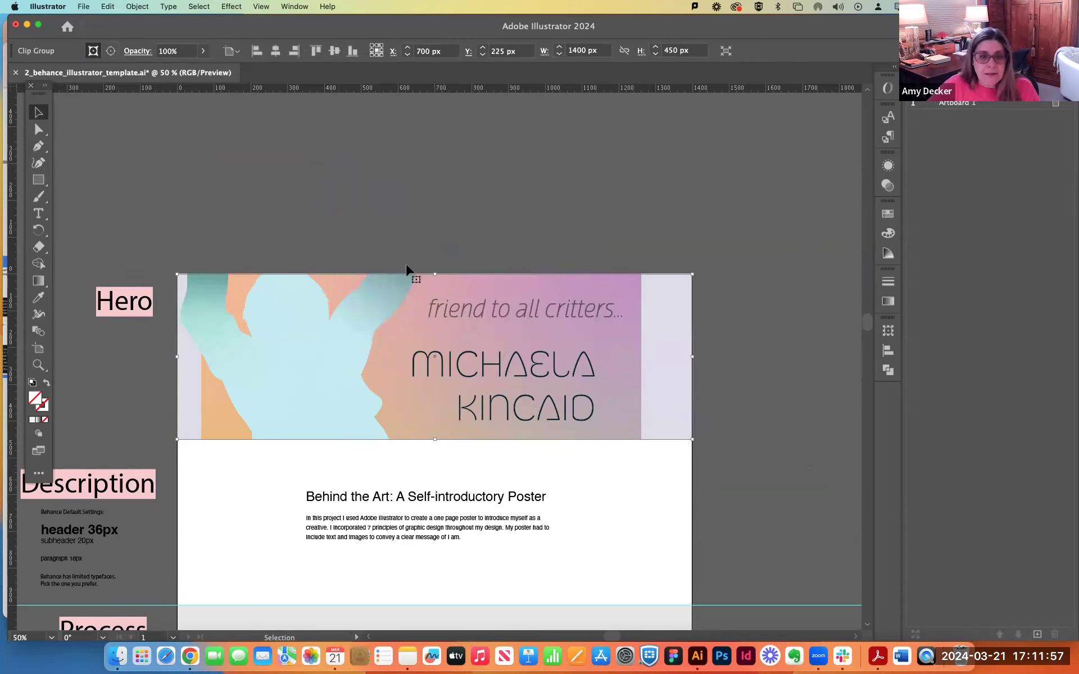
Enlarge the poster image inside the Hero clipping mask and reposition it to hide the pale side borders.
{"action": "left_click", "coordinate": [224, 271]}
{"action": "key", "text": "a"}
{"action": "left_click", "coordinate": [390, 349]}
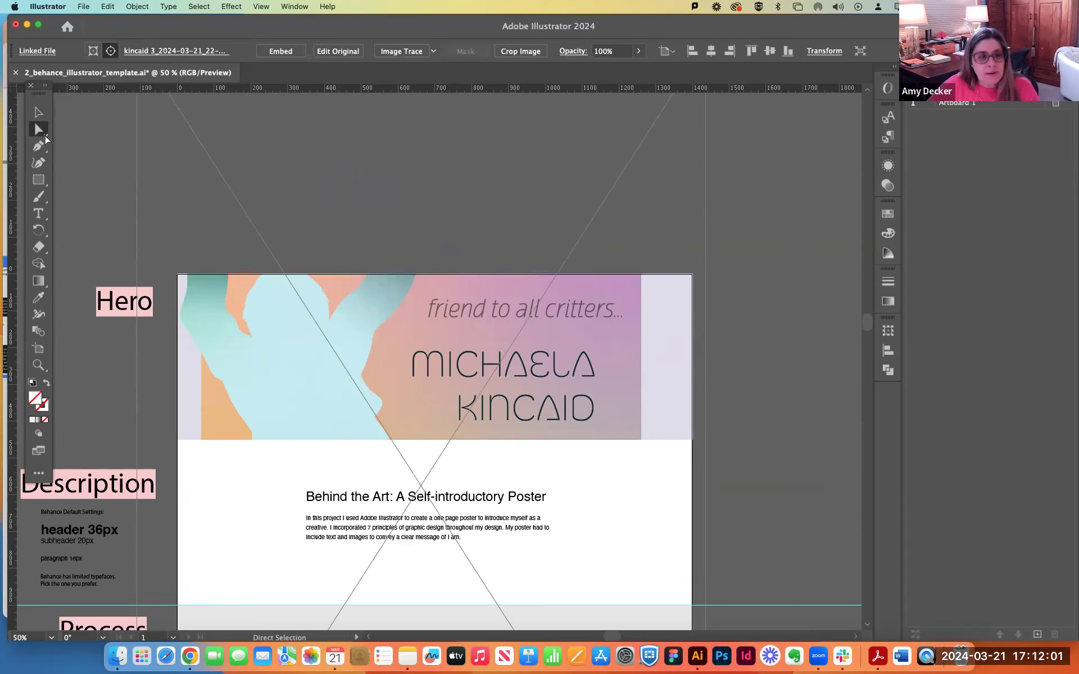
{"action": "left_click", "coordinate": [38, 230]}
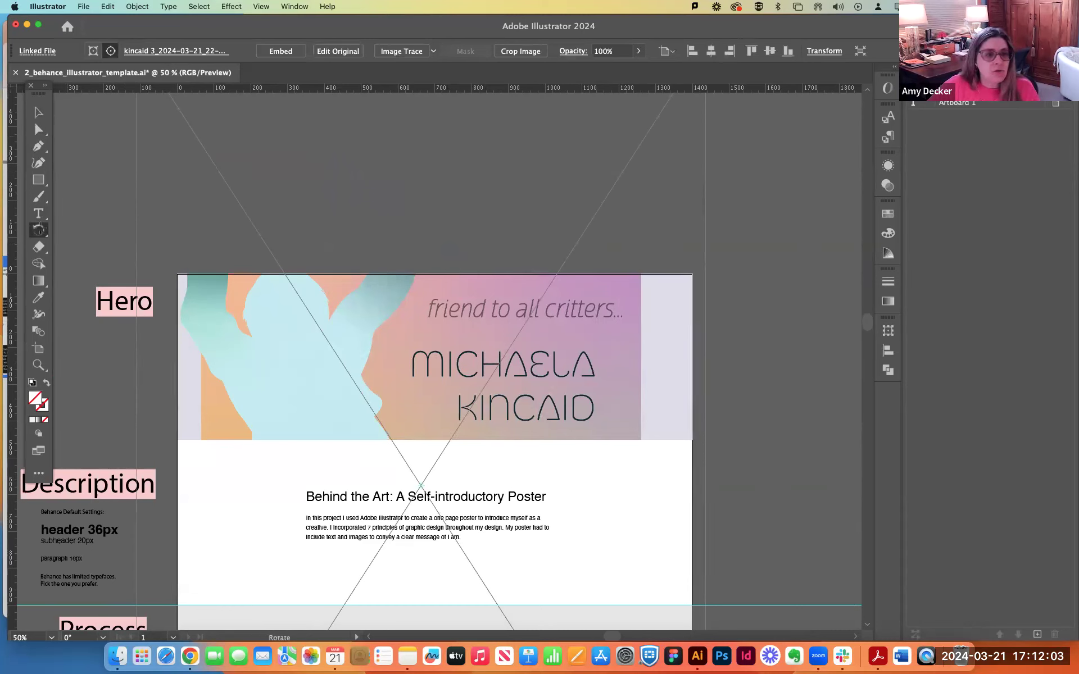
{"action": "left_click", "coordinate": [38, 230]}
{"action": "left_click", "coordinate": [92, 248]}
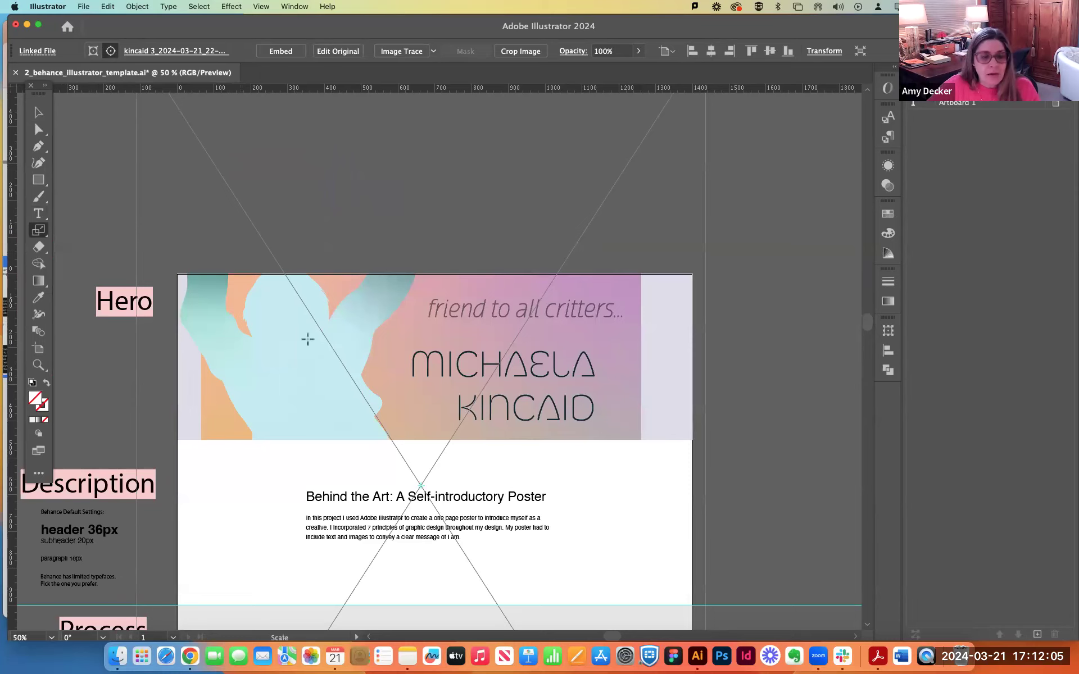
{"action": "left_click_drag", "start_coordinate": [731, 289], "coordinate": [158, 403]}
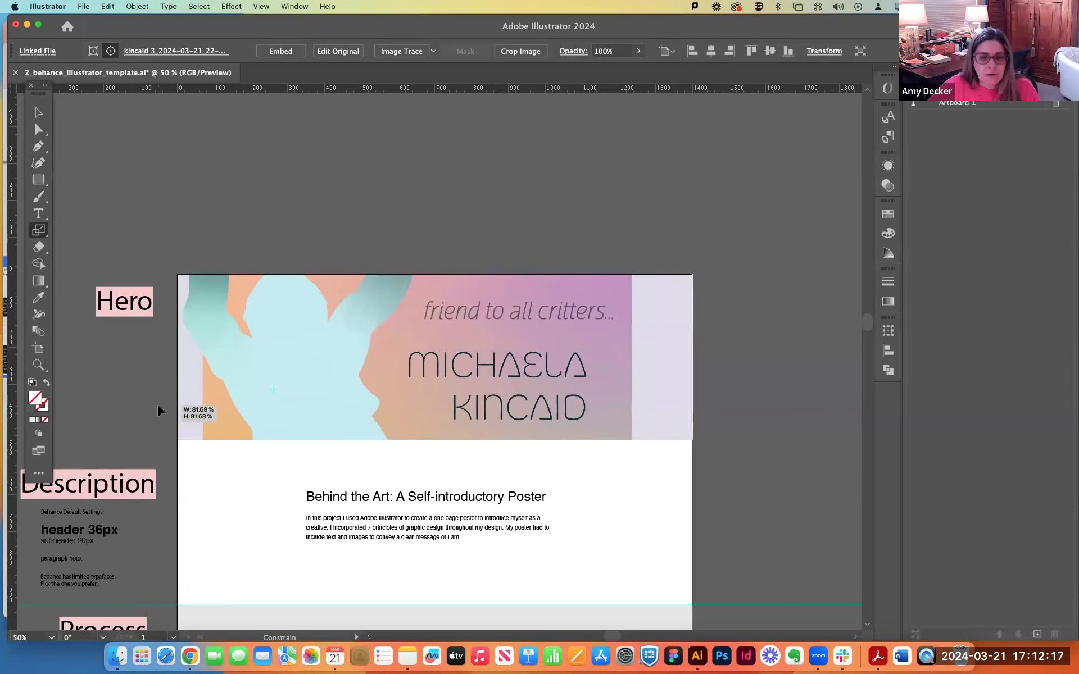
{"action": "left_click_drag", "start_coordinate": [560, 237], "coordinate": [609, 205]}
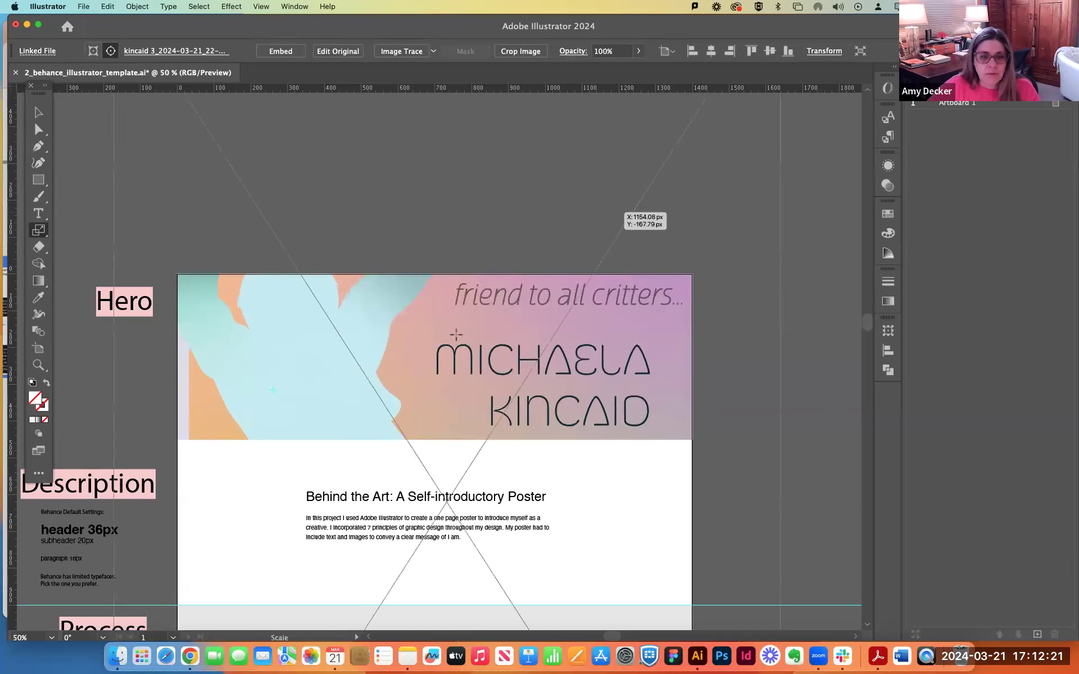
{"action": "left_click", "coordinate": [39, 130]}
{"action": "left_click_drag", "start_coordinate": [316, 200], "coordinate": [307, 208]}
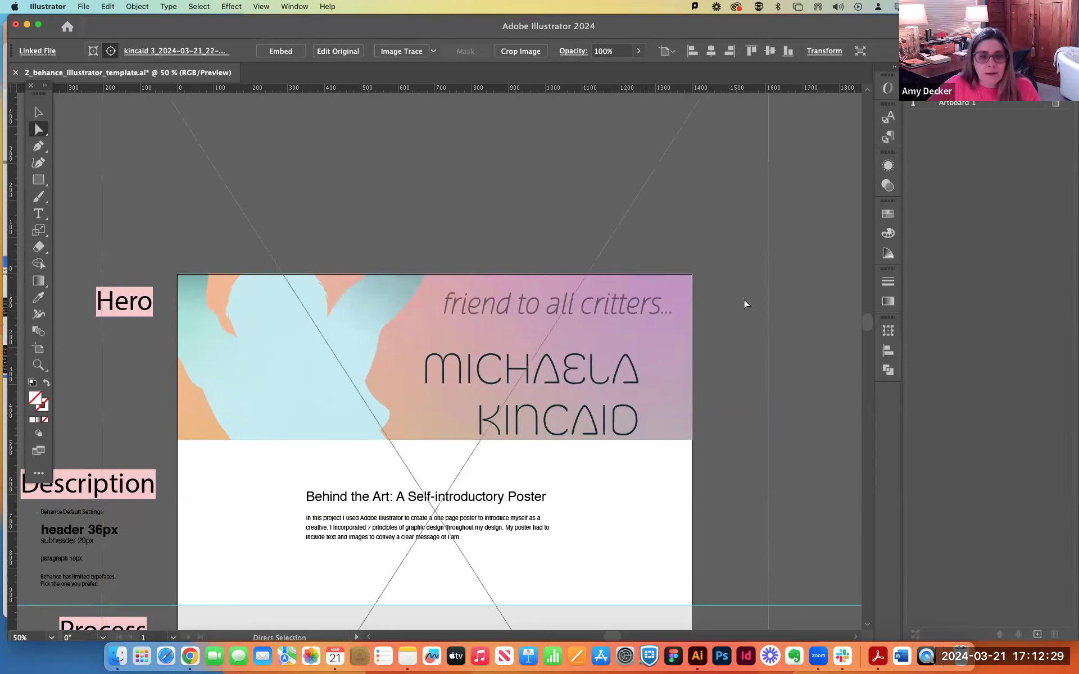
Draw a rectangle across the full artboard width covering the Description section, from the Hero image down to the Process guide.
{"action": "left_click", "coordinate": [785, 312]}
{"action": "scroll", "coordinate": [769, 350], "scroll_direction": "down", "scroll_amount": 5}
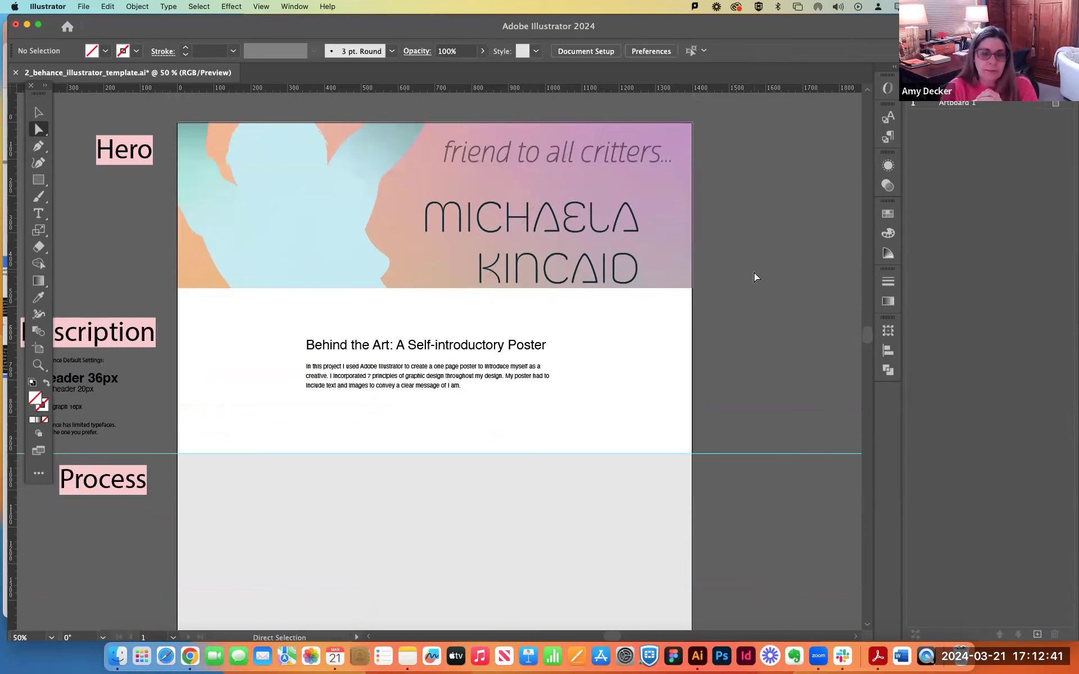
{"action": "scroll", "coordinate": [754, 274], "scroll_direction": "down", "scroll_amount": 3}
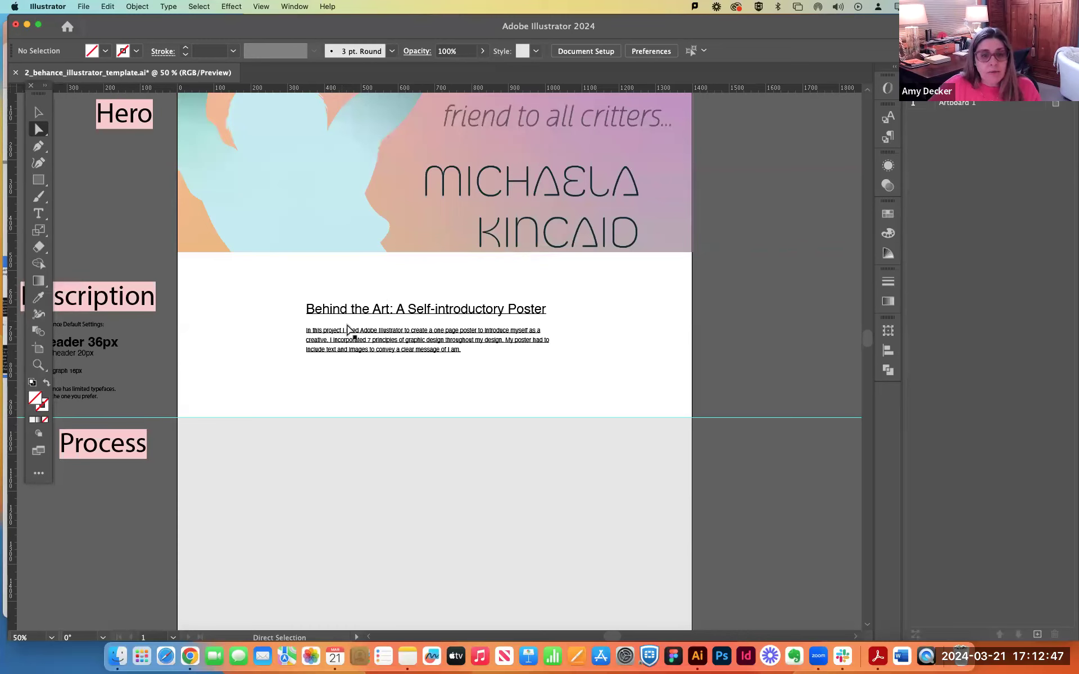
{"action": "left_click", "coordinate": [38, 179]}
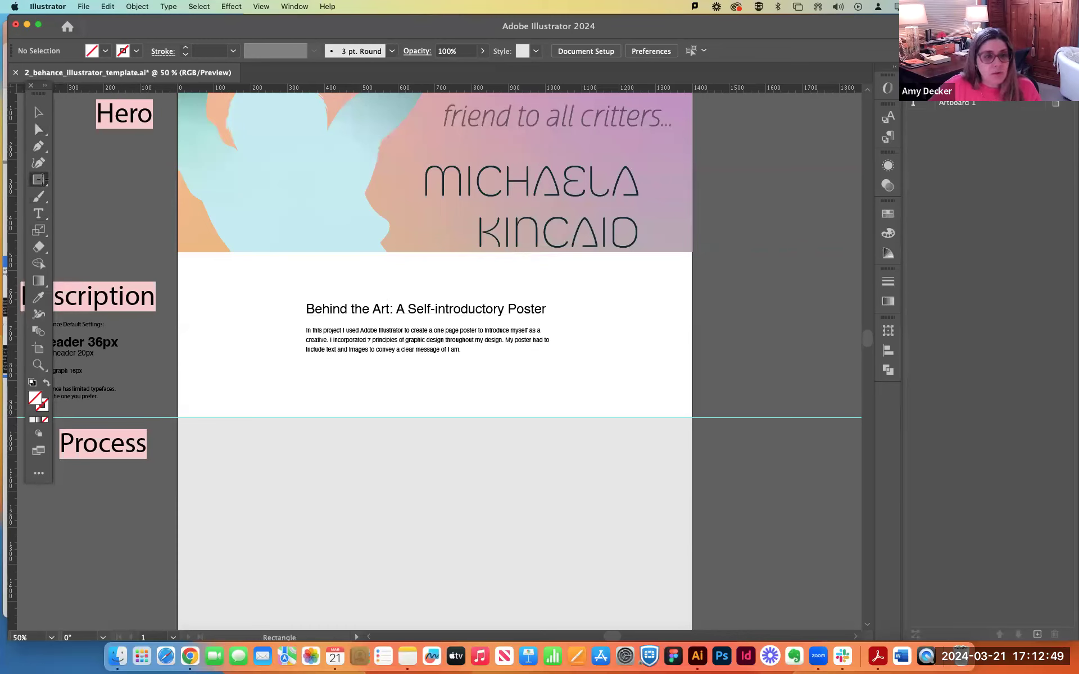
{"action": "left_click_drag", "start_coordinate": [178, 252], "coordinate": [691, 417]}
Sample light blue, peach and finally purple from the Hero image as the Description rectangle's fill.
{"action": "left_click", "coordinate": [38, 298]}
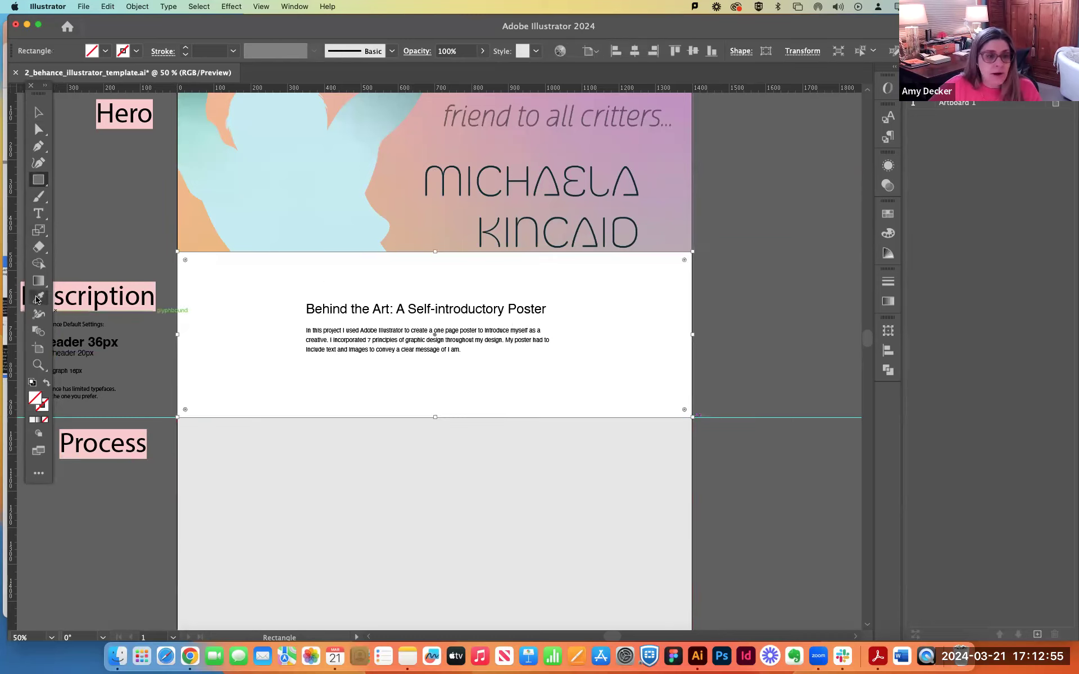
{"action": "left_click", "coordinate": [277, 209]}
{"action": "key", "text": "a"}
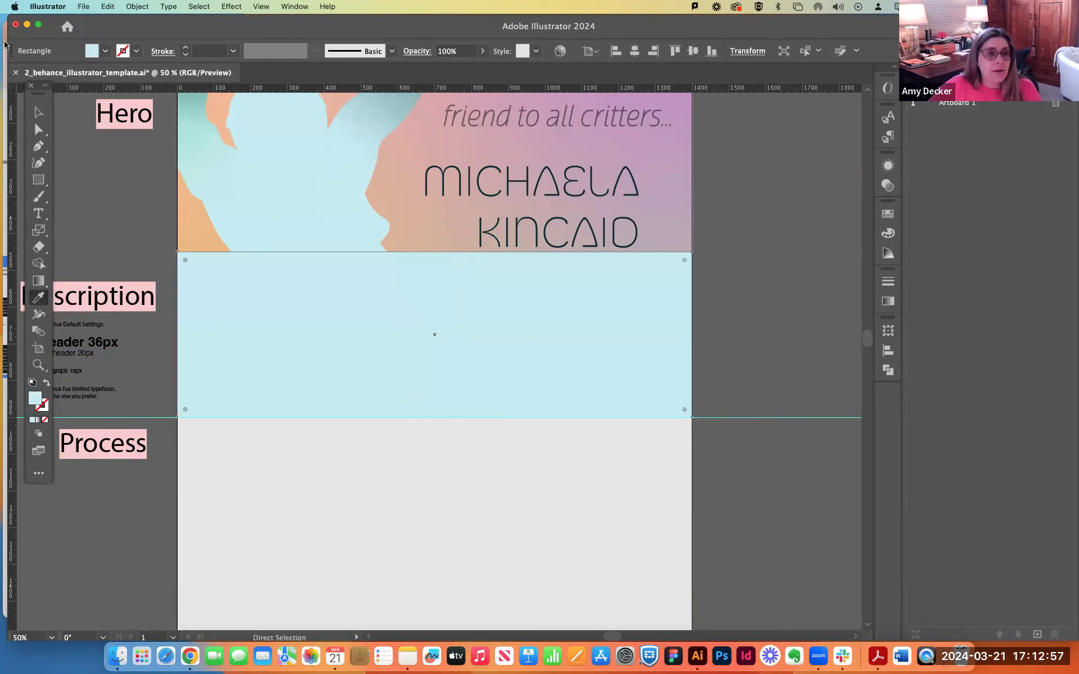
{"action": "key", "text": "i"}
{"action": "left_click", "coordinate": [441, 219]}
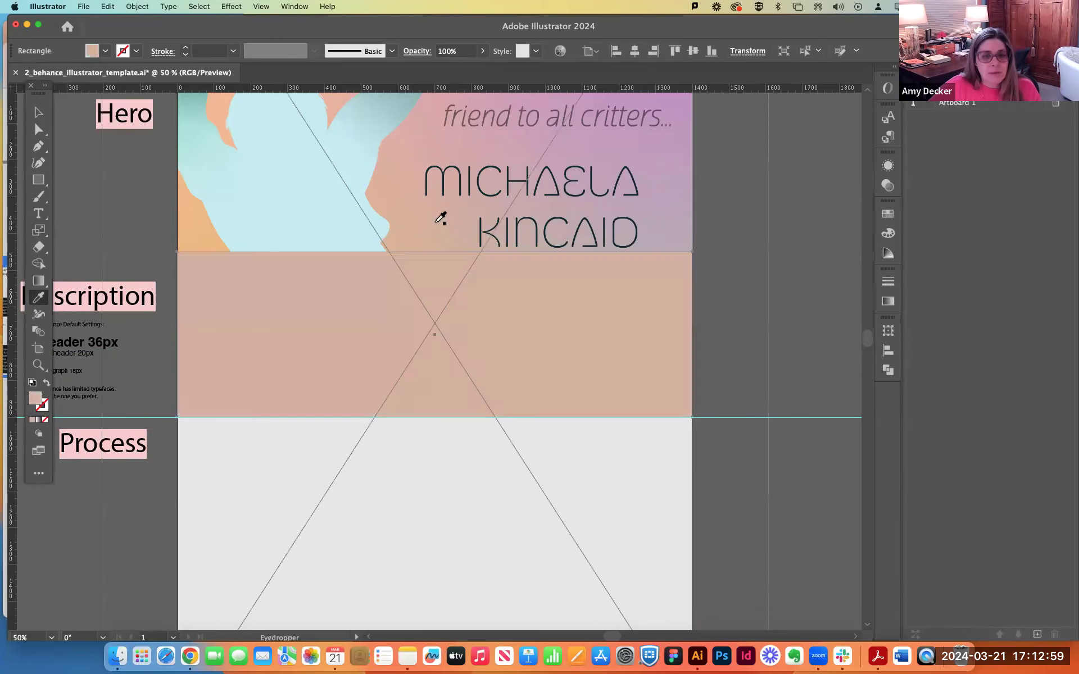
{"action": "left_click", "coordinate": [685, 108]}
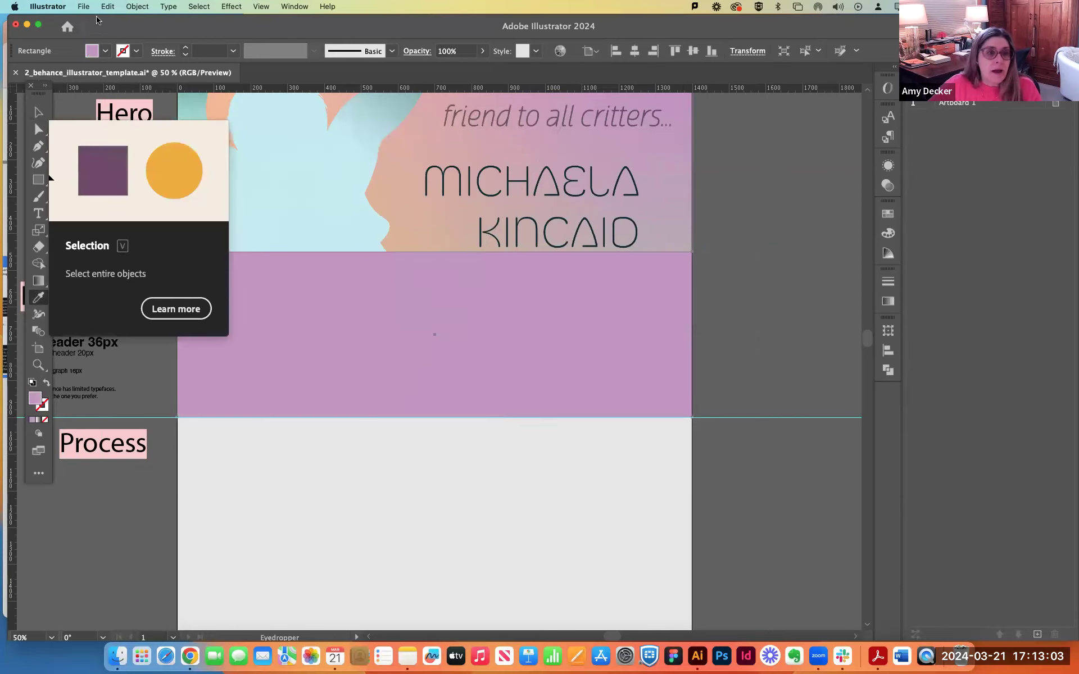
Move the purple rectangle sideways, partly off the artboard, to uncover the start of the description text.
{"action": "left_click", "coordinate": [138, 6]}
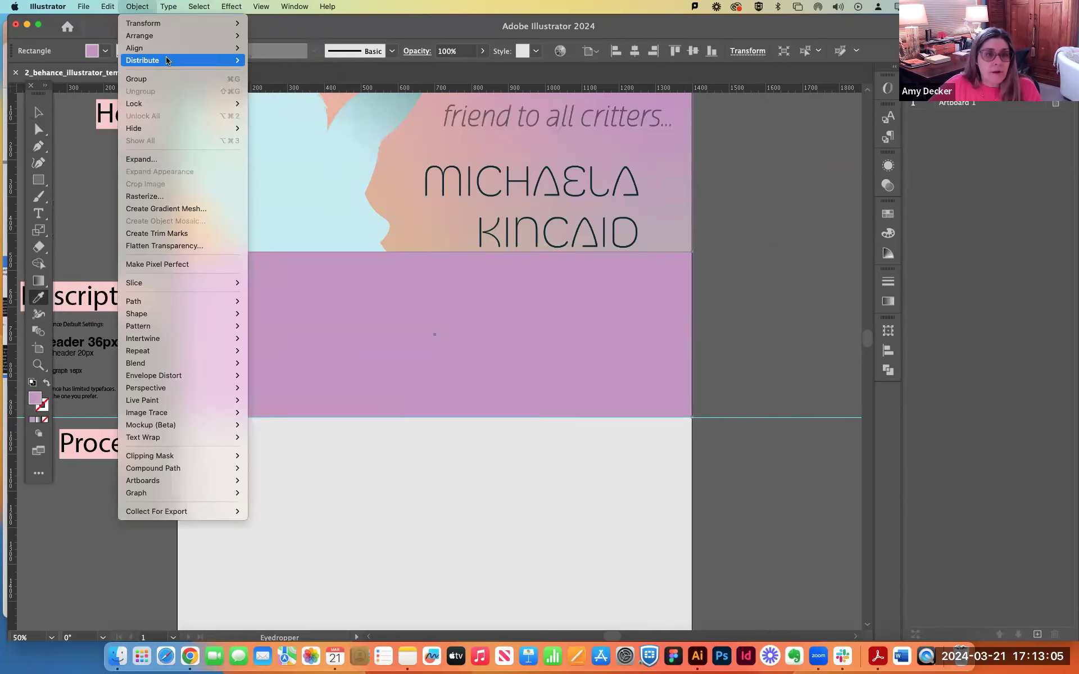
{"action": "mouse_move", "coordinate": [140, 35]}
{"action": "left_click", "coordinate": [284, 75]}
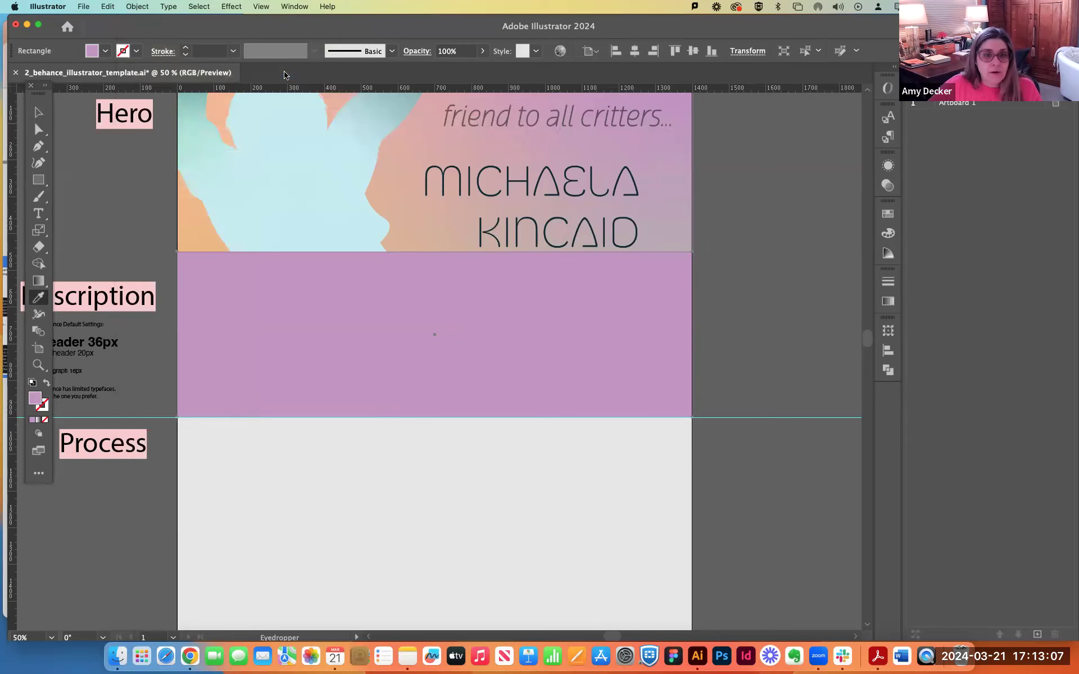
{"action": "left_click", "coordinate": [38, 112]}
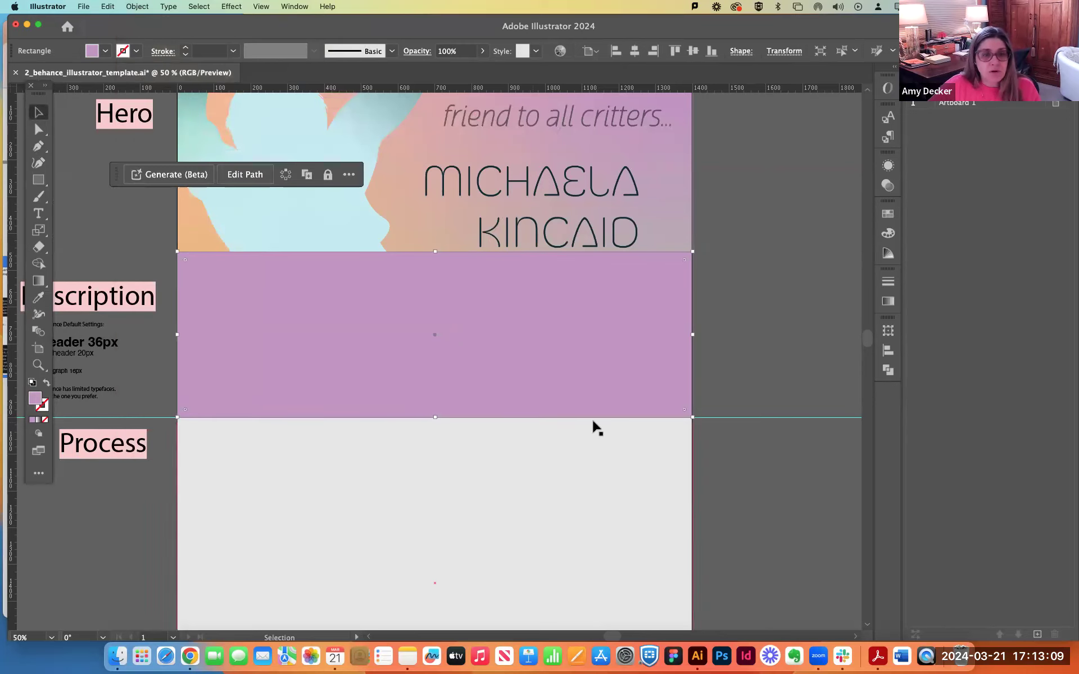
{"action": "left_click_drag", "start_coordinate": [328, 325], "coordinate": [595, 342]}
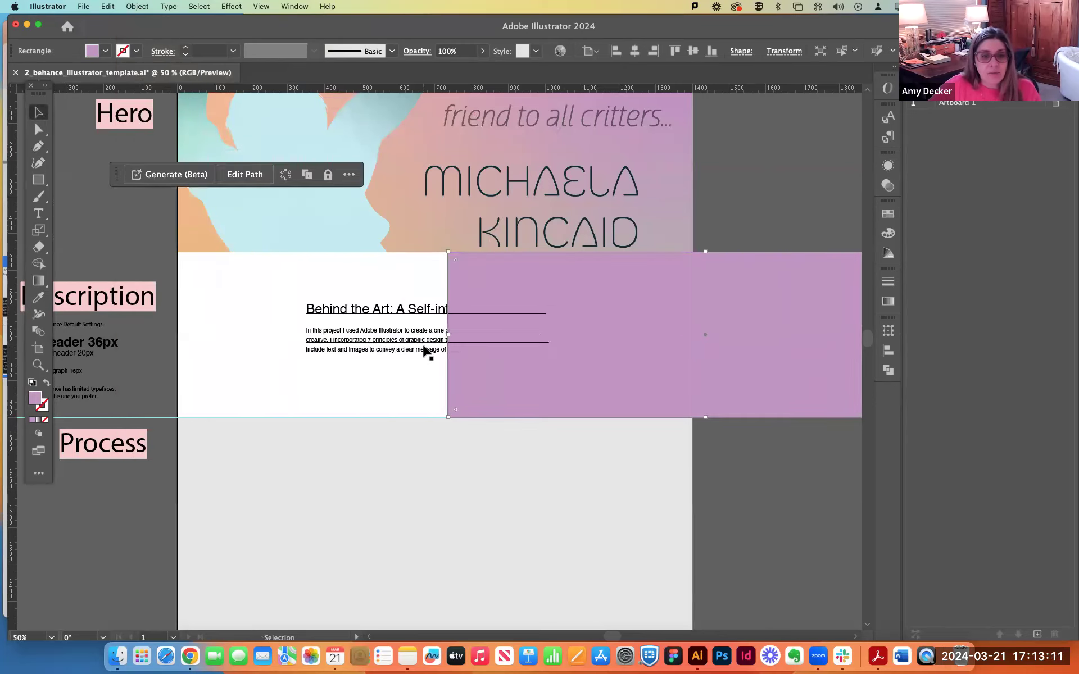
Show the layers and transfer the purple rectangle from the 1hero layer to the 2description layer.
{"action": "left_click", "coordinate": [402, 335]}
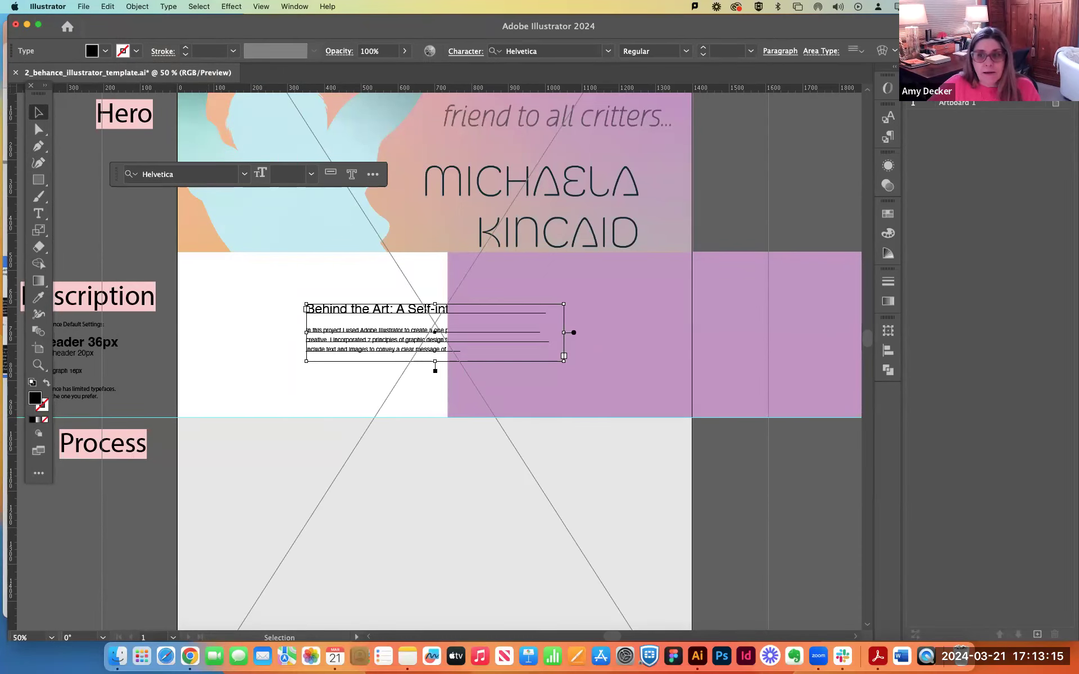
{"action": "left_click", "coordinate": [930, 82]}
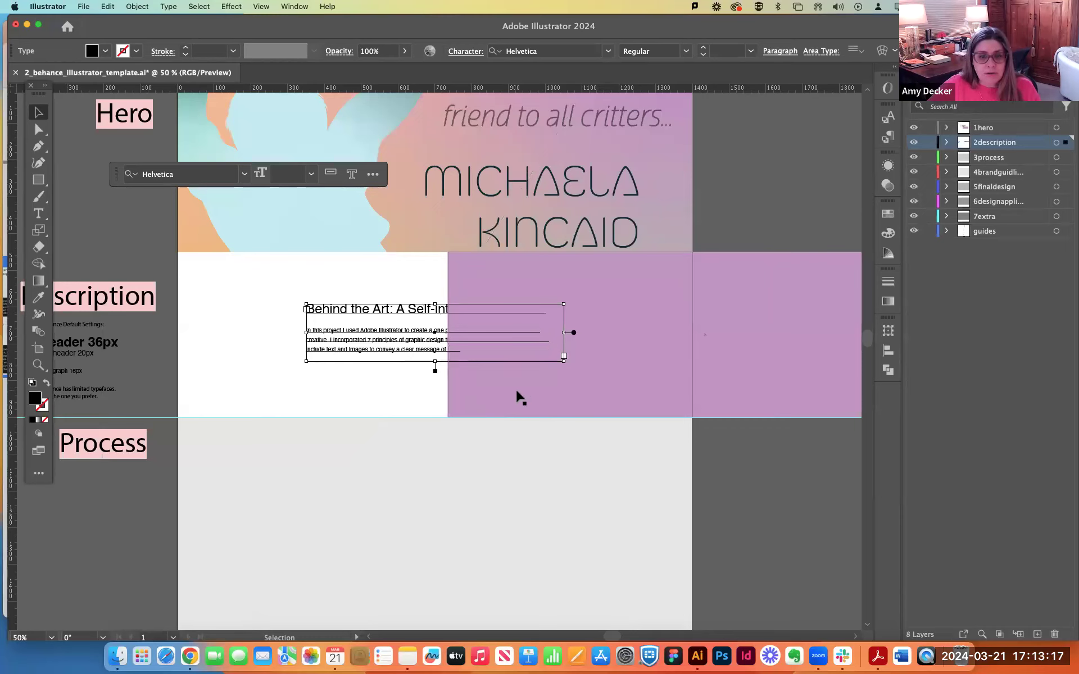
{"action": "left_click", "coordinate": [799, 293]}
{"action": "key", "text": "super+shift+a"}
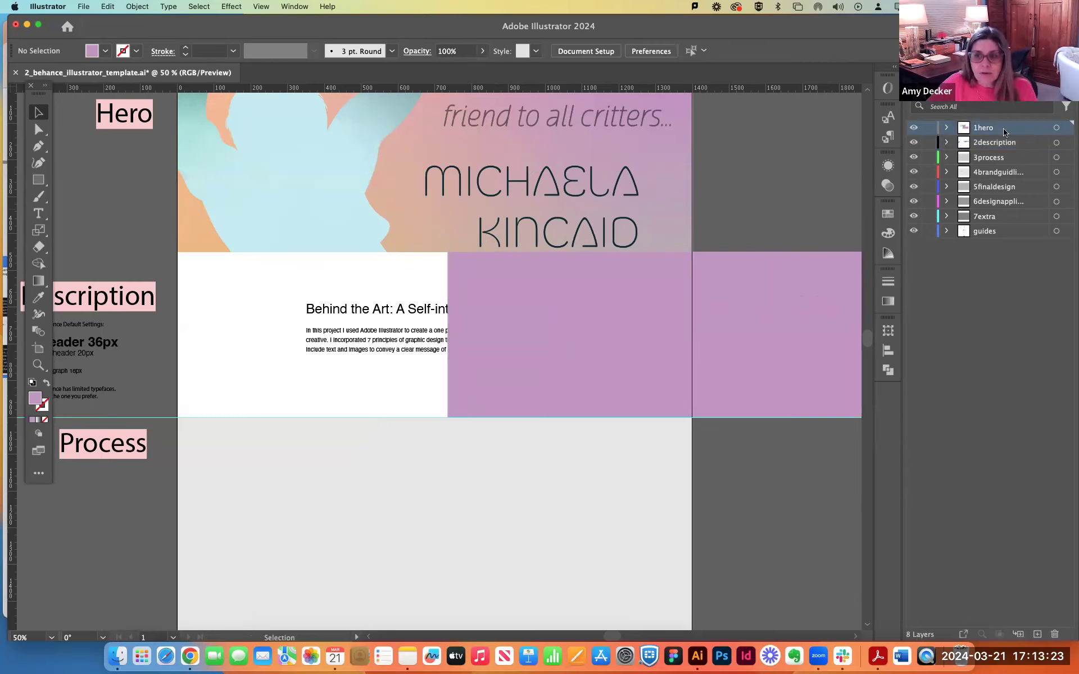
{"action": "left_click", "coordinate": [1018, 145]}
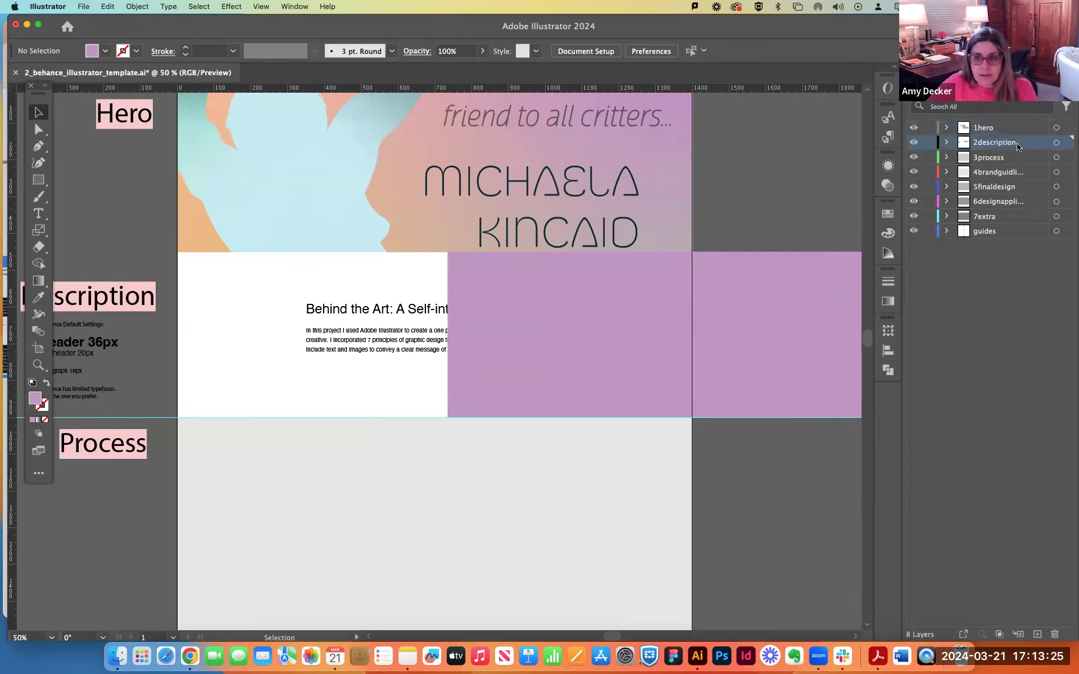
{"action": "left_click", "coordinate": [781, 343]}
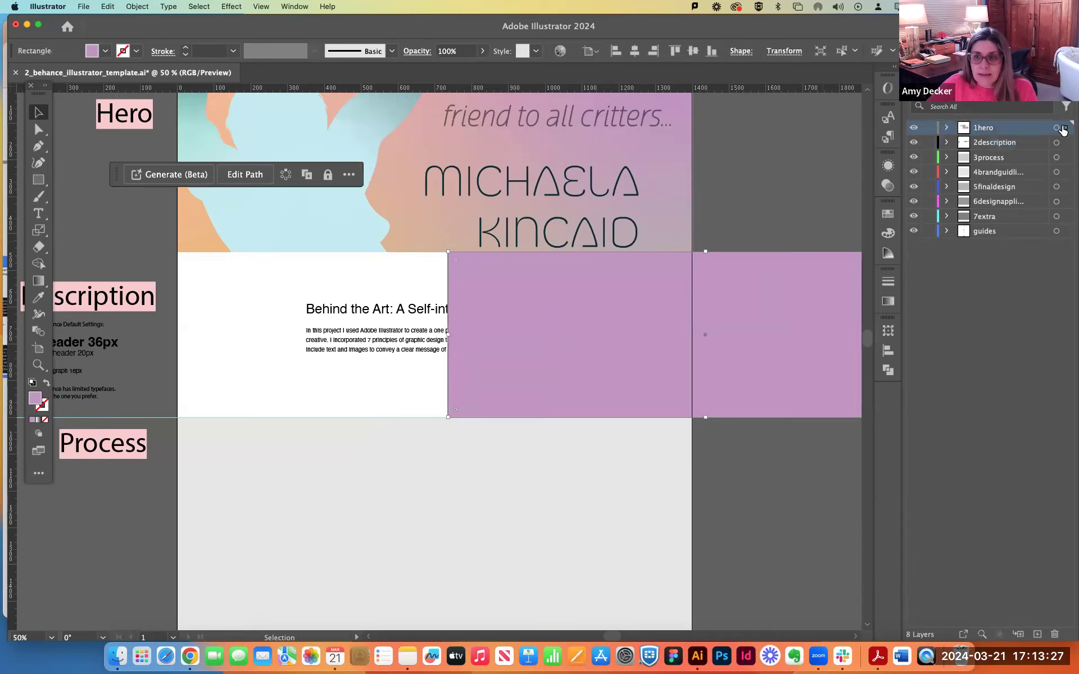
{"action": "left_click_drag", "start_coordinate": [1063, 144], "coordinate": [1064, 142]}
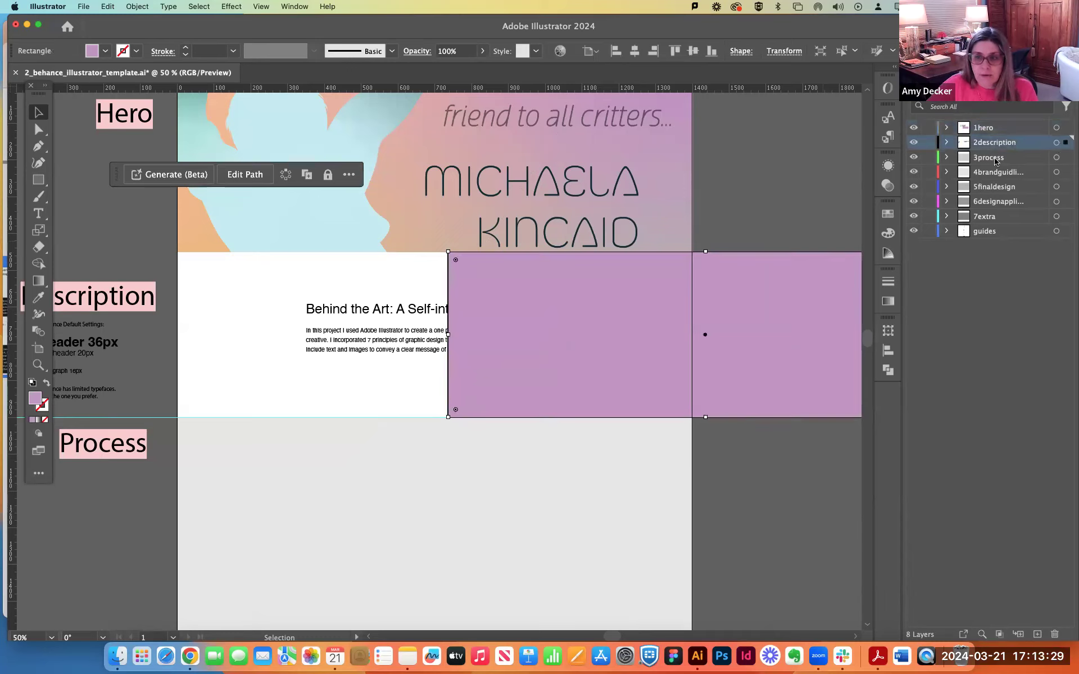
Bring the description text to the front and move the purple rectangle back to fill the Description section behind it.
{"action": "left_click", "coordinate": [375, 336]}
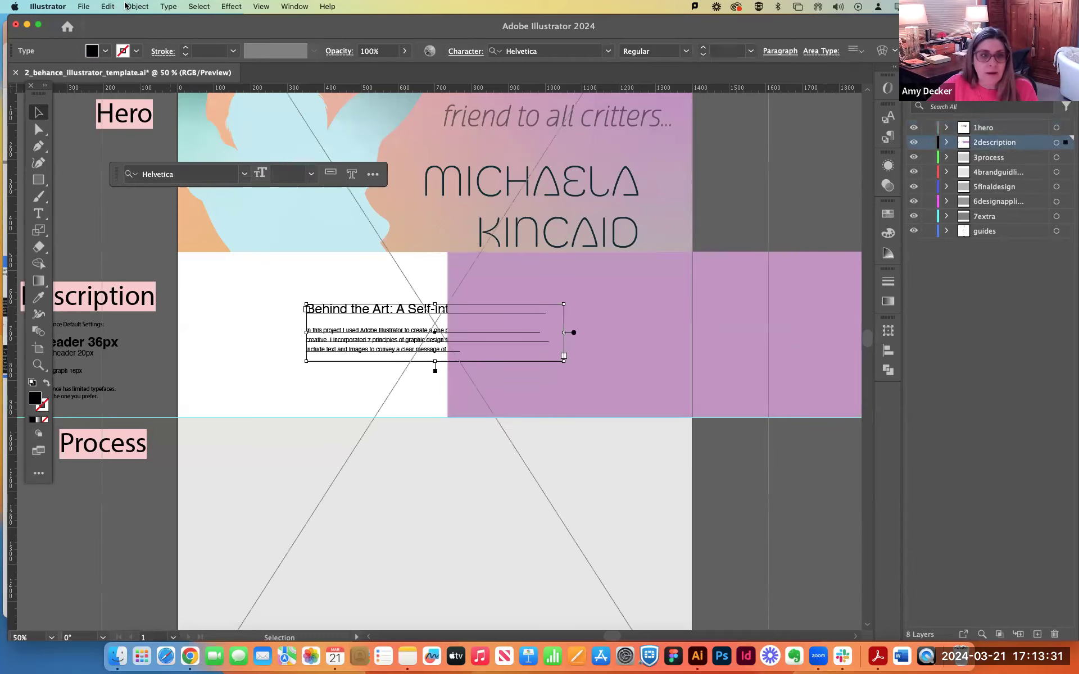
{"action": "left_click", "coordinate": [137, 6]}
{"action": "mouse_move", "coordinate": [140, 36]}
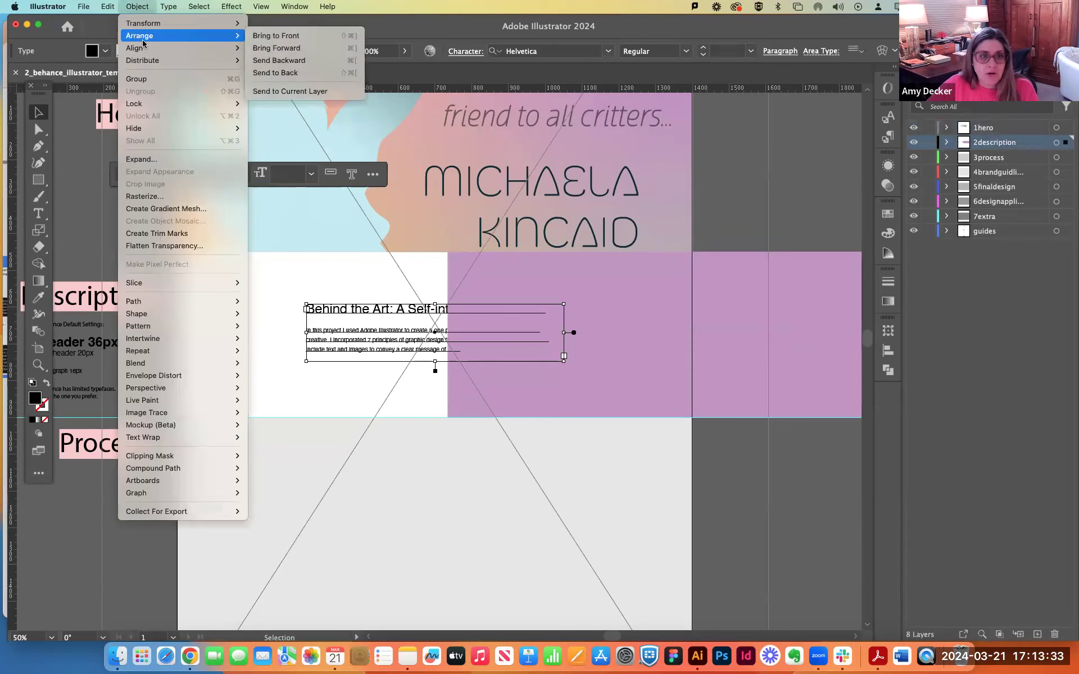
{"action": "left_click", "coordinate": [297, 36]}
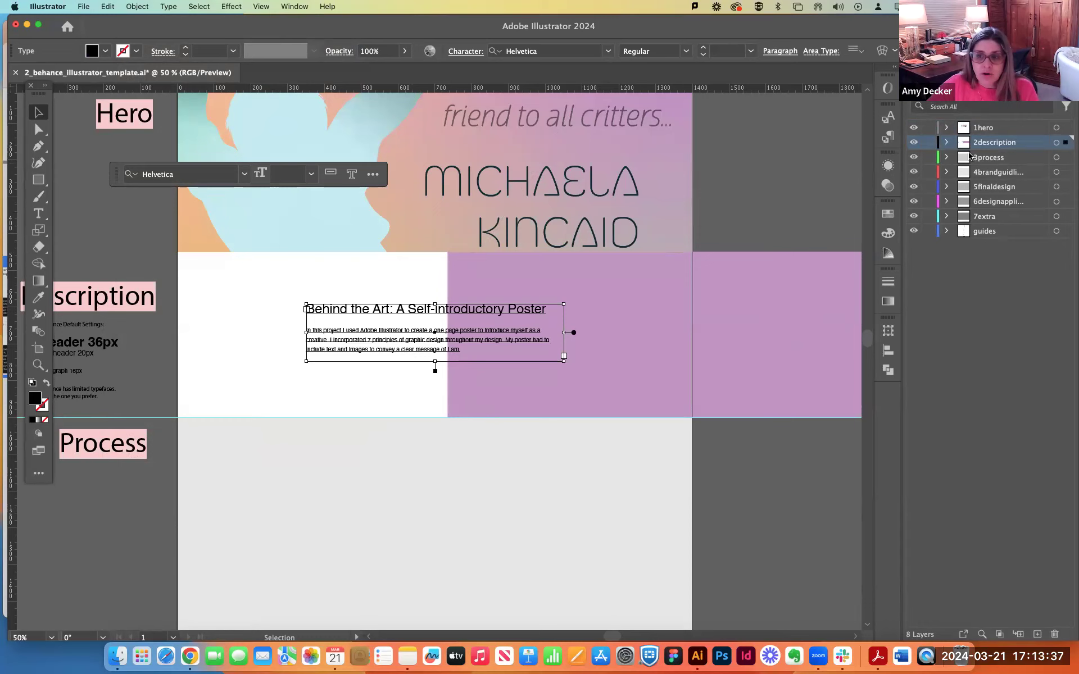
{"action": "left_click_drag", "start_coordinate": [807, 301], "coordinate": [536, 298]}
{"action": "left_click", "coordinate": [784, 290]}
{"action": "scroll", "coordinate": [761, 291], "scroll_direction": "up", "scroll_amount": 2}
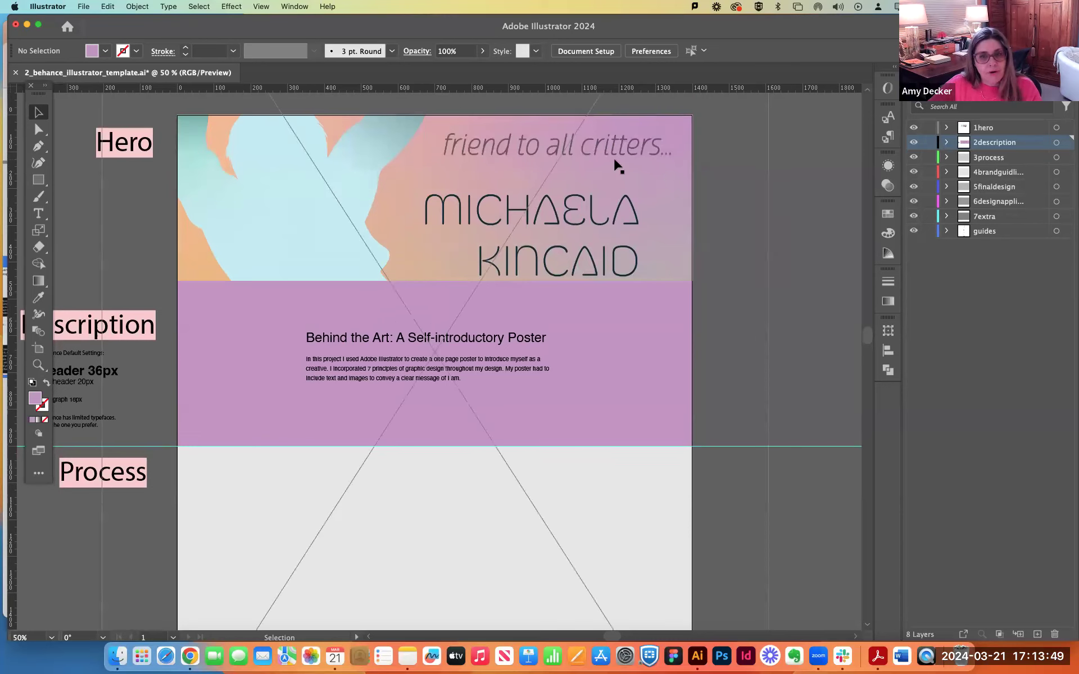
Try shifting the description text block upward and narrowing its frame, and undo these changes.
{"action": "left_click", "coordinate": [434, 366]}
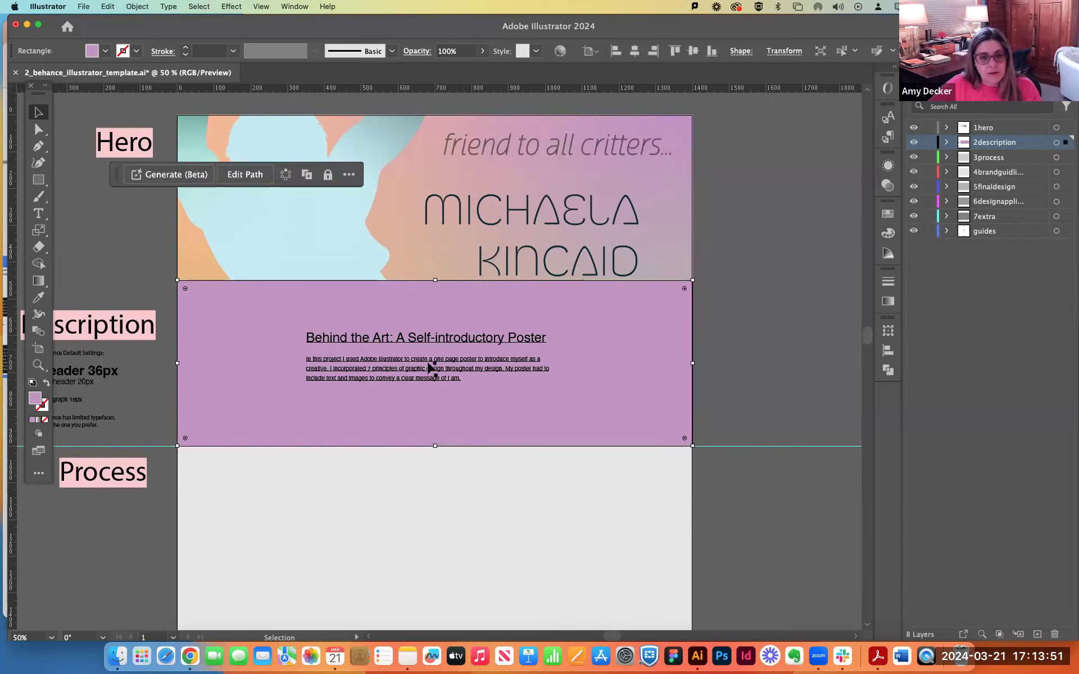
{"action": "left_click", "coordinate": [420, 368]}
{"action": "double_click", "coordinate": [400, 368]}
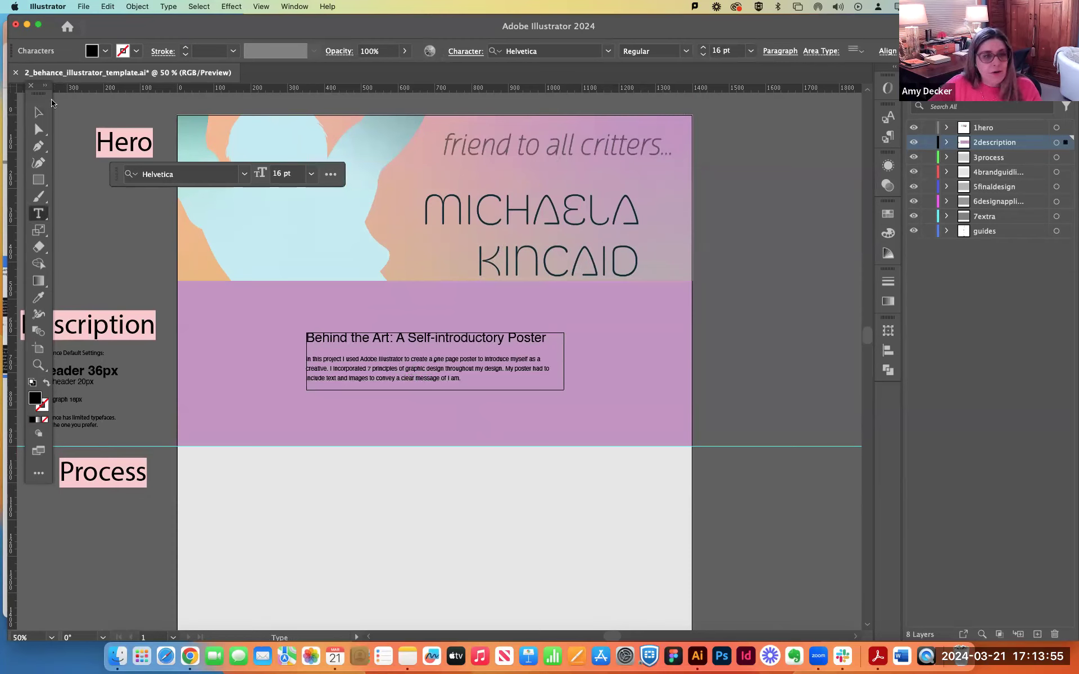
{"action": "left_click", "coordinate": [37, 112]}
{"action": "left_click_drag", "start_coordinate": [326, 369], "coordinate": [326, 347]}
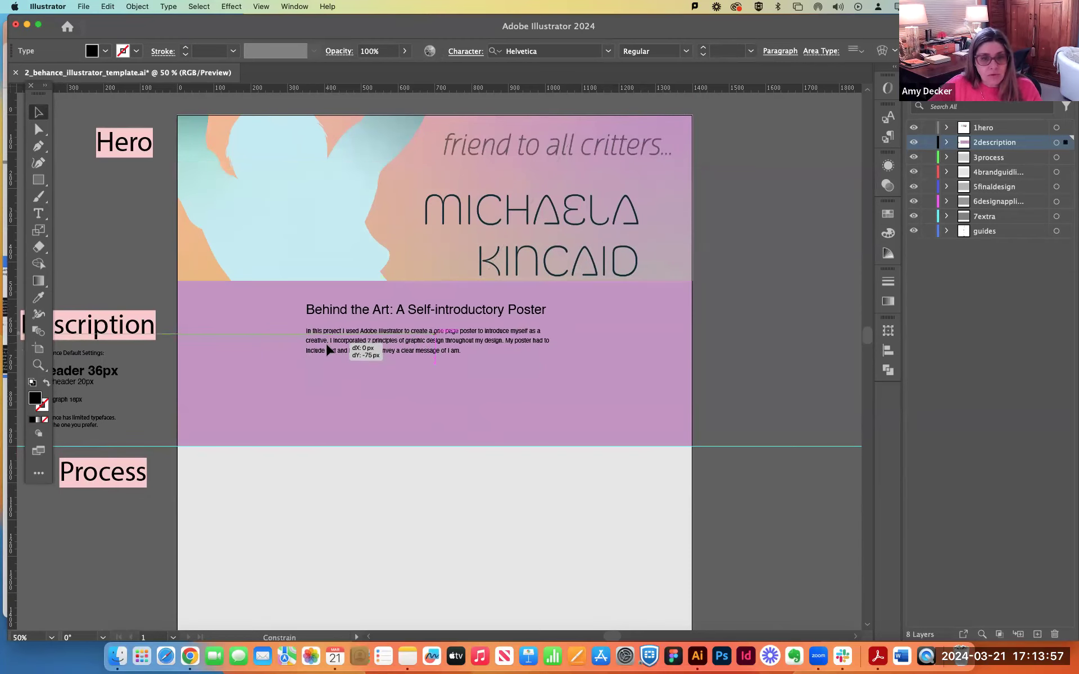
{"action": "left_click_drag", "start_coordinate": [565, 364], "coordinate": [557, 388]}
{"action": "left_click_drag", "start_coordinate": [464, 340], "coordinate": [464, 351]}
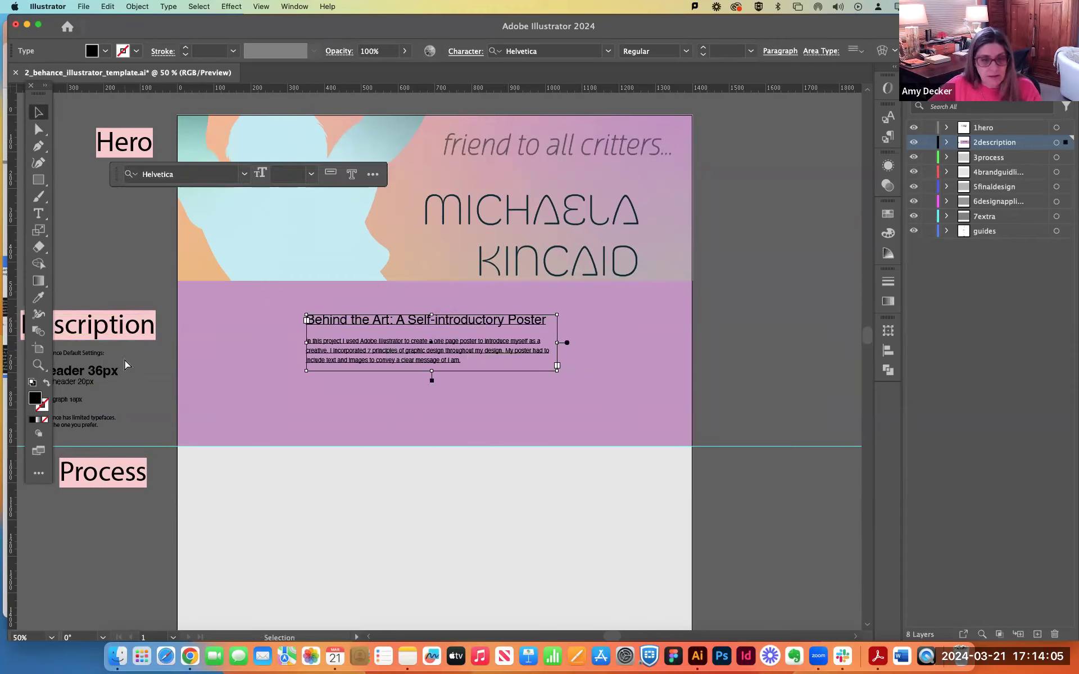
{"action": "key", "text": "super+z"}
{"action": "key", "text": "super+z"}
{"action": "key", "text": "super+z"}
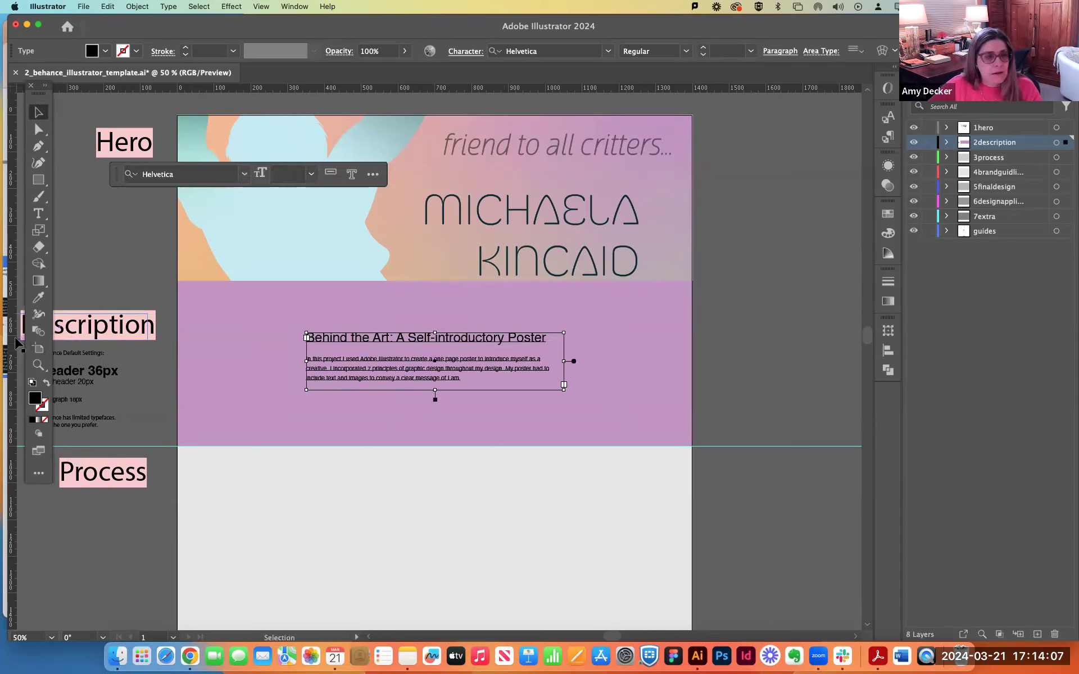
Recolor the whole description heading and paragraph white (FFFFFF).
{"action": "double_click", "coordinate": [331, 355]}
{"action": "double_click", "coordinate": [326, 337]}
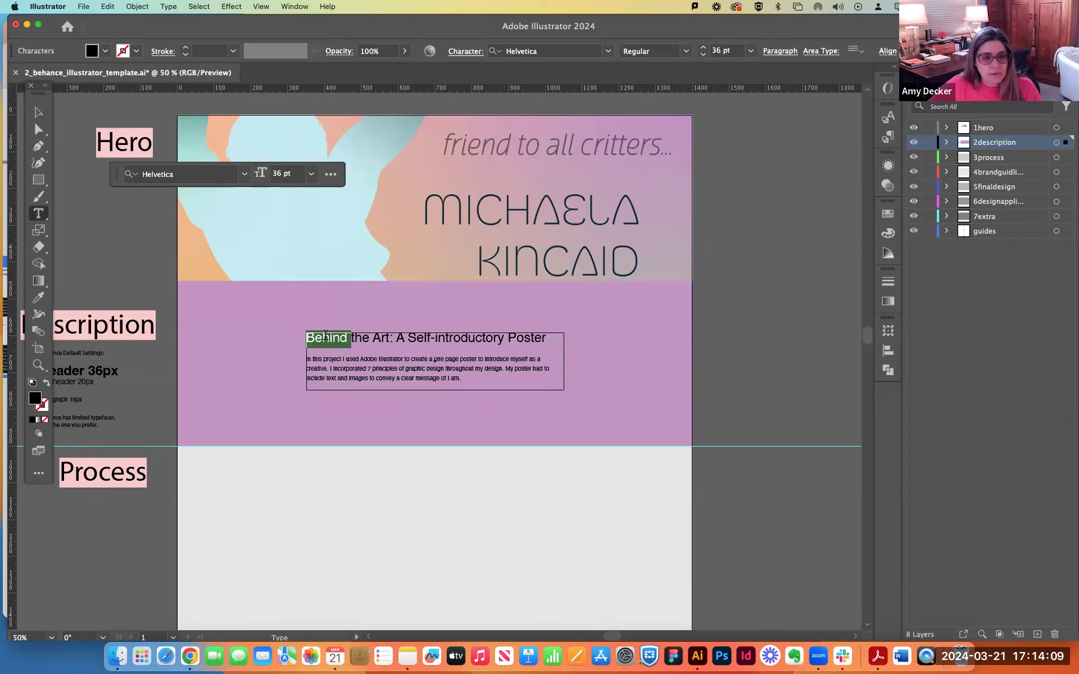
{"action": "key", "text": "super+a"}
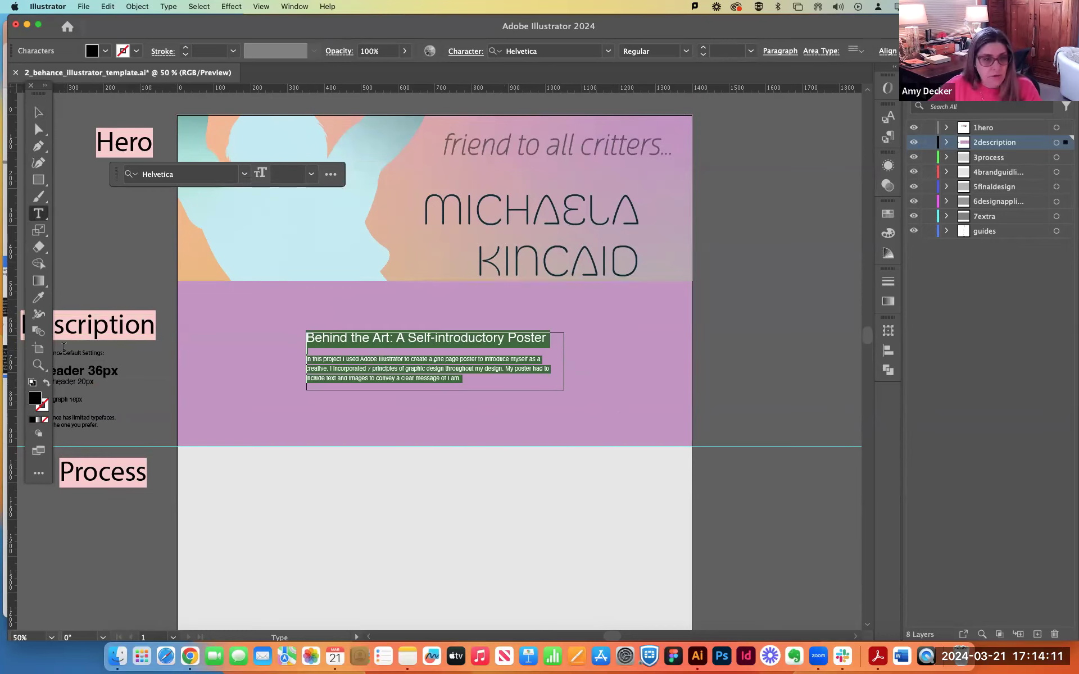
{"action": "double_click", "coordinate": [36, 404]}
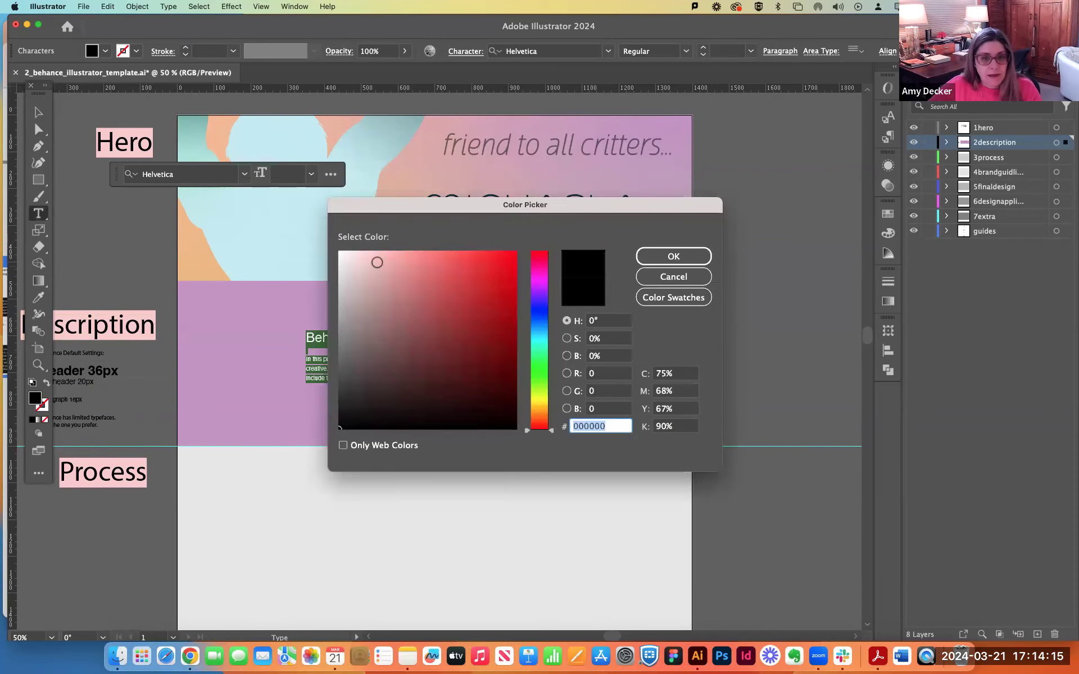
{"action": "type", "text": "ffffff"}
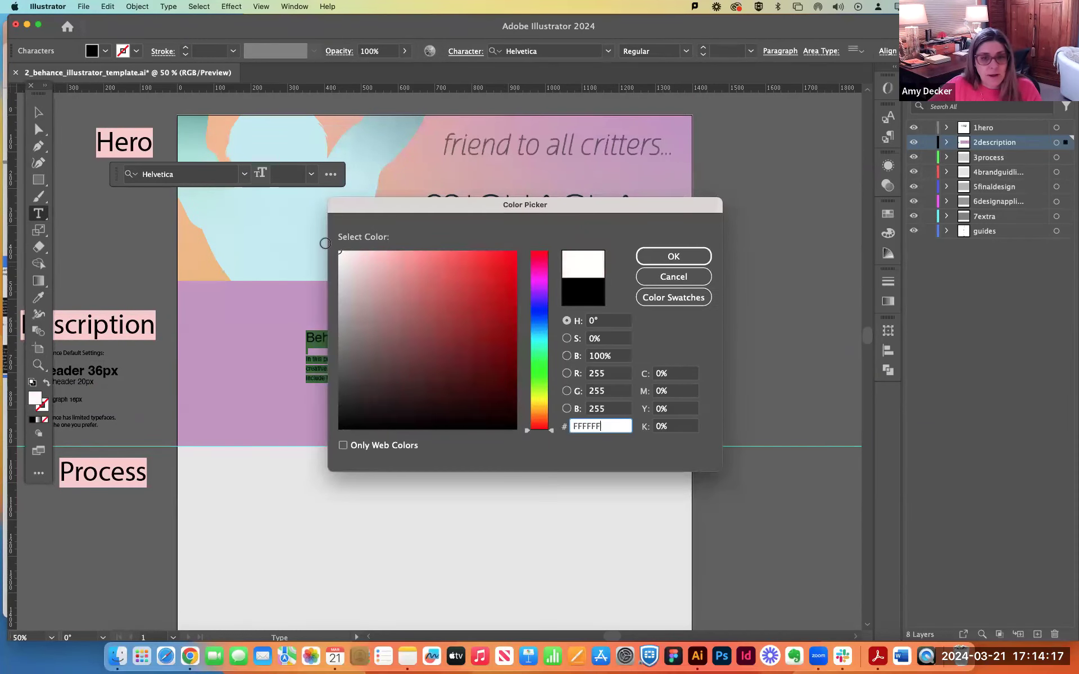
{"action": "left_click", "coordinate": [700, 253]}
{"action": "left_click", "coordinate": [786, 311]}
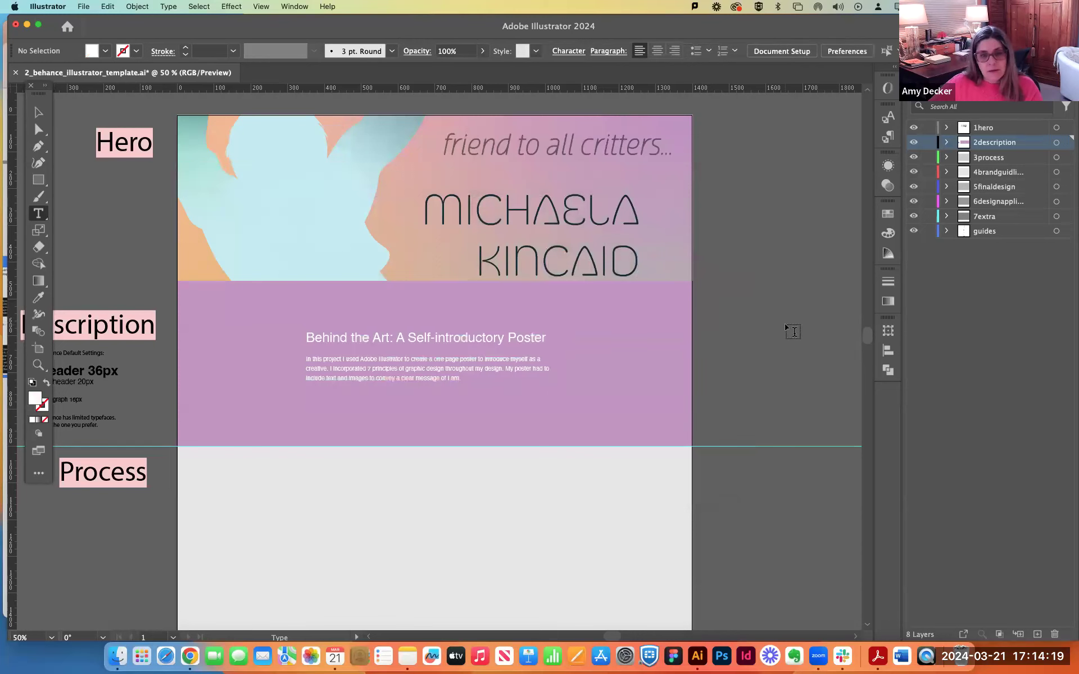
Make the 3process layer active for the Process section and switch to the student's process board in Mural.
{"action": "scroll", "coordinate": [483, 410], "scroll_direction": "down", "scroll_amount": 5}
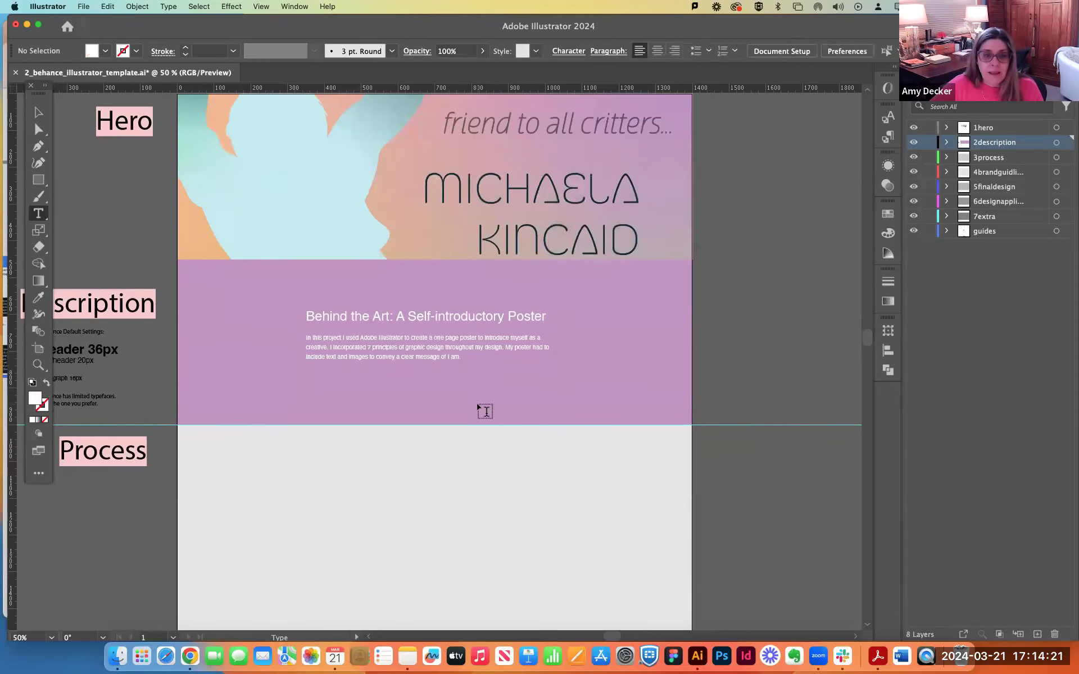
{"action": "scroll", "coordinate": [484, 410], "scroll_direction": "down", "scroll_amount": 2}
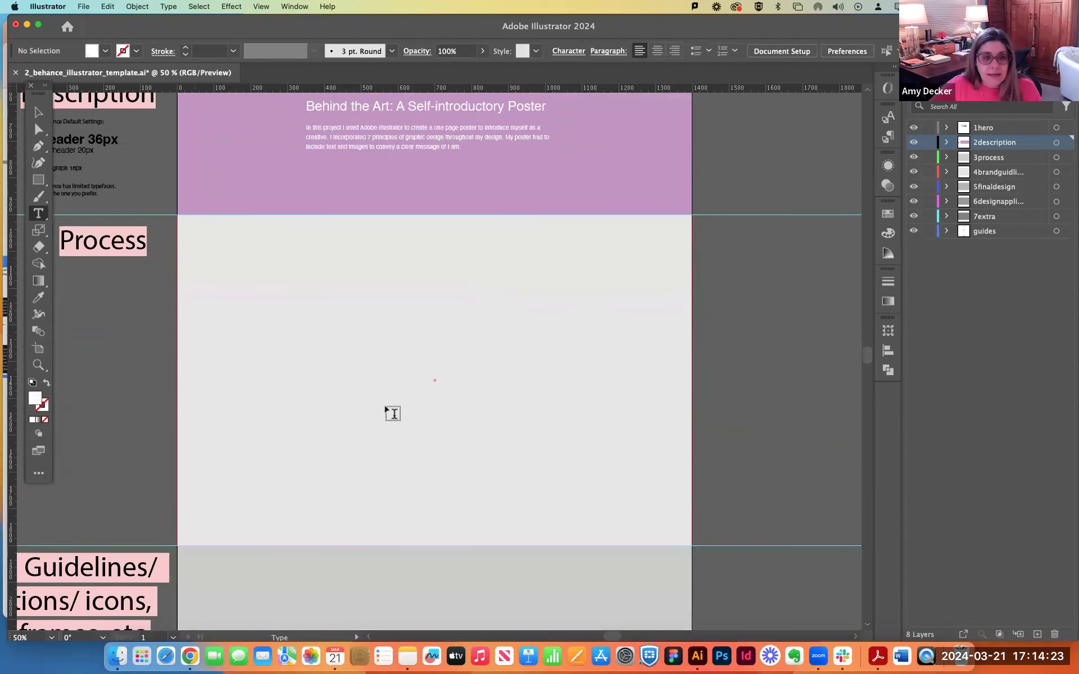
{"action": "left_click", "coordinate": [995, 161]}
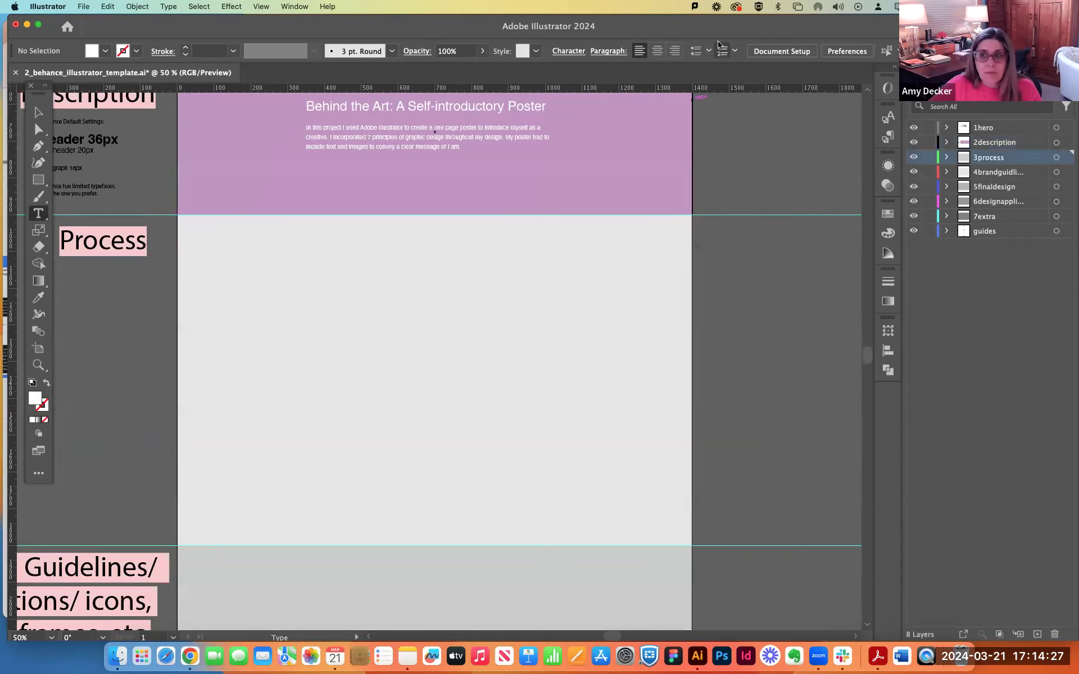
{"action": "double_click", "coordinate": [672, 25]}
{"action": "left_click", "coordinate": [720, 115]}
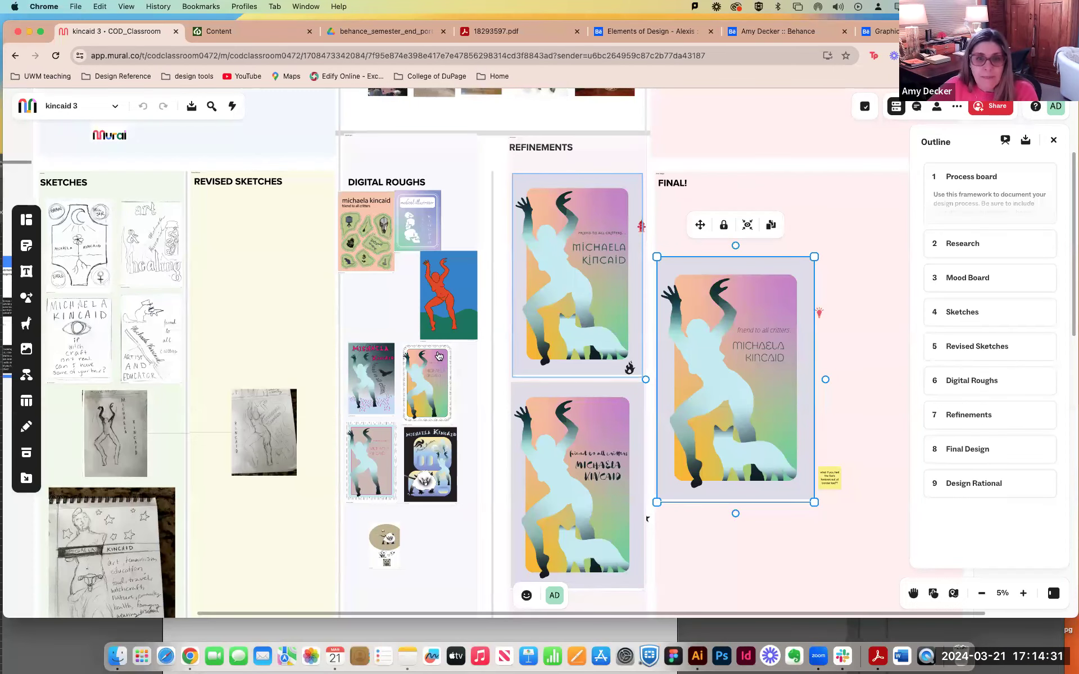
Move the blue "me" sticky note away from the mind map in the Research section.
{"action": "left_click", "coordinate": [680, 154]}
{"action": "key", "text": "super+minus"}
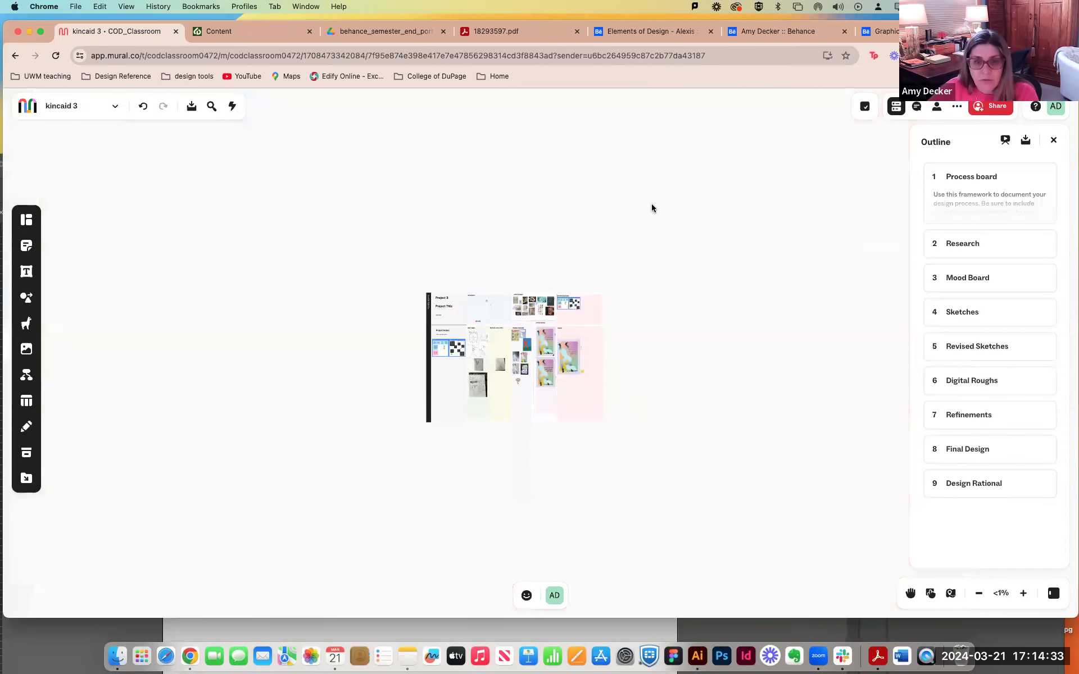
{"action": "key", "text": "super+plus"}
{"action": "left_click_drag", "start_coordinate": [200, 380], "coordinate": [535, 539]}
{"action": "scroll", "coordinate": [470, 403], "scroll_direction": "up", "scroll_amount": 10}
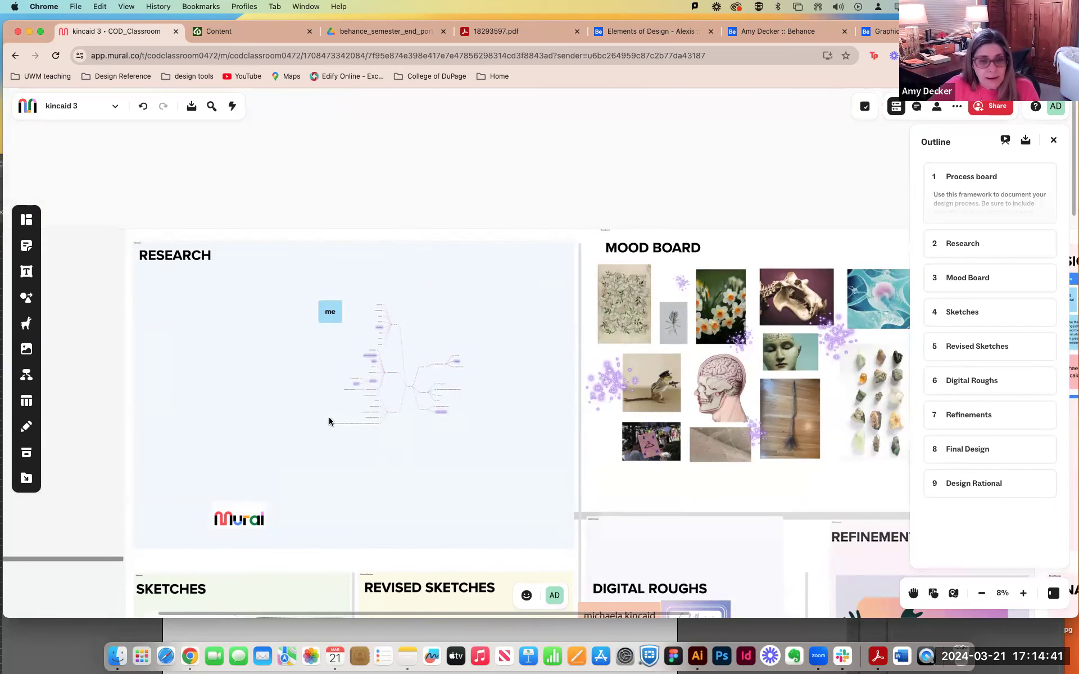
{"action": "key", "text": "super+plus"}
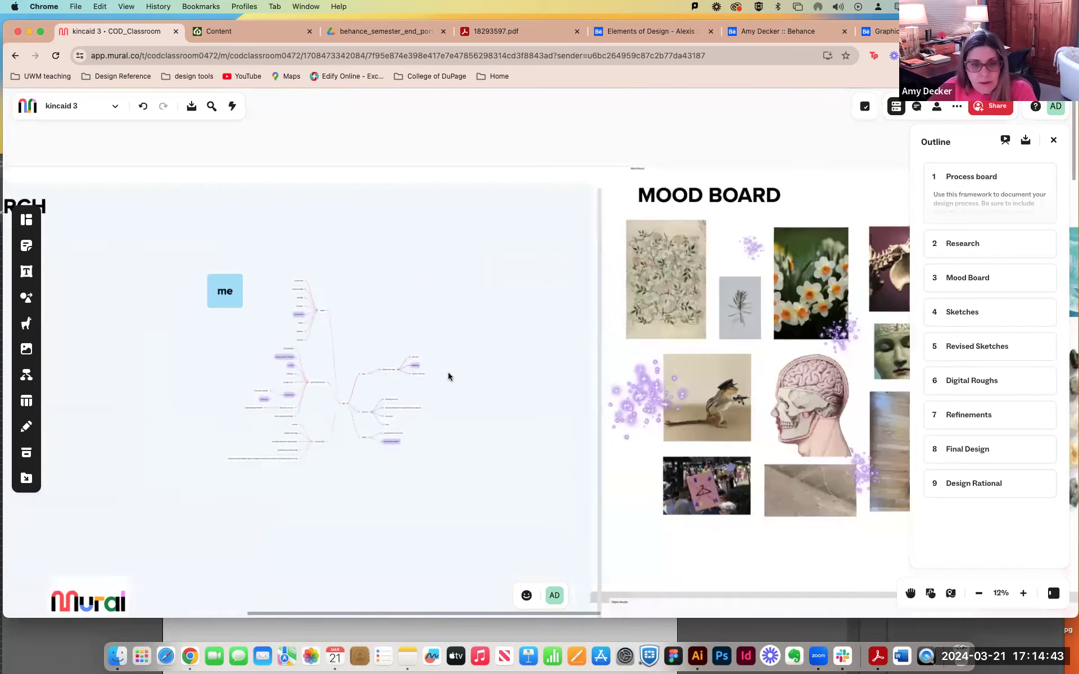
{"action": "key", "text": "super+plus"}
{"action": "left_click_drag", "start_coordinate": [474, 394], "coordinate": [657, 285]}
{"action": "left_click_drag", "start_coordinate": [647, 333], "coordinate": [701, 487]}
{"action": "left_click_drag", "start_coordinate": [310, 267], "coordinate": [116, 245]}
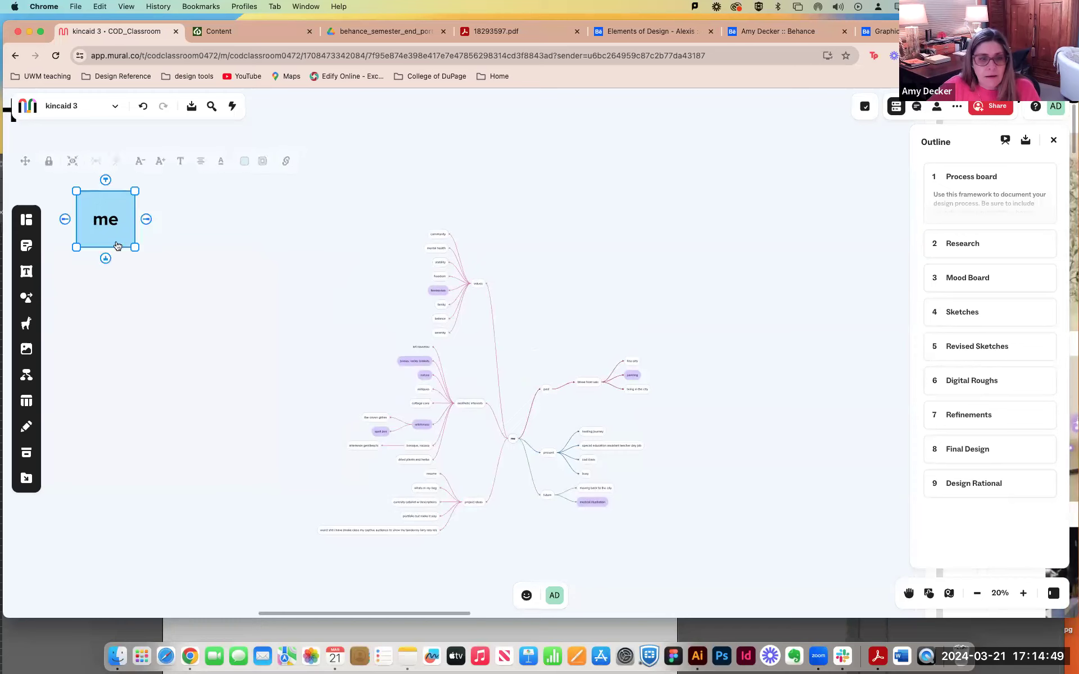
{"action": "left_click", "coordinate": [191, 153]}
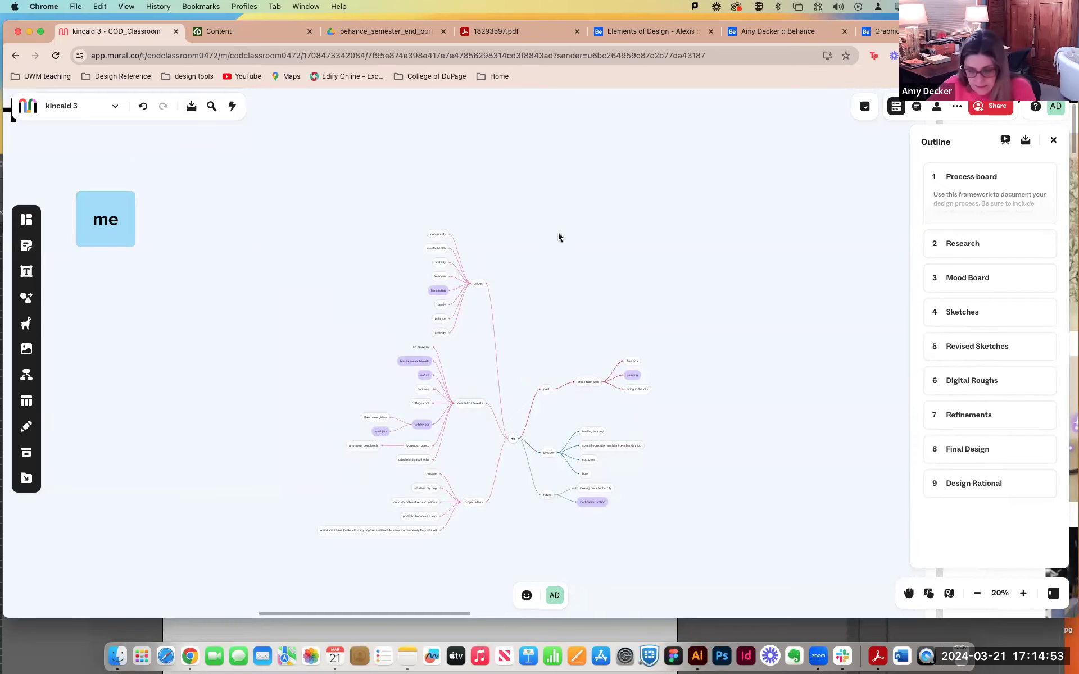
Shrink the Research area to fit closely around the mind map and download that selection as a PDF file.
{"action": "scroll", "coordinate": [562, 240], "scroll_direction": "down", "scroll_amount": 5}
{"action": "scroll", "coordinate": [495, 247], "scroll_direction": "down", "scroll_amount": 3}
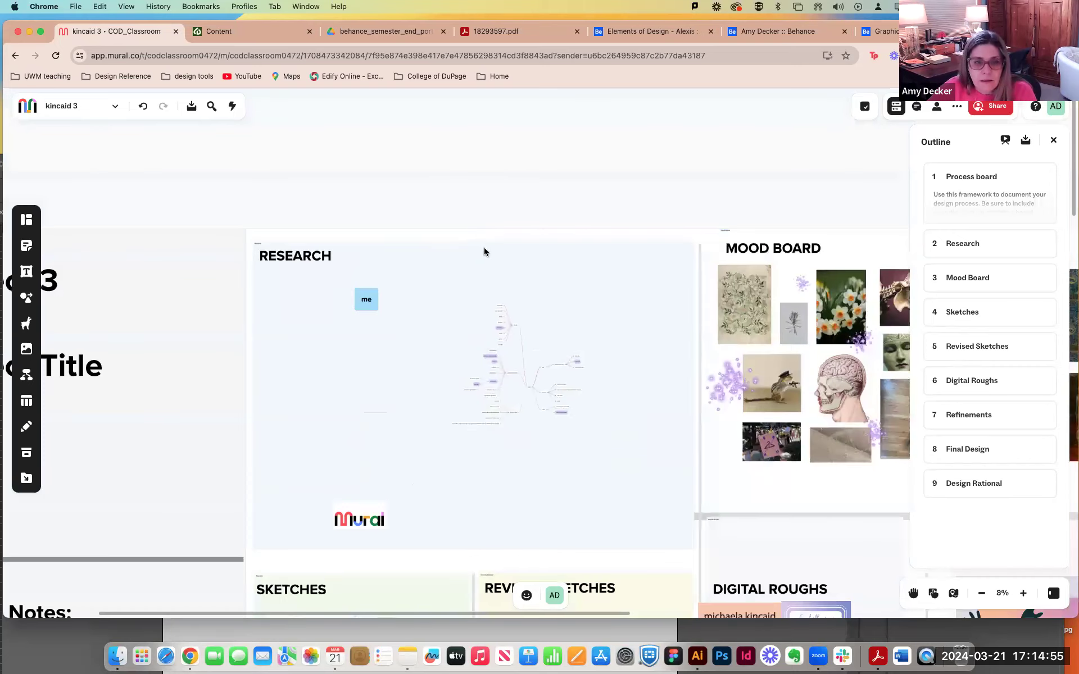
{"action": "left_click", "coordinate": [302, 277]}
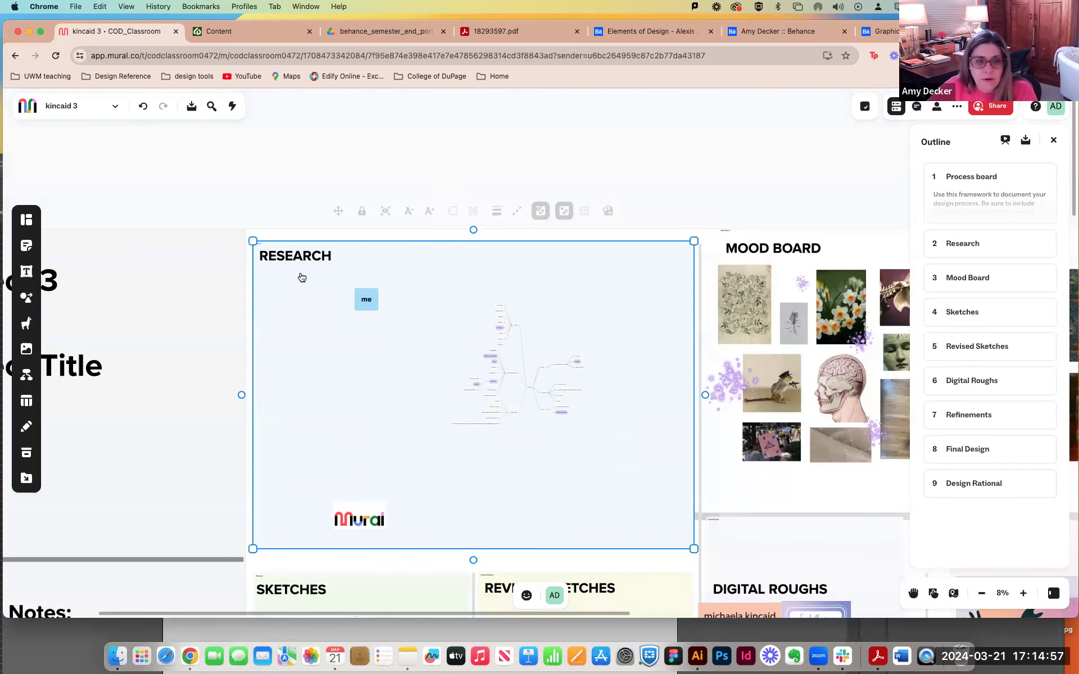
{"action": "left_click_drag", "start_coordinate": [256, 402], "coordinate": [442, 403]}
{"action": "left_click_drag", "start_coordinate": [576, 549], "coordinate": [578, 436]}
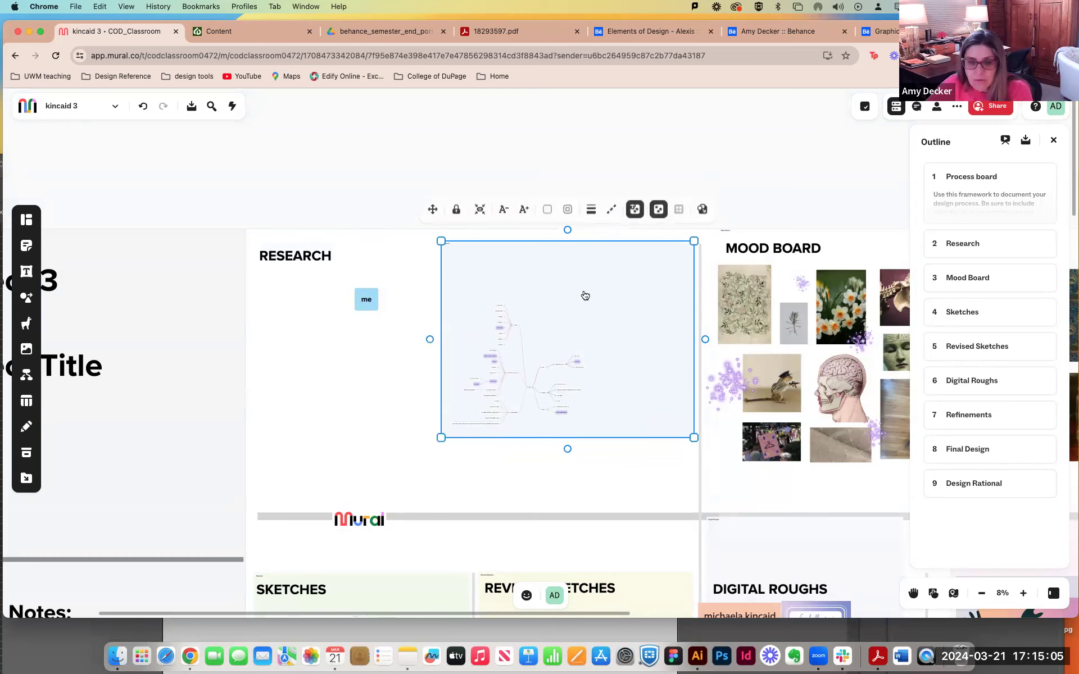
{"action": "left_click_drag", "start_coordinate": [583, 240], "coordinate": [575, 290]}
{"action": "left_click_drag", "start_coordinate": [695, 375], "coordinate": [577, 353]}
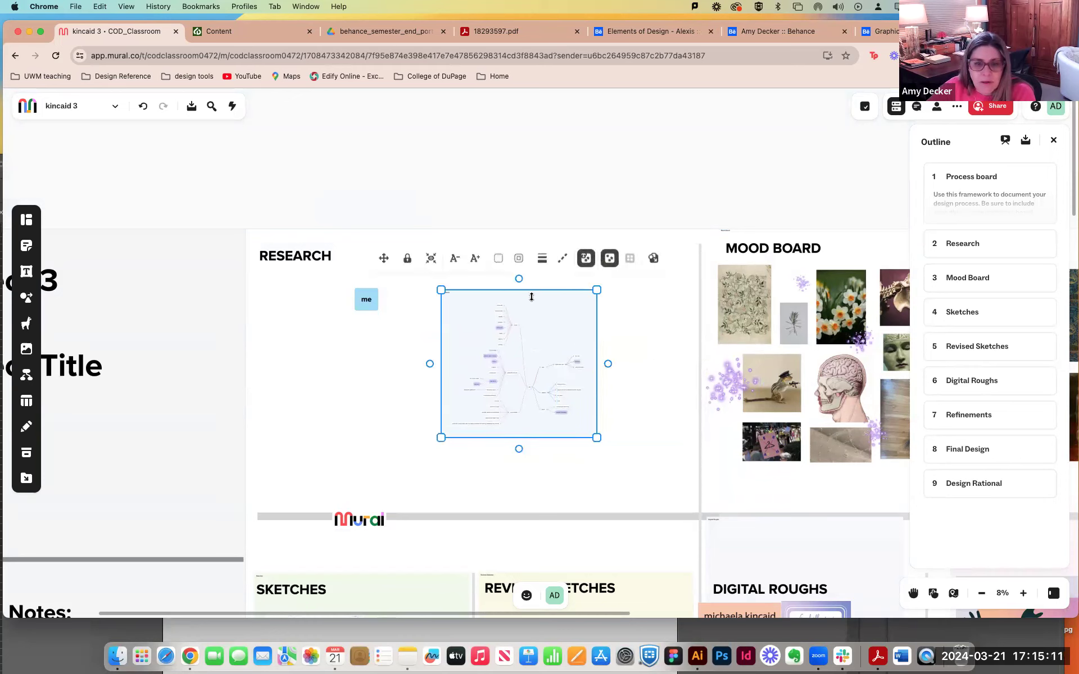
{"action": "left_click_drag", "start_coordinate": [531, 290], "coordinate": [532, 295]}
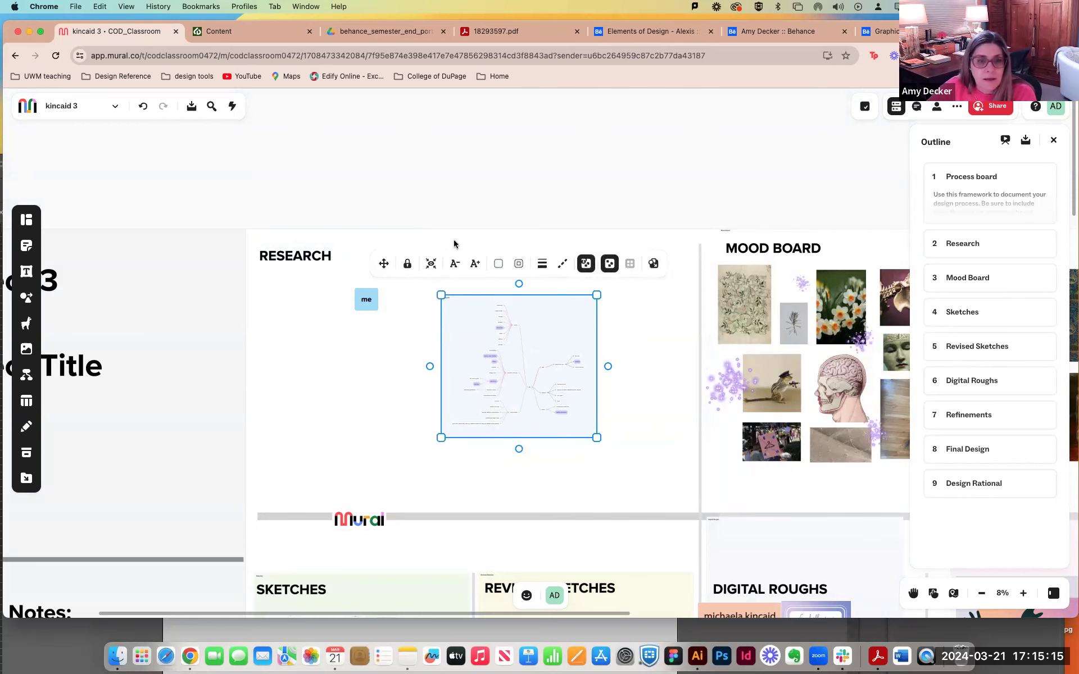
{"action": "left_click", "coordinate": [185, 108]}
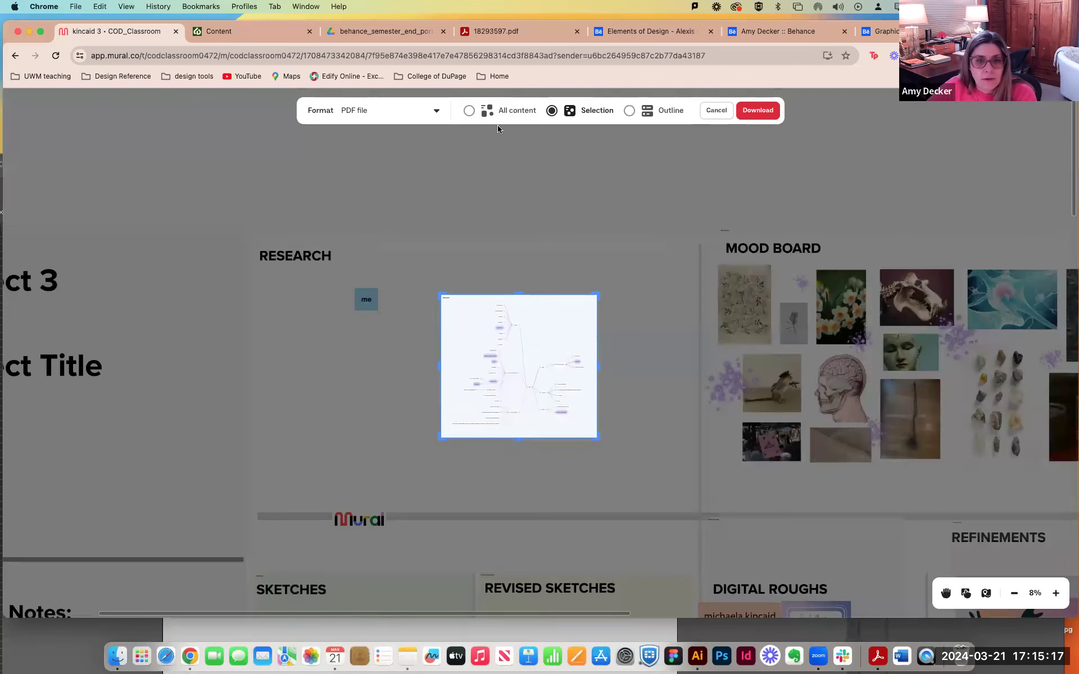
{"action": "left_click", "coordinate": [755, 112]}
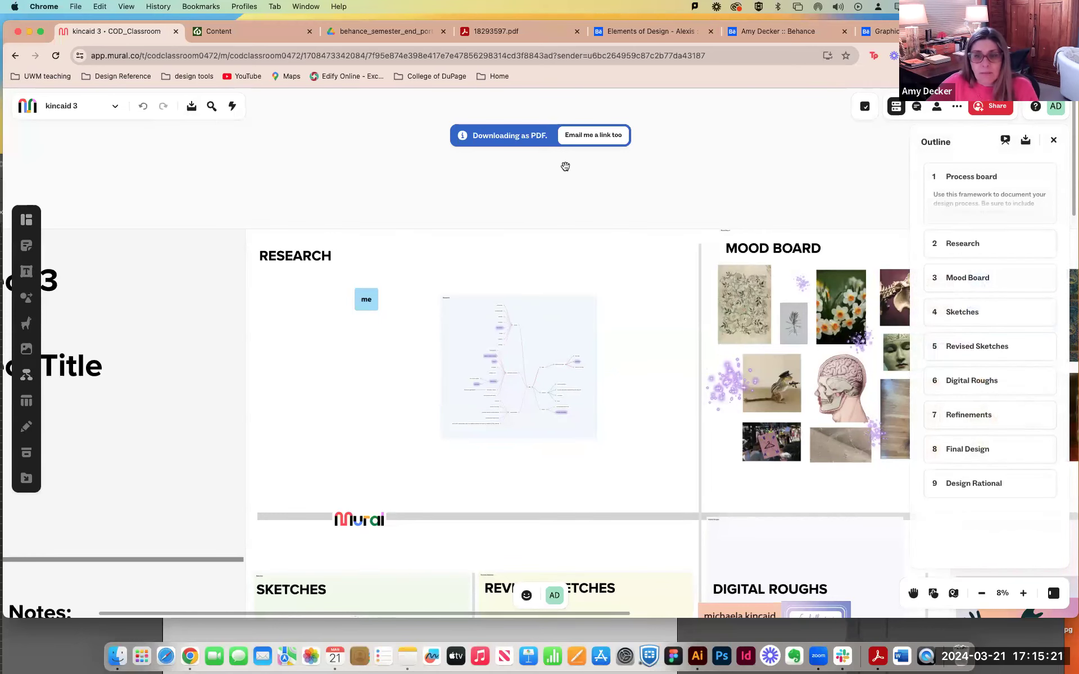
Download only the Mood Board area as a PDF file.
{"action": "scroll", "coordinate": [563, 163], "scroll_direction": "right", "scroll_amount": 8}
{"action": "left_click", "coordinate": [354, 220]}
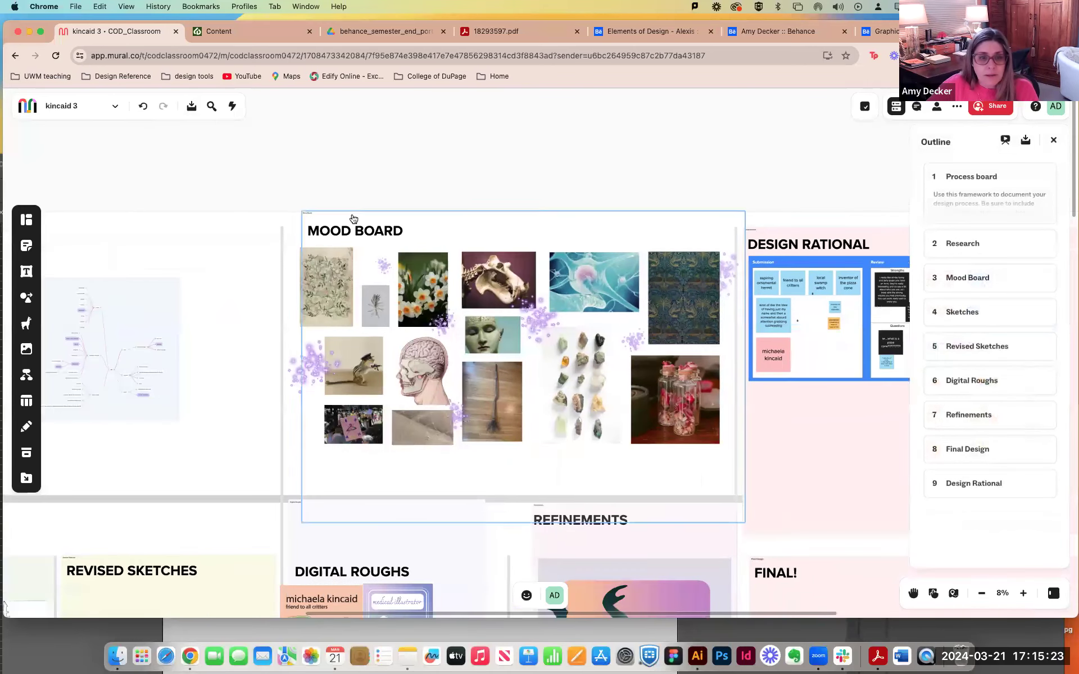
{"action": "left_click", "coordinate": [192, 106]}
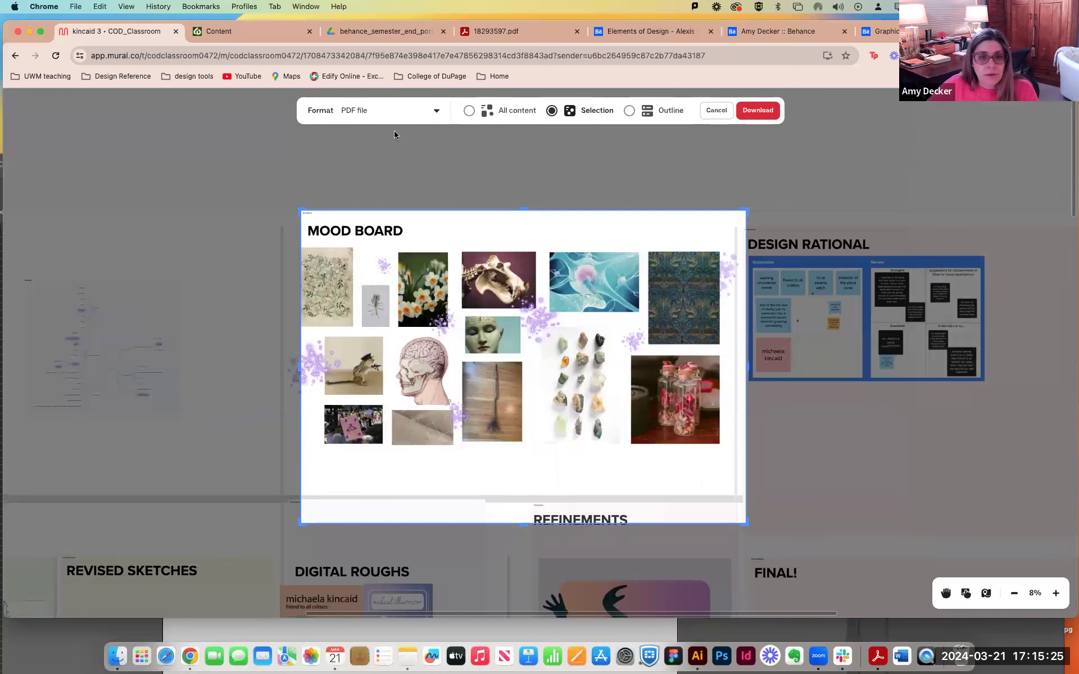
{"action": "left_click", "coordinate": [552, 111]}
{"action": "left_click", "coordinate": [756, 110]}
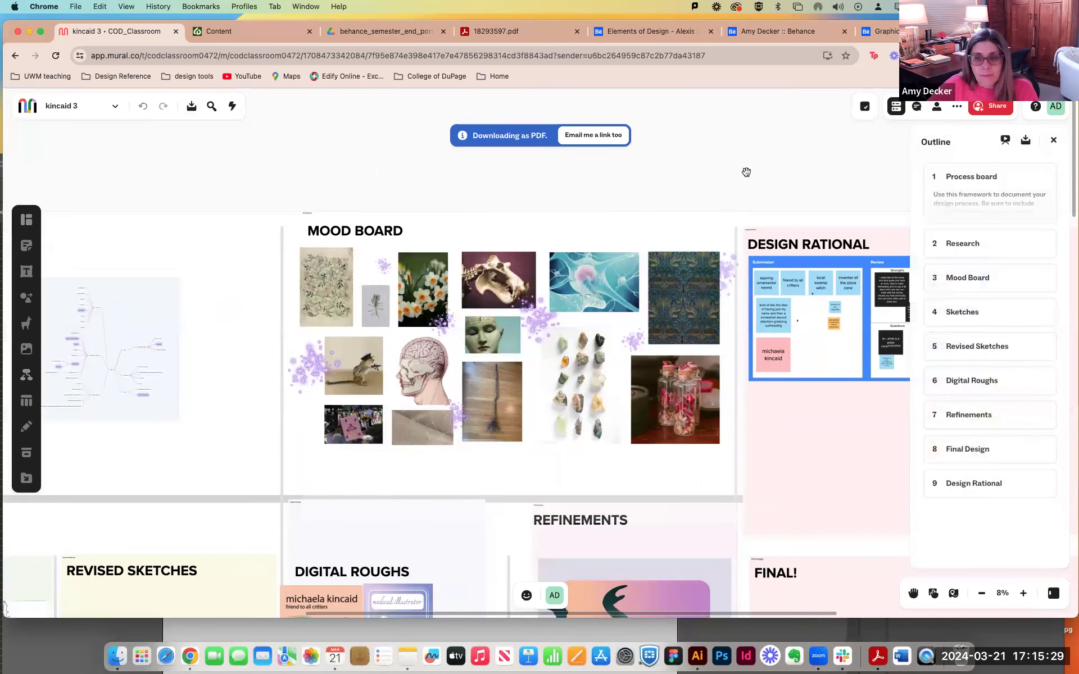
Select the four line-drawn sketches in the Sketches section together and download the selection as a PDF file.
{"action": "left_click_drag", "start_coordinate": [774, 177], "coordinate": [806, 89]}
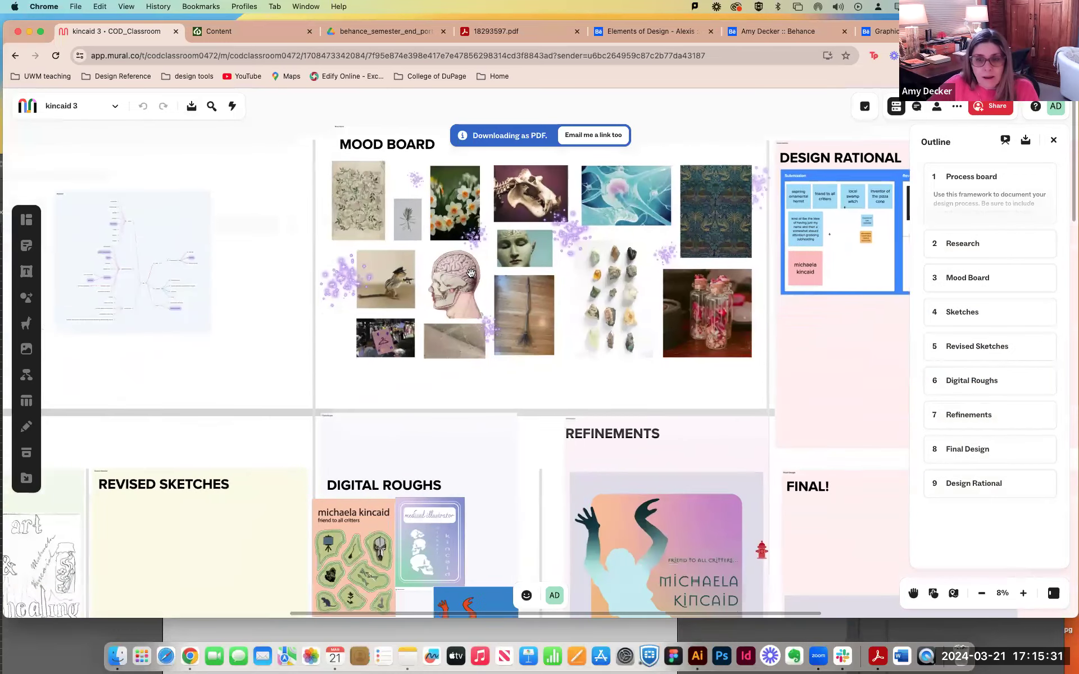
{"action": "left_click_drag", "start_coordinate": [238, 322], "coordinate": [428, 197]}
{"action": "left_click_drag", "start_coordinate": [429, 402], "coordinate": [544, 311]}
{"action": "mouse_move", "coordinate": [305, 361]}
{"action": "left_mouse_down"}
{"action": "mouse_move", "coordinate": [564, 270]}
{"action": "mouse_move", "coordinate": [557, 247]}
{"action": "mouse_move", "coordinate": [446, 272]}
{"action": "left_mouse_up"}
{"action": "left_click", "coordinate": [411, 248]}
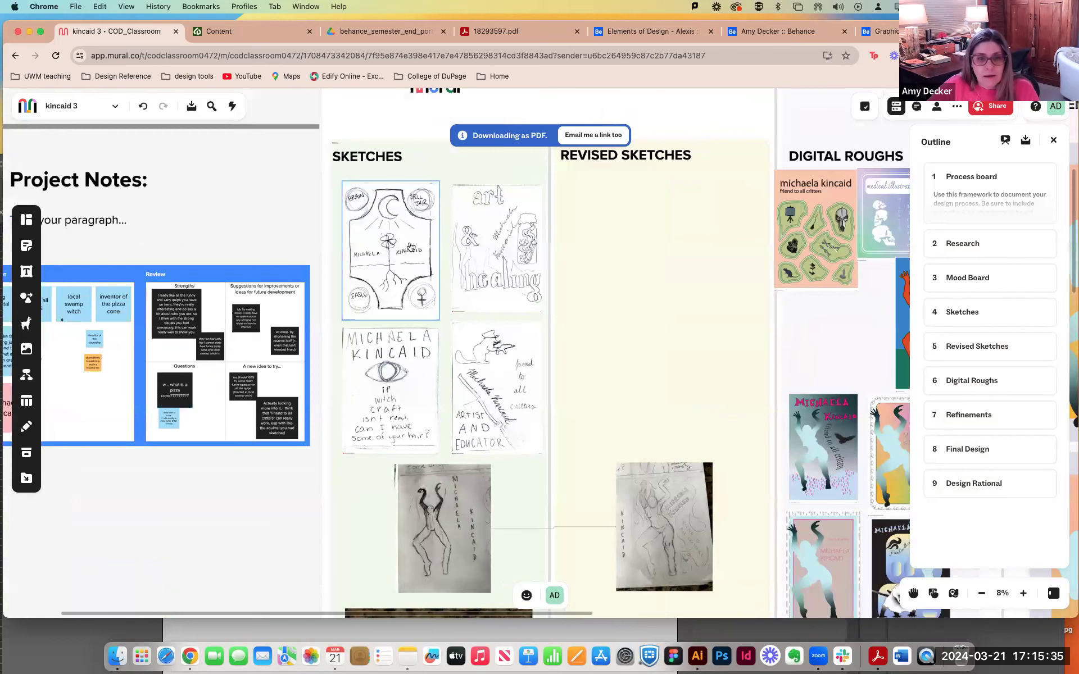
{"action": "left_click", "coordinate": [411, 248]}
{"action": "left_click", "coordinate": [484, 256], "text": "shift"}
{"action": "left_click", "coordinate": [482, 363], "text": "shift"}
{"action": "left_click", "coordinate": [361, 376], "text": "shift"}
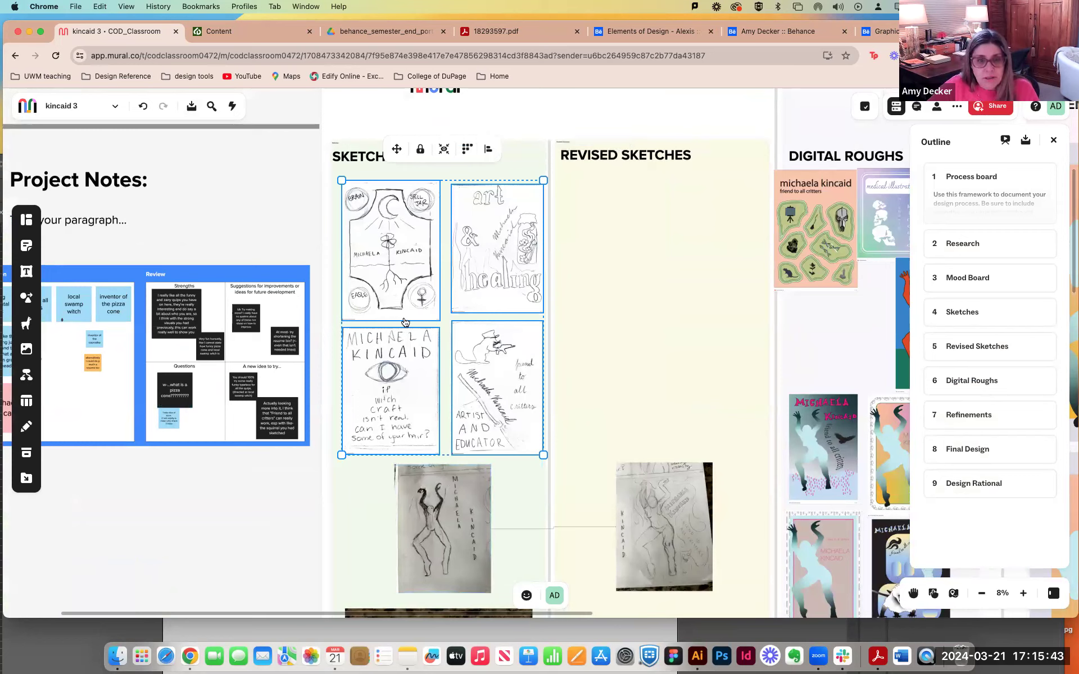
{"action": "left_click", "coordinate": [191, 106]}
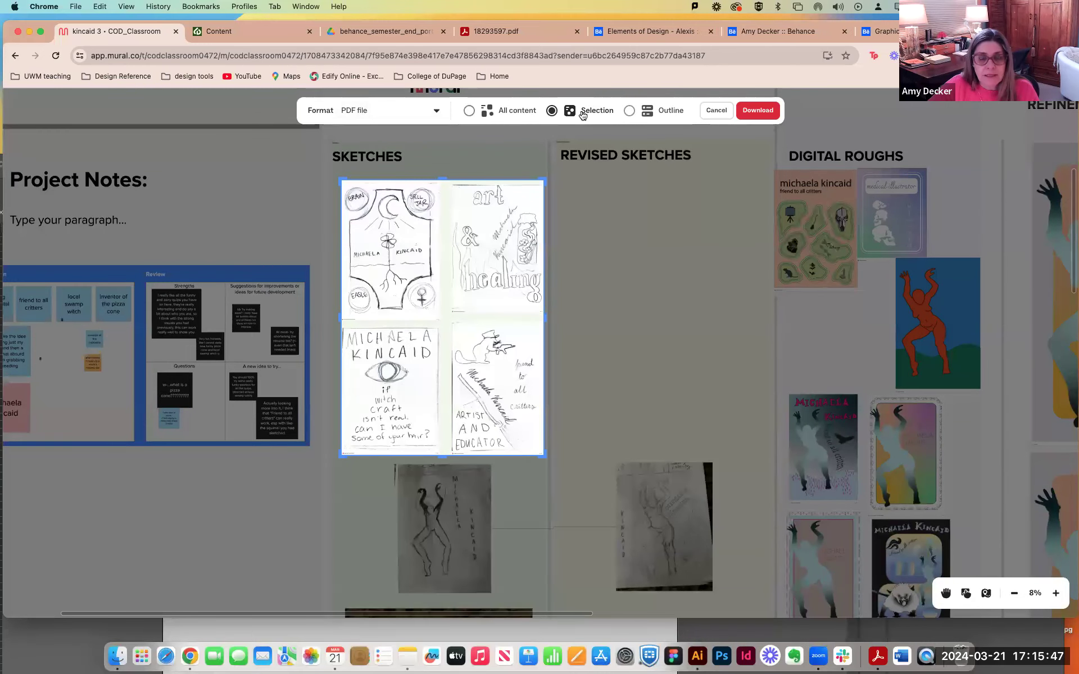
{"action": "left_click", "coordinate": [758, 110]}
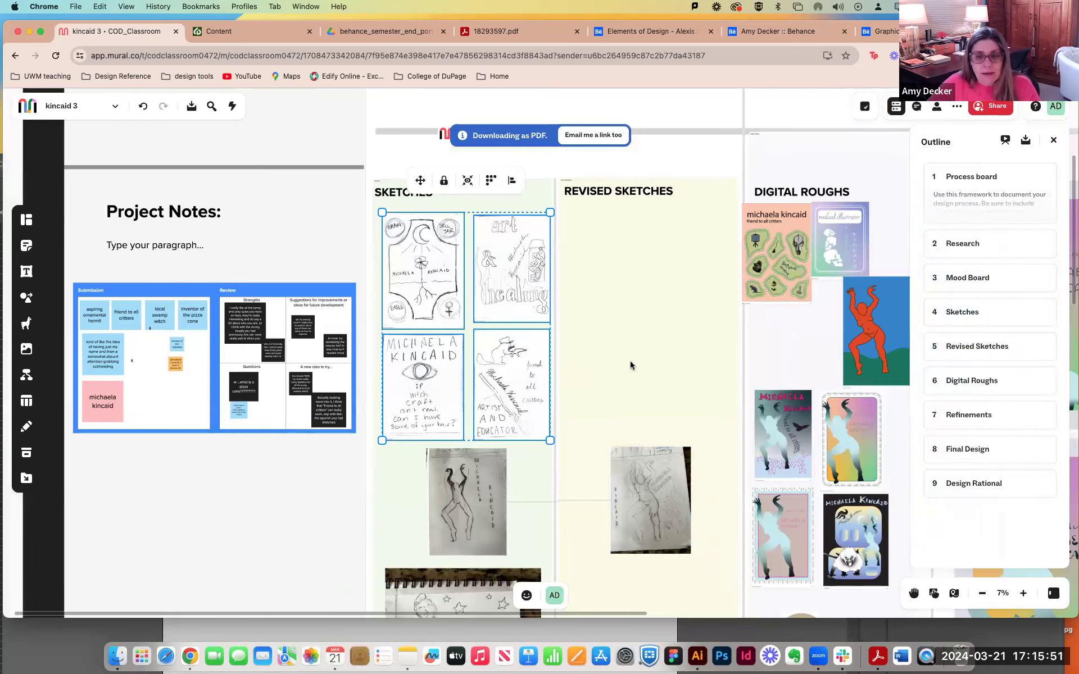
Download the photographed drawing in the Revised Sketches section as a PDF file.
{"action": "scroll", "coordinate": [631, 363], "scroll_direction": "down", "scroll_amount": 5}
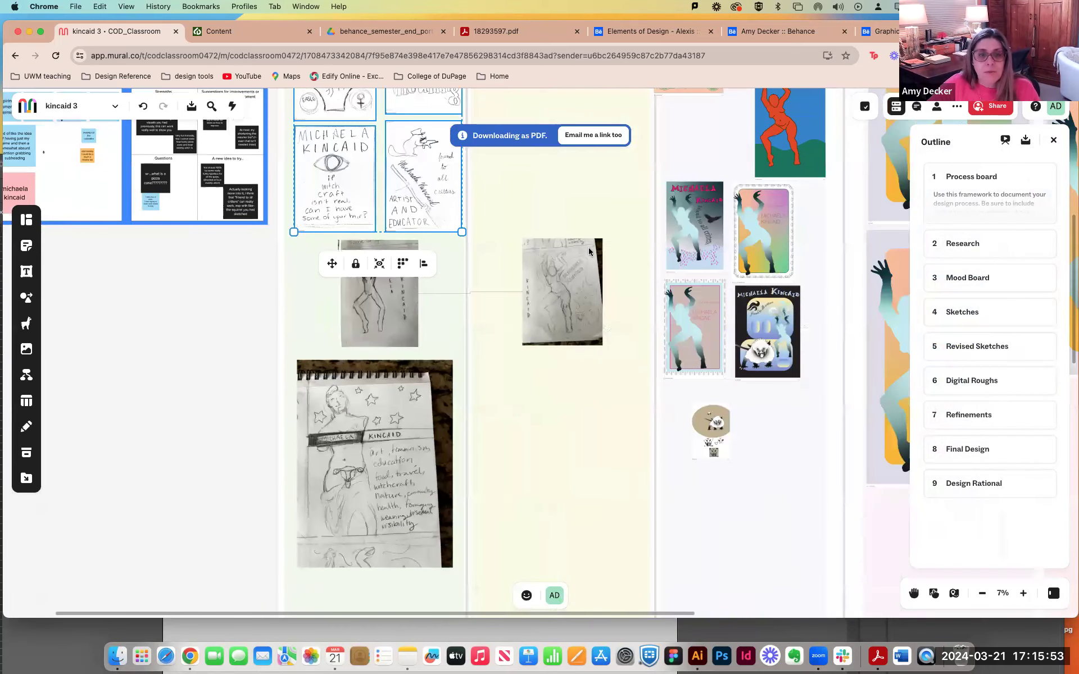
{"action": "left_click", "coordinate": [572, 301]}
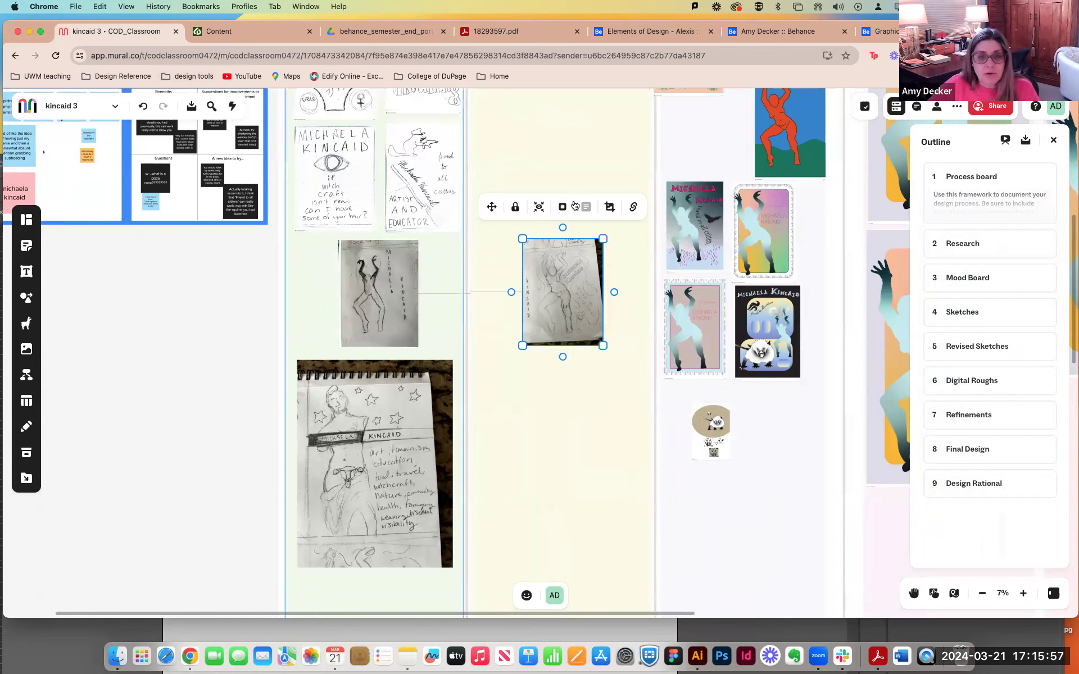
{"action": "scroll", "coordinate": [379, 166], "scroll_direction": "up", "scroll_amount": 2}
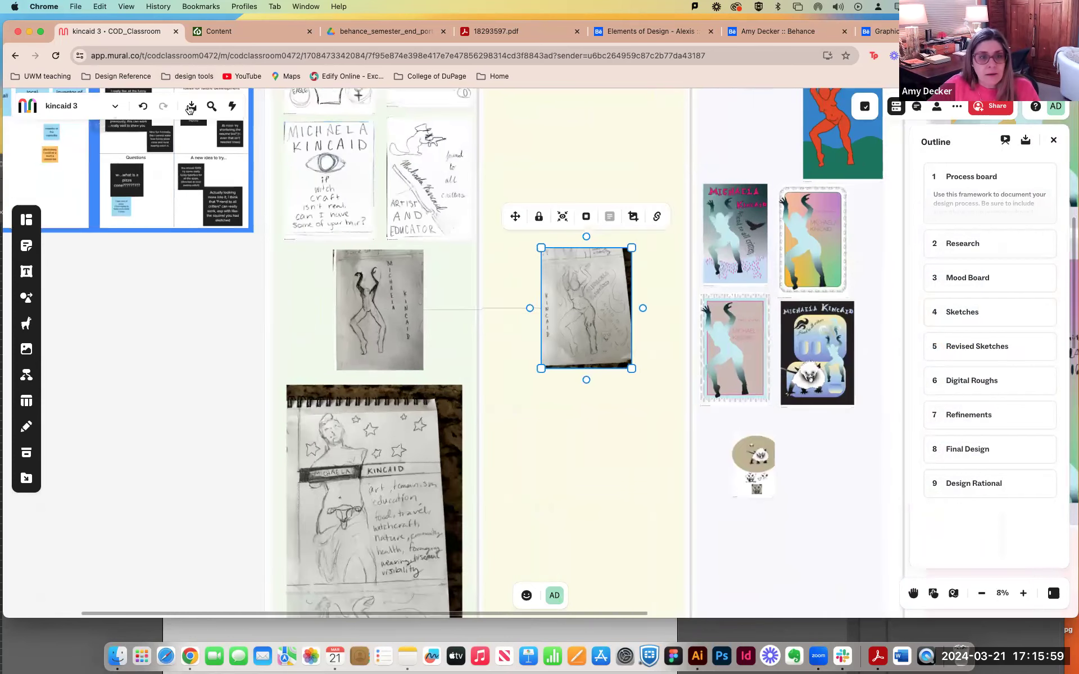
{"action": "left_click", "coordinate": [191, 106]}
{"action": "left_click", "coordinate": [758, 111]}
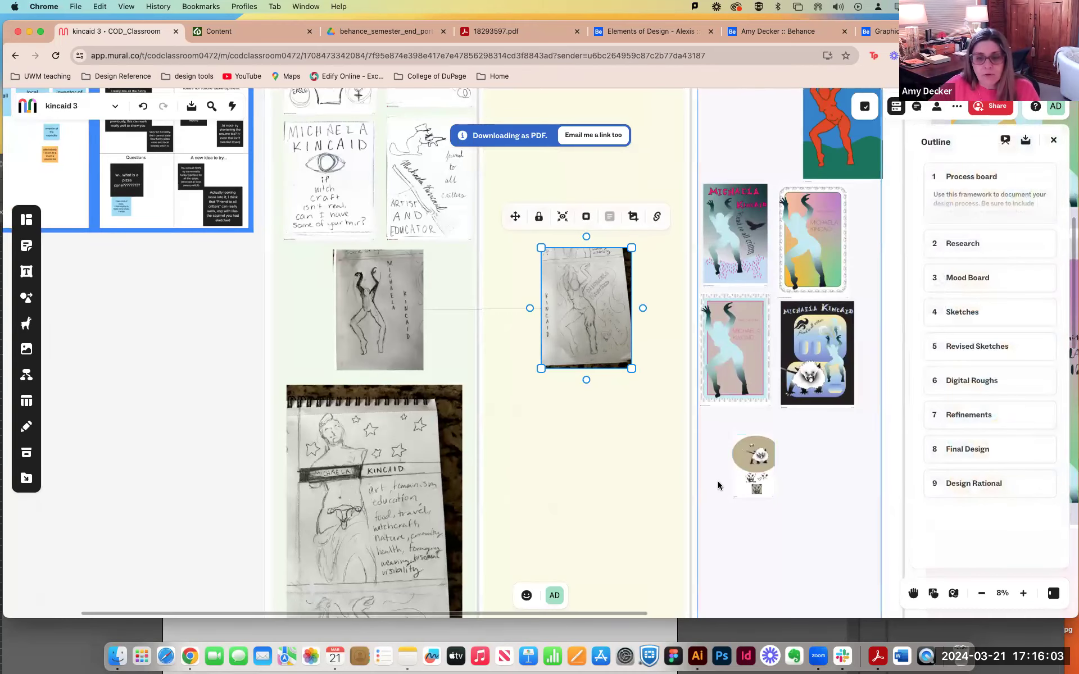
Move the black poster rough up beside the red figure rough in the Digital Roughs section.
{"action": "left_click", "coordinate": [720, 487]}
{"action": "mouse_move", "coordinate": [743, 361]}
{"action": "left_mouse_down"}
{"action": "mouse_move", "coordinate": [507, 519]}
{"action": "mouse_move", "coordinate": [564, 453]}
{"action": "left_mouse_up"}
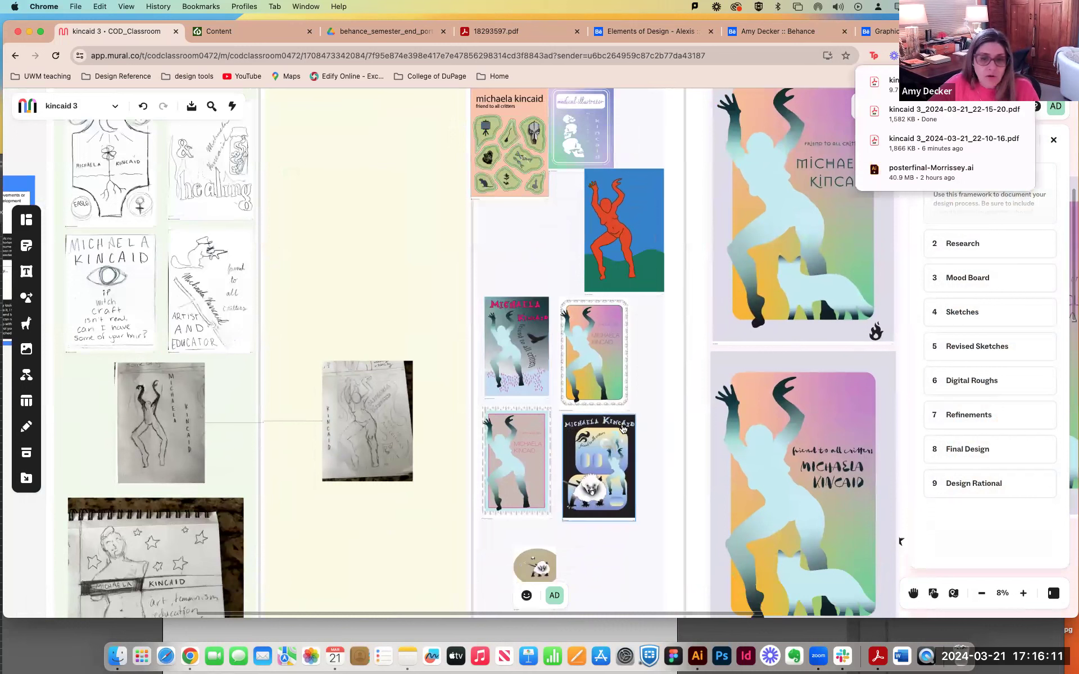
{"action": "left_click", "coordinate": [634, 434]}
{"action": "left_click_drag", "start_coordinate": [599, 468], "coordinate": [512, 222]}
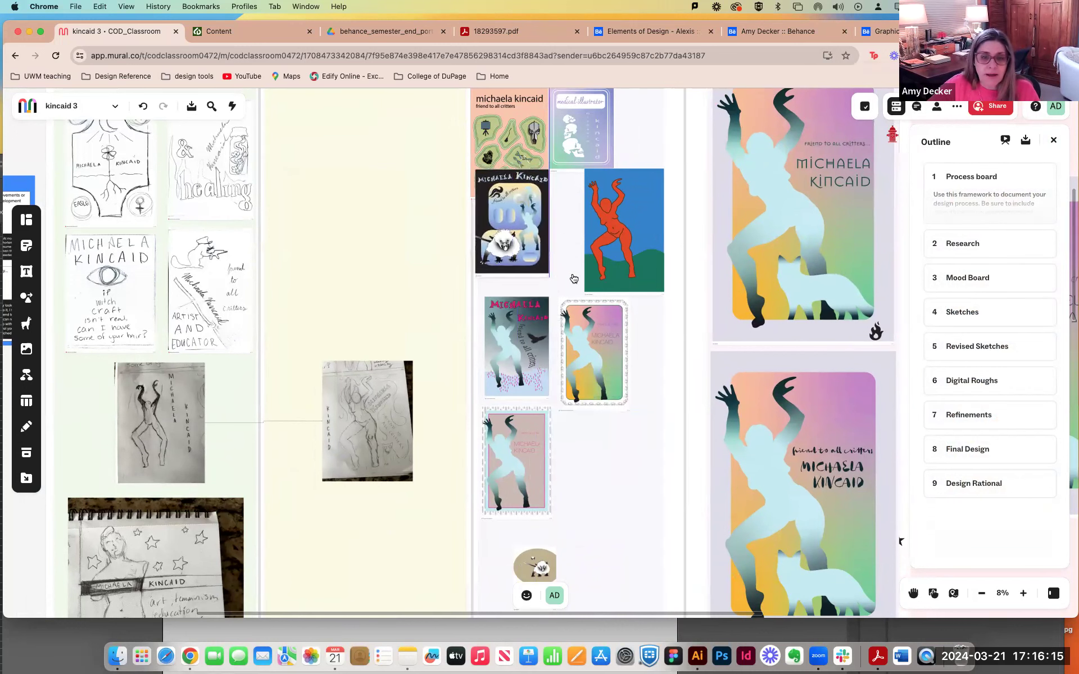
Select the three remaining light-blue figure poster roughs under Digital Roughs and download the selection as a PDF file.
{"action": "left_click", "coordinate": [536, 264]}
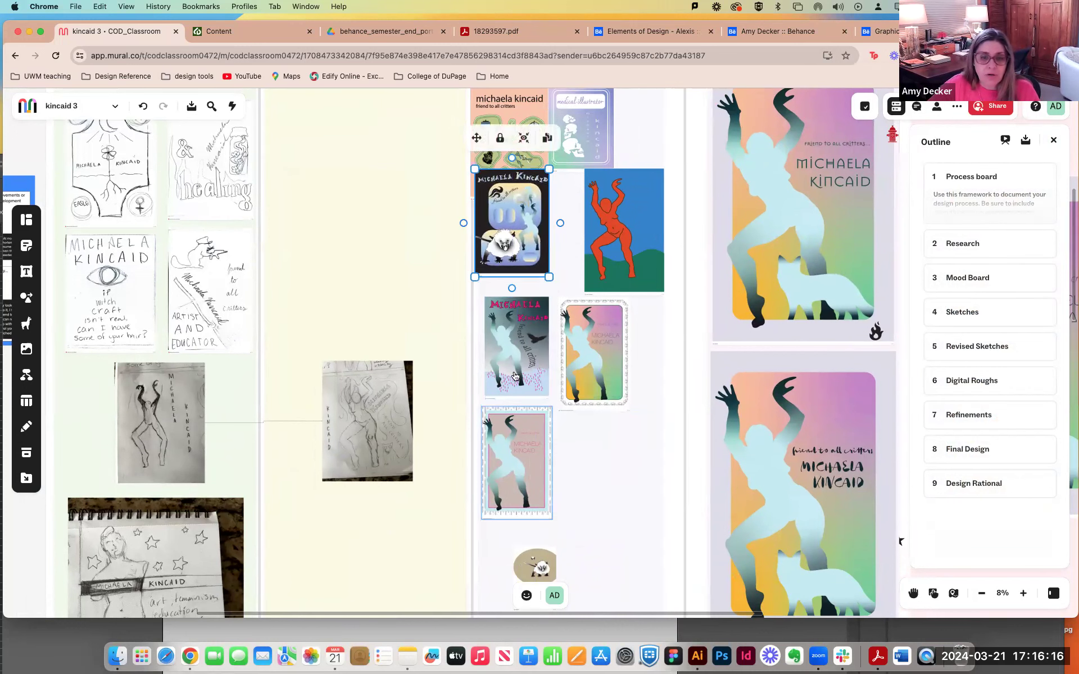
{"action": "left_click", "coordinate": [513, 326]}
{"action": "left_click", "coordinate": [580, 340], "text": "shift"}
{"action": "left_click", "coordinate": [507, 477], "text": "shift"}
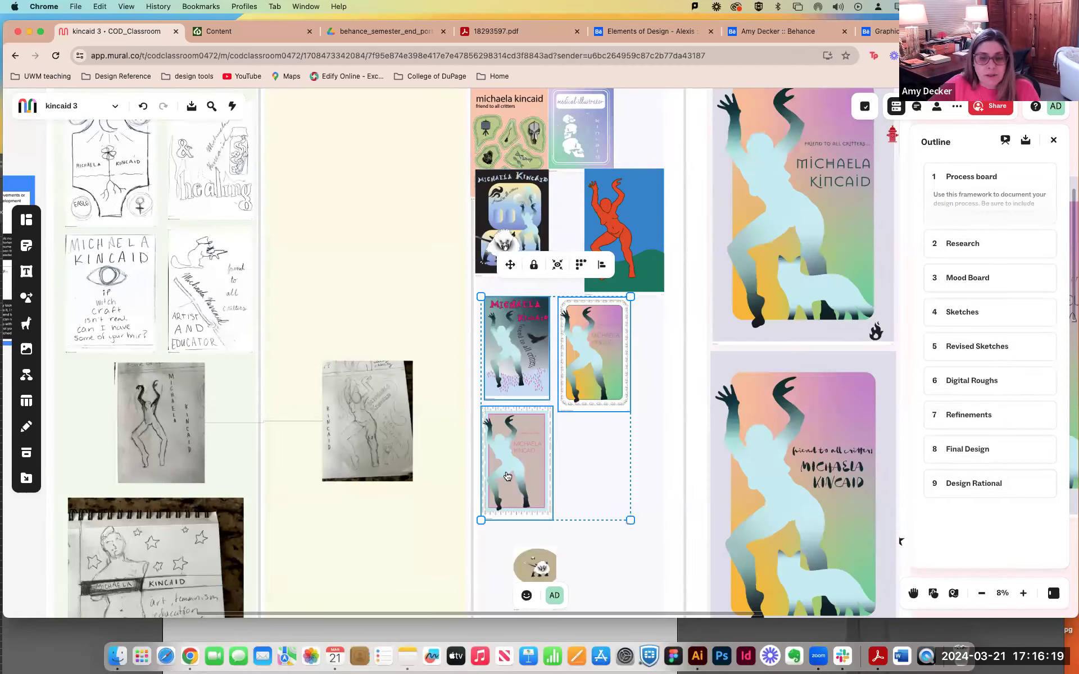
{"action": "left_click", "coordinate": [191, 106]}
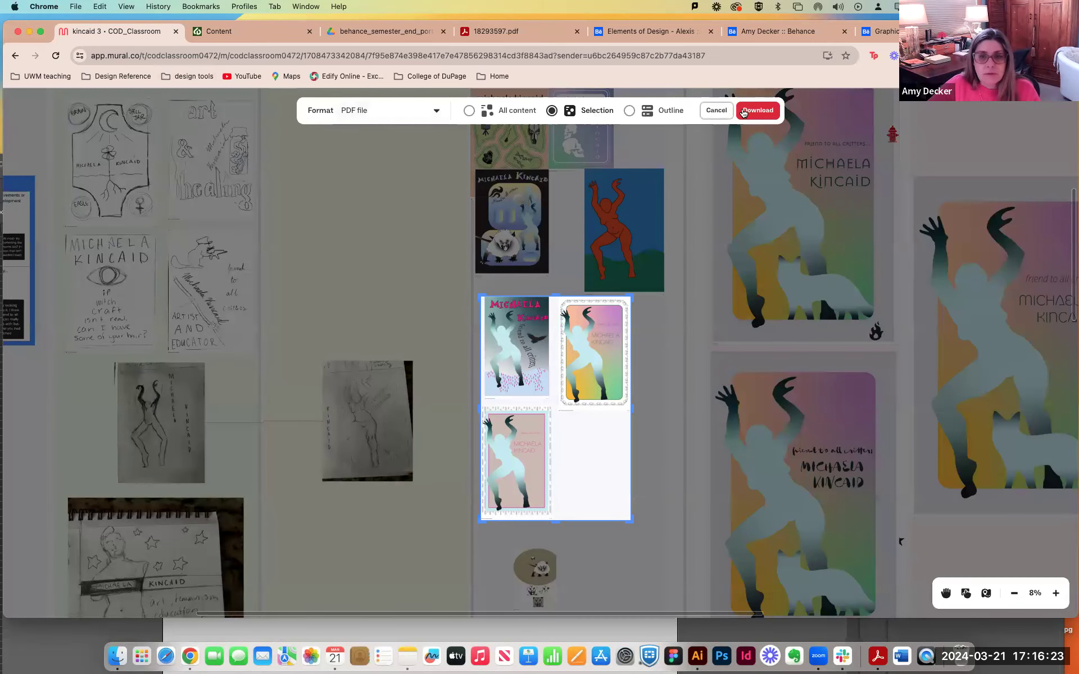
{"action": "left_click", "coordinate": [757, 110]}
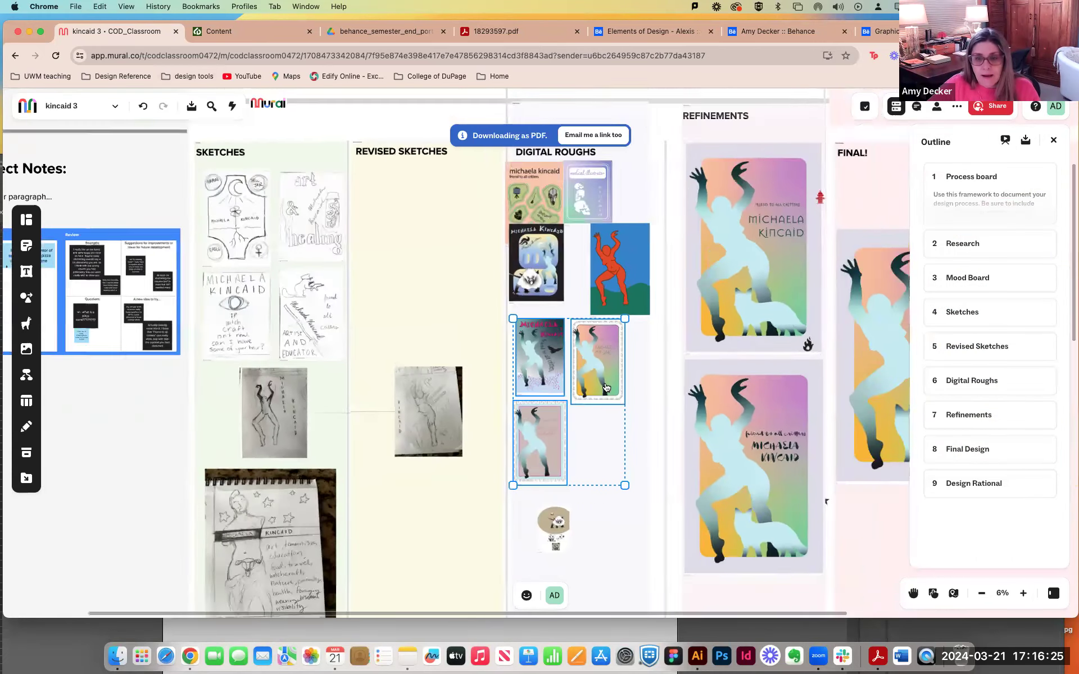
Move the browser window out of the way, switch back to the Illustrator template and reposition its window to show the Process section.
{"action": "scroll", "coordinate": [605, 388], "scroll_direction": "down", "scroll_amount": 5}
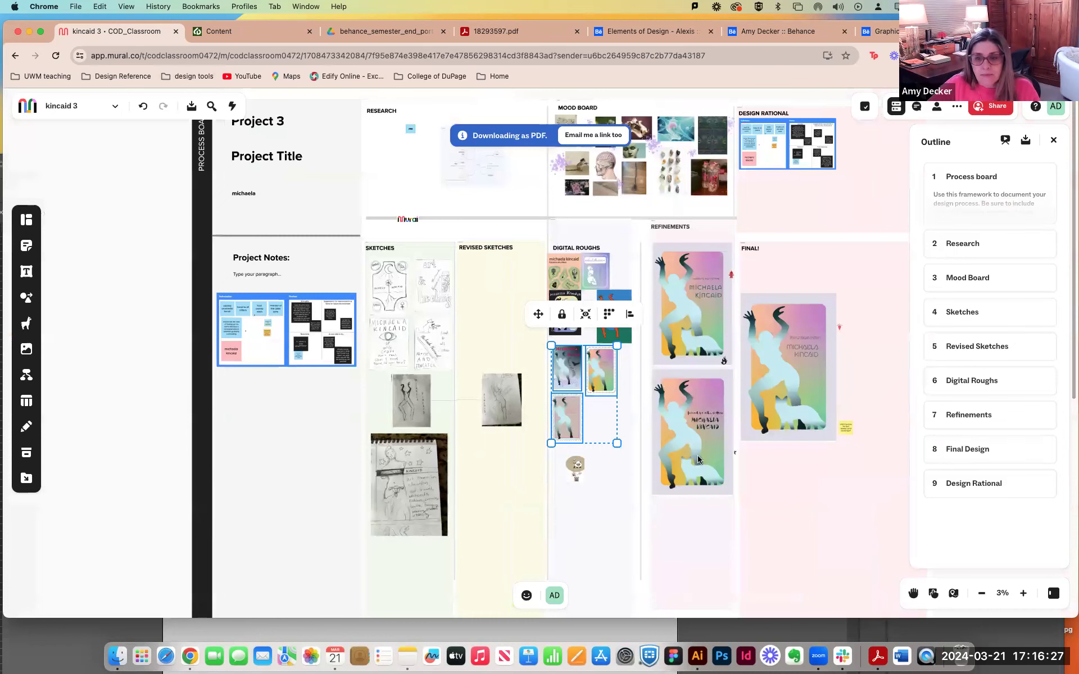
{"action": "scroll", "coordinate": [699, 460], "scroll_direction": "right", "scroll_amount": 5}
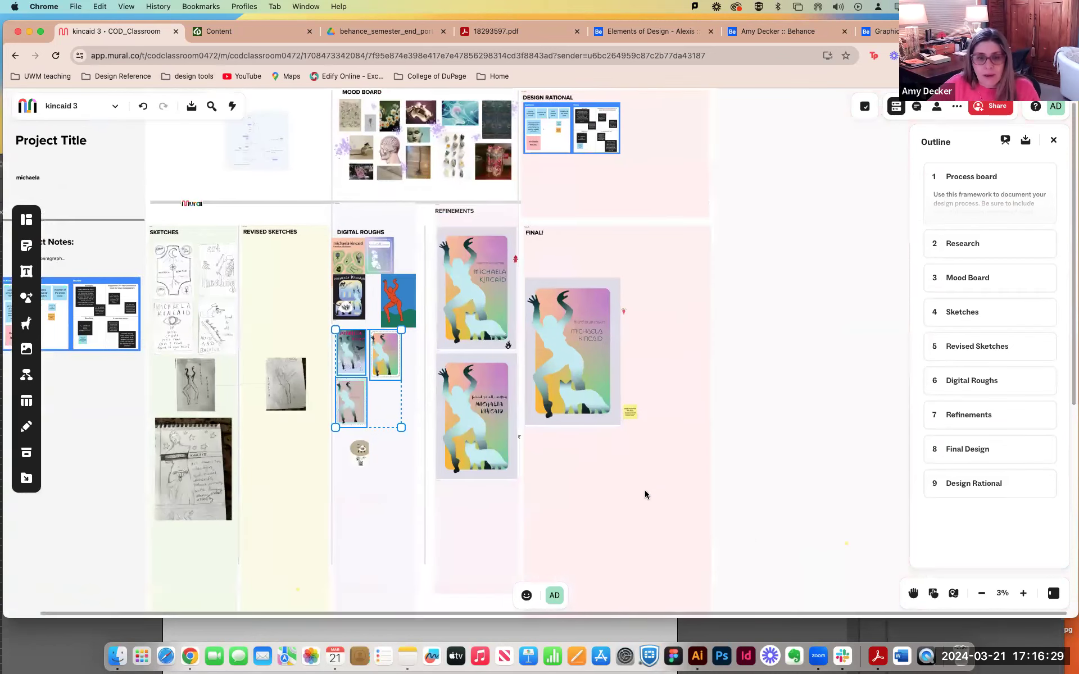
{"action": "scroll", "coordinate": [646, 495], "scroll_direction": "left", "scroll_amount": 3}
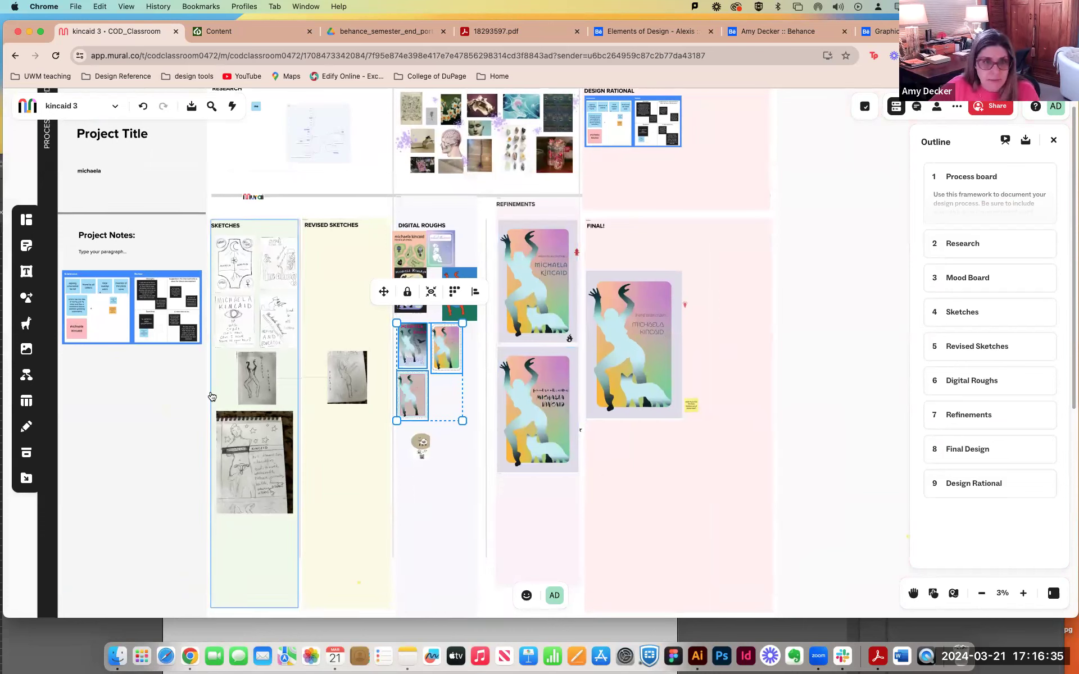
{"action": "left_click_drag", "start_coordinate": [52, 30], "coordinate": [1078, 126]}
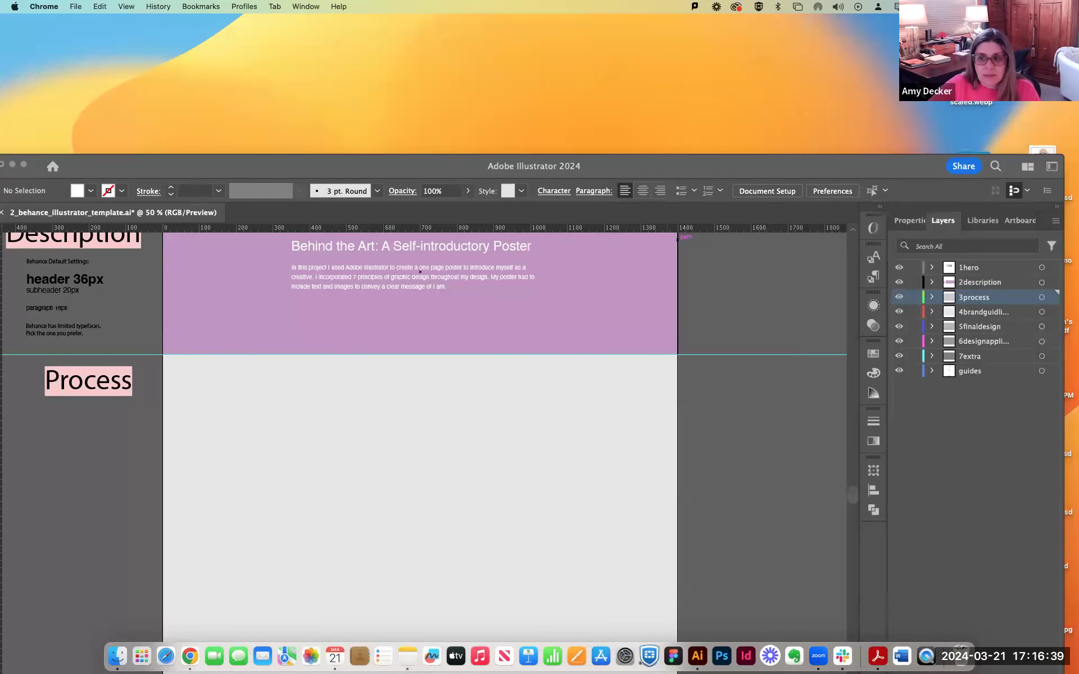
{"action": "left_click", "coordinate": [630, 176]}
{"action": "left_click_drag", "start_coordinate": [635, 173], "coordinate": [645, 34]}
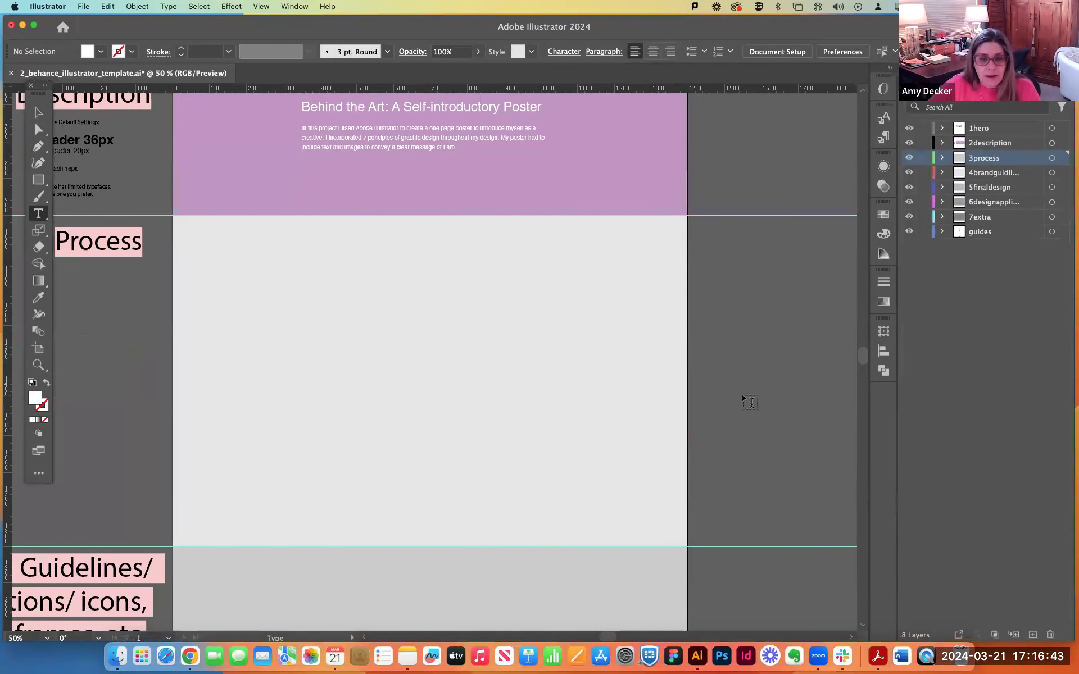
Duplicate the white description text block into the upper-left area of the Process section.
{"action": "key", "text": "super+minus"}
{"action": "key", "text": "super+minus"}
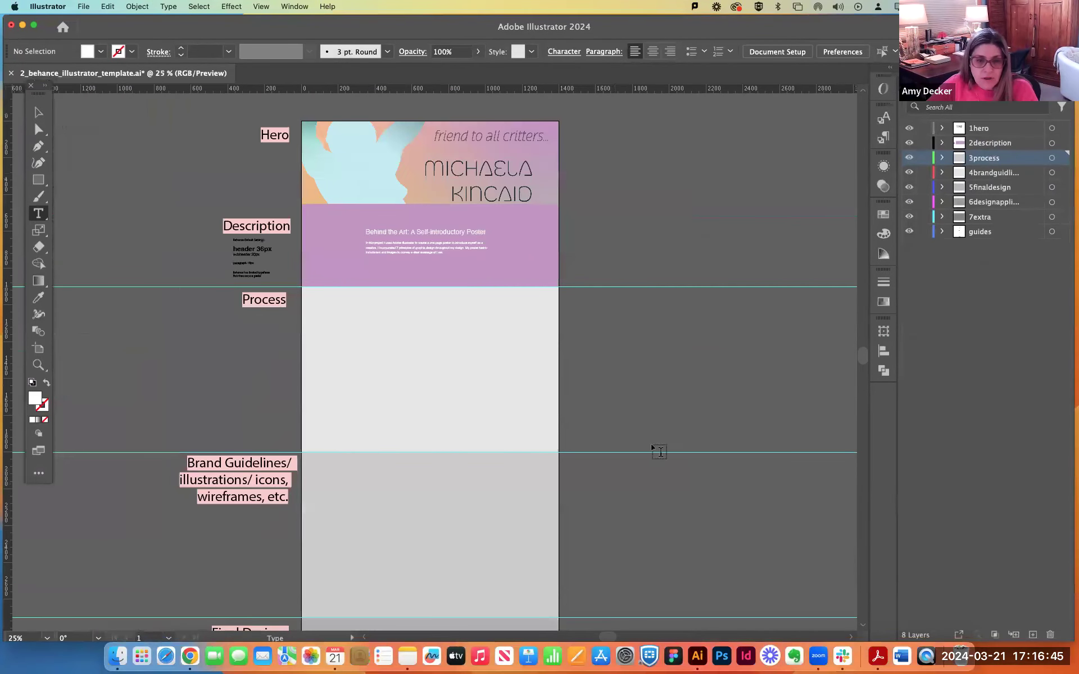
{"action": "left_click_drag", "start_coordinate": [622, 425], "coordinate": [706, 323]}
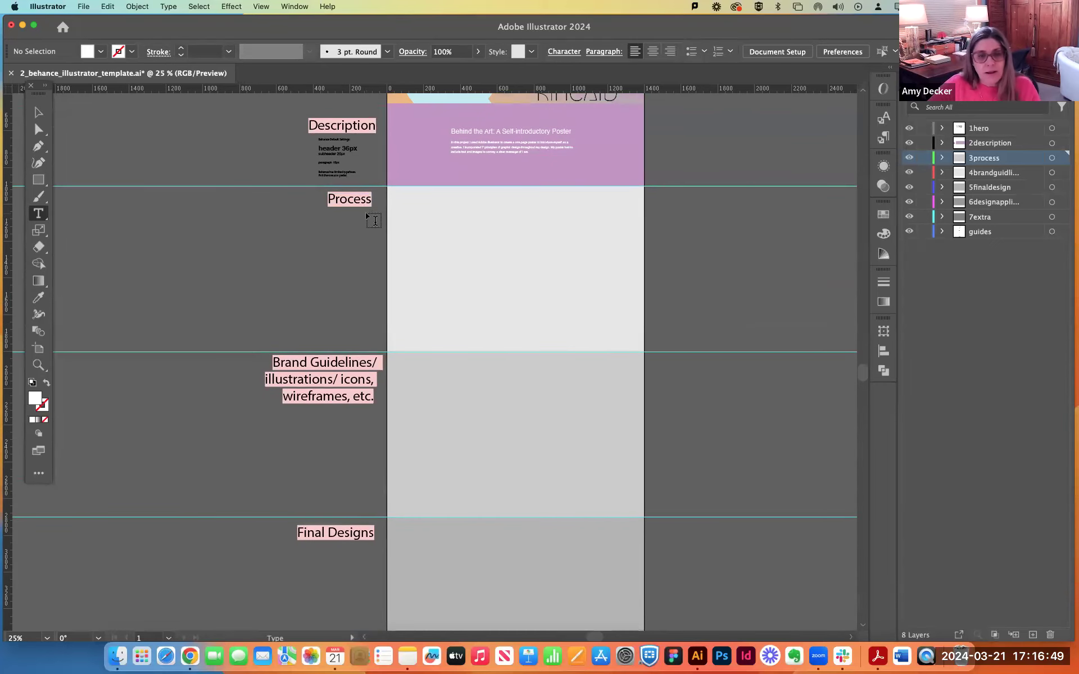
{"action": "left_click", "coordinate": [34, 114]}
{"action": "left_click", "coordinate": [491, 137]}
{"action": "key", "text": "a"}
{"action": "left_click_drag", "start_coordinate": [491, 137], "coordinate": [450, 219]}
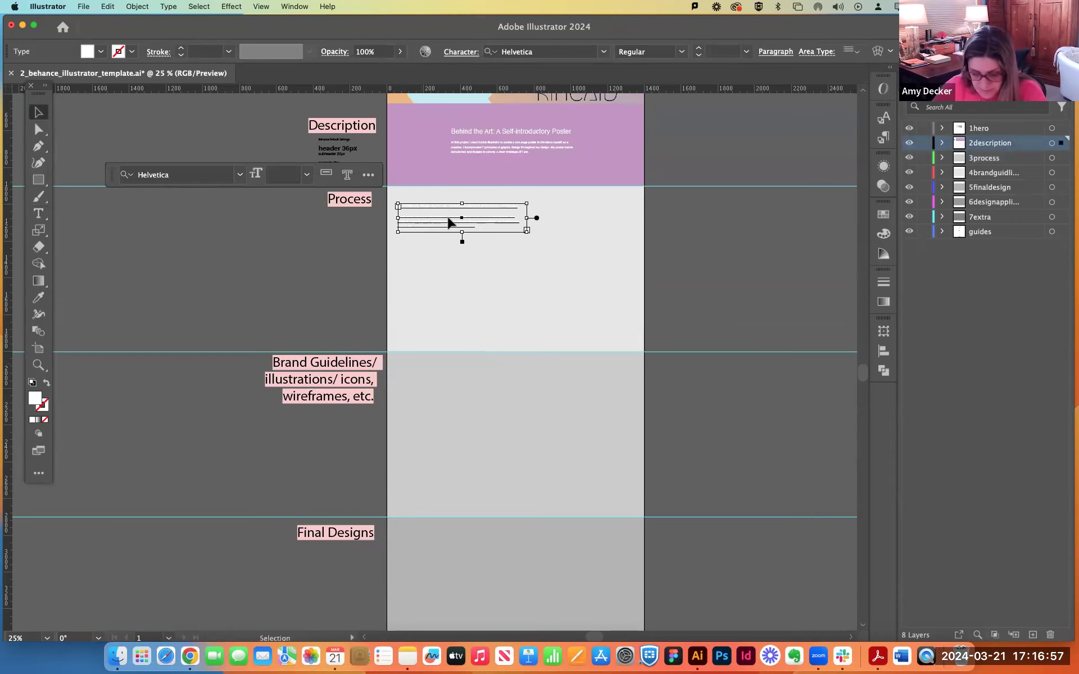
Change the fill of all text in the copied Process text block to black.
{"action": "key", "text": "super+equal"}
{"action": "key", "text": "super+equal"}
{"action": "key", "text": "super+equal"}
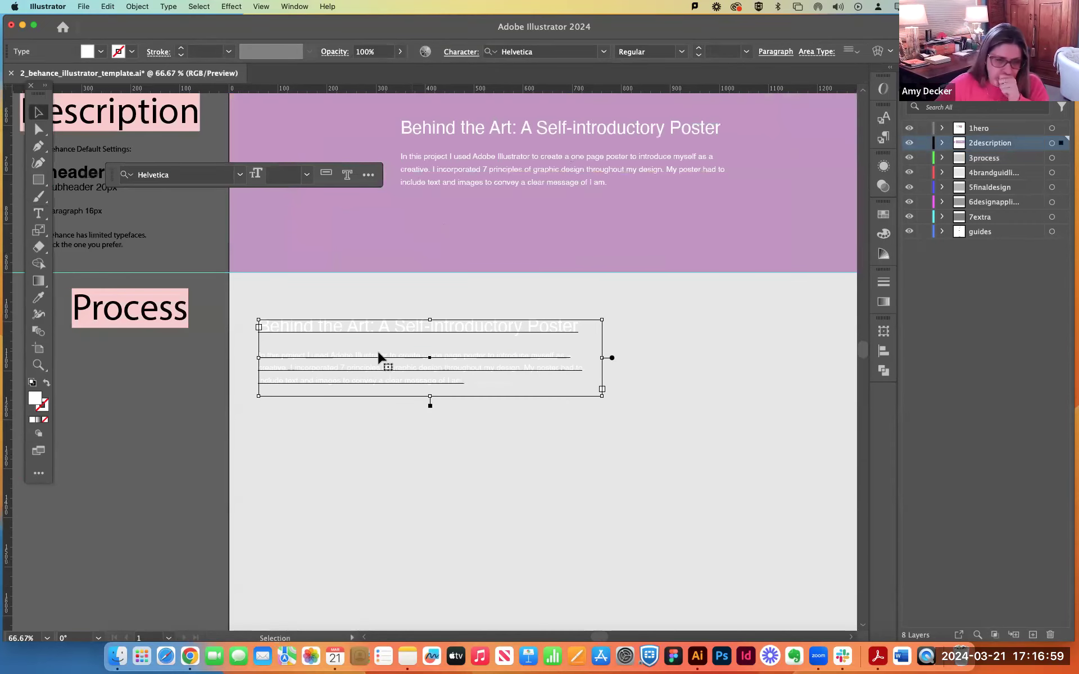
{"action": "triple_click", "coordinate": [333, 327]}
{"action": "left_click_drag", "start_coordinate": [498, 389], "coordinate": [309, 364]}
{"action": "triple_click", "coordinate": [298, 330]}
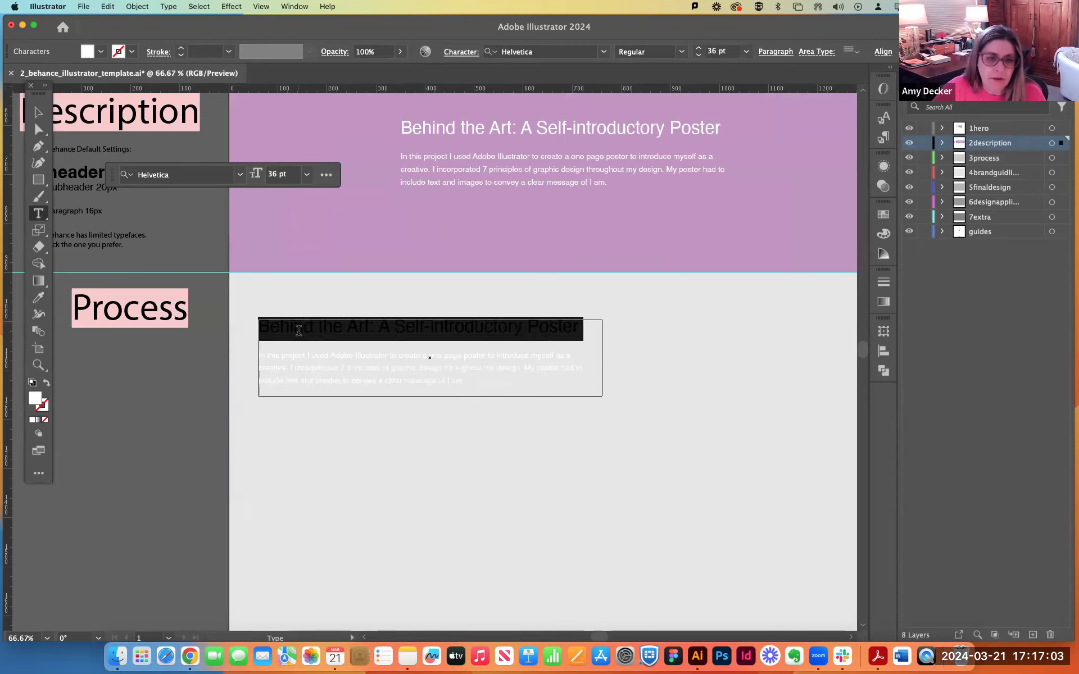
{"action": "key", "text": "super+a"}
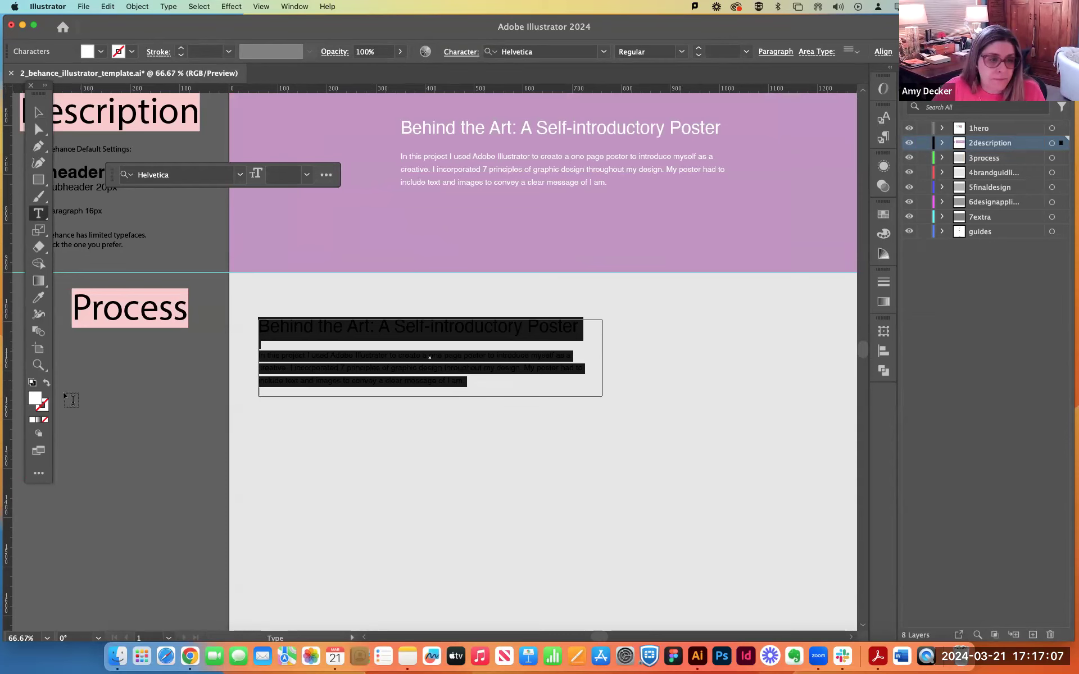
{"action": "double_click", "coordinate": [35, 399]}
{"action": "left_click_drag", "start_coordinate": [467, 419], "coordinate": [514, 431]}
{"action": "left_click", "coordinate": [674, 256]}
{"action": "left_click", "coordinate": [443, 409]}
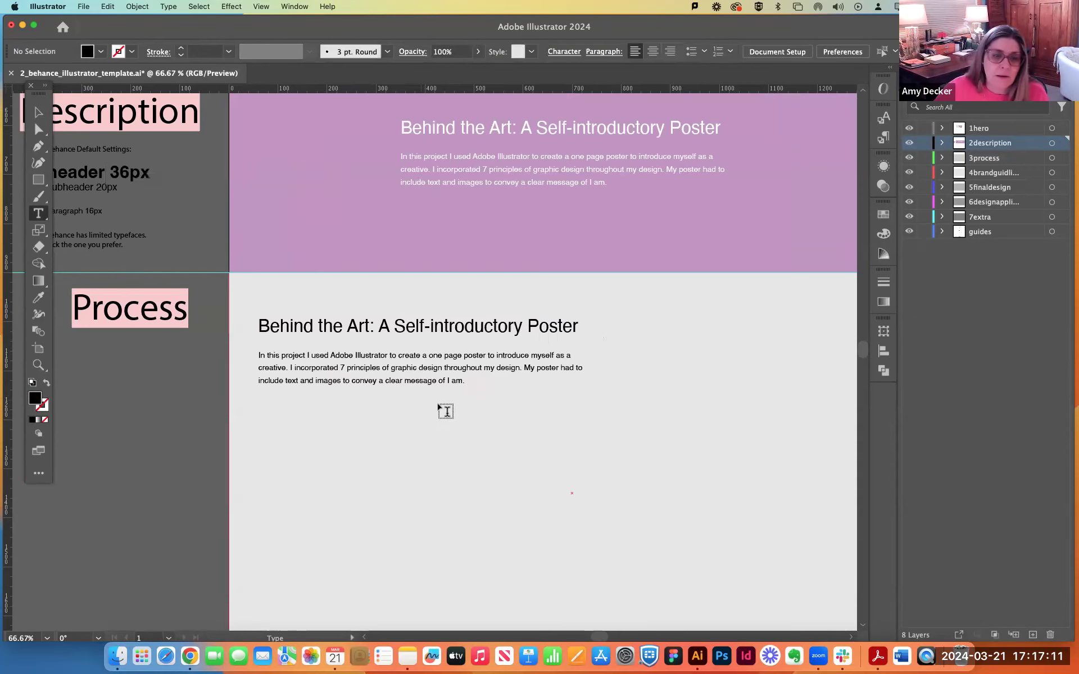
Replace the copied heading with "Design Process" and add the line "Mindmap and Sketches" beneath it.
{"action": "triple_click", "coordinate": [418, 321]}
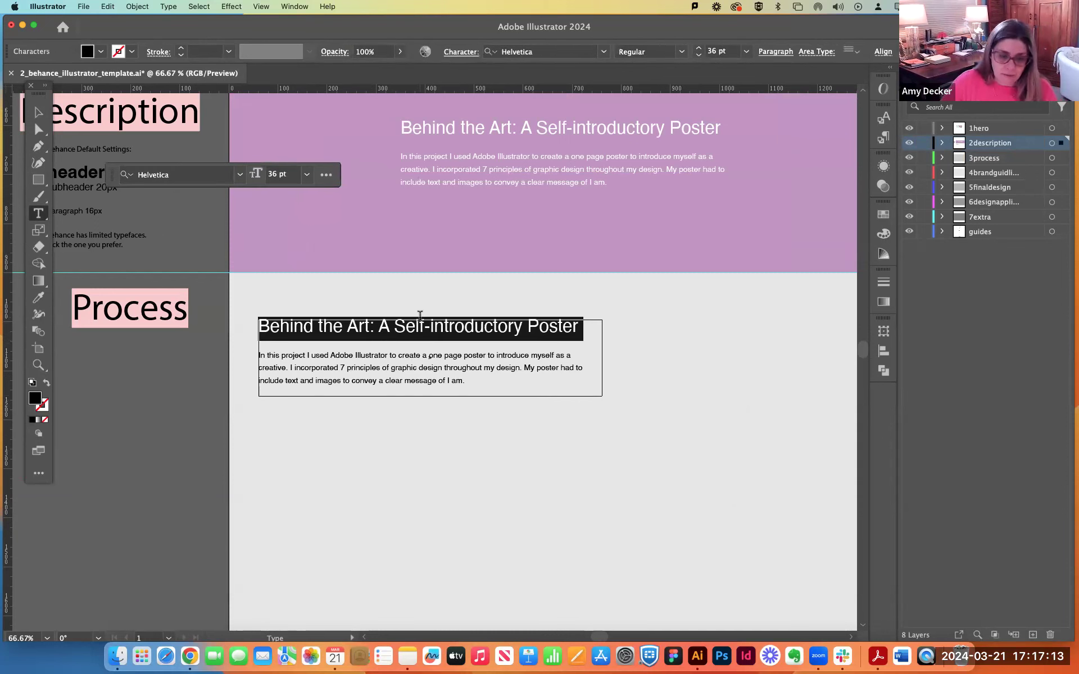
{"action": "type", "text": "Design P"}
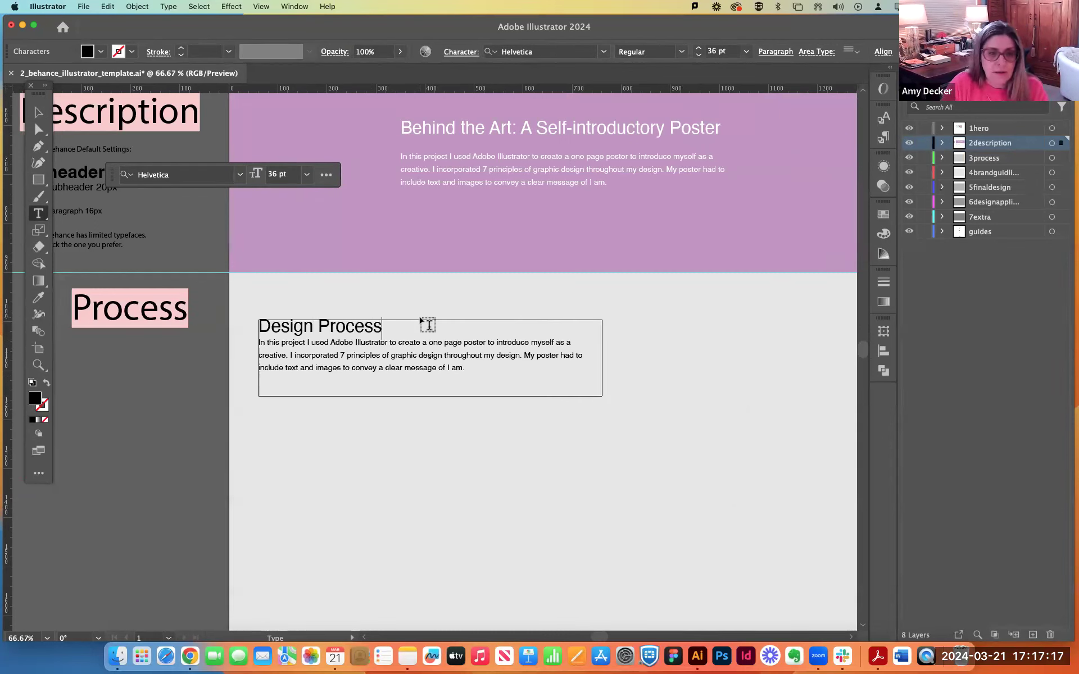
{"action": "type", "text": "rocess"}
{"action": "key", "text": "Return"}
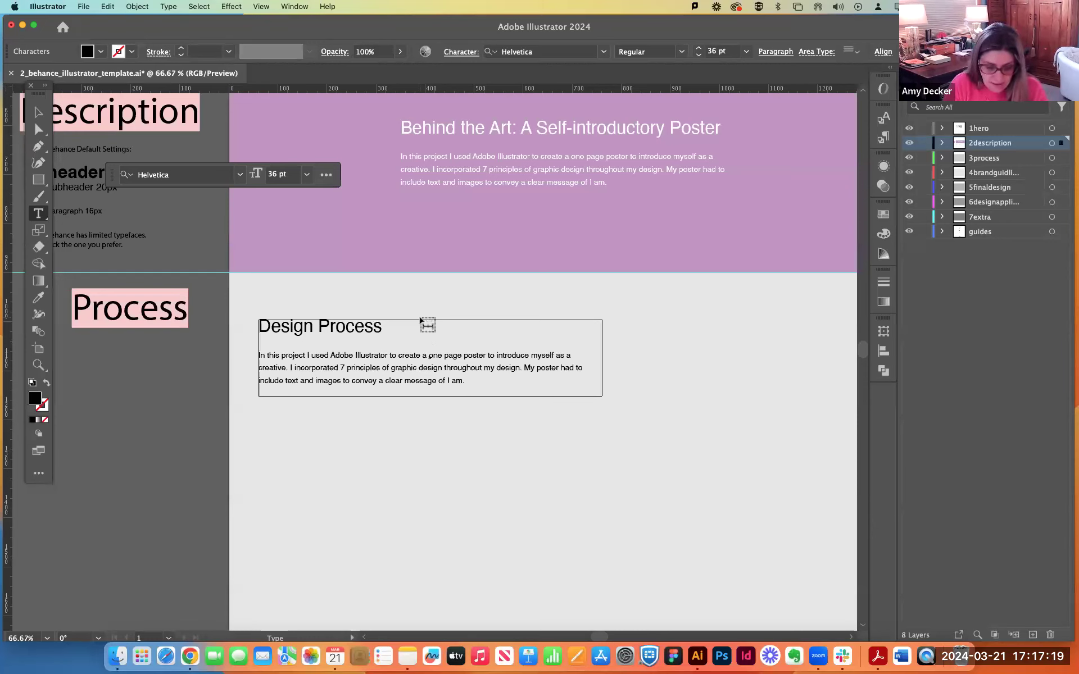
{"action": "type", "text": "Mindmap and Sketches"}
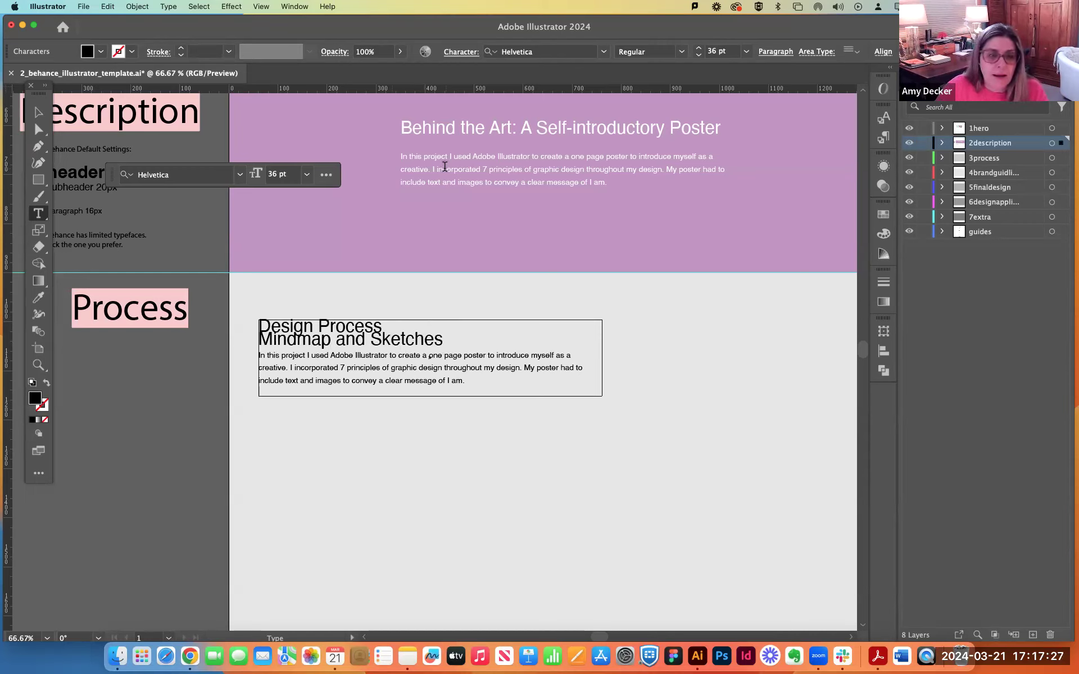
Set the font size of the "Mindmap and Sketches" subheading to 20 pt.
{"action": "scroll", "coordinate": [191, 225], "scroll_direction": "up", "scroll_amount": 1}
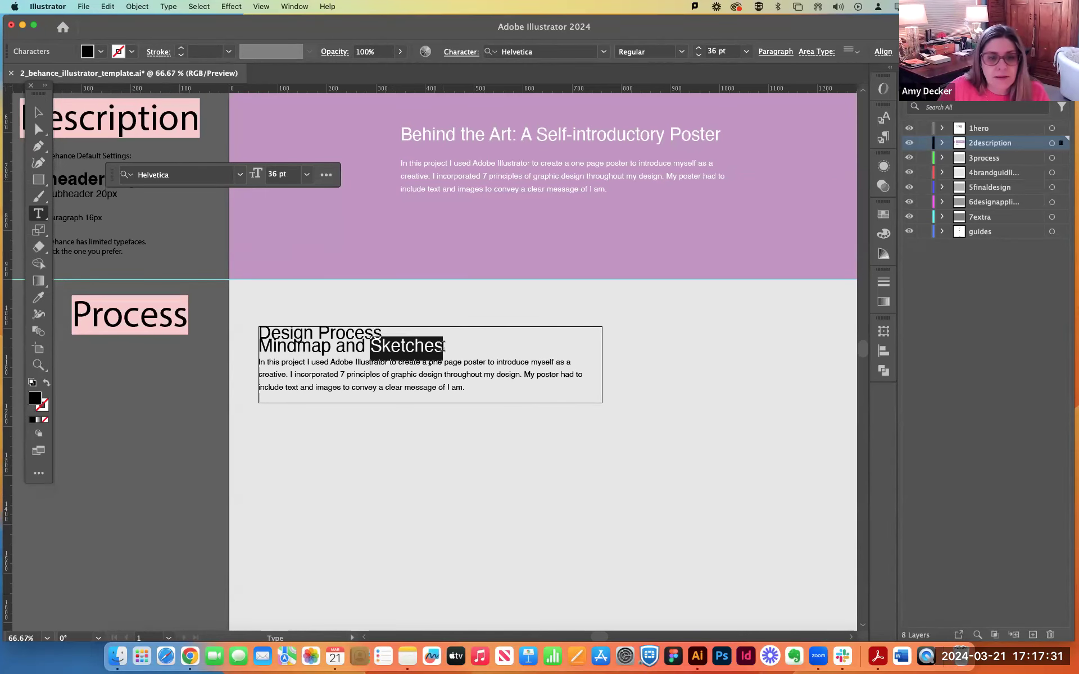
{"action": "triple_click", "coordinate": [444, 347]}
{"action": "left_click", "coordinate": [275, 174]}
{"action": "left_click", "coordinate": [271, 174]}
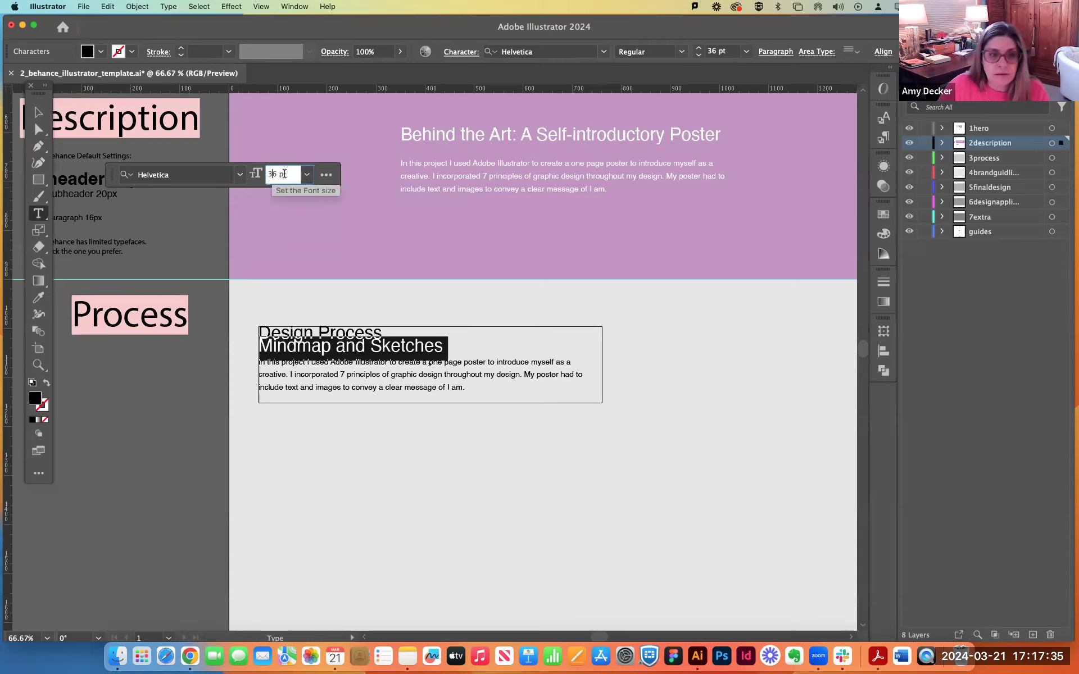
{"action": "left_click_drag", "start_coordinate": [279, 175], "coordinate": [252, 174]}
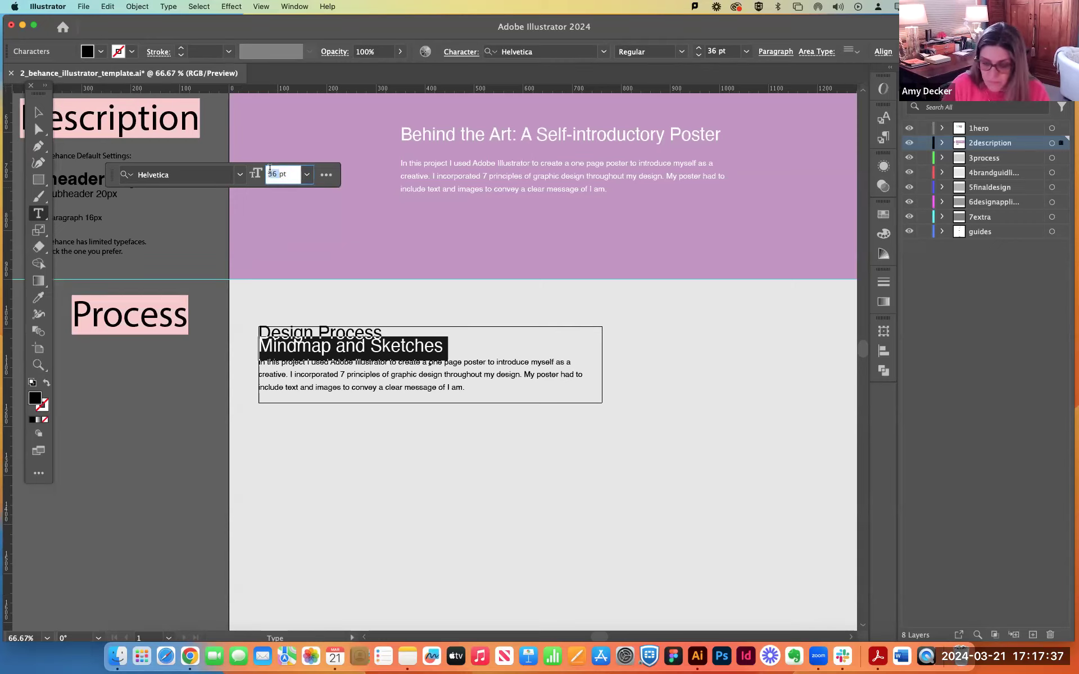
{"action": "type", "text": "20"}
{"action": "key", "text": "Return"}
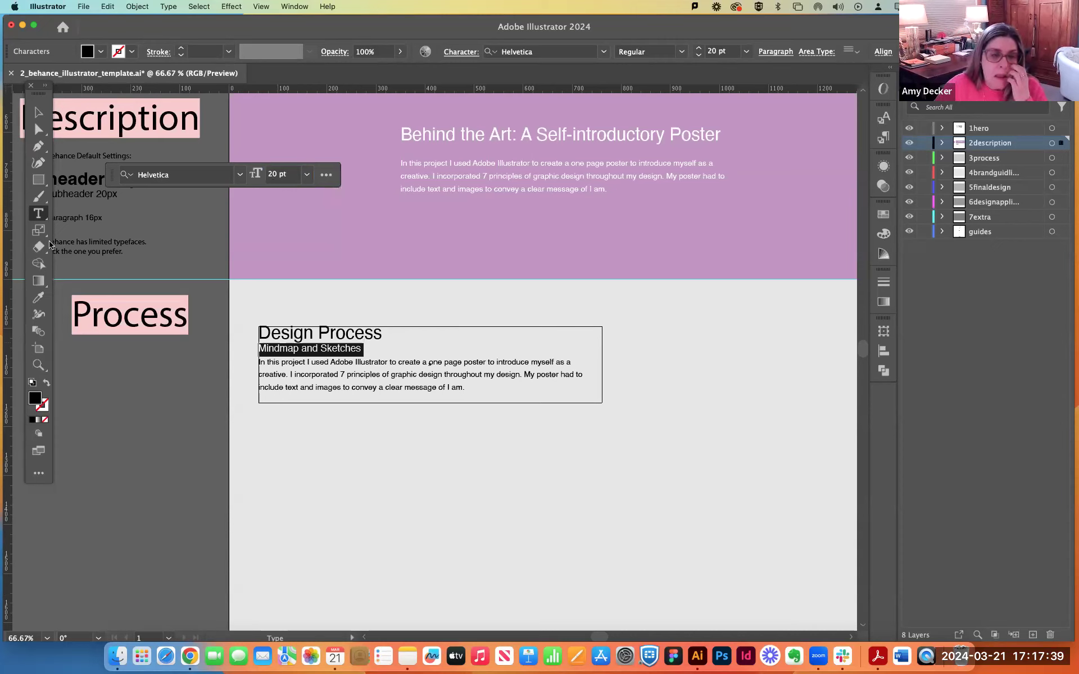
Delete the copied paragraph below "Mindmap and Sketches" and shorten the text frame to fit the two headings.
{"action": "left_click", "coordinate": [385, 387]}
{"action": "left_click_drag", "start_coordinate": [470, 385], "coordinate": [185, 365]}
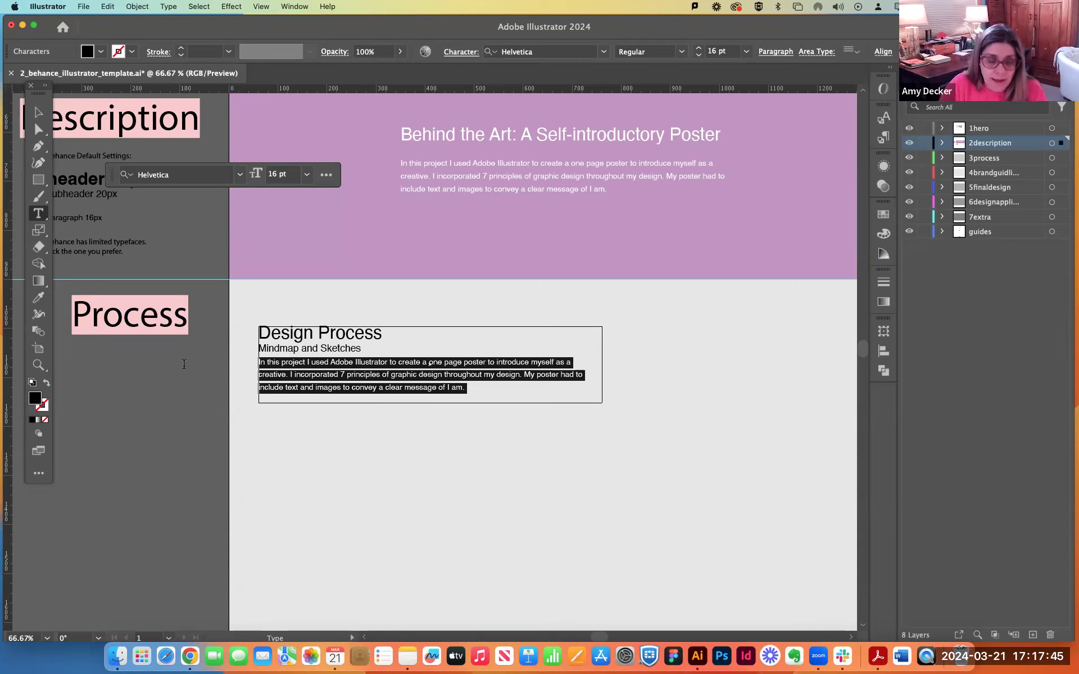
{"action": "key", "text": "BackSpace"}
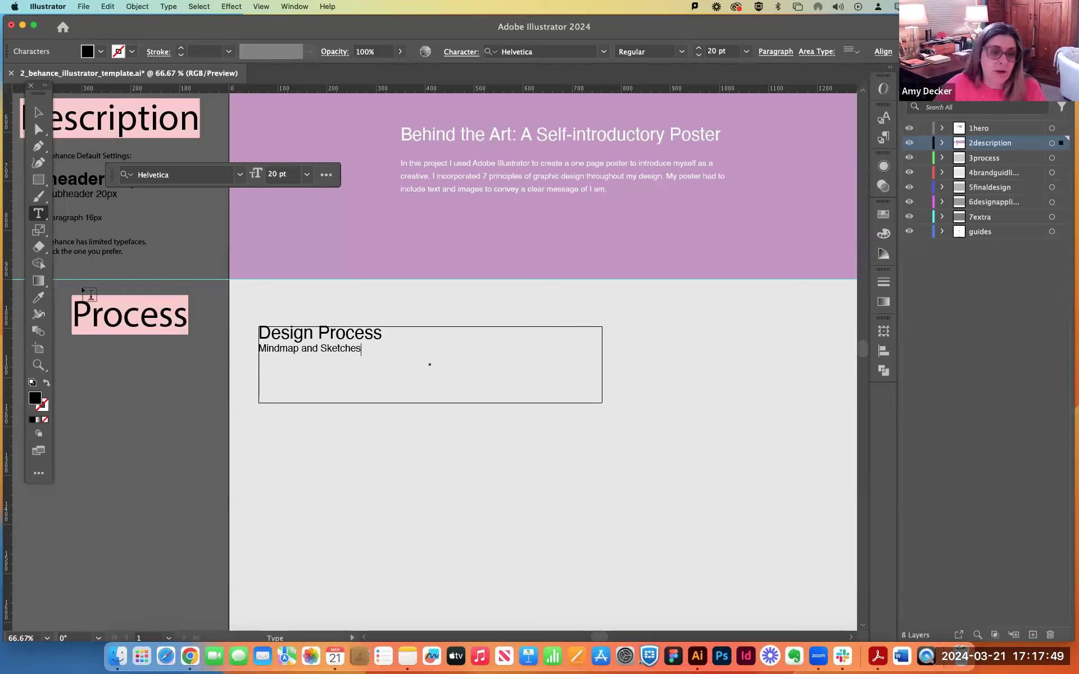
{"action": "left_click", "coordinate": [38, 112]}
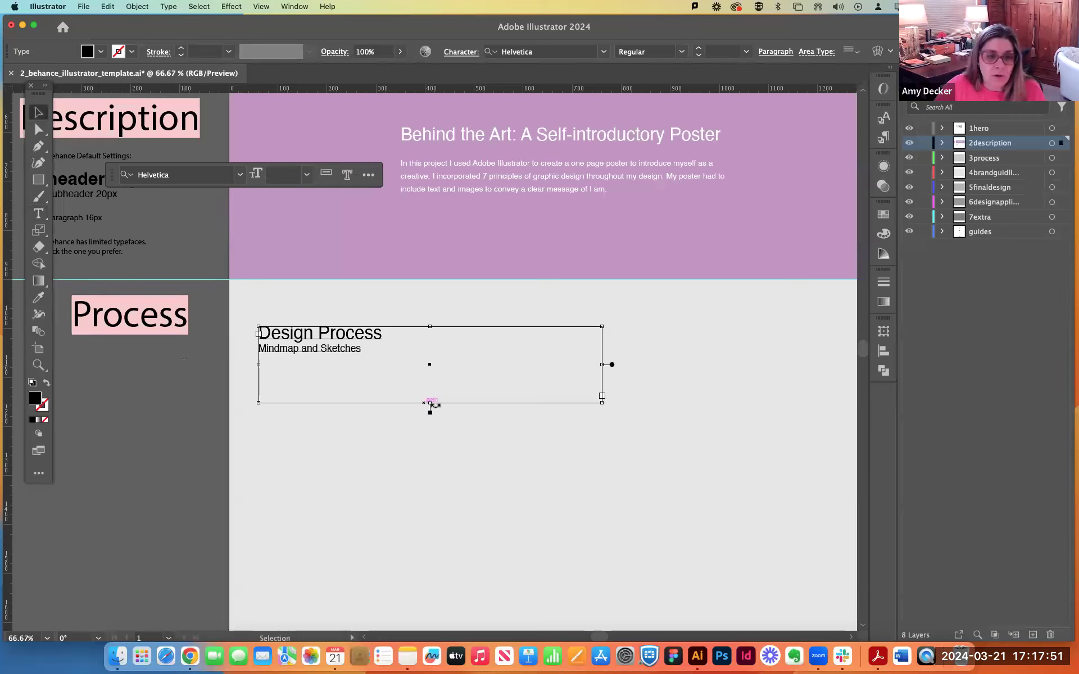
{"action": "left_click_drag", "start_coordinate": [429, 404], "coordinate": [429, 369]}
{"action": "left_click", "coordinate": [153, 403]}
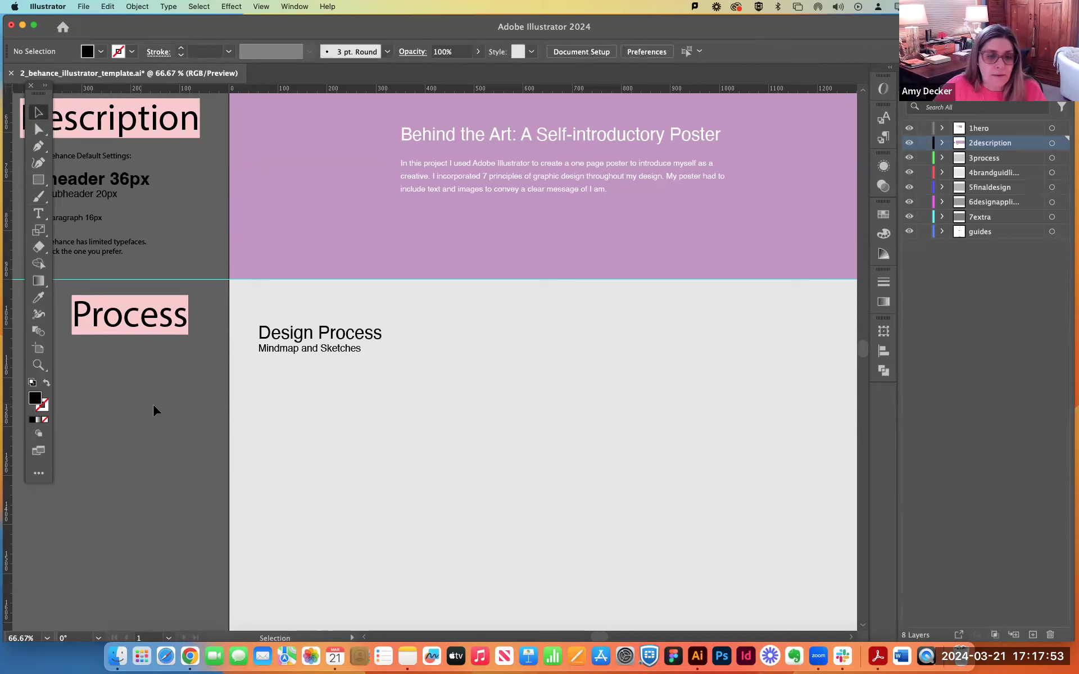
Place the downloaded mind map PDF ending in 22-15-20 as a linked file below the Design Process headings.
{"action": "key", "text": "super+minus"}
{"action": "left_click_drag", "start_coordinate": [802, 403], "coordinate": [787, 323]}
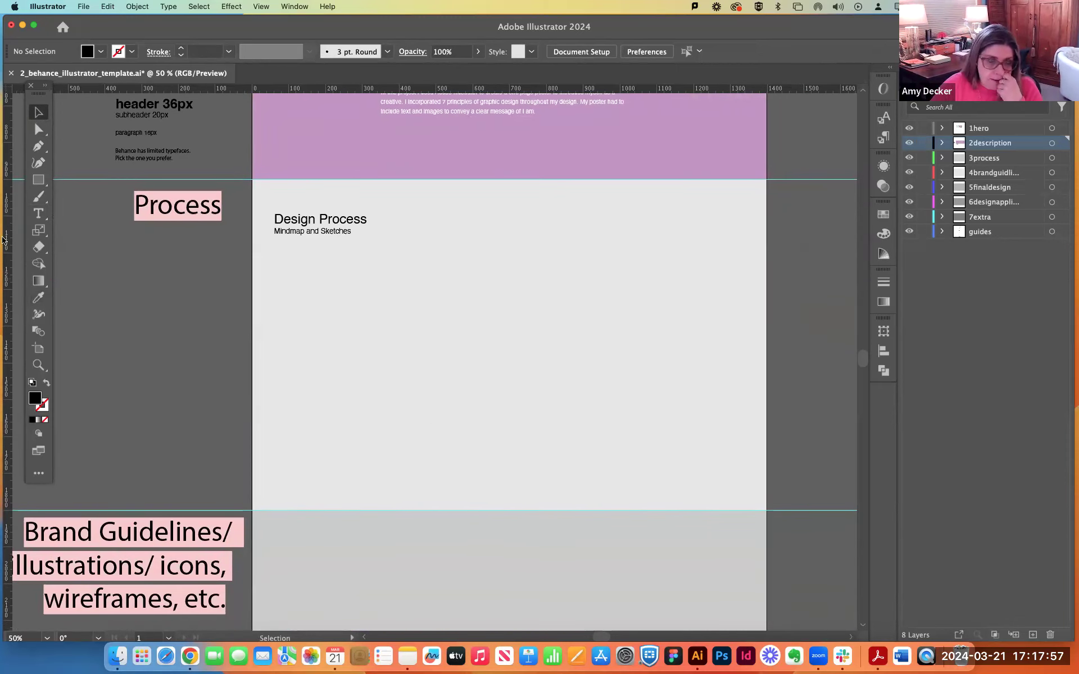
{"action": "left_click", "coordinate": [83, 6]}
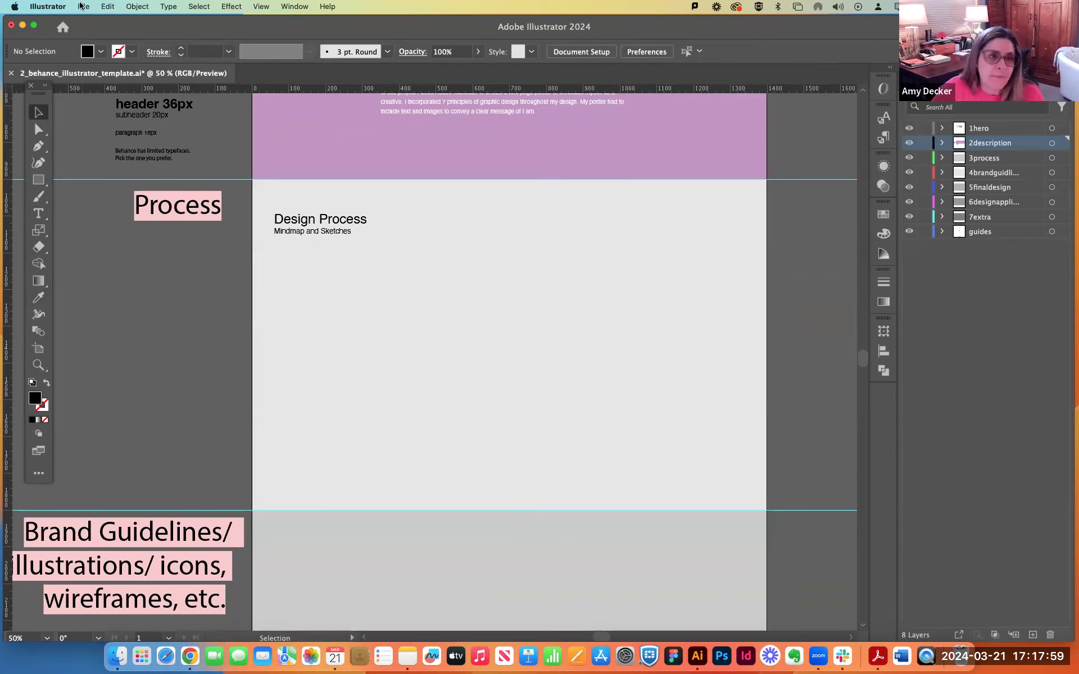
{"action": "left_click", "coordinate": [121, 215]}
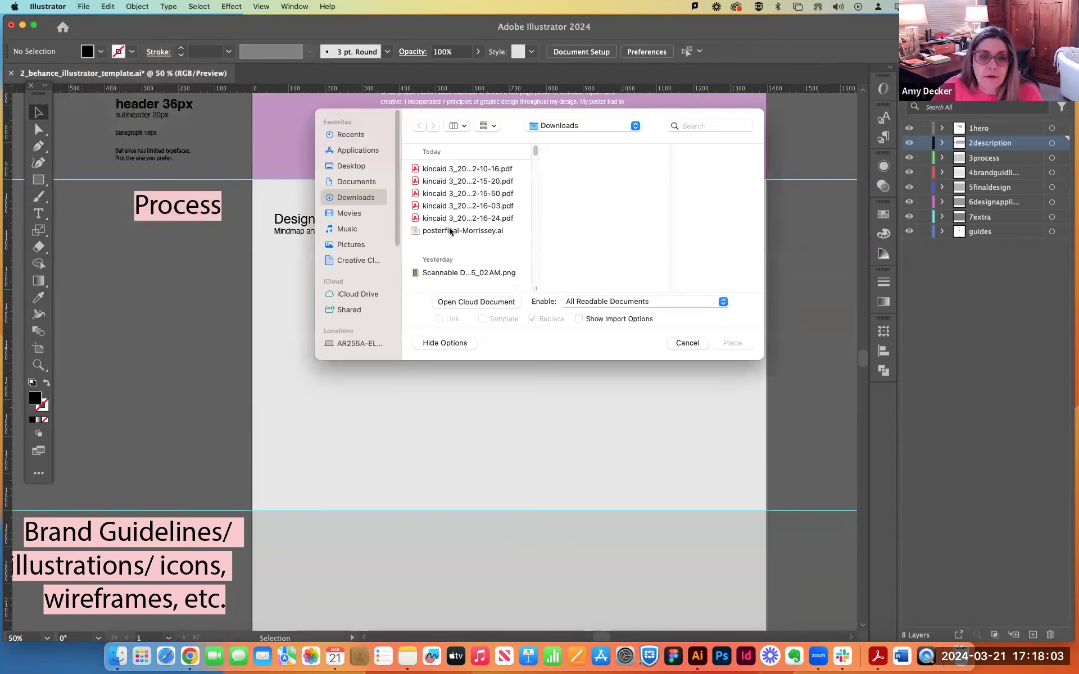
{"action": "left_click", "coordinate": [475, 182]}
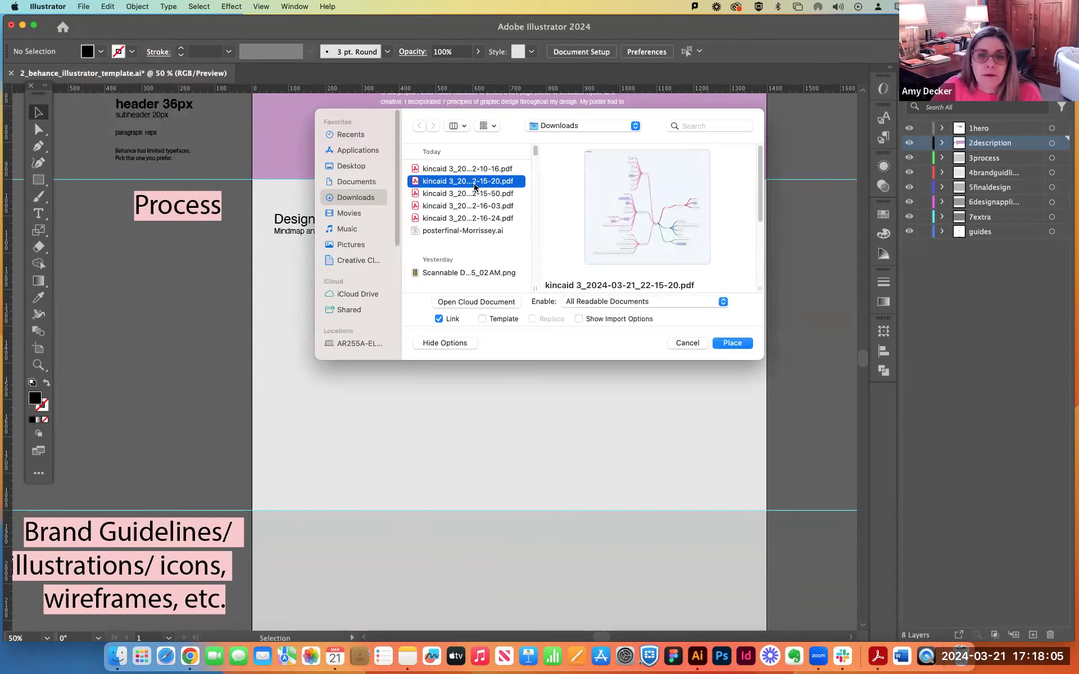
{"action": "left_click", "coordinate": [732, 344]}
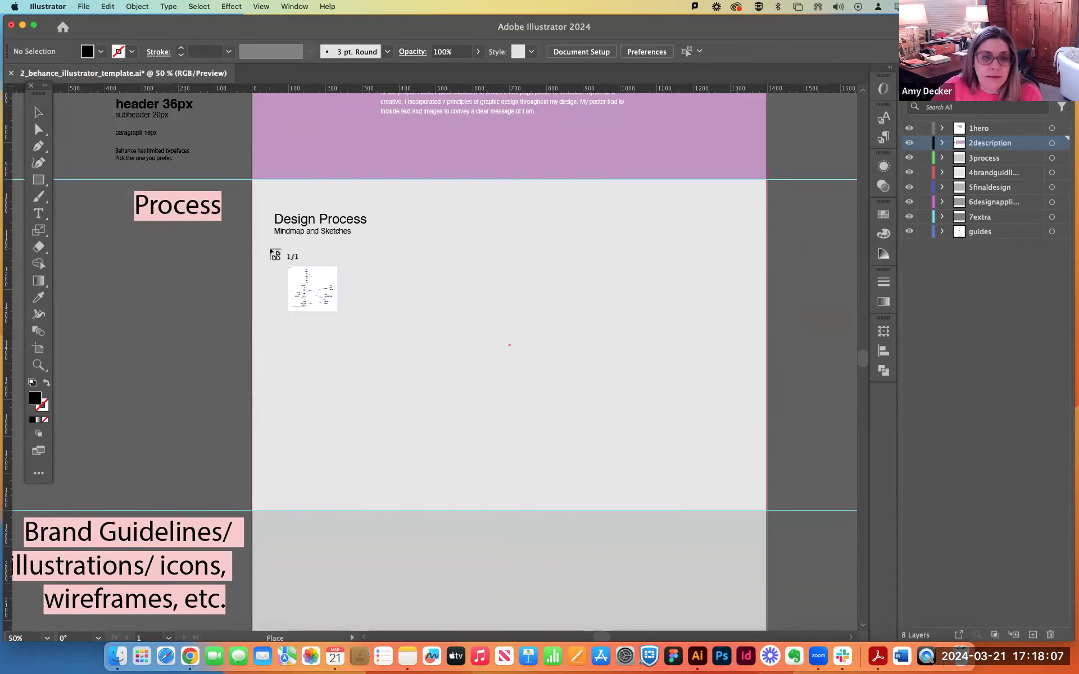
{"action": "left_click", "coordinate": [271, 249]}
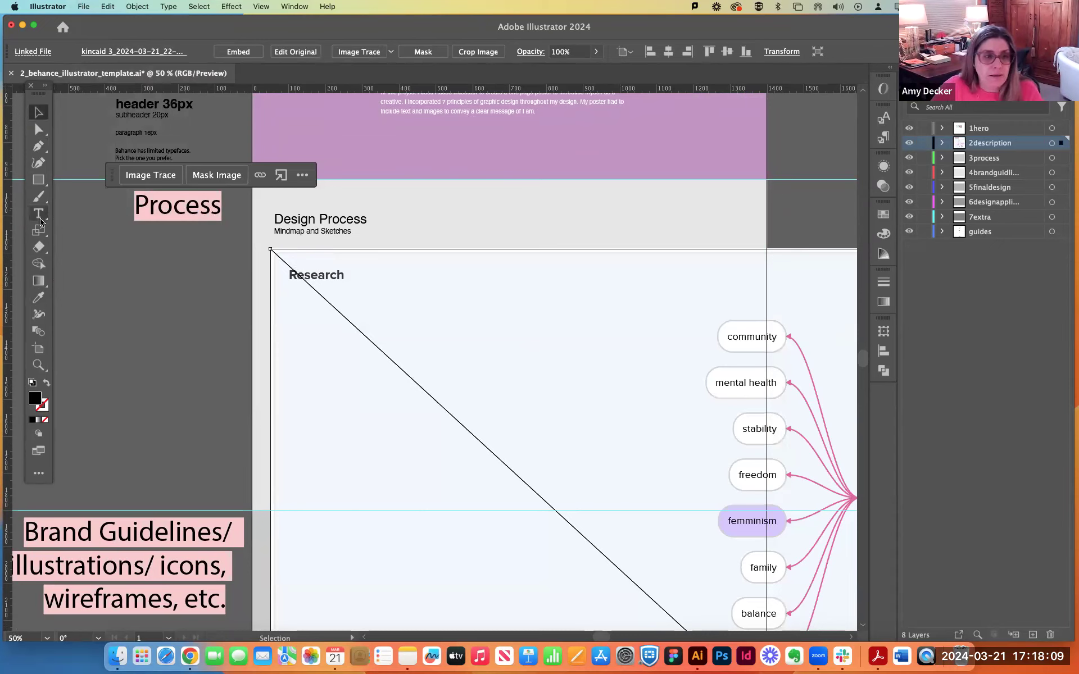
Scale the mind map down to the full height of the Process section and align it with the artboard's right edge.
{"action": "left_click", "coordinate": [39, 230]}
{"action": "left_click", "coordinate": [283, 263]}
{"action": "left_click_drag", "start_coordinate": [361, 316], "coordinate": [473, 296]}
{"action": "left_click", "coordinate": [38, 112]}
{"action": "left_click_drag", "start_coordinate": [359, 347], "coordinate": [333, 272]}
{"action": "left_click_drag", "start_coordinate": [571, 473], "coordinate": [617, 514]}
{"action": "left_click_drag", "start_coordinate": [460, 441], "coordinate": [617, 456]}
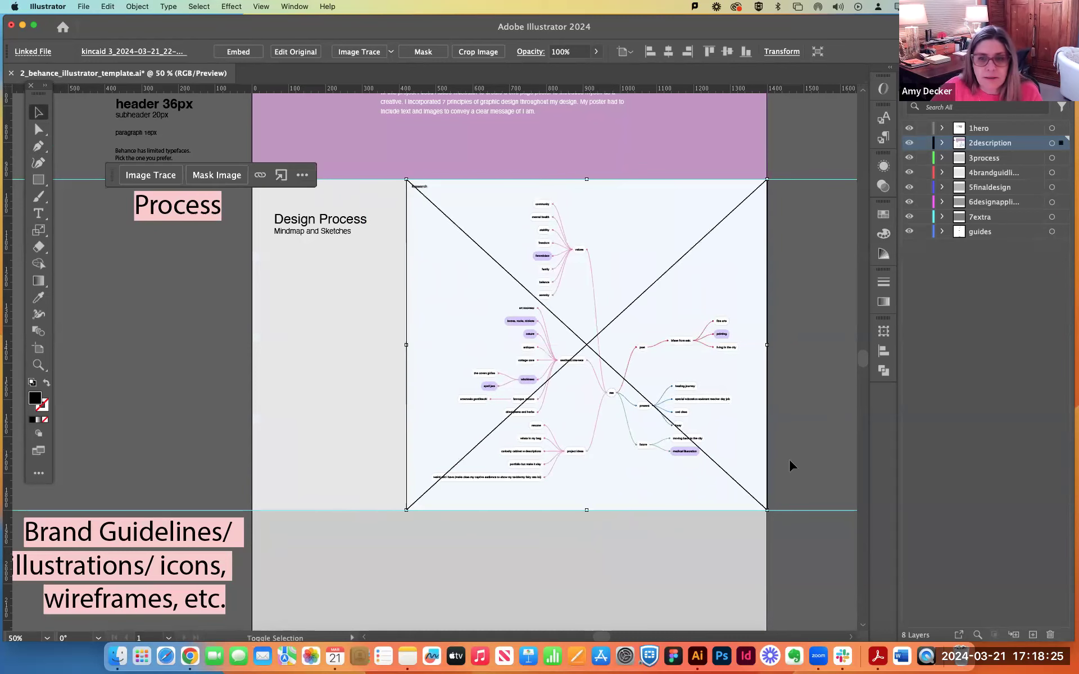
{"action": "left_click", "coordinate": [793, 453]}
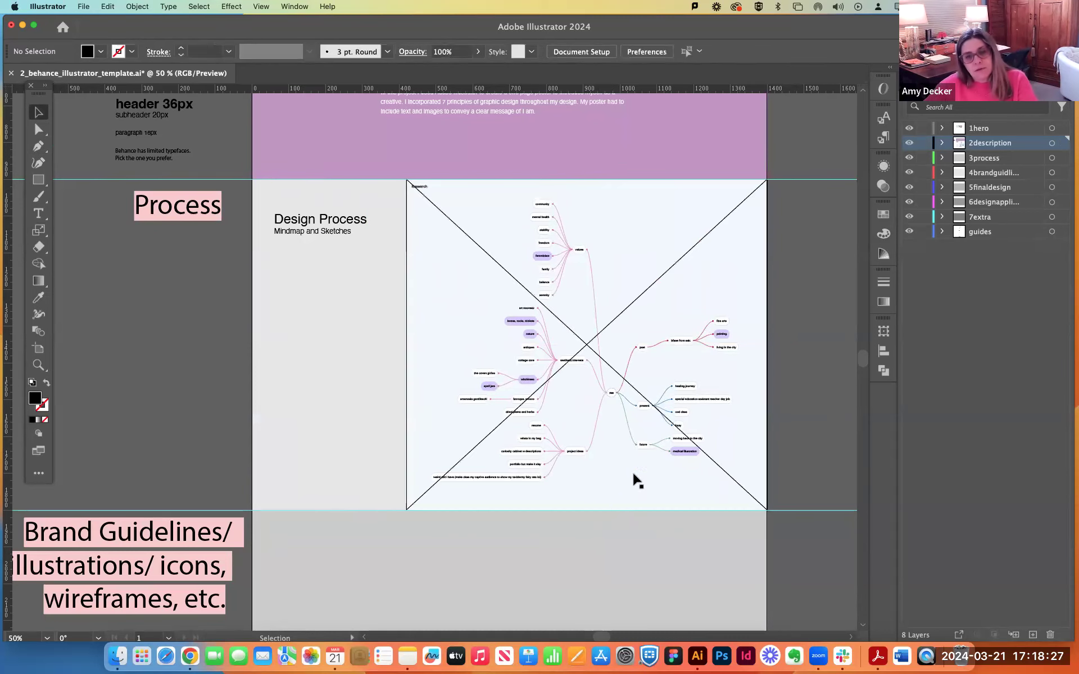
Place the four-sketch PDF ending in 22-15-50 as a linked file, cropped to Art, in the section below the mind map.
{"action": "scroll", "coordinate": [509, 491], "scroll_direction": "down", "scroll_amount": 10}
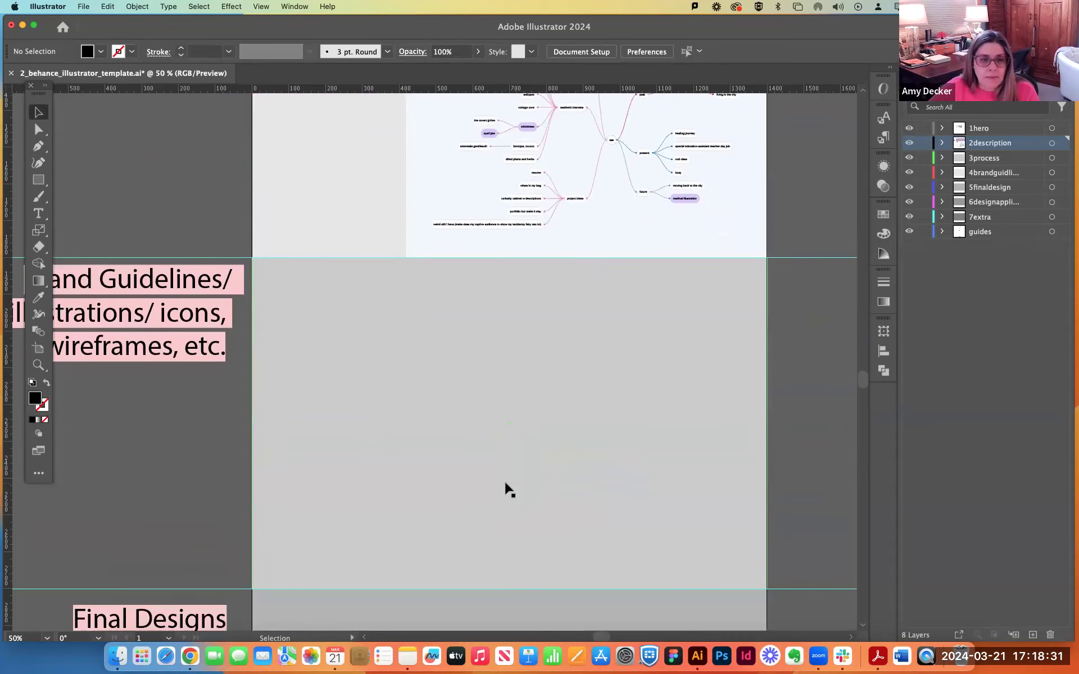
{"action": "left_click", "coordinate": [83, 7]}
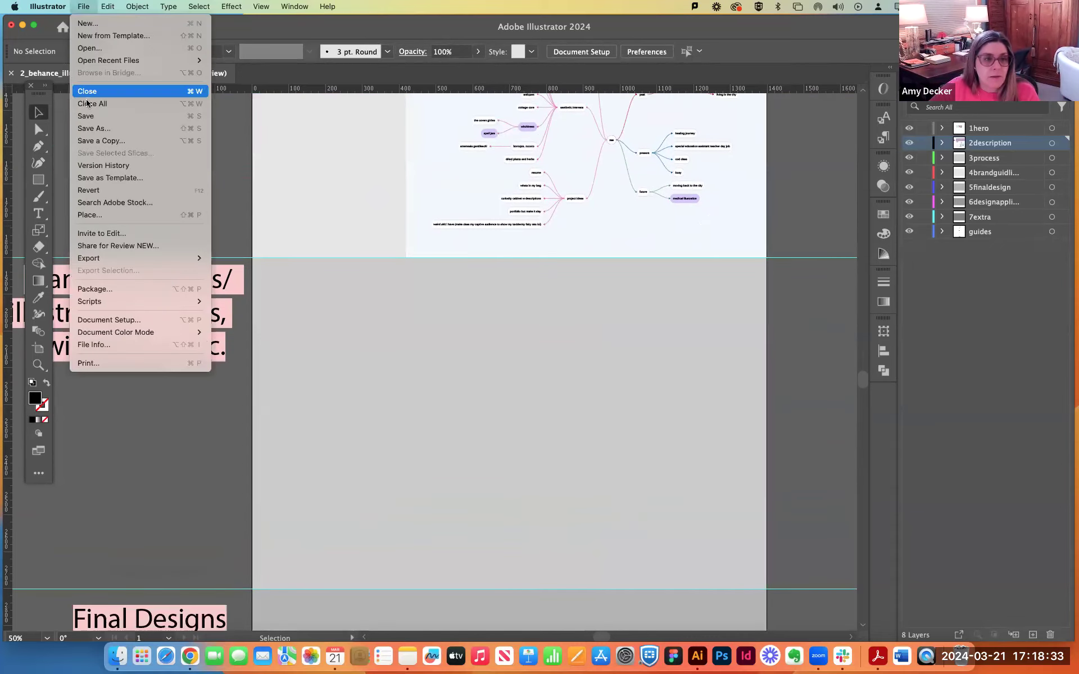
{"action": "left_click", "coordinate": [89, 216]}
{"action": "left_click", "coordinate": [445, 183]}
{"action": "left_click", "coordinate": [447, 195]}
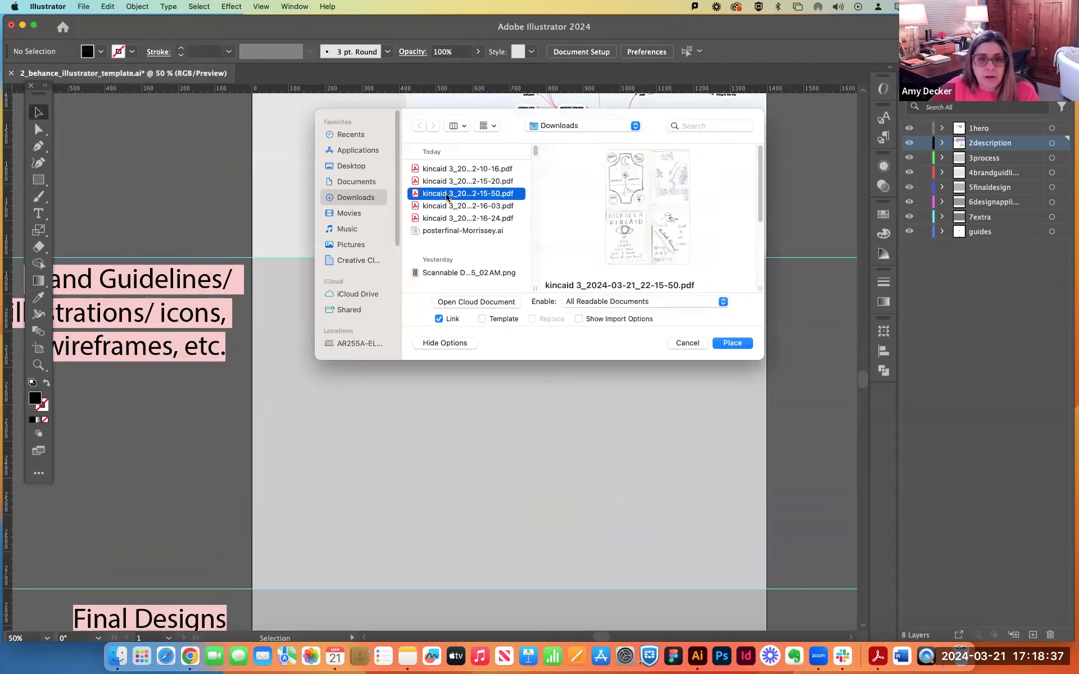
{"action": "left_click", "coordinate": [732, 343]}
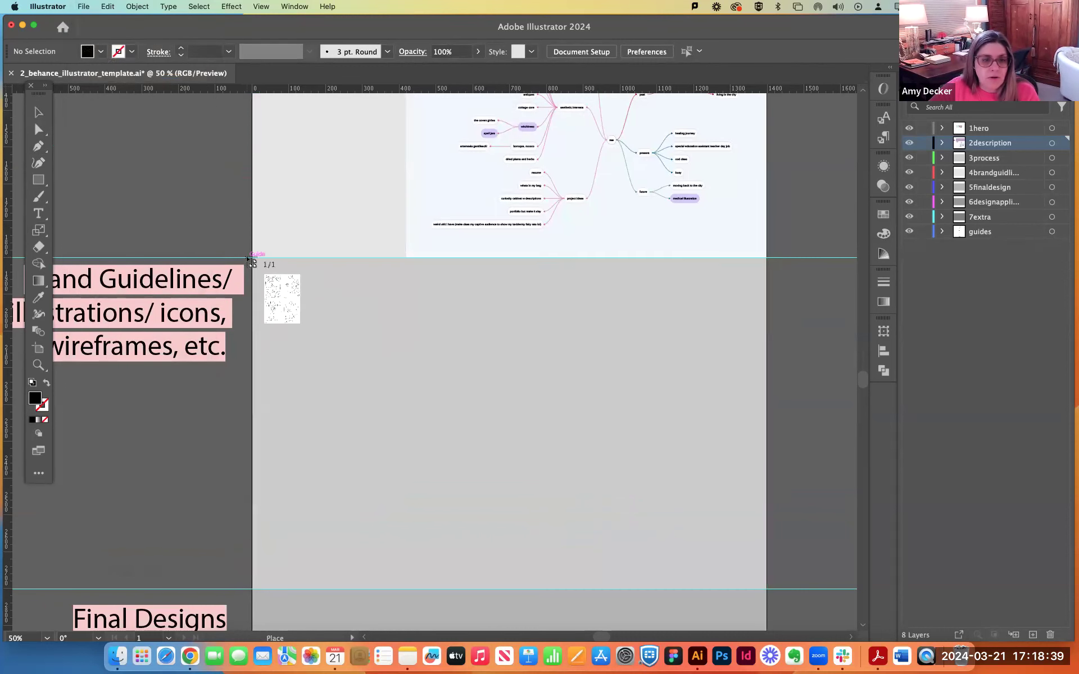
{"action": "left_click_drag", "start_coordinate": [255, 258], "coordinate": [496, 595]}
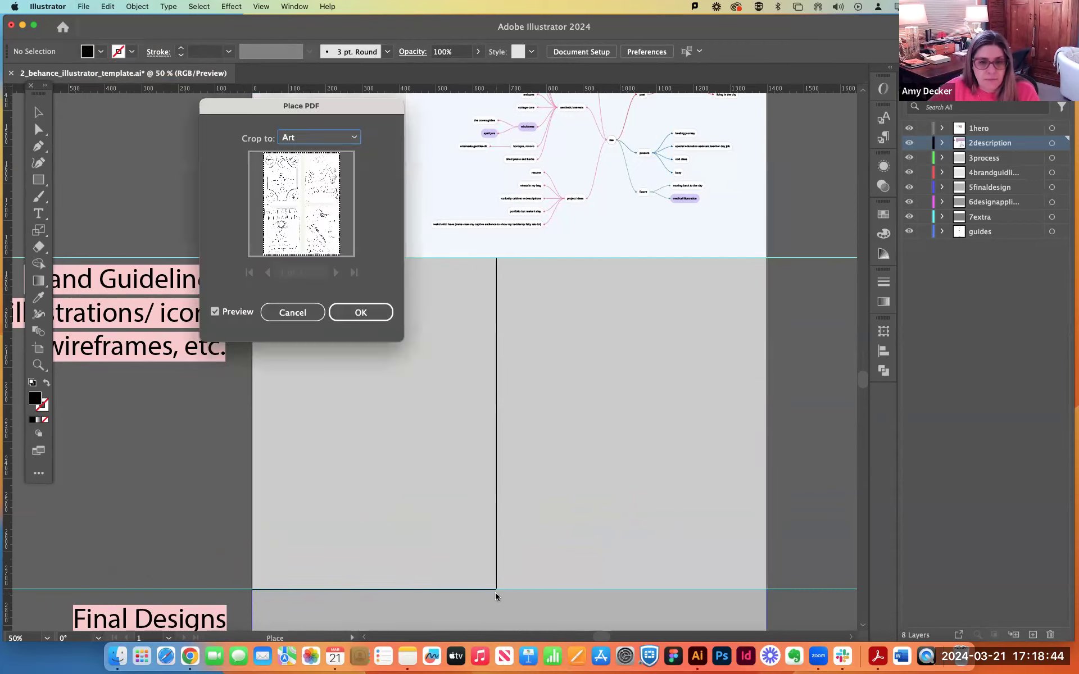
{"action": "left_click", "coordinate": [361, 313]}
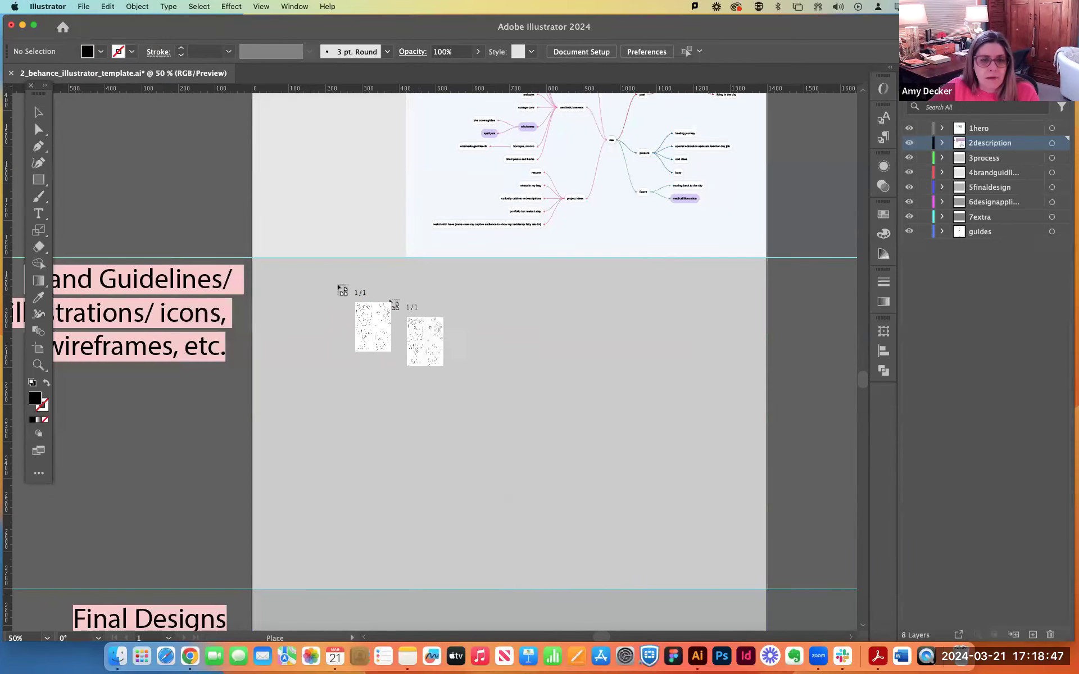
{"action": "left_click_drag", "start_coordinate": [384, 347], "coordinate": [299, 316]}
Scale the four-sketch image to the height of the section below the mind map and align it with that section's upper-left corner.
{"action": "left_click", "coordinate": [39, 230]}
{"action": "mouse_move", "coordinate": [565, 538]}
{"action": "left_mouse_down"}
{"action": "mouse_move", "coordinate": [601, 577]}
{"action": "mouse_move", "coordinate": [355, 323]}
{"action": "left_mouse_up"}
{"action": "left_click", "coordinate": [38, 112]}
{"action": "left_click_drag", "start_coordinate": [319, 359], "coordinate": [289, 332]}
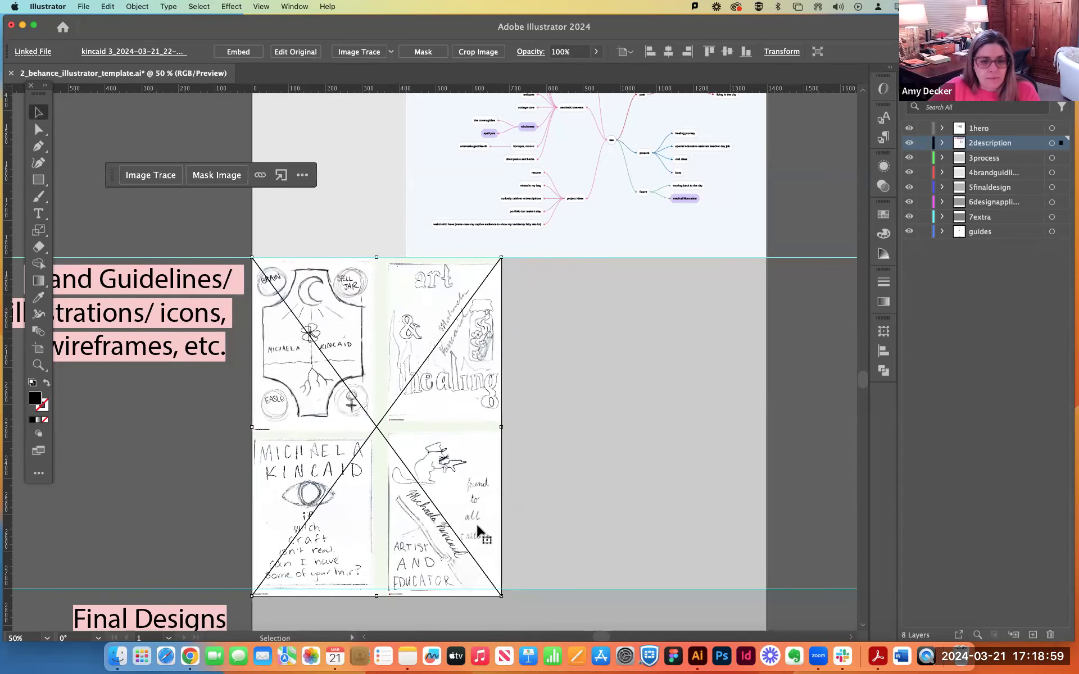
{"action": "left_click_drag", "start_coordinate": [502, 596], "coordinate": [496, 588]}
{"action": "left_click", "coordinate": [621, 478]}
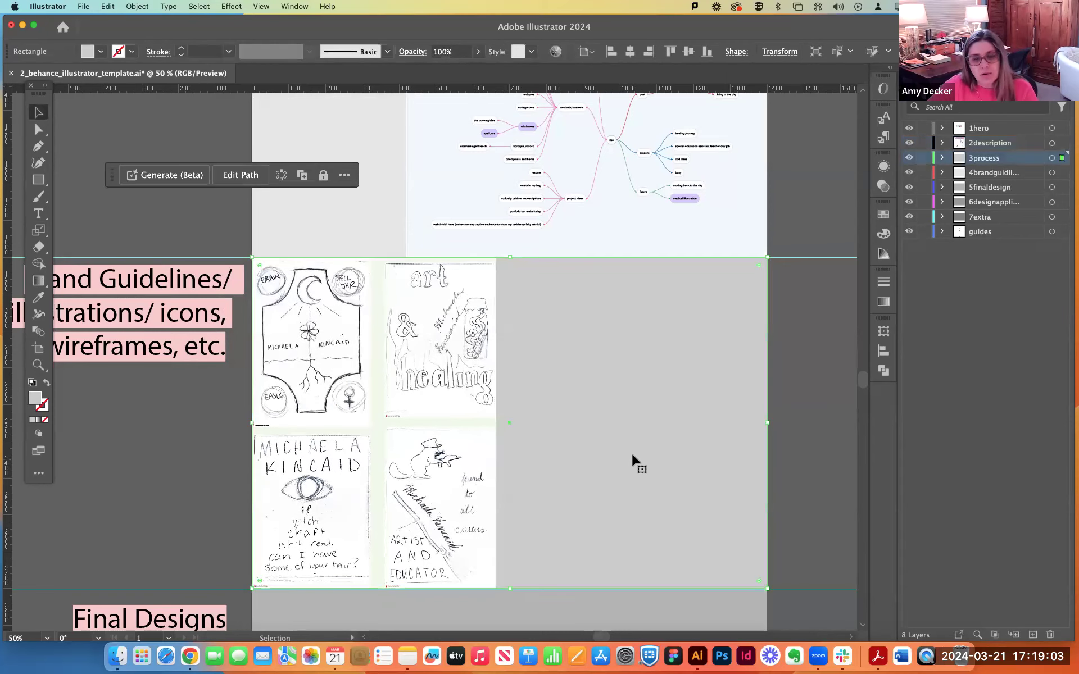
Fill the Process section's background rectangle with the light blue sampled from the hero image's silhouette.
{"action": "key", "text": "super+minus"}
{"action": "key", "text": "v"}
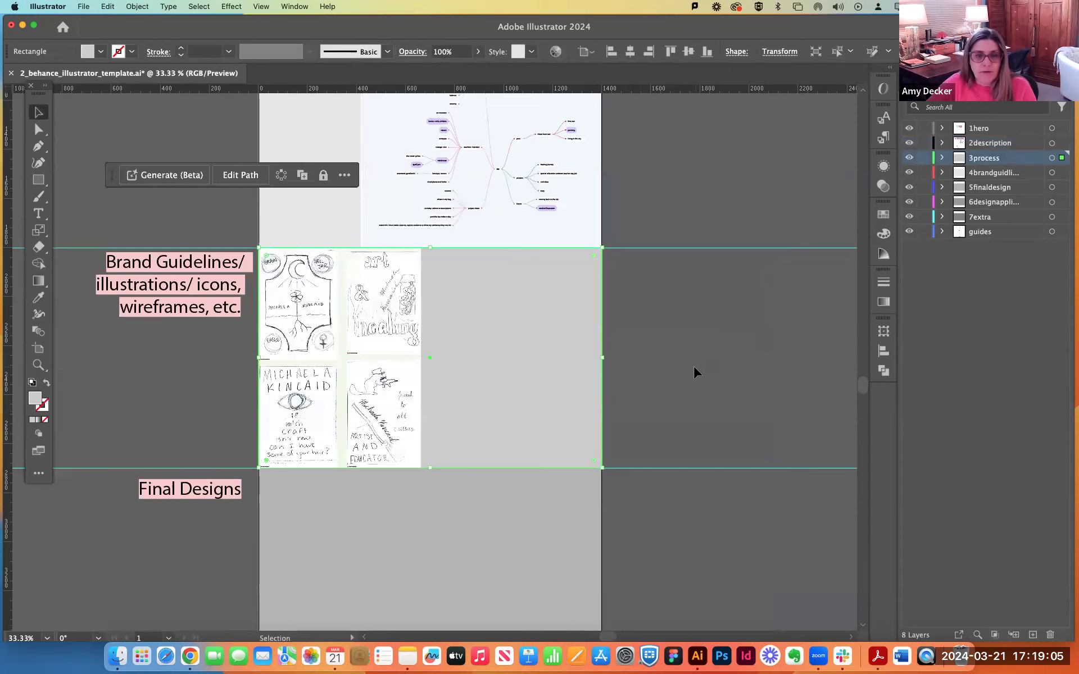
{"action": "scroll", "coordinate": [694, 366], "scroll_direction": "up", "scroll_amount": 5}
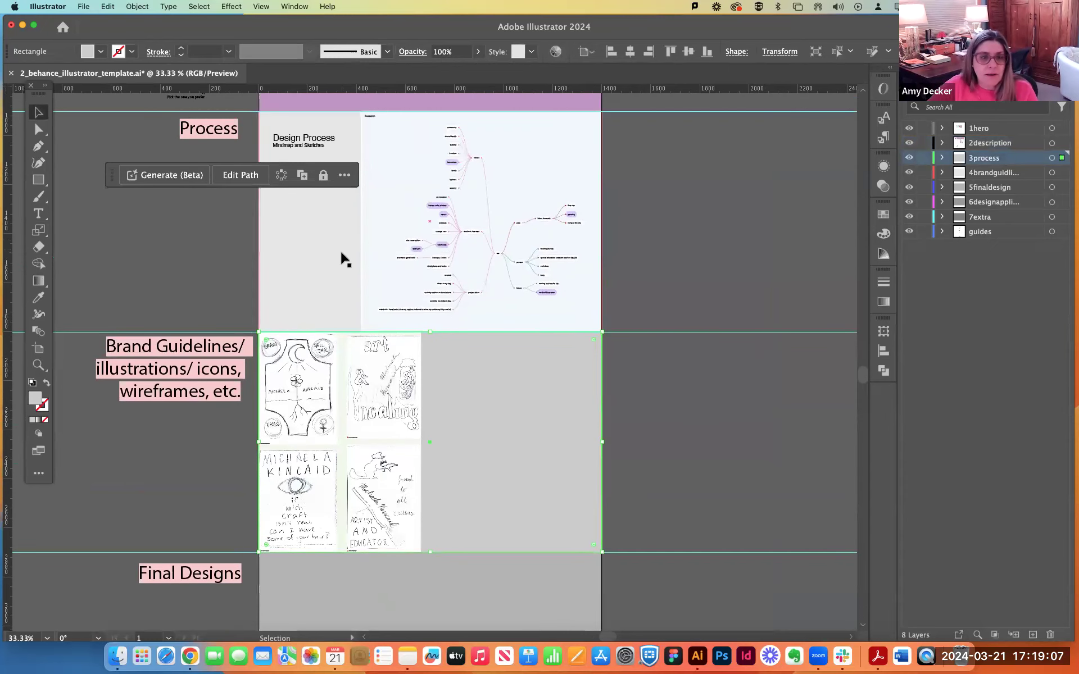
{"action": "left_click", "coordinate": [343, 260]}
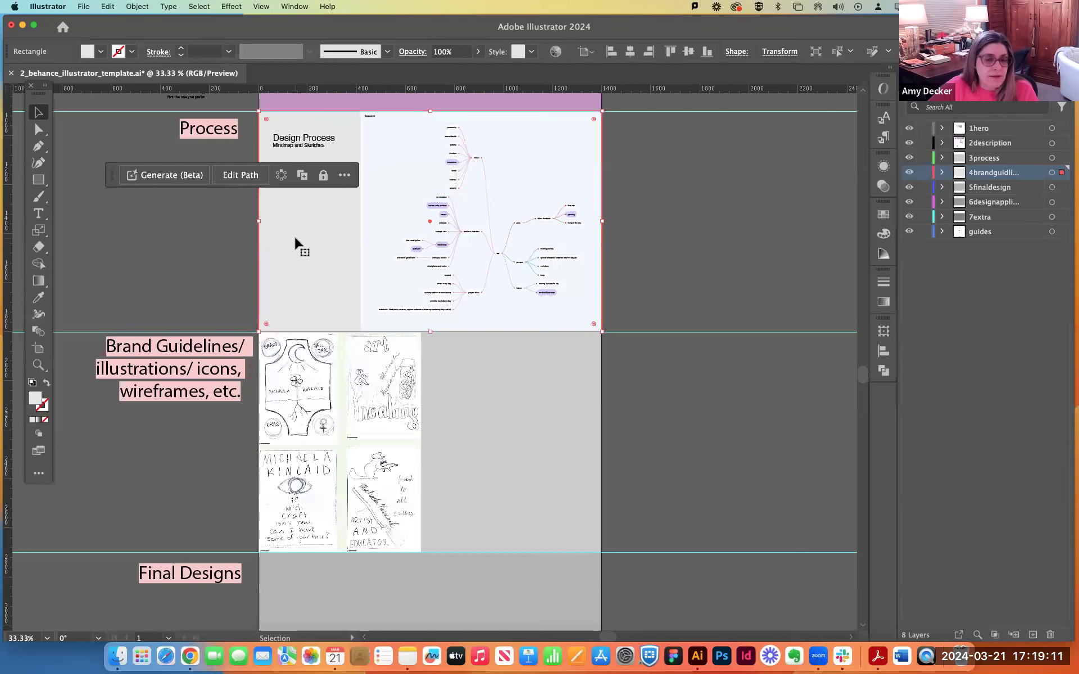
{"action": "scroll", "coordinate": [754, 331], "scroll_direction": "up", "scroll_amount": 6}
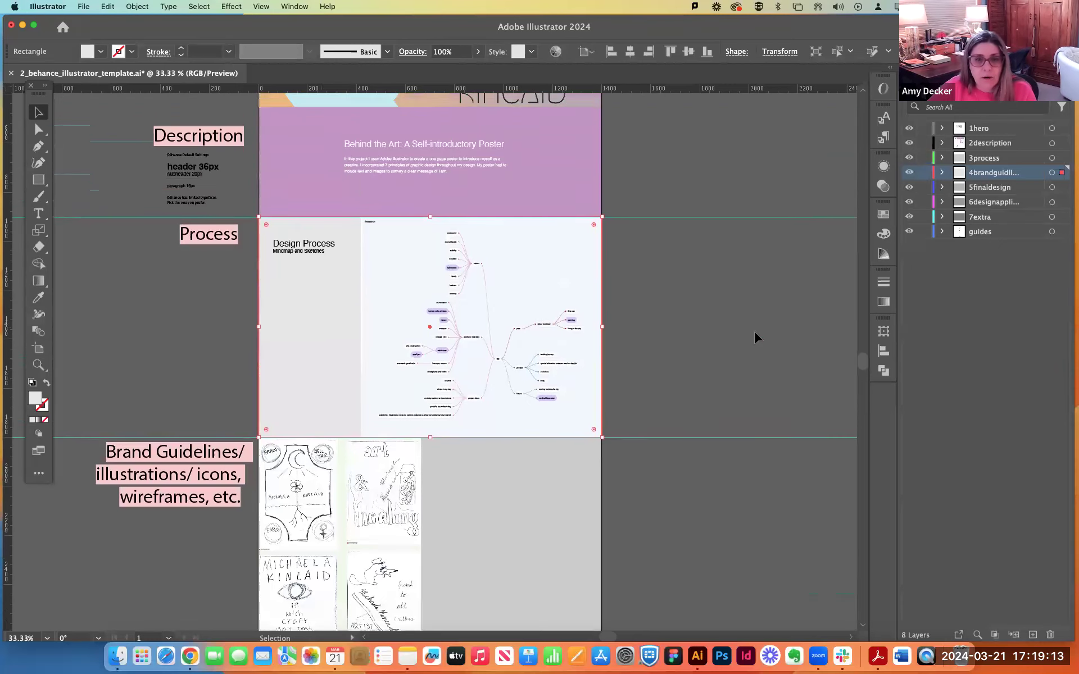
{"action": "scroll", "coordinate": [754, 336], "scroll_direction": "up", "scroll_amount": 12}
{"action": "scroll", "coordinate": [754, 336], "scroll_direction": "down", "scroll_amount": 8}
{"action": "scroll", "coordinate": [754, 336], "scroll_direction": "up", "scroll_amount": 3}
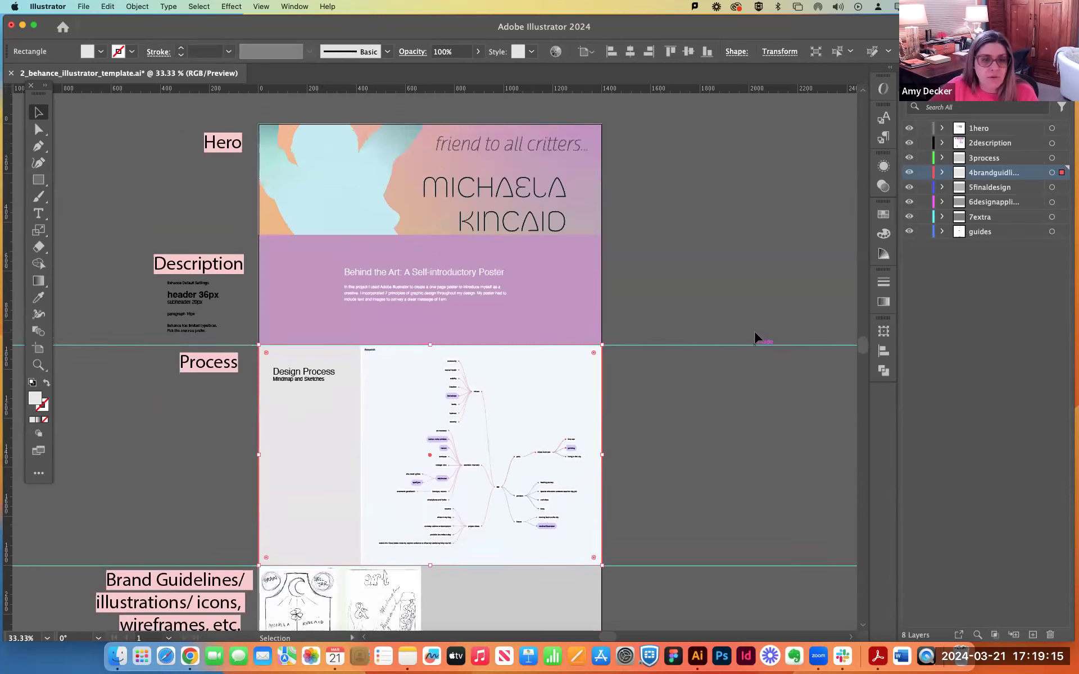
{"action": "left_click", "coordinate": [38, 298]}
{"action": "left_click", "coordinate": [370, 166]}
{"action": "left_click", "coordinate": [38, 112]}
{"action": "left_click", "coordinate": [764, 493]}
{"action": "scroll", "coordinate": [767, 489], "scroll_direction": "down", "scroll_amount": 3}
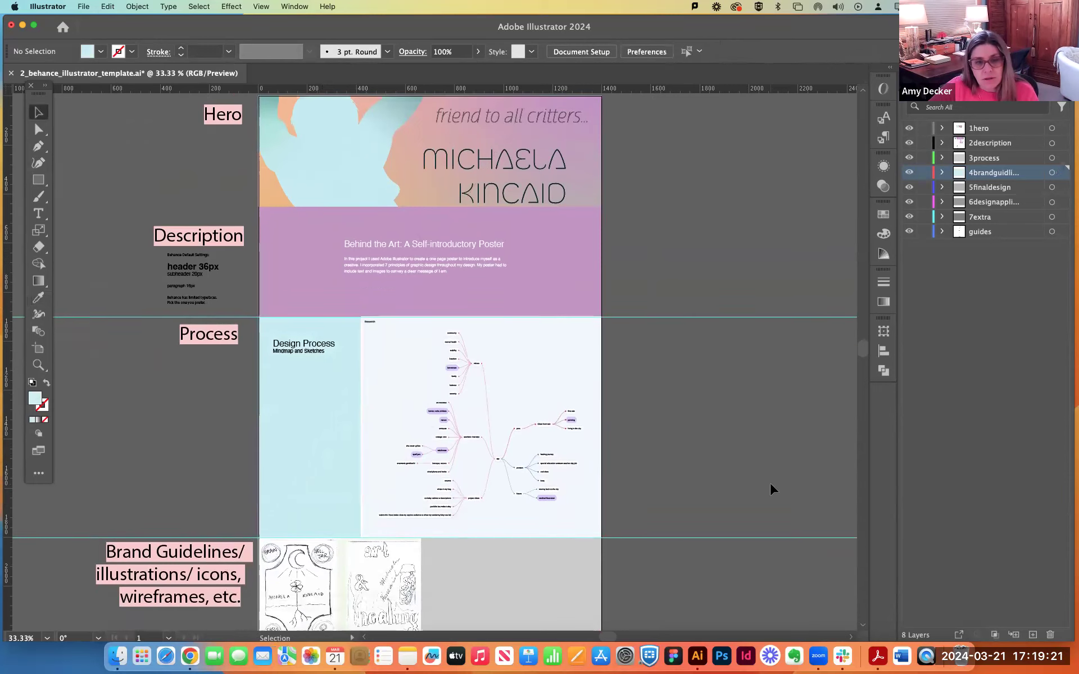
Retype the subheading below the Design Process heading as "Mindmap and Sketches".
{"action": "double_click", "coordinate": [303, 316]}
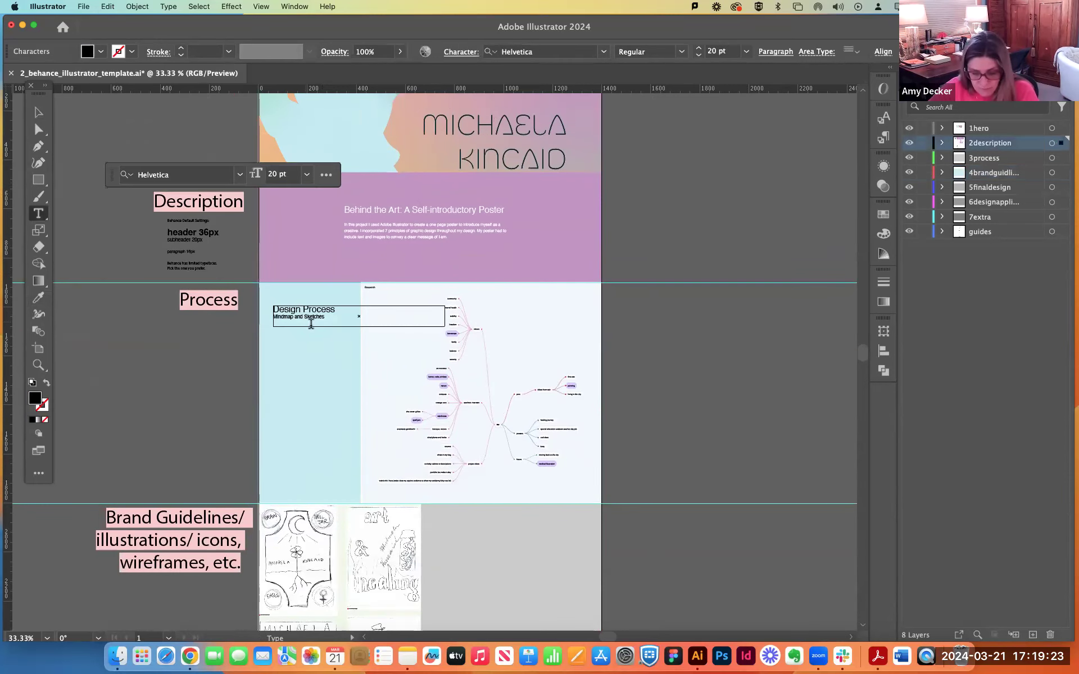
{"action": "key", "text": "super+equal"}
{"action": "key", "text": "super+equal"}
{"action": "double_click", "coordinate": [230, 277]}
{"action": "left_click", "coordinate": [230, 277]}
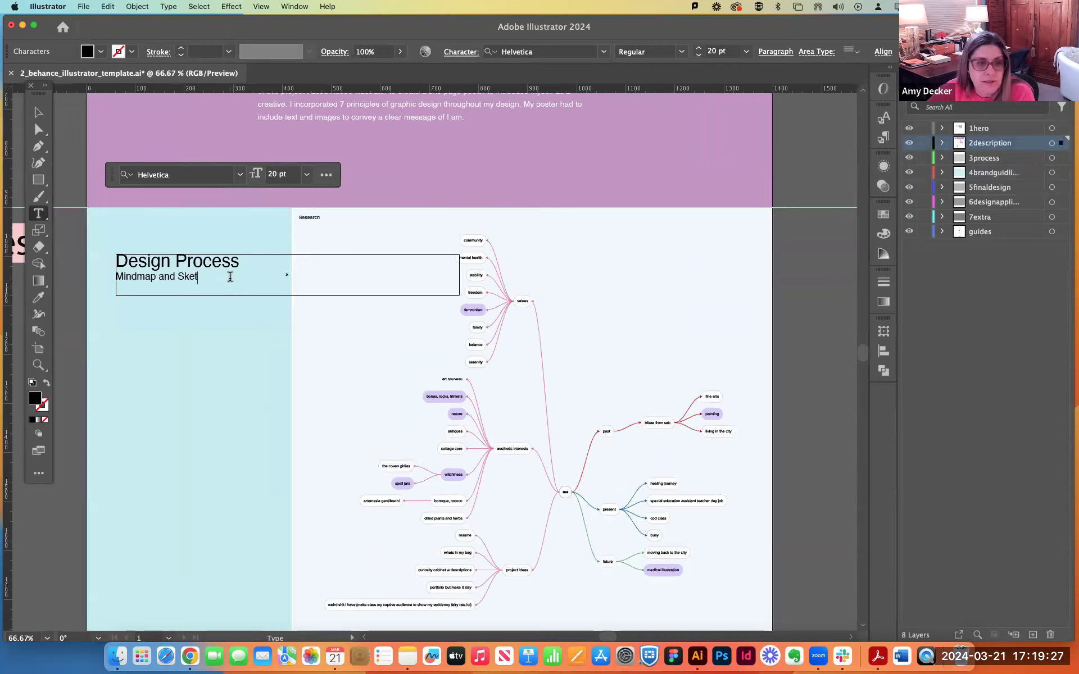
{"action": "type", "text": "Mindmap "}
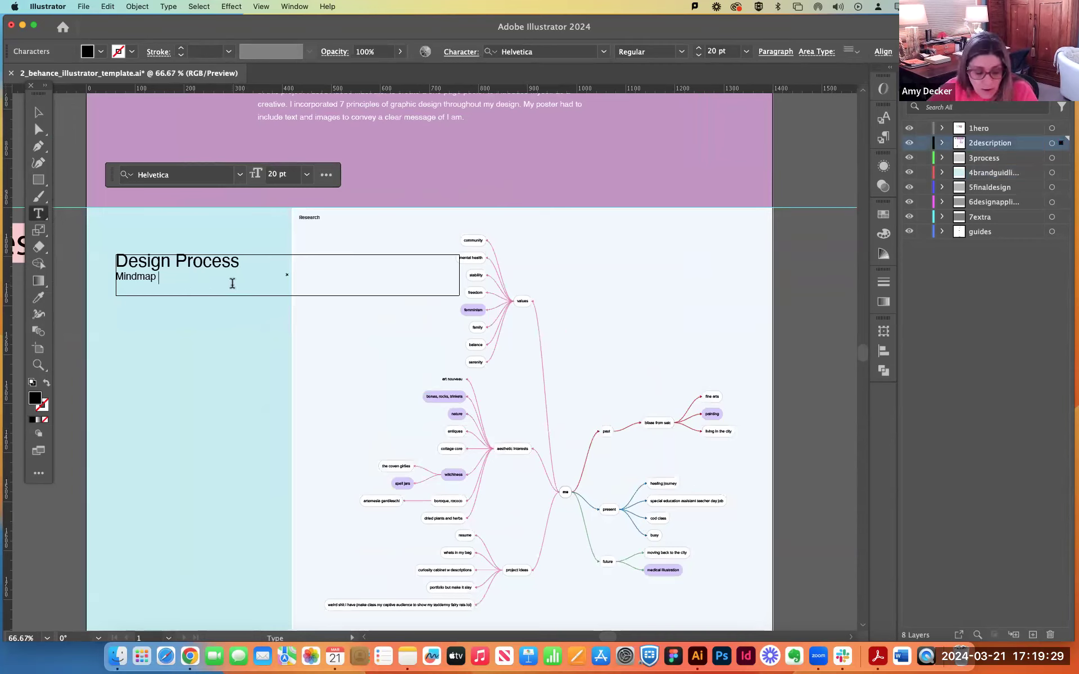
{"action": "type", "text": "and"}
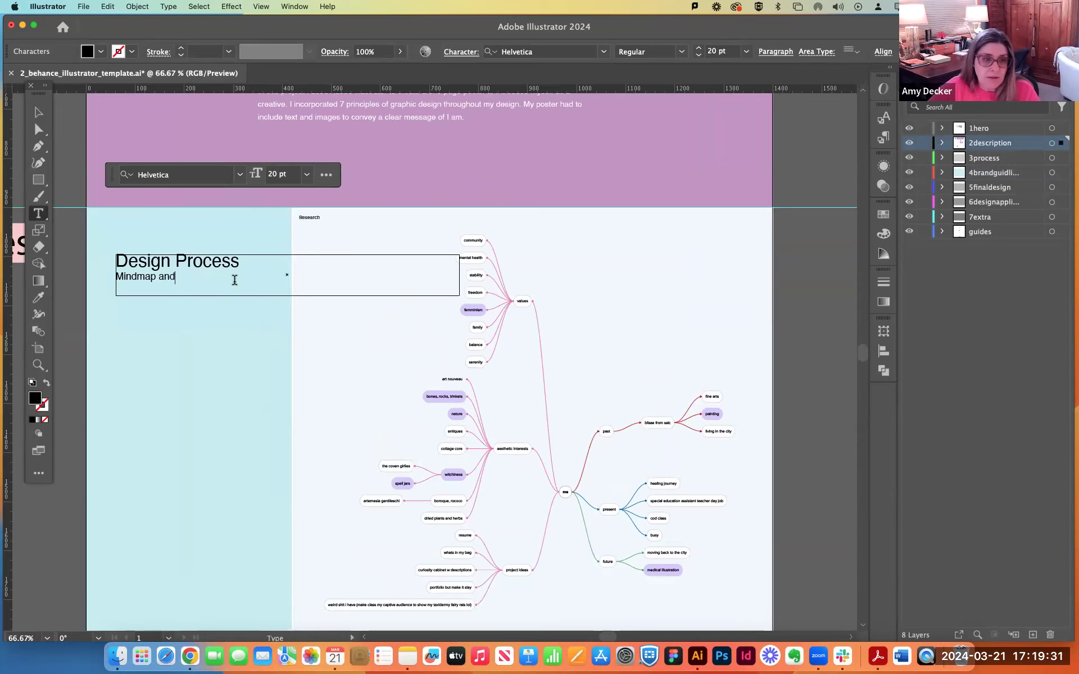
{"action": "type", "text": " Sketches"}
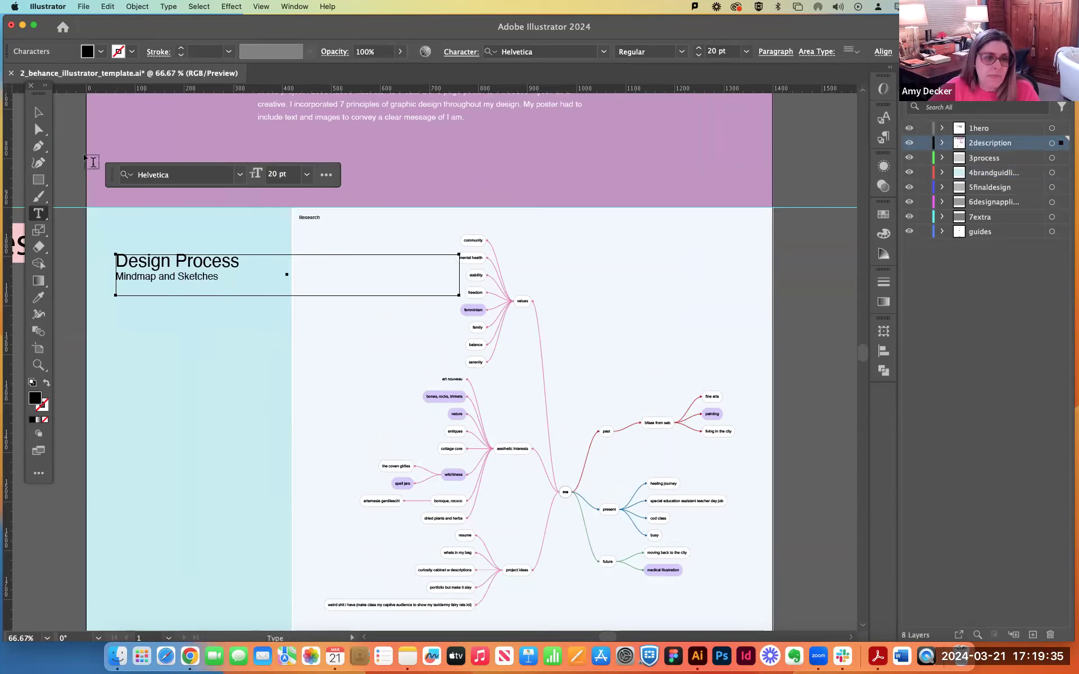
Scale the four-sketch image down to the width of the light blue column and align it with the Process section's lower-left corner.
{"action": "left_click", "coordinate": [38, 112]}
{"action": "left_click", "coordinate": [242, 354]}
{"action": "mouse_move", "coordinate": [241, 349]}
{"action": "left_mouse_down"}
{"action": "mouse_move", "coordinate": [643, 192]}
{"action": "mouse_move", "coordinate": [548, 150]}
{"action": "left_mouse_up"}
{"action": "mouse_move", "coordinate": [550, 586]}
{"action": "left_mouse_down"}
{"action": "mouse_move", "coordinate": [504, 400]}
{"action": "mouse_move", "coordinate": [380, 135]}
{"action": "left_mouse_up"}
{"action": "scroll", "coordinate": [660, 350], "scroll_direction": "up", "scroll_amount": 3}
{"action": "left_click_drag", "start_coordinate": [500, 393], "coordinate": [530, 397]}
{"action": "left_click_drag", "start_coordinate": [273, 247], "coordinate": [395, 308]}
{"action": "left_click", "coordinate": [332, 344]}
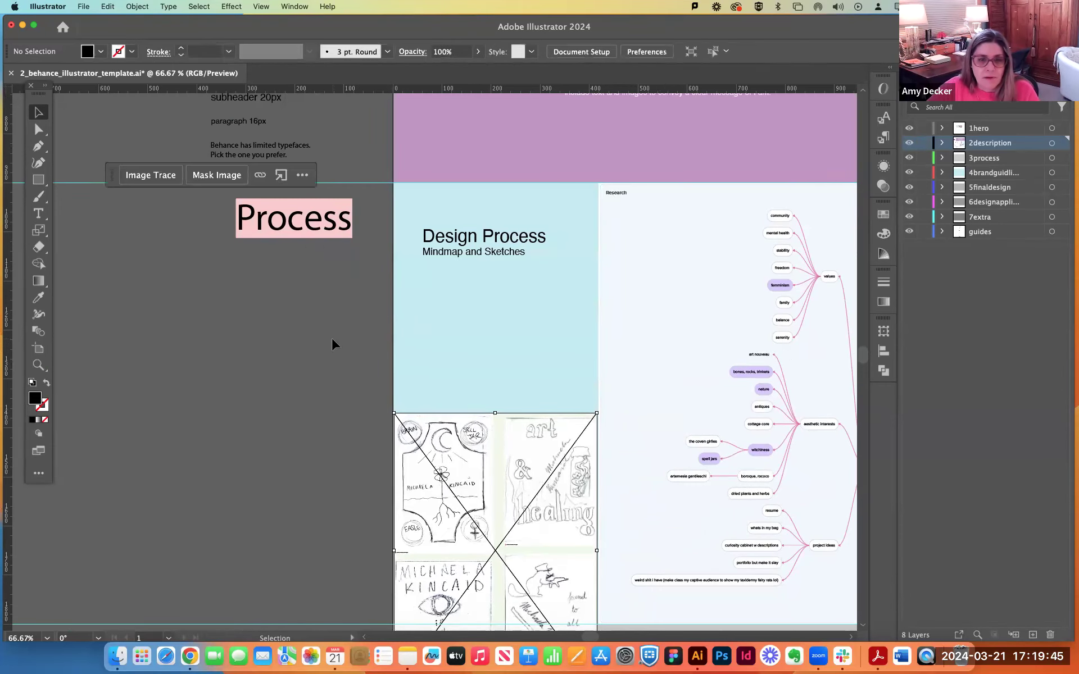
{"action": "scroll", "coordinate": [337, 351], "scroll_direction": "down", "scroll_amount": 3}
{"action": "mouse_move", "coordinate": [484, 433]}
{"action": "left_mouse_down"}
{"action": "mouse_move", "coordinate": [484, 405]}
{"action": "mouse_move", "coordinate": [467, 410]}
{"action": "left_mouse_up"}
{"action": "left_click", "coordinate": [228, 369]}
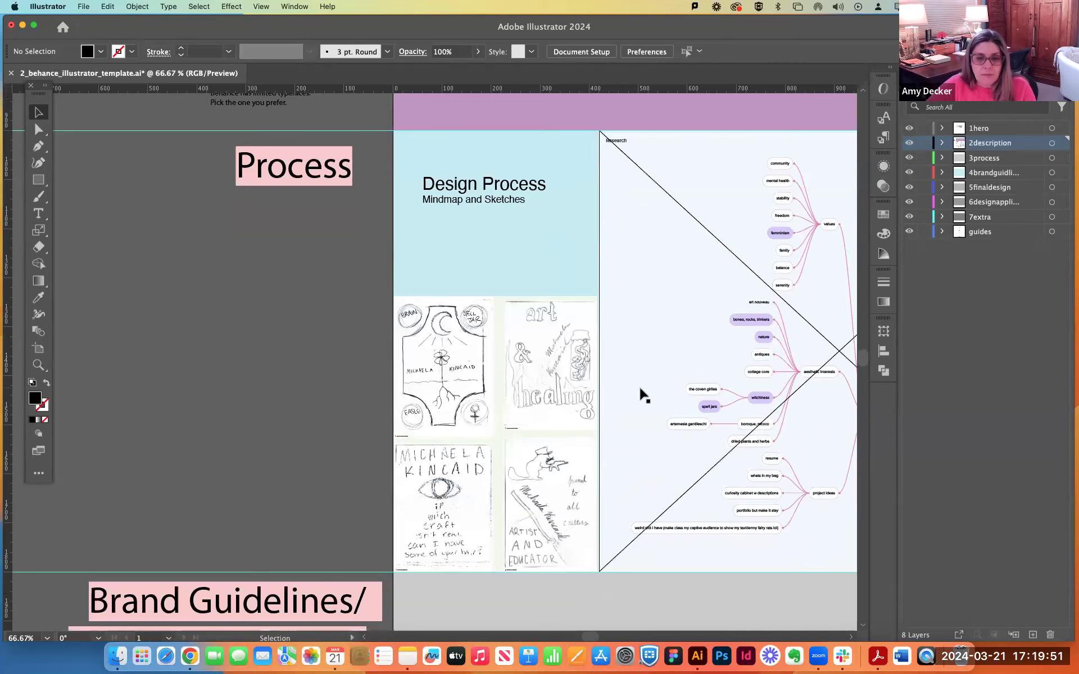
Copy the Design Process heading text box and place the copy at the top of the Brand Guidelines section.
{"action": "left_click_drag", "start_coordinate": [281, 302], "coordinate": [140, 243]}
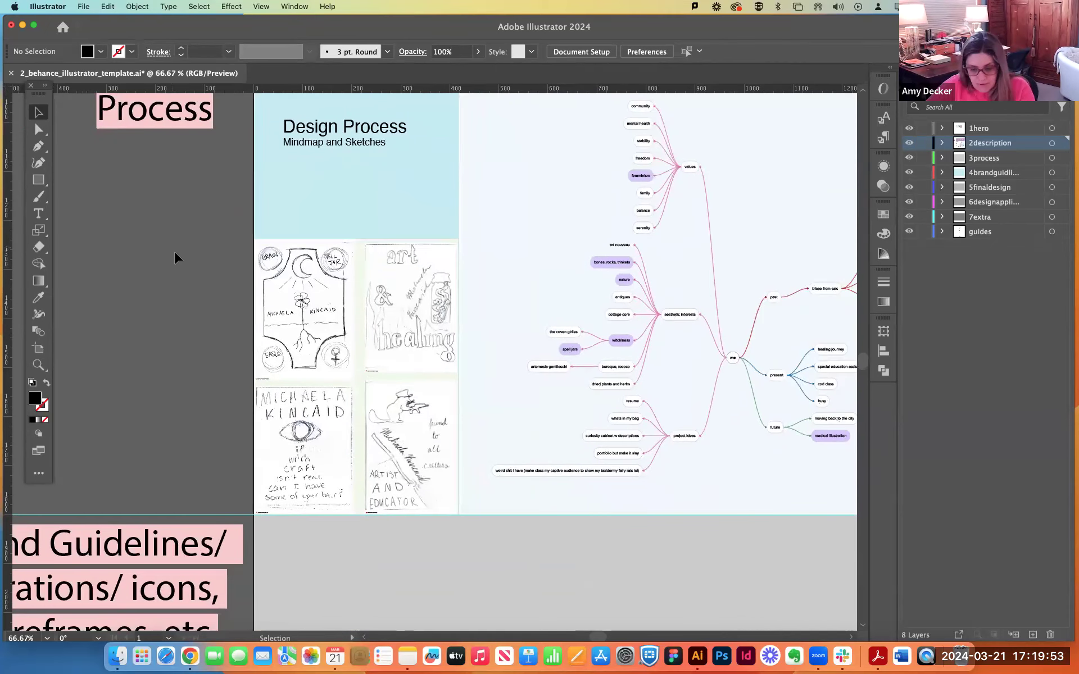
{"action": "key", "text": "super+minus"}
{"action": "mouse_move", "coordinate": [506, 470]}
{"action": "left_mouse_down"}
{"action": "mouse_move", "coordinate": [460, 356]}
{"action": "mouse_move", "coordinate": [554, 395]}
{"action": "mouse_move", "coordinate": [539, 403]}
{"action": "left_mouse_up"}
{"action": "left_click", "coordinate": [395, 126]}
{"action": "key", "text": "super+c"}
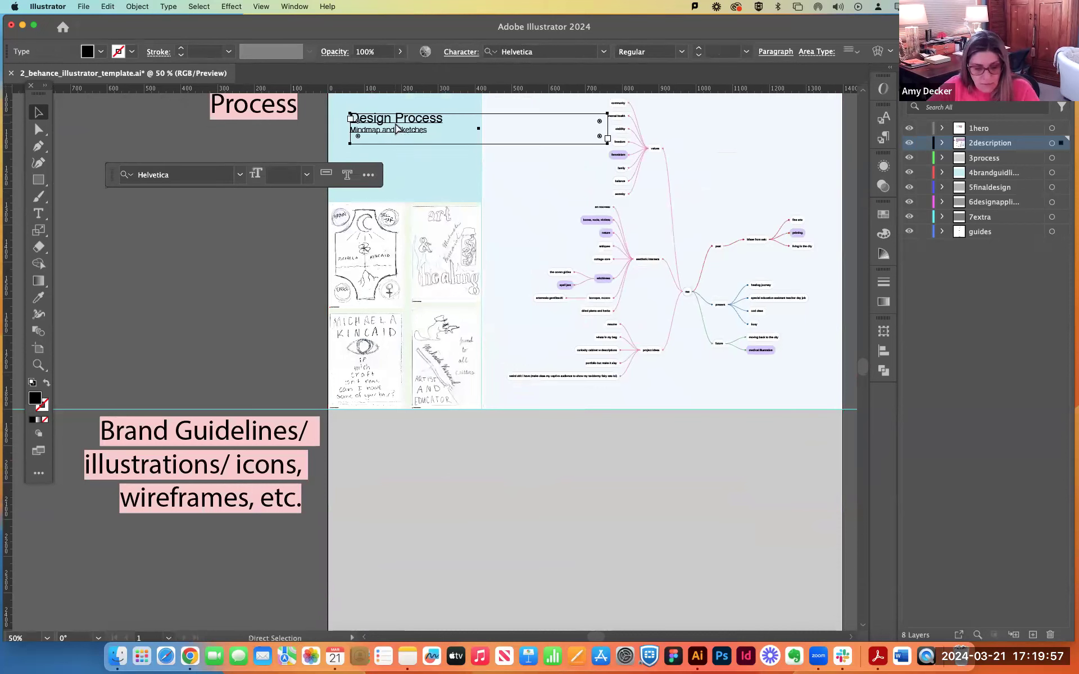
{"action": "key", "text": "super+v"}
{"action": "left_click_drag", "start_coordinate": [335, 364], "coordinate": [370, 445]}
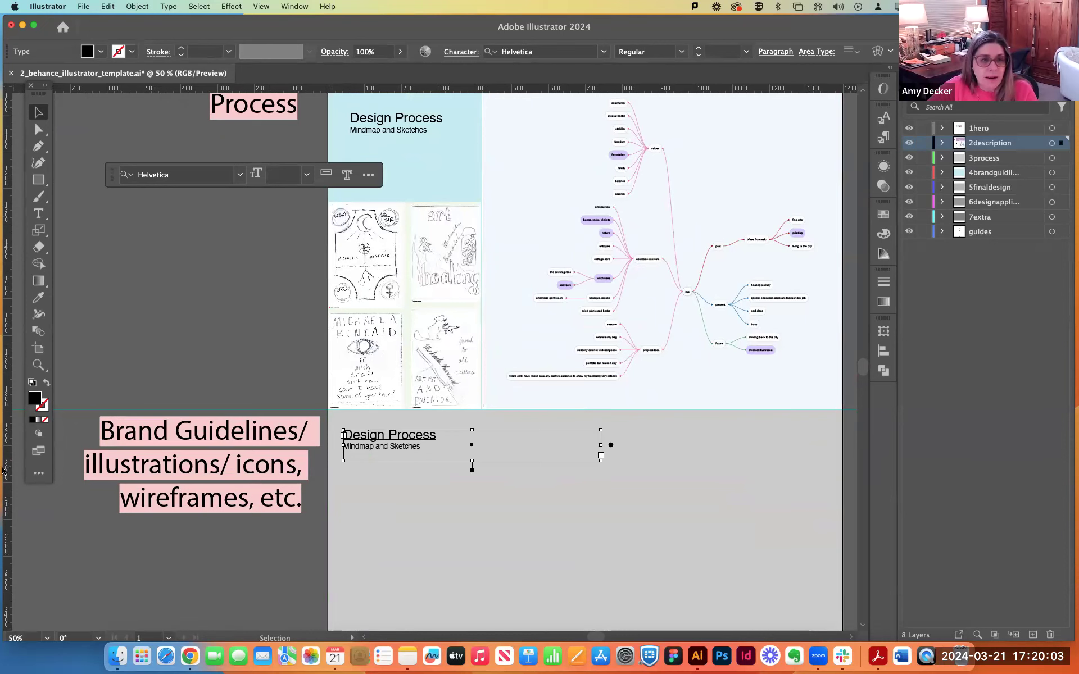
Add a vertical guide at the left edge of the Process heading and align the copied heading to it.
{"action": "key", "text": "a"}
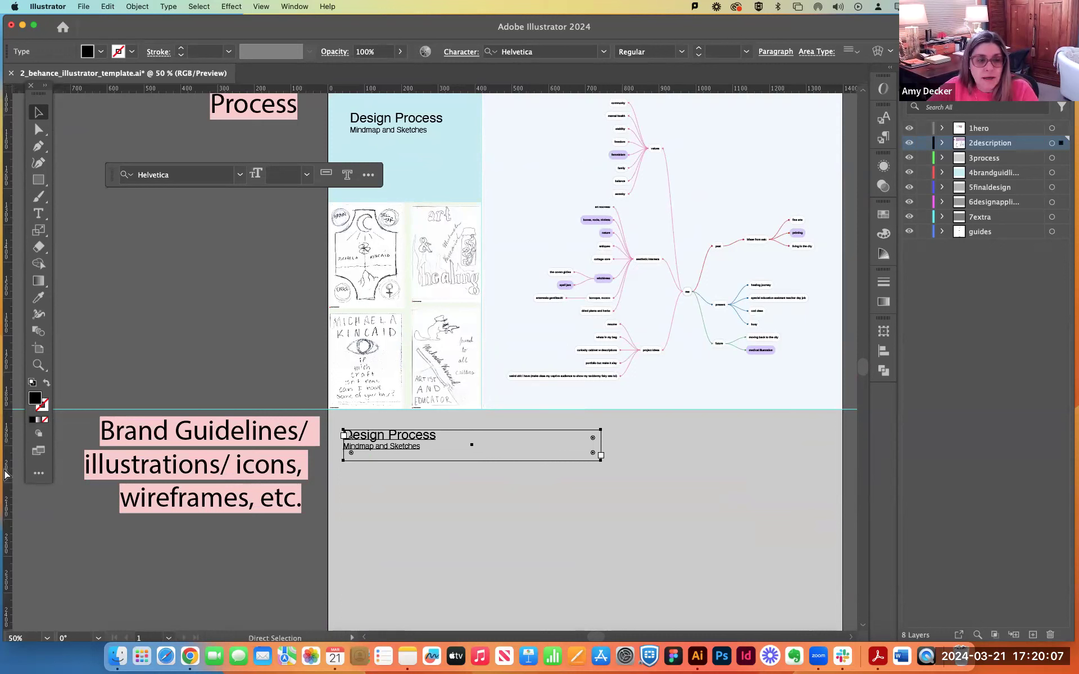
{"action": "left_click_drag", "start_coordinate": [5, 475], "coordinate": [88, 474]}
{"action": "left_click_drag", "start_coordinate": [362, 480], "coordinate": [350, 492]}
{"action": "left_click_drag", "start_coordinate": [362, 448], "coordinate": [371, 450]}
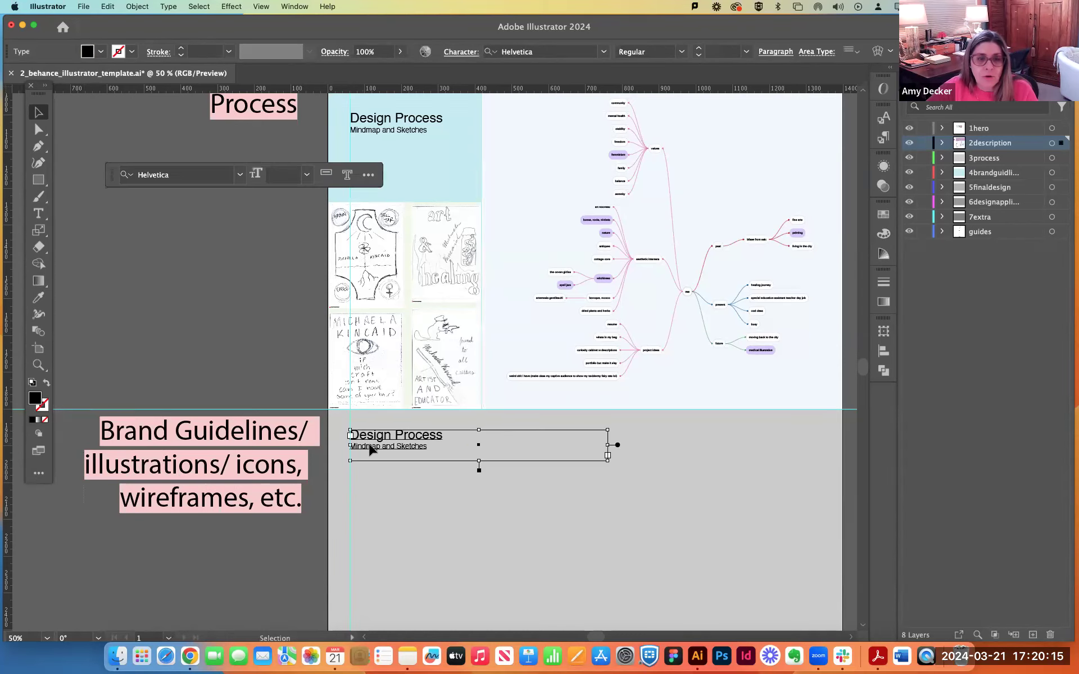
Move both Design Process headings up along the guide so each sits equally close to its section's top edge.
{"action": "scroll", "coordinate": [371, 450], "scroll_direction": "up", "scroll_amount": 2}
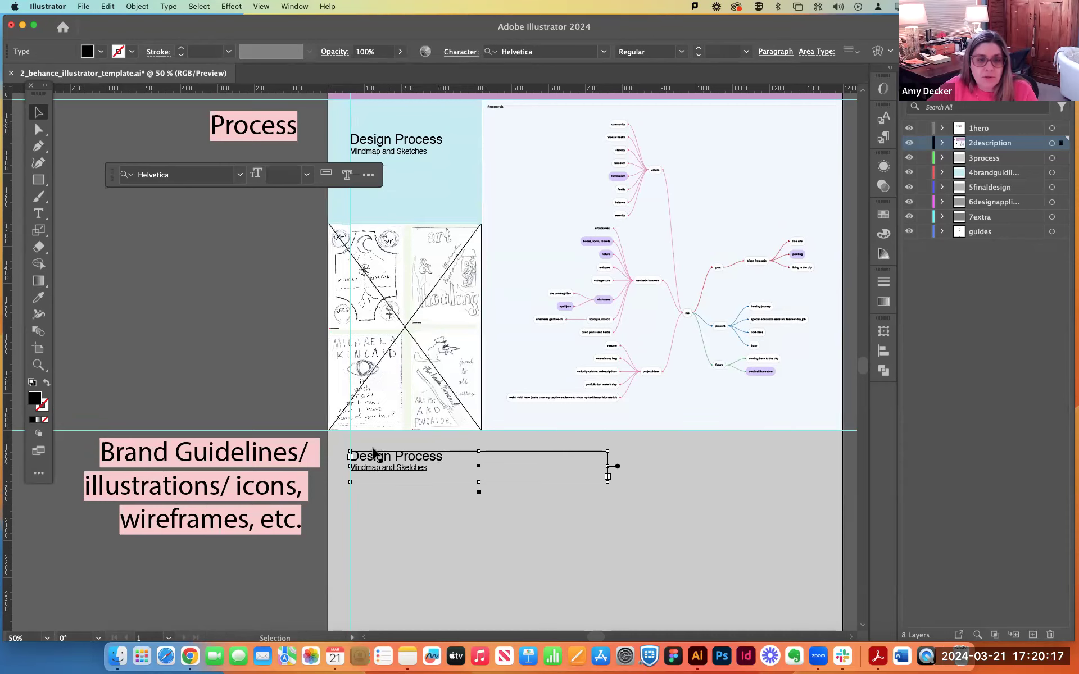
{"action": "left_click_drag", "start_coordinate": [377, 476], "coordinate": [378, 473]}
{"action": "left_click_drag", "start_coordinate": [386, 149], "coordinate": [386, 135]}
{"action": "scroll", "coordinate": [461, 242], "scroll_direction": "up", "scroll_amount": 5}
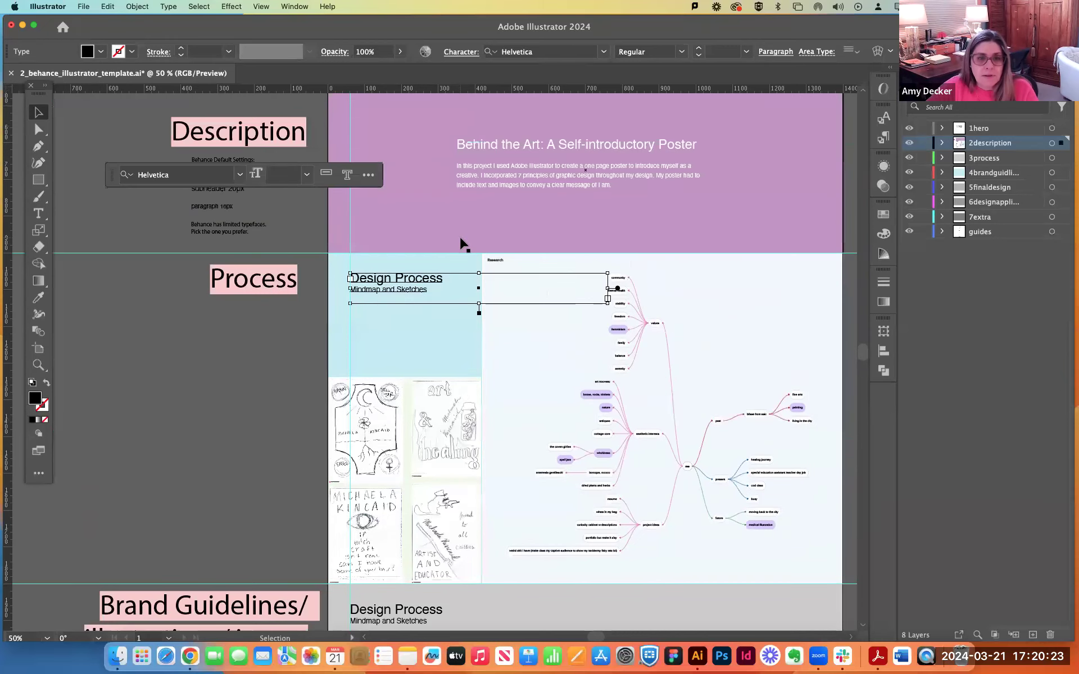
{"action": "scroll", "coordinate": [462, 243], "scroll_direction": "up", "scroll_amount": 2}
{"action": "scroll", "coordinate": [462, 242], "scroll_direction": "down", "scroll_amount": 5}
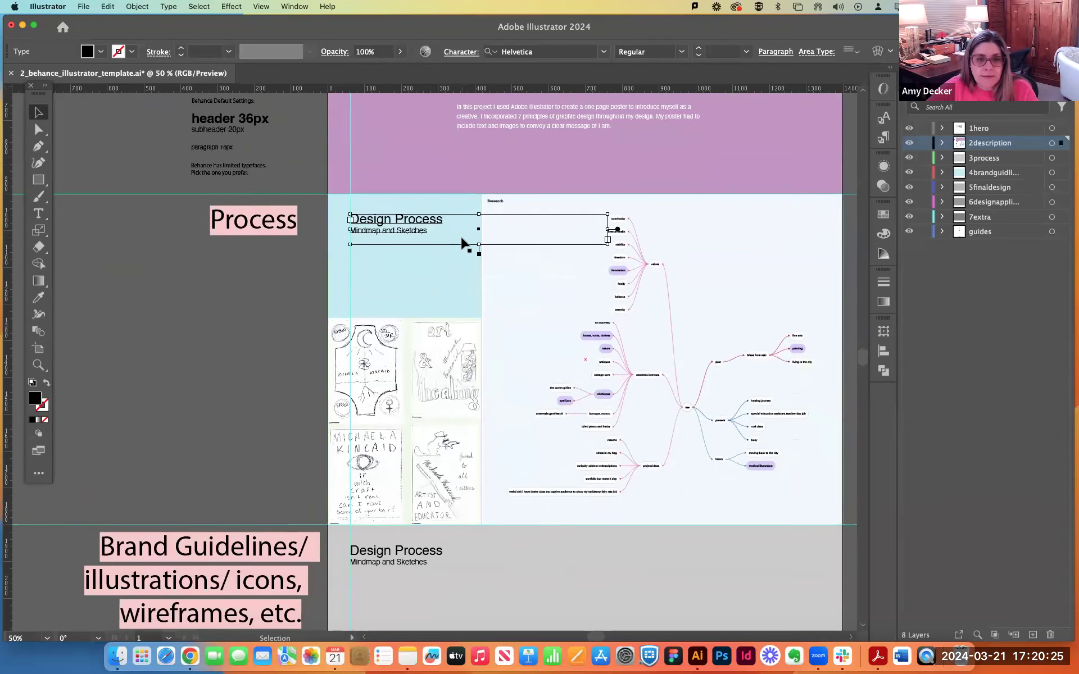
Change the copied heading's subheading in the Brand Guidelines section to "Refined Sketches".
{"action": "scroll", "coordinate": [462, 242], "scroll_direction": "down", "scroll_amount": 4}
{"action": "key", "text": "t"}
{"action": "left_click", "coordinate": [399, 453]}
{"action": "triple_click", "coordinate": [398, 453]}
{"action": "left_click_drag", "start_coordinate": [396, 454], "coordinate": [311, 451]}
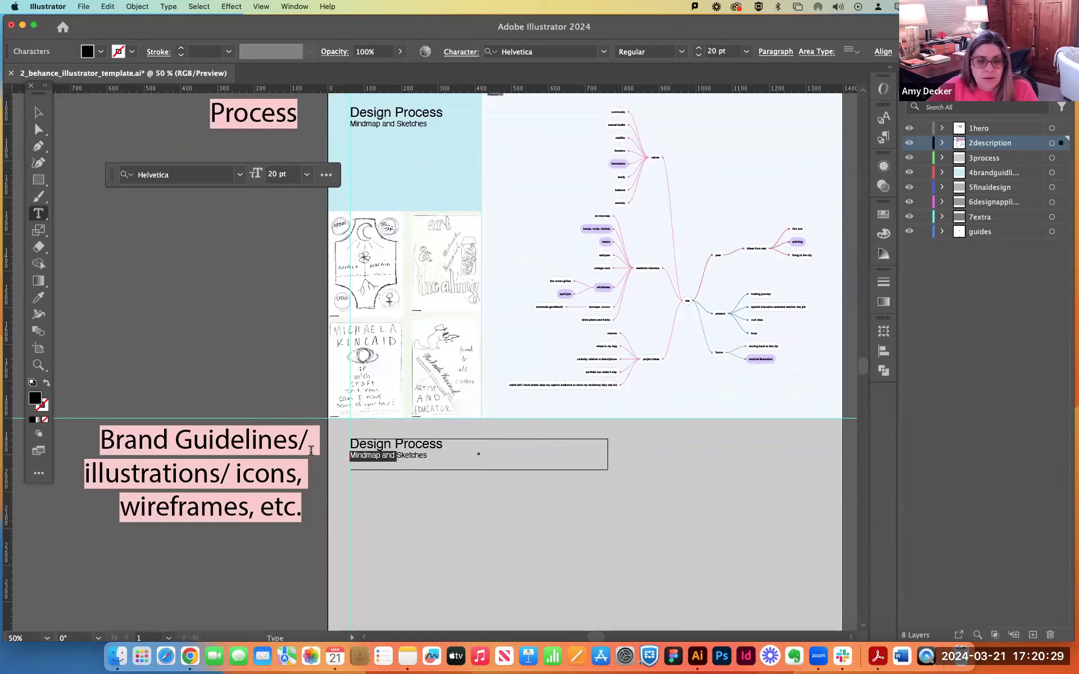
{"action": "type", "text": "Refined"}
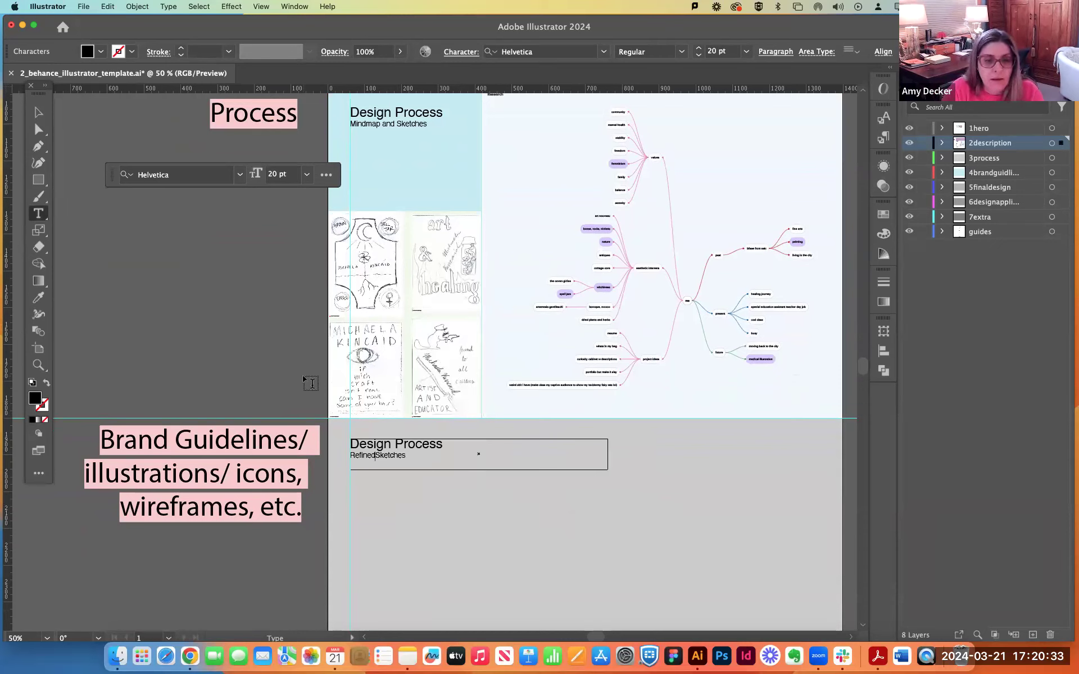
Insert a blank line between the heading and subheading in both Design Process text boxes.
{"action": "left_click", "coordinate": [349, 124]}
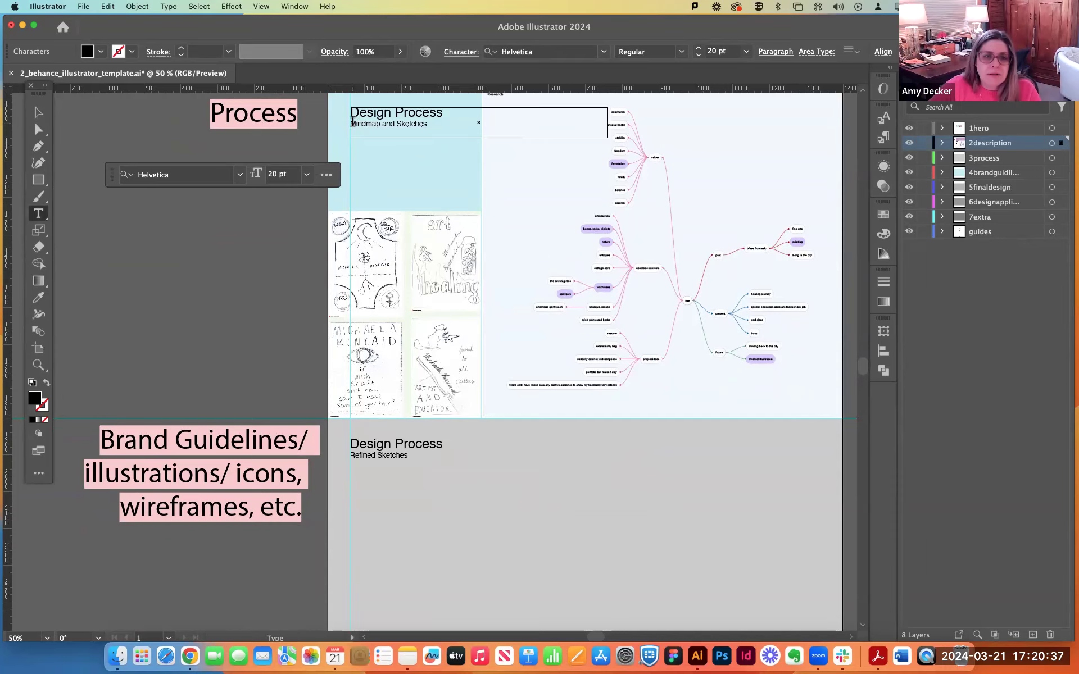
{"action": "key", "text": "Return"}
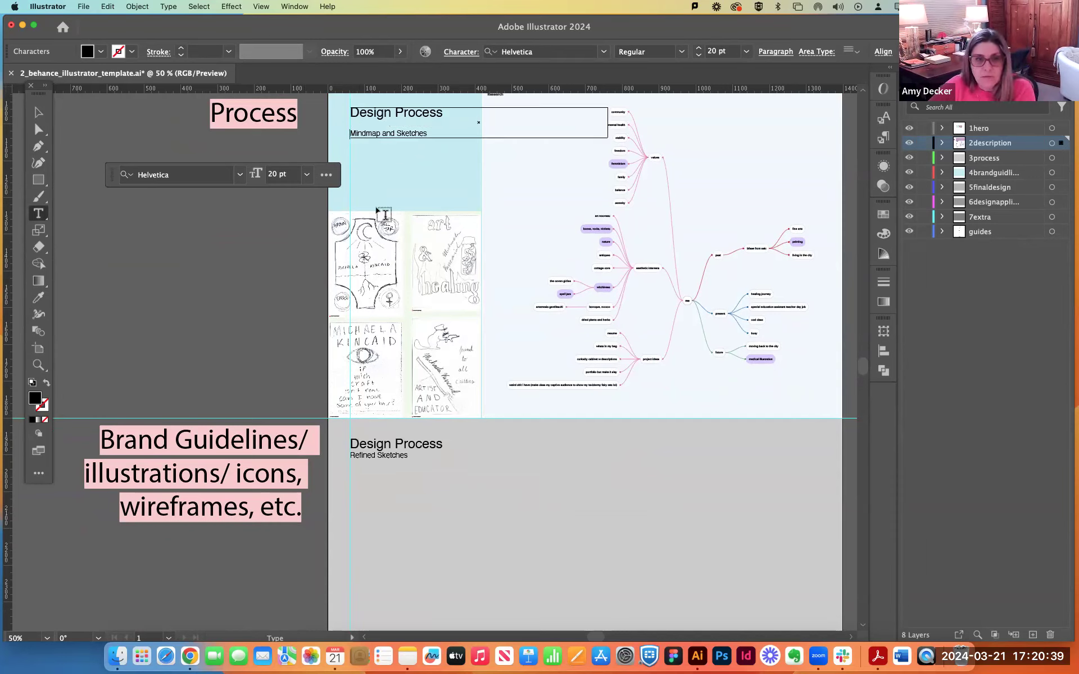
{"action": "left_click", "coordinate": [353, 453]}
{"action": "key", "text": "Return"}
{"action": "left_click", "coordinate": [297, 462]}
{"action": "left_click", "coordinate": [661, 360]}
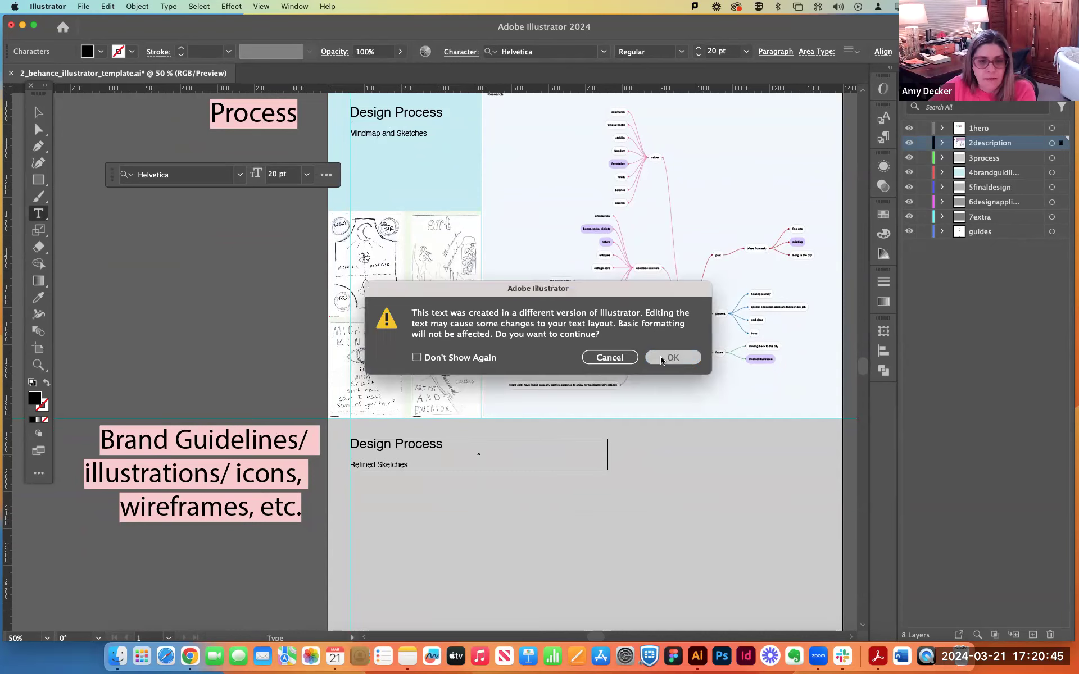
{"action": "left_click", "coordinate": [197, 345]}
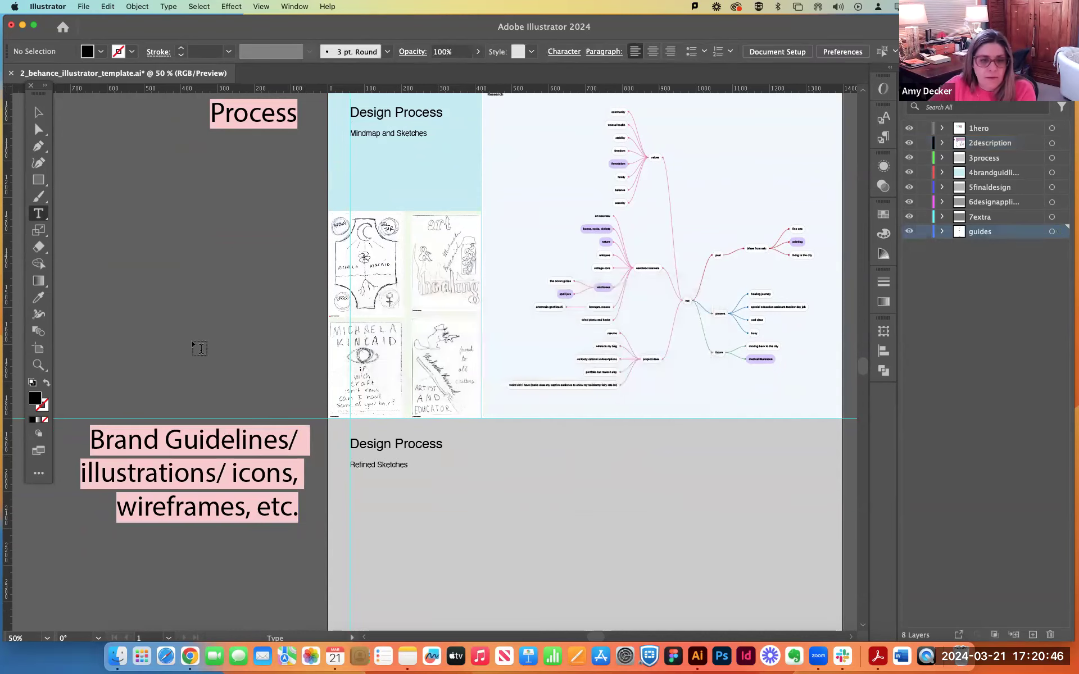
{"action": "left_click", "coordinate": [36, 106]}
{"action": "scroll", "coordinate": [486, 306], "scroll_direction": "down", "scroll_amount": 2}
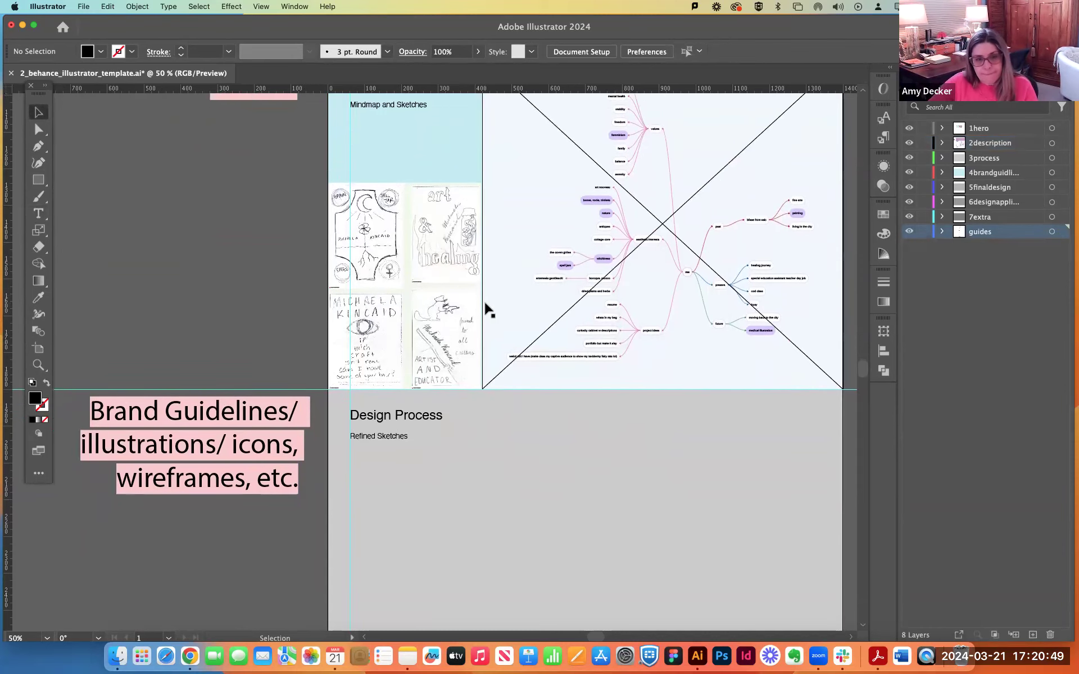
{"action": "scroll", "coordinate": [487, 306], "scroll_direction": "down", "scroll_amount": 2}
{"action": "key", "text": "super+minus"}
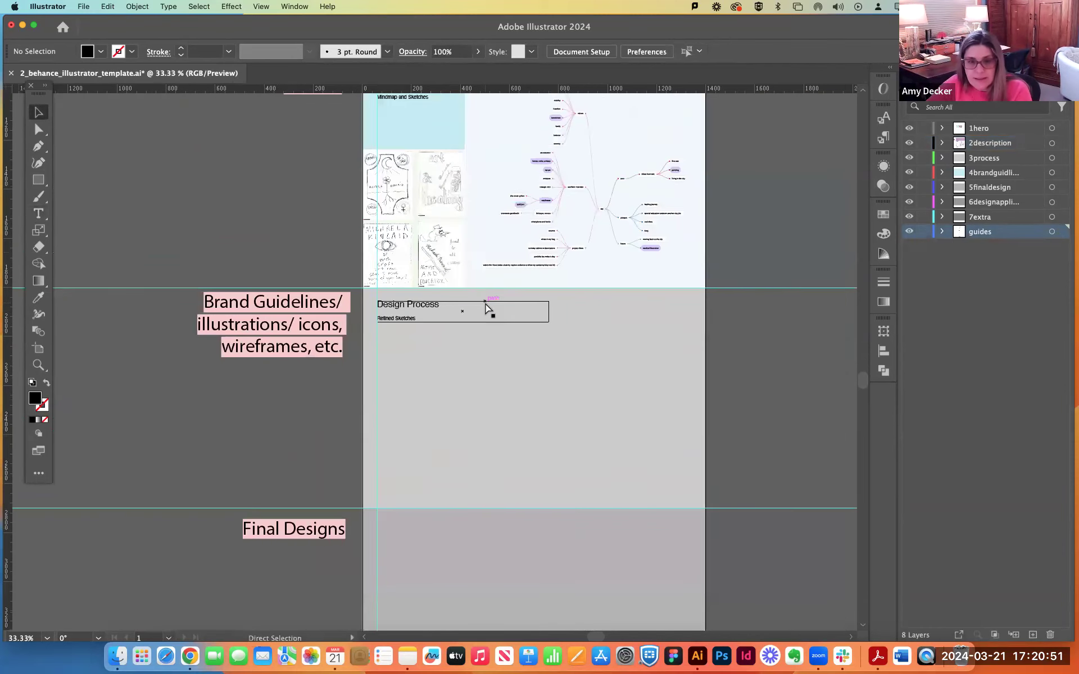
{"action": "key", "text": "super+minus"}
{"action": "scroll", "coordinate": [665, 365], "scroll_direction": "up", "scroll_amount": 5}
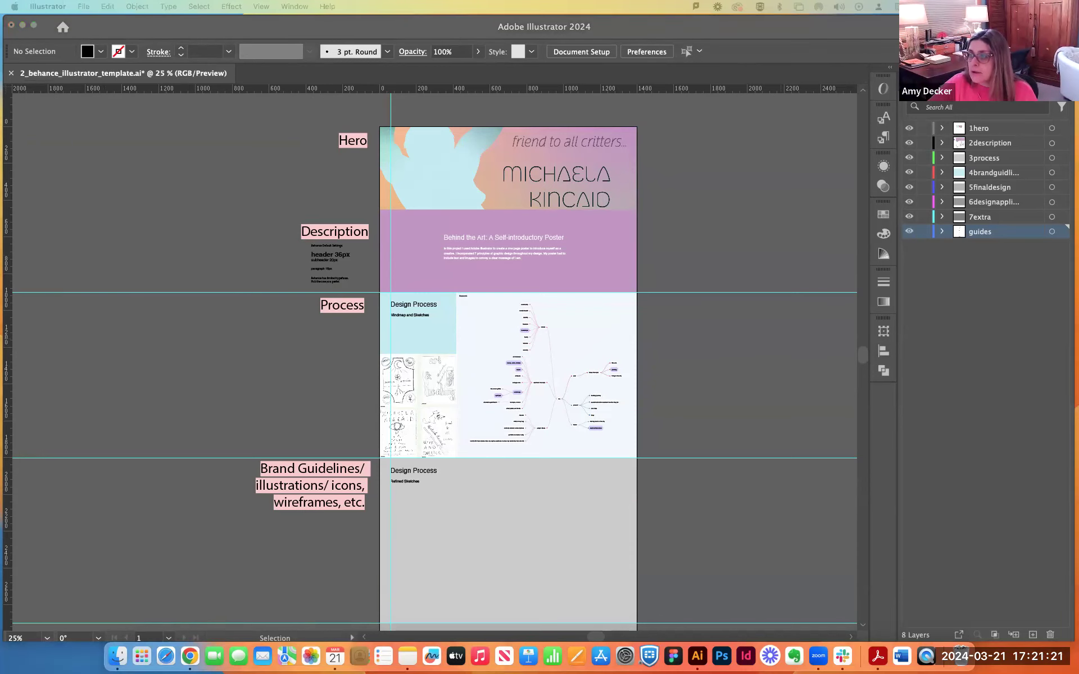
Look over the template files in the shared Behance folder in Google Drive, and return to the Illustrator document.
{"action": "left_click_drag", "start_coordinate": [1078, 50], "coordinate": [132, 21]}
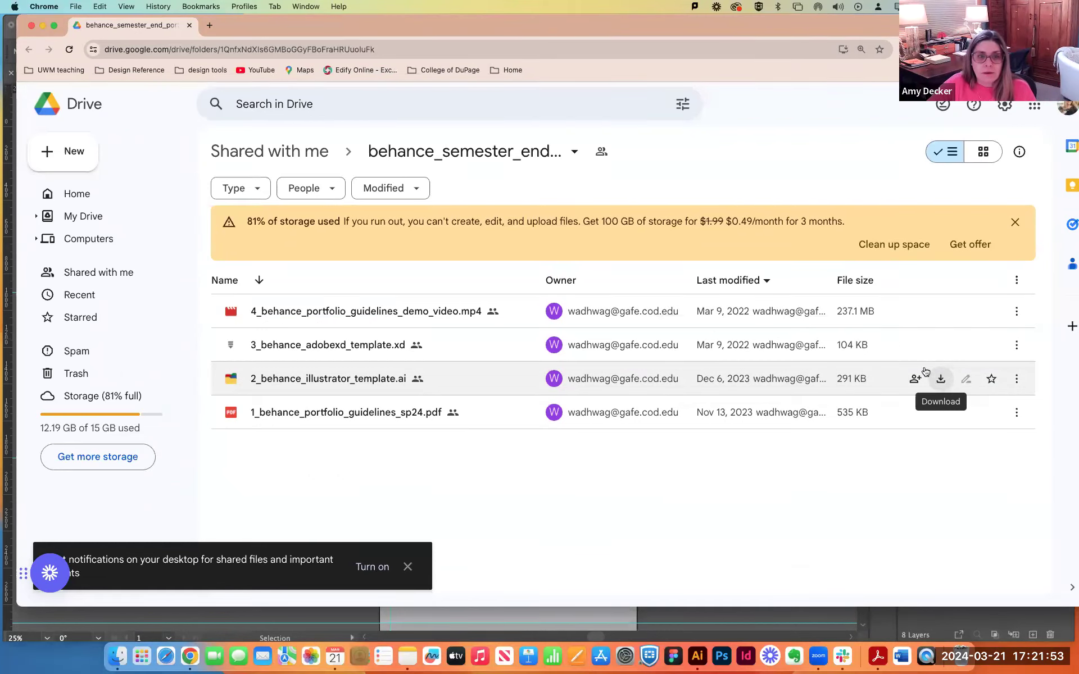
{"action": "left_click_drag", "start_coordinate": [285, 30], "coordinate": [1078, 34]}
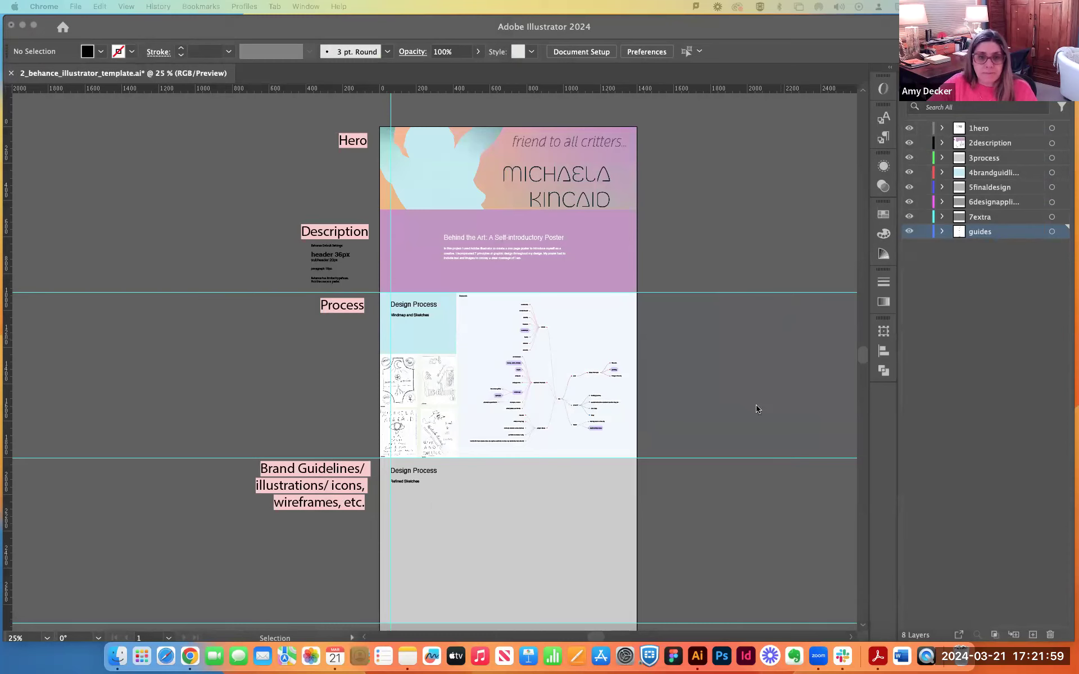
{"action": "left_click", "coordinate": [776, 385]}
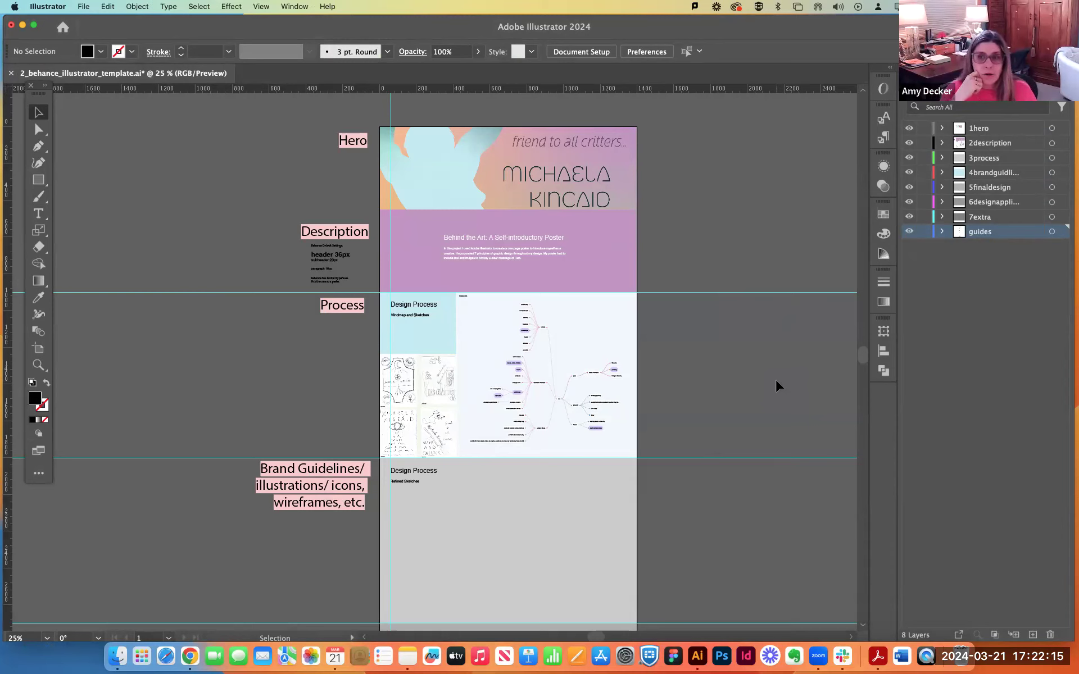
Undock the Layers panel, place it beside the artboard and select the 2description layer.
{"action": "left_click_drag", "start_coordinate": [927, 81], "coordinate": [721, 142]}
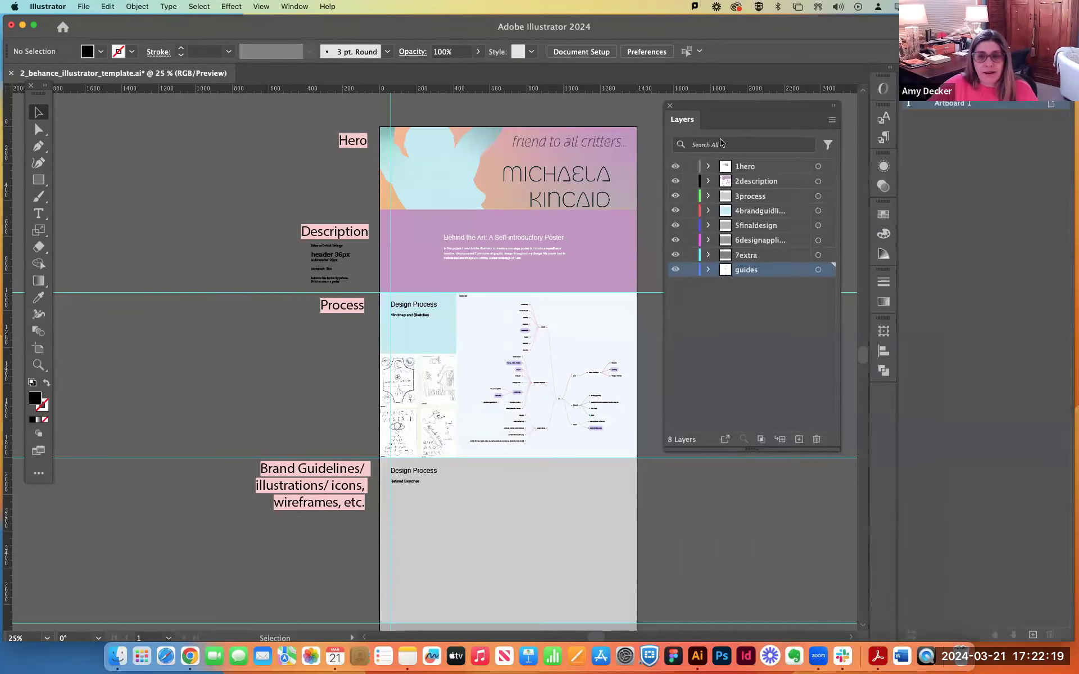
{"action": "left_click", "coordinate": [748, 168]}
{"action": "left_click", "coordinate": [755, 182]}
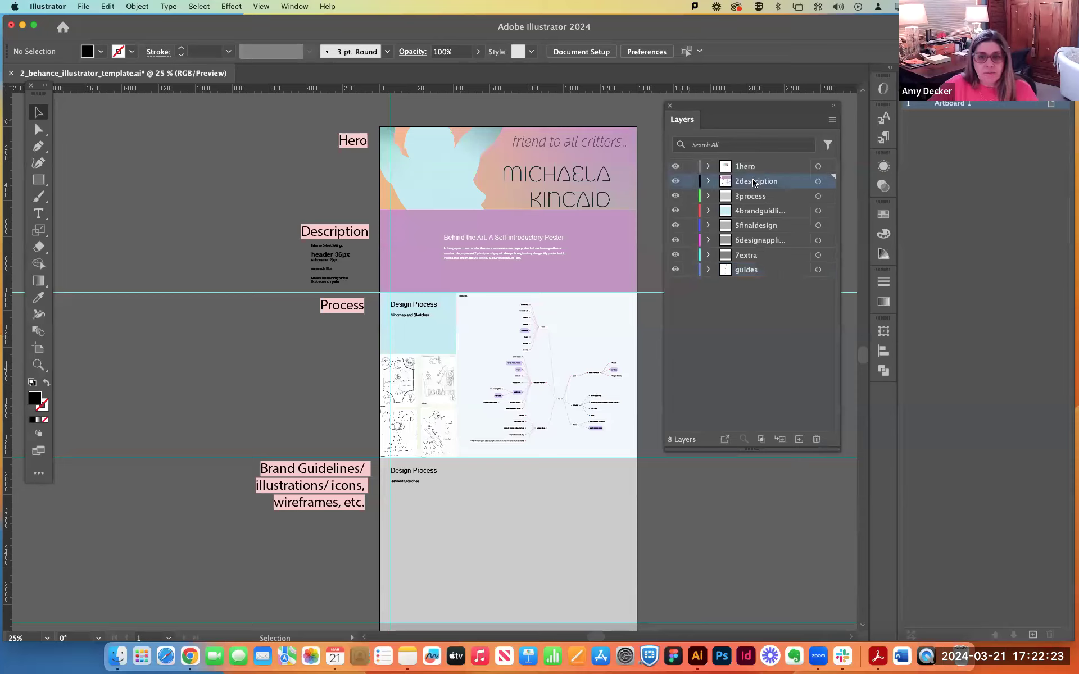
Move the mind map, the sketches image and their Design Process heading from the 2description layer to the 3process layer.
{"action": "left_click", "coordinate": [758, 196]}
{"action": "left_click", "coordinate": [756, 182]}
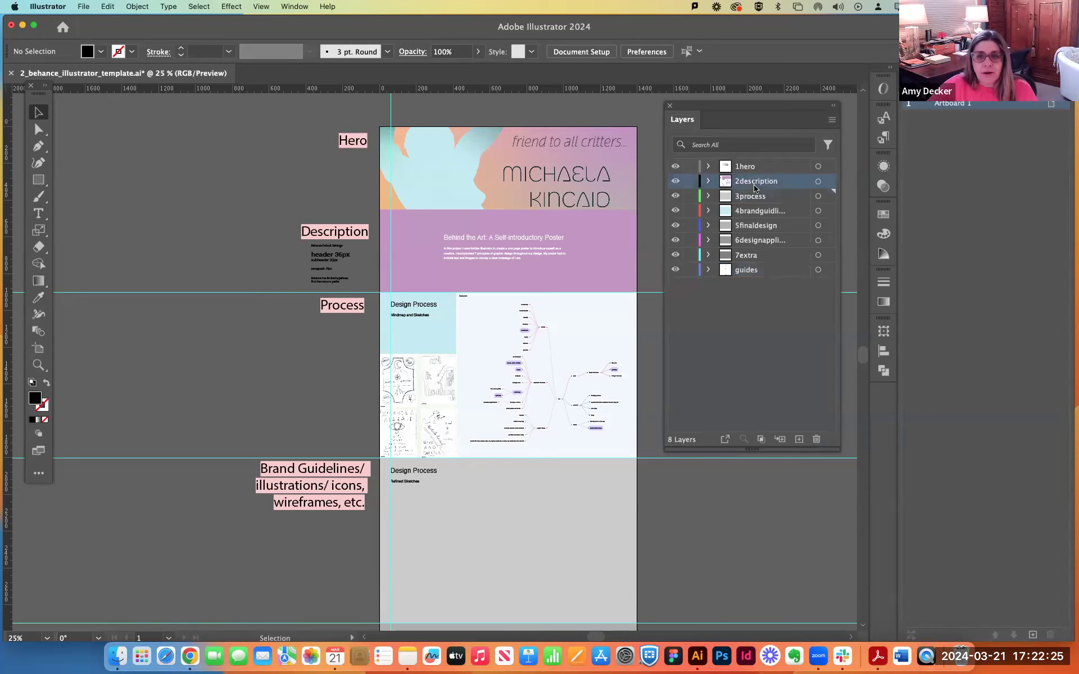
{"action": "left_click", "coordinate": [519, 353]}
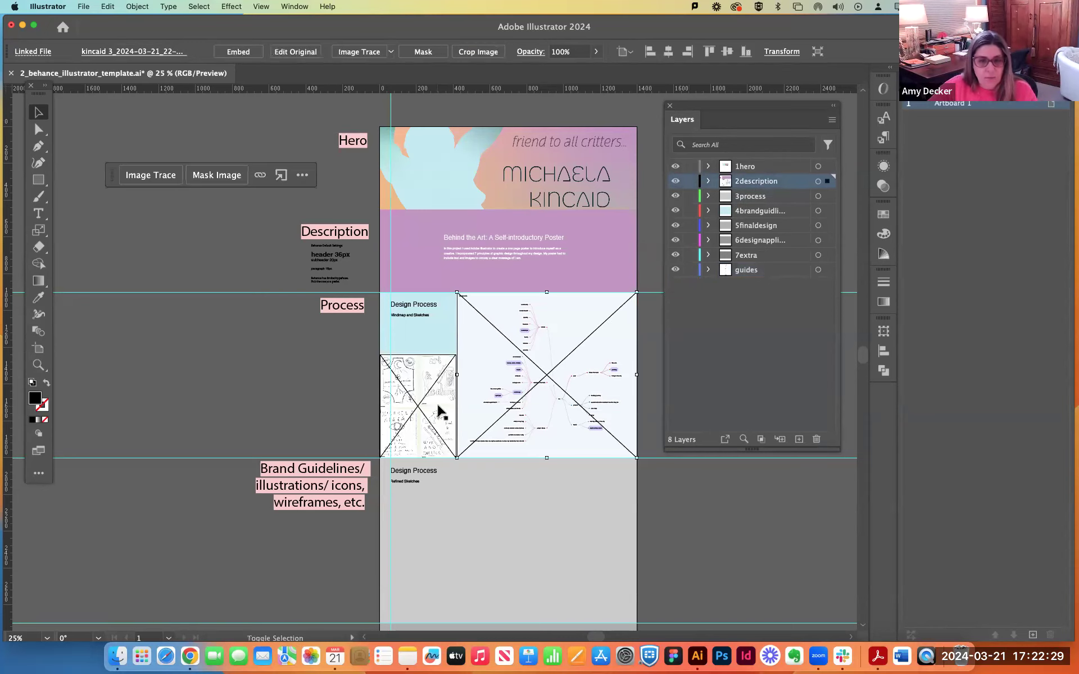
{"action": "left_click", "coordinate": [438, 413], "text": "shift"}
{"action": "left_click", "coordinate": [414, 309], "text": "shift"}
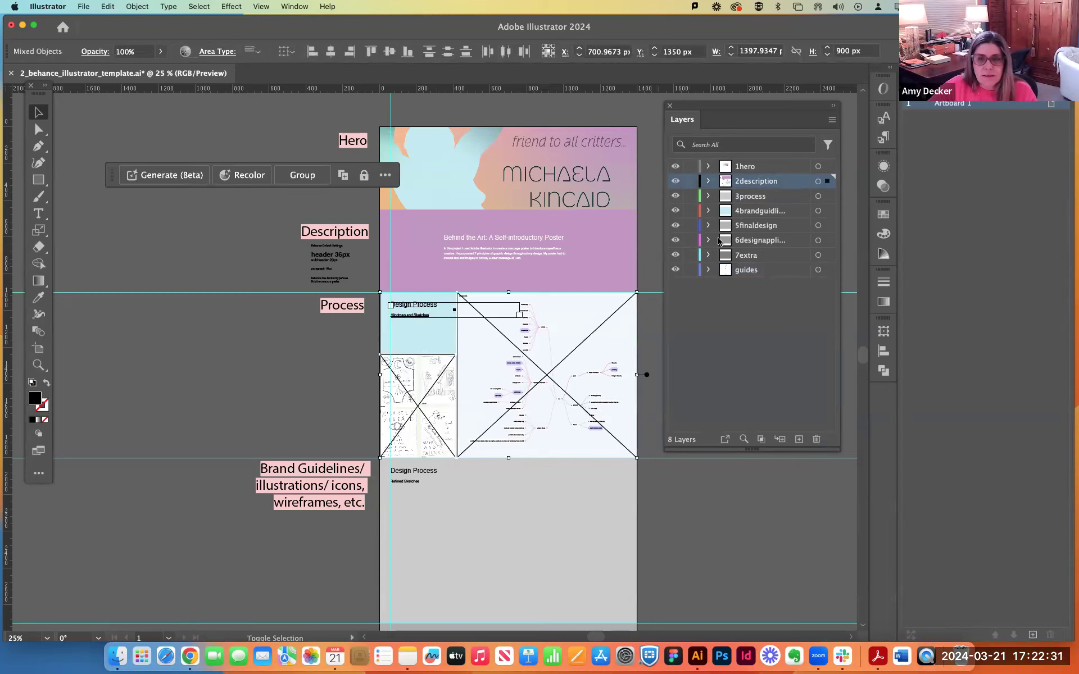
{"action": "left_click_drag", "start_coordinate": [827, 181], "coordinate": [829, 204]}
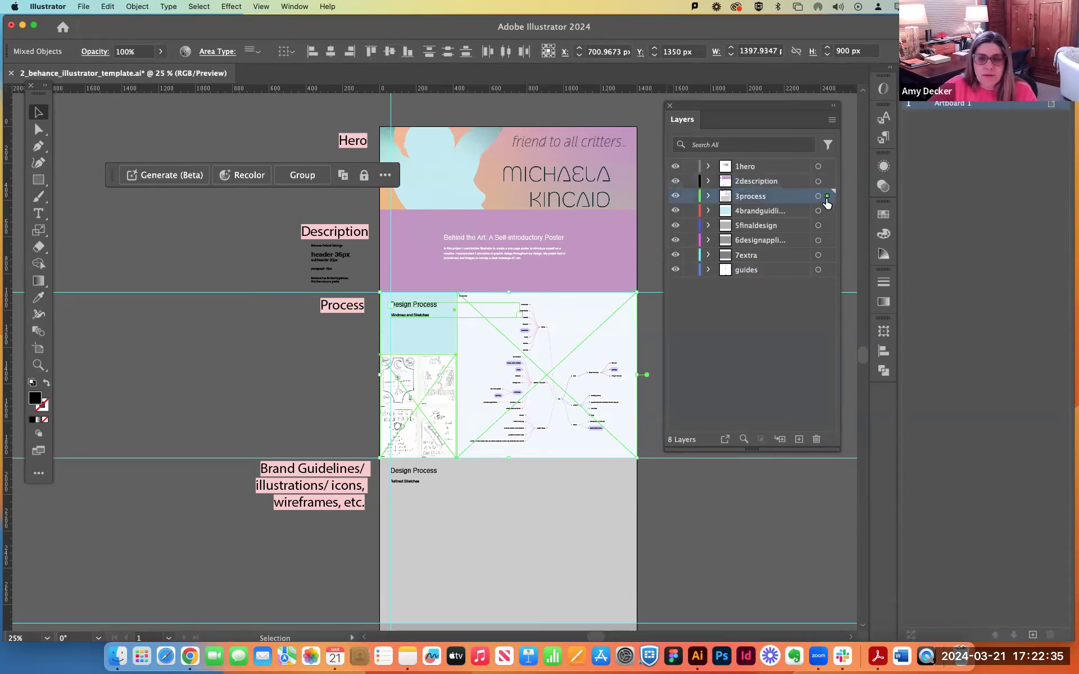
Lock the 1hero, 2description and 3process layers, and make the brand guidelines layer active.
{"action": "left_click", "coordinate": [690, 166]}
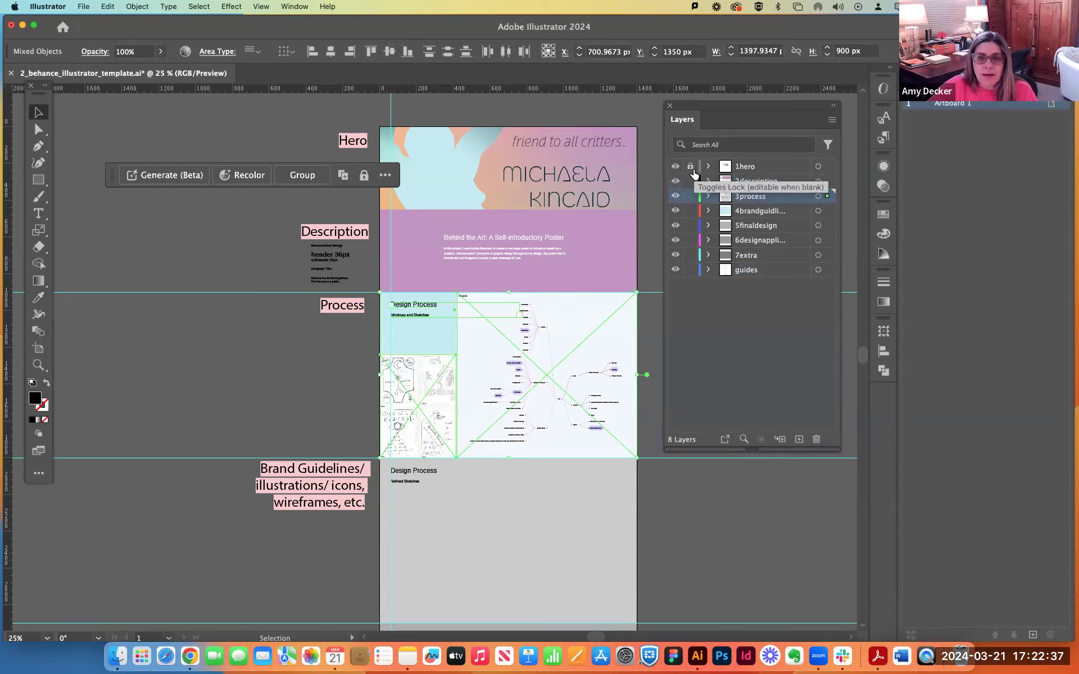
{"action": "left_click", "coordinate": [690, 181]}
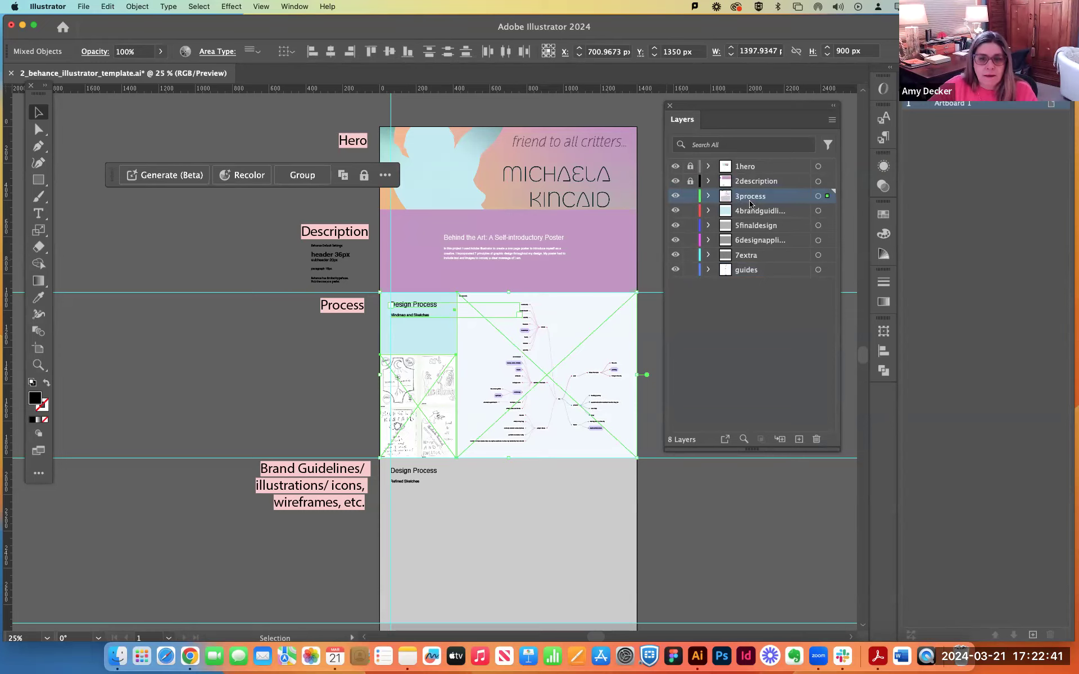
{"action": "left_click", "coordinate": [690, 196]}
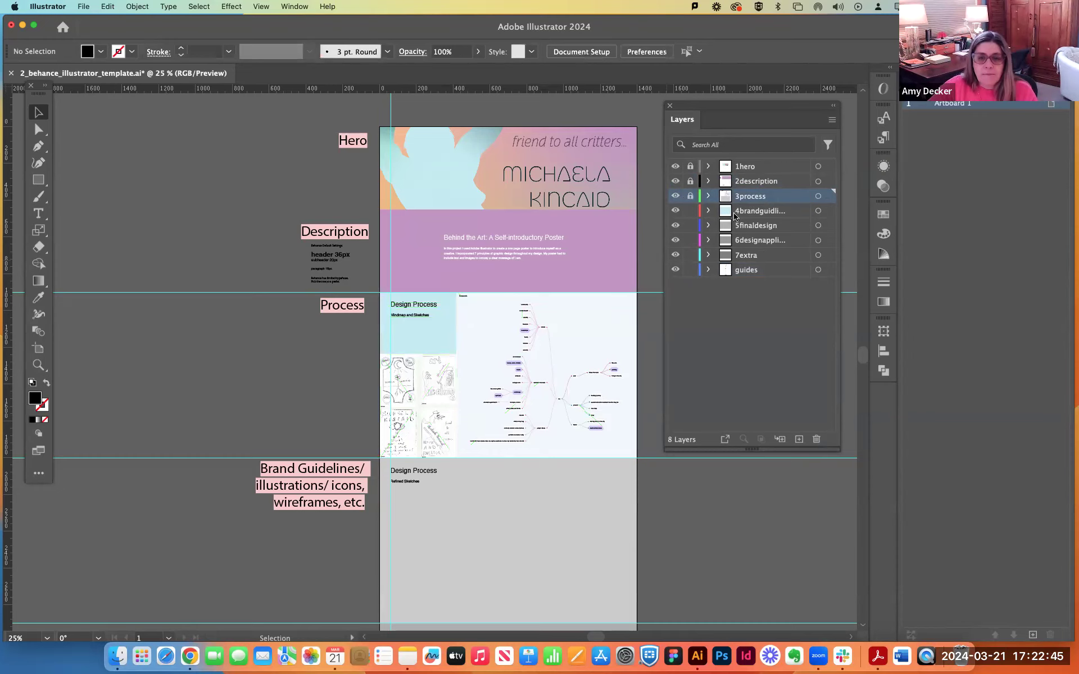
{"action": "left_click", "coordinate": [762, 211]}
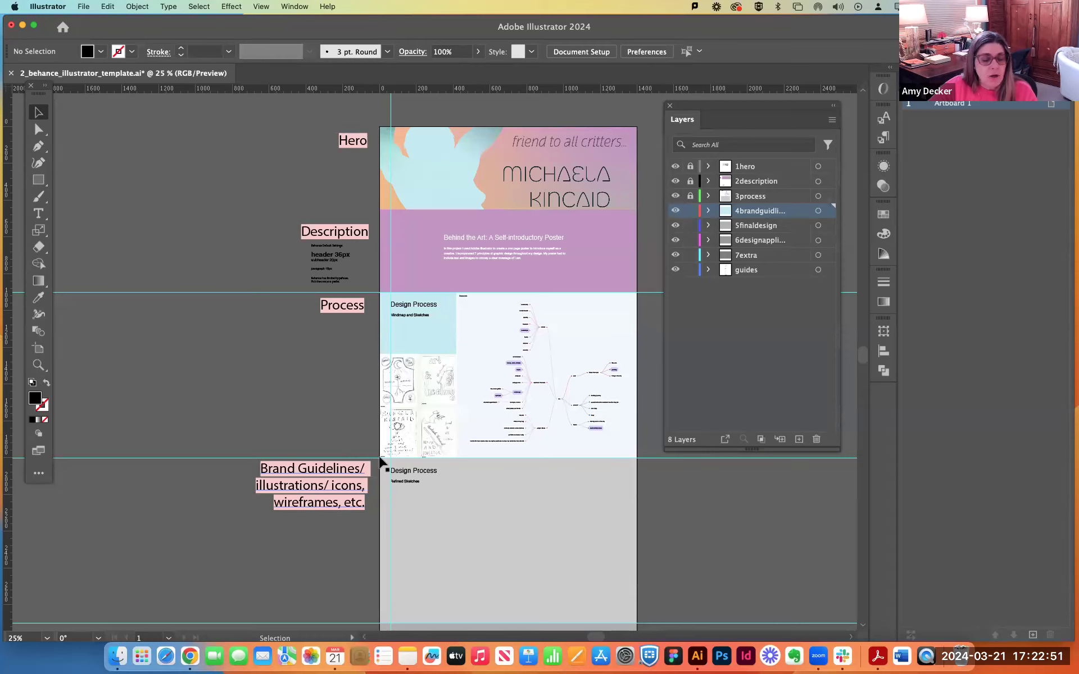
{"action": "scroll", "coordinate": [504, 436], "scroll_direction": "down", "scroll_amount": 2}
{"action": "scroll", "coordinate": [501, 436], "scroll_direction": "down", "scroll_amount": 1}
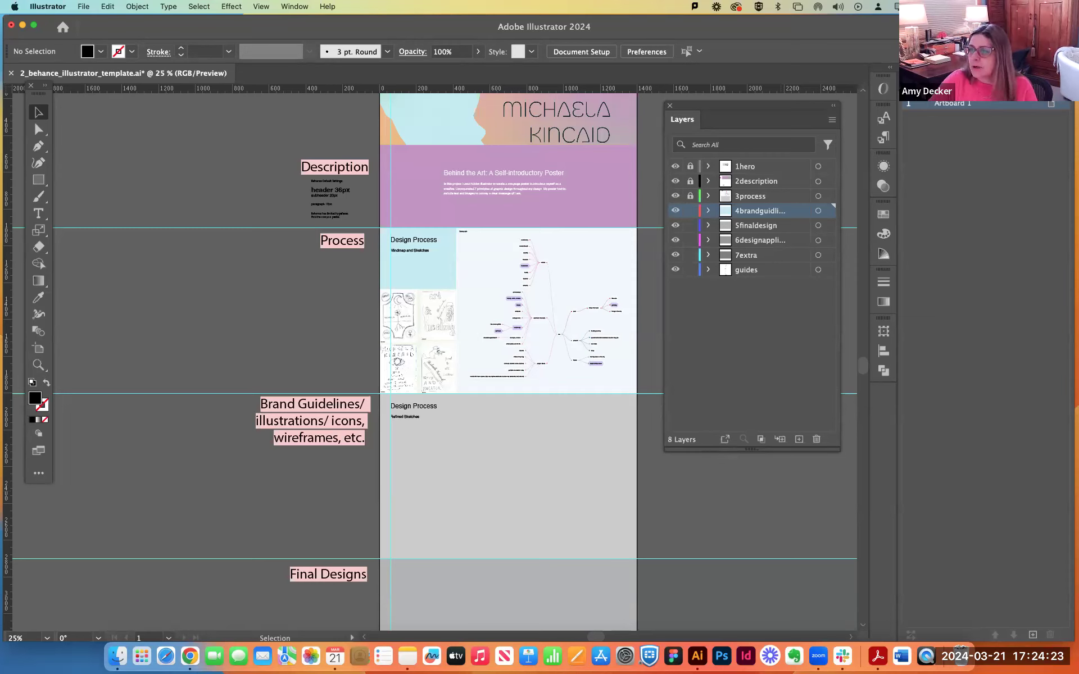
{"action": "key", "text": "super+Tab"}
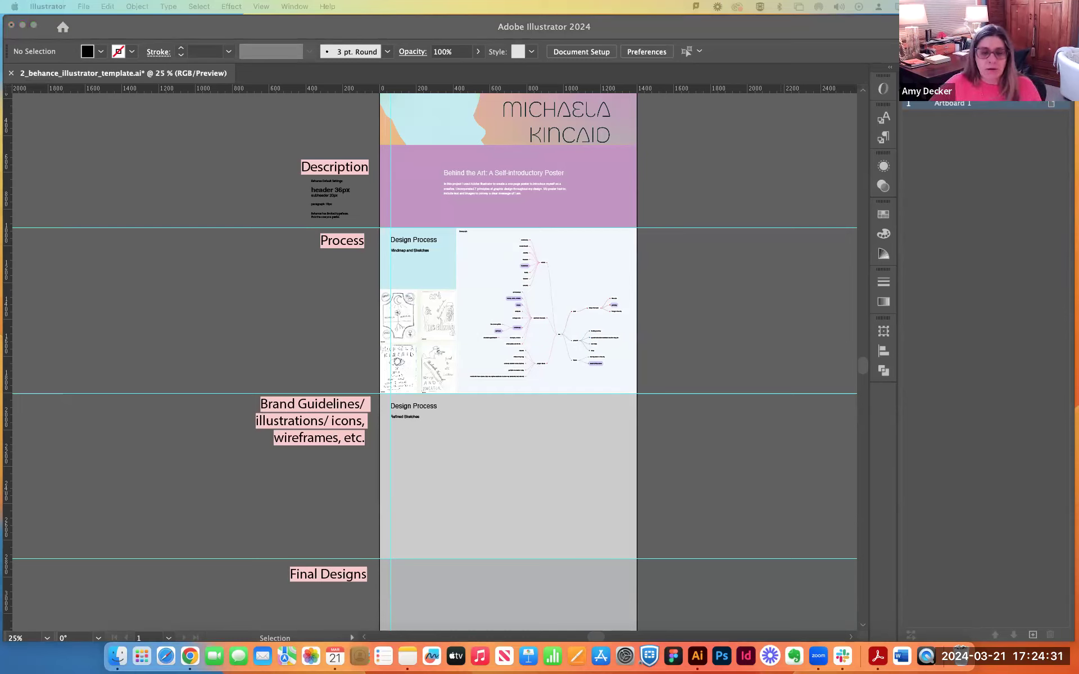
{"action": "left_click", "coordinate": [778, 288]}
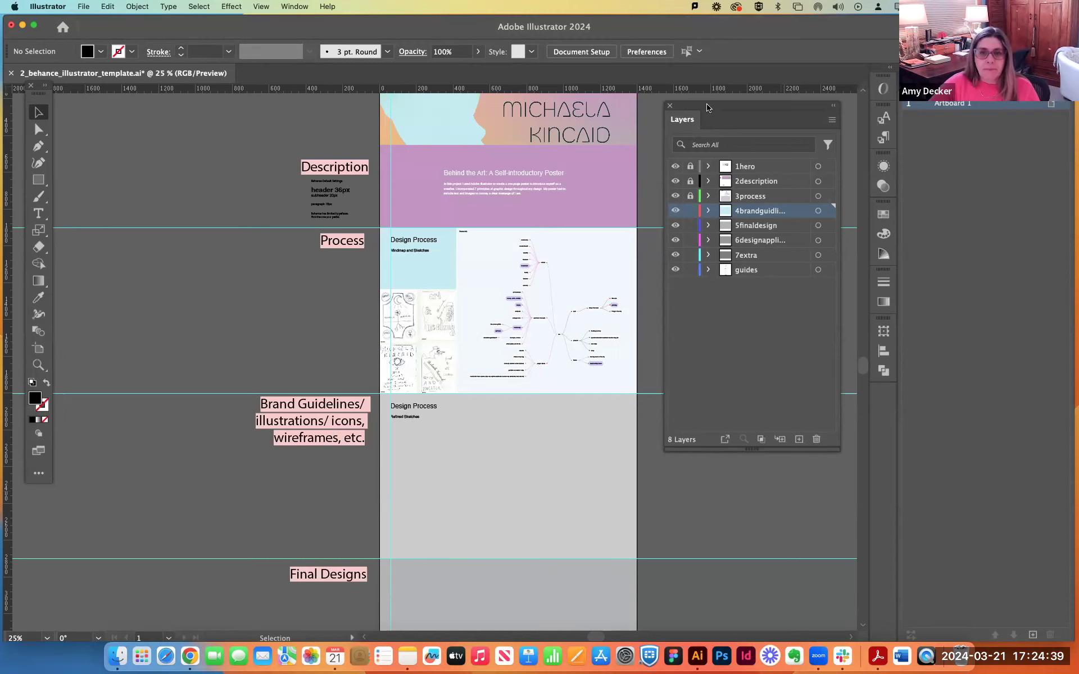
Shift the floating Layers panel slightly away from the artboard and keep the brand guidelines layer active.
{"action": "left_click_drag", "start_coordinate": [710, 107], "coordinate": [723, 101]}
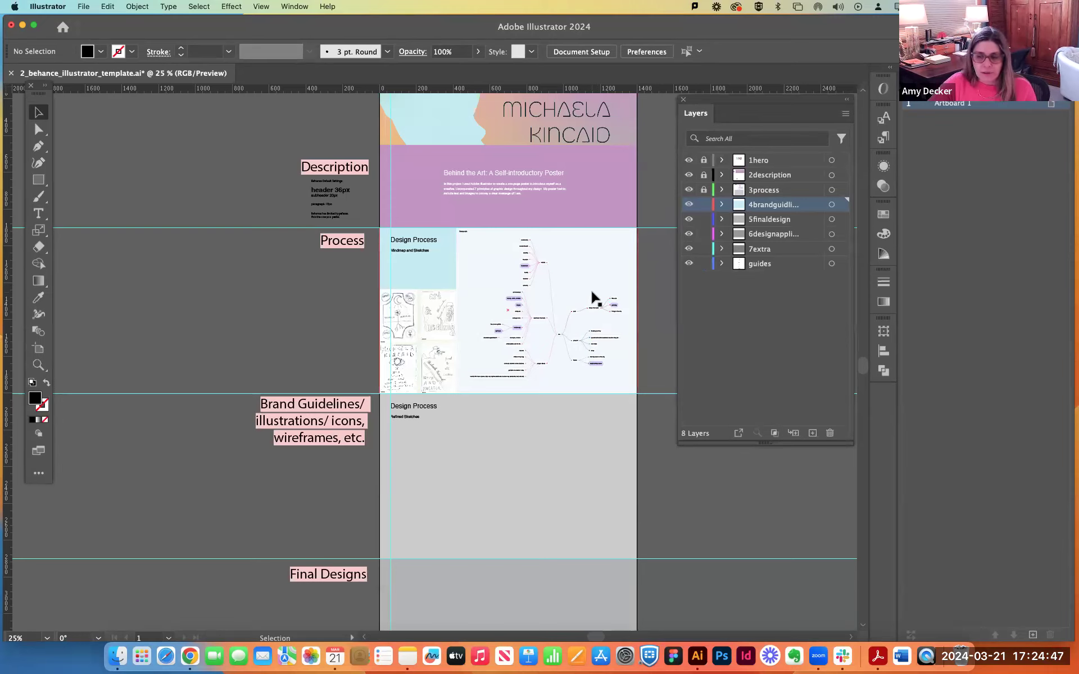
{"action": "scroll", "coordinate": [593, 298], "scroll_direction": "up", "scroll_amount": 1}
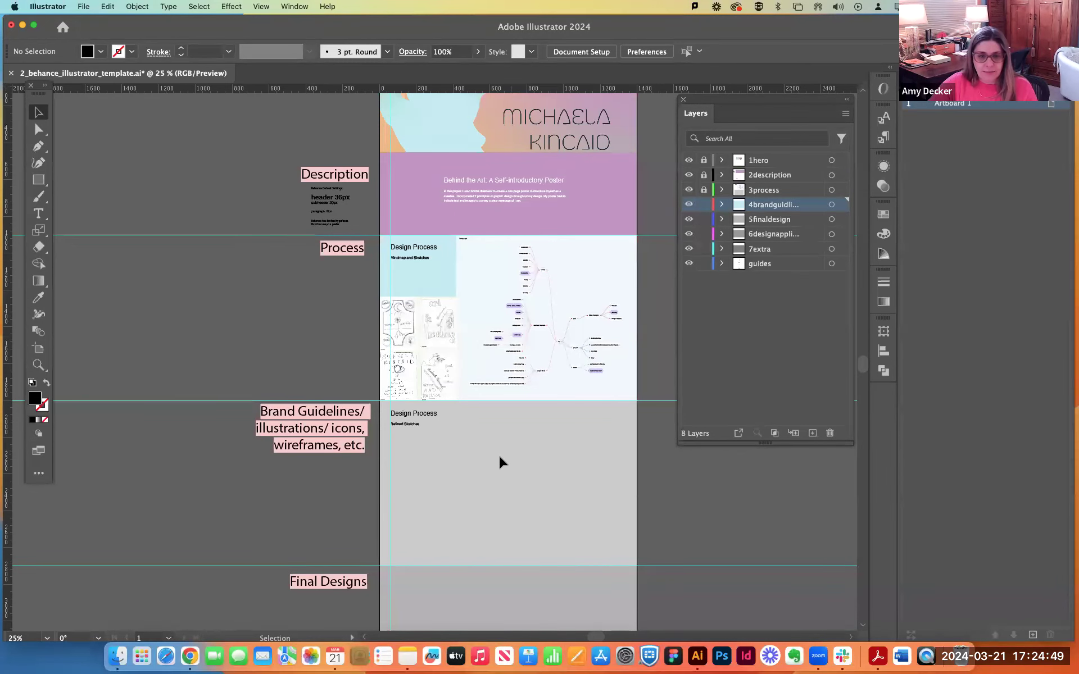
{"action": "left_click", "coordinate": [771, 219]}
{"action": "left_click", "coordinate": [765, 192]}
{"action": "left_click", "coordinate": [764, 207]}
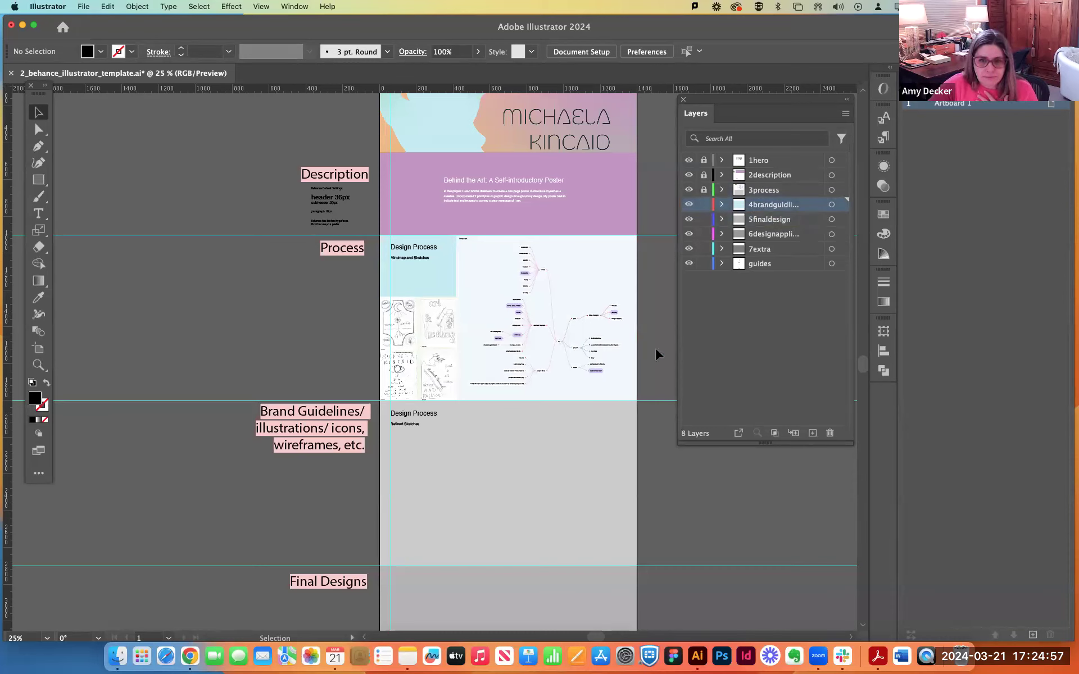
Unlock the 3process layer and move the grey background rectangle of the Brand Guidelines section to the brand guidelines layer.
{"action": "left_click", "coordinate": [704, 189]}
{"action": "left_click", "coordinate": [620, 485]}
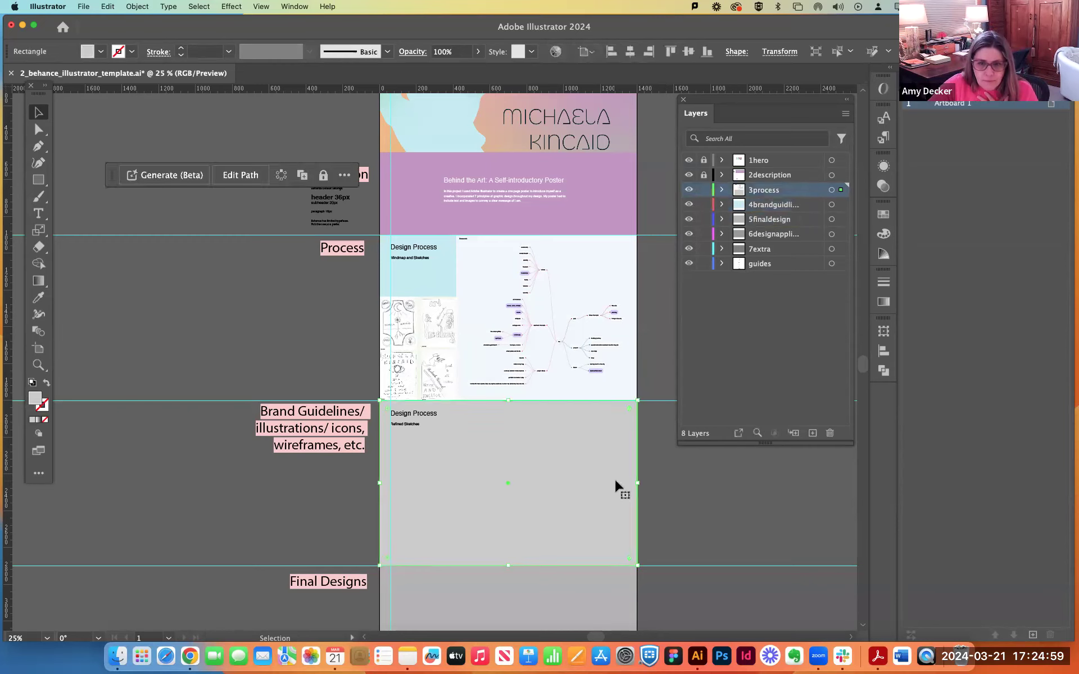
{"action": "left_click_drag", "start_coordinate": [841, 192], "coordinate": [841, 205]}
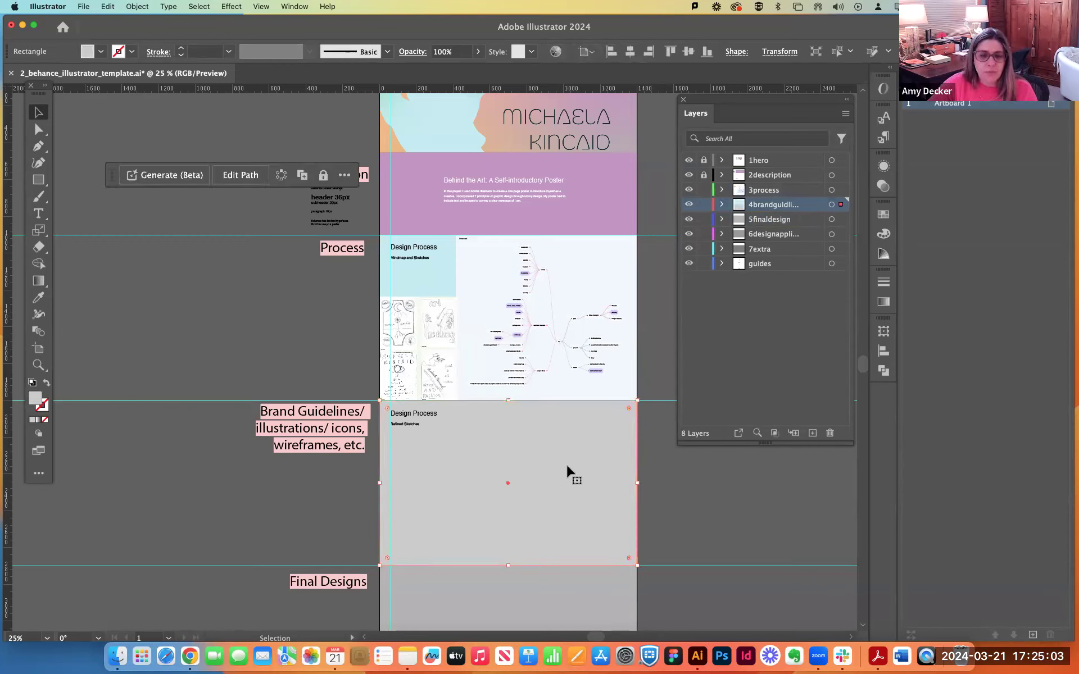
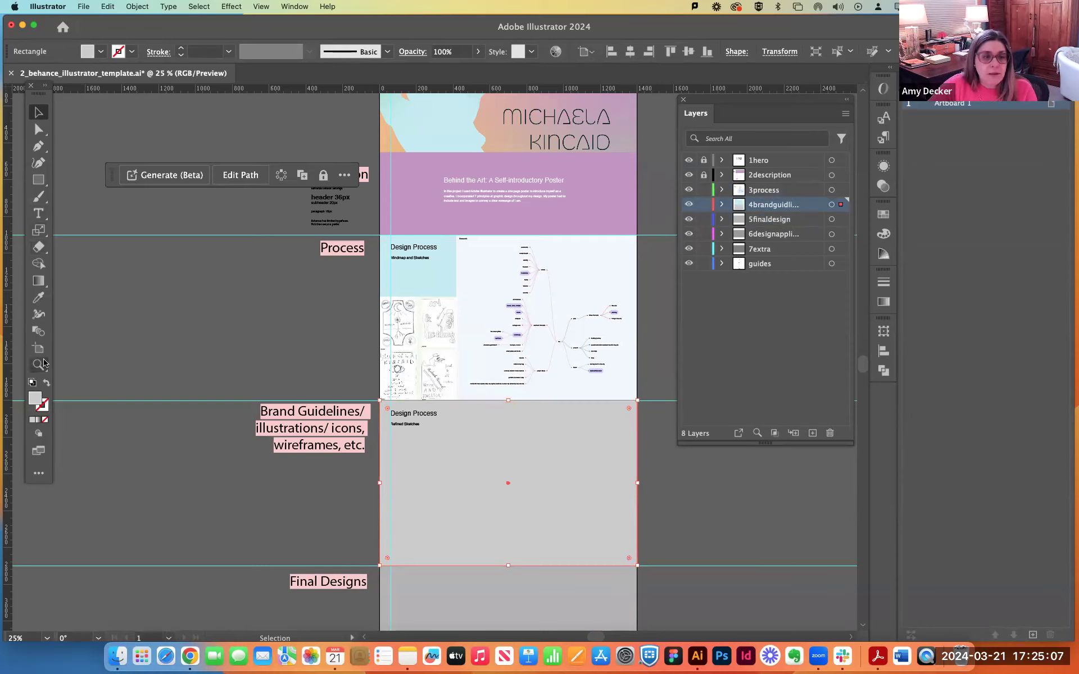
Fill the Brand Guidelines background rectangle with the orange sampled from the hero artwork and clear the selection.
{"action": "left_click", "coordinate": [39, 298]}
{"action": "left_click", "coordinate": [395, 140]}
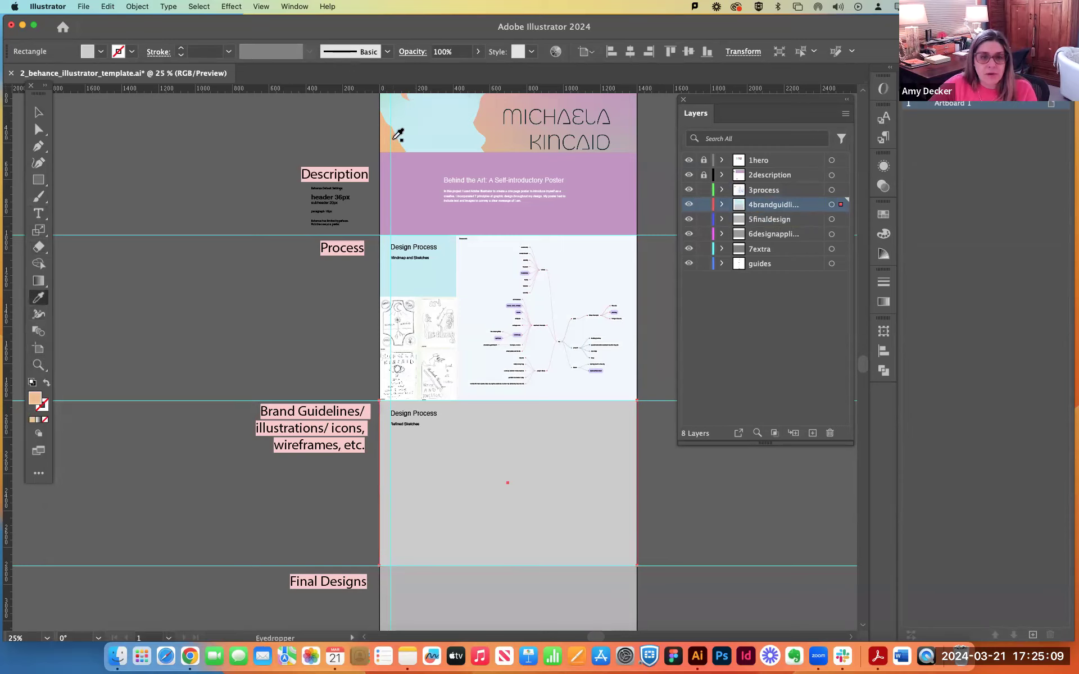
{"action": "key", "text": "v"}
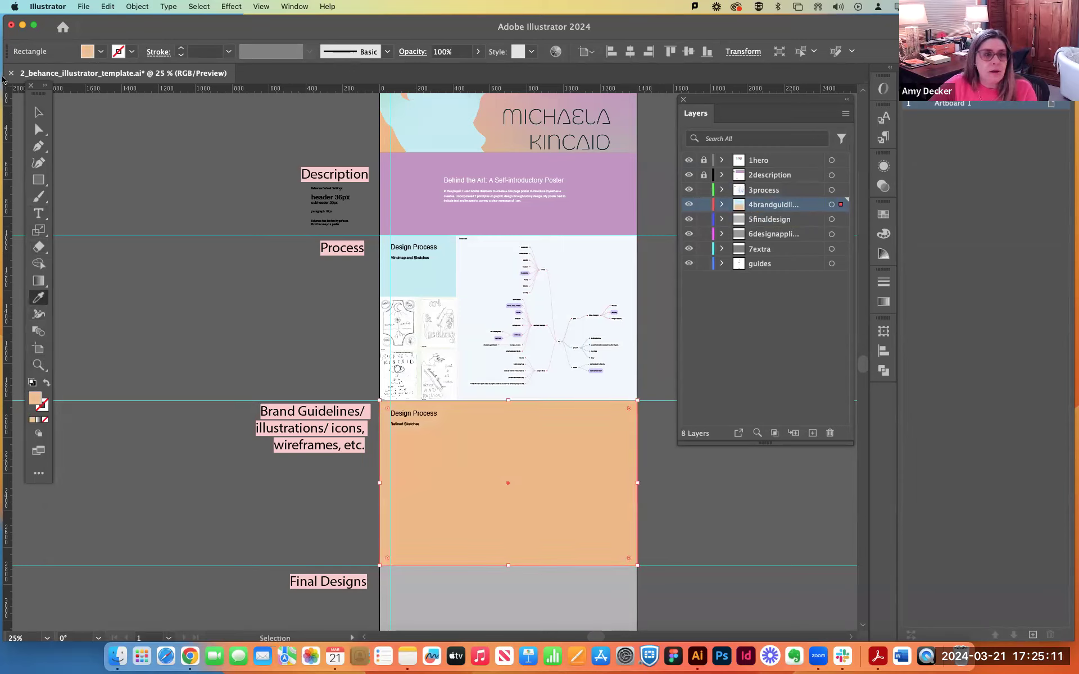
{"action": "left_click", "coordinate": [134, 262]}
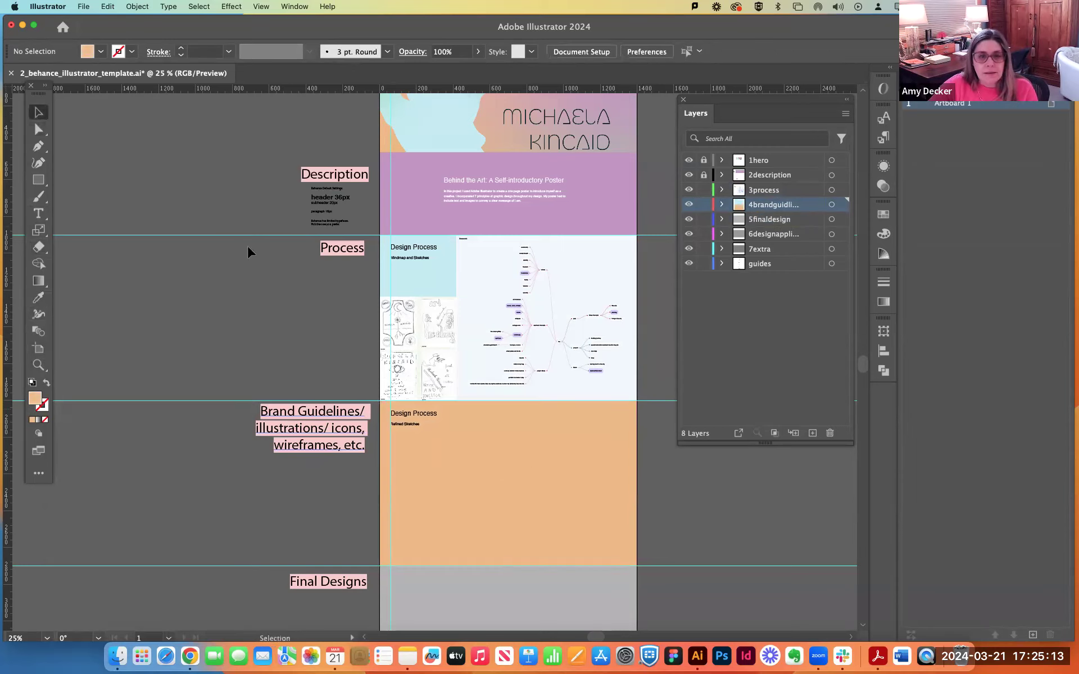
Place the sketch PDF whose file name ends in 22-16-03 as a linked file cropped to Art in the Brand Guidelines section.
{"action": "left_click", "coordinate": [71, 6]}
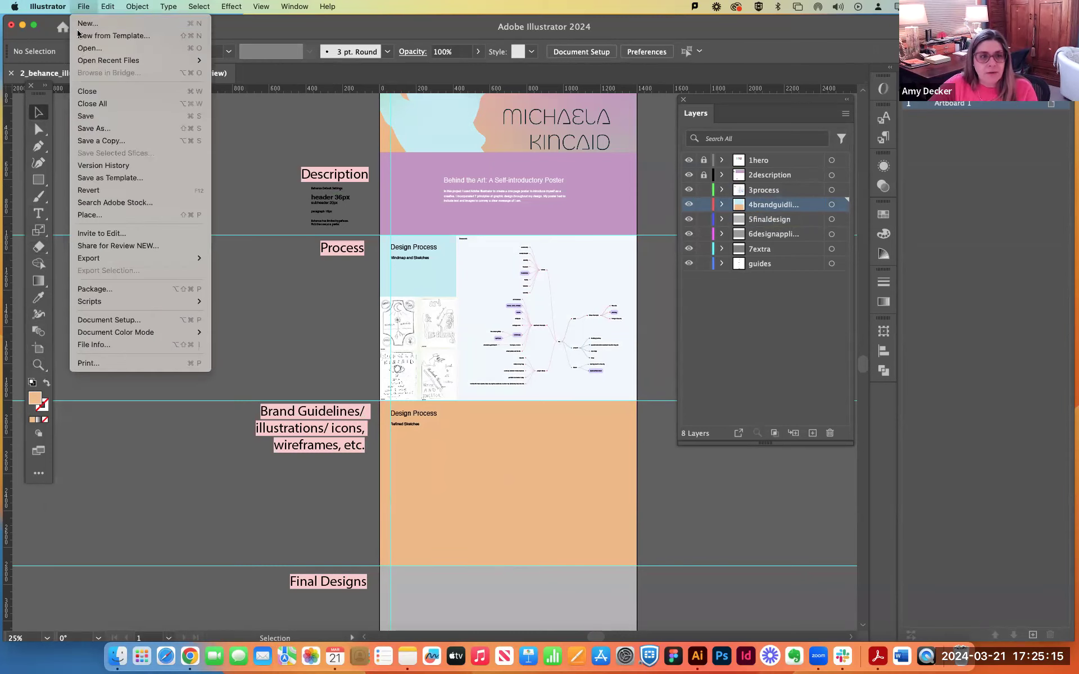
{"action": "left_click", "coordinate": [87, 217]}
{"action": "left_click", "coordinate": [457, 206]}
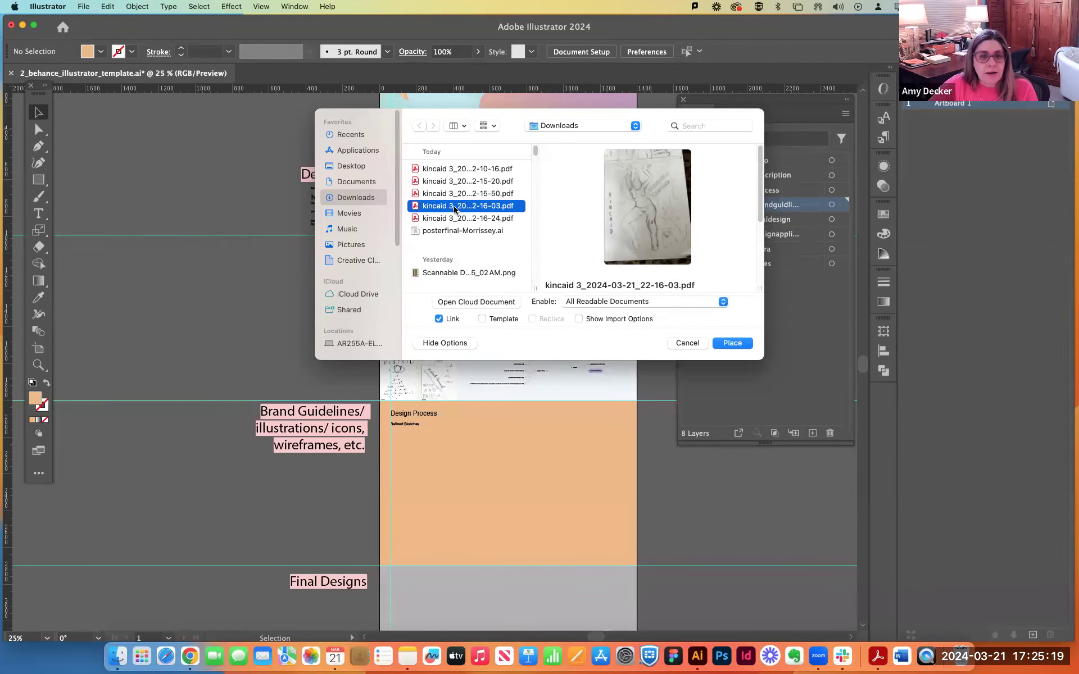
{"action": "left_click", "coordinate": [732, 343]}
{"action": "left_click_drag", "start_coordinate": [414, 403], "coordinate": [585, 567]}
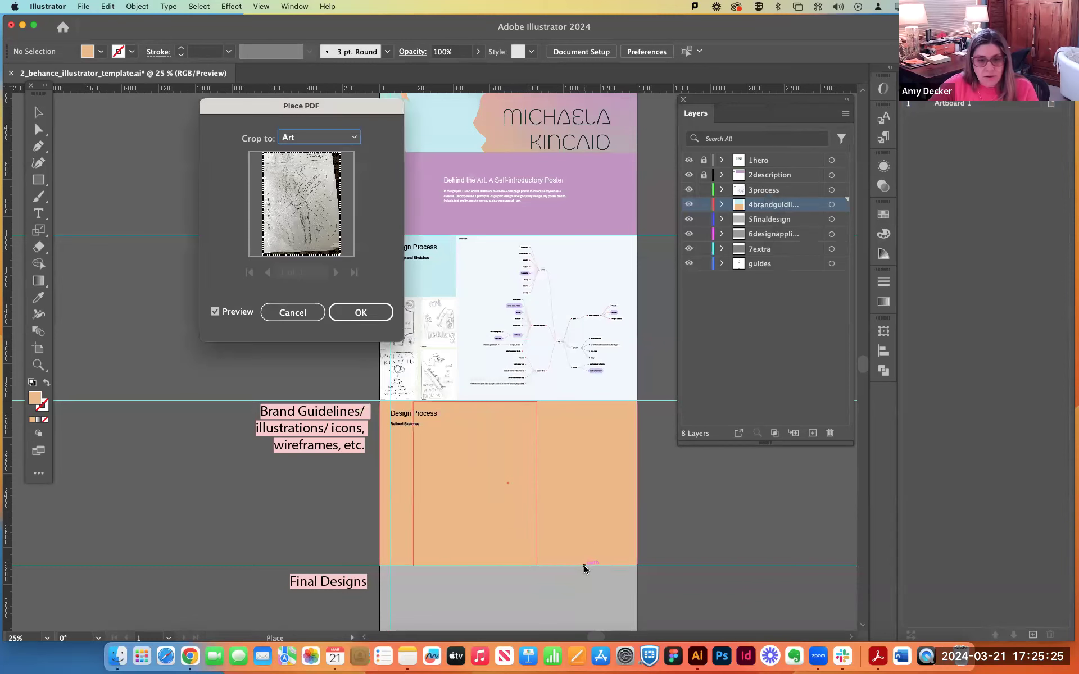
{"action": "left_click", "coordinate": [360, 312]}
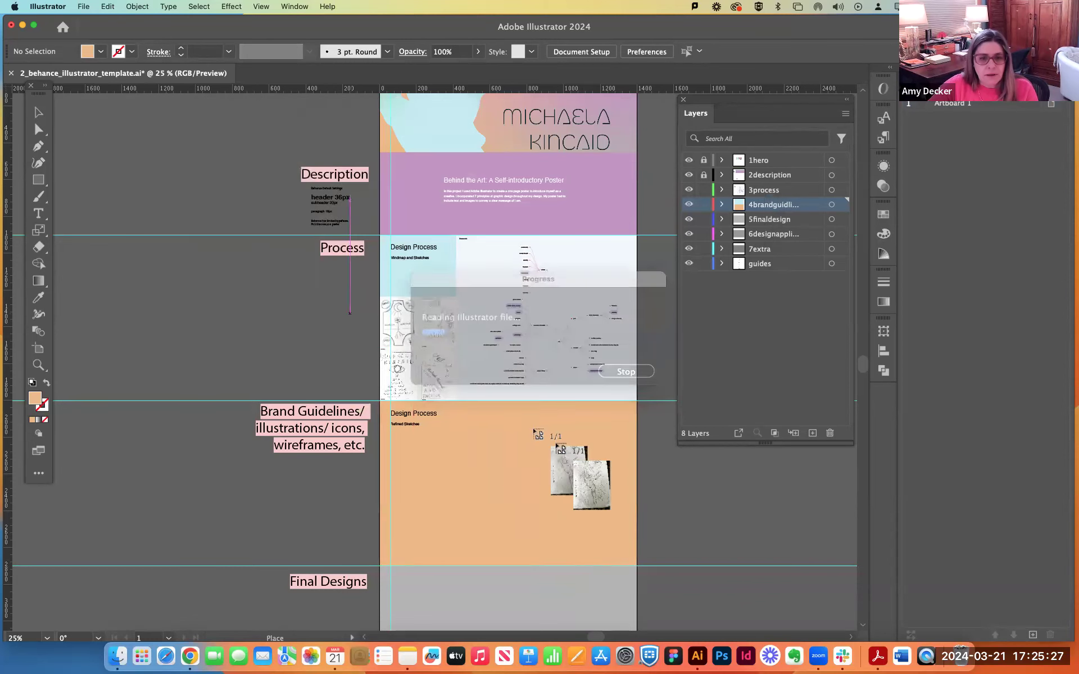
{"action": "mouse_move", "coordinate": [549, 477]}
{"action": "left_mouse_down"}
{"action": "mouse_move", "coordinate": [494, 458]}
{"action": "mouse_move", "coordinate": [468, 464]}
{"action": "left_mouse_up"}
Scale the placed sketch down to about 781 px wide and position it beside the Refined Sketches heading, against the section's upper edge.
{"action": "scroll", "coordinate": [513, 240], "scroll_direction": "down", "scroll_amount": 10}
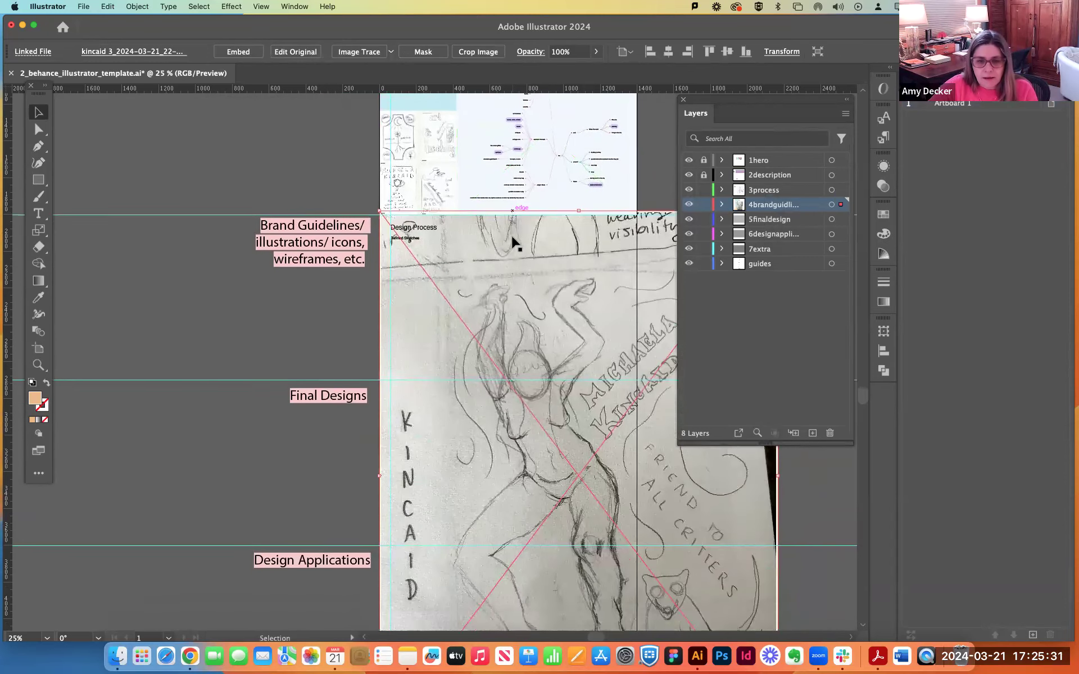
{"action": "mouse_move", "coordinate": [779, 570]}
{"action": "left_mouse_down"}
{"action": "mouse_move", "coordinate": [584, 308]}
{"action": "mouse_move", "coordinate": [523, 247]}
{"action": "mouse_move", "coordinate": [522, 229]}
{"action": "left_mouse_up"}
{"action": "scroll", "coordinate": [491, 303], "scroll_direction": "up", "scroll_amount": 7}
{"action": "left_click_drag", "start_coordinate": [460, 363], "coordinate": [526, 366]}
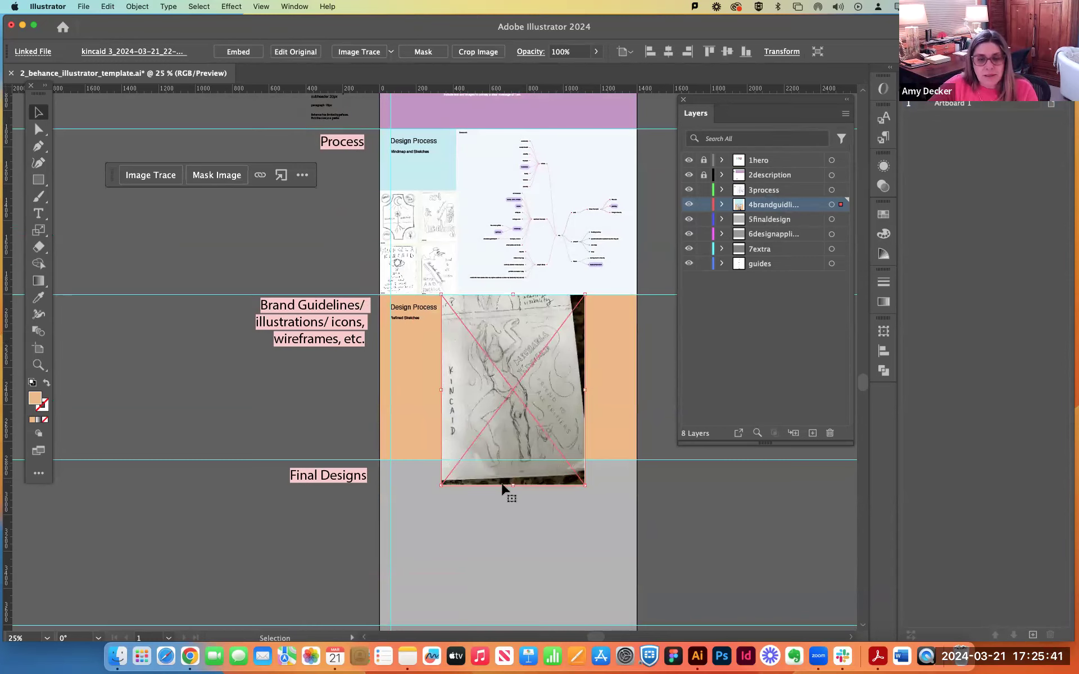
{"action": "left_click_drag", "start_coordinate": [520, 381], "coordinate": [536, 382]}
{"action": "scroll", "coordinate": [539, 449], "scroll_direction": "up", "scroll_amount": 2}
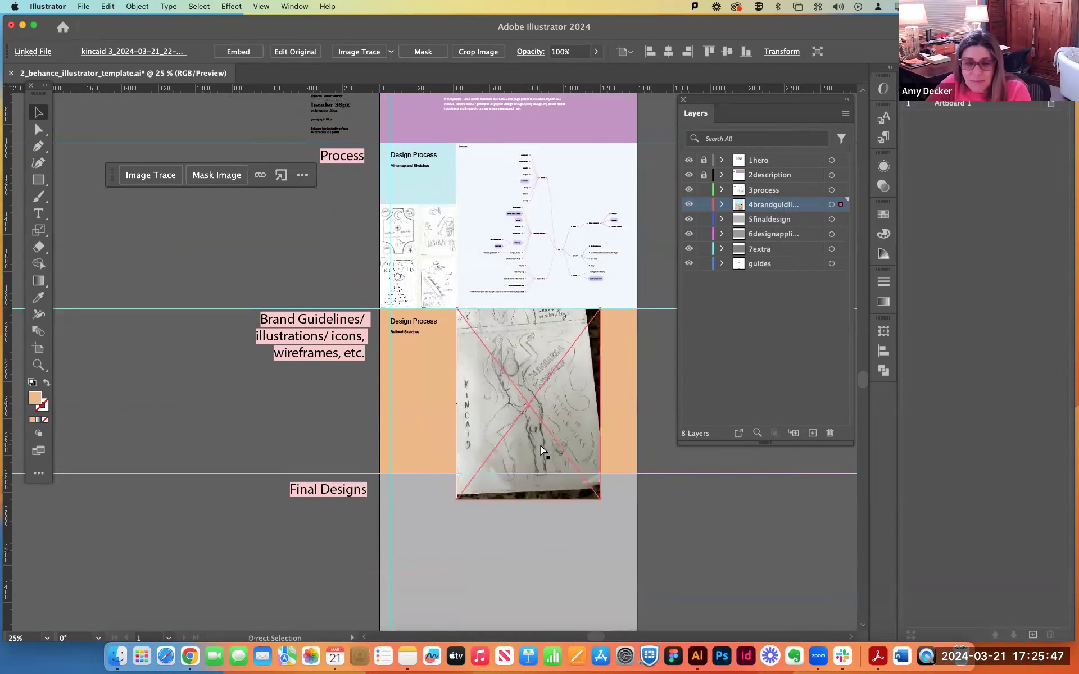
{"action": "key", "text": "super+equal"}
{"action": "key", "text": "super+equal"}
{"action": "mouse_move", "coordinate": [433, 322]}
{"action": "left_mouse_down"}
{"action": "mouse_move", "coordinate": [482, 315]}
{"action": "mouse_move", "coordinate": [465, 311]}
{"action": "left_mouse_up"}
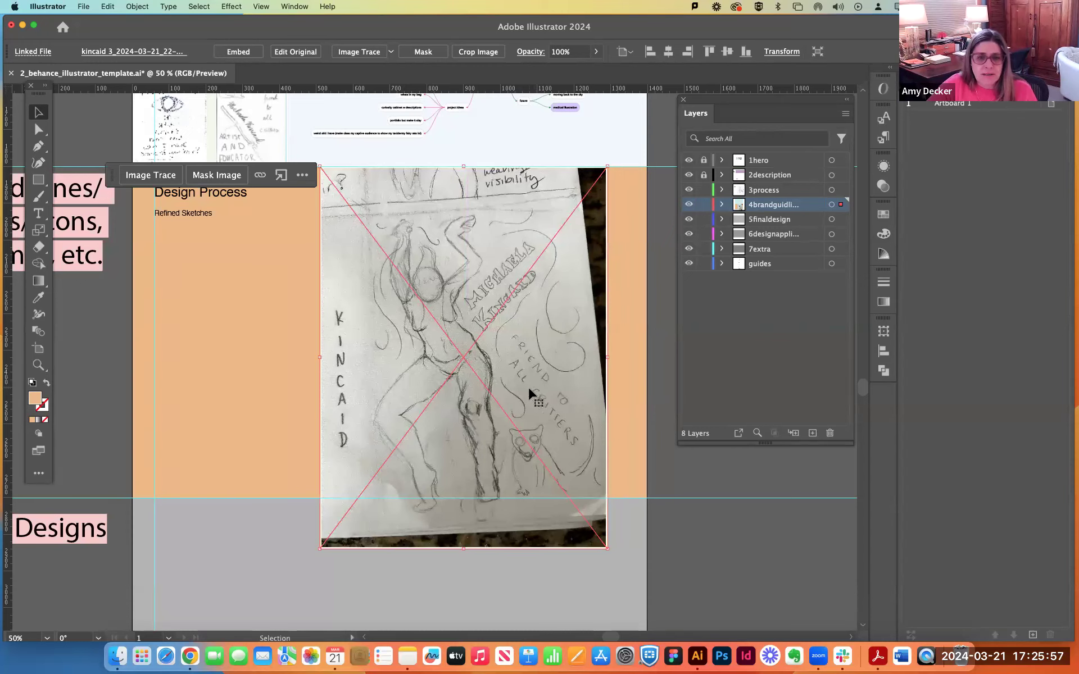
Draw a rectangle about 701 by 823 px over the part of the sketch to keep.
{"action": "left_click", "coordinate": [632, 358]}
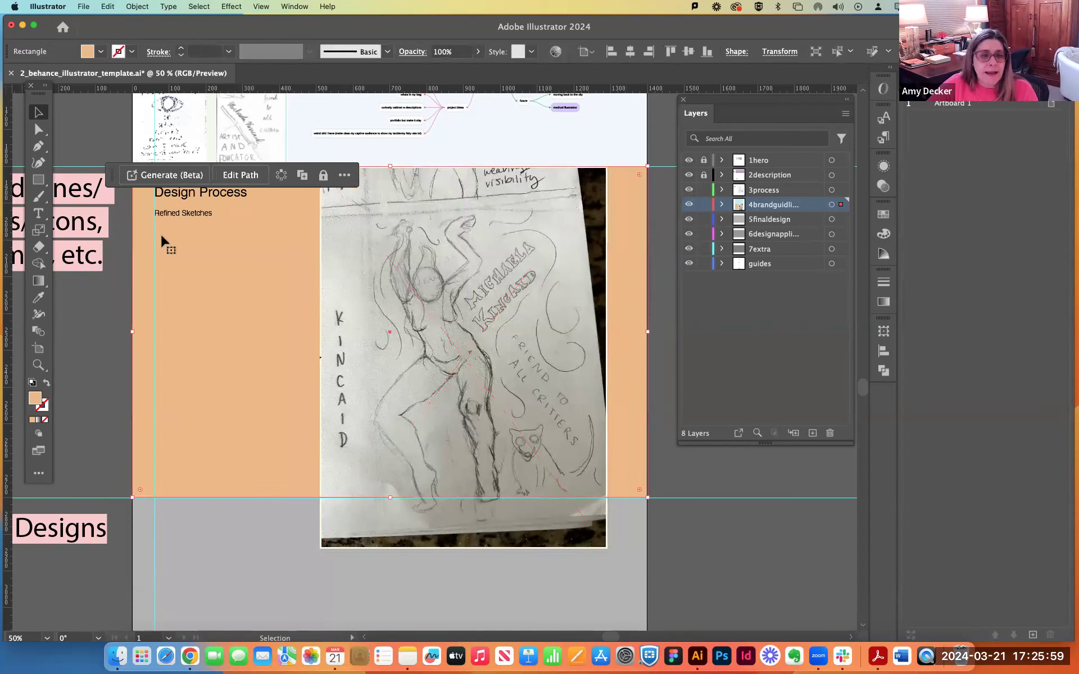
{"action": "left_click", "coordinate": [38, 179]}
{"action": "mouse_move", "coordinate": [340, 209]}
{"action": "left_mouse_down"}
{"action": "mouse_move", "coordinate": [552, 368]}
{"action": "mouse_move", "coordinate": [599, 512]}
{"action": "left_mouse_up"}
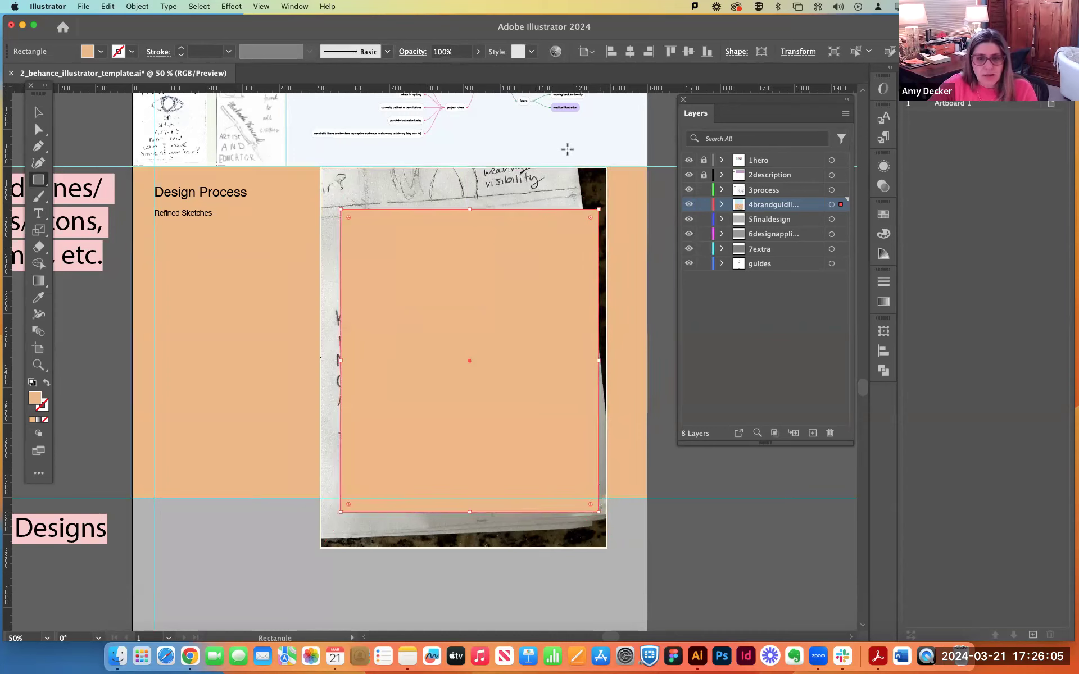
{"action": "left_click_drag", "start_coordinate": [608, 201], "coordinate": [558, 174]}
{"action": "key", "text": "Delete"}
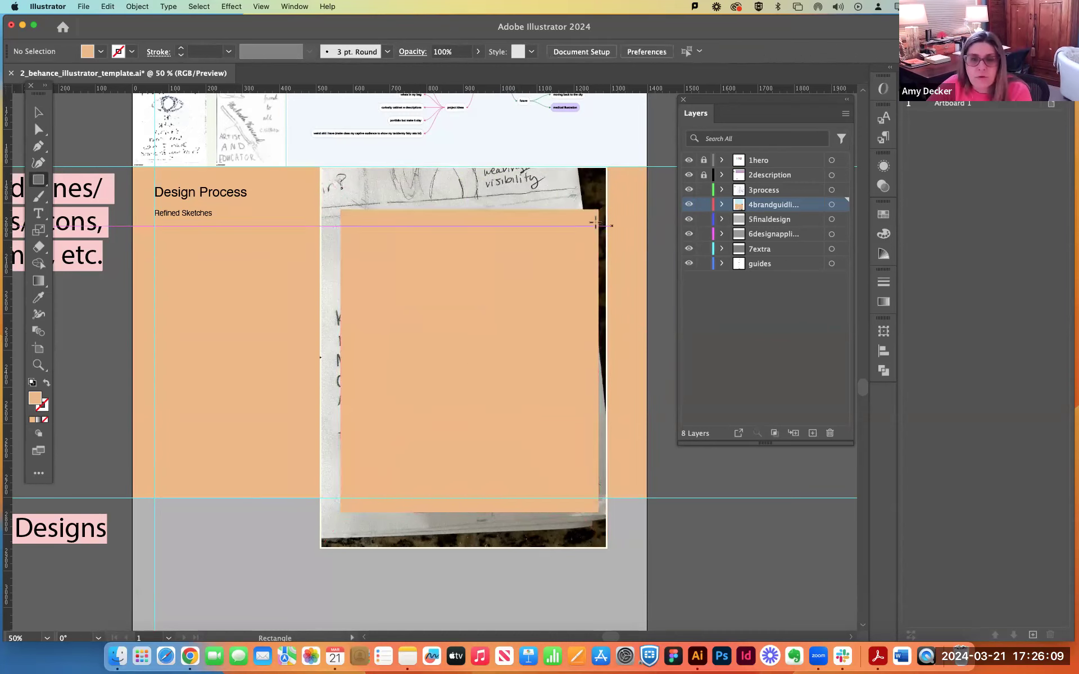
Swap the rectangle's fill and stroke and position its outline around the figure and lettering of the sketch.
{"action": "key", "text": "v"}
{"action": "mouse_move", "coordinate": [468, 289]}
{"action": "left_mouse_down"}
{"action": "mouse_move", "coordinate": [386, 291]}
{"action": "mouse_move", "coordinate": [459, 282]}
{"action": "mouse_move", "coordinate": [444, 279]}
{"action": "left_mouse_up"}
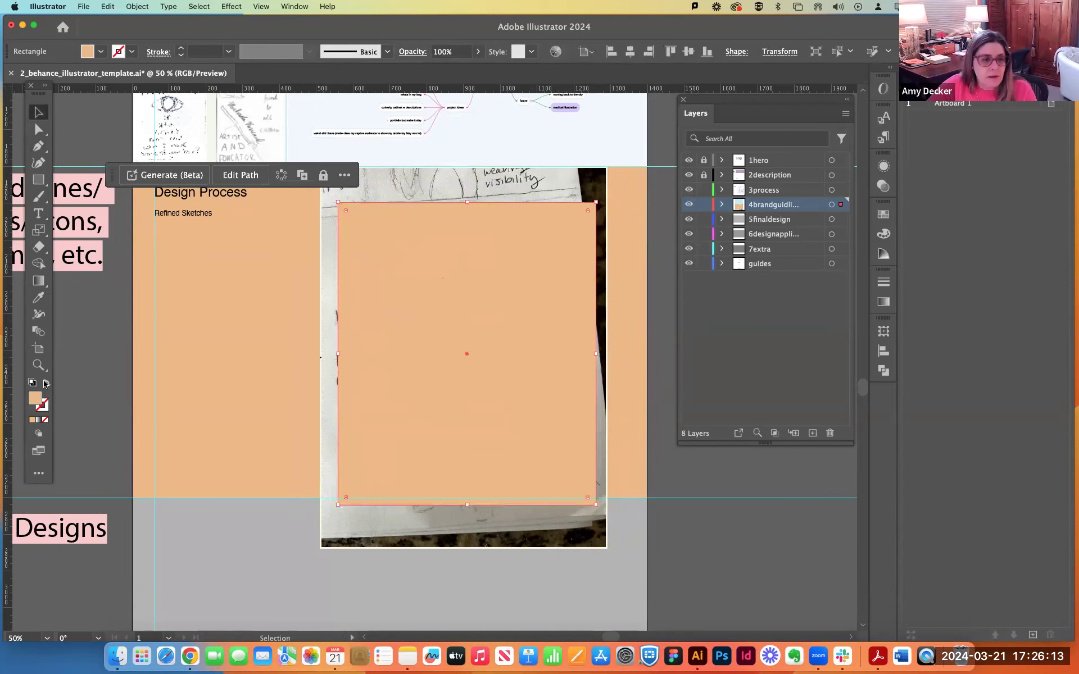
{"action": "left_click", "coordinate": [47, 382]}
{"action": "left_click_drag", "start_coordinate": [443, 210], "coordinate": [430, 209]}
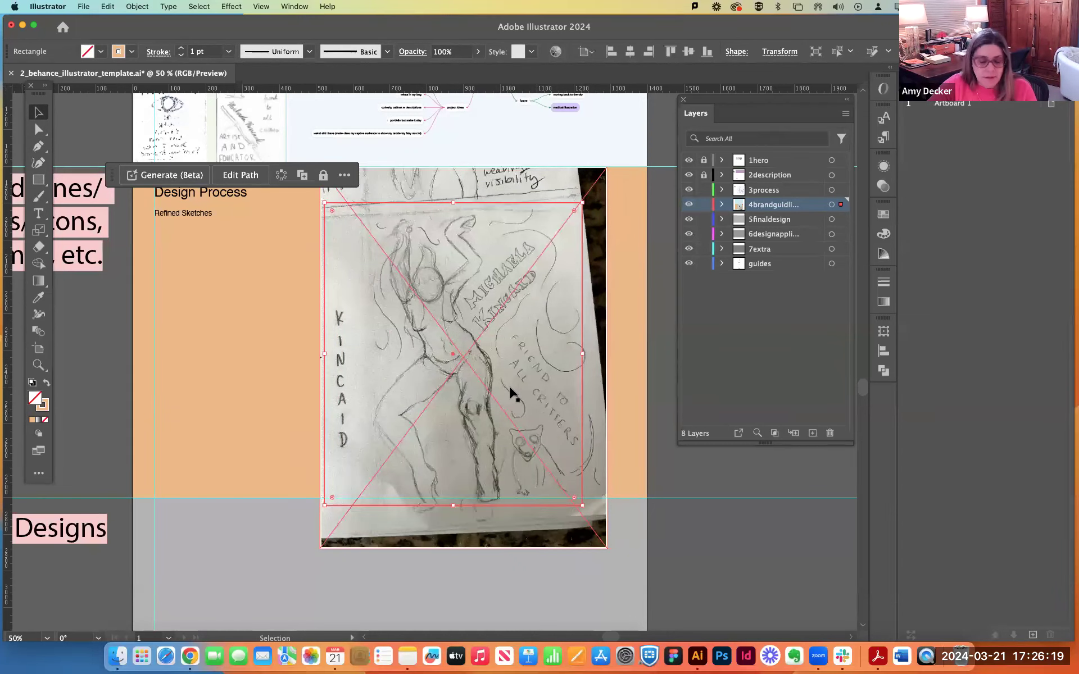
Make a clipping mask from the outlined rectangle and the placed sketch.
{"action": "left_click", "coordinate": [476, 195], "text": "shift"}
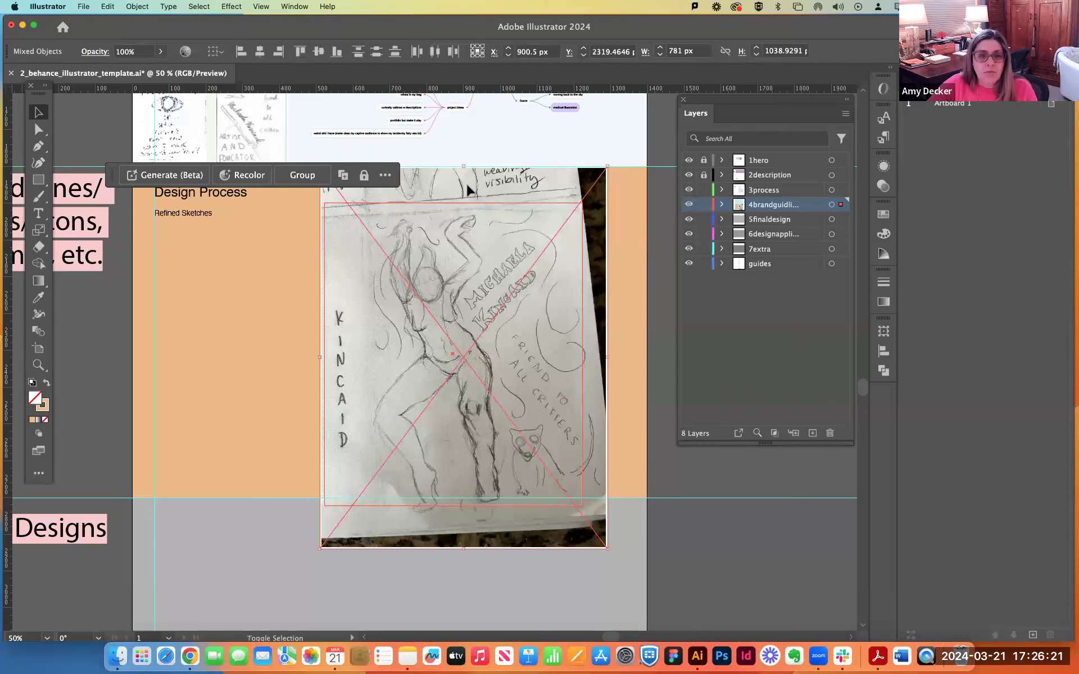
{"action": "left_click", "coordinate": [129, 6]}
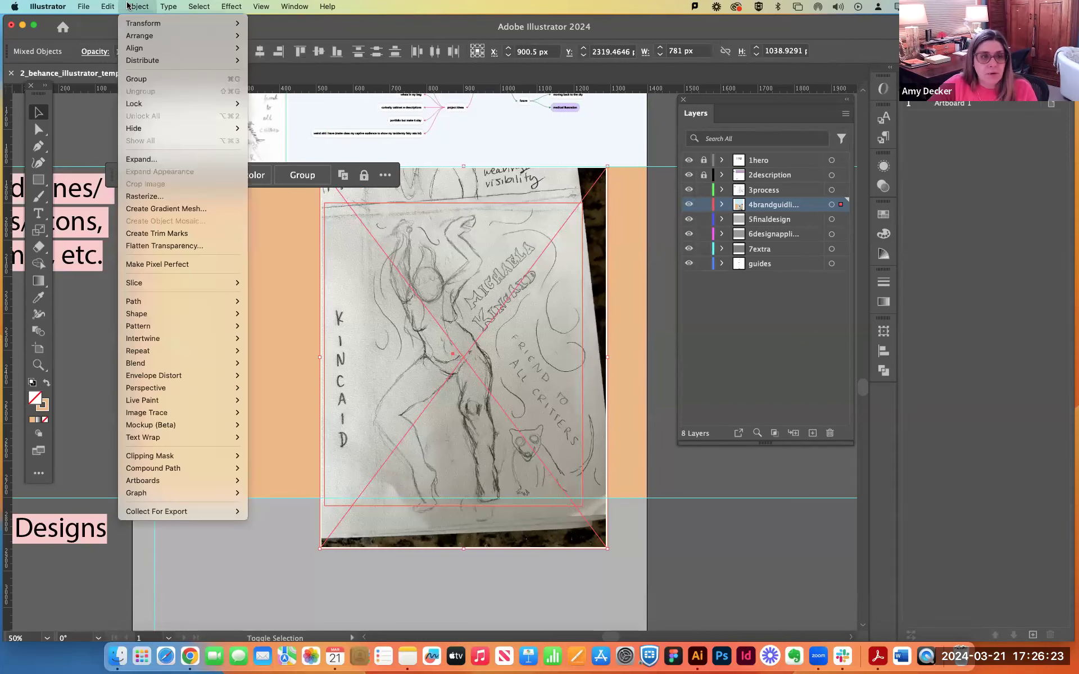
{"action": "mouse_move", "coordinate": [165, 472]}
{"action": "left_click", "coordinate": [278, 456]}
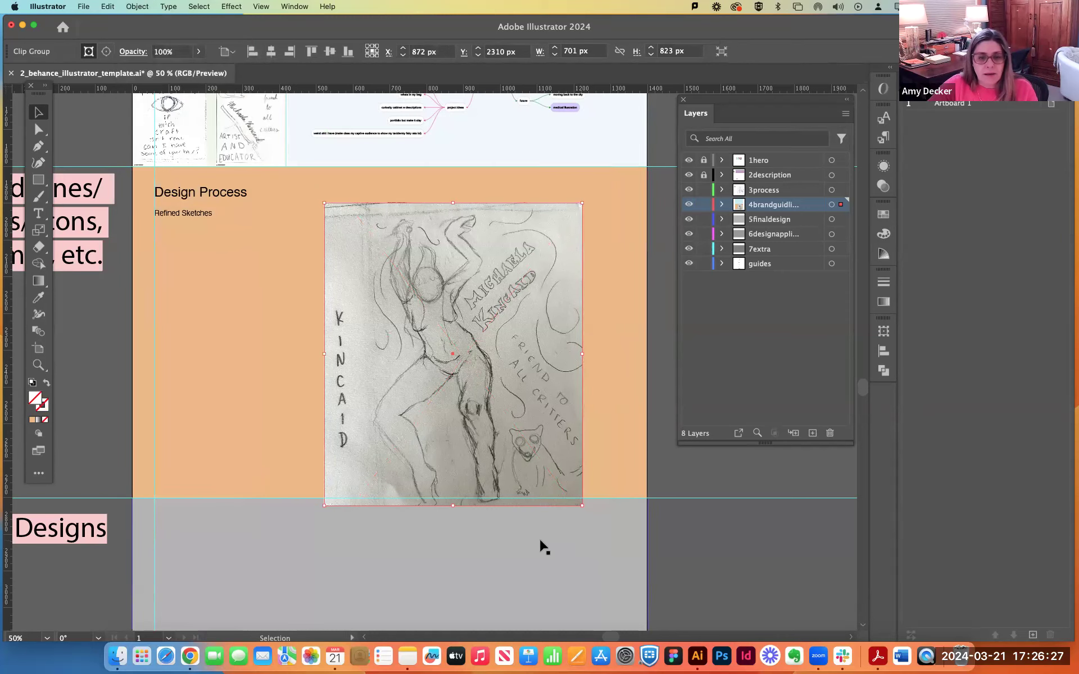
Align the clipped sketch to the section's upper right corner and enlarge it to the section's full height, about 768 by 901.5 px.
{"action": "mouse_move", "coordinate": [431, 409]}
{"action": "left_mouse_down"}
{"action": "mouse_move", "coordinate": [393, 373]}
{"action": "mouse_move", "coordinate": [529, 373]}
{"action": "left_mouse_up"}
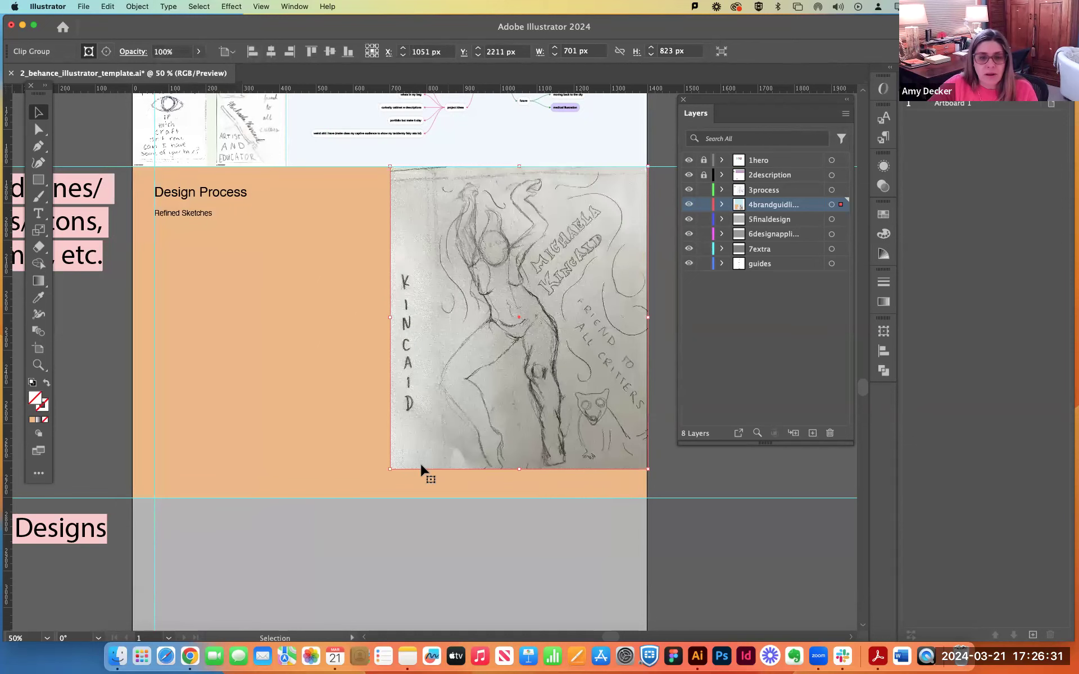
{"action": "left_click", "coordinate": [384, 472]}
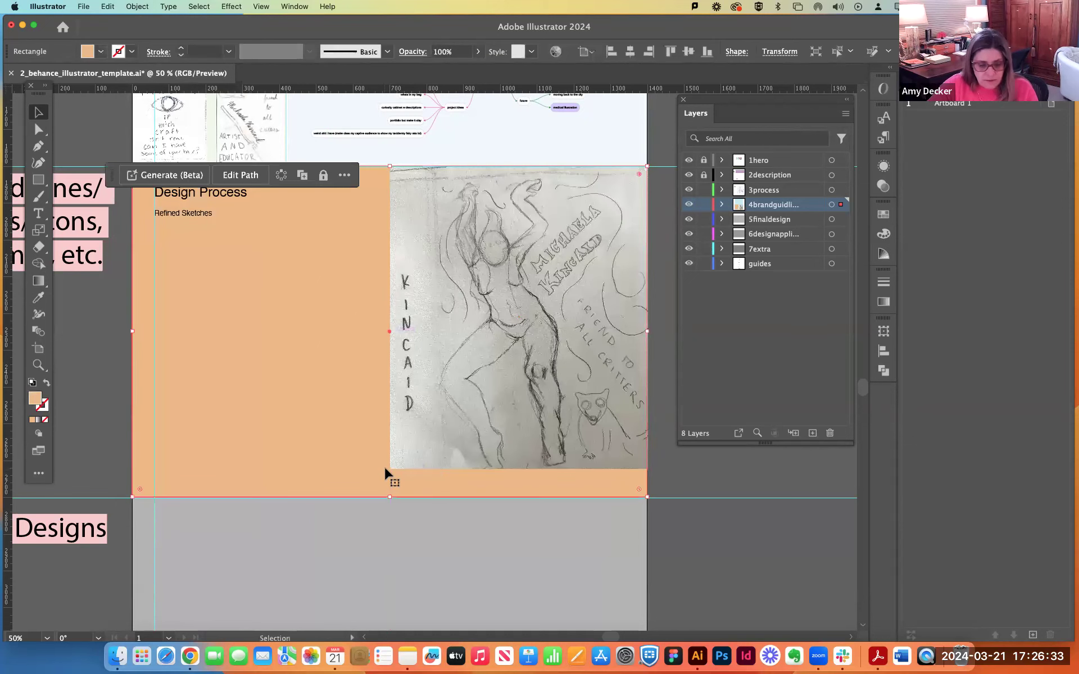
{"action": "left_click", "coordinate": [410, 462]}
{"action": "left_click_drag", "start_coordinate": [392, 469], "coordinate": [355, 498]}
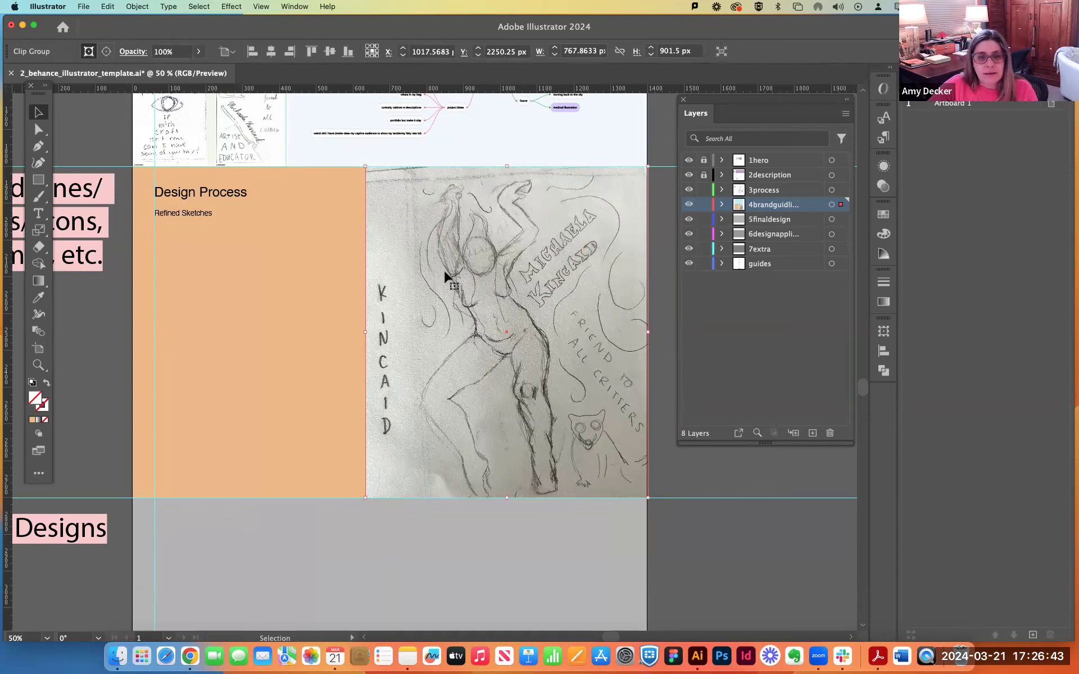
Try the clipped sketch at a small size of about 219 by 258 px inside the orange section.
{"action": "left_click", "coordinate": [291, 373]}
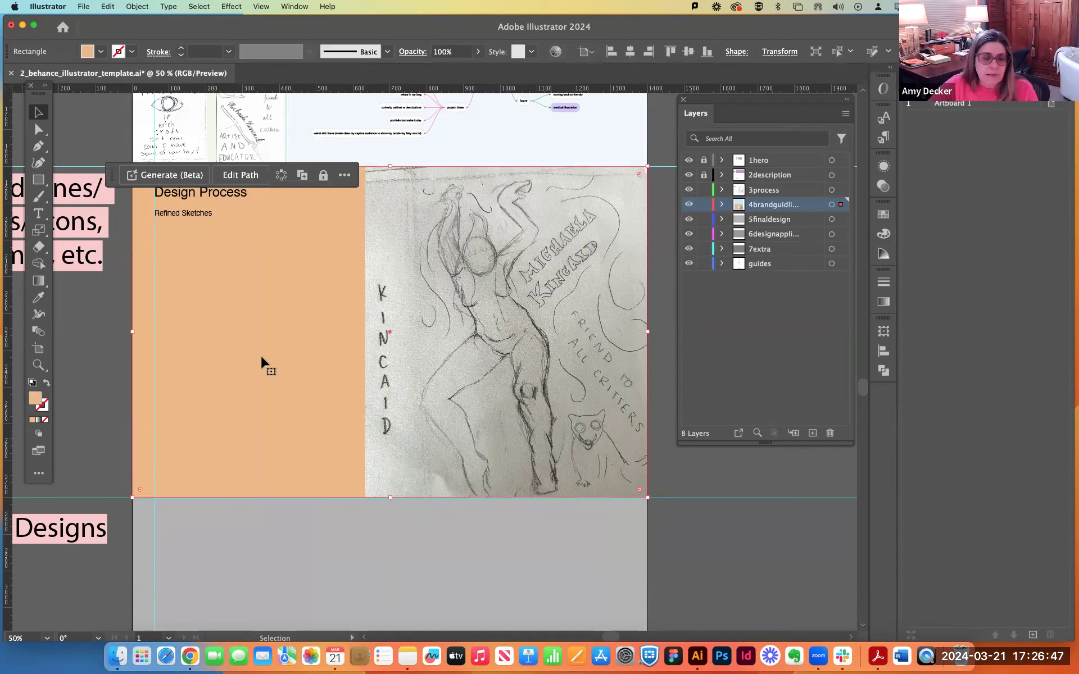
{"action": "scroll", "coordinate": [261, 362], "scroll_direction": "up", "scroll_amount": 10}
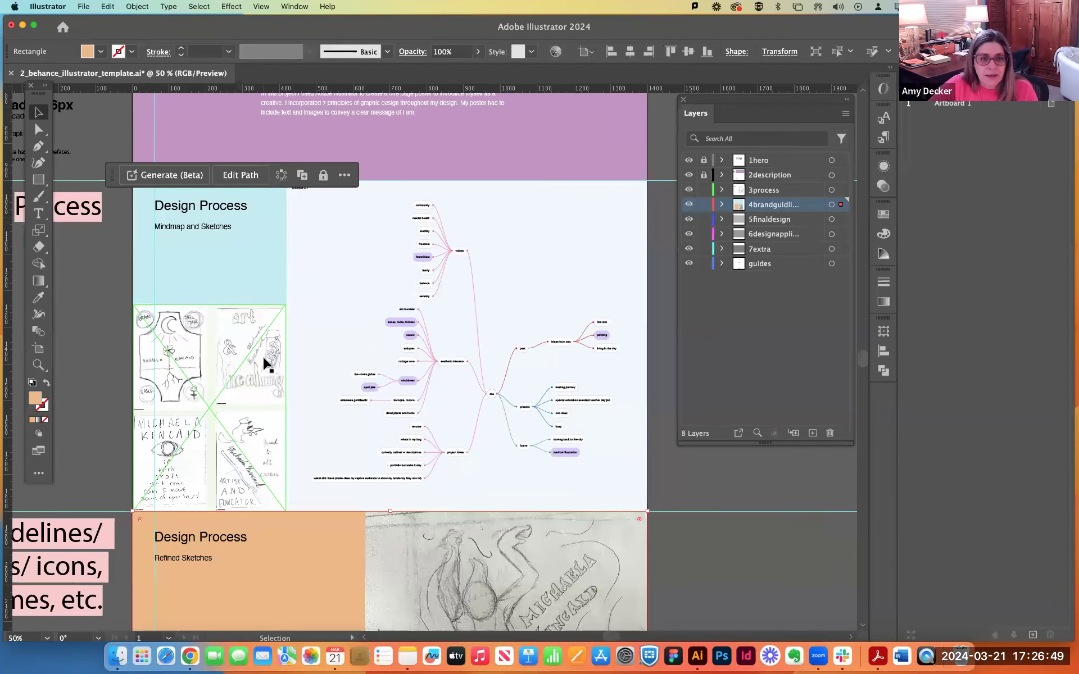
{"action": "scroll", "coordinate": [264, 363], "scroll_direction": "down", "scroll_amount": 8}
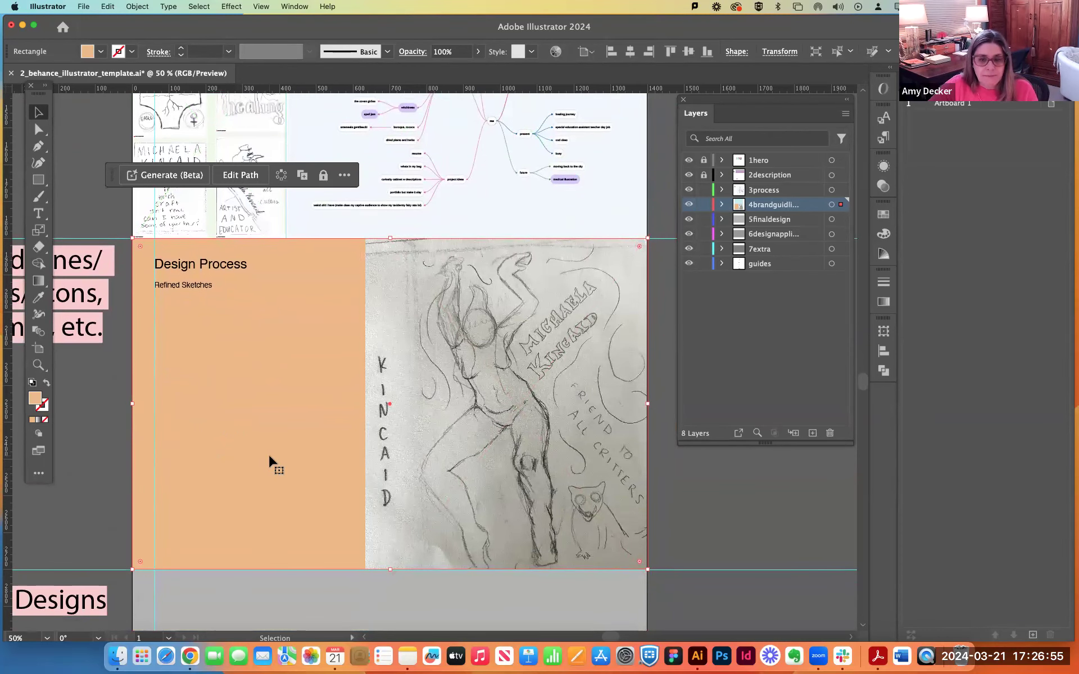
{"action": "left_click", "coordinate": [501, 430]}
{"action": "mouse_move", "coordinate": [647, 569]}
{"action": "left_mouse_down"}
{"action": "mouse_move", "coordinate": [620, 519]}
{"action": "mouse_move", "coordinate": [430, 355]}
{"action": "left_mouse_up"}
{"action": "left_click_drag", "start_coordinate": [419, 307], "coordinate": [417, 346]}
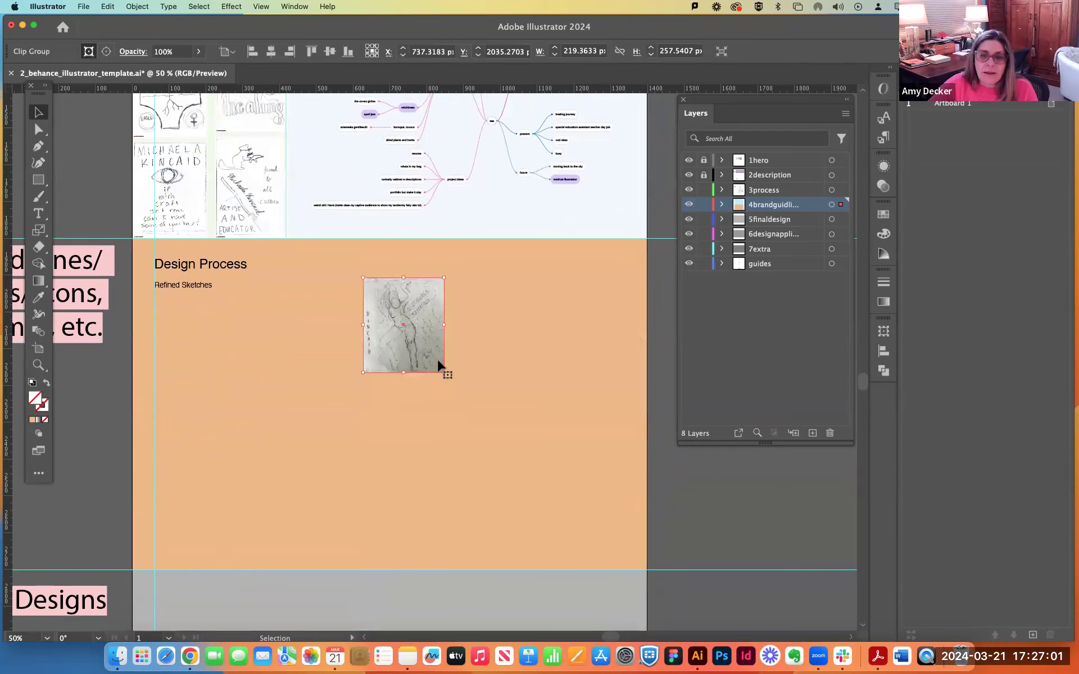
Enlarge the clipped sketch to about 767 by 900 px and set it flush with the section's right edge.
{"action": "mouse_move", "coordinate": [444, 372]}
{"action": "left_mouse_down"}
{"action": "mouse_move", "coordinate": [569, 490]}
{"action": "mouse_move", "coordinate": [612, 569]}
{"action": "left_mouse_up"}
{"action": "left_click_drag", "start_coordinate": [363, 277], "coordinate": [301, 242]}
{"action": "left_click_drag", "start_coordinate": [579, 414], "coordinate": [615, 410]}
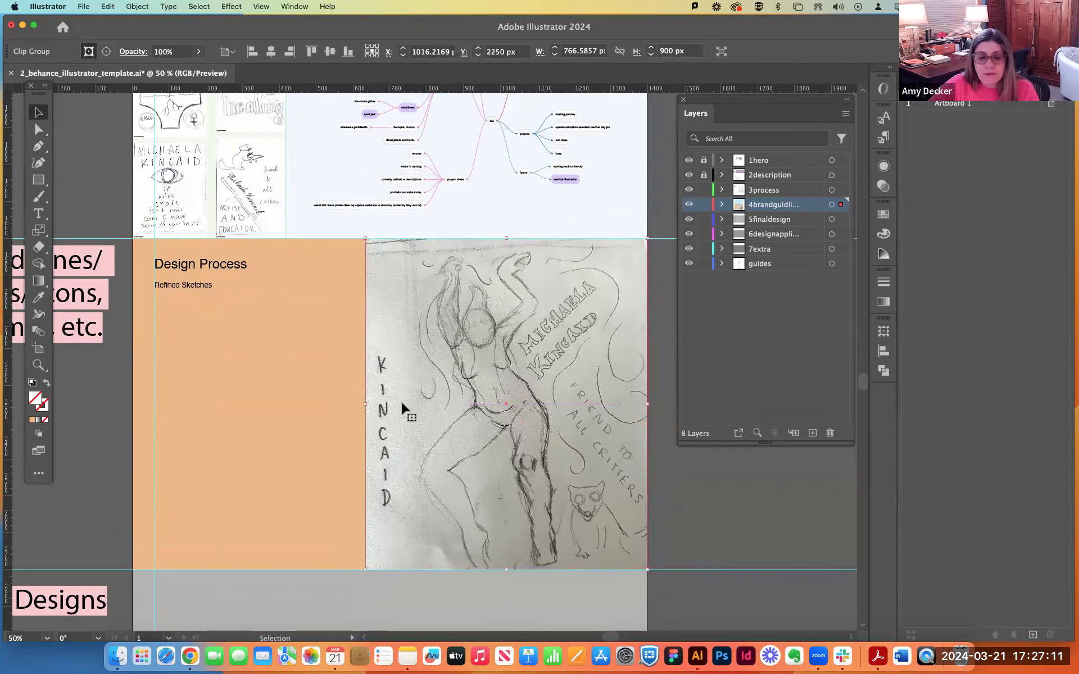
{"action": "double_click", "coordinate": [195, 293]}
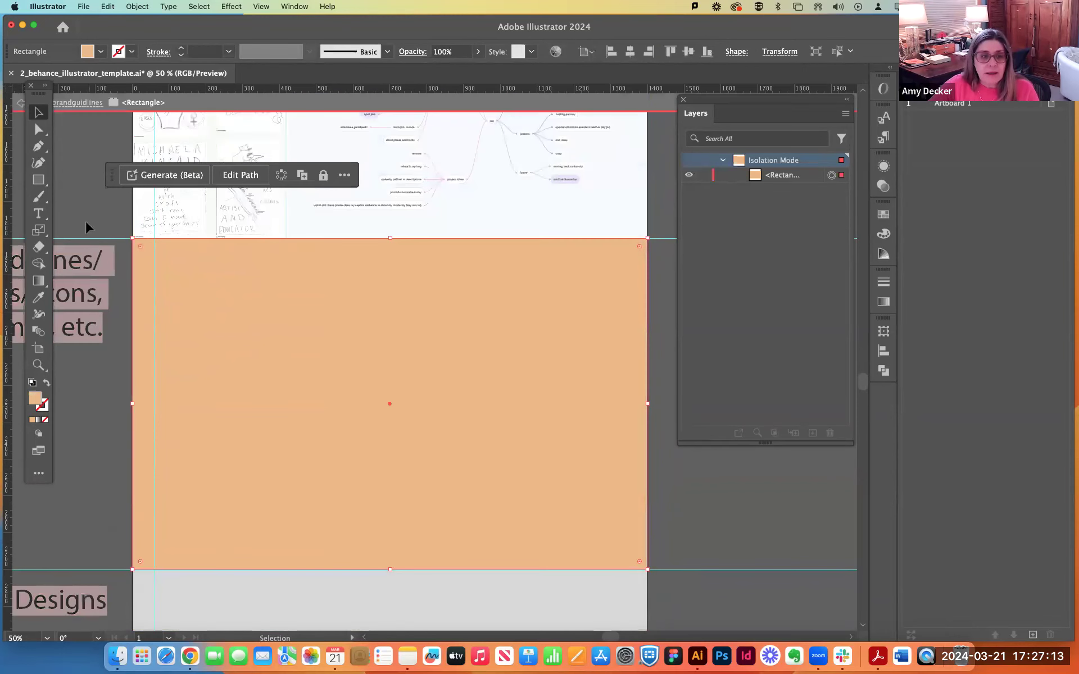
{"action": "double_click", "coordinate": [85, 211]}
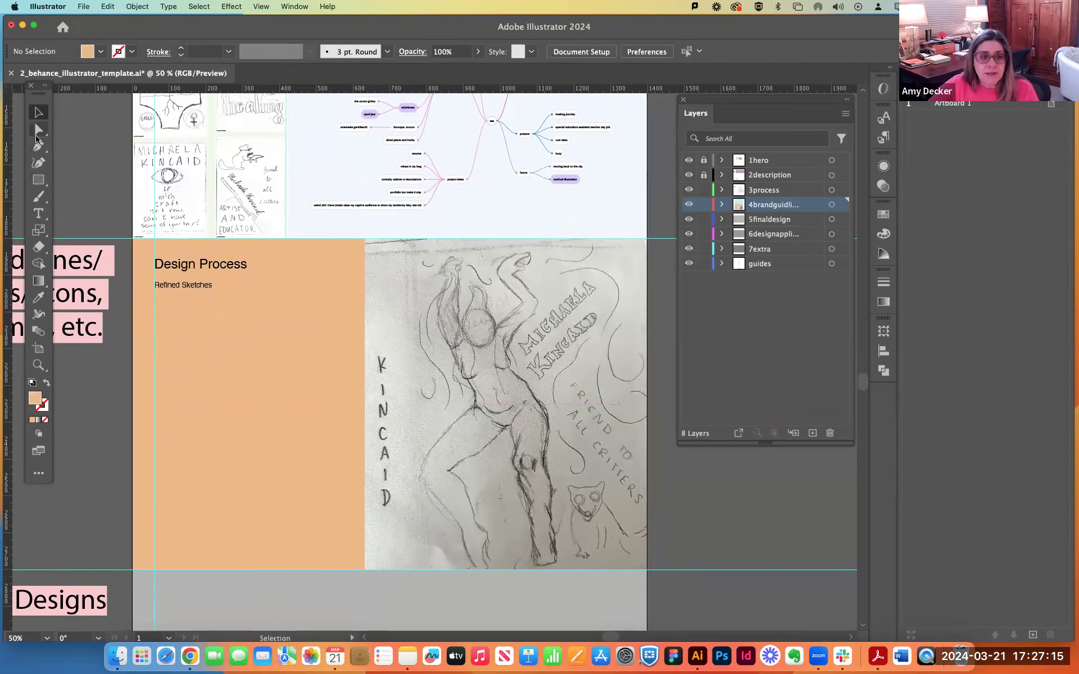
Move the clipped sketch to the left edge of the orange Brand Guidelines section.
{"action": "scroll", "coordinate": [363, 368], "scroll_direction": "up", "scroll_amount": 2}
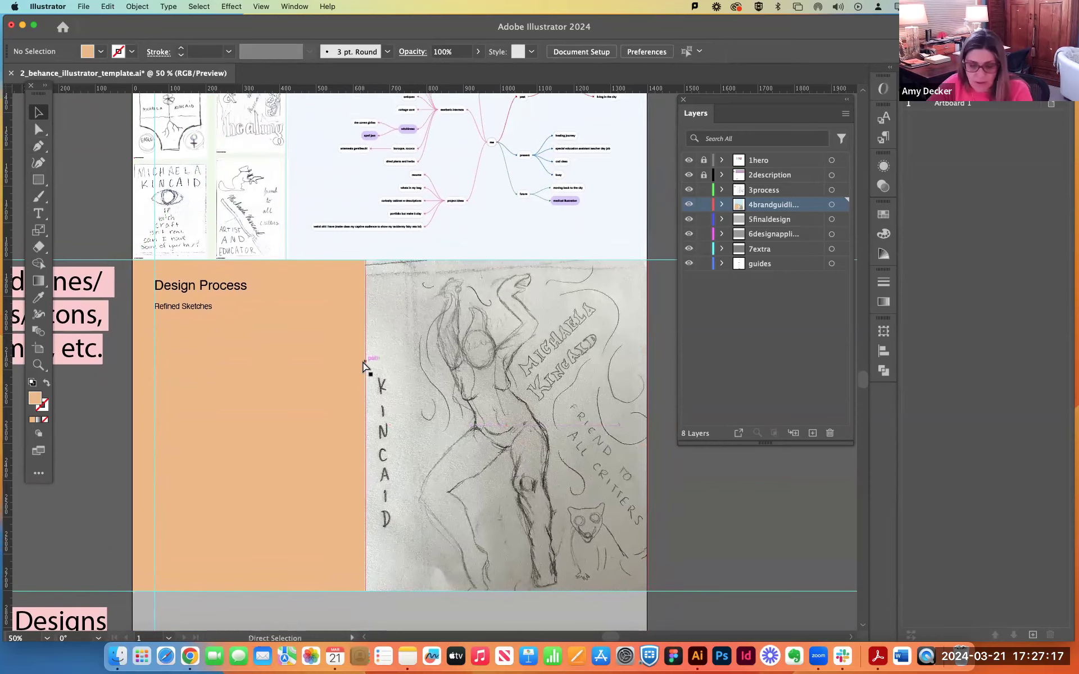
{"action": "key", "text": "super+minus"}
{"action": "key", "text": "super+minus"}
{"action": "scroll", "coordinate": [362, 368], "scroll_direction": "up", "scroll_amount": 3}
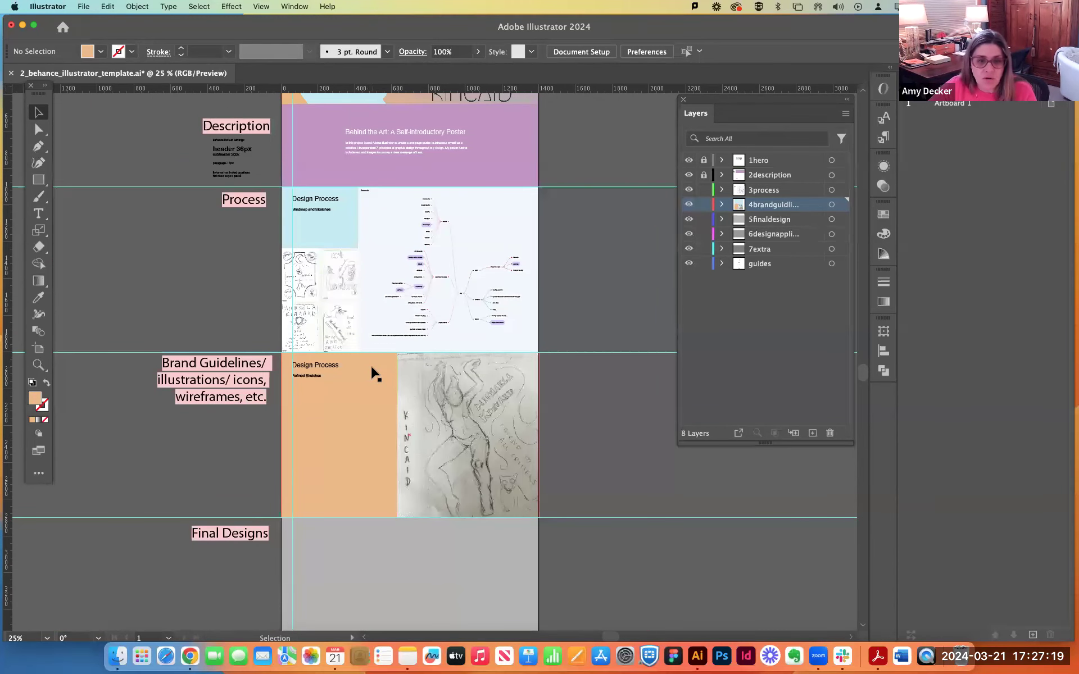
{"action": "scroll", "coordinate": [374, 374], "scroll_direction": "up", "scroll_amount": 3}
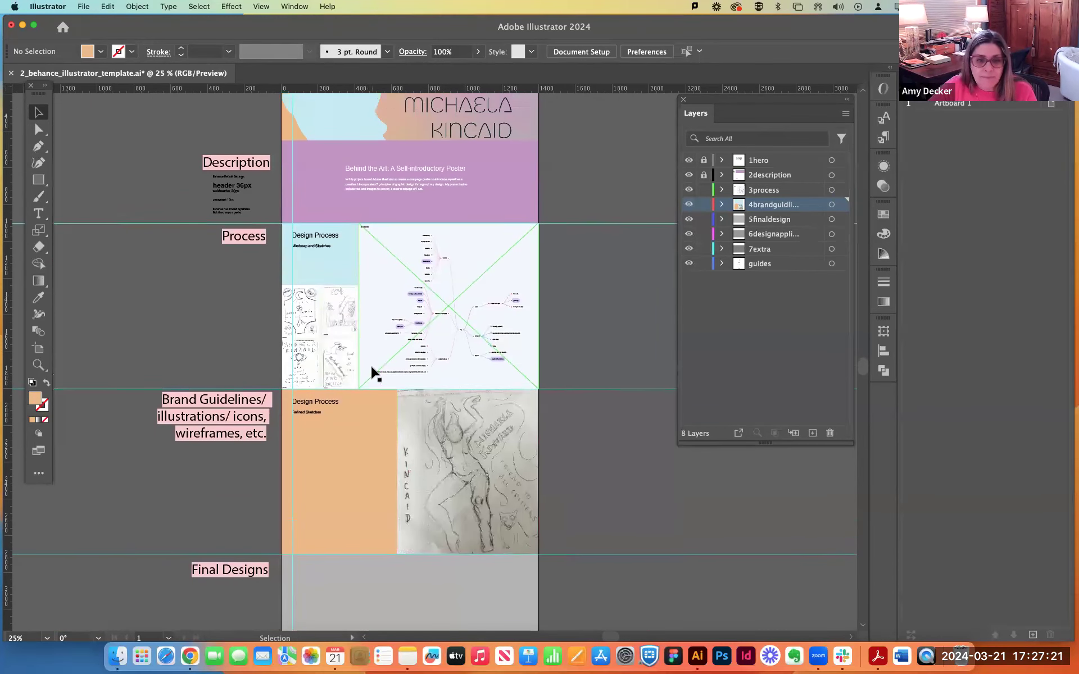
{"action": "mouse_move", "coordinate": [437, 446]}
{"action": "left_mouse_down"}
{"action": "mouse_move", "coordinate": [347, 453]}
{"action": "mouse_move", "coordinate": [357, 453]}
{"action": "left_mouse_up"}
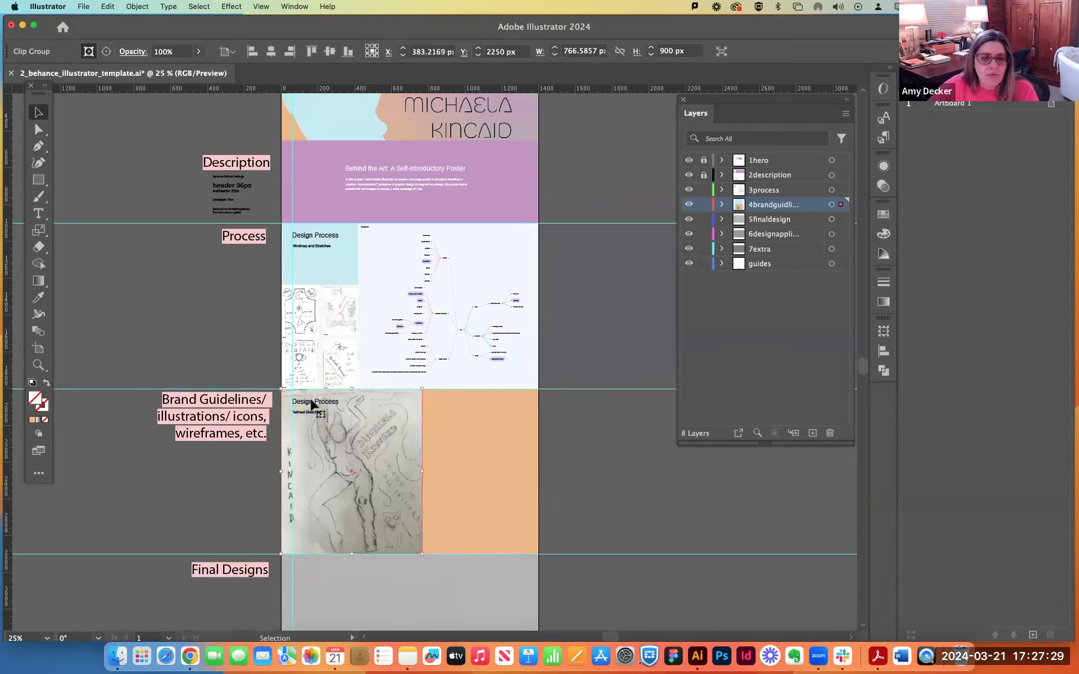
Try to move the Design Process heading lying over the sketch, undo the move and clear the selection.
{"action": "left_click_drag", "start_coordinate": [313, 403], "coordinate": [349, 401]}
{"action": "key", "text": "super+z"}
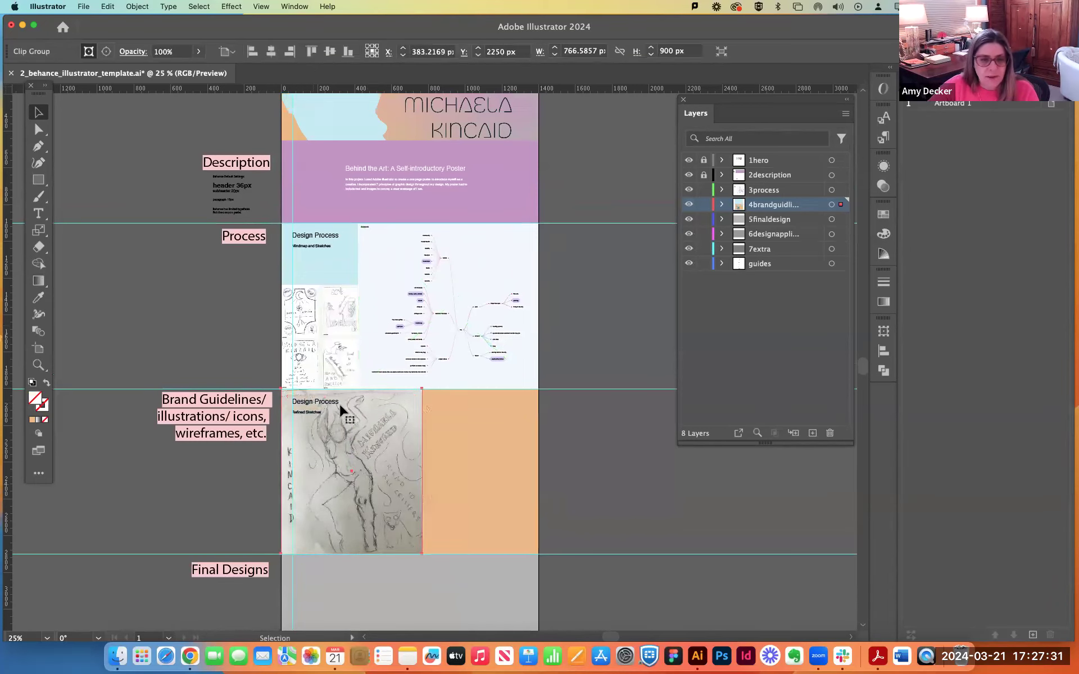
{"action": "left_click", "coordinate": [236, 374]}
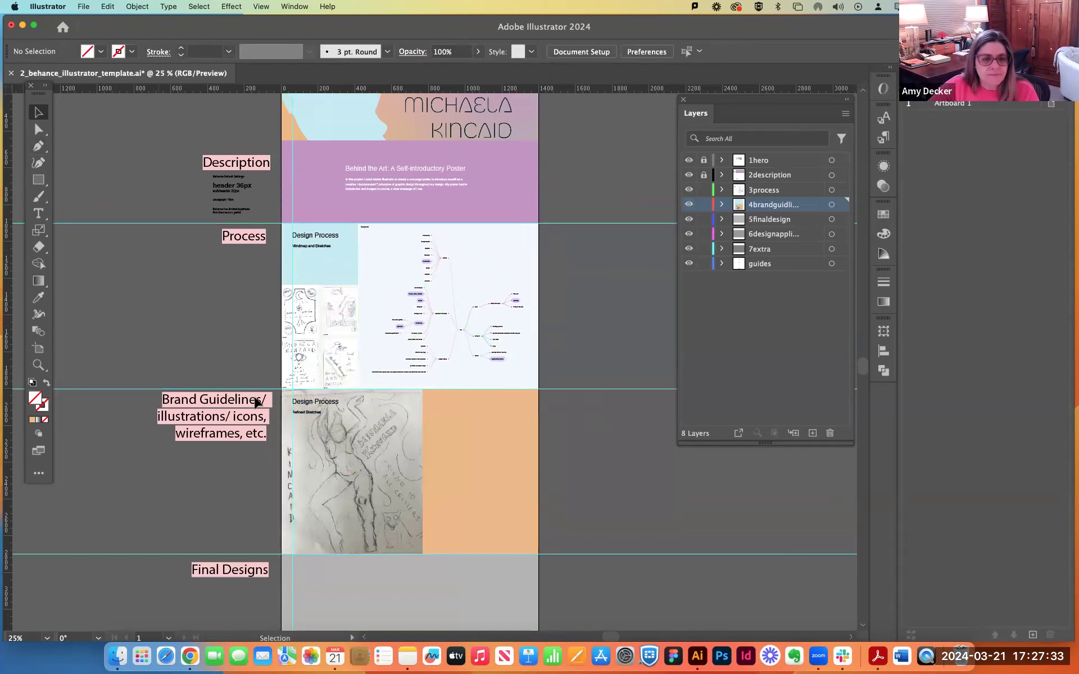
Select all artwork on the brand guidelines layer and shift it right to clear most of the Design Process heading.
{"action": "left_click", "coordinate": [310, 406]}
{"action": "left_click", "coordinate": [842, 206]}
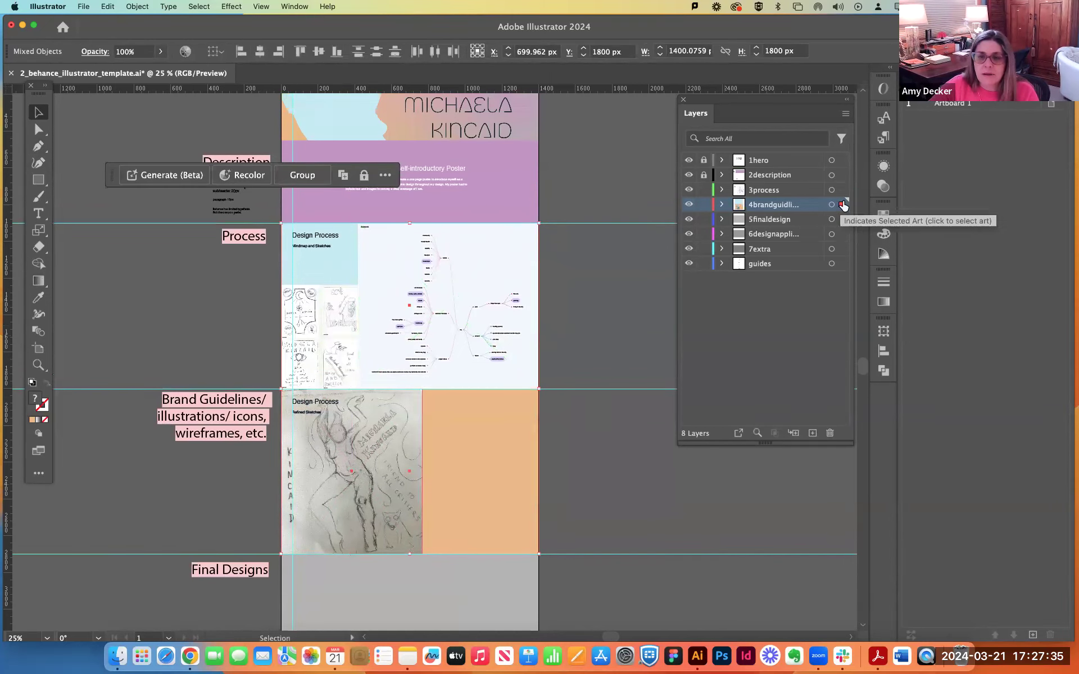
{"action": "left_click", "coordinate": [788, 191]}
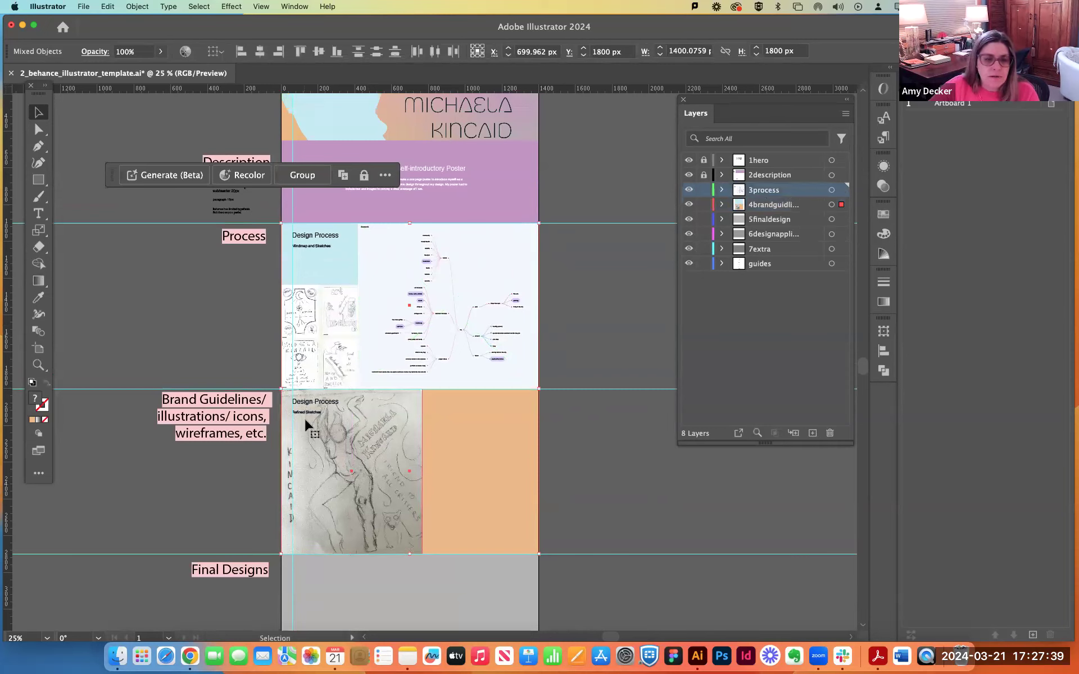
{"action": "left_click", "coordinate": [756, 207]}
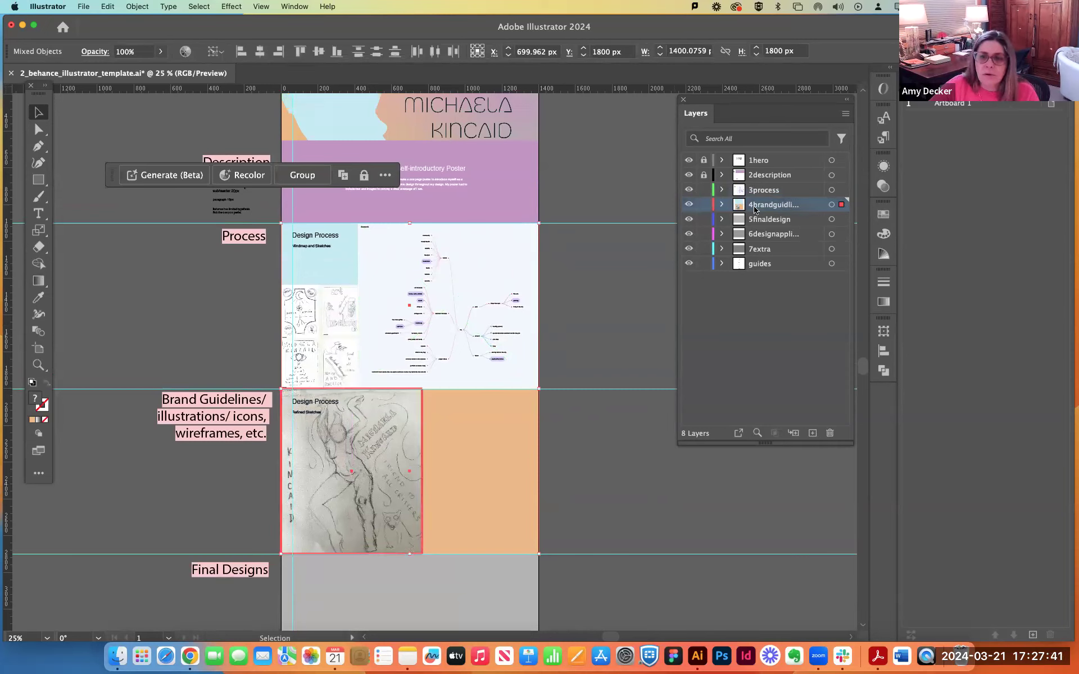
{"action": "key", "text": "super+equal"}
{"action": "key", "text": "super+equal"}
{"action": "key", "text": "super+equal"}
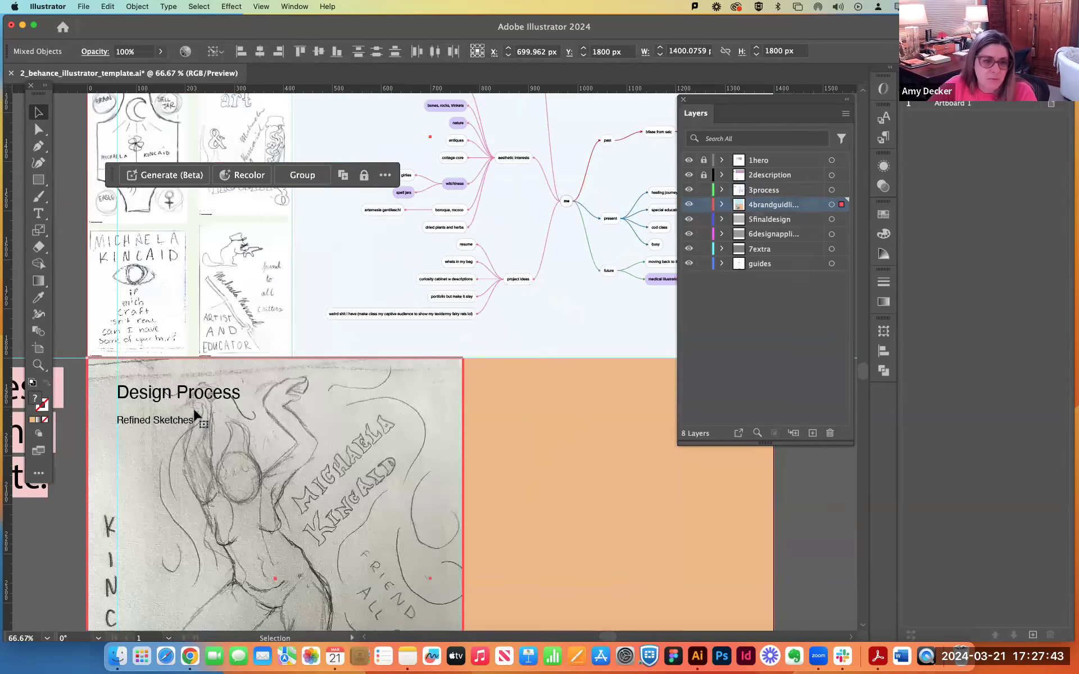
{"action": "left_click_drag", "start_coordinate": [205, 477], "coordinate": [341, 483]}
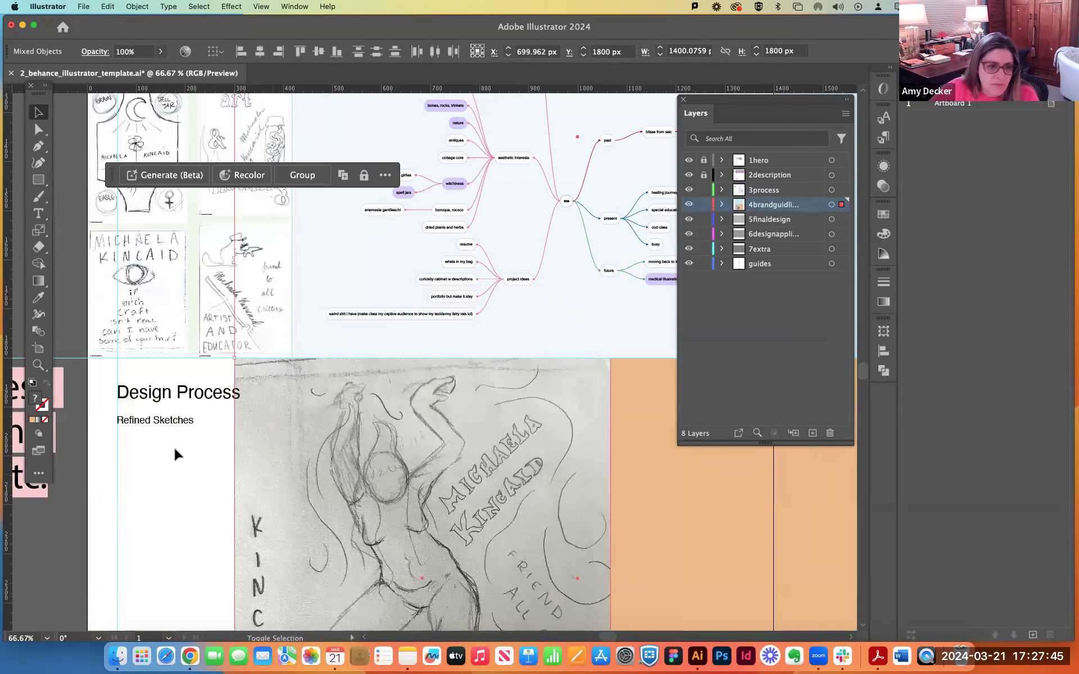
{"action": "left_click", "coordinate": [186, 442]}
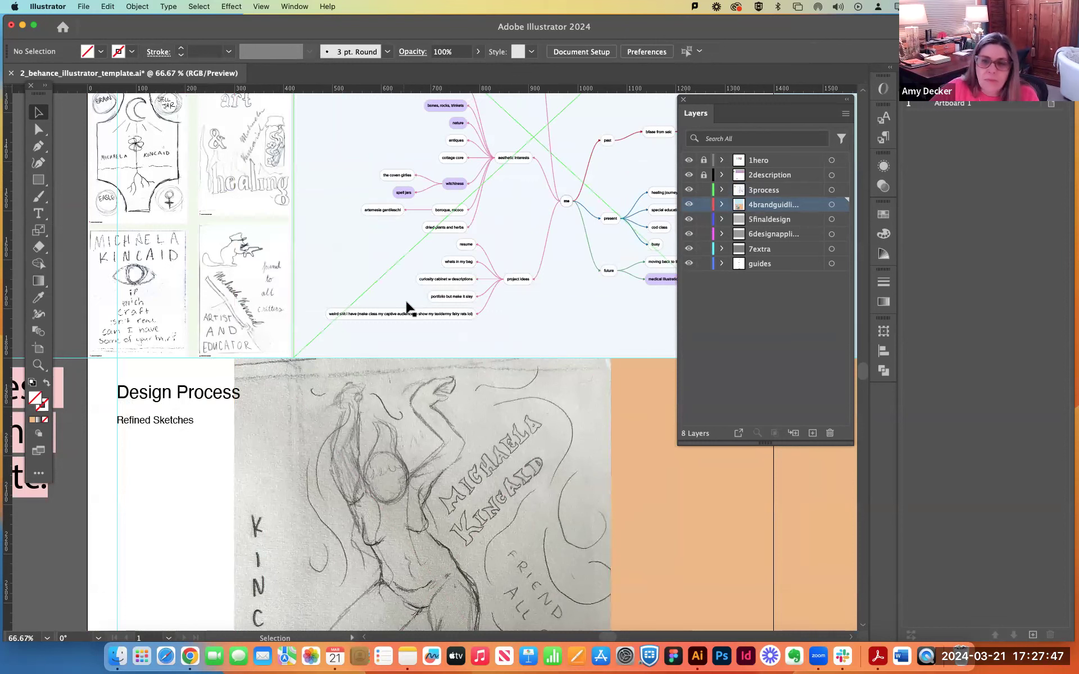
Unlock the 2description layer and move the Design Process and Refined Sketches text from it to the brand guidelines layer.
{"action": "left_click", "coordinate": [704, 176]}
{"action": "left_click", "coordinate": [128, 391]}
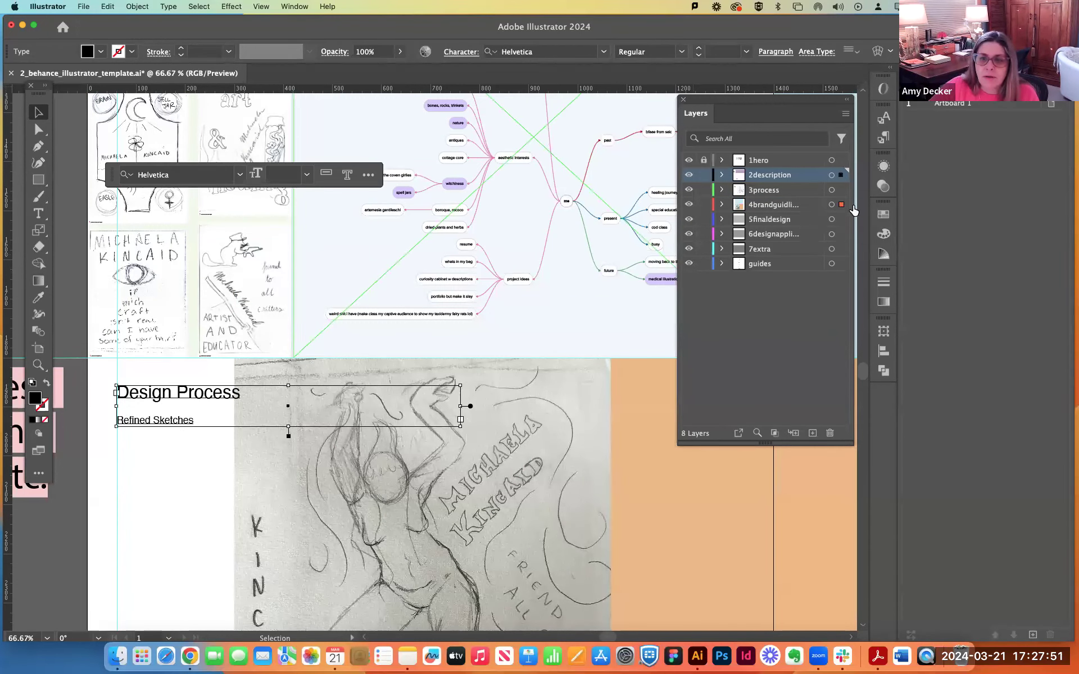
{"action": "left_click_drag", "start_coordinate": [840, 175], "coordinate": [841, 204]}
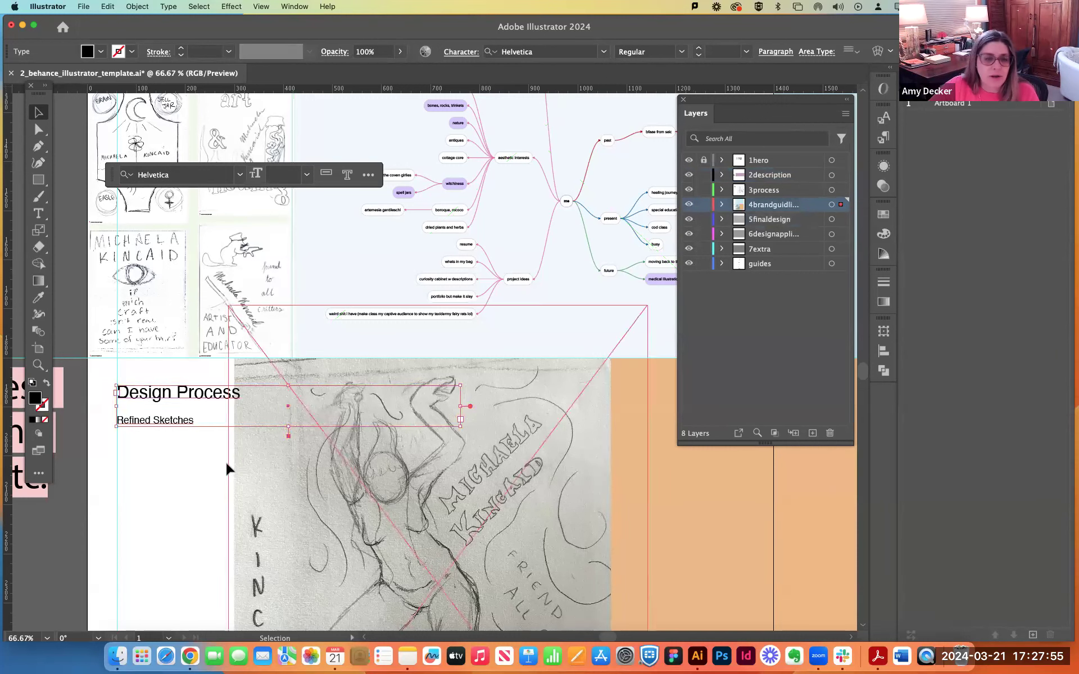
{"action": "left_click", "coordinate": [211, 475]}
Realign the orange brand guidelines background and the light blue process background with the artboard edges.
{"action": "left_click", "coordinate": [548, 489]}
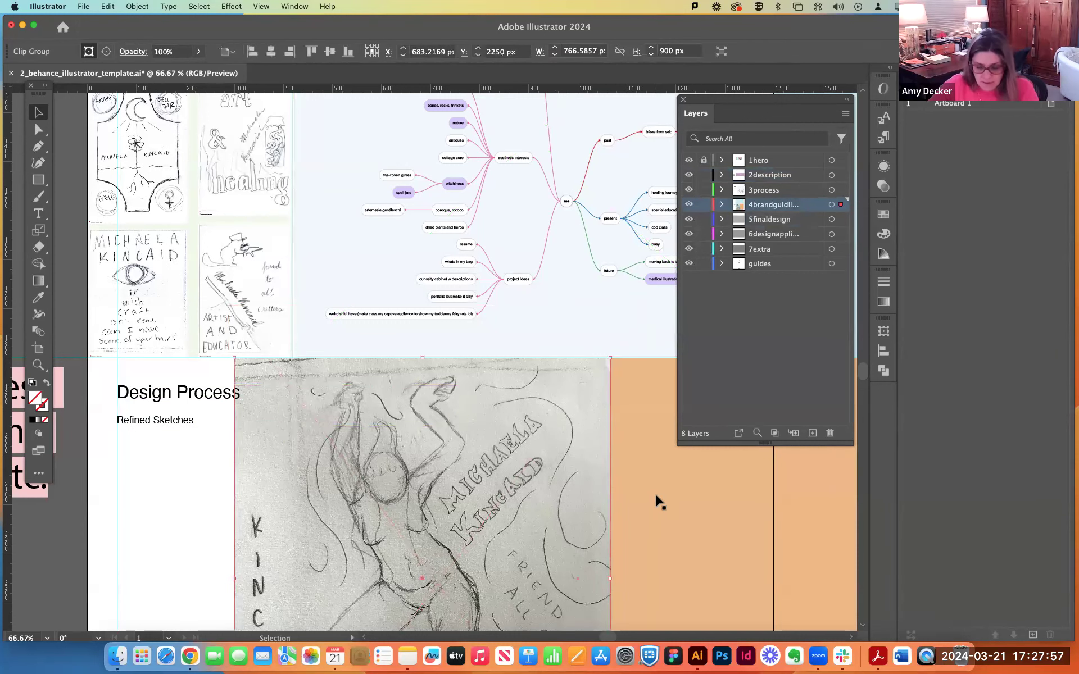
{"action": "key", "text": "super+minus"}
{"action": "key", "text": "super+minus"}
{"action": "left_click_drag", "start_coordinate": [582, 385], "coordinate": [511, 379]}
{"action": "left_click_drag", "start_coordinate": [599, 193], "coordinate": [566, 193]}
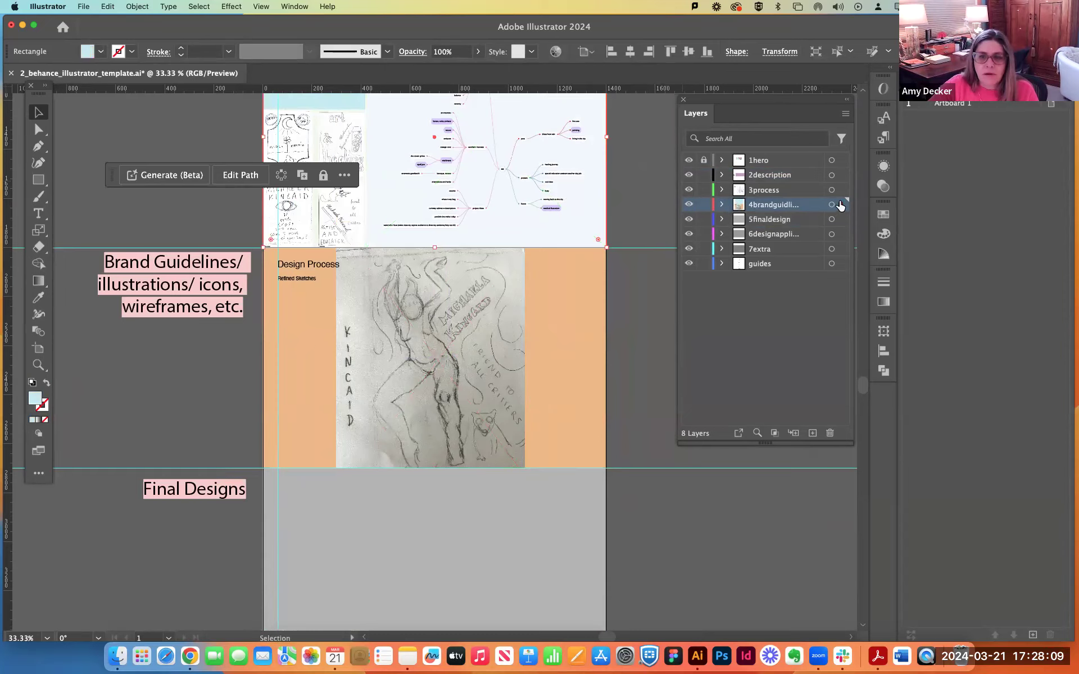
Move the light blue background rectangle to the 3process layer and send it to the back of that layer.
{"action": "left_click_drag", "start_coordinate": [841, 194], "coordinate": [840, 193]}
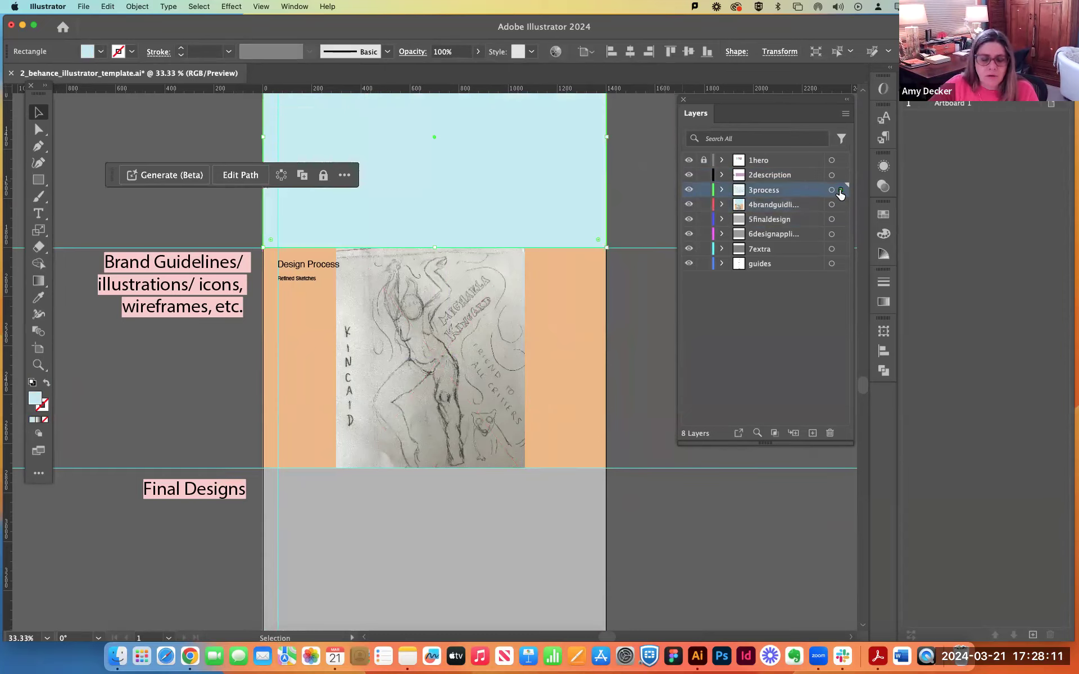
{"action": "left_click", "coordinate": [124, 6]}
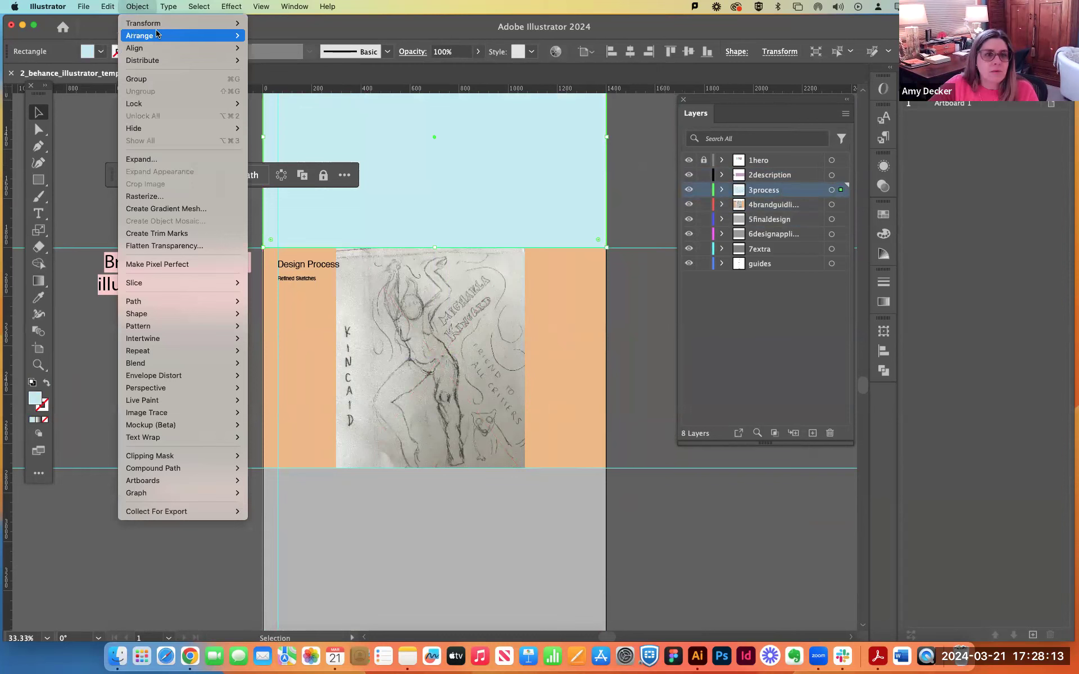
{"action": "mouse_move", "coordinate": [154, 36]}
{"action": "left_click", "coordinate": [282, 73]}
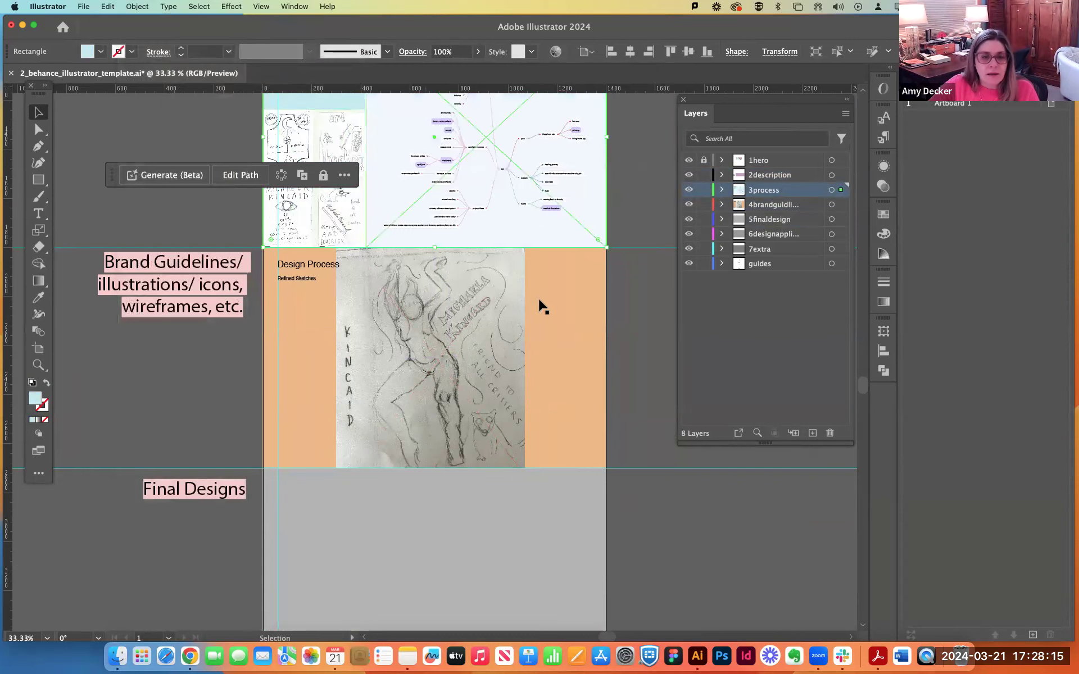
{"action": "left_click", "coordinate": [641, 310]}
Set the sketch flush with the orange section's left edge and position the Design Process heading to its right.
{"action": "left_click_drag", "start_coordinate": [286, 279], "coordinate": [557, 279]}
{"action": "left_click_drag", "start_coordinate": [440, 301], "coordinate": [366, 298]}
{"action": "left_click_drag", "start_coordinate": [562, 267], "coordinate": [491, 267]}
{"action": "left_click_drag", "start_coordinate": [633, 273], "coordinate": [598, 267]}
{"action": "left_click", "coordinate": [625, 281]}
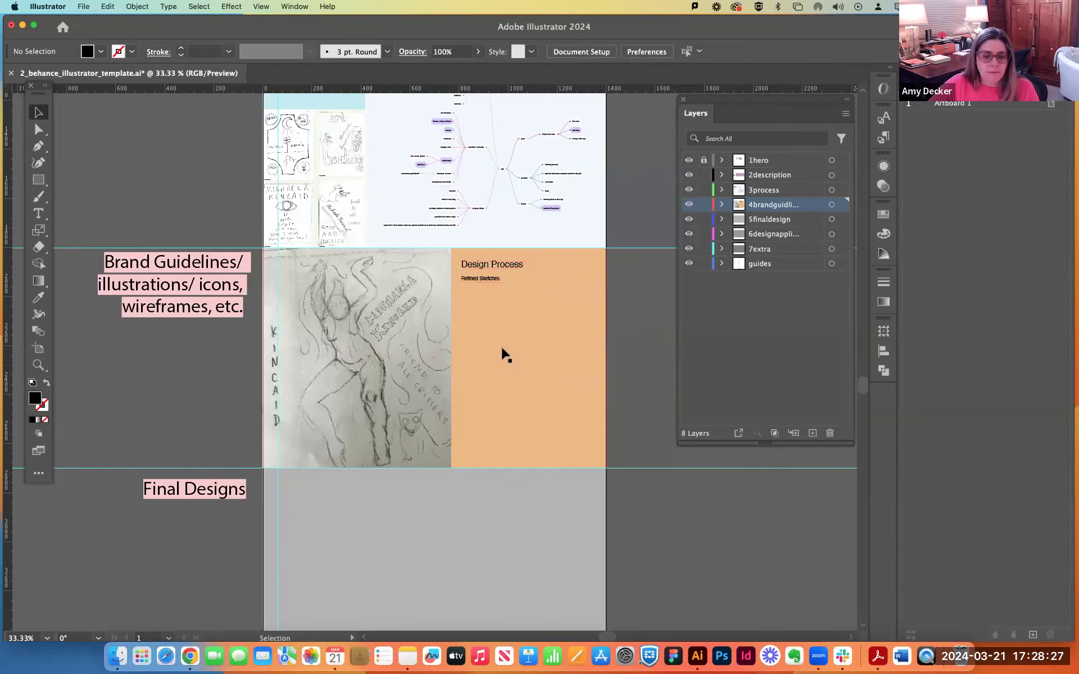
Choose the student's poster PDF ending in 22-16-24 from Downloads for placement as a linked file.
{"action": "scroll", "coordinate": [452, 338], "scroll_direction": "up", "scroll_amount": 5}
{"action": "scroll", "coordinate": [458, 334], "scroll_direction": "down", "scroll_amount": 5}
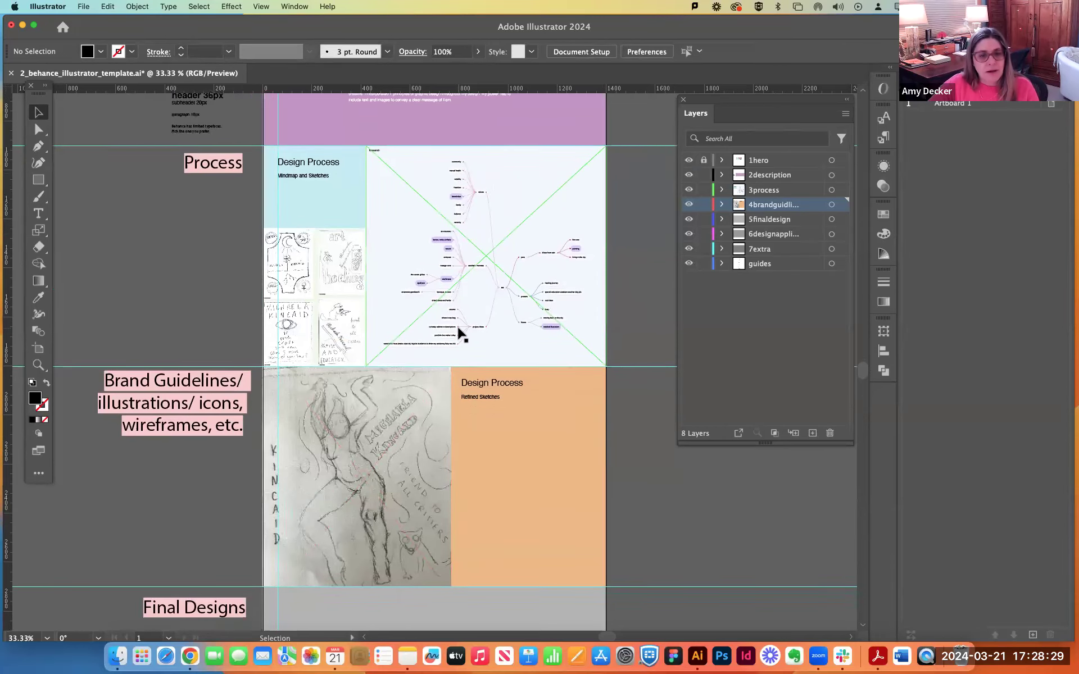
{"action": "scroll", "coordinate": [458, 334], "scroll_direction": "down", "scroll_amount": 5}
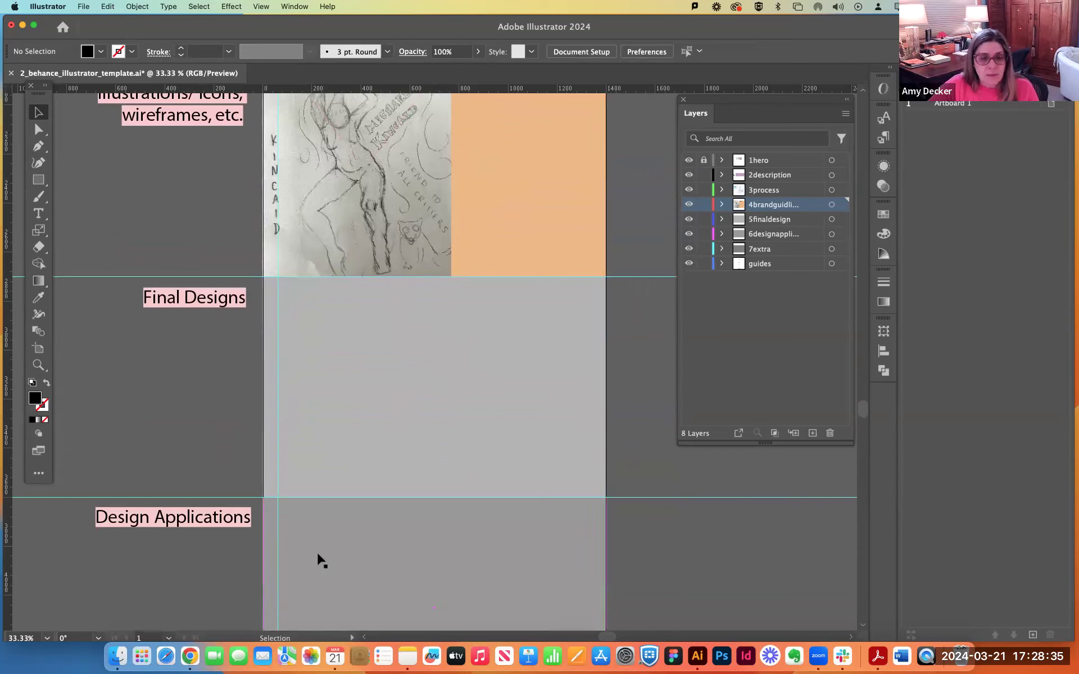
{"action": "left_click", "coordinate": [84, 6]}
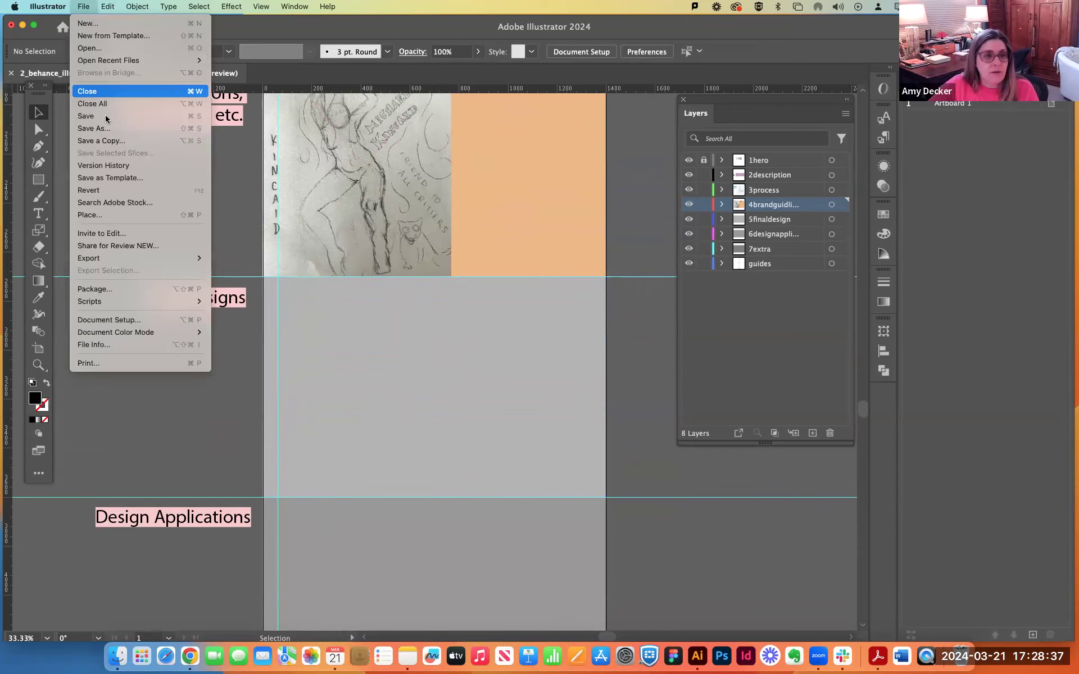
{"action": "left_click", "coordinate": [97, 216]}
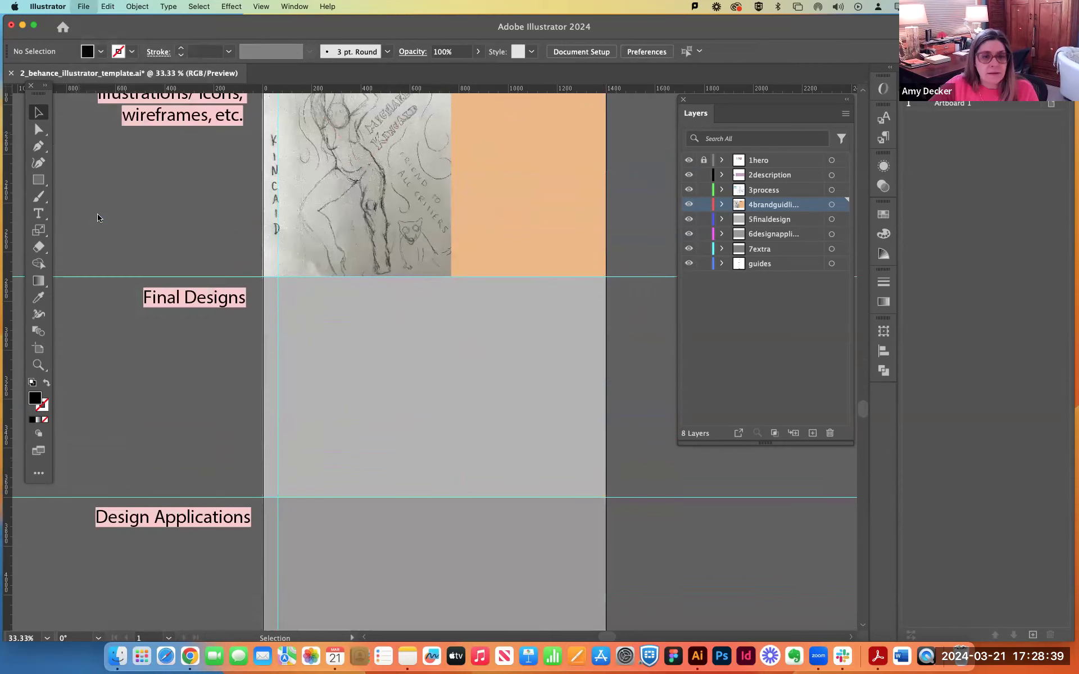
{"action": "left_click", "coordinate": [442, 205]}
{"action": "left_click", "coordinate": [442, 219]}
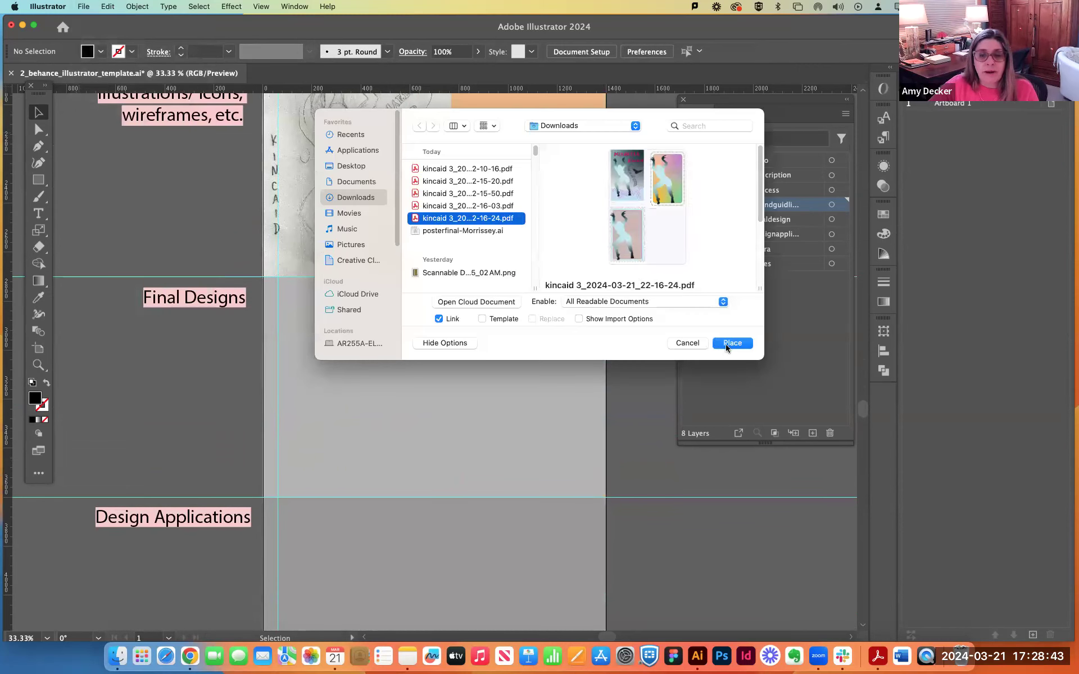
{"action": "left_click", "coordinate": [727, 348]}
Place the linked poster PDF over the brand guidelines section, using the Art crop option, and reposition the large sheet.
{"action": "scroll", "coordinate": [477, 259], "scroll_direction": "up", "scroll_amount": 2}
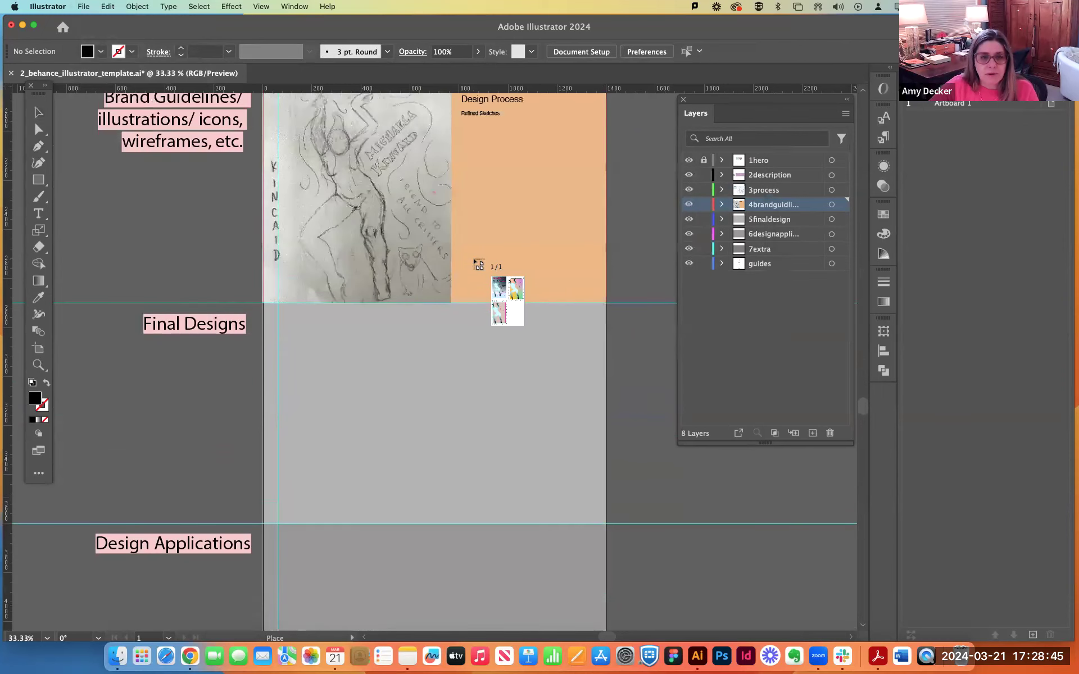
{"action": "scroll", "coordinate": [478, 264], "scroll_direction": "up", "scroll_amount": 5}
{"action": "left_click_drag", "start_coordinate": [447, 200], "coordinate": [628, 420]}
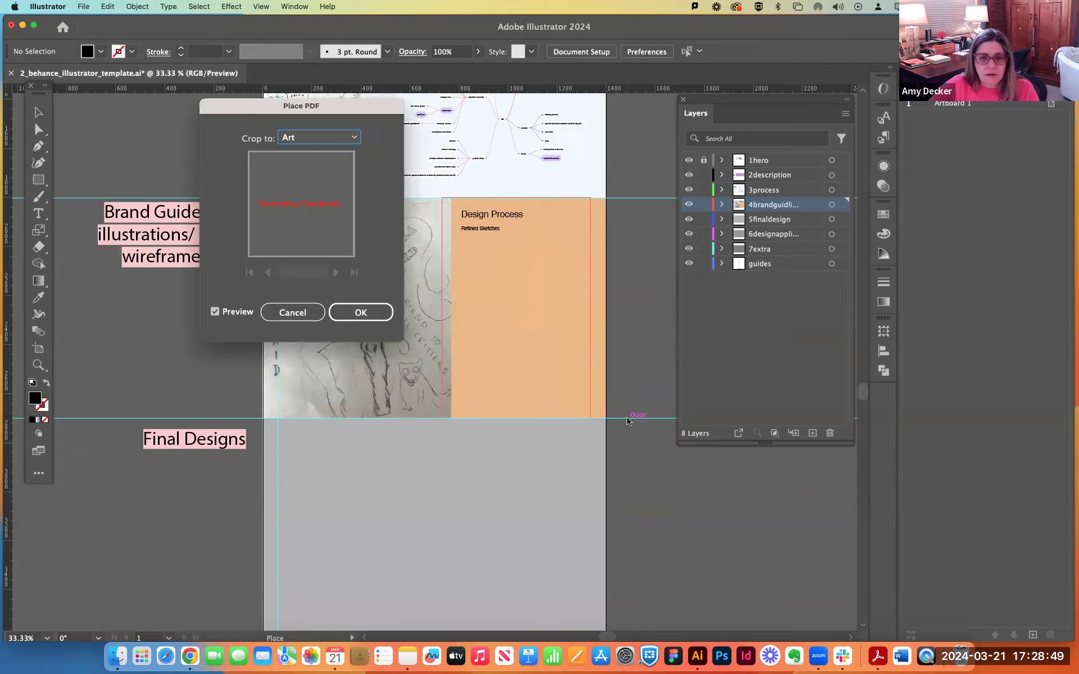
{"action": "left_click", "coordinate": [361, 312]}
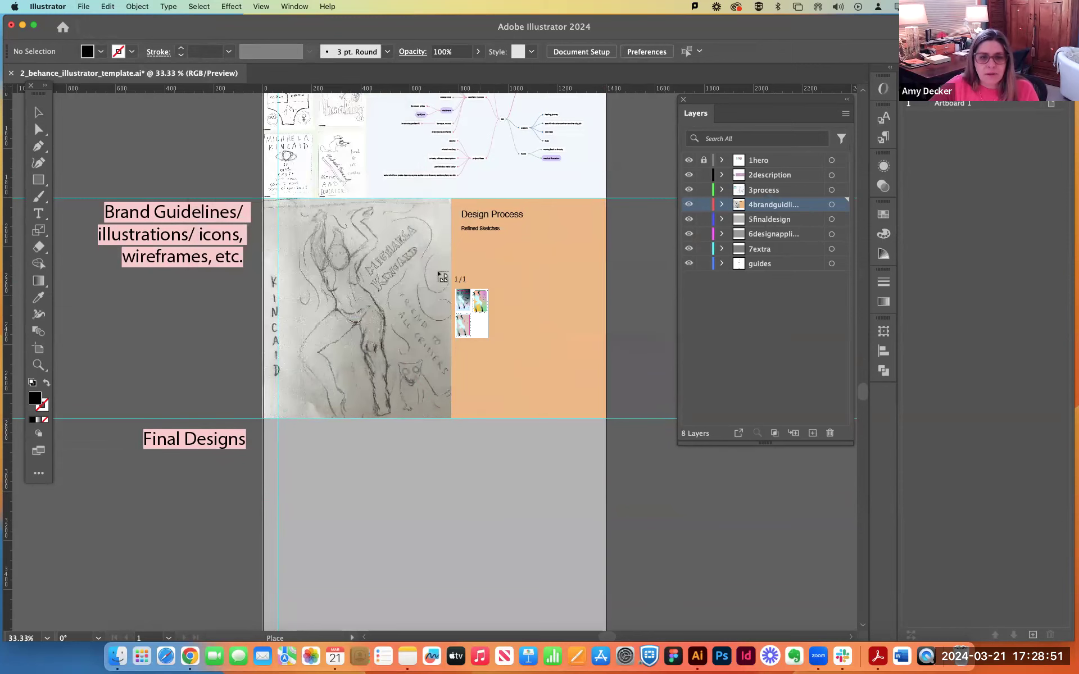
{"action": "left_click", "coordinate": [424, 255]}
{"action": "mouse_move", "coordinate": [523, 323]}
{"action": "left_mouse_down"}
{"action": "mouse_move", "coordinate": [317, 247]}
{"action": "mouse_move", "coordinate": [317, 181]}
{"action": "mouse_move", "coordinate": [234, 107]}
{"action": "mouse_move", "coordinate": [222, 110]}
{"action": "mouse_move", "coordinate": [483, 367]}
{"action": "left_mouse_up"}
{"action": "left_click", "coordinate": [213, 109]}
{"action": "left_click", "coordinate": [238, 119]}
{"action": "mouse_move", "coordinate": [585, 554]}
{"action": "left_mouse_down"}
{"action": "mouse_move", "coordinate": [468, 237]}
{"action": "mouse_move", "coordinate": [414, 204]}
{"action": "mouse_move", "coordinate": [344, 193]}
{"action": "left_mouse_up"}
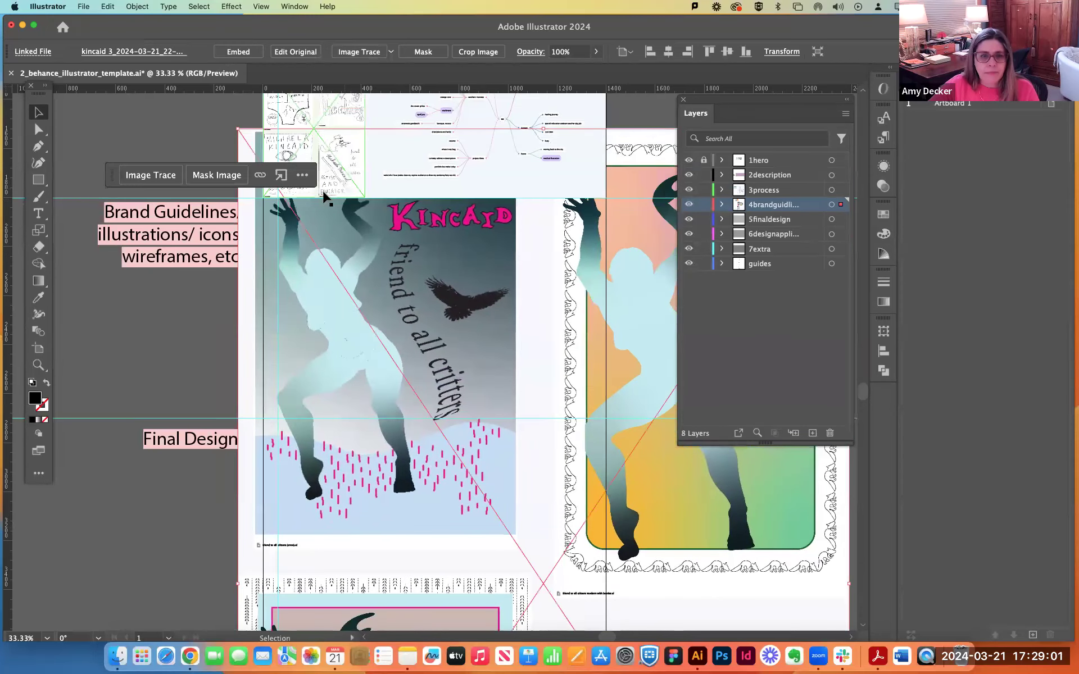
Scale the placed poster sheet down to about 767 by 1143 px and move it to the Final Designs section's left margin guide.
{"action": "left_click_drag", "start_coordinate": [236, 131], "coordinate": [543, 451]}
{"action": "left_click_drag", "start_coordinate": [642, 638], "coordinate": [433, 234]}
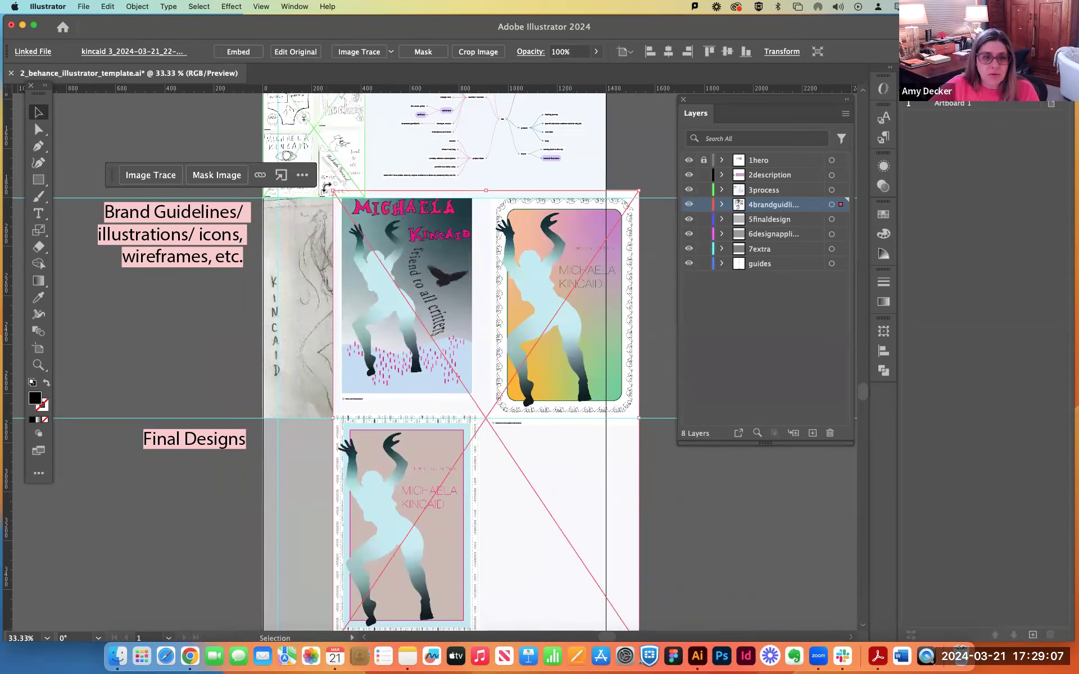
{"action": "left_click_drag", "start_coordinate": [332, 190], "coordinate": [451, 358]}
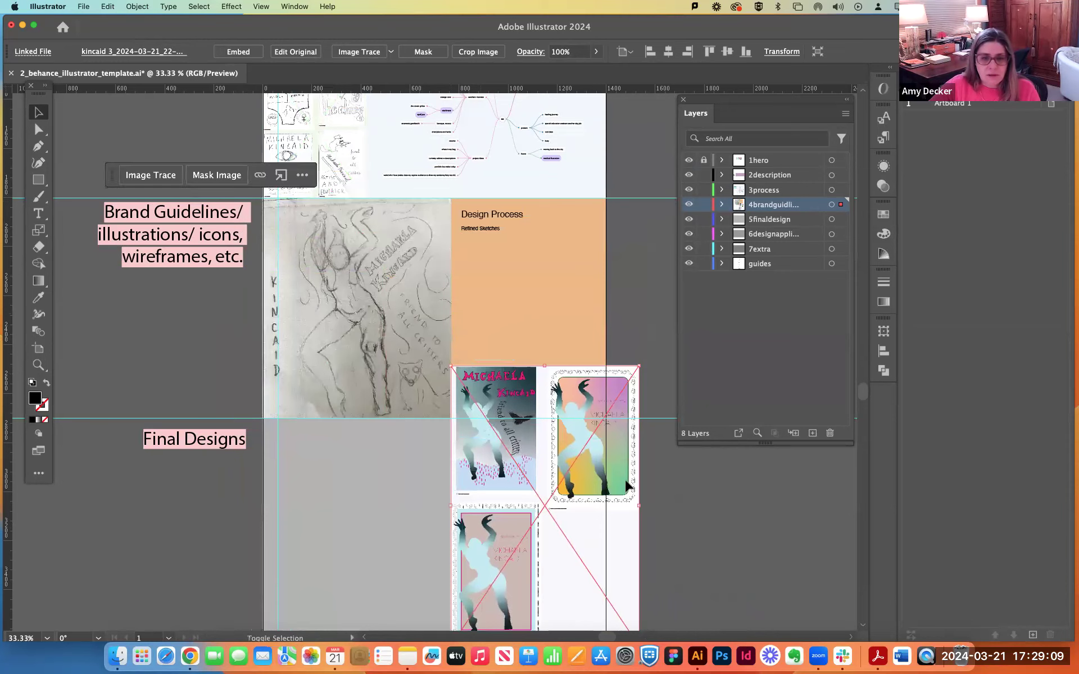
{"action": "scroll", "coordinate": [786, 517], "scroll_direction": "down", "scroll_amount": 5}
{"action": "left_click_drag", "start_coordinate": [465, 272], "coordinate": [252, 349]}
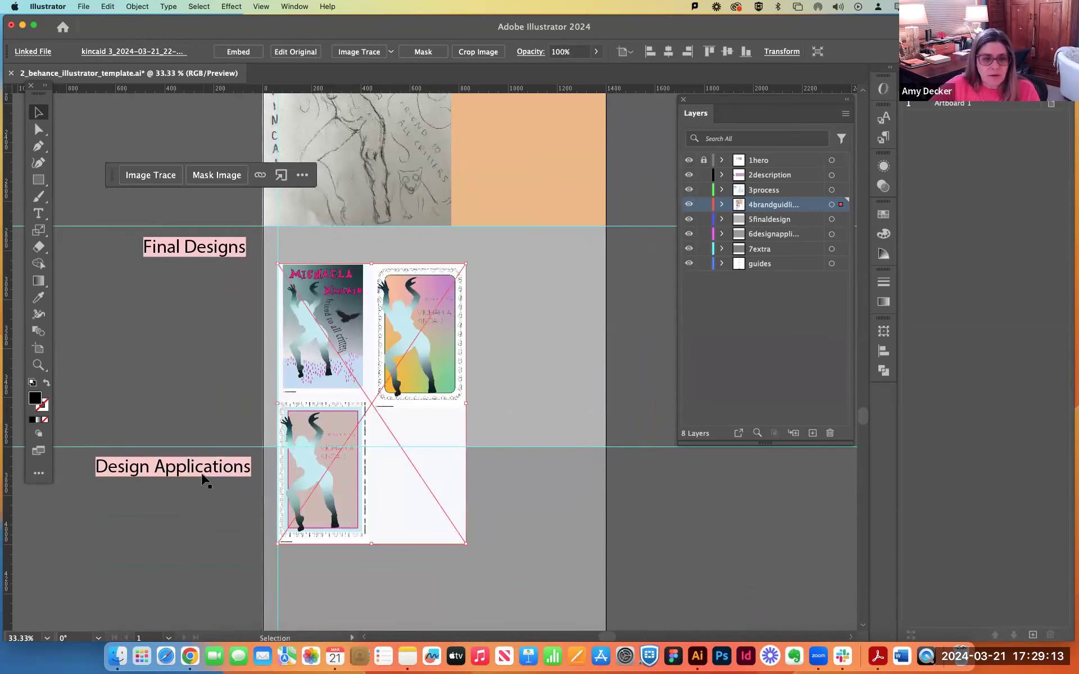
Delete the Design Applications label and move the Final Designs label down beside the lower part of the poster sheet.
{"action": "left_click", "coordinate": [204, 475]}
{"action": "key", "text": "Delete"}
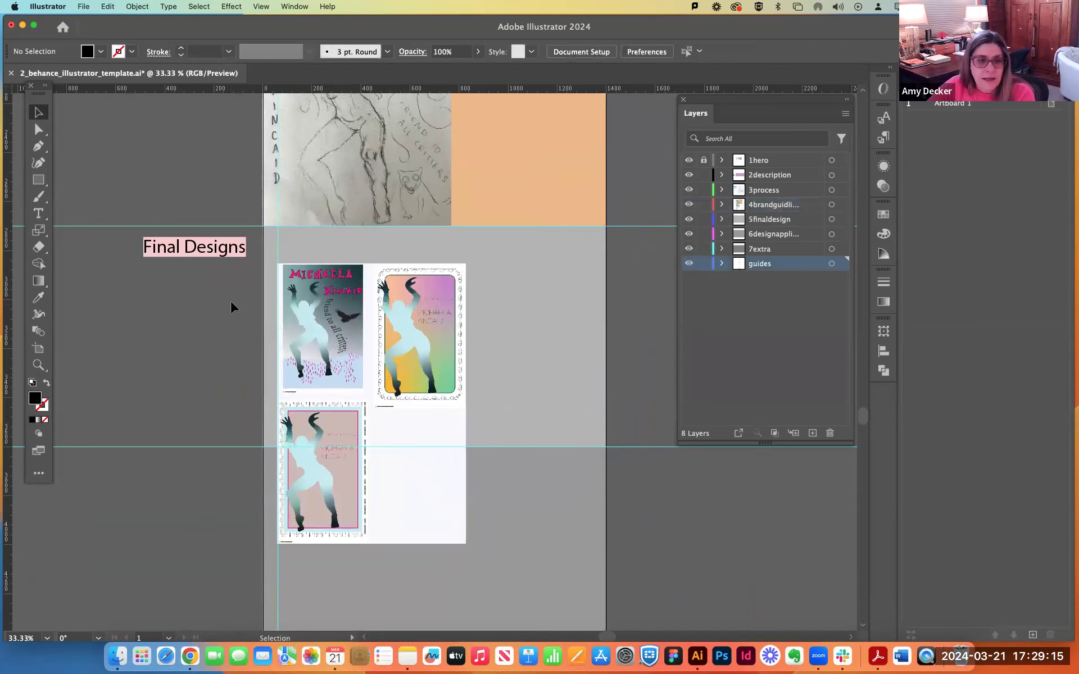
{"action": "left_click_drag", "start_coordinate": [200, 249], "coordinate": [198, 567]}
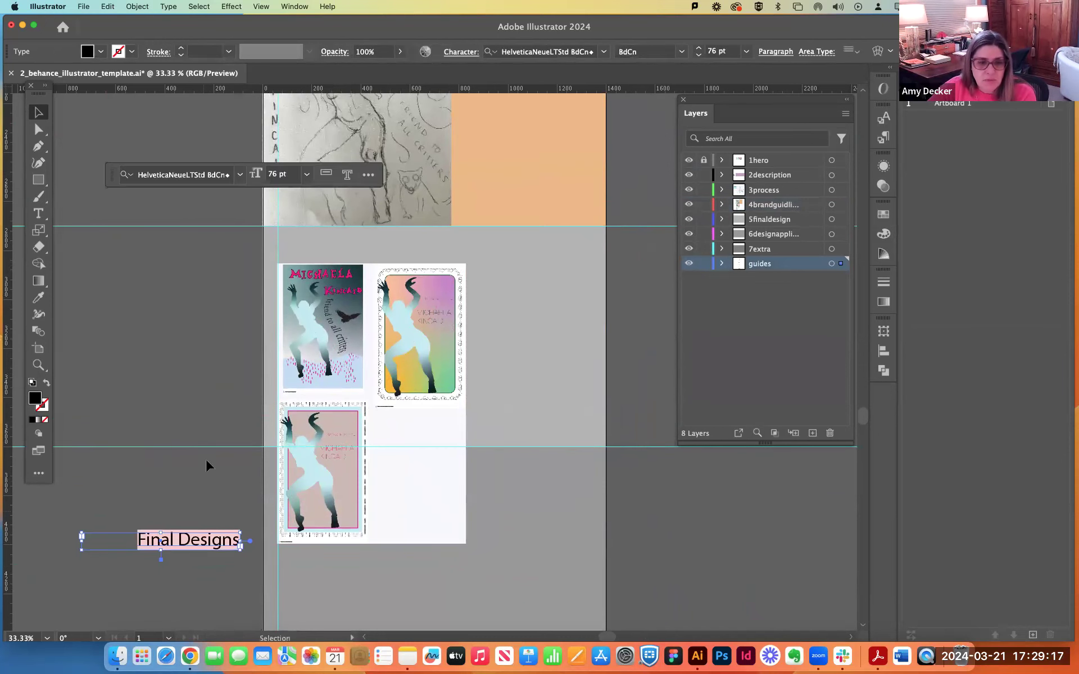
Duplicate the poster sheet, placing one copy higher and further right over the orange section and nudging the other off the margin guide.
{"action": "left_click", "coordinate": [313, 329]}
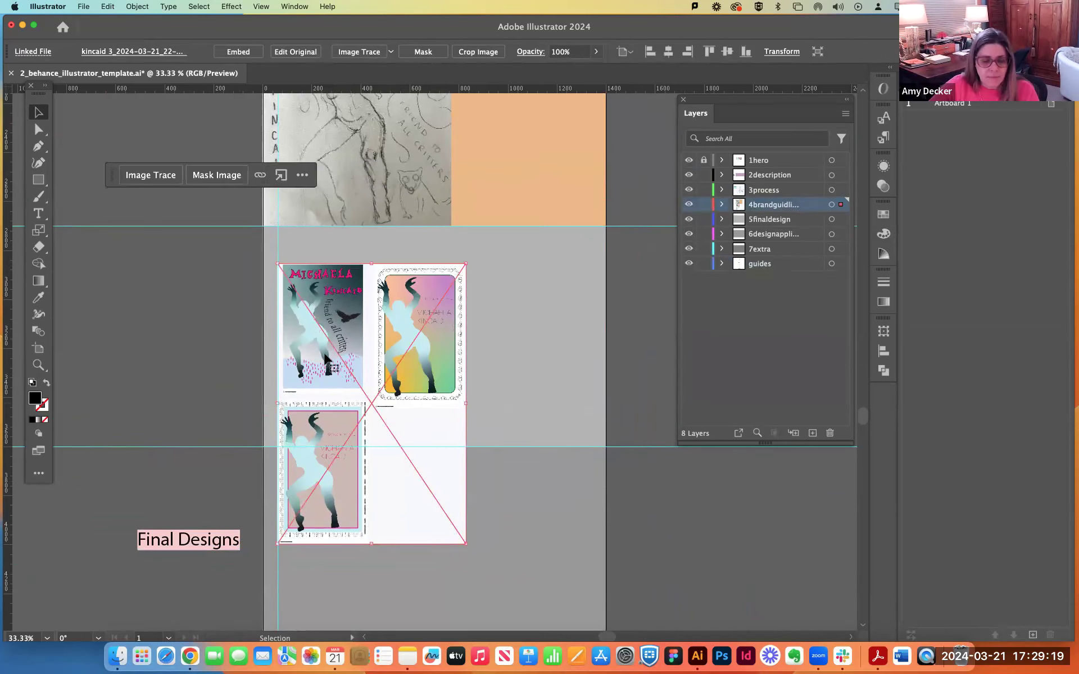
{"action": "left_click_drag", "start_coordinate": [313, 319], "coordinate": [533, 365]}
{"action": "left_click_drag", "start_coordinate": [548, 454], "coordinate": [540, 313]}
{"action": "mouse_move", "coordinate": [380, 333]}
{"action": "left_mouse_down"}
{"action": "mouse_move", "coordinate": [395, 336]}
{"action": "mouse_move", "coordinate": [387, 332]}
{"action": "left_mouse_up"}
{"action": "left_click_drag", "start_coordinate": [542, 345], "coordinate": [542, 339]}
{"action": "left_click", "coordinate": [616, 451]}
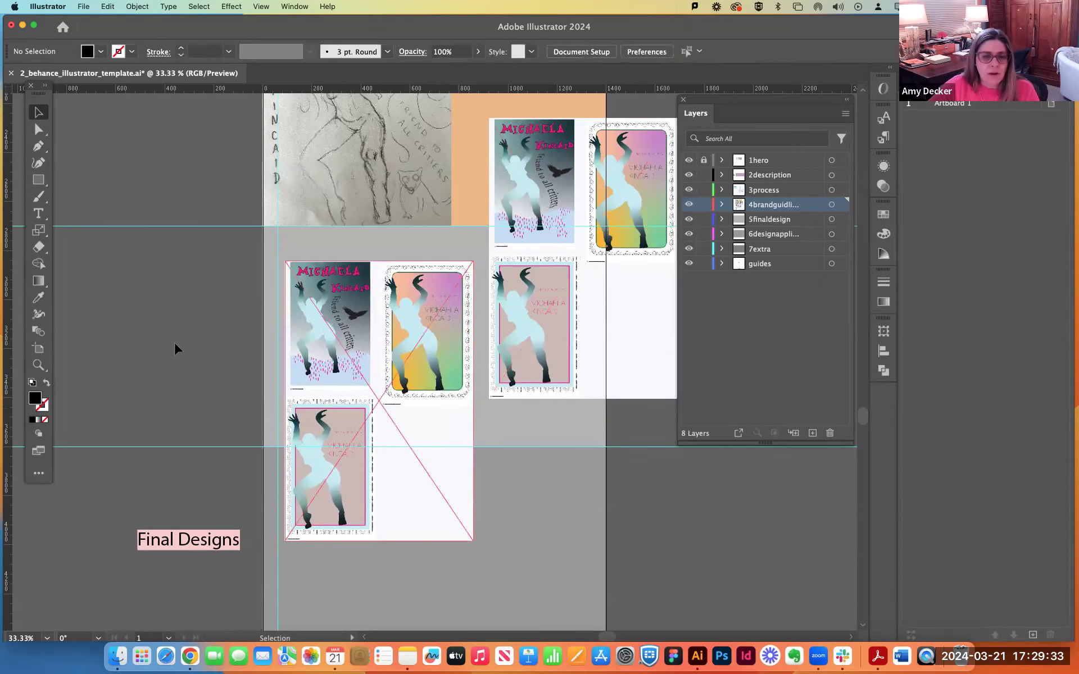
Clip the lower poster sheet to its upper two posters using a drawn rectangle about 767 by 579 px as a clipping mask.
{"action": "left_click", "coordinate": [297, 317]}
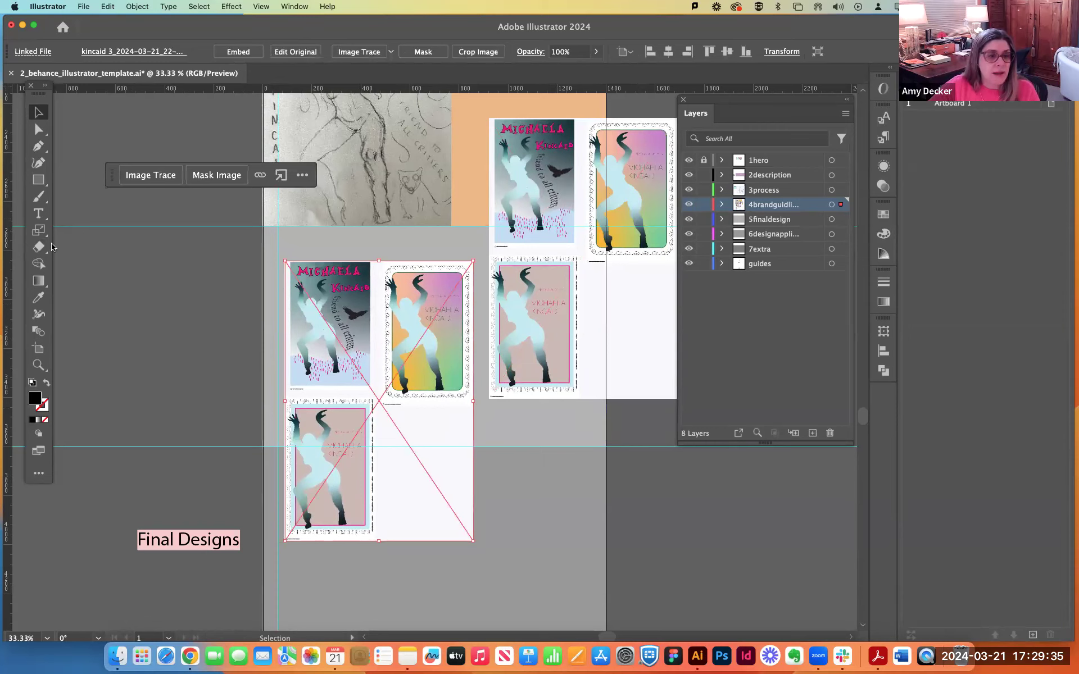
{"action": "mouse_move", "coordinate": [285, 261]}
{"action": "left_mouse_down"}
{"action": "mouse_move", "coordinate": [426, 342]}
{"action": "mouse_move", "coordinate": [473, 402]}
{"action": "left_mouse_up"}
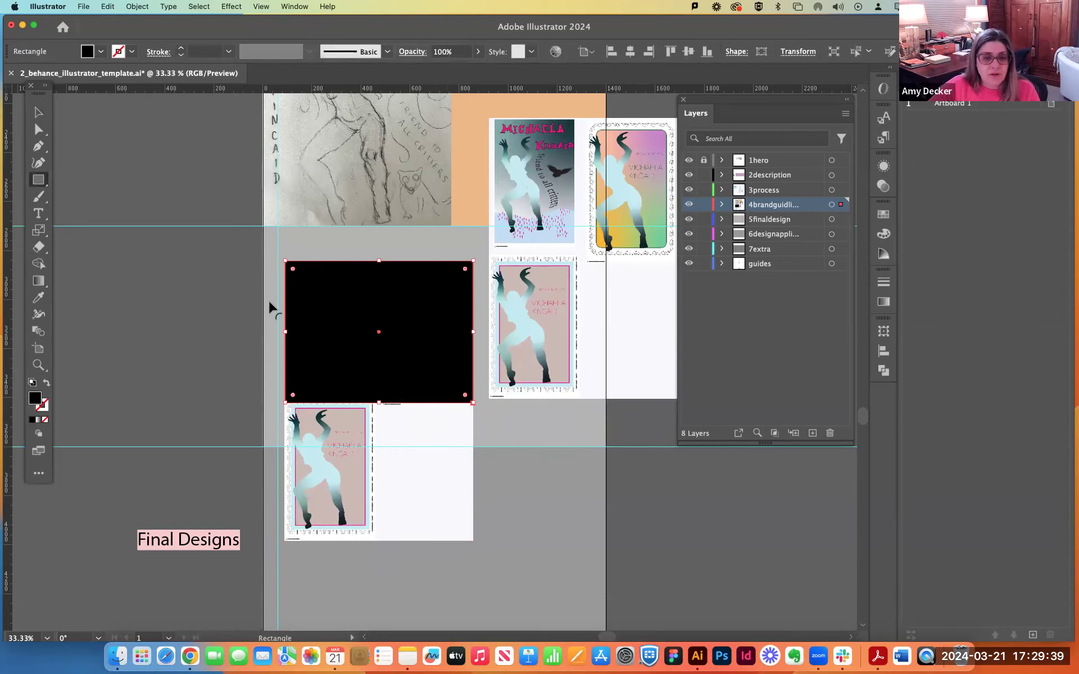
{"action": "left_click", "coordinate": [32, 115]}
{"action": "left_click", "coordinate": [349, 503], "text": "shift"}
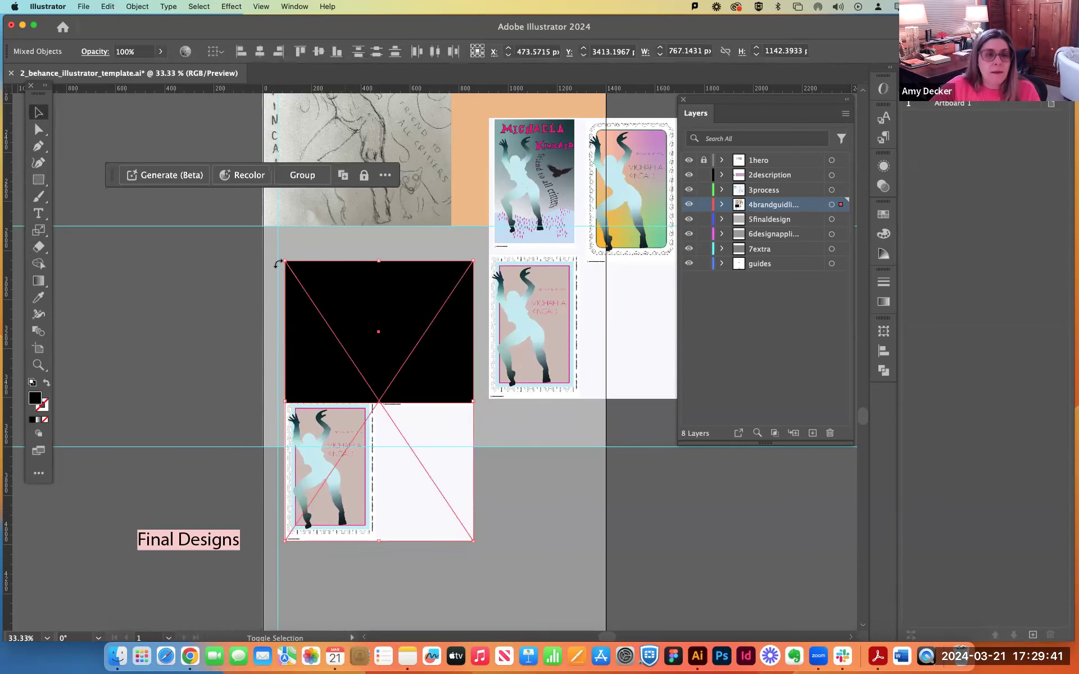
{"action": "left_click", "coordinate": [168, 6]}
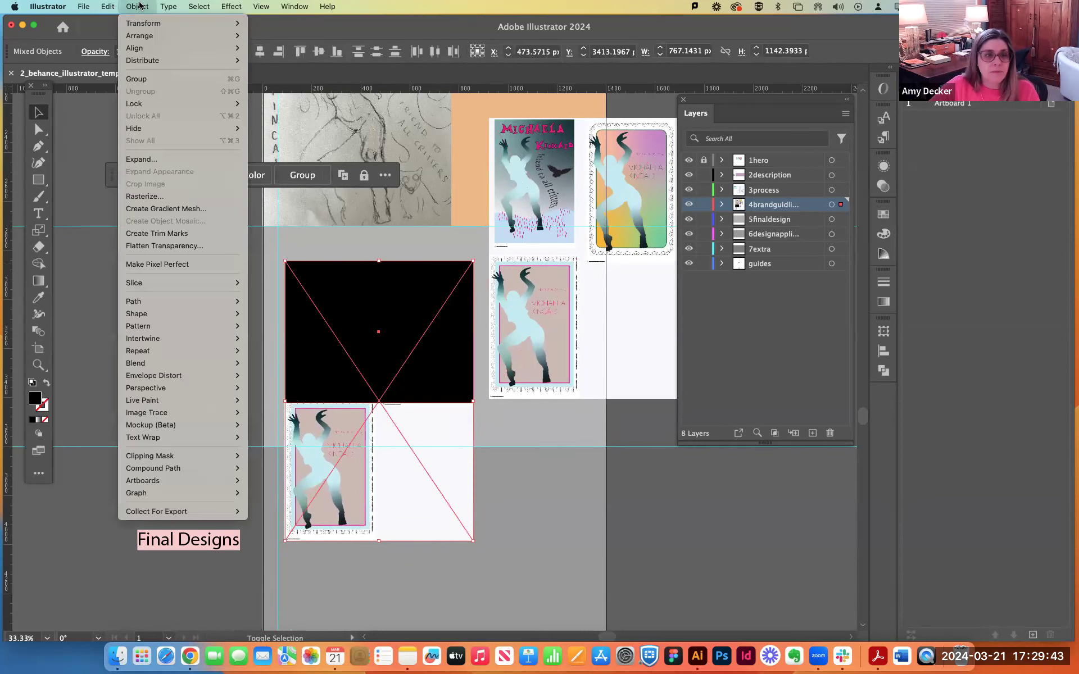
{"action": "left_click", "coordinate": [157, 458]}
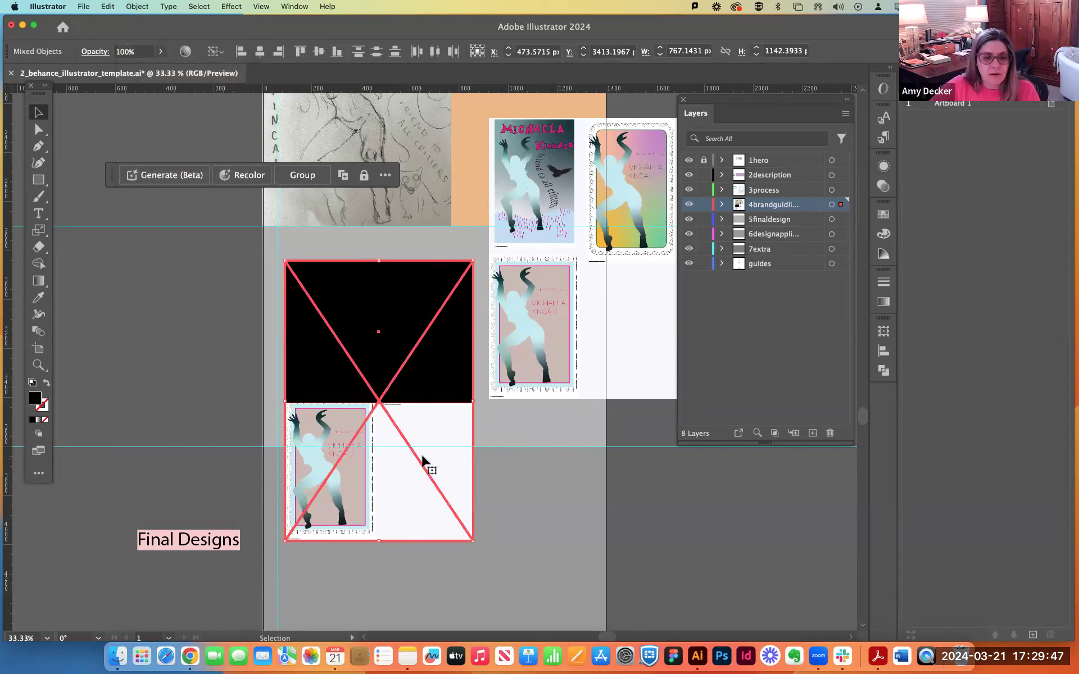
{"action": "left_click", "coordinate": [138, 6]}
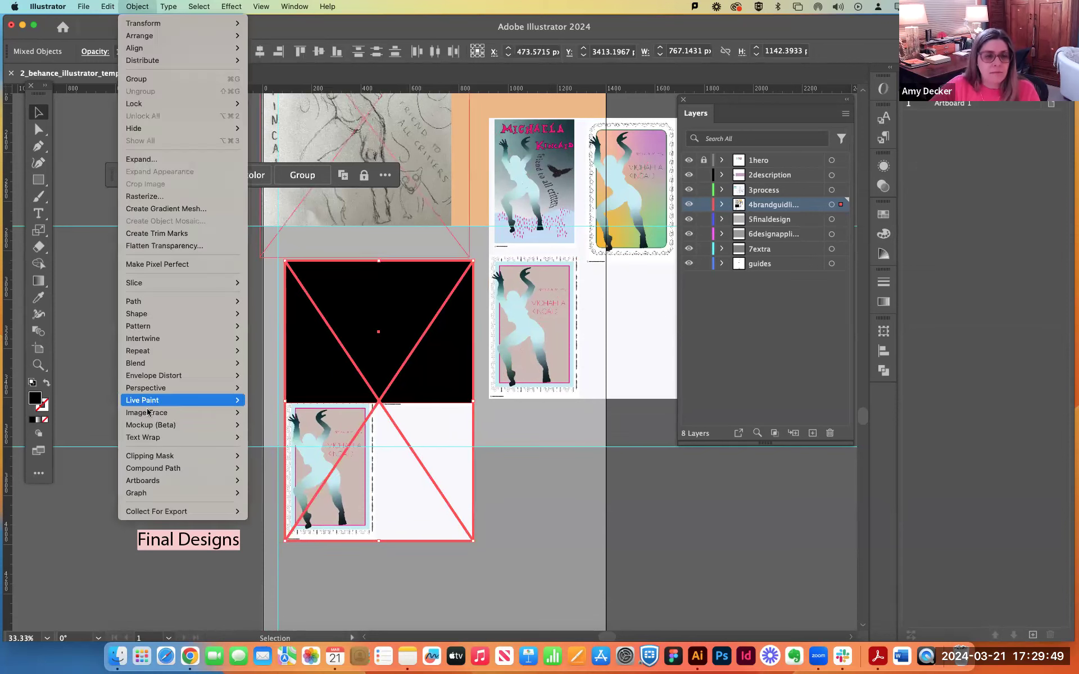
{"action": "mouse_move", "coordinate": [186, 456]}
{"action": "left_click", "coordinate": [261, 456]}
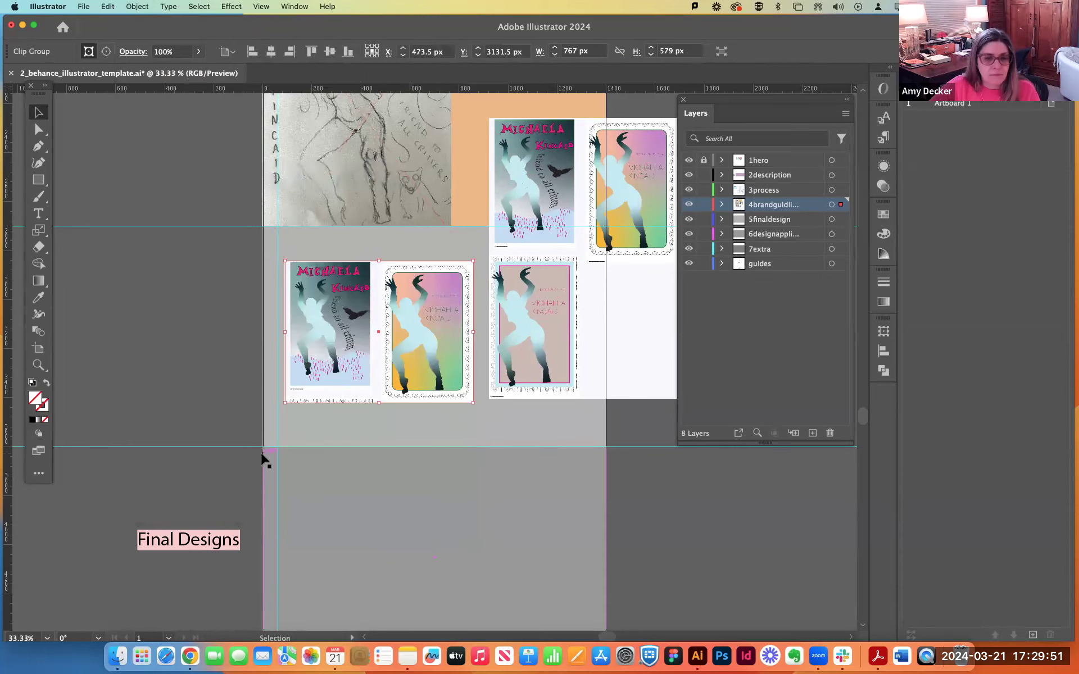
Clip the other sheet copy to its single lower poster with a rectangular clipping mask about 396 by 598 px.
{"action": "left_click", "coordinate": [38, 180]}
{"action": "left_click_drag", "start_coordinate": [489, 251], "coordinate": [586, 398]}
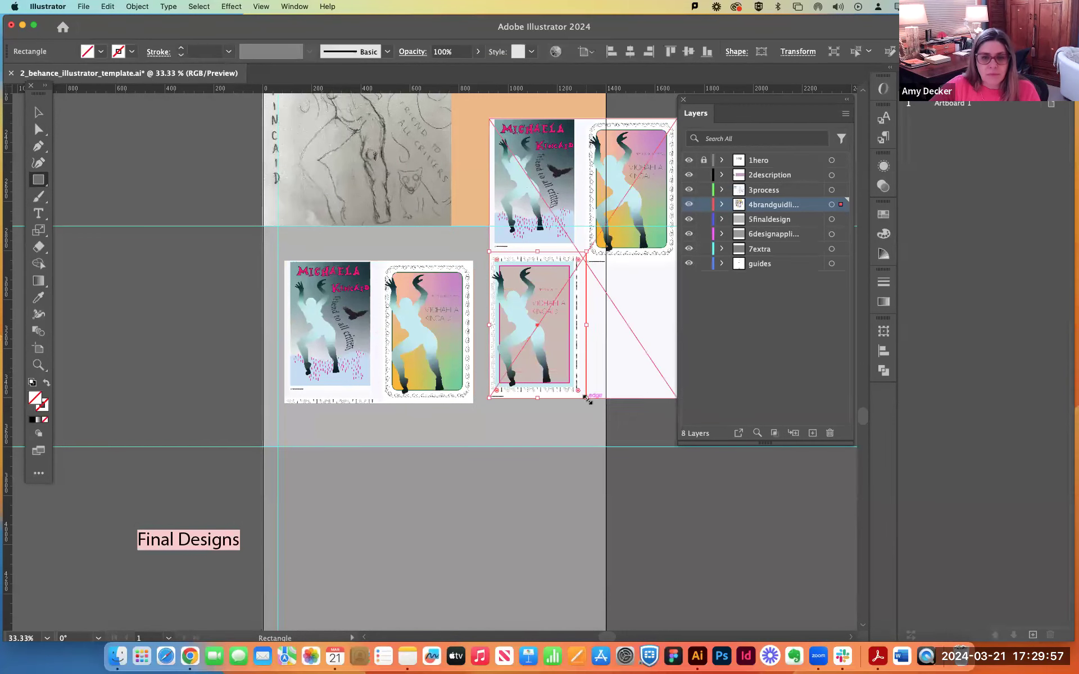
{"action": "key", "text": "v"}
{"action": "left_click", "coordinate": [628, 227], "text": "shift"}
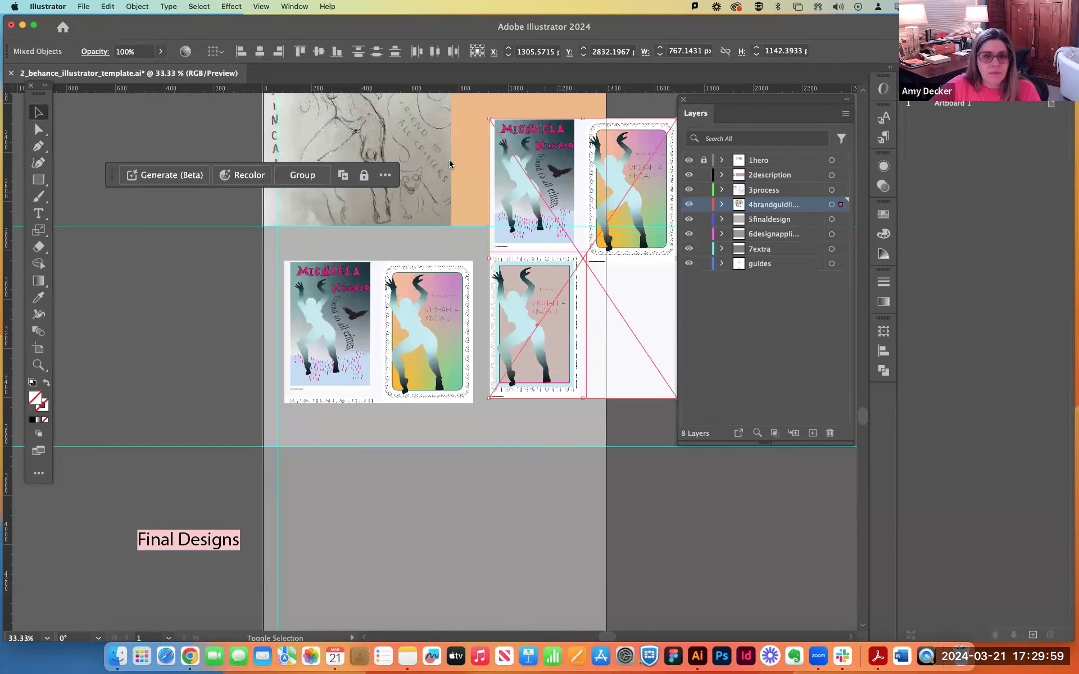
{"action": "left_click", "coordinate": [134, 8]}
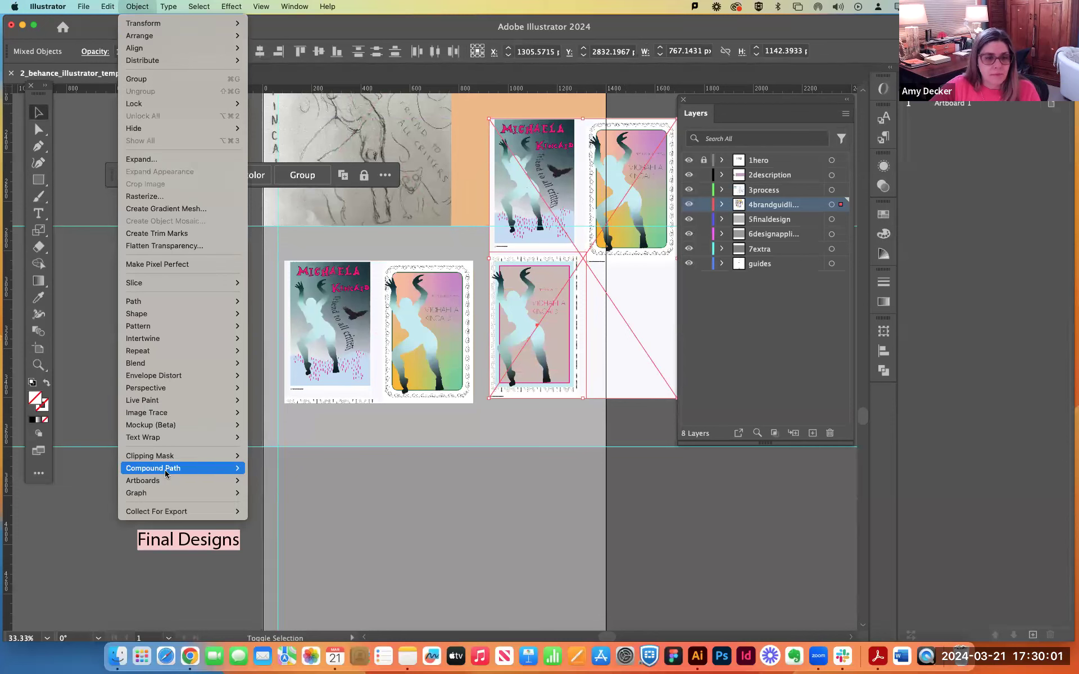
{"action": "mouse_move", "coordinate": [166, 466]}
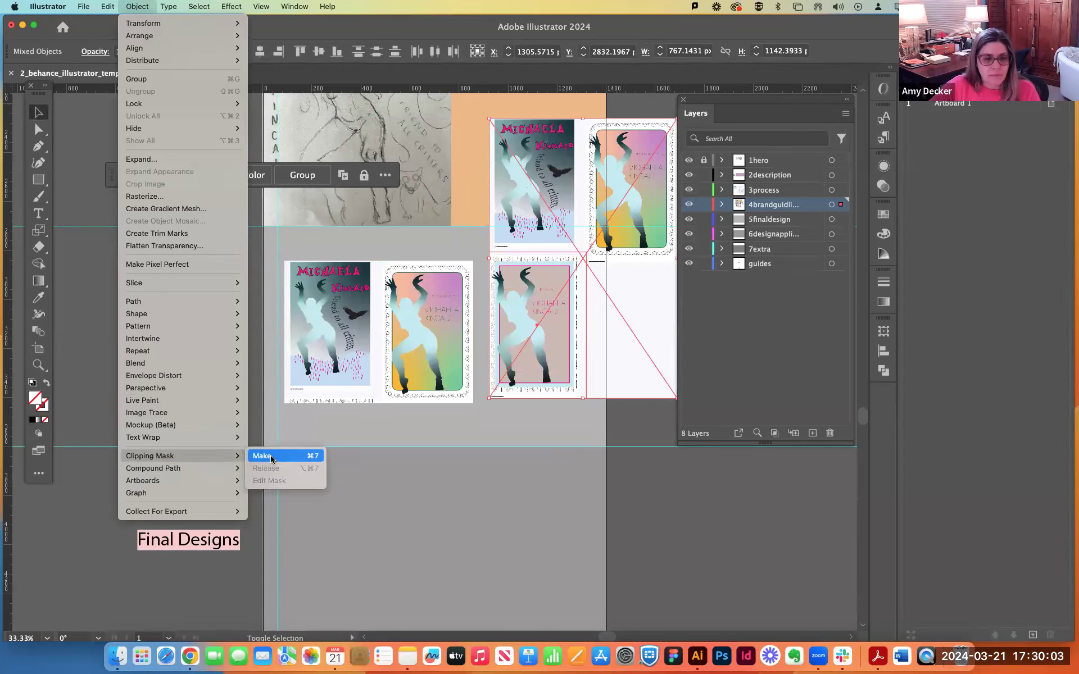
{"action": "left_click", "coordinate": [262, 456]}
Line up the clipped single poster beside the two-poster crop in one row across the grey section.
{"action": "left_click_drag", "start_coordinate": [559, 325], "coordinate": [555, 331]}
{"action": "left_click_drag", "start_coordinate": [445, 340], "coordinate": [448, 341]}
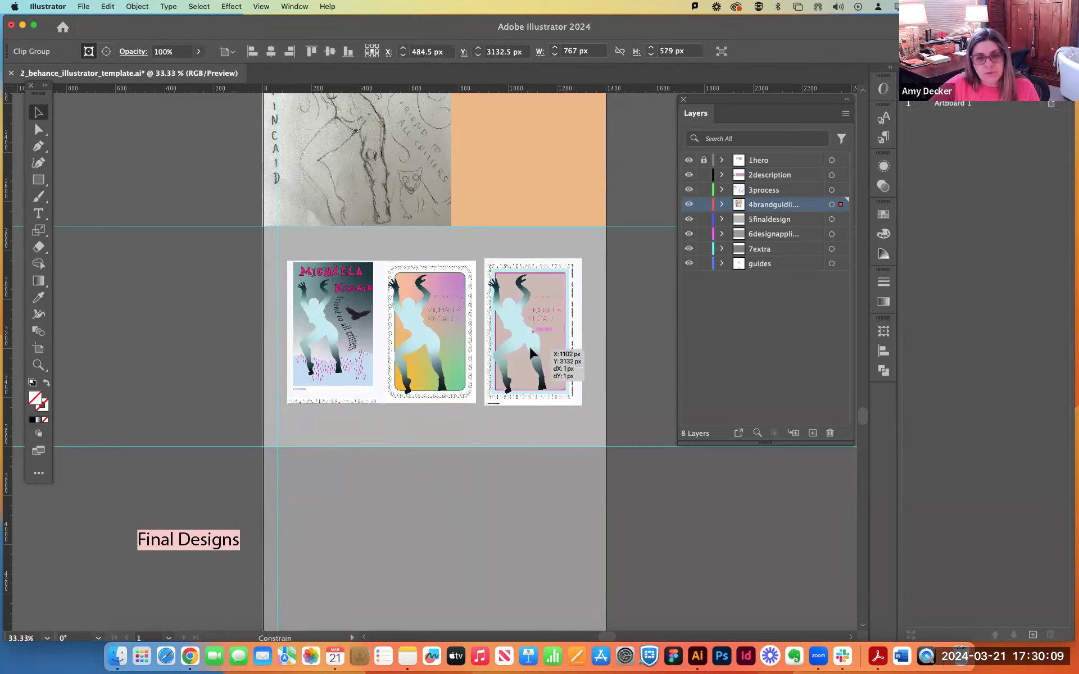
{"action": "left_click", "coordinate": [203, 267]}
Duplicate the Design Process text block from the orange section to the margin guide above the row of posters.
{"action": "scroll", "coordinate": [203, 272], "scroll_direction": "up", "scroll_amount": 3}
{"action": "scroll", "coordinate": [206, 275], "scroll_direction": "up", "scroll_amount": 1}
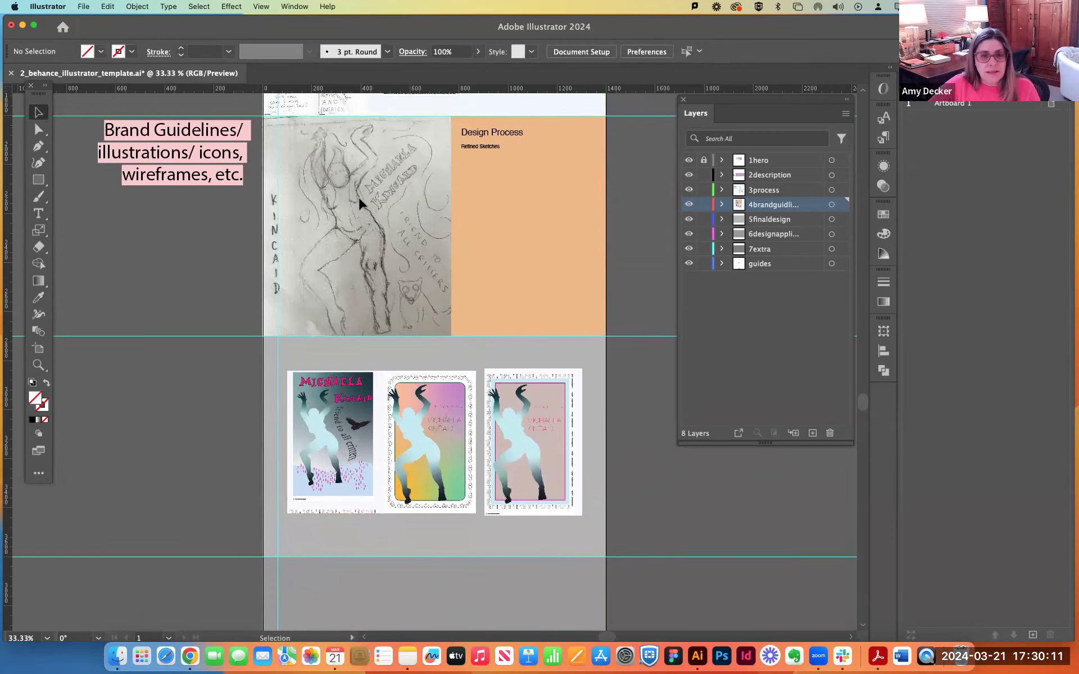
{"action": "left_click", "coordinate": [492, 137]}
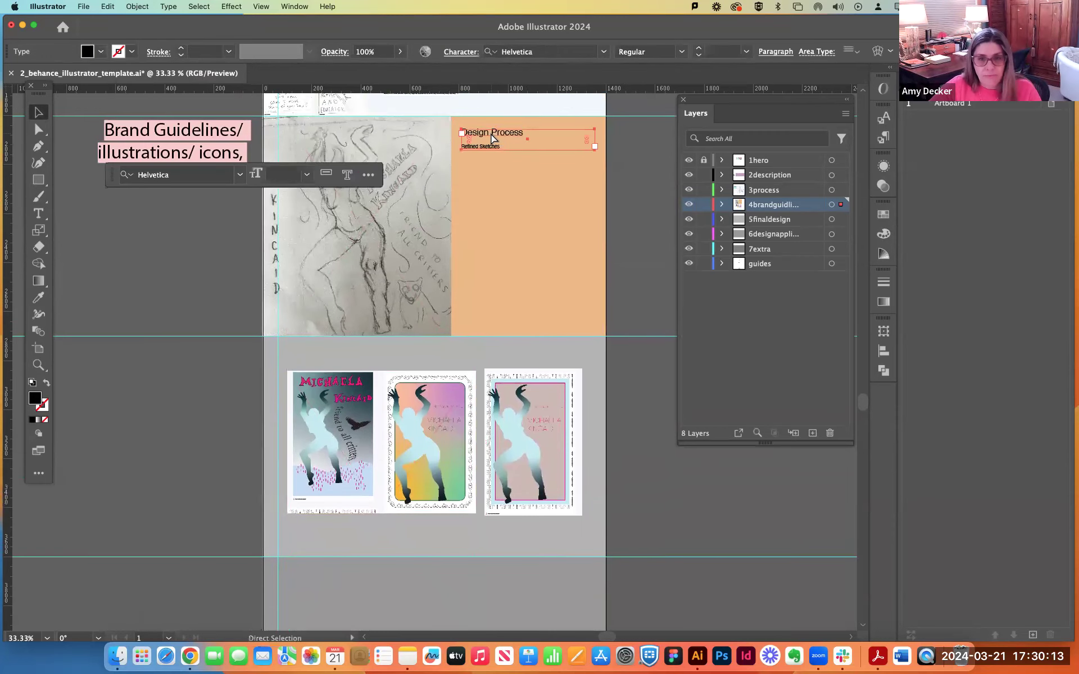
{"action": "key", "text": "super+v"}
{"action": "mouse_move", "coordinate": [420, 360]}
{"action": "left_mouse_down"}
{"action": "mouse_move", "coordinate": [355, 363]}
{"action": "mouse_move", "coordinate": [327, 349]}
{"action": "left_mouse_up"}
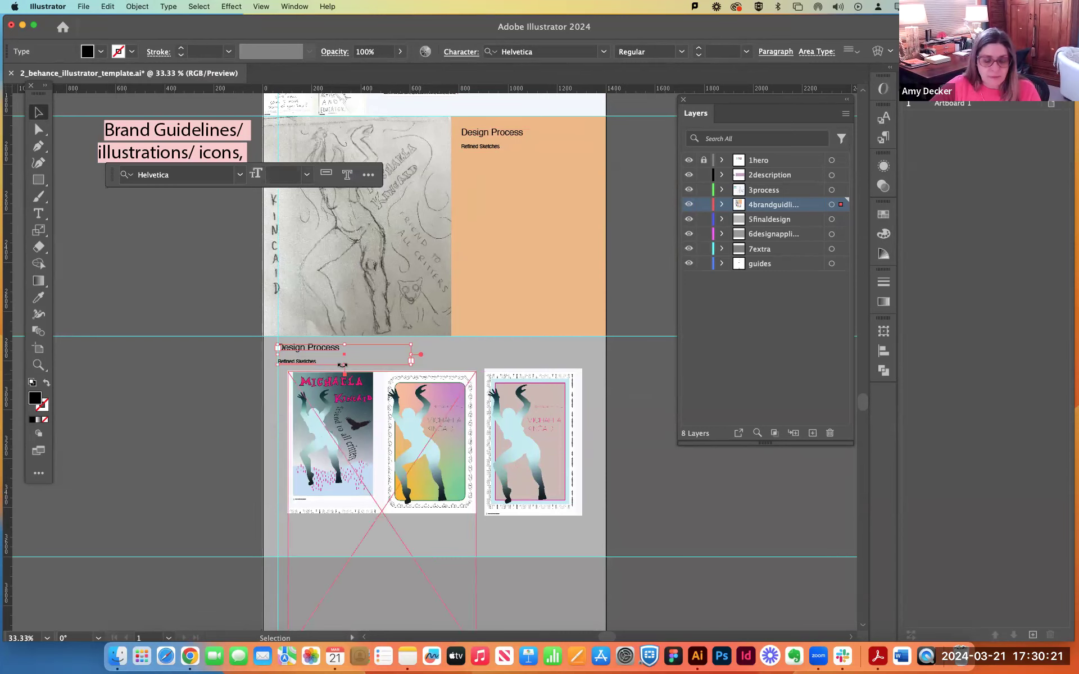
Replace the copied text block's Refined Sketches subheading with "Digital Roughs".
{"action": "key", "text": "super+equal"}
{"action": "double_click", "coordinate": [378, 349]}
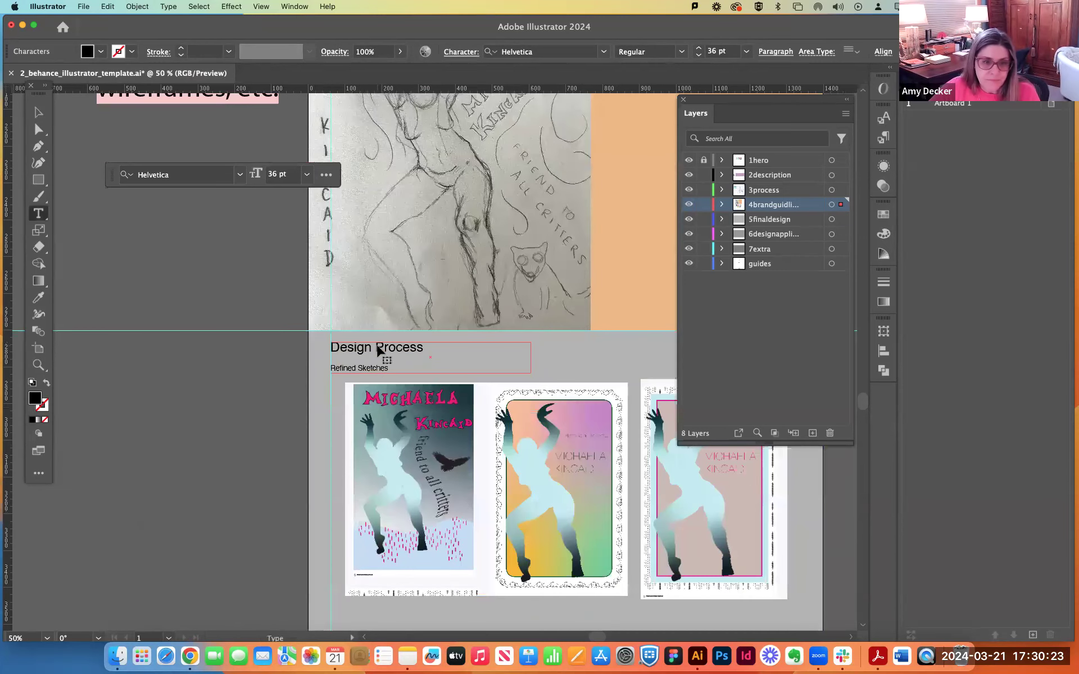
{"action": "triple_click", "coordinate": [367, 365]}
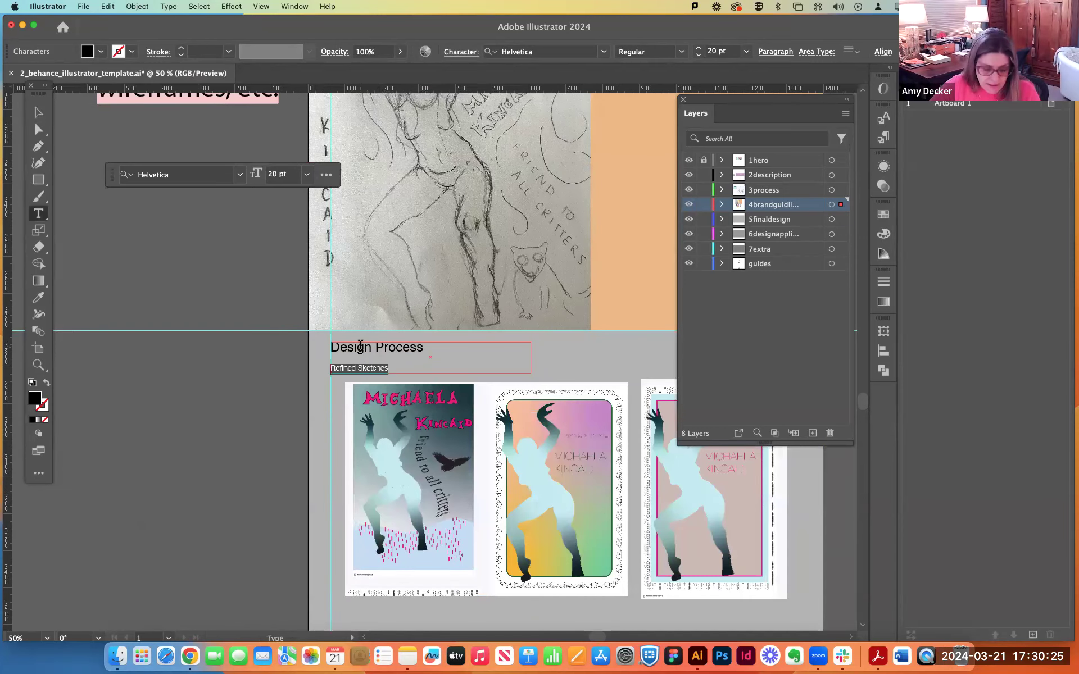
{"action": "type", "text": "Digit"}
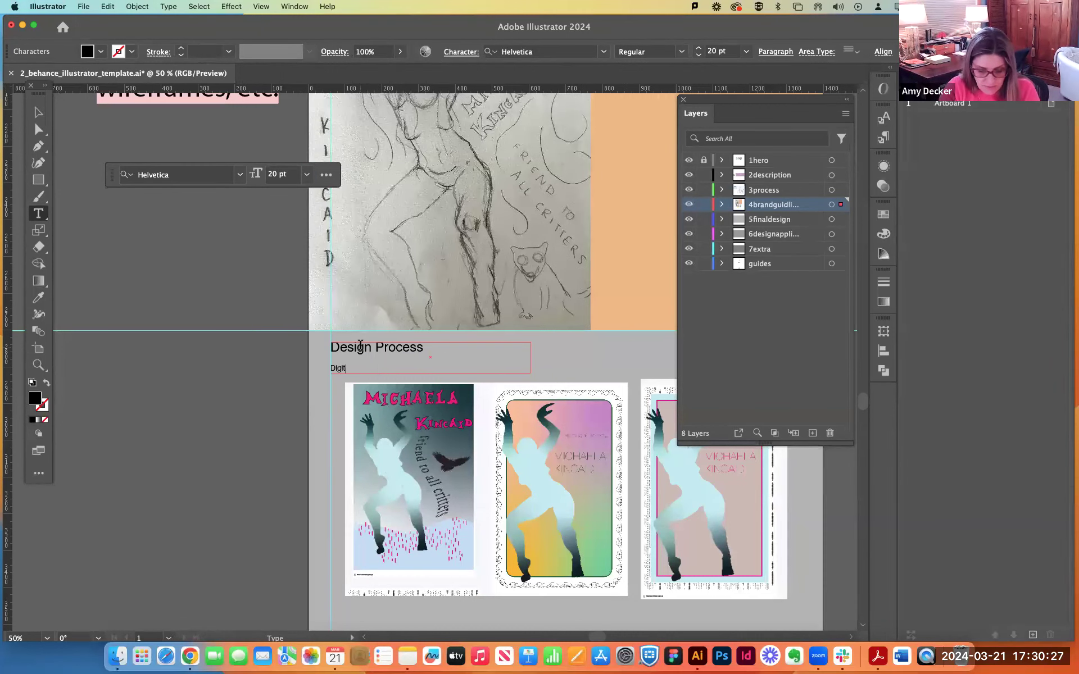
{"action": "type", "text": "al Roughs"}
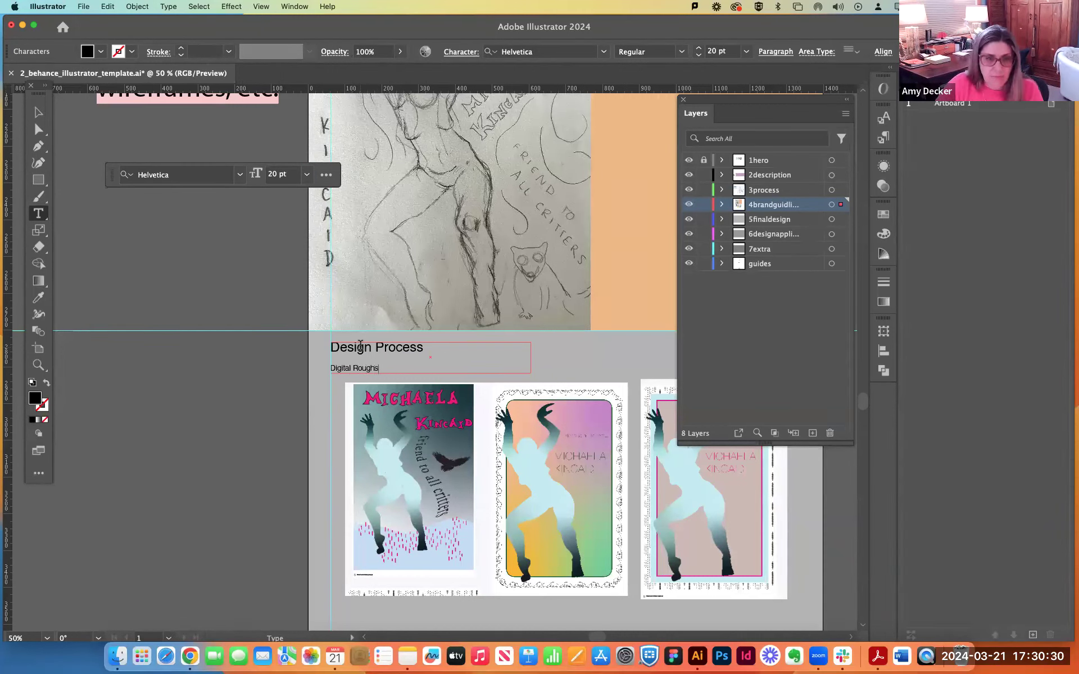
Move the Digital Roughs text block and the row of clipped posters slightly lower within their section.
{"action": "left_click", "coordinate": [39, 113]}
{"action": "key", "text": "super+minus"}
{"action": "key", "text": "super+minus"}
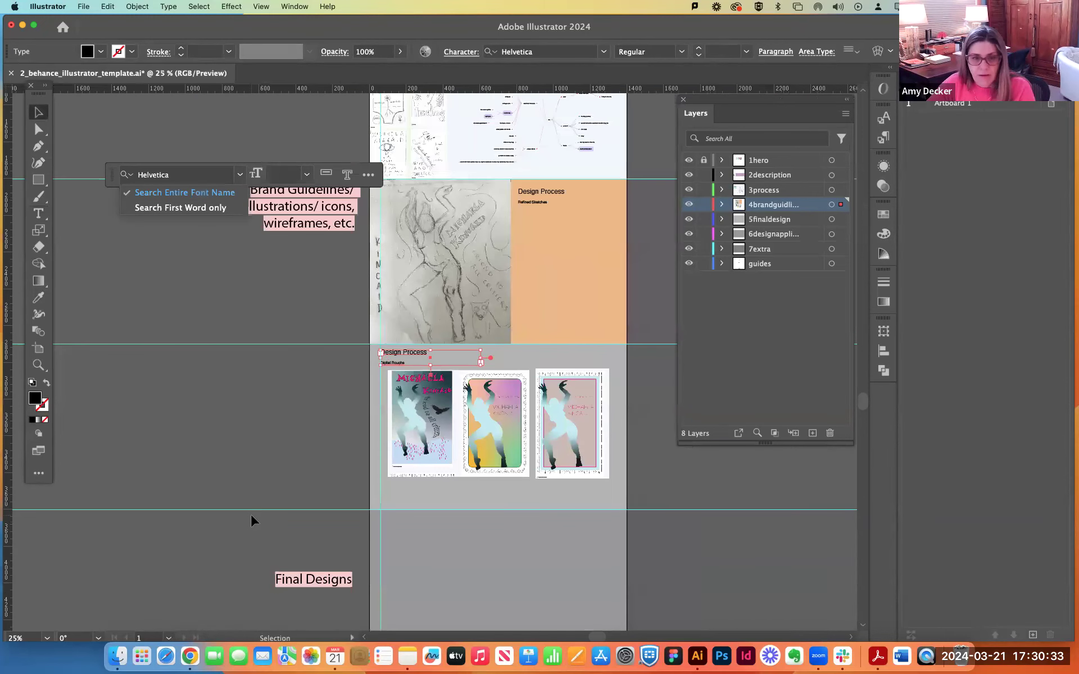
{"action": "left_click", "coordinate": [570, 423], "text": "shift"}
{"action": "left_click_drag", "start_coordinate": [495, 430], "coordinate": [541, 431]}
{"action": "left_click", "coordinate": [350, 483]}
{"action": "left_click", "coordinate": [490, 428]}
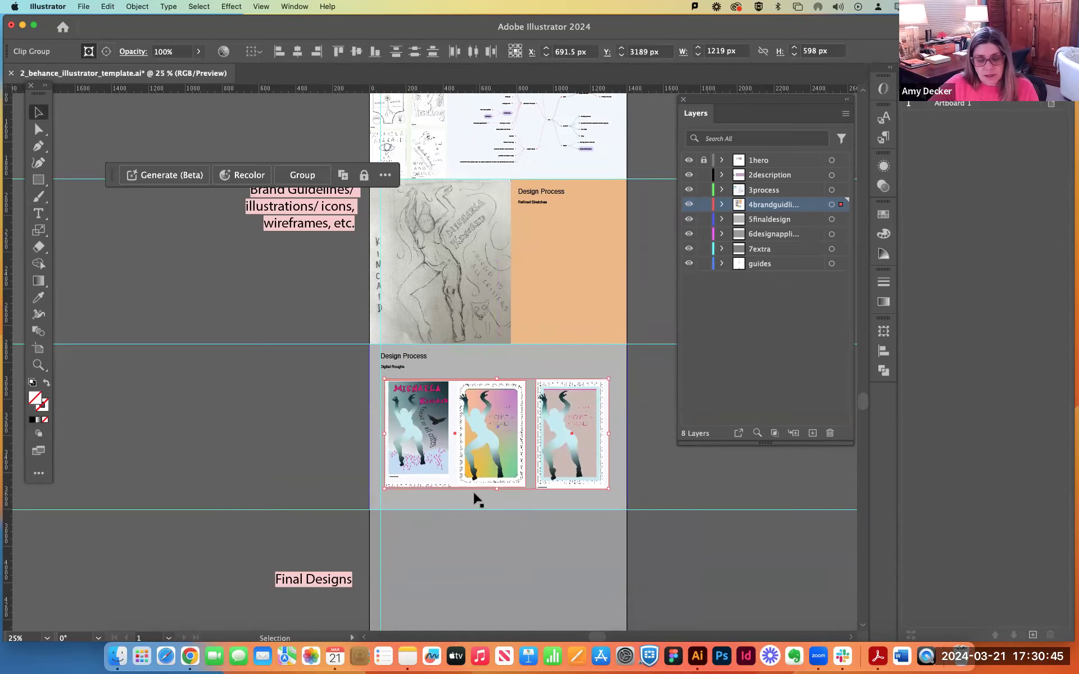
Align the two-poster crop with the left margin guide and move the third poster closer to it.
{"action": "scroll", "coordinate": [474, 499], "scroll_direction": "down", "scroll_amount": 4}
{"action": "scroll", "coordinate": [467, 501], "scroll_direction": "down", "scroll_amount": 2}
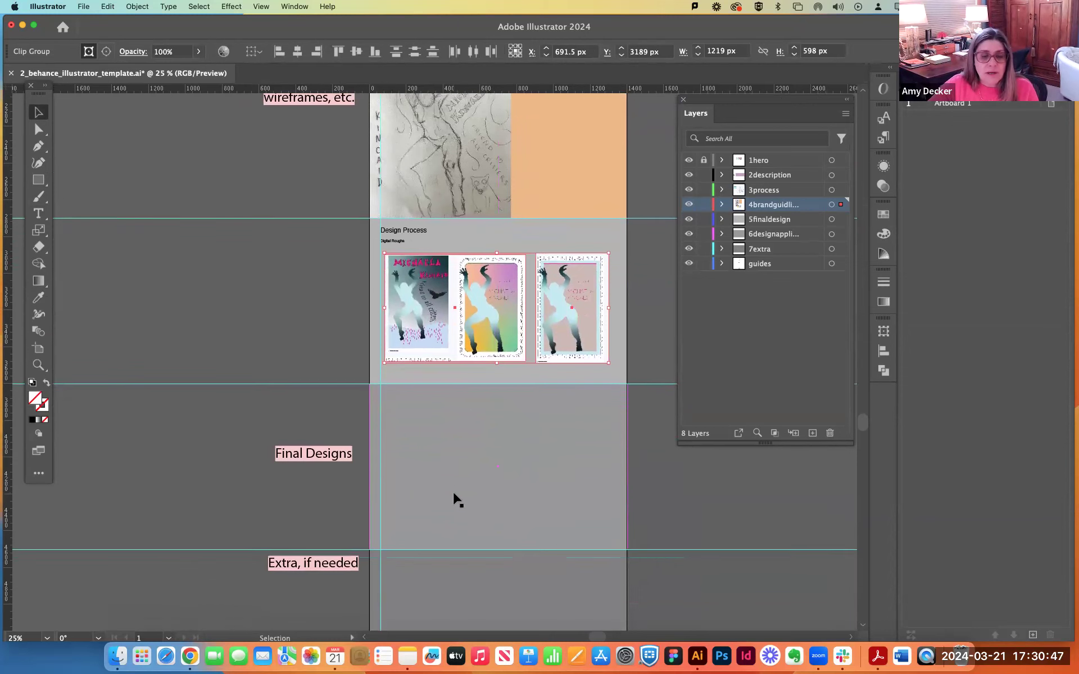
{"action": "left_click_drag", "start_coordinate": [482, 315], "coordinate": [483, 315]}
{"action": "left_click", "coordinate": [482, 314], "text": "shift"}
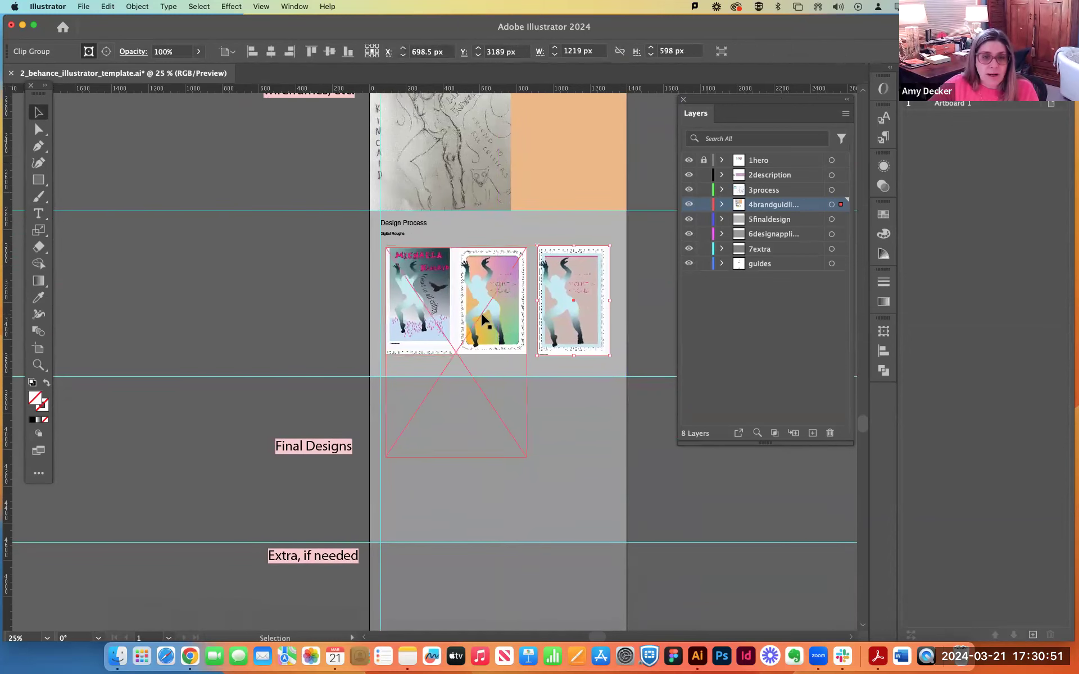
{"action": "key", "text": "super+z"}
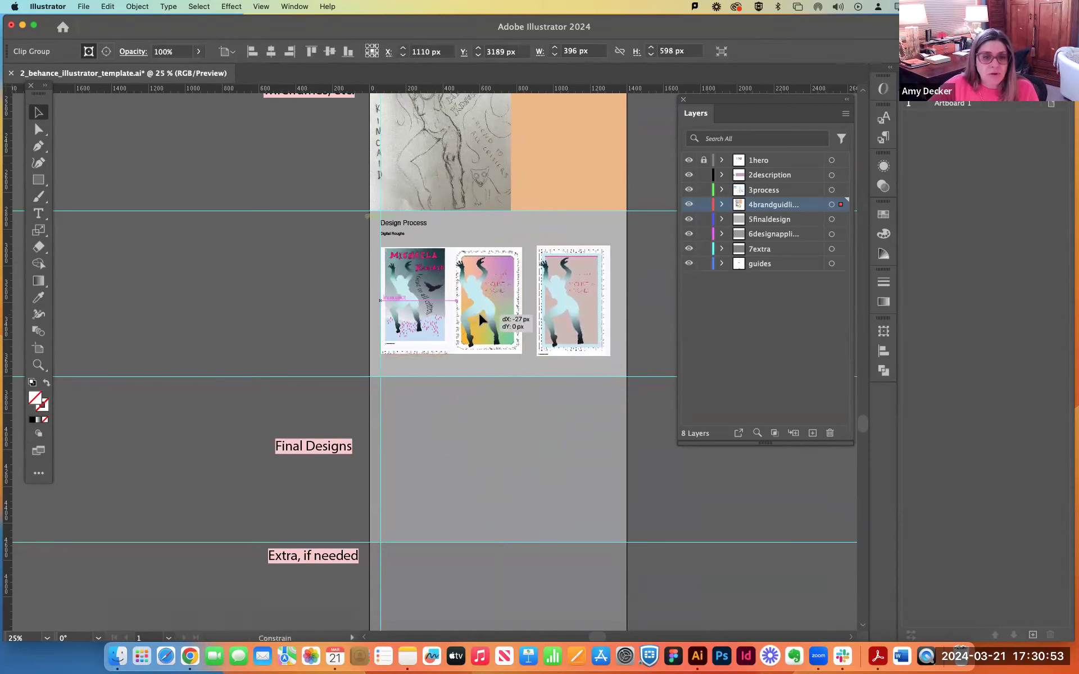
{"action": "left_click_drag", "start_coordinate": [576, 300], "coordinate": [549, 241]}
Fill the grey rectangle behind the digital roughs with the near-white paper colour sampled from the poster sheet using the Eyedropper.
{"action": "left_click", "coordinate": [538, 224]}
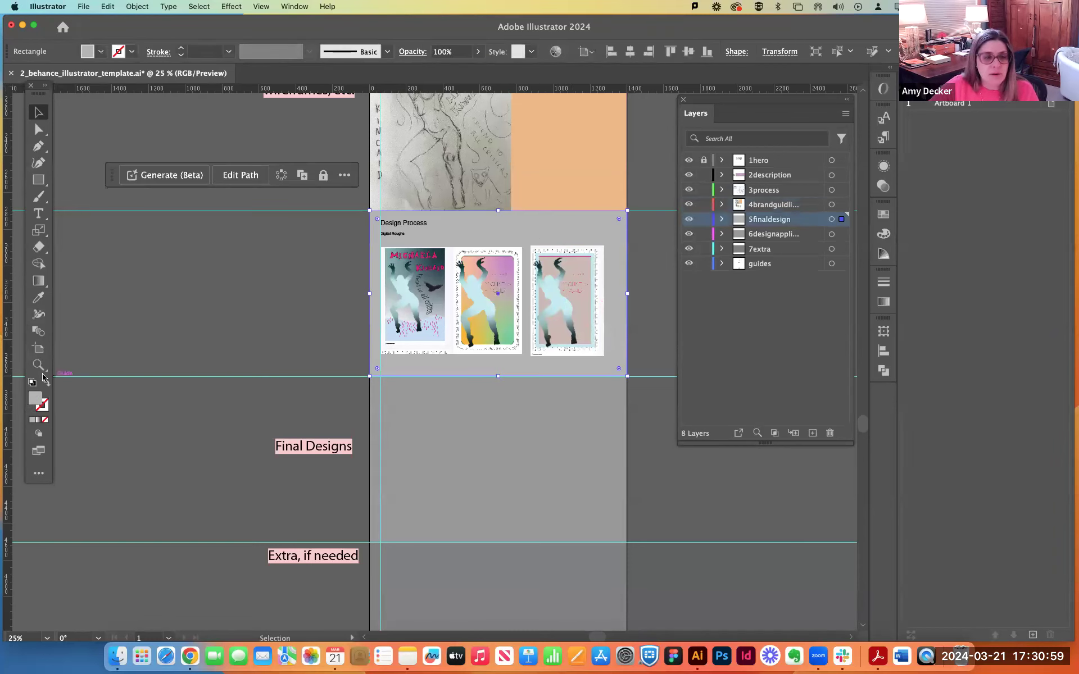
{"action": "left_click", "coordinate": [38, 298]}
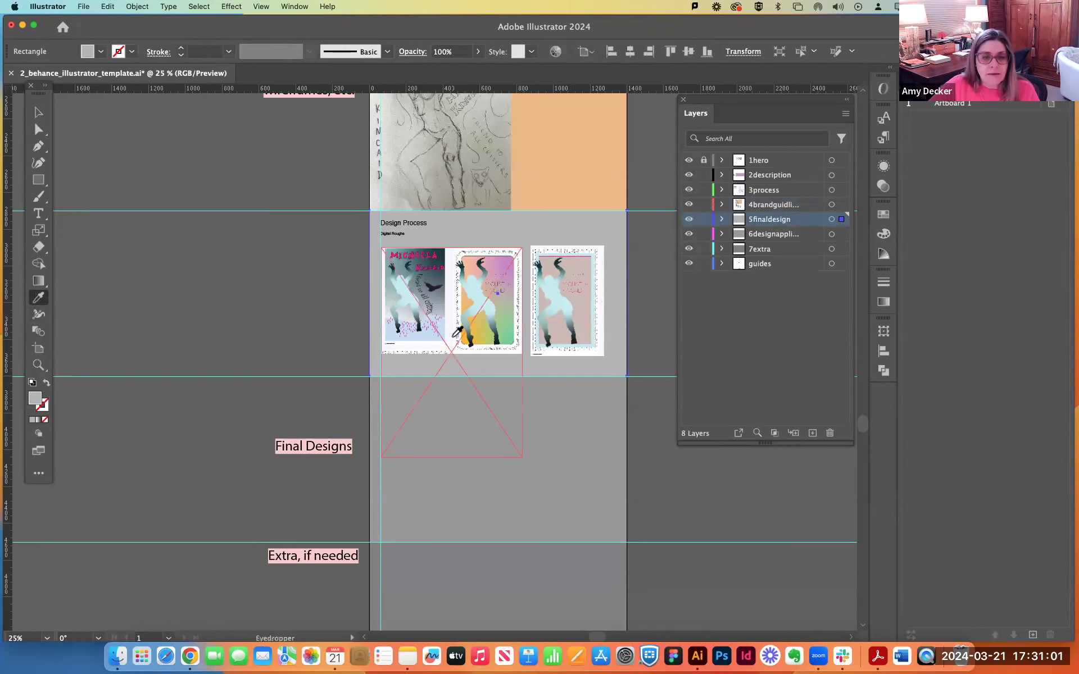
{"action": "left_click", "coordinate": [455, 335]}
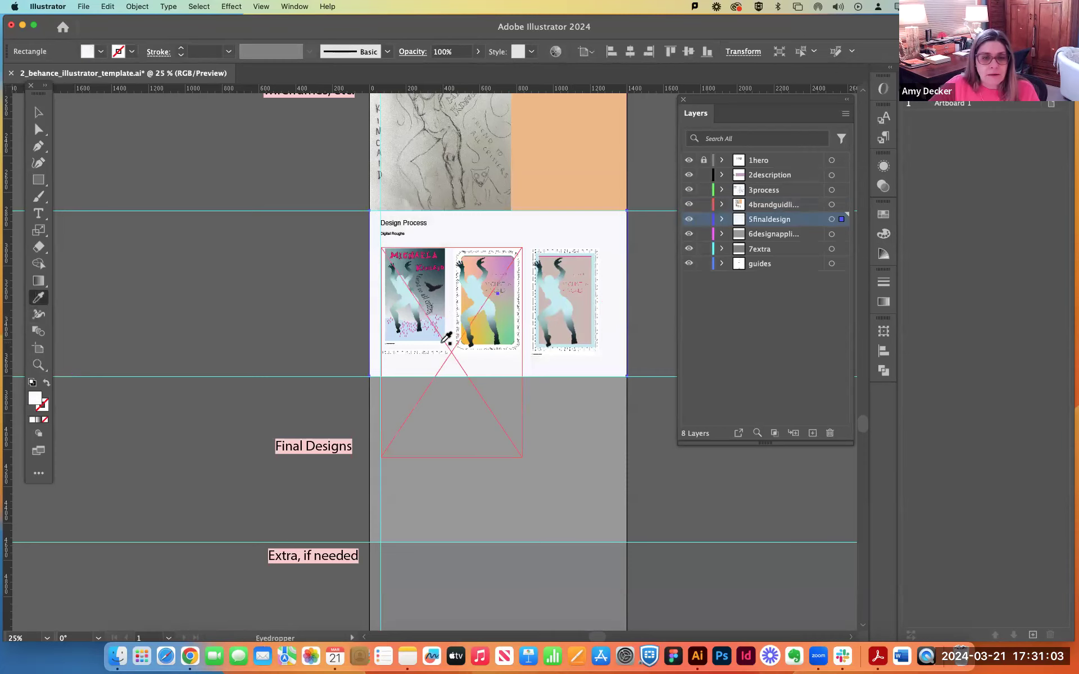
{"action": "left_click", "coordinate": [38, 112]}
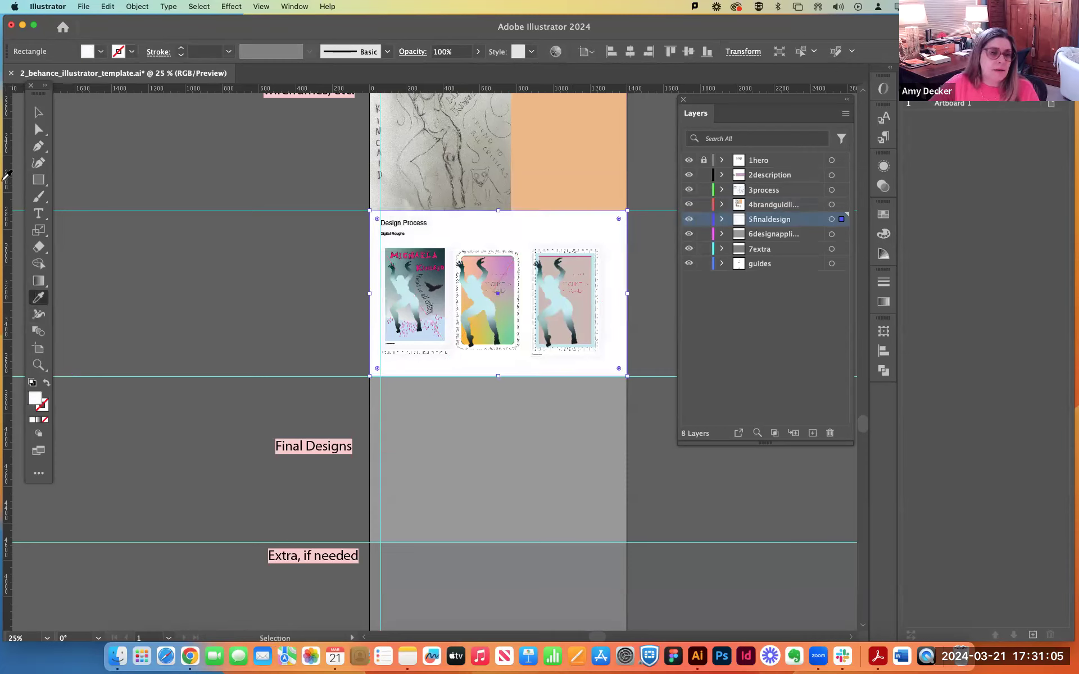
{"action": "left_click", "coordinate": [260, 284]}
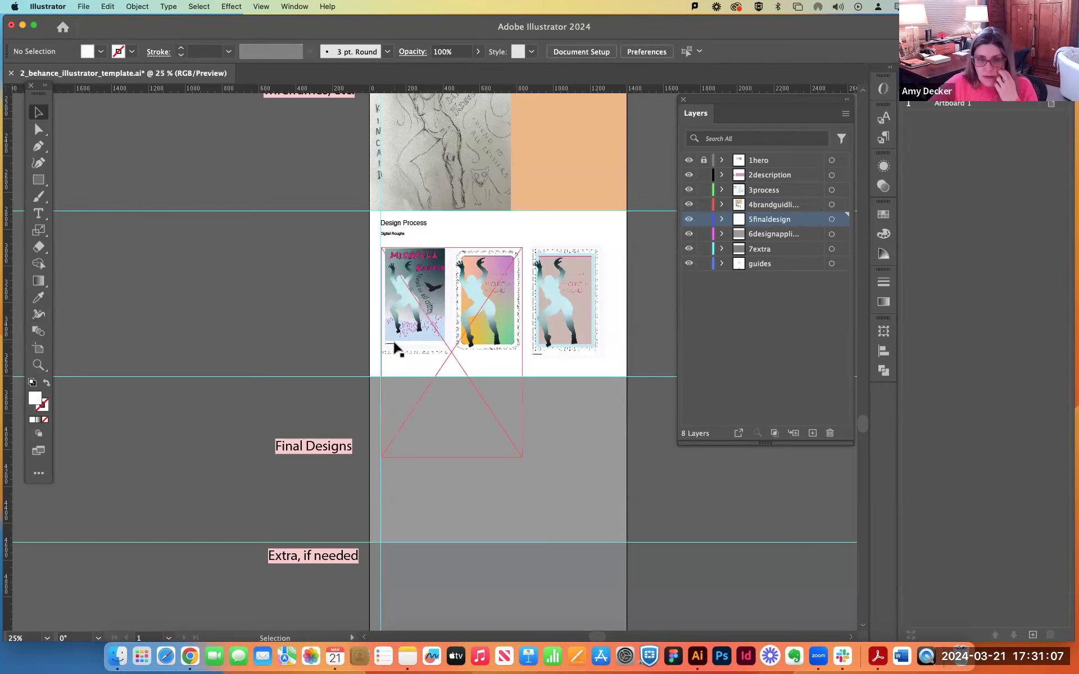
Place the final poster PDF whose file name ends in 22-10-16 in the Final Designs section, cropped to Art.
{"action": "left_click", "coordinate": [417, 477]}
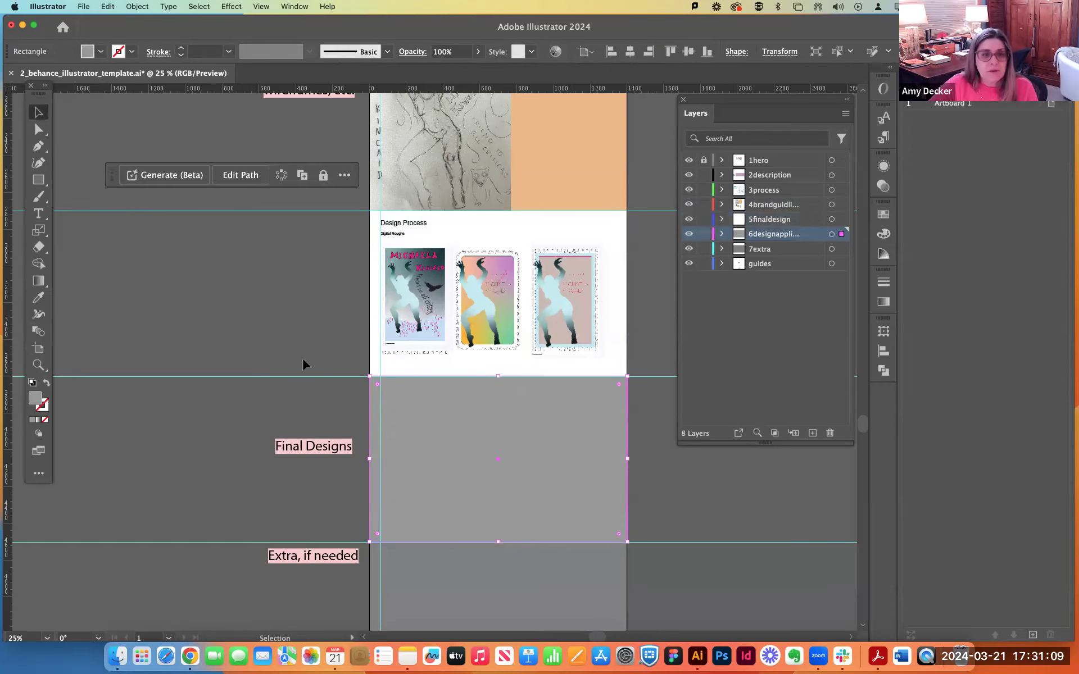
{"action": "left_click", "coordinate": [84, 6]}
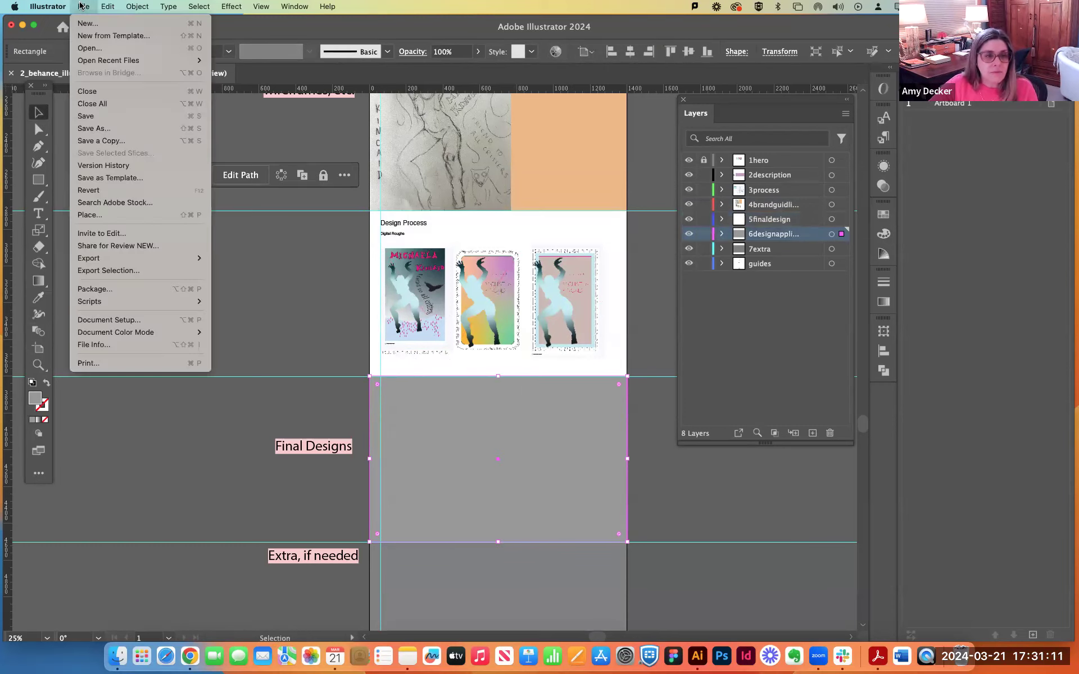
{"action": "left_click", "coordinate": [118, 216]}
{"action": "left_click", "coordinate": [432, 219]}
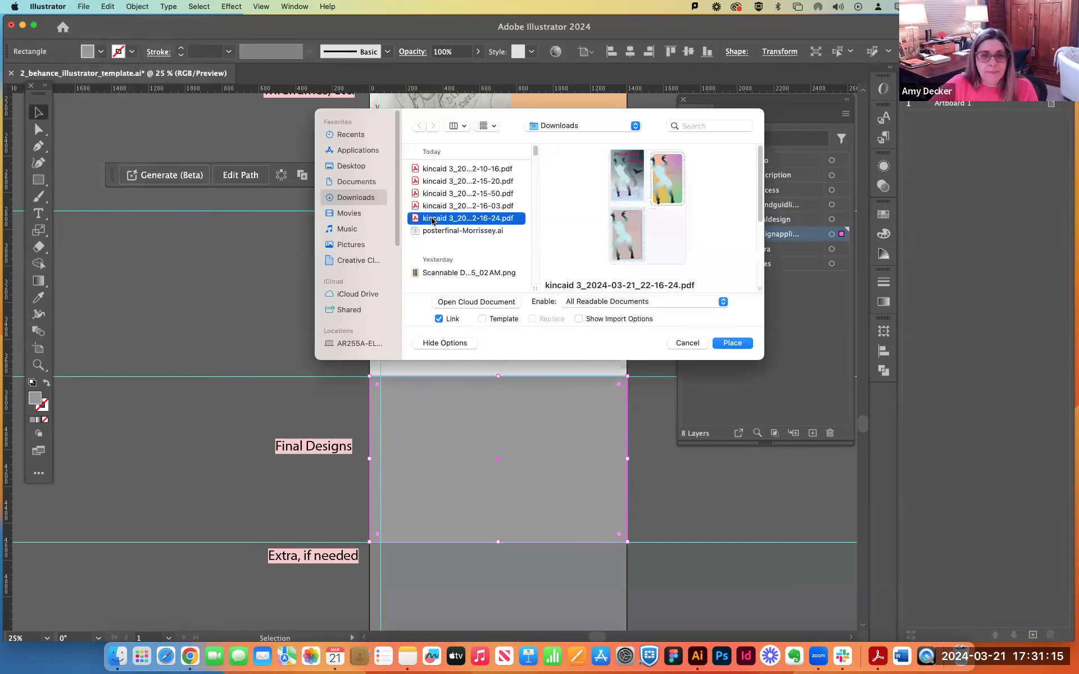
{"action": "left_click", "coordinate": [435, 231]}
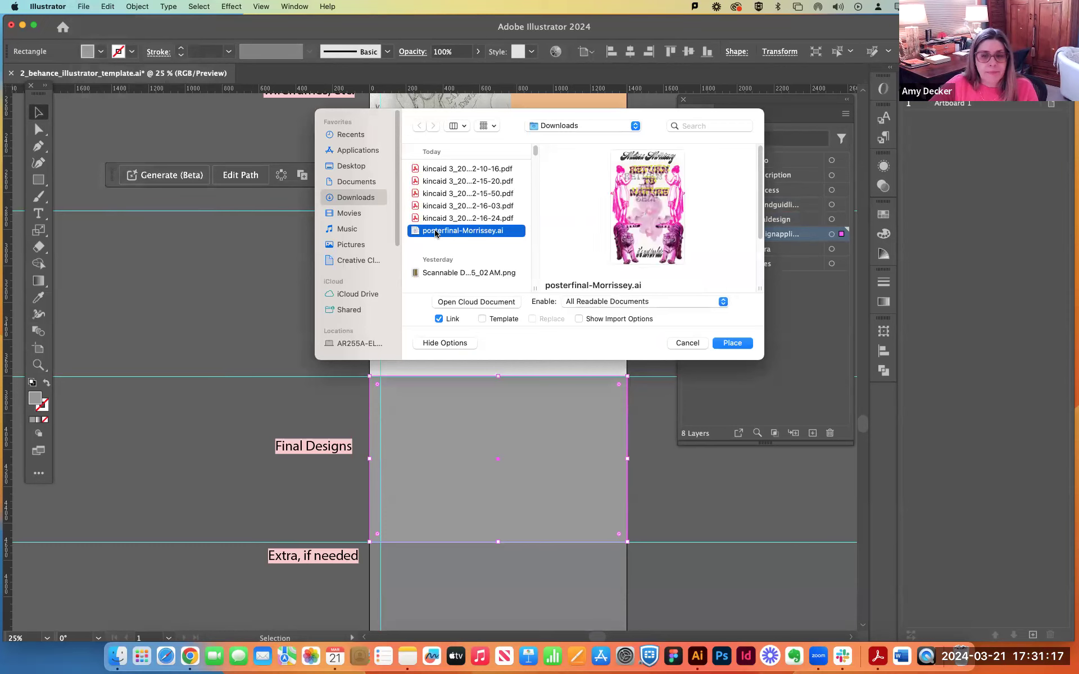
{"action": "left_click", "coordinate": [436, 220]}
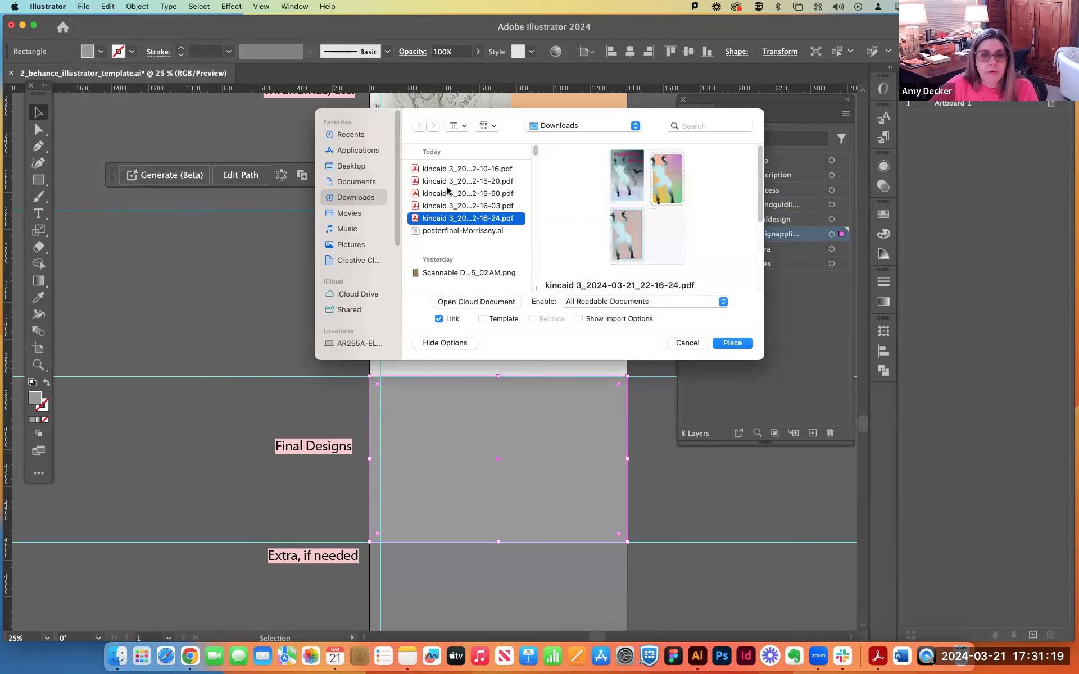
{"action": "left_click", "coordinate": [451, 170]}
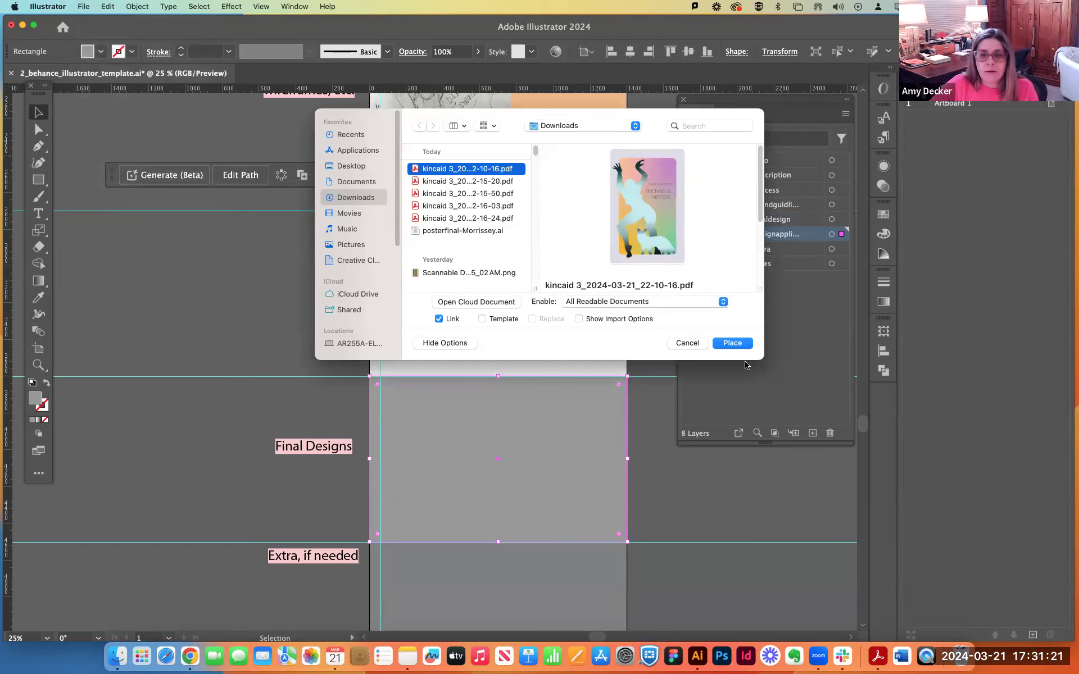
{"action": "left_click", "coordinate": [733, 344]}
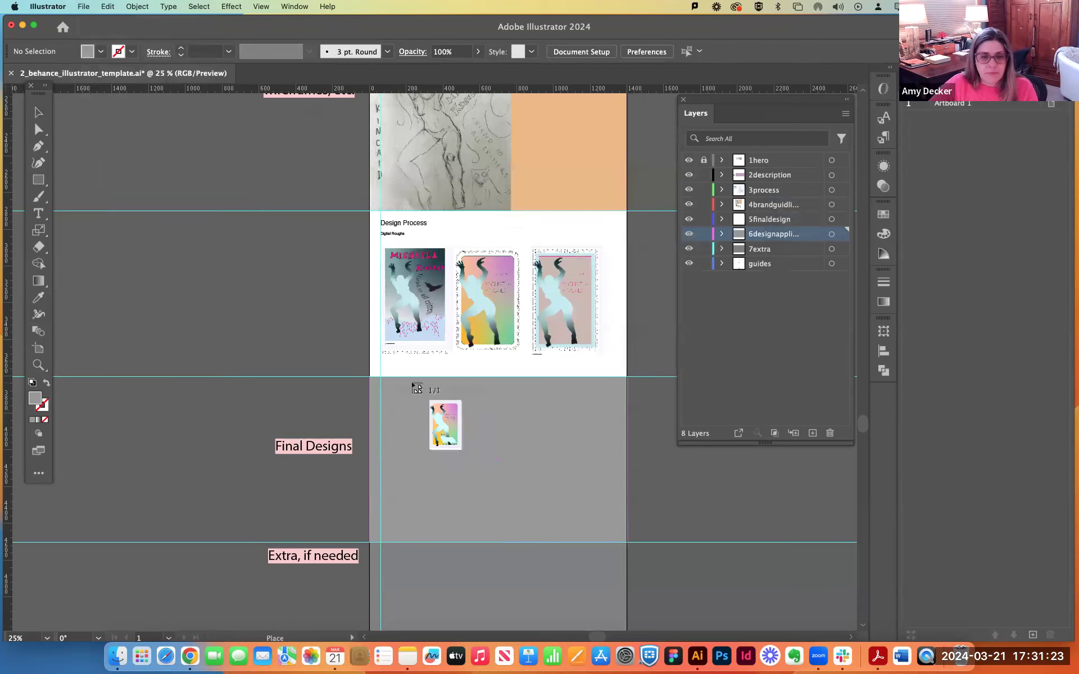
{"action": "left_click_drag", "start_coordinate": [408, 380], "coordinate": [601, 444]}
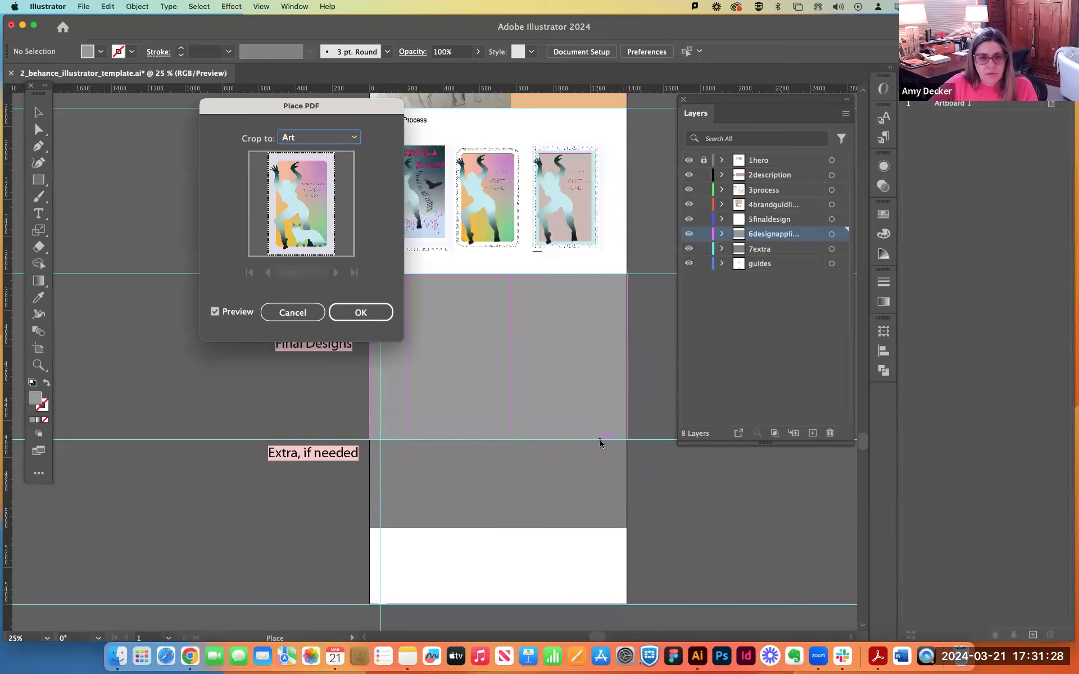
{"action": "left_click", "coordinate": [364, 311]}
Move the placed final poster into the Final Designs section and scale it down to fit the section's height.
{"action": "left_click", "coordinate": [457, 314]}
{"action": "mouse_move", "coordinate": [475, 365]}
{"action": "left_mouse_down"}
{"action": "mouse_move", "coordinate": [427, 332]}
{"action": "mouse_move", "coordinate": [381, 329]}
{"action": "left_mouse_up"}
{"action": "left_click", "coordinate": [38, 229]}
{"action": "left_click_drag", "start_coordinate": [604, 500], "coordinate": [531, 361]}
{"action": "left_click", "coordinate": [38, 112]}
Fill the grey Final Designs rectangle with green sampled from the poster and shift the poster about 286 px to the right.
{"action": "left_click", "coordinate": [573, 375]}
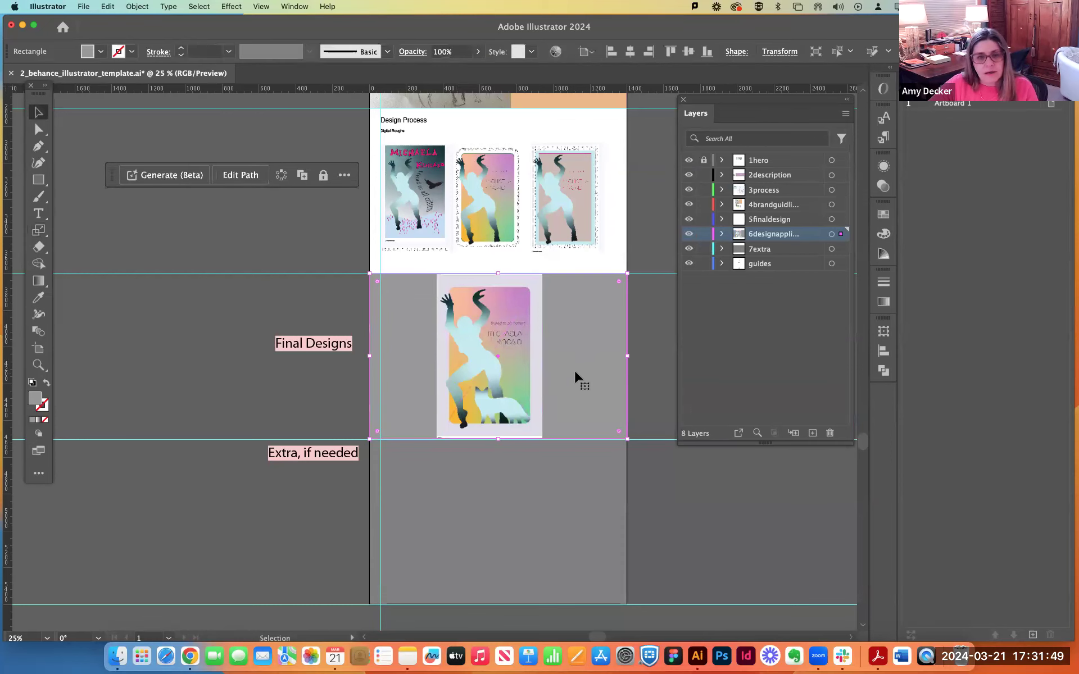
{"action": "left_click", "coordinate": [39, 298]}
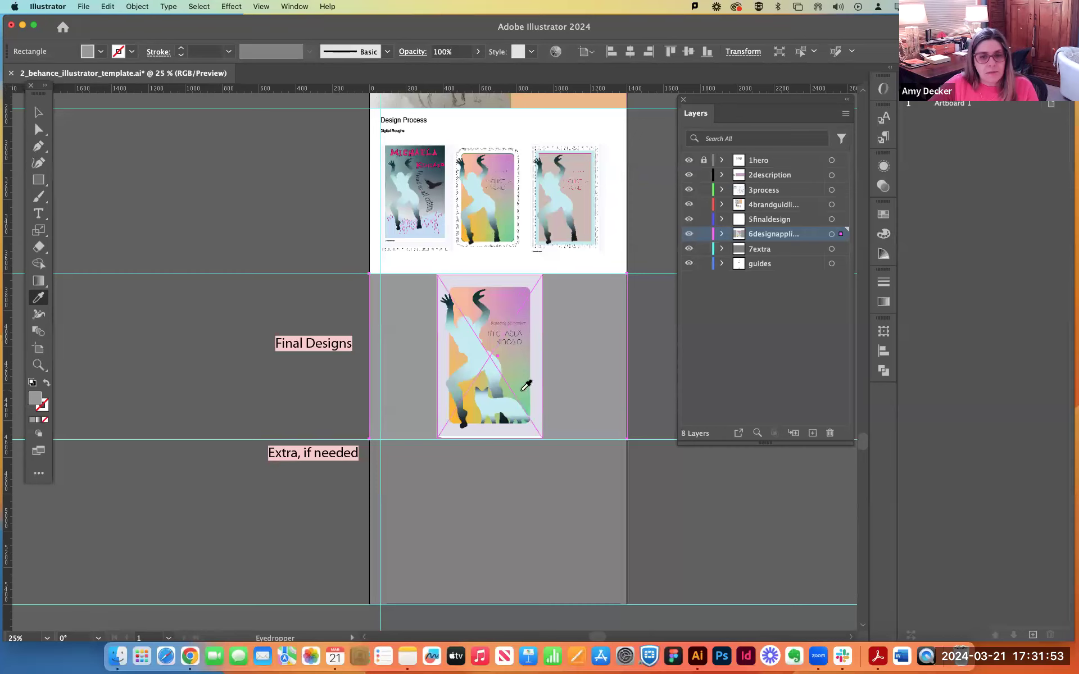
{"action": "left_click", "coordinate": [524, 390]}
{"action": "left_click", "coordinate": [38, 112]}
{"action": "left_click", "coordinate": [218, 210]}
{"action": "mouse_move", "coordinate": [536, 378]}
{"action": "left_mouse_down"}
{"action": "mouse_move", "coordinate": [511, 378]}
{"action": "mouse_move", "coordinate": [607, 378]}
{"action": "mouse_move", "coordinate": [571, 383]}
{"action": "mouse_move", "coordinate": [580, 378]}
{"action": "left_mouse_up"}
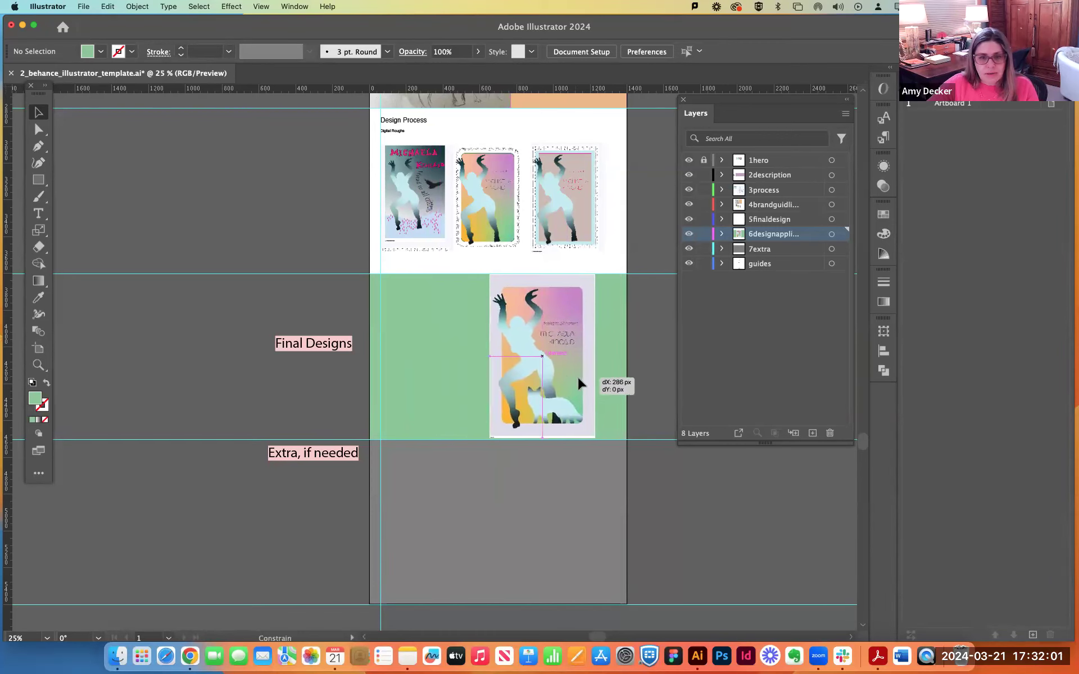
Copy the Design Process text block from the digital roughs into the green section and change its subheading to "Final Design".
{"action": "left_click", "coordinate": [313, 277]}
{"action": "left_click_drag", "start_coordinate": [391, 120], "coordinate": [395, 307]}
{"action": "triple_click", "coordinate": [396, 302]}
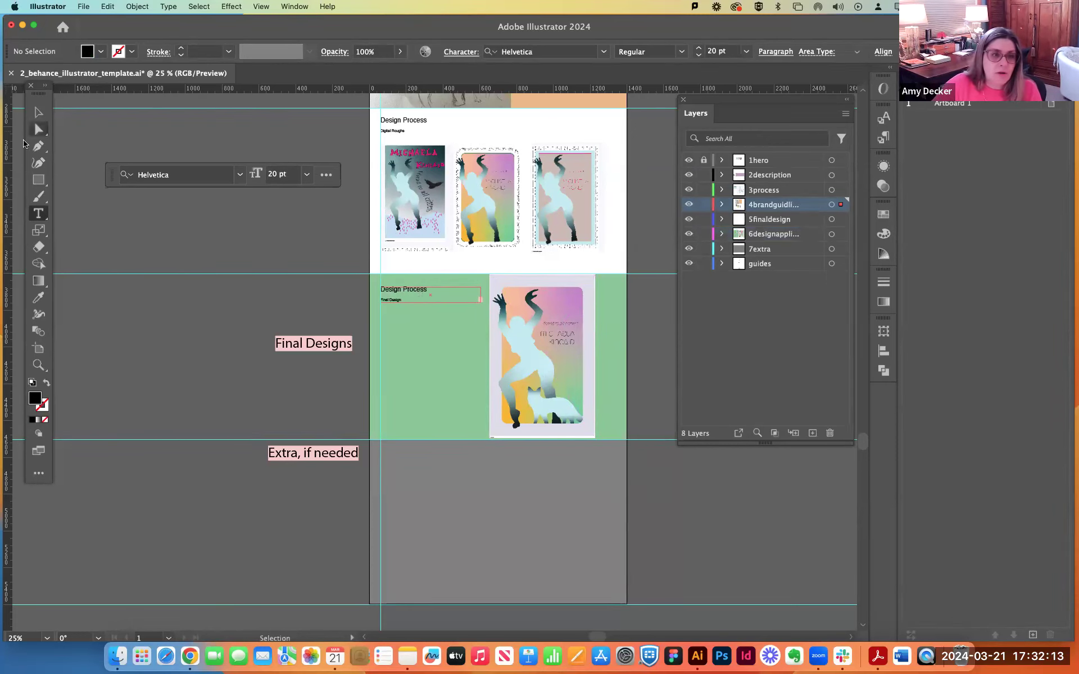
{"action": "key", "text": "Escape"}
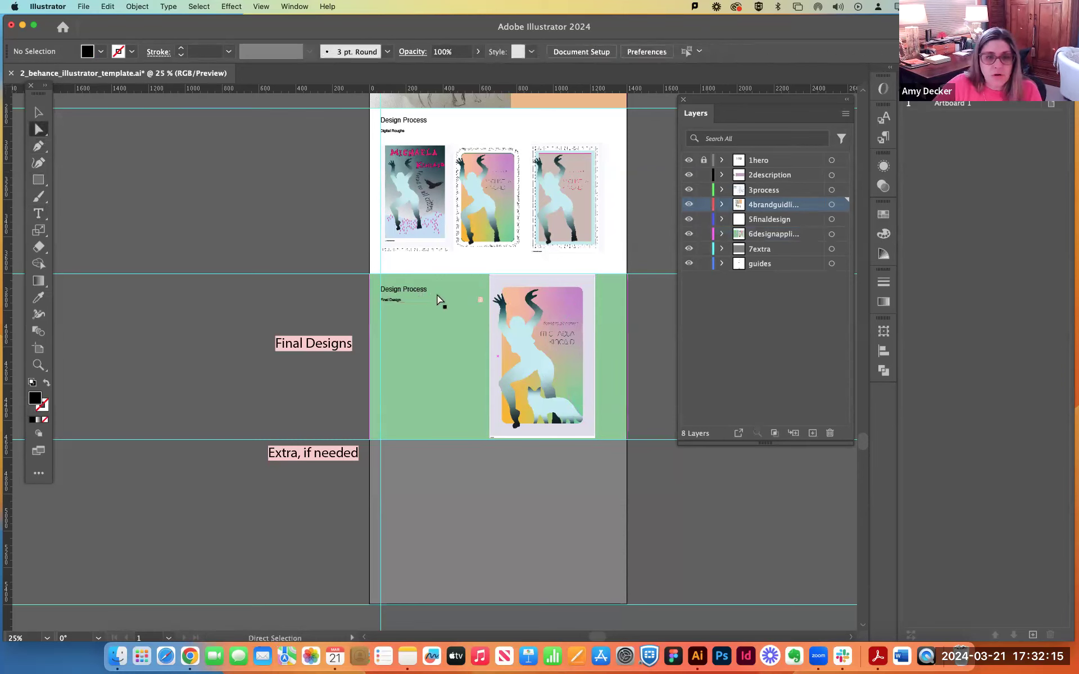
Extend the Final Design text frame downward by about 243 px.
{"action": "left_click", "coordinate": [432, 305]}
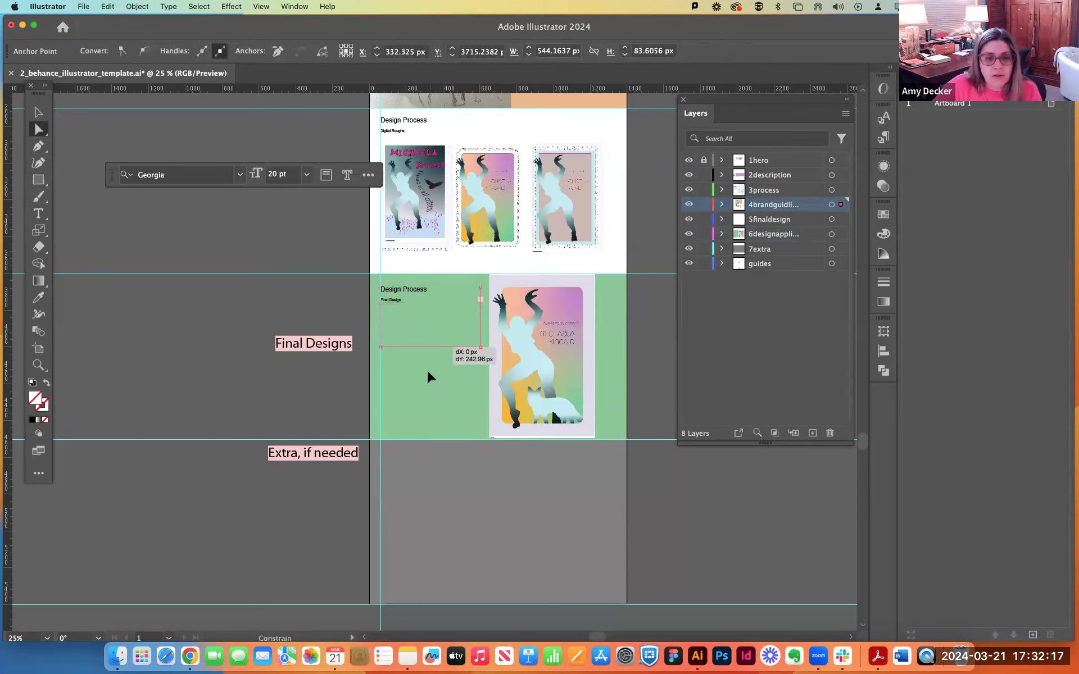
{"action": "left_click", "coordinate": [398, 328]}
{"action": "left_click", "coordinate": [404, 300]}
{"action": "key", "text": "t"}
{"action": "left_click", "coordinate": [279, 309]}
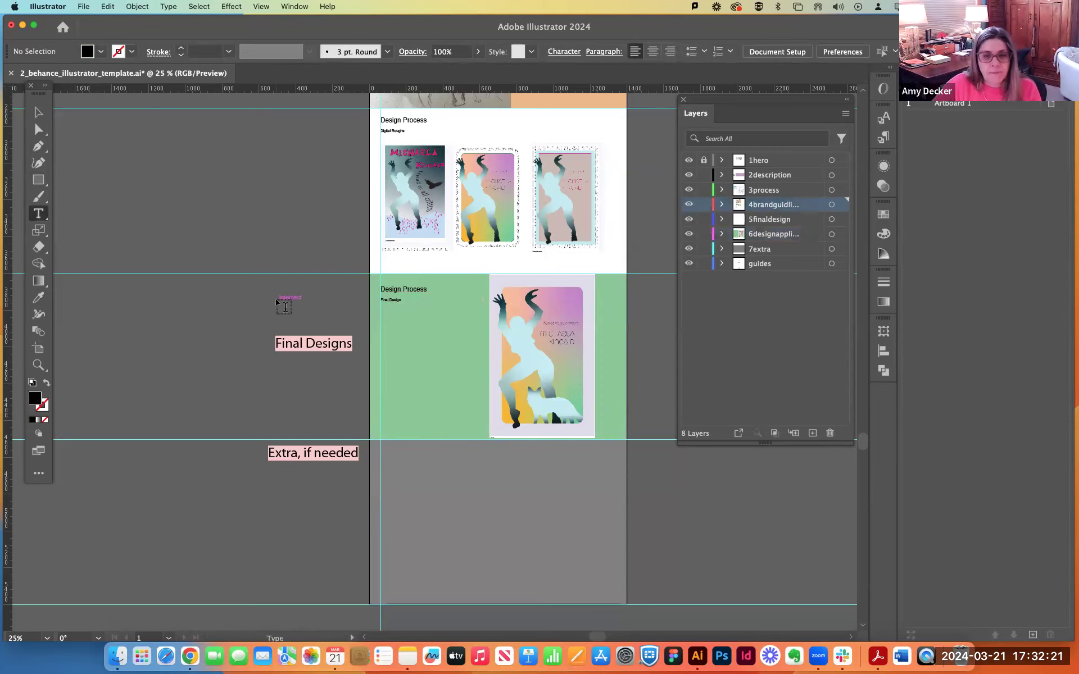
{"action": "scroll", "coordinate": [529, 276], "scroll_direction": "up", "scroll_amount": 1}
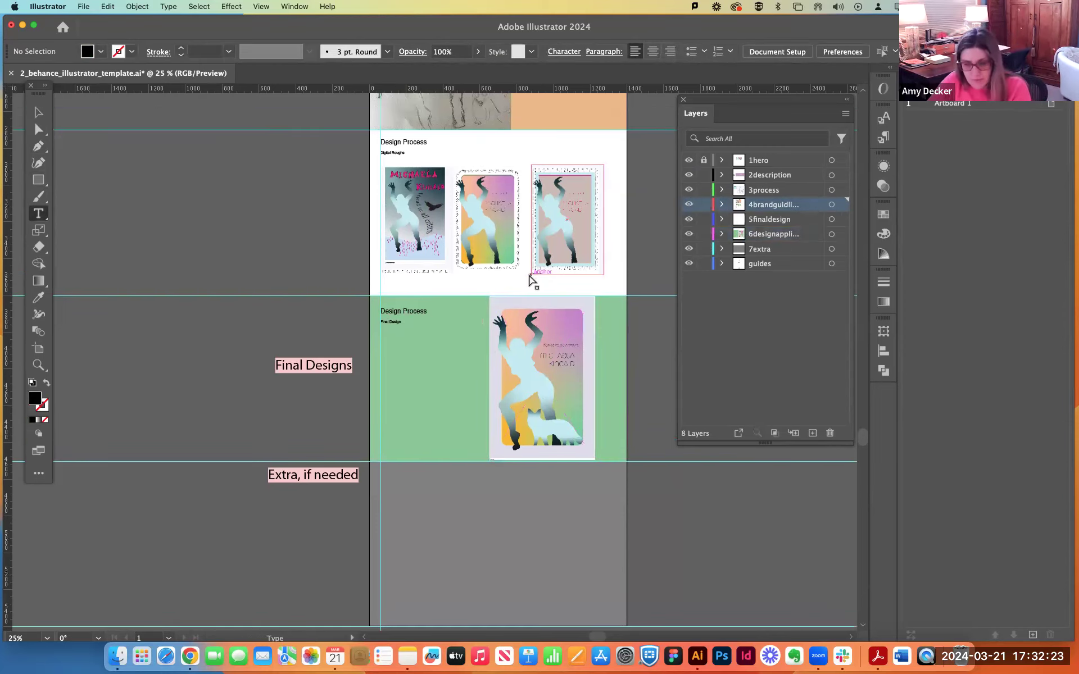
{"action": "key", "text": "super+minus"}
{"action": "key", "text": "super+minus"}
{"action": "left_click", "coordinate": [434, 444]}
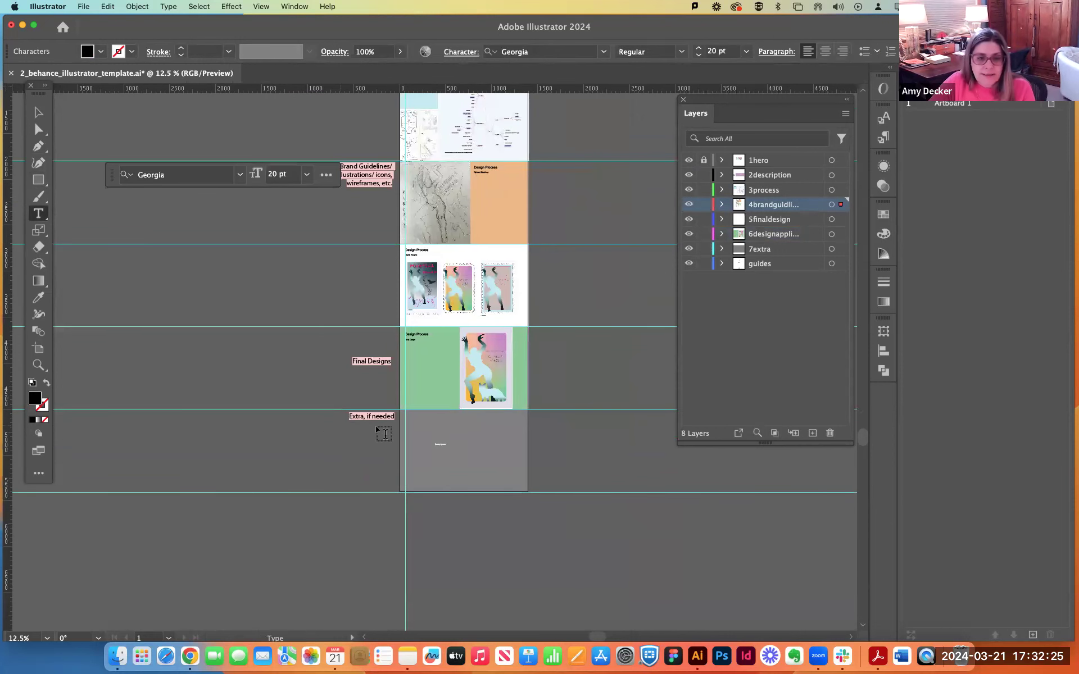
{"action": "key", "text": "Escape"}
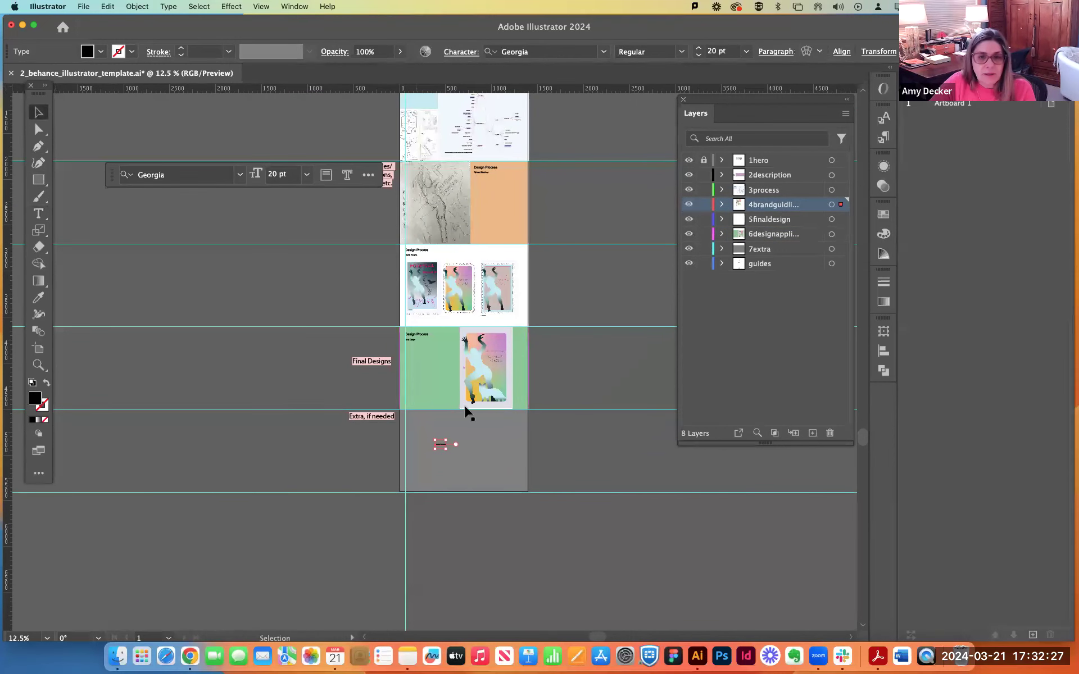
{"action": "key", "text": "BackSpace"}
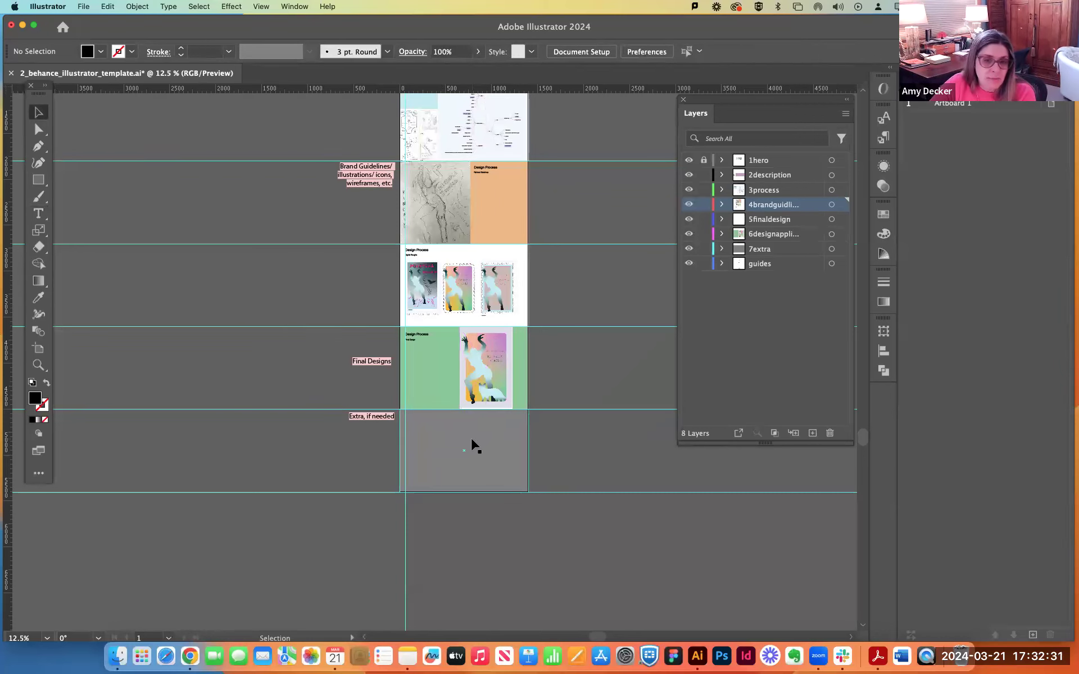
Shift the final poster about 46 px right so its edge meets the artboard's vertical centre line.
{"action": "scroll", "coordinate": [472, 445], "scroll_direction": "up", "scroll_amount": 5}
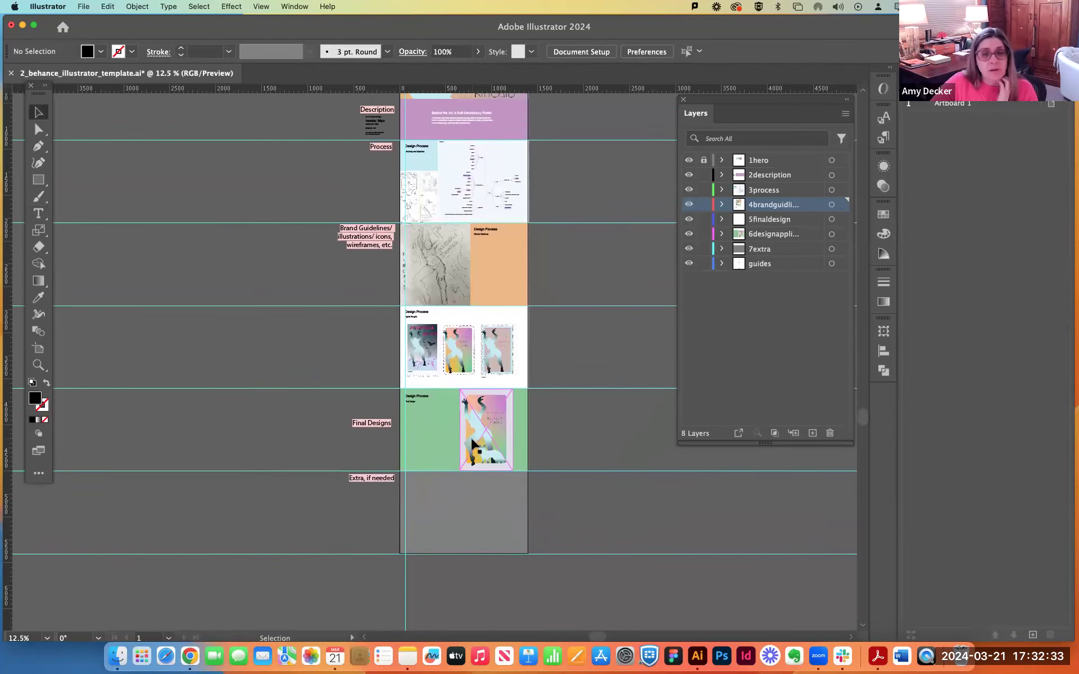
{"action": "scroll", "coordinate": [472, 445], "scroll_direction": "up", "scroll_amount": 1}
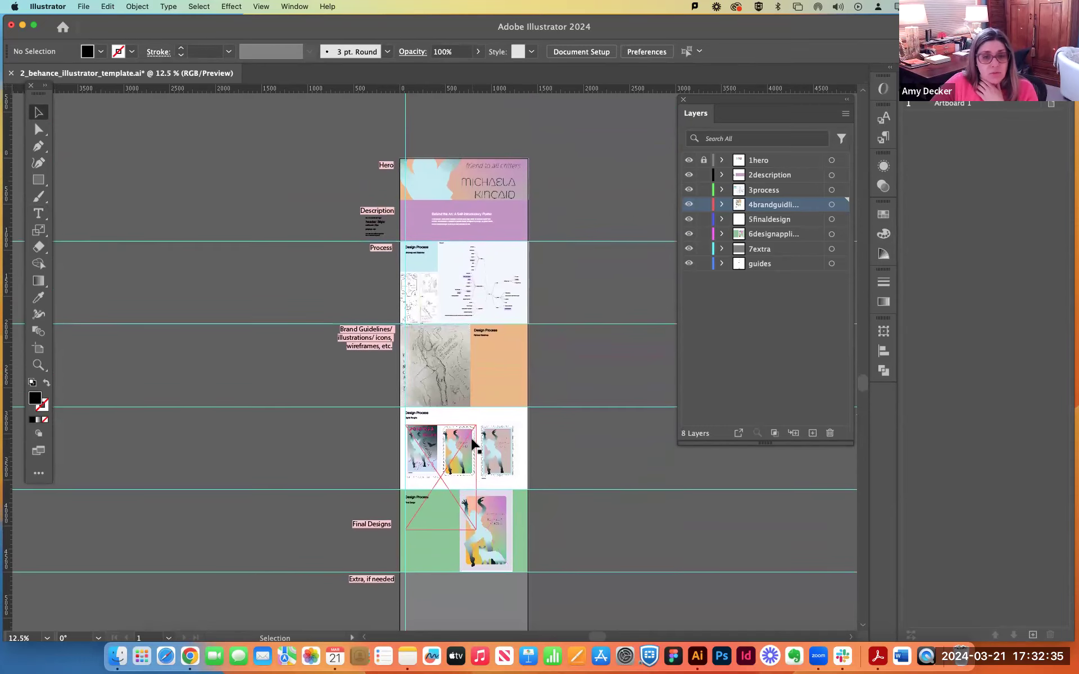
{"action": "scroll", "coordinate": [473, 446], "scroll_direction": "down", "scroll_amount": 2}
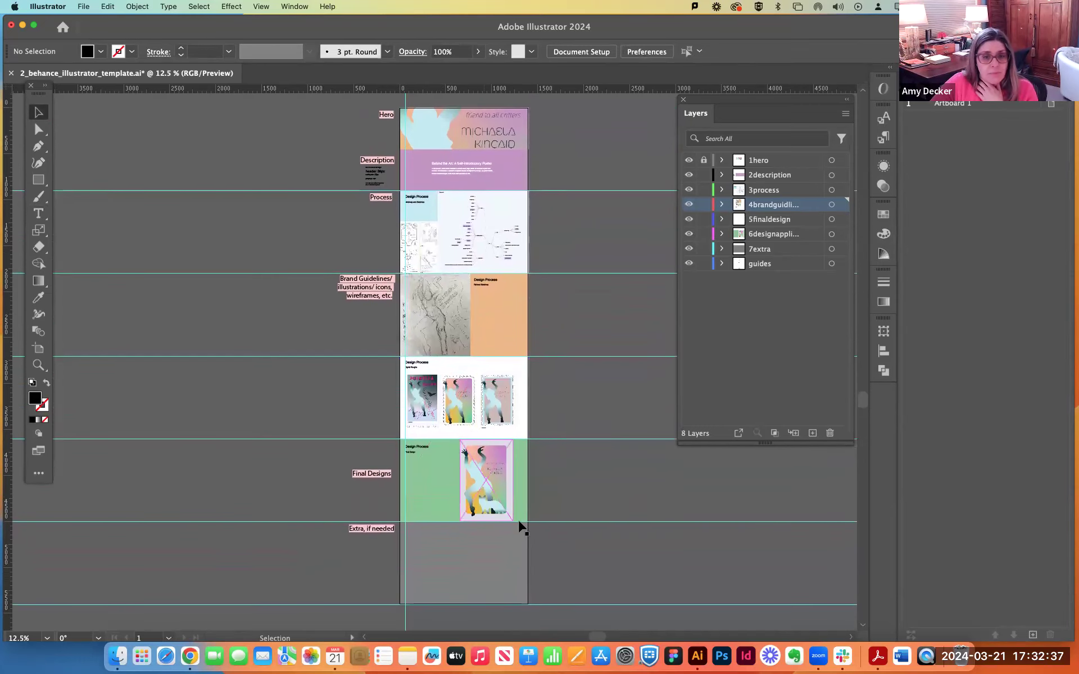
{"action": "left_click_drag", "start_coordinate": [498, 501], "coordinate": [502, 502]}
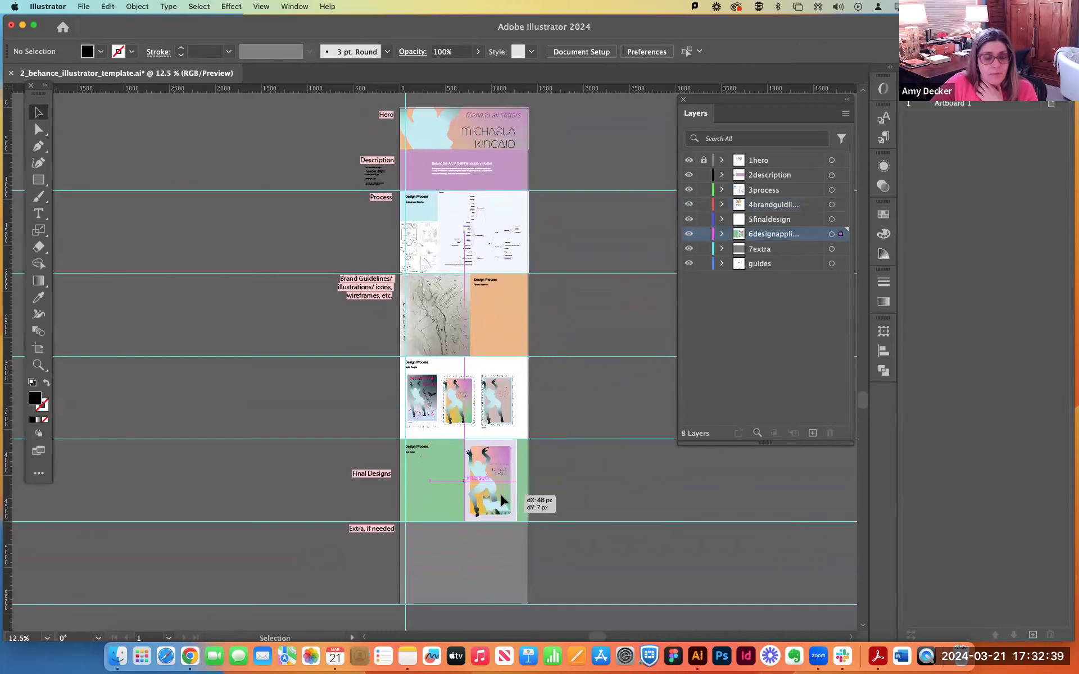
{"action": "left_click", "coordinate": [601, 503]}
Delete the grey rectangle from the unused Extra section.
{"action": "left_click", "coordinate": [473, 580]}
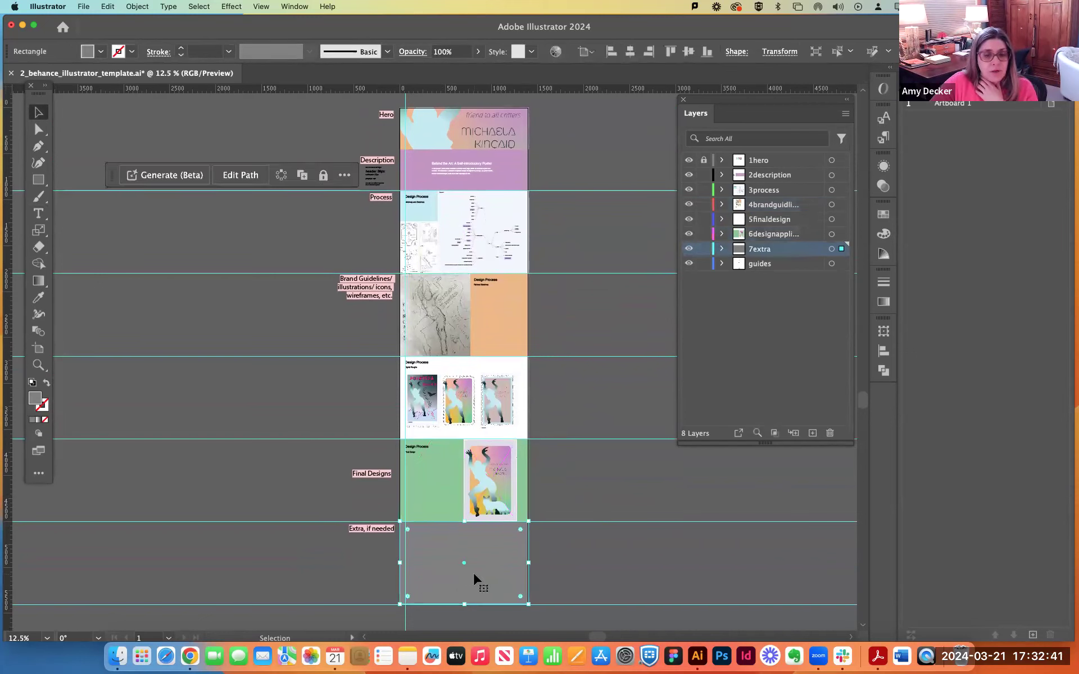
{"action": "key", "text": "Delete"}
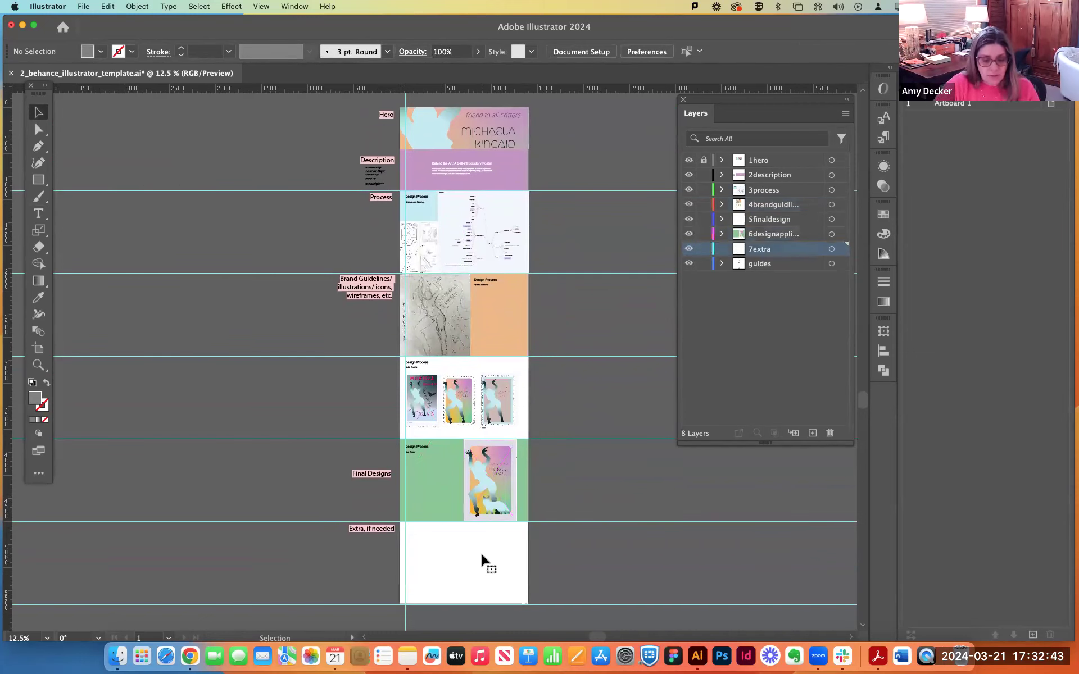
{"action": "key", "text": "super+z"}
{"action": "key", "text": "Delete"}
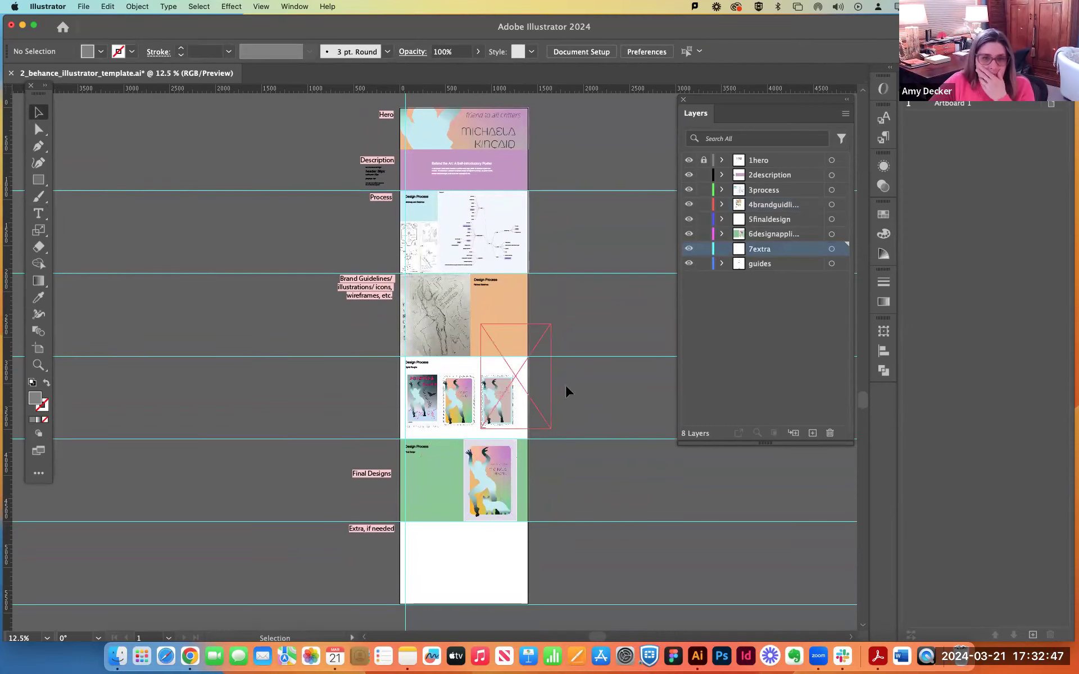
Draw an area text frame with placeholder text below the Refined Sketches subheading in the orange section.
{"action": "scroll", "coordinate": [587, 388], "scroll_direction": "up", "scroll_amount": 3}
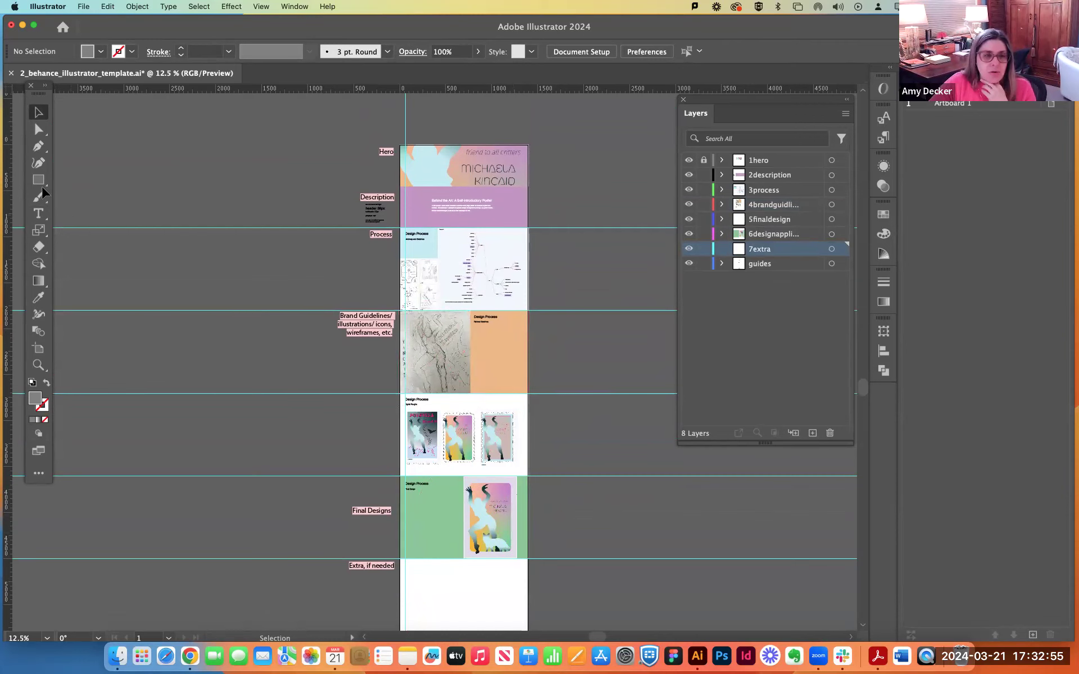
{"action": "left_click", "coordinate": [38, 213]}
{"action": "left_click_drag", "start_coordinate": [475, 329], "coordinate": [520, 384]}
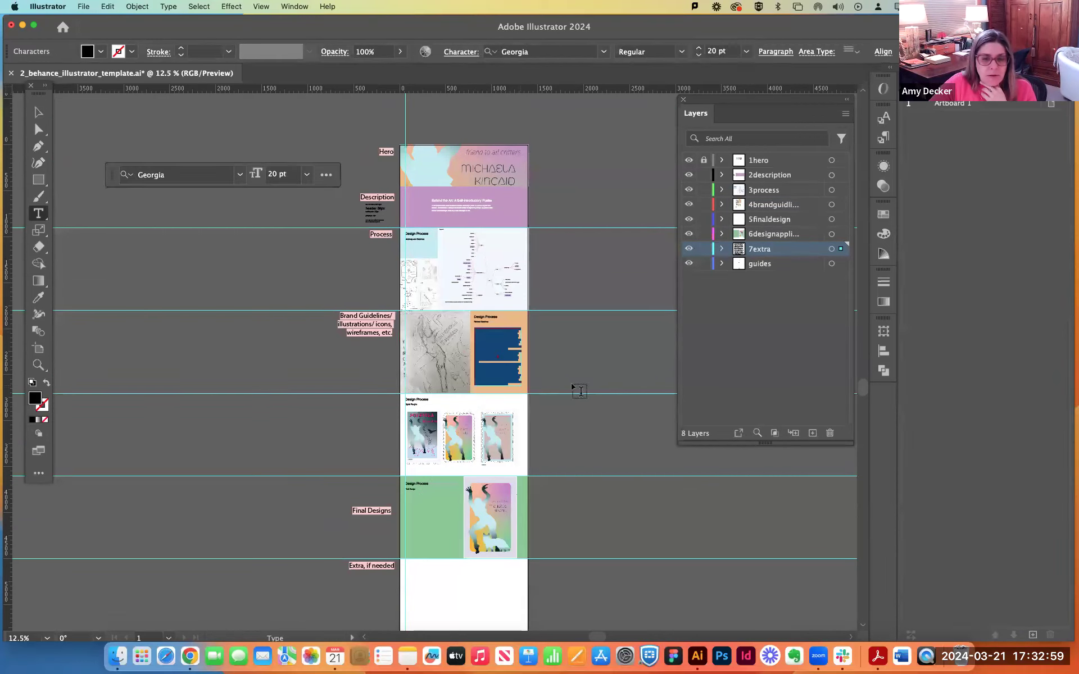
{"action": "left_click", "coordinate": [32, 114]}
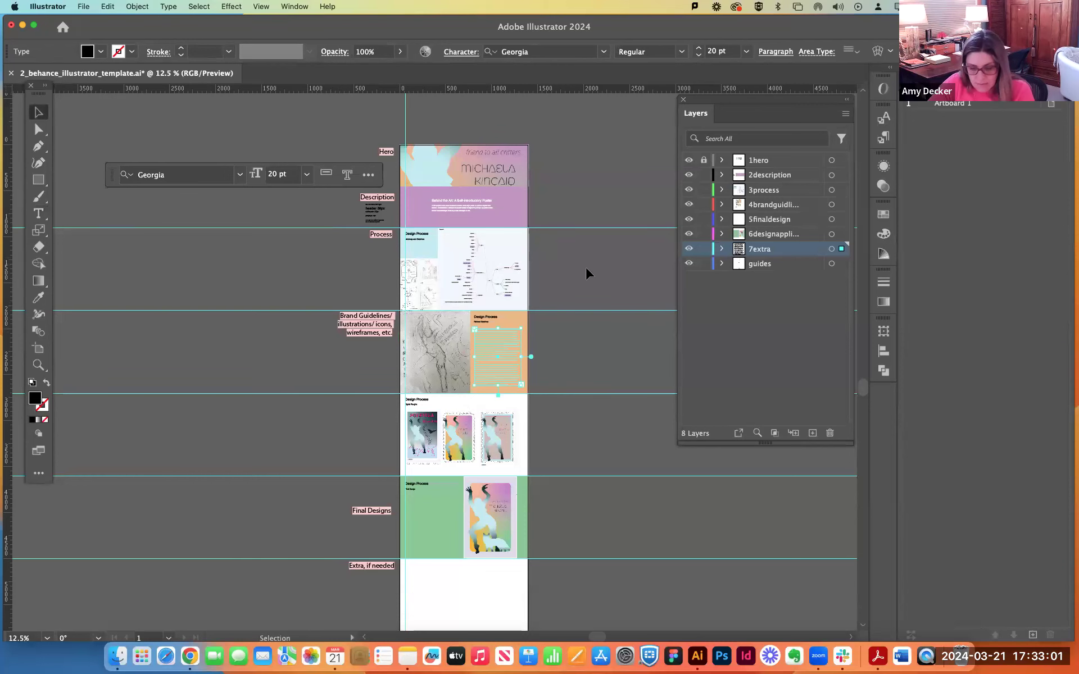
Move the new placeholder text frame from the 7extra layer to the 3process layer.
{"action": "key", "text": "plus"}
{"action": "key", "text": "super+equal"}
{"action": "key", "text": "super+equal"}
{"action": "key", "text": "super+equal"}
{"action": "key", "text": "super+equal"}
{"action": "key", "text": "super+equal"}
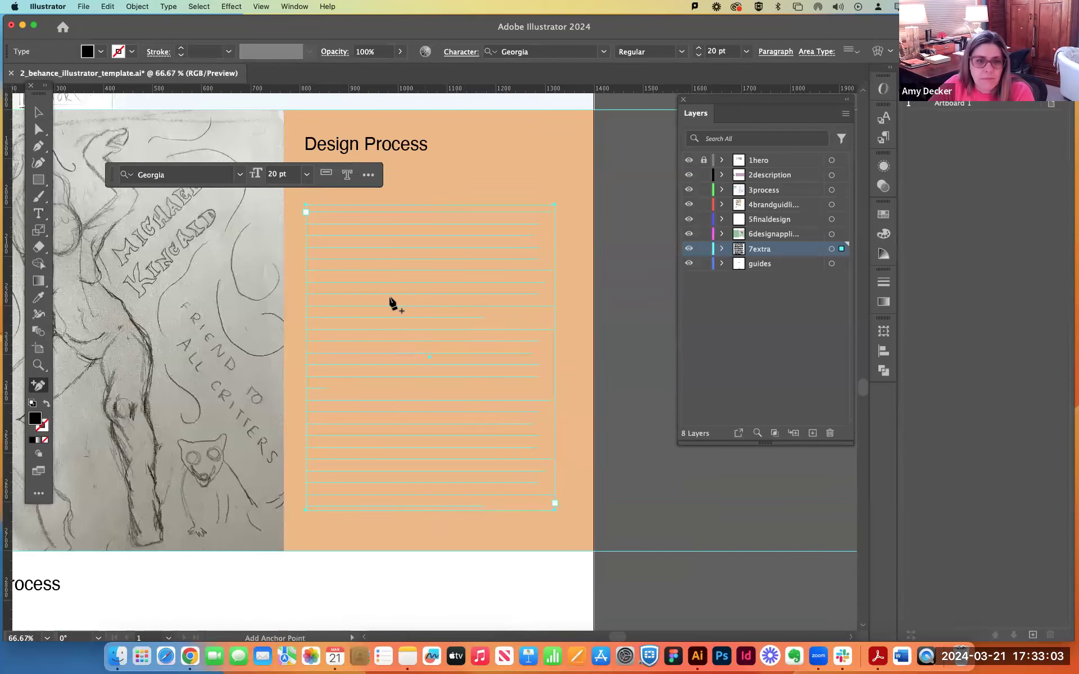
{"action": "left_click", "coordinate": [390, 299]}
{"action": "left_click", "coordinate": [654, 353]}
{"action": "left_click", "coordinate": [398, 265]}
{"action": "left_click", "coordinate": [655, 354]}
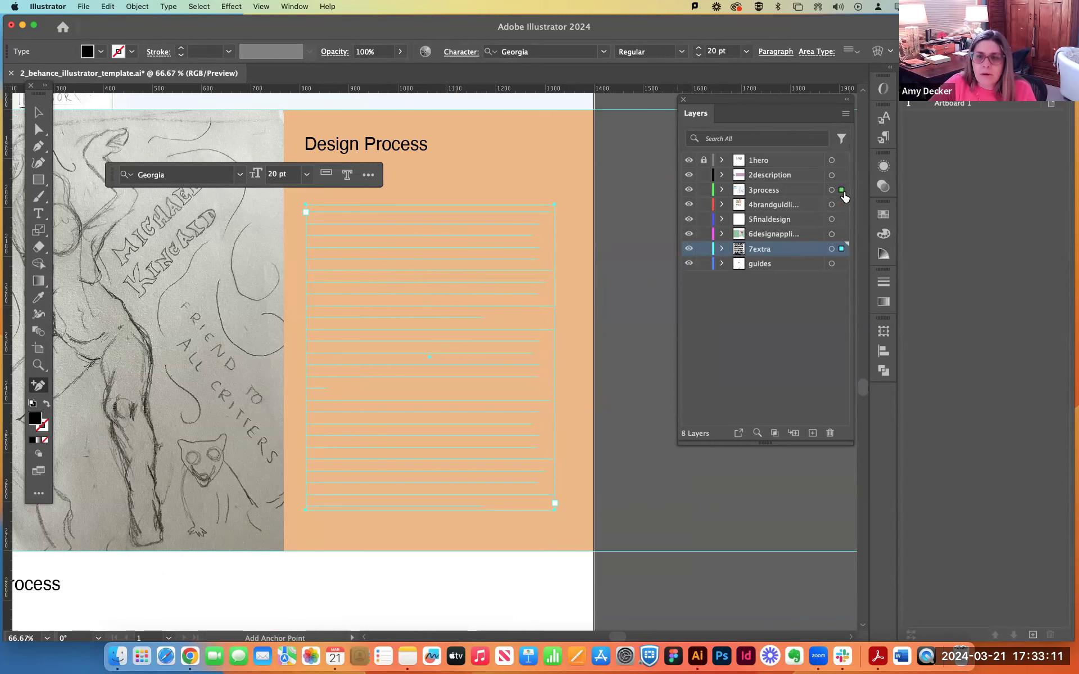
{"action": "left_click_drag", "start_coordinate": [844, 196], "coordinate": [842, 191]}
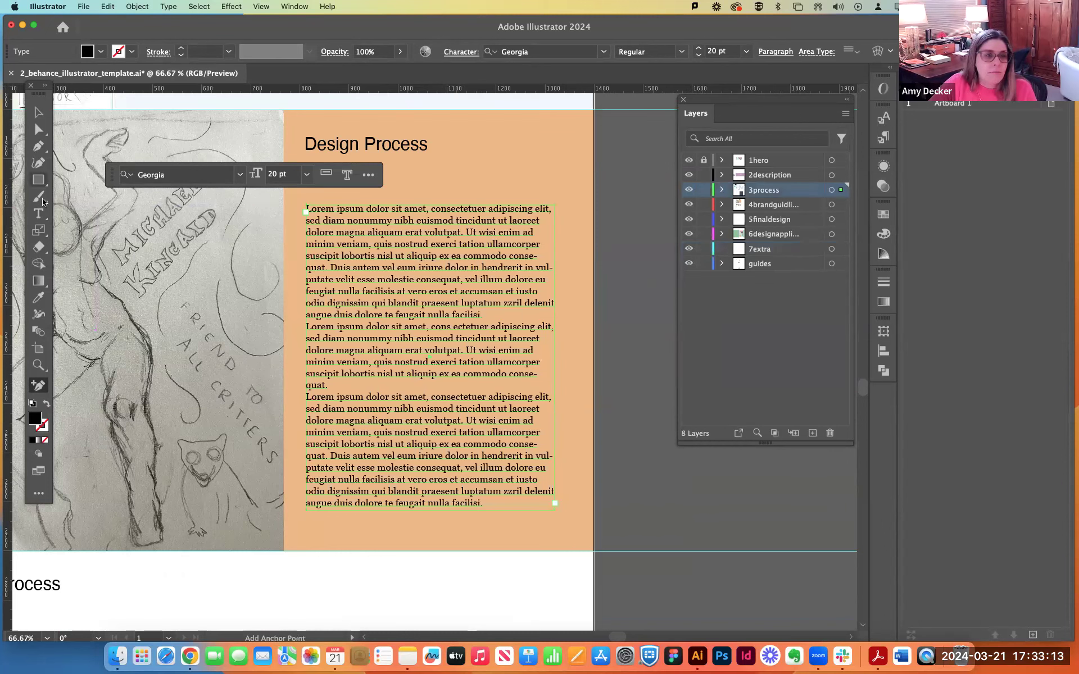
Set all the placeholder text in the orange Refined Sketches section to Helvetica.
{"action": "left_click", "coordinate": [38, 214]}
{"action": "left_click", "coordinate": [372, 232]}
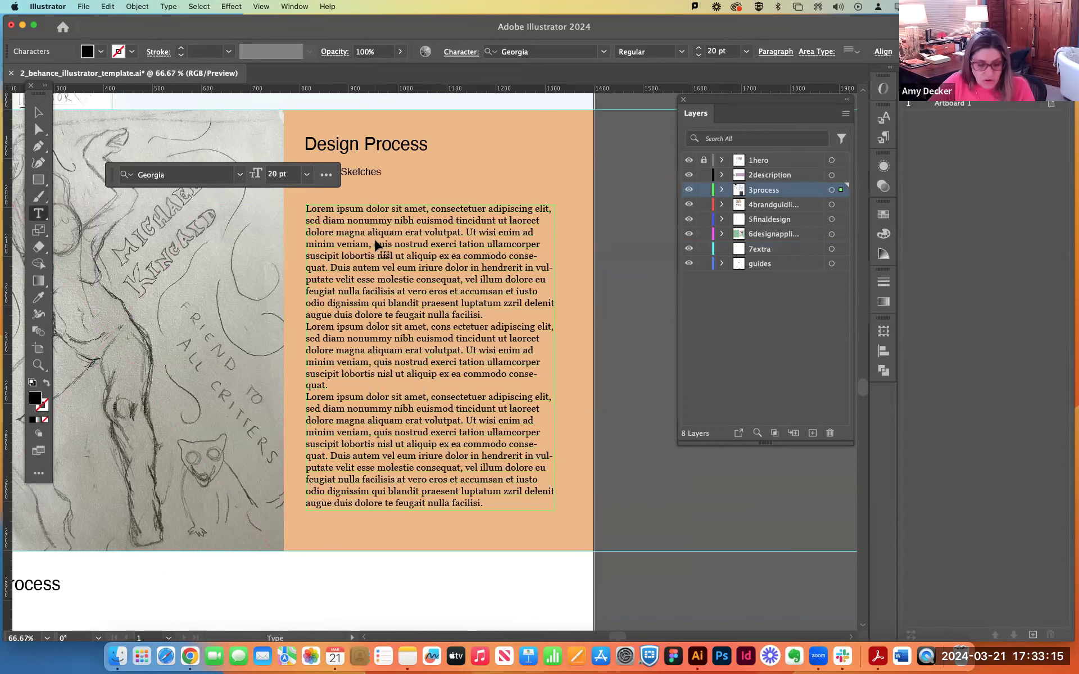
{"action": "key", "text": "super+a"}
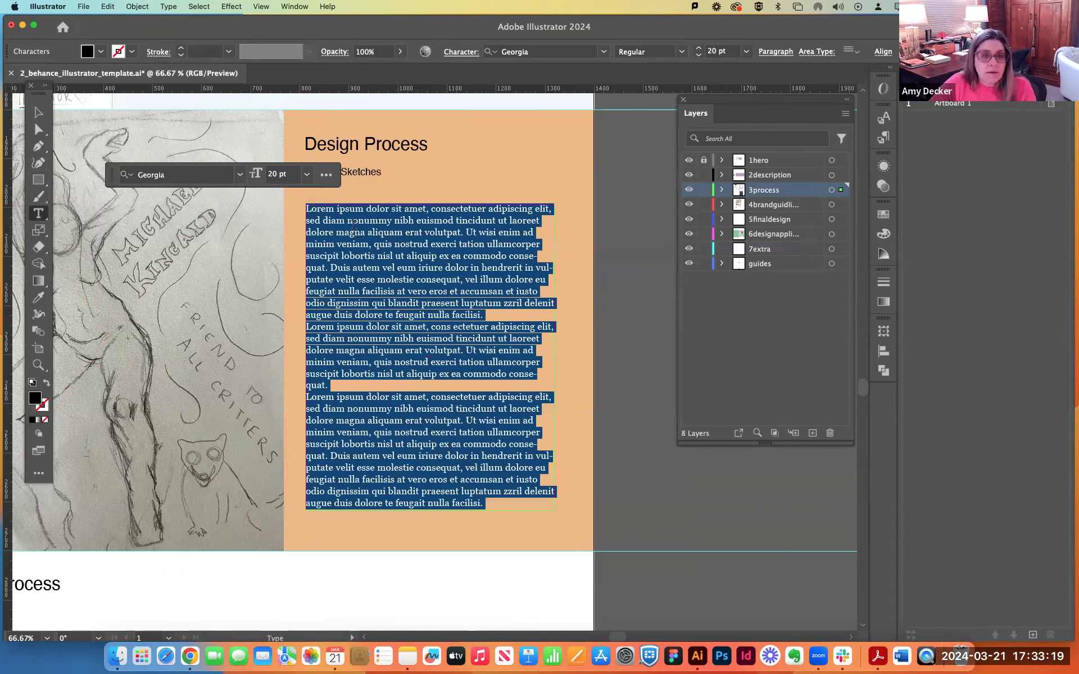
{"action": "left_click", "coordinate": [177, 175]}
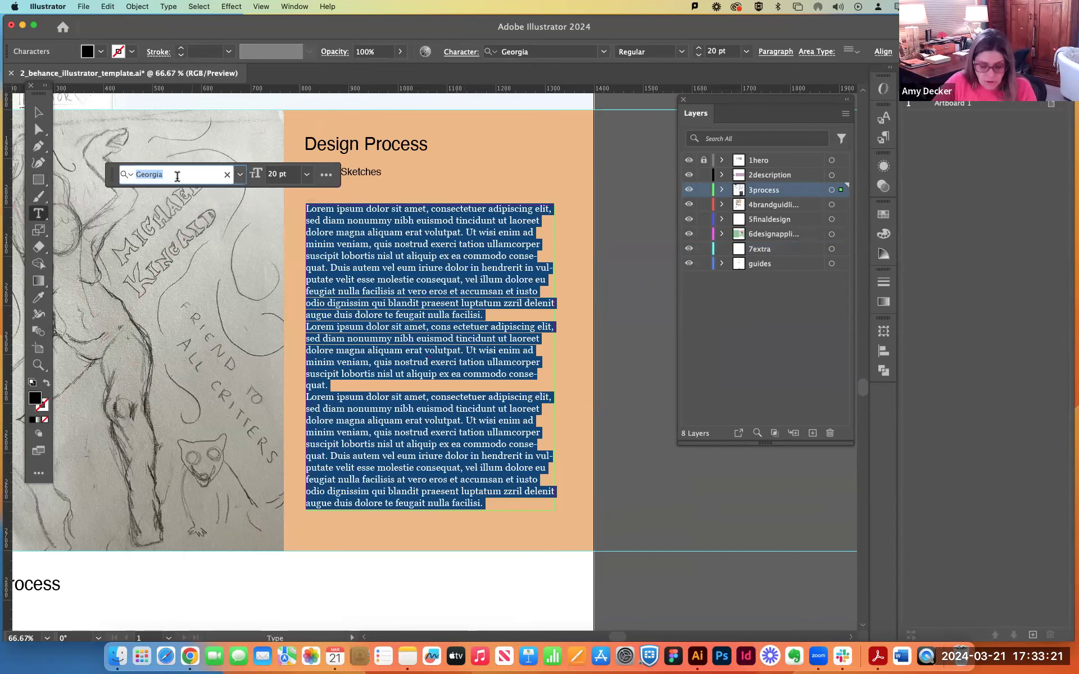
{"action": "type", "text": "Hel"}
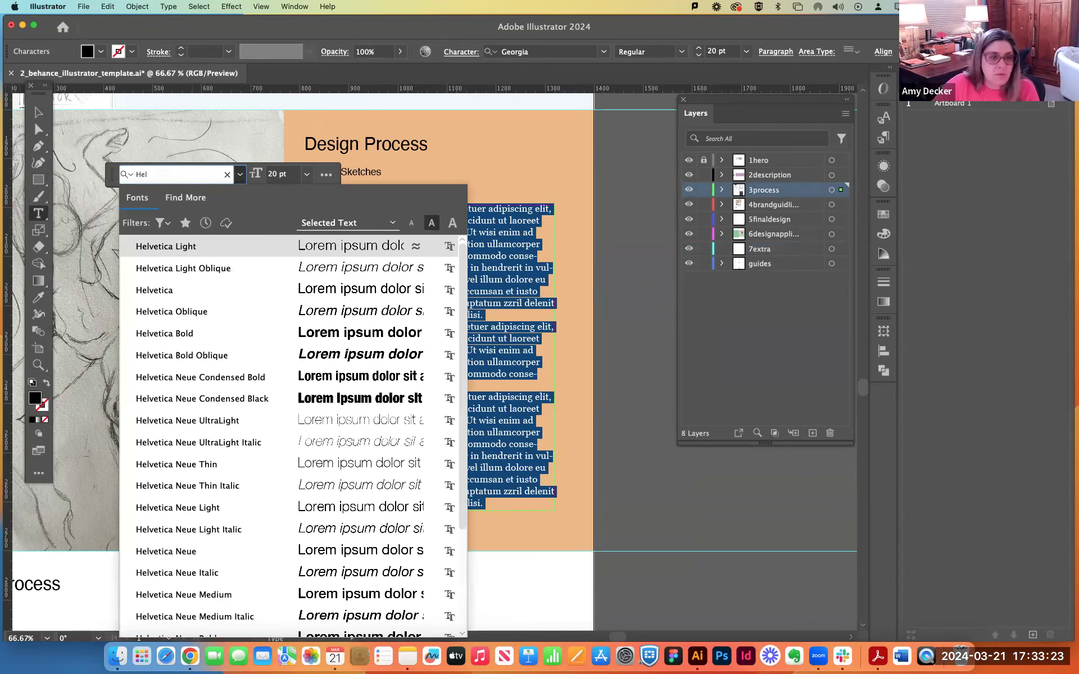
{"action": "key", "text": "Down"}
{"action": "key", "text": "Down"}
{"action": "key", "text": "Return"}
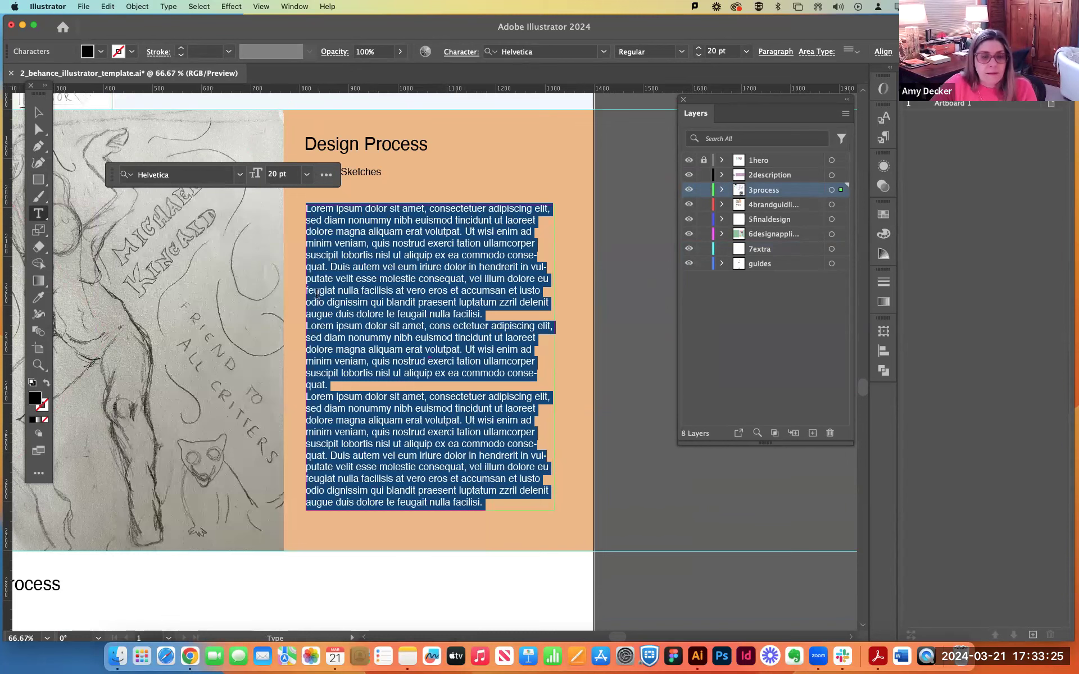
Delete the third placeholder paragraph in the Refined Sketches text and insert a blank line between the remaining two.
{"action": "left_click", "coordinate": [373, 377]}
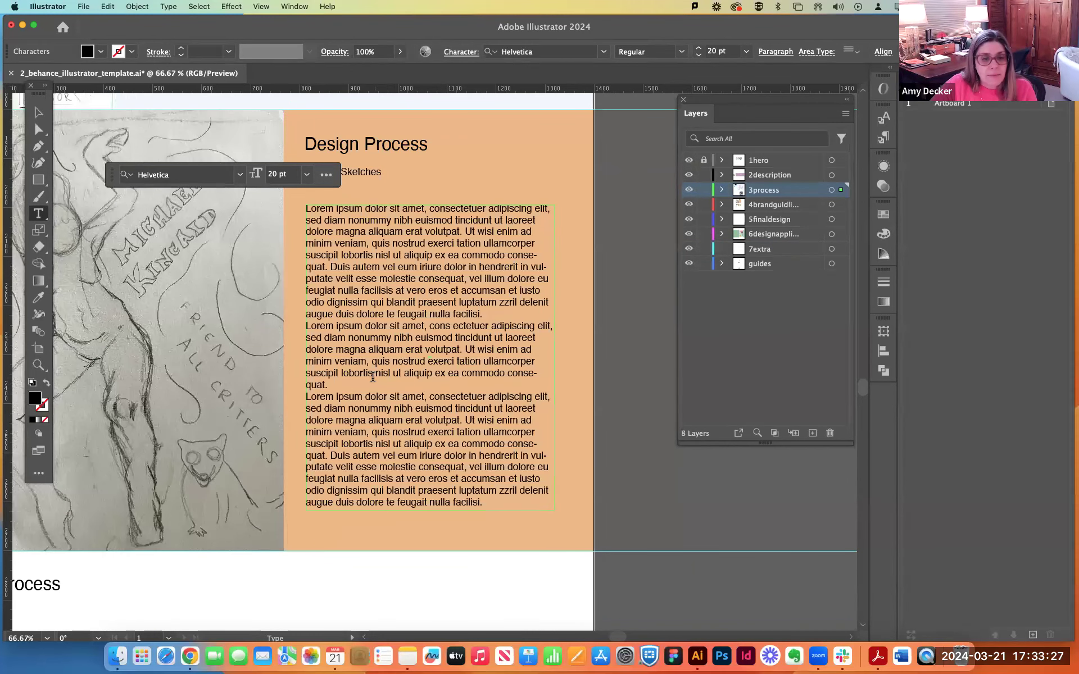
{"action": "left_click_drag", "start_coordinate": [307, 399], "coordinate": [545, 567]}
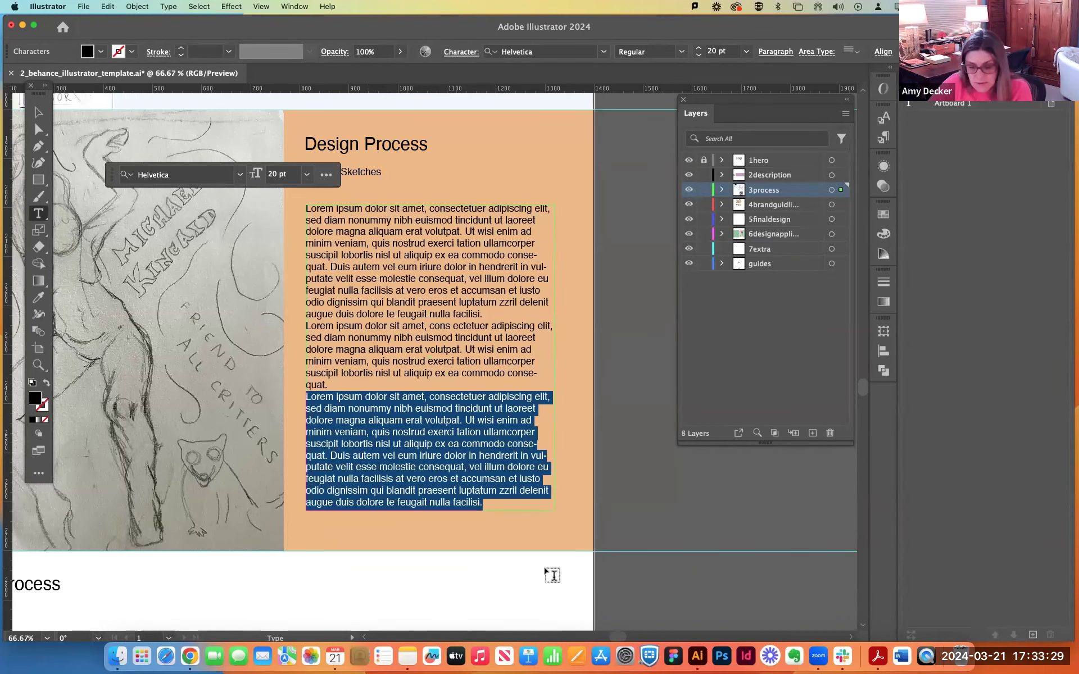
{"action": "key", "text": "BackSpace"}
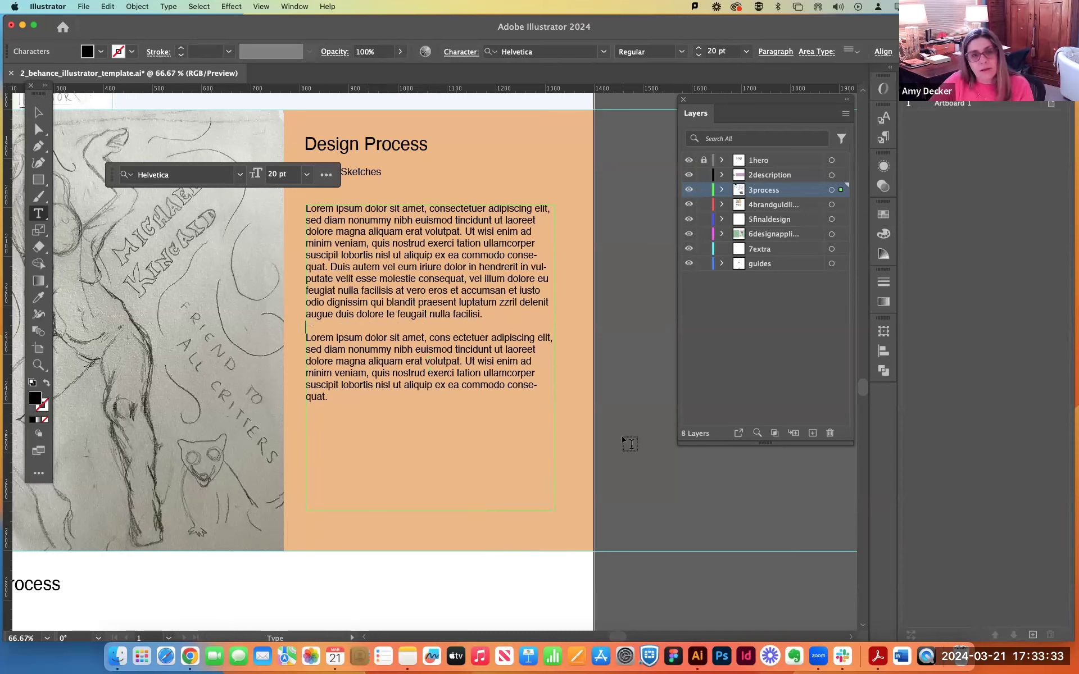
{"action": "left_click", "coordinate": [39, 112]}
{"action": "left_click", "coordinate": [608, 318]}
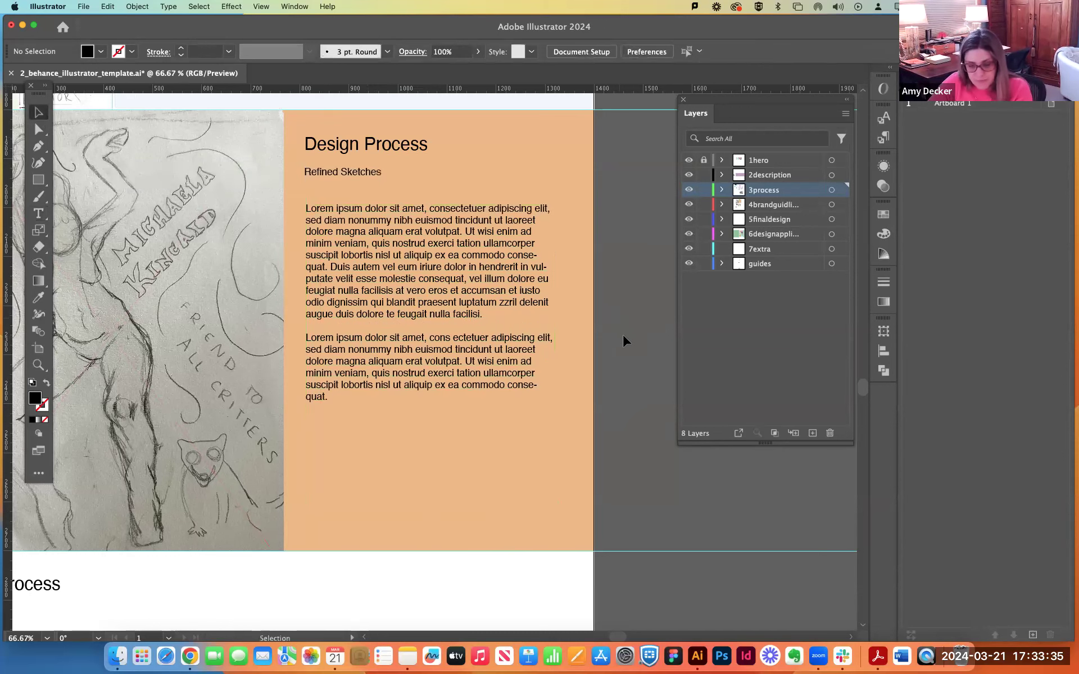
Copy the Refined Sketches body text into the green section and place it below the Final Design subheading, along the margin guide.
{"action": "key", "text": "super+minus"}
{"action": "key", "text": "super+minus"}
{"action": "key", "text": "super+minus"}
{"action": "left_click", "coordinate": [428, 343]}
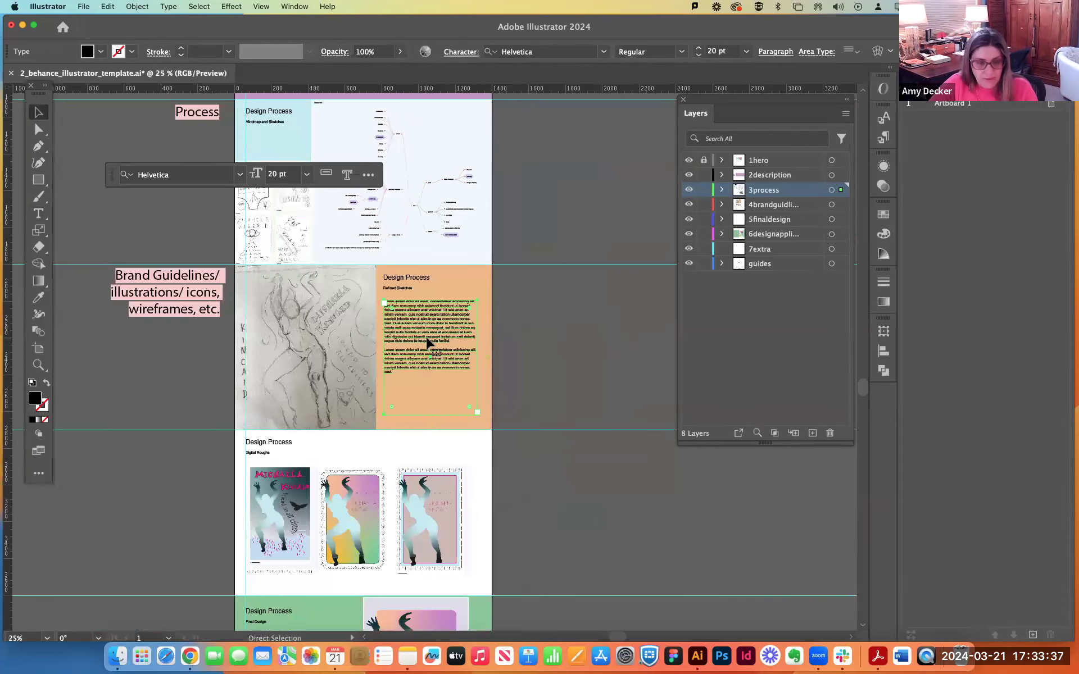
{"action": "scroll", "coordinate": [430, 346], "scroll_direction": "down", "scroll_amount": 5}
{"action": "left_click", "coordinate": [318, 396]}
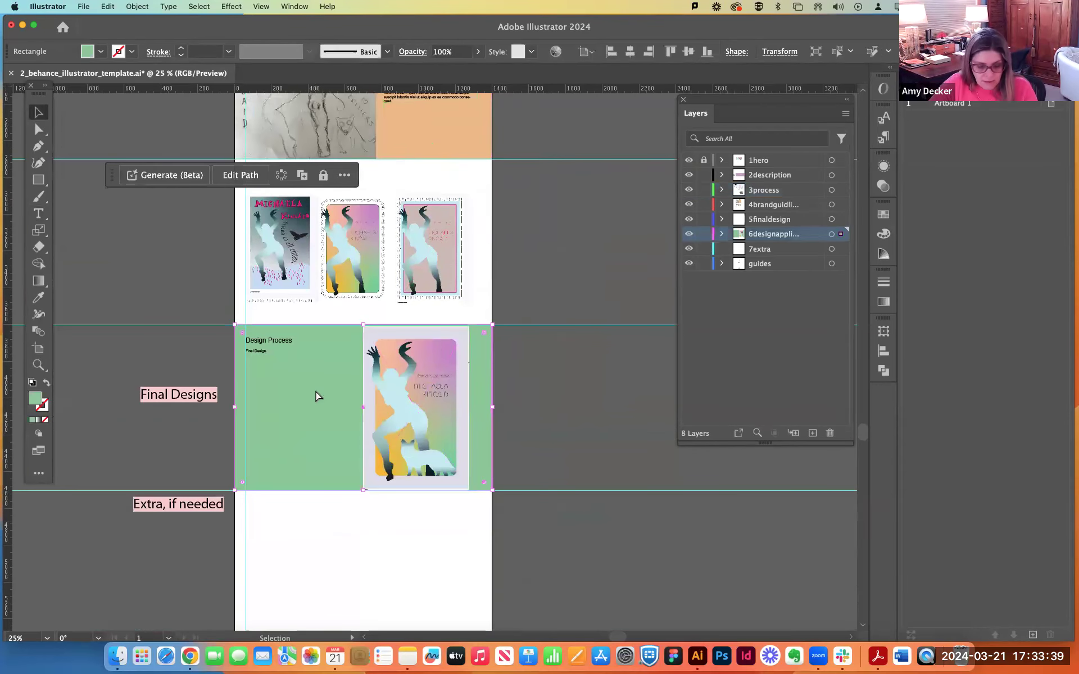
{"action": "key", "text": "super+v"}
{"action": "left_click_drag", "start_coordinate": [380, 365], "coordinate": [268, 409]}
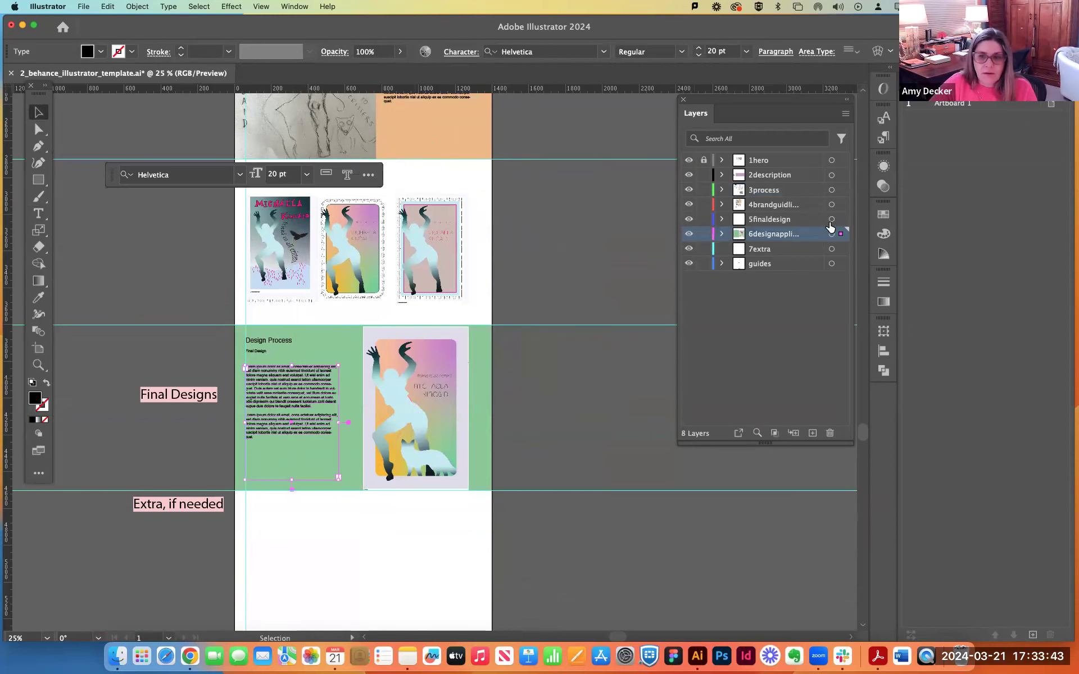
{"action": "left_click", "coordinate": [583, 410]}
Nudge the third digital rough slightly up and left to level it with the other two posters.
{"action": "scroll", "coordinate": [584, 410], "scroll_direction": "up", "scroll_amount": 2}
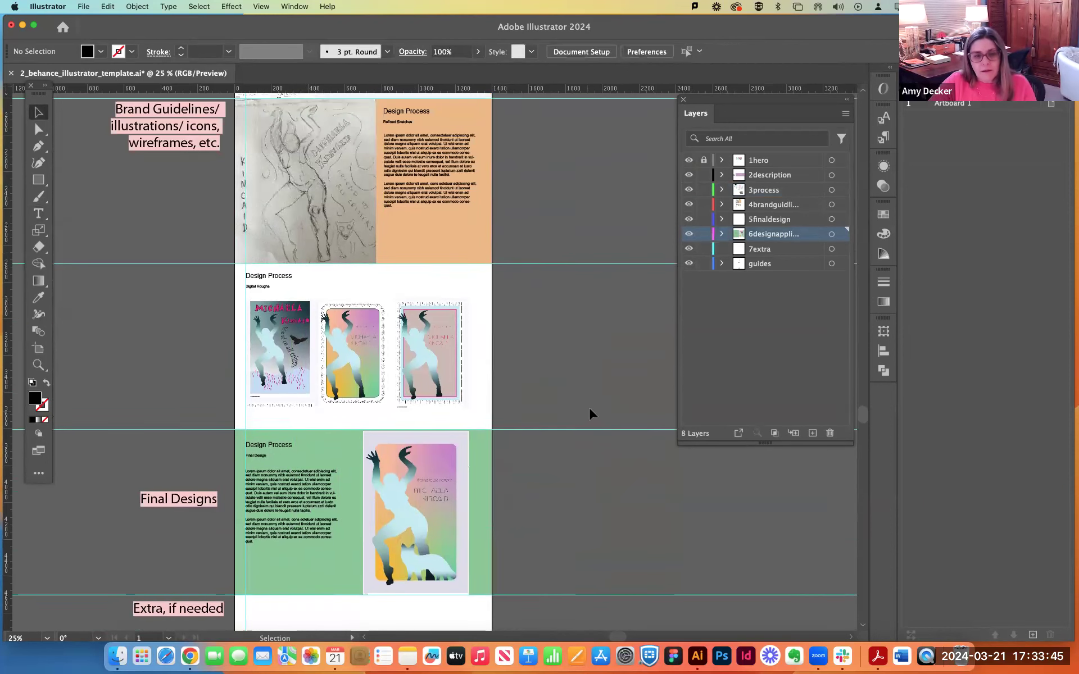
{"action": "key", "text": "super+minus"}
{"action": "key", "text": "super+minus"}
{"action": "scroll", "coordinate": [584, 400], "scroll_direction": "up", "scroll_amount": 2}
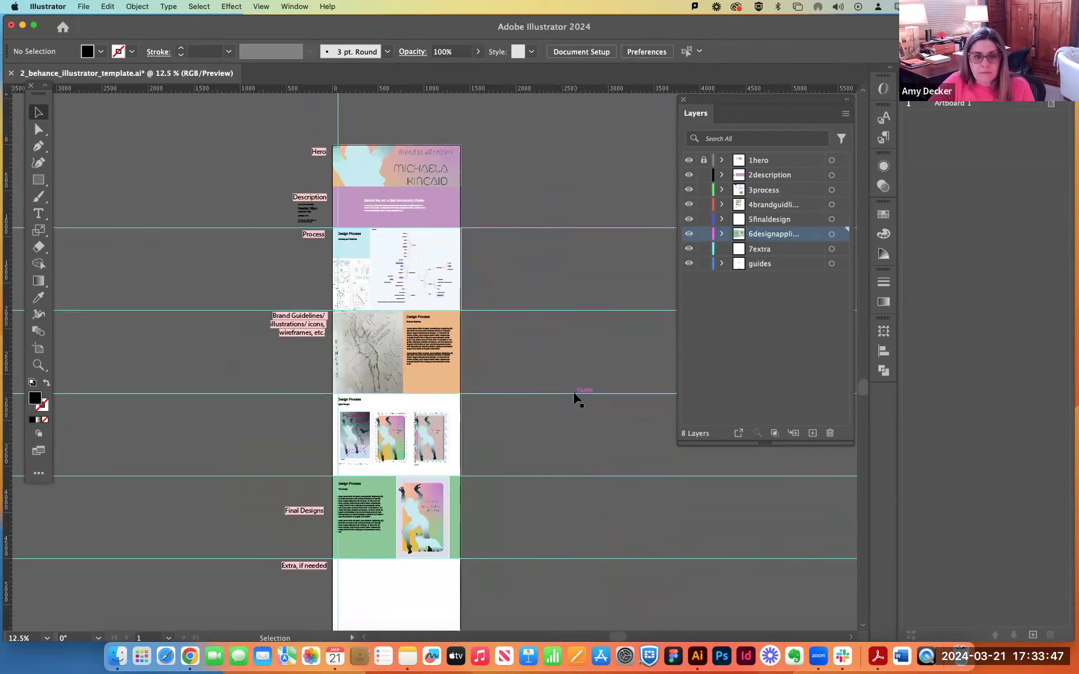
{"action": "scroll", "coordinate": [578, 398], "scroll_direction": "down", "scroll_amount": 1}
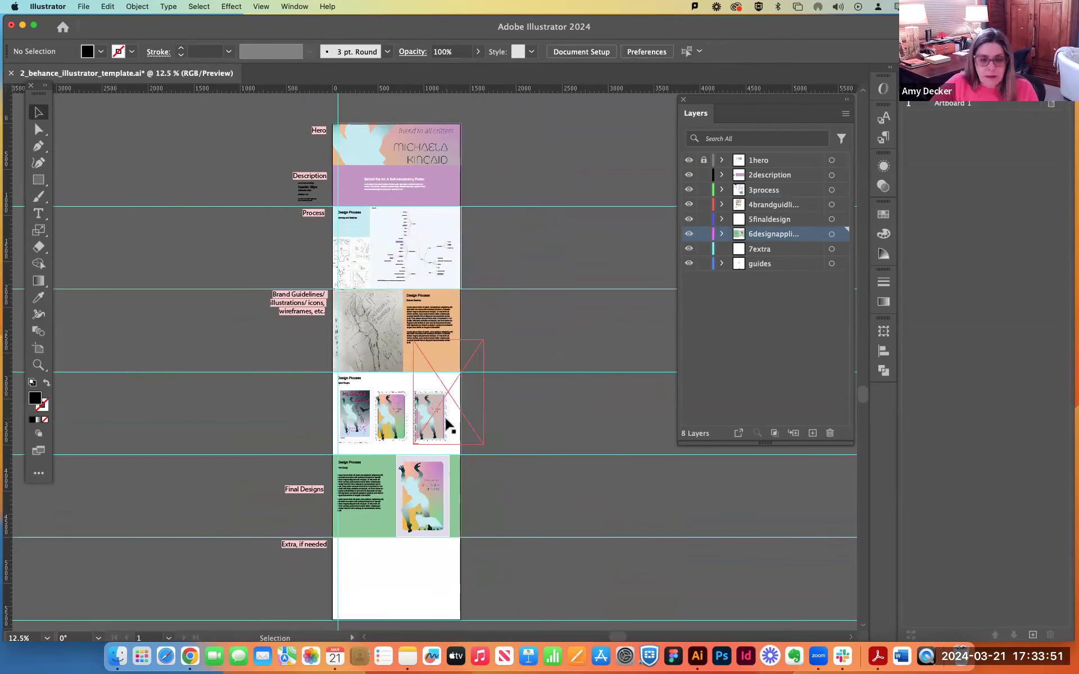
{"action": "key", "text": "super+plus"}
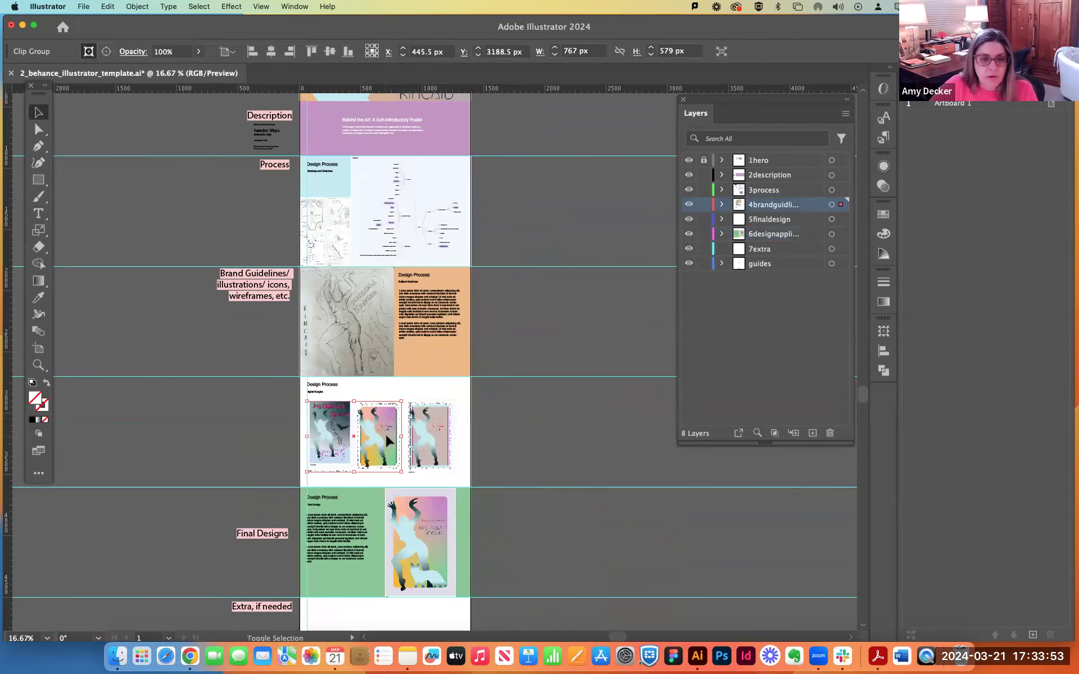
{"action": "left_click_drag", "start_coordinate": [434, 435], "coordinate": [433, 431]}
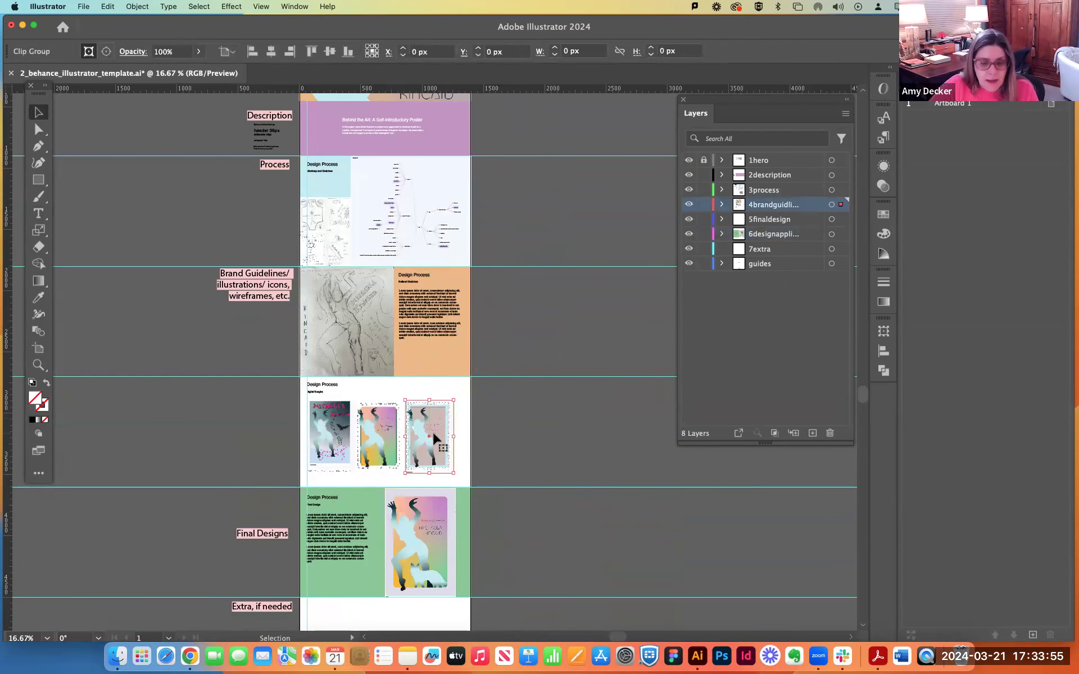
{"action": "key", "text": "super+plus"}
{"action": "key", "text": "super+plus"}
{"action": "key", "text": "super+plus"}
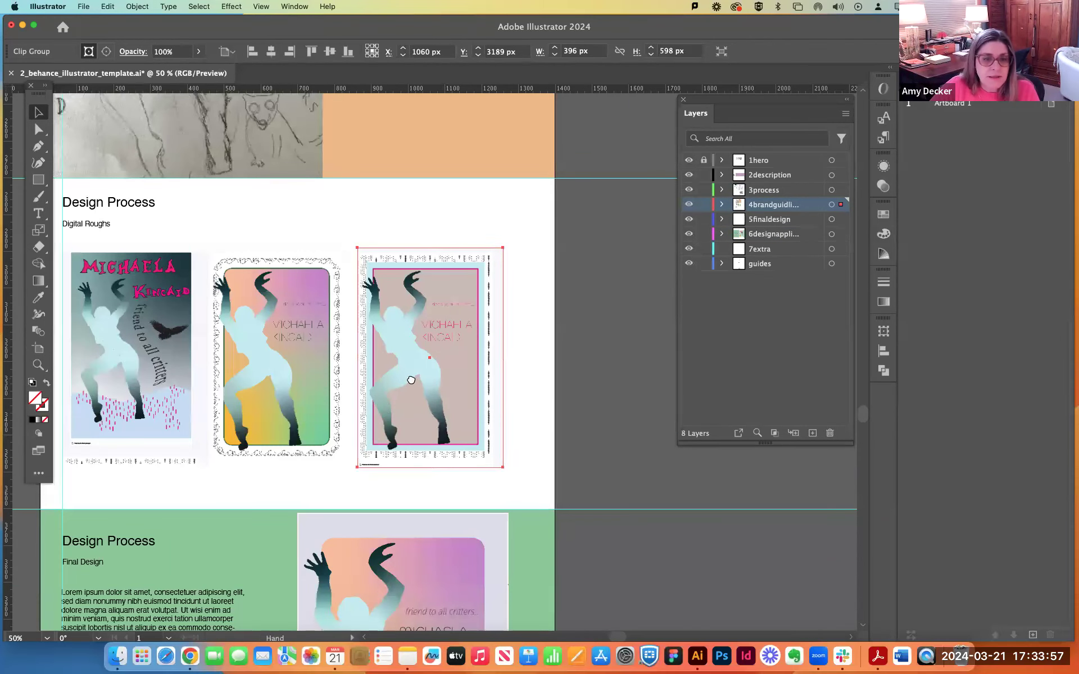
{"action": "scroll", "coordinate": [410, 378], "scroll_direction": "left", "scroll_amount": 3}
{"action": "scroll", "coordinate": [409, 378], "scroll_direction": "down", "scroll_amount": 1}
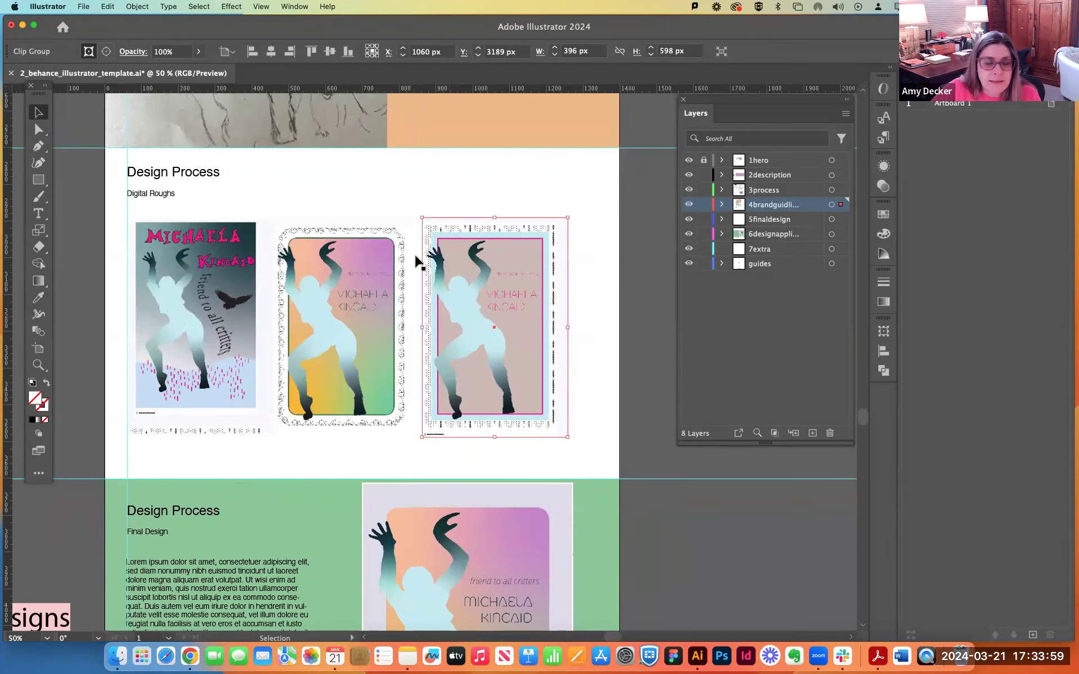
{"action": "left_click", "coordinate": [614, 260]}
Add a horizontal guide along the upper edge of the digital roughs and adjust both poster groups against it.
{"action": "left_click_drag", "start_coordinate": [405, 91], "coordinate": [388, 221]}
{"action": "left_click_drag", "start_coordinate": [316, 274], "coordinate": [319, 274]}
{"action": "mouse_move", "coordinate": [465, 284]}
{"action": "left_mouse_down"}
{"action": "mouse_move", "coordinate": [455, 284]}
{"action": "mouse_move", "coordinate": [469, 279]}
{"action": "left_mouse_up"}
Shift both digital rough poster groups together slightly to the right within the white section.
{"action": "left_click", "coordinate": [344, 346], "text": "shift"}
{"action": "left_click", "coordinate": [484, 345], "text": "shift"}
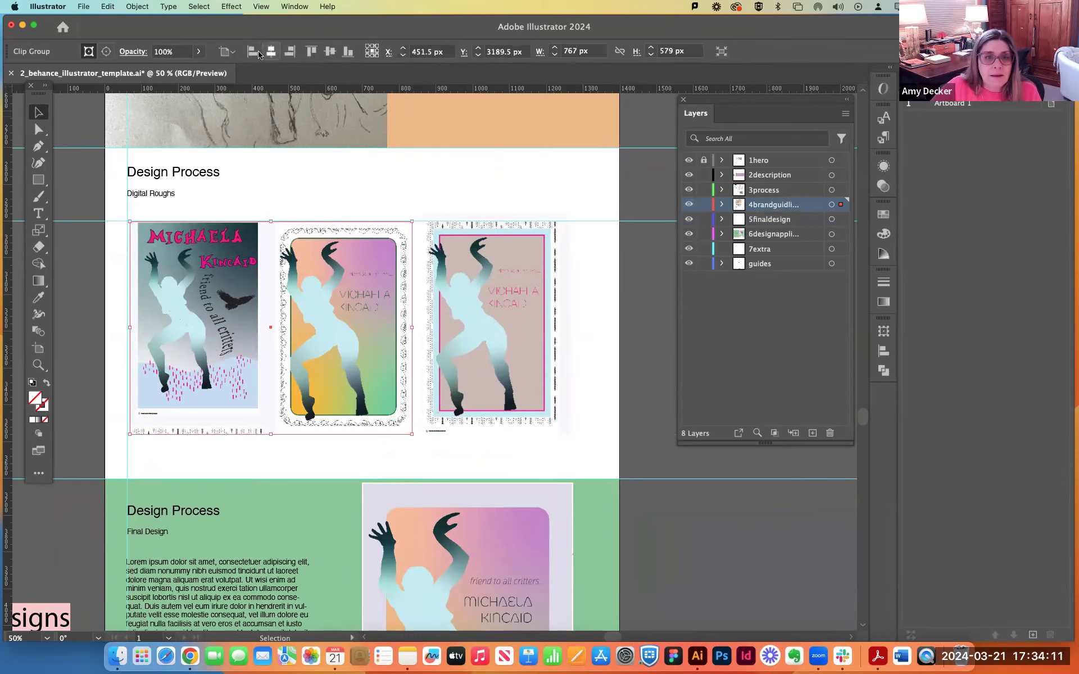
{"action": "left_click_drag", "start_coordinate": [499, 291], "coordinate": [508, 294]}
{"action": "left_click", "coordinate": [642, 289]}
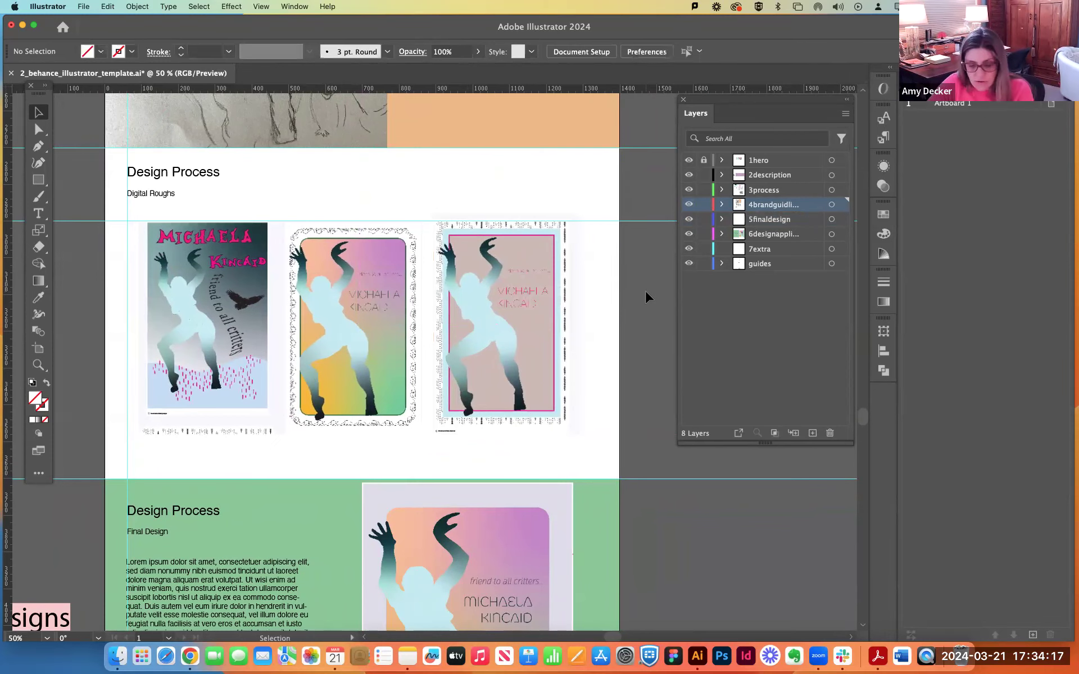
Review the whole project layout from the hero image down to the unused Extra section.
{"action": "key", "text": "super+minus"}
{"action": "key", "text": "super+minus"}
{"action": "scroll", "coordinate": [621, 276], "scroll_direction": "up", "scroll_amount": 4}
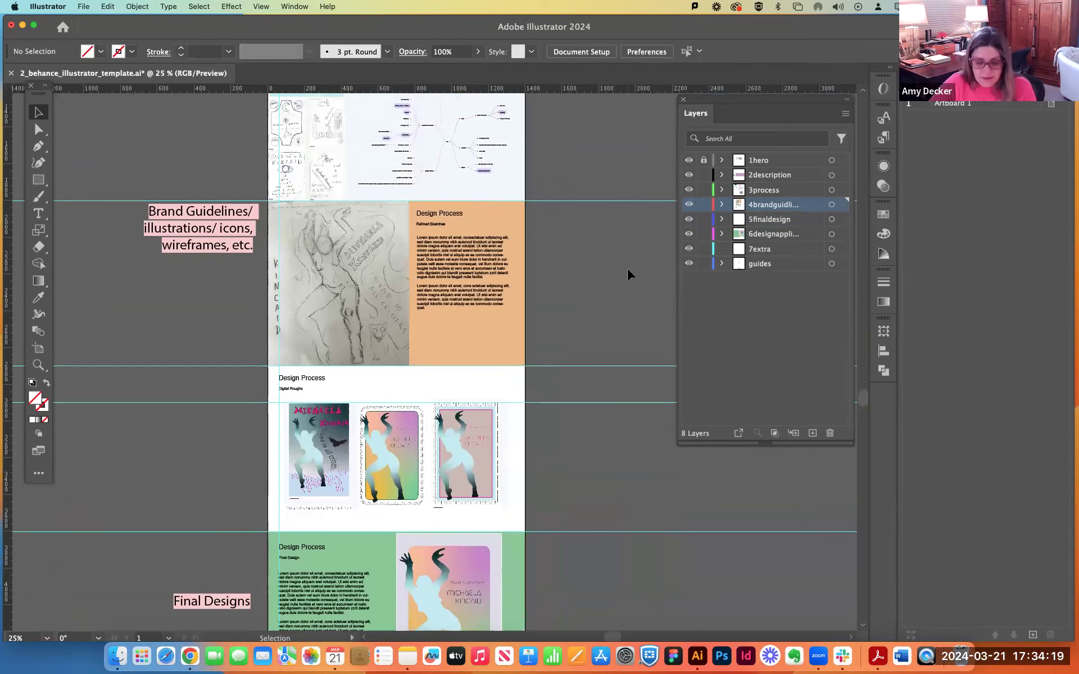
{"action": "key", "text": "super+minus"}
{"action": "scroll", "coordinate": [568, 288], "scroll_direction": "up", "scroll_amount": 5}
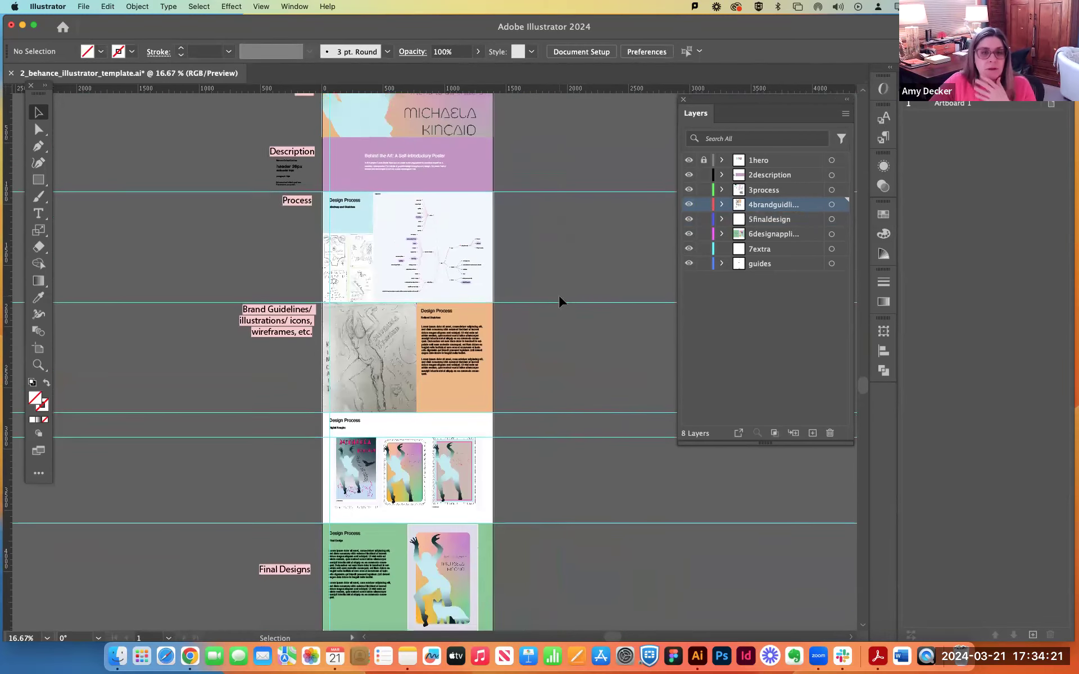
{"action": "scroll", "coordinate": [560, 297], "scroll_direction": "up", "scroll_amount": 3}
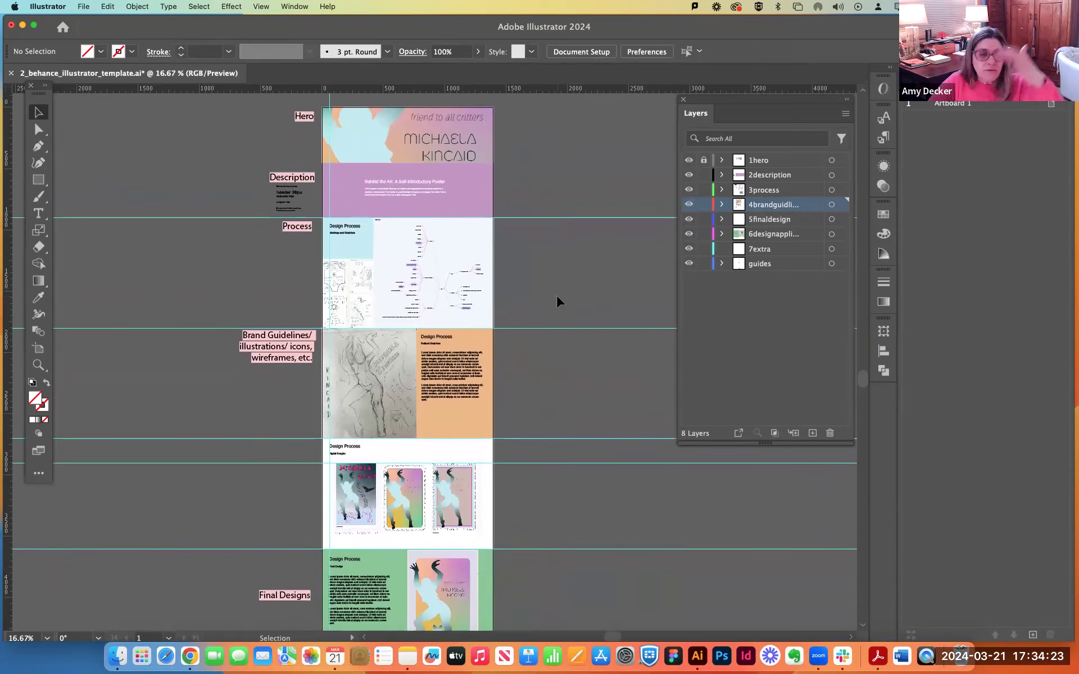
{"action": "scroll", "coordinate": [557, 297], "scroll_direction": "down", "scroll_amount": 5}
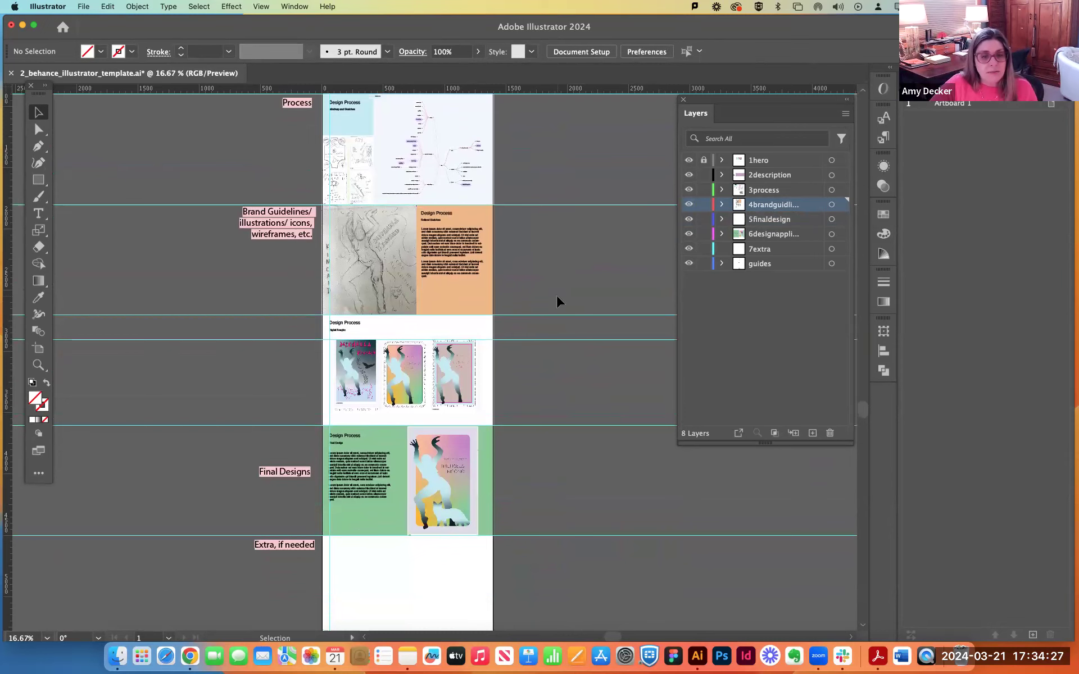
{"action": "scroll", "coordinate": [556, 297], "scroll_direction": "up", "scroll_amount": 5}
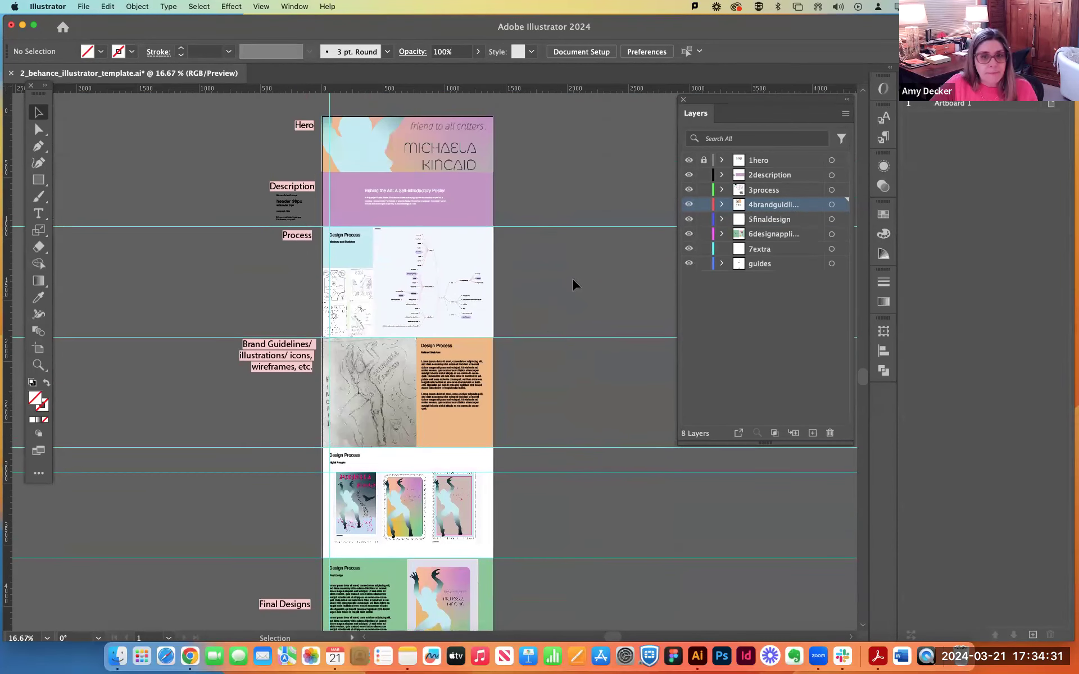
{"action": "scroll", "coordinate": [572, 279], "scroll_direction": "down", "scroll_amount": 1}
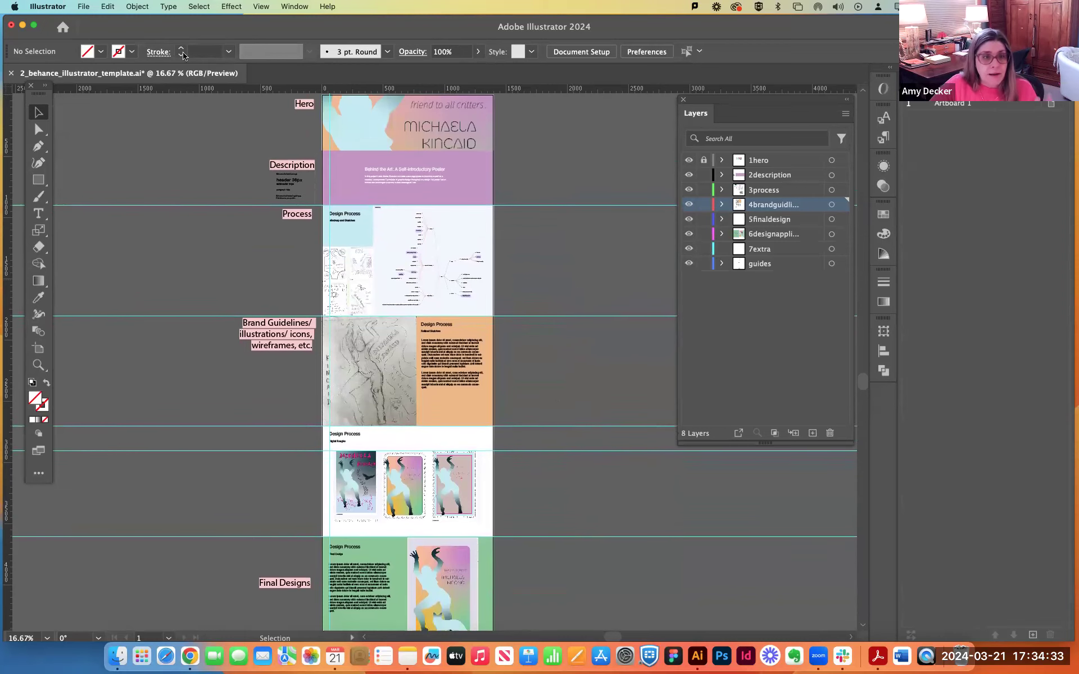
Save the document on the computer's Desktop as DEMO_2_behance_illustrator_template.ai in Adobe Illustrator format.
{"action": "left_click", "coordinate": [85, 6]}
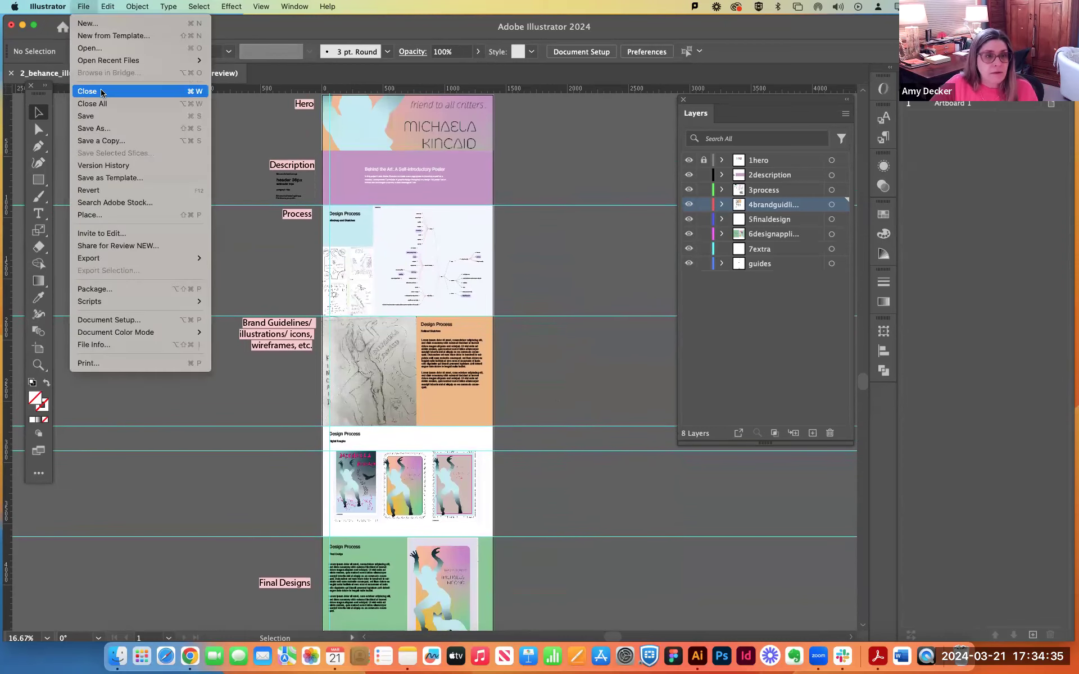
{"action": "left_click", "coordinate": [104, 133]}
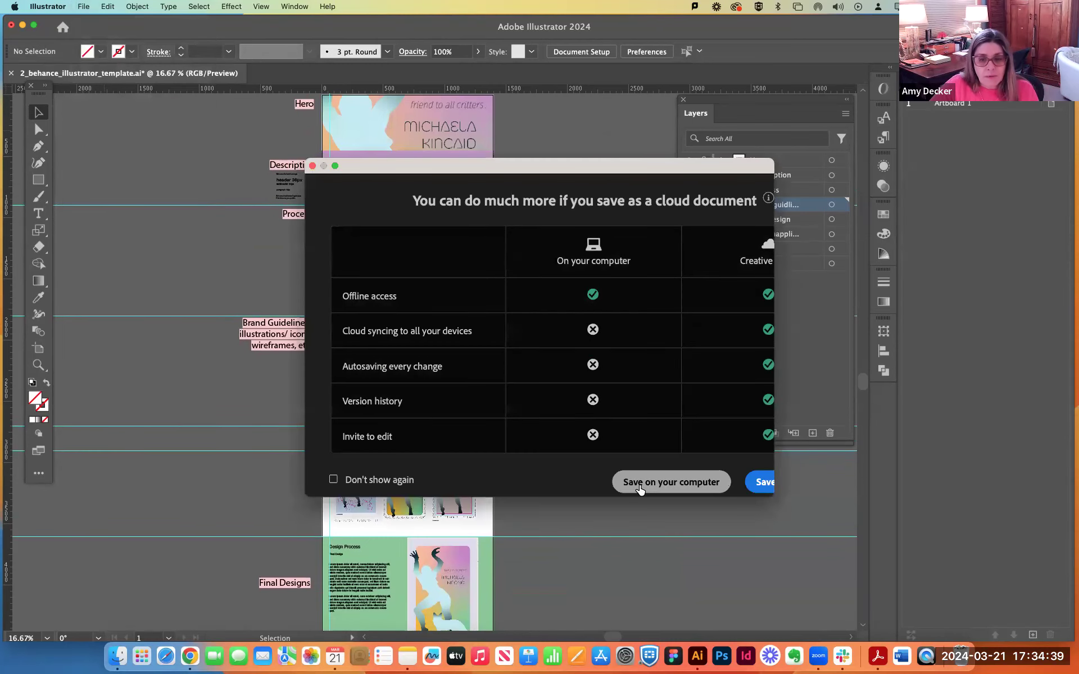
{"action": "left_click", "coordinate": [662, 481]}
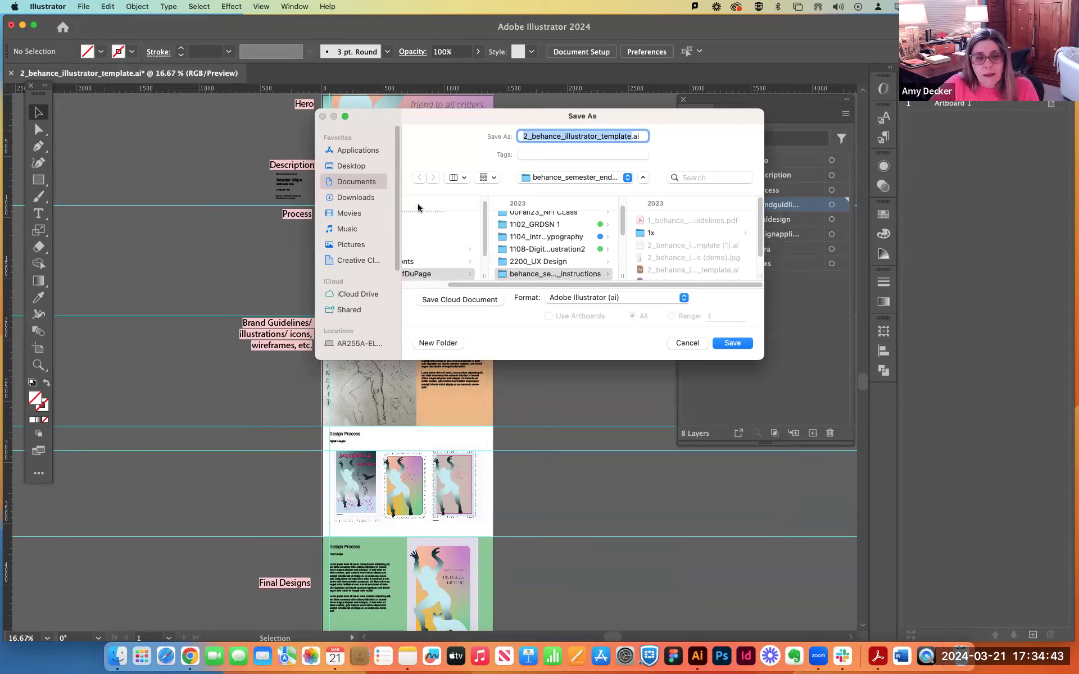
{"action": "scroll", "coordinate": [688, 245], "scroll_direction": "down", "scroll_amount": 3}
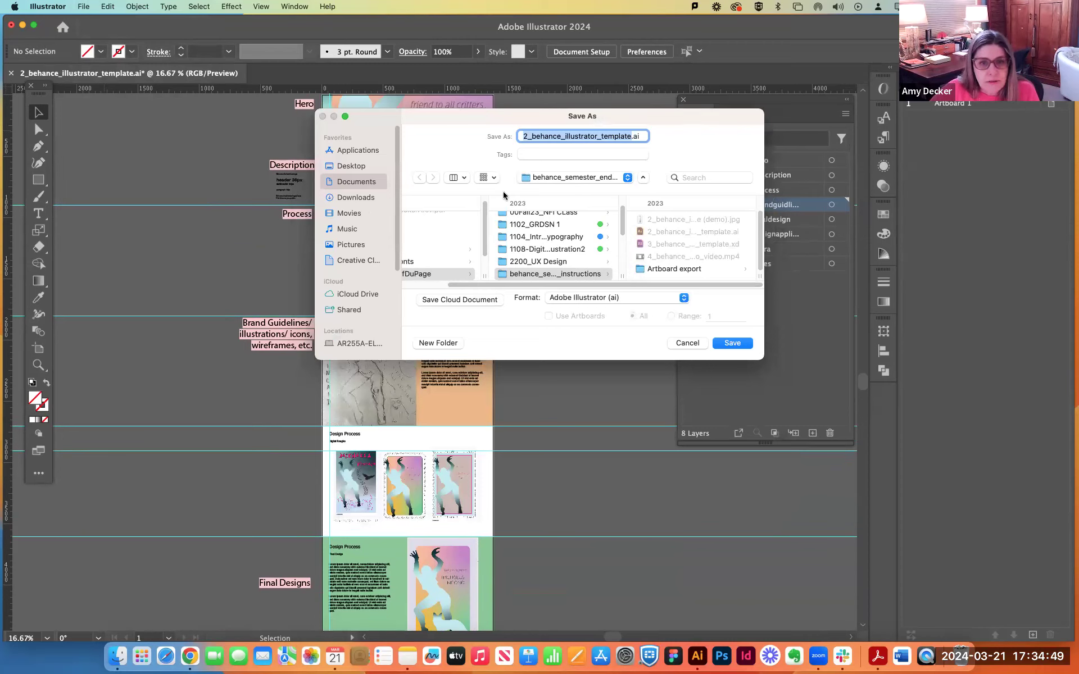
{"action": "left_click", "coordinate": [353, 163]}
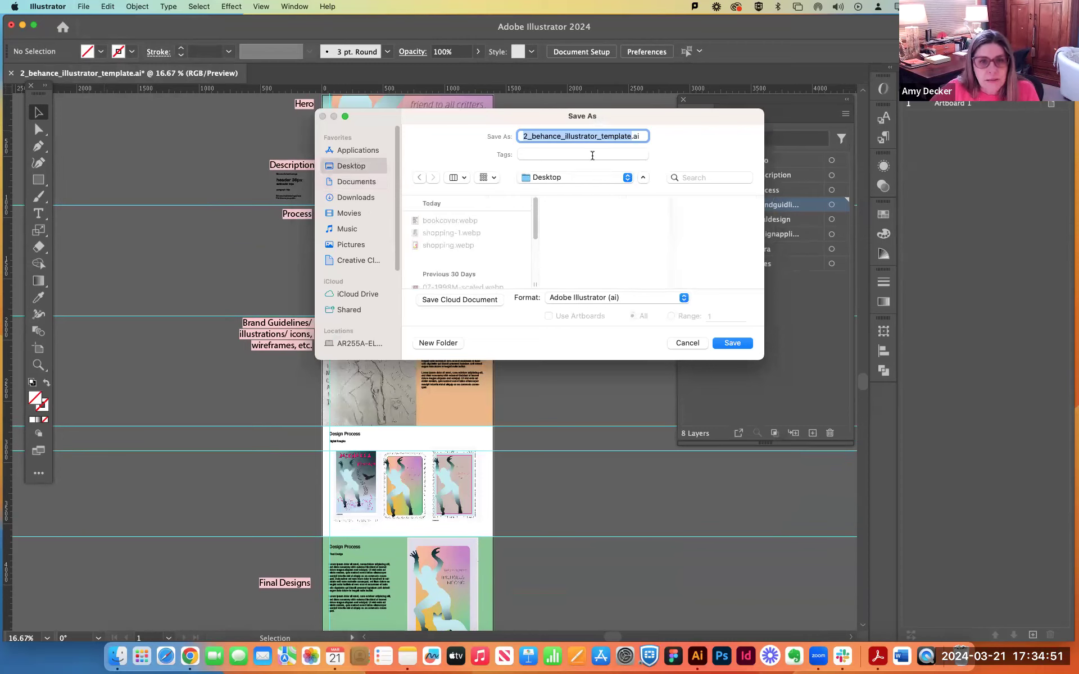
{"action": "left_click", "coordinate": [544, 137]}
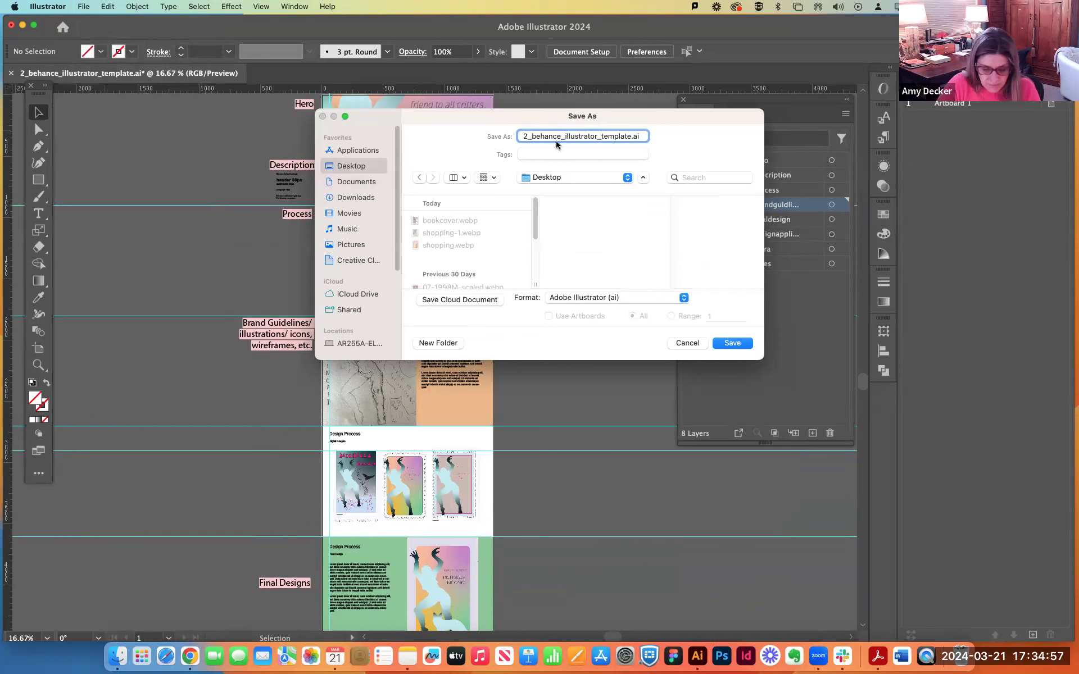
{"action": "type", "text": "DEMO_"}
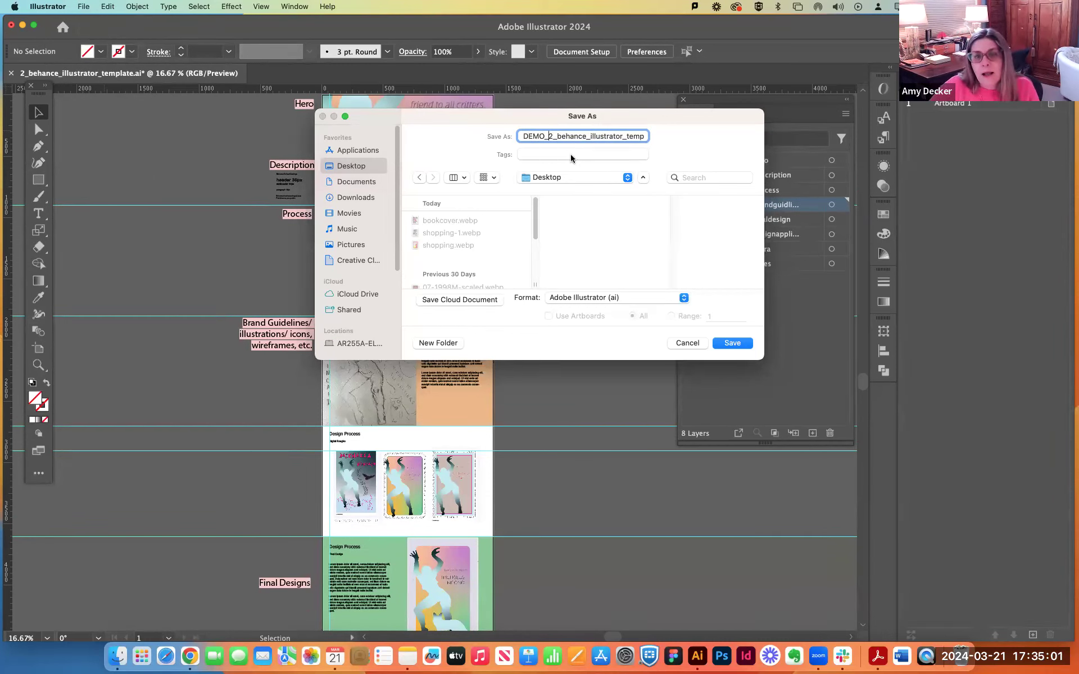
{"action": "left_click", "coordinate": [732, 344]}
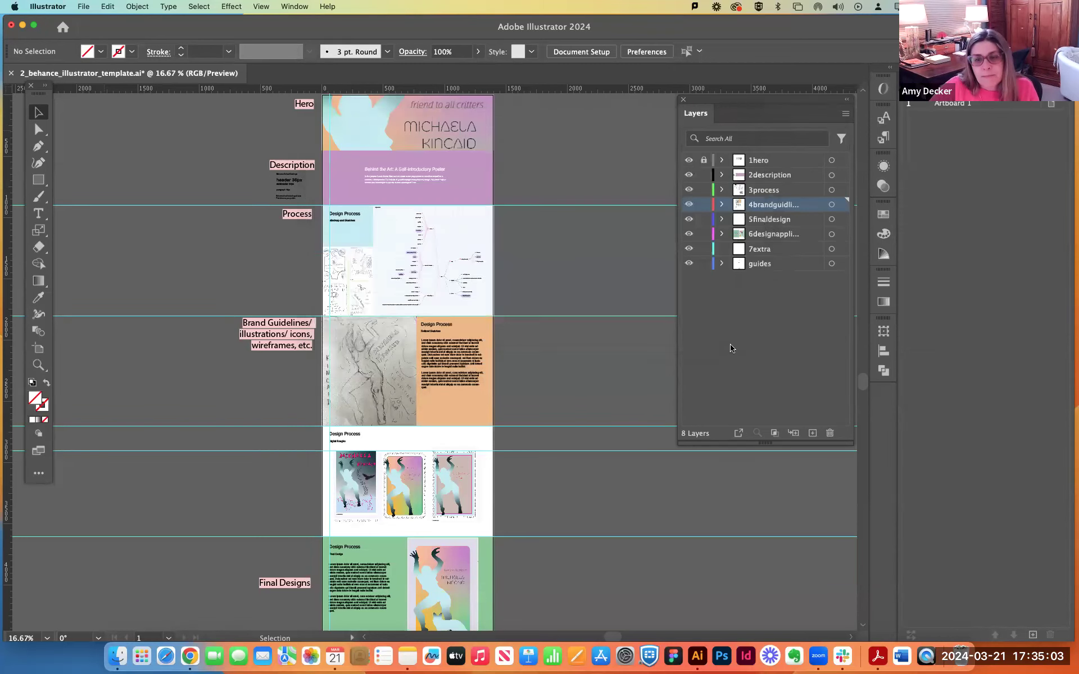
Accept the Illustrator save options to finish saving DEMO_2_behance_illustrator_template.ai.
{"action": "left_click", "coordinate": [686, 531]}
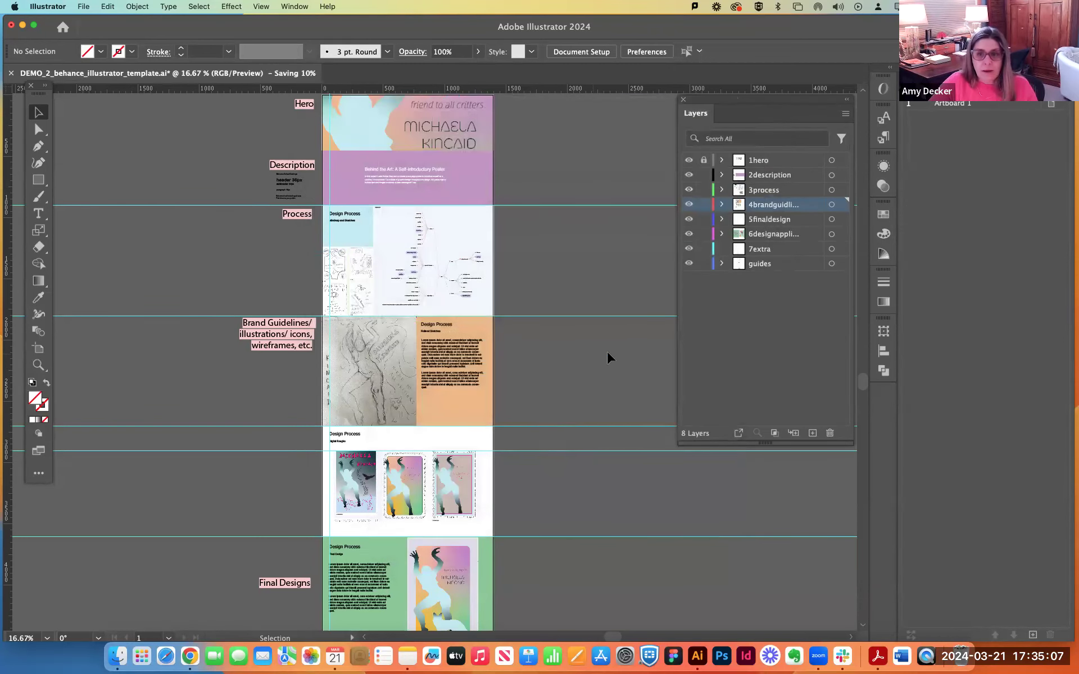
Shorten the artboard to about 4502 px high so it ends at the green Final Designs section, excluding the empty Extra section.
{"action": "left_click", "coordinate": [753, 250]}
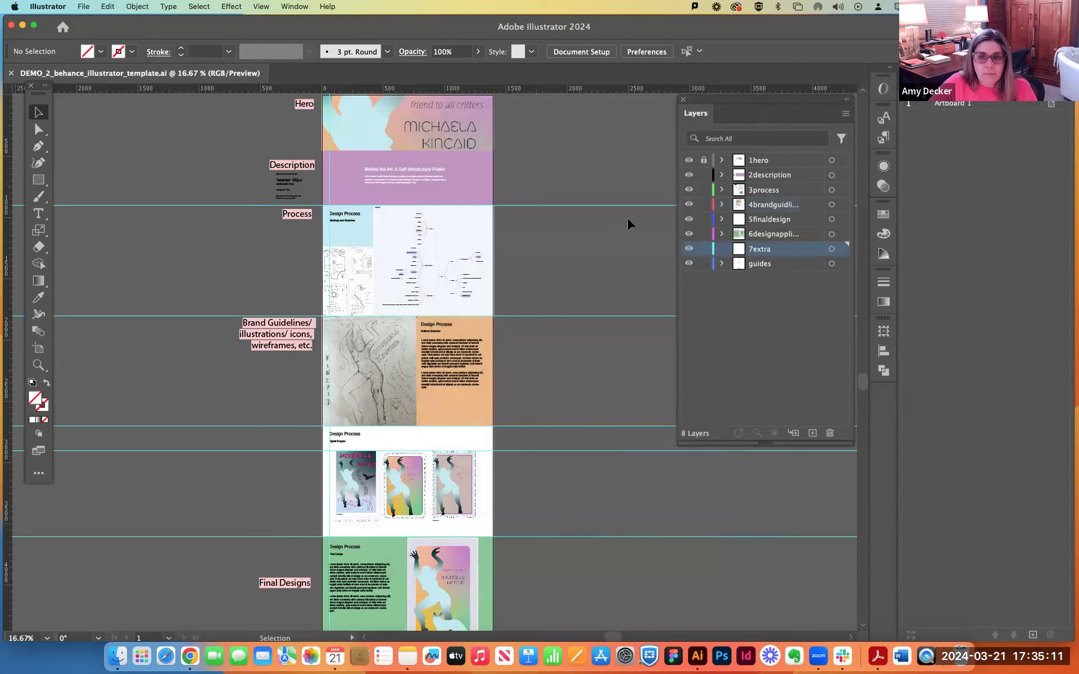
{"action": "scroll", "coordinate": [577, 224], "scroll_direction": "down", "scroll_amount": 10}
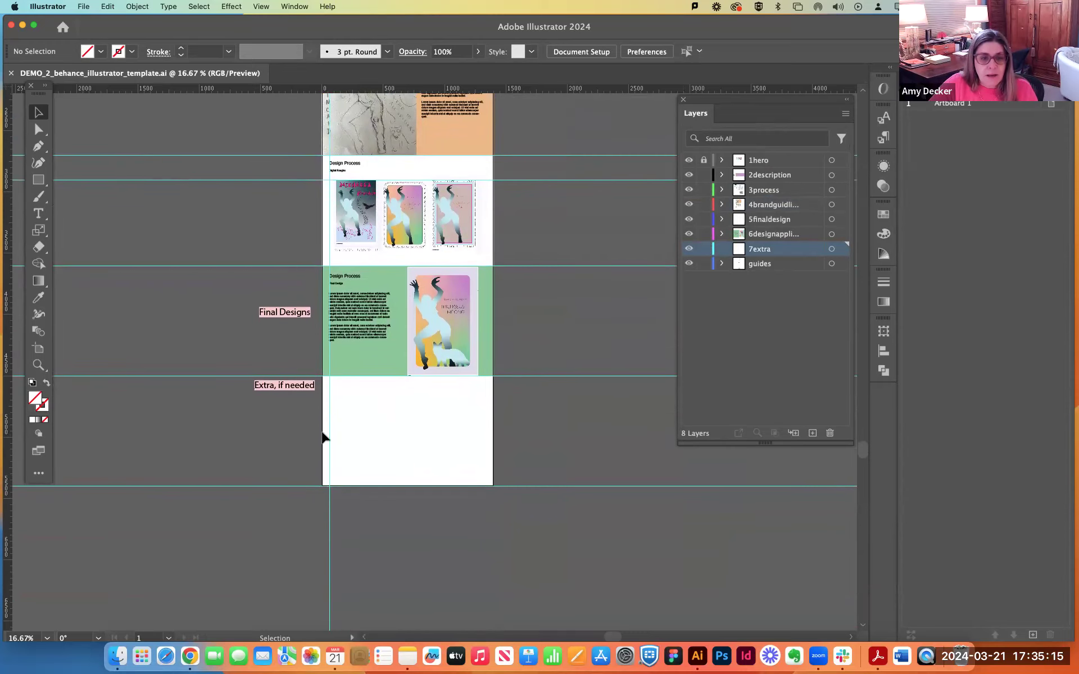
{"action": "left_click", "coordinate": [38, 349]}
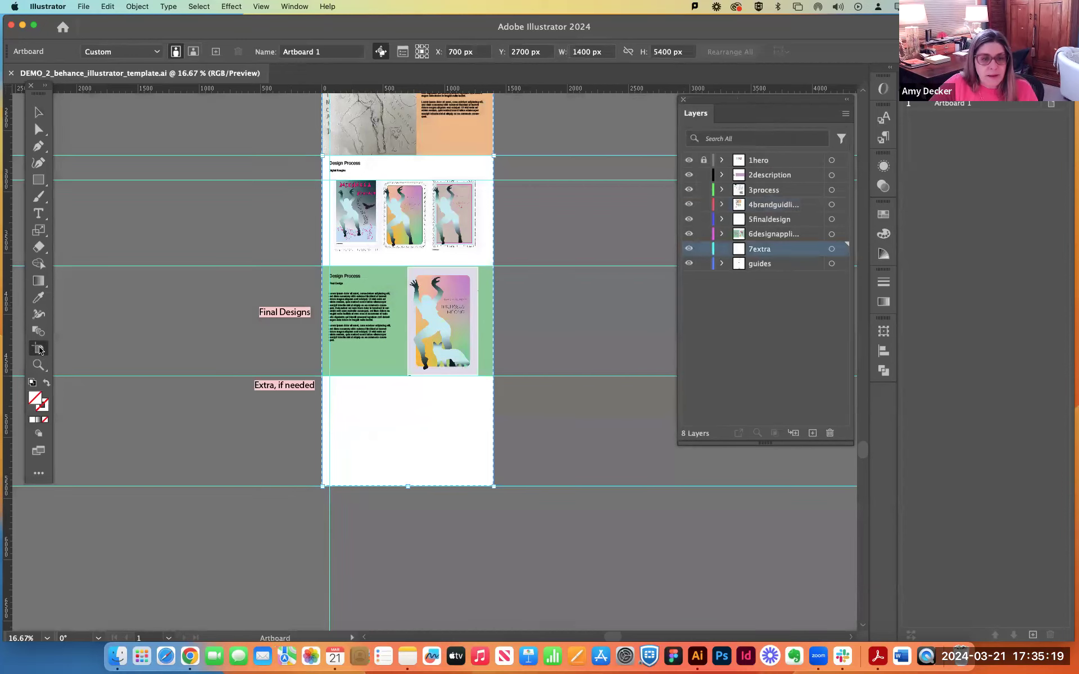
{"action": "left_click_drag", "start_coordinate": [408, 486], "coordinate": [409, 377]}
{"action": "scroll", "coordinate": [590, 380], "scroll_direction": "up", "scroll_amount": 10}
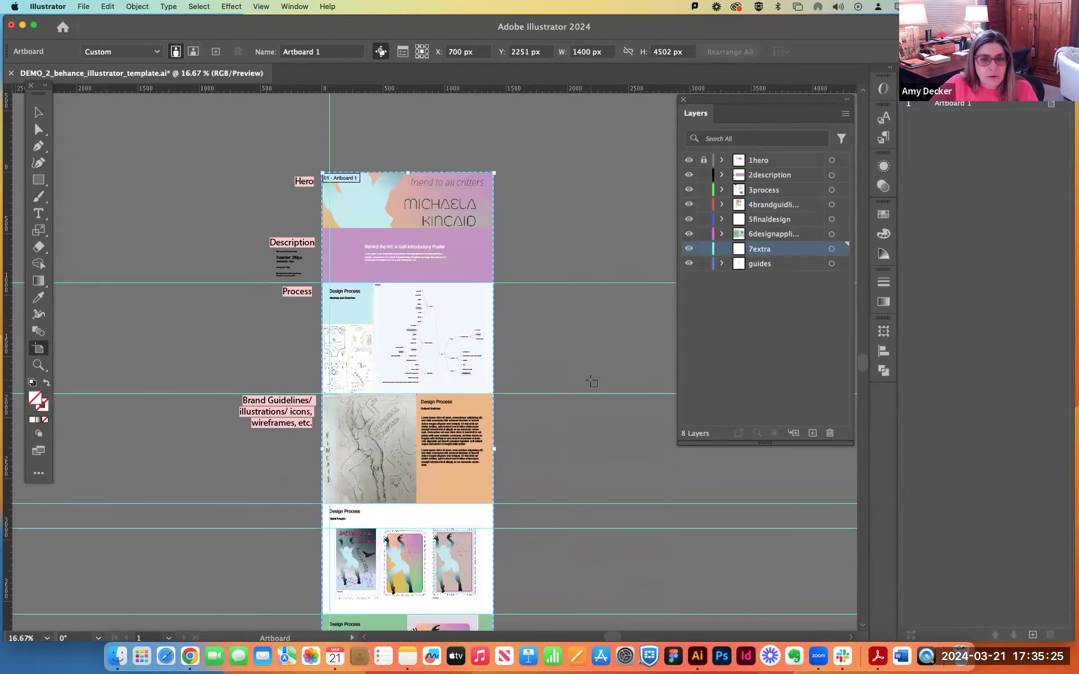
{"action": "scroll", "coordinate": [591, 382], "scroll_direction": "down", "scroll_amount": 5}
{"action": "scroll", "coordinate": [596, 382], "scroll_direction": "up", "scroll_amount": 2}
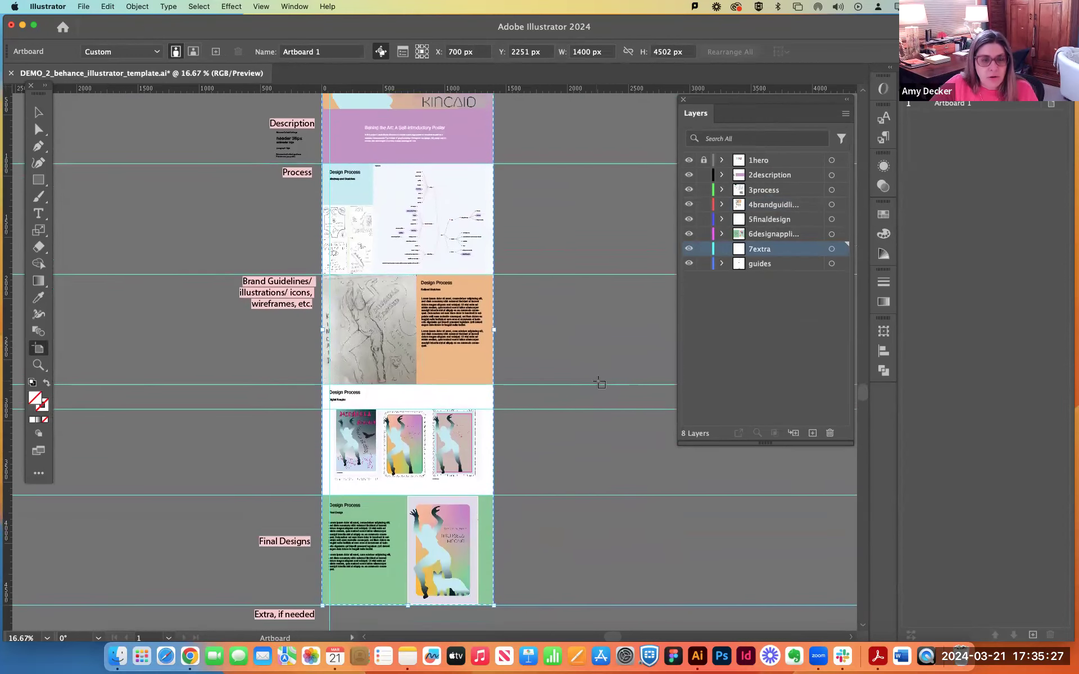
{"action": "scroll", "coordinate": [600, 383], "scroll_direction": "up", "scroll_amount": 2}
{"action": "key", "text": "super+minus"}
{"action": "key", "text": "super+s"}
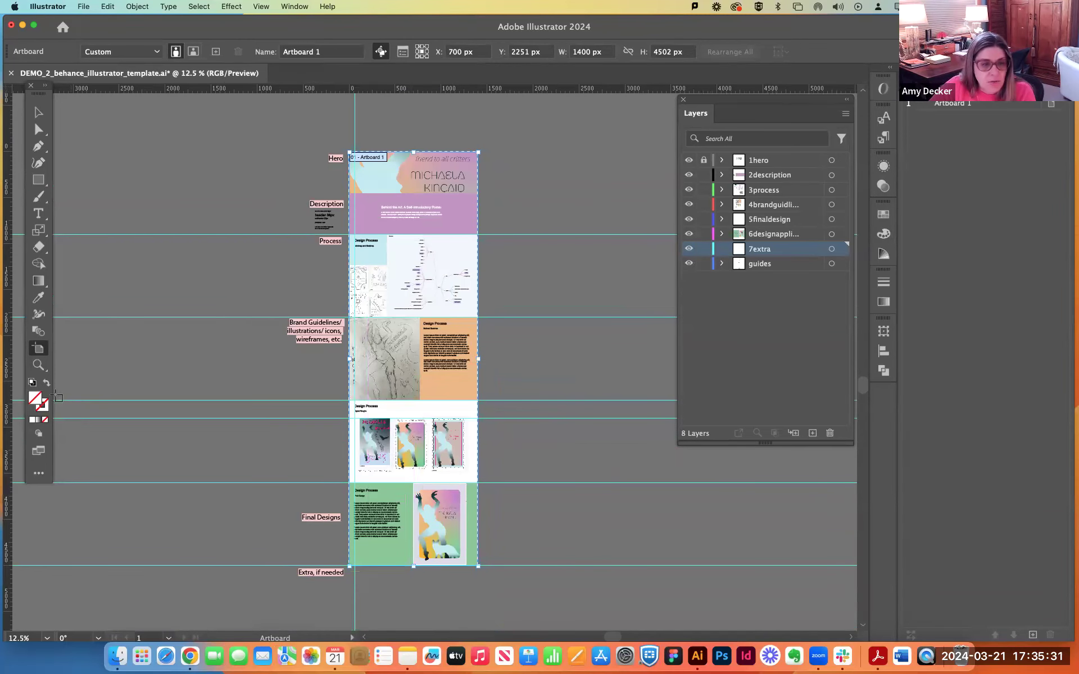
Hide the guides layer and delete the unused 7extra layer.
{"action": "left_click", "coordinate": [782, 299]}
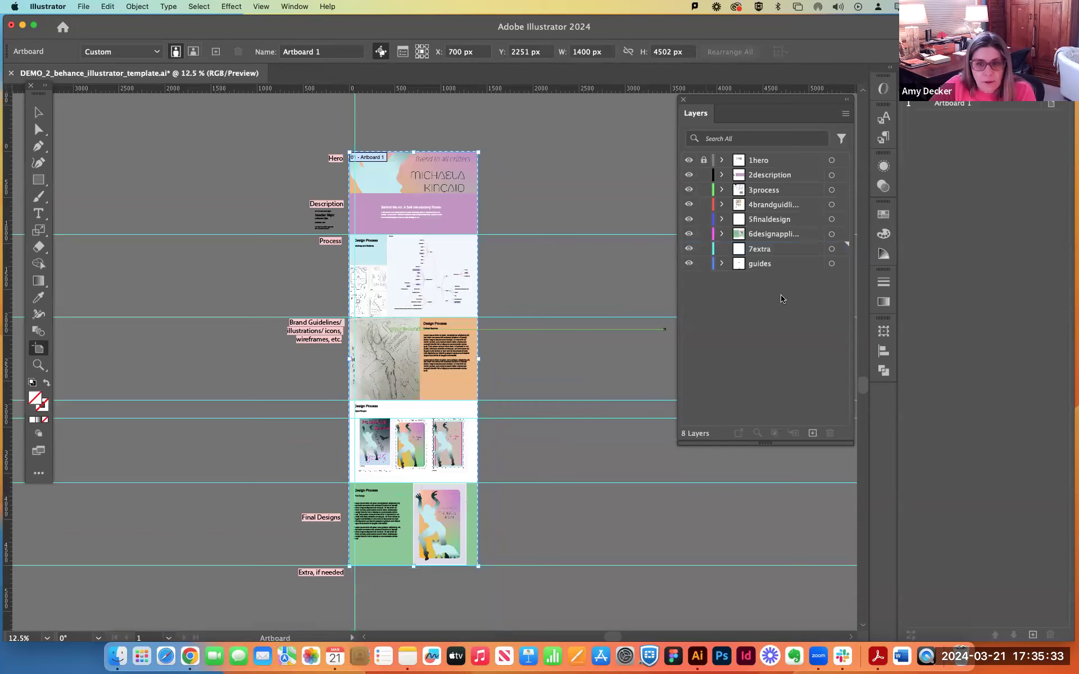
{"action": "left_click", "coordinate": [746, 264]}
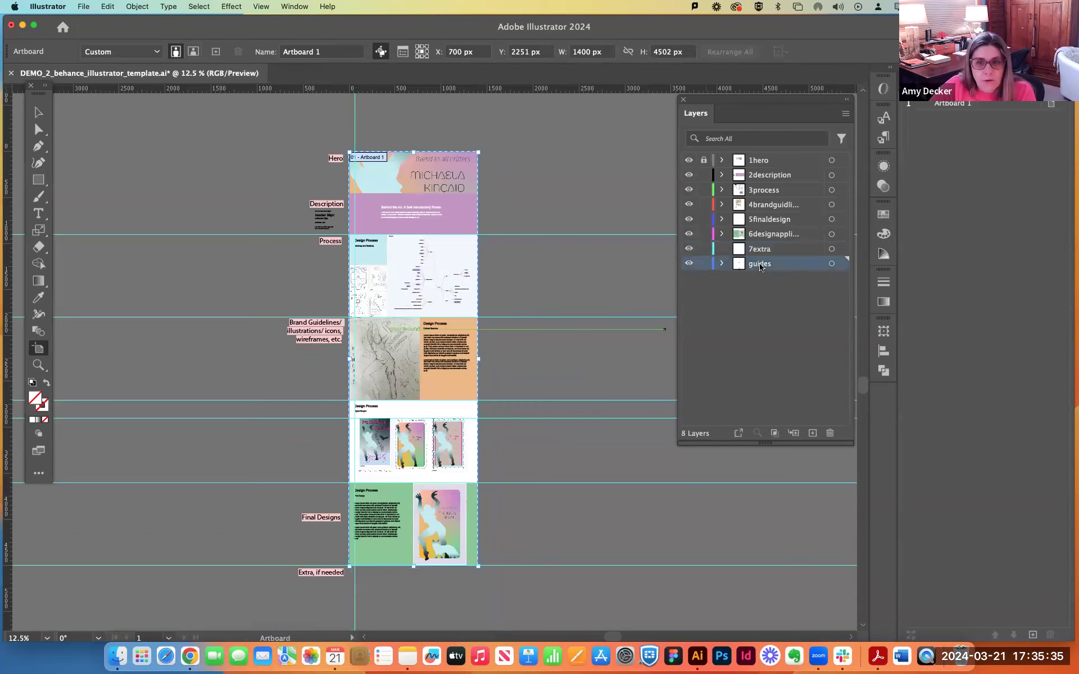
{"action": "left_click", "coordinate": [722, 264]}
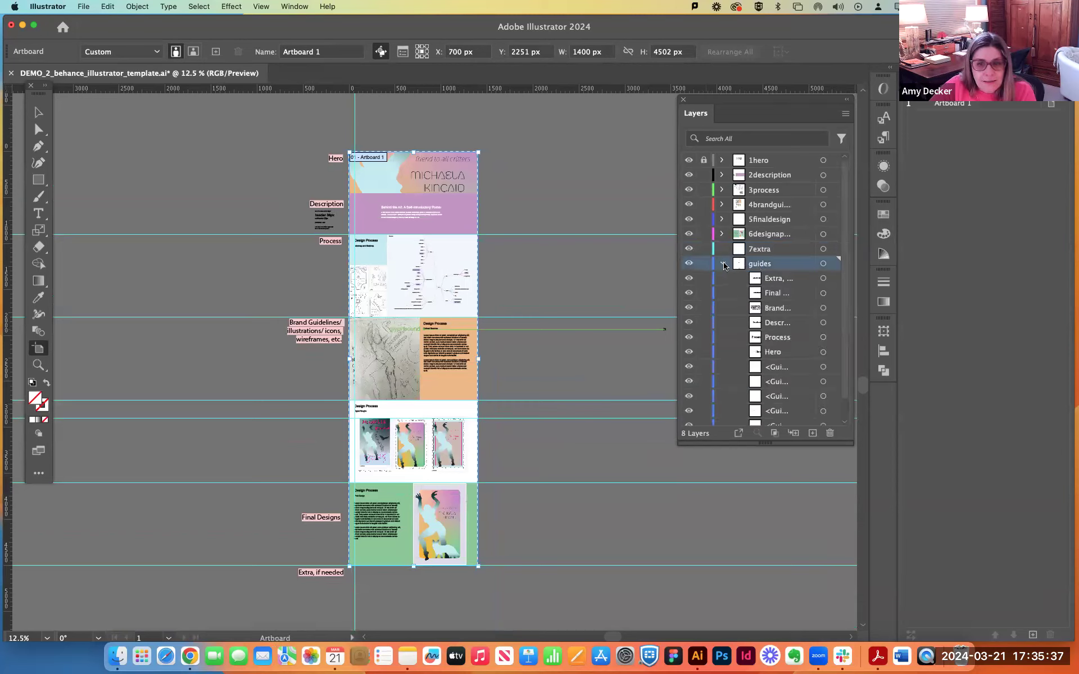
{"action": "left_click", "coordinate": [723, 264]}
{"action": "left_click", "coordinate": [689, 264]}
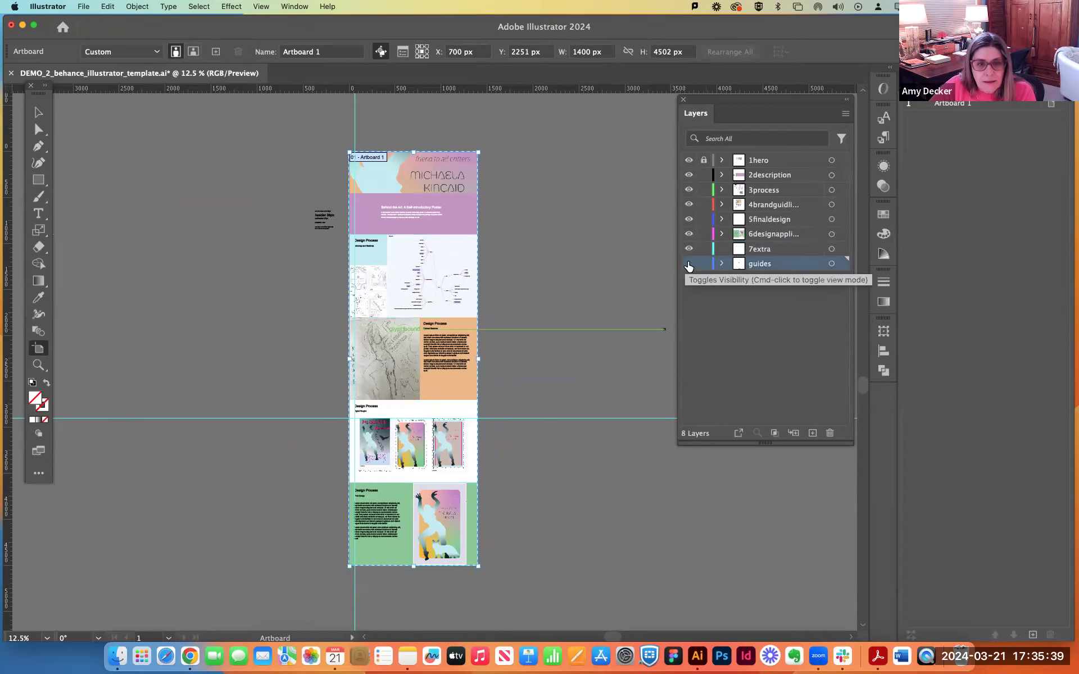
{"action": "left_click", "coordinate": [689, 264]}
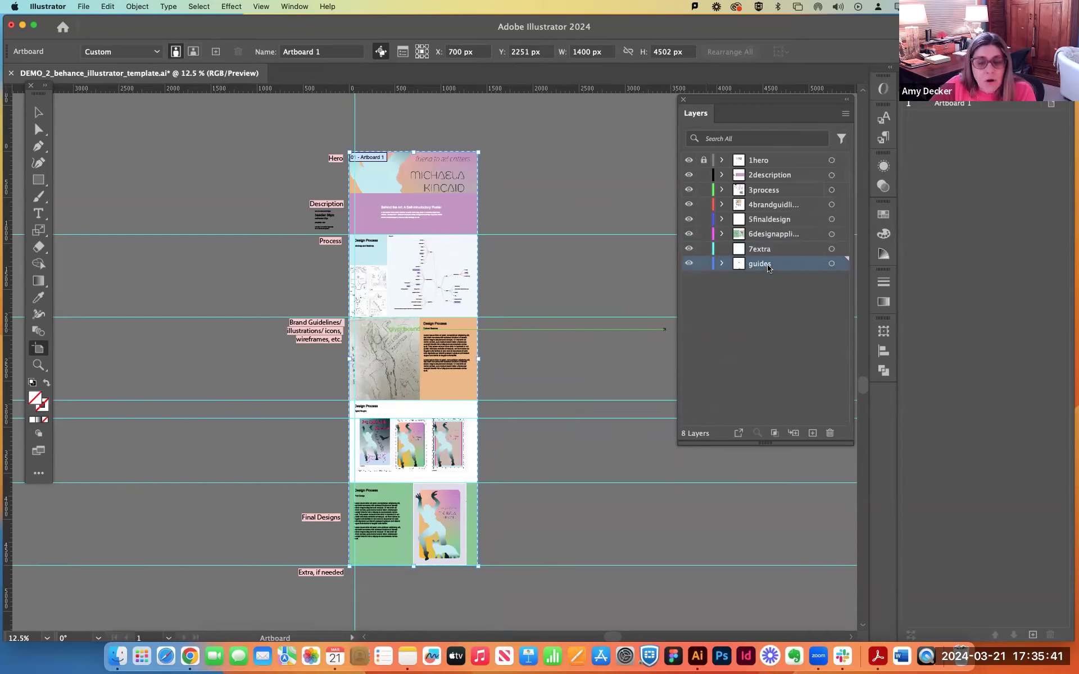
{"action": "left_click", "coordinate": [689, 264]}
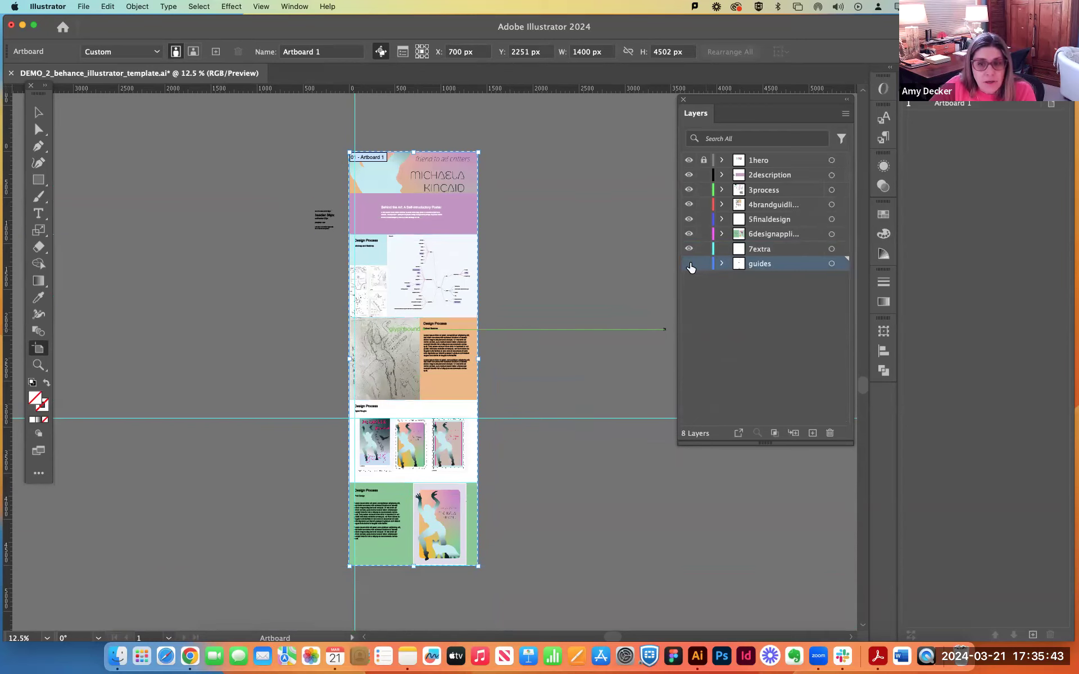
{"action": "left_click", "coordinate": [766, 248]}
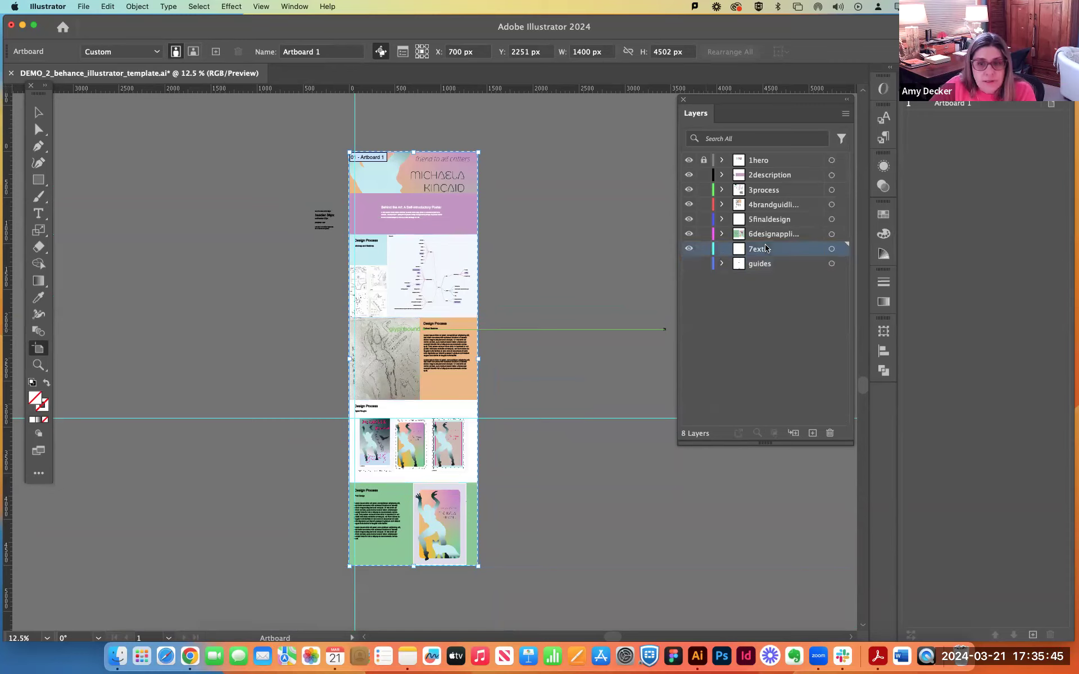
{"action": "left_click", "coordinate": [830, 434]}
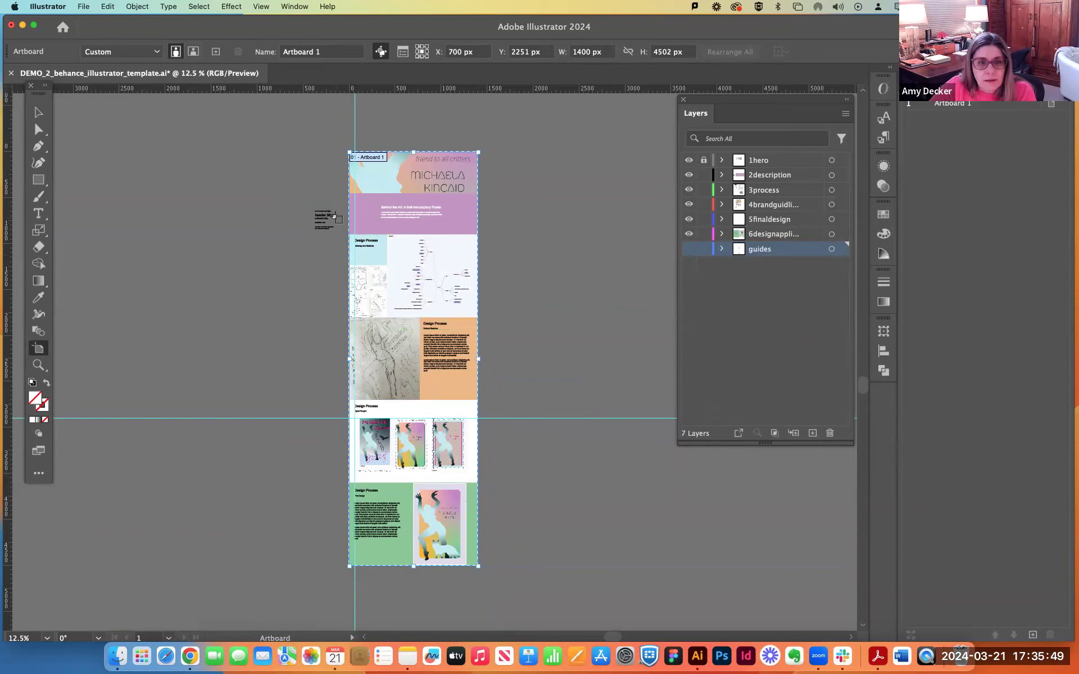
Move the Behance Default Settings text notes below the Description label from the 2description layer to the guides layer and hide that layer.
{"action": "left_click", "coordinate": [37, 112]}
{"action": "left_click", "coordinate": [324, 223]}
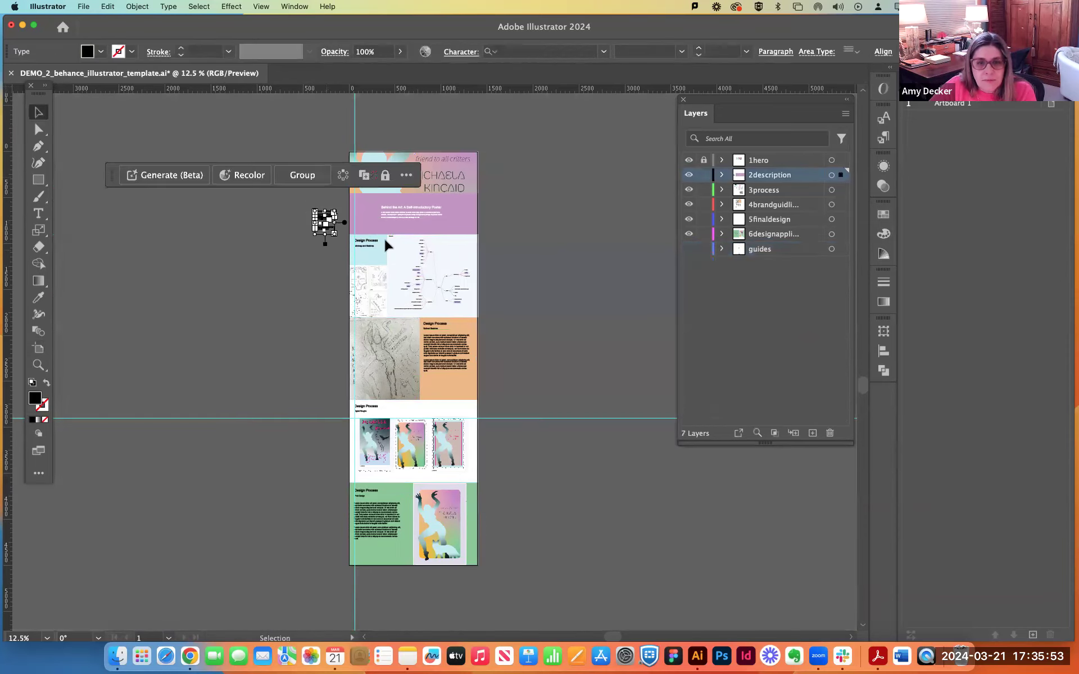
{"action": "left_click", "coordinate": [689, 248]}
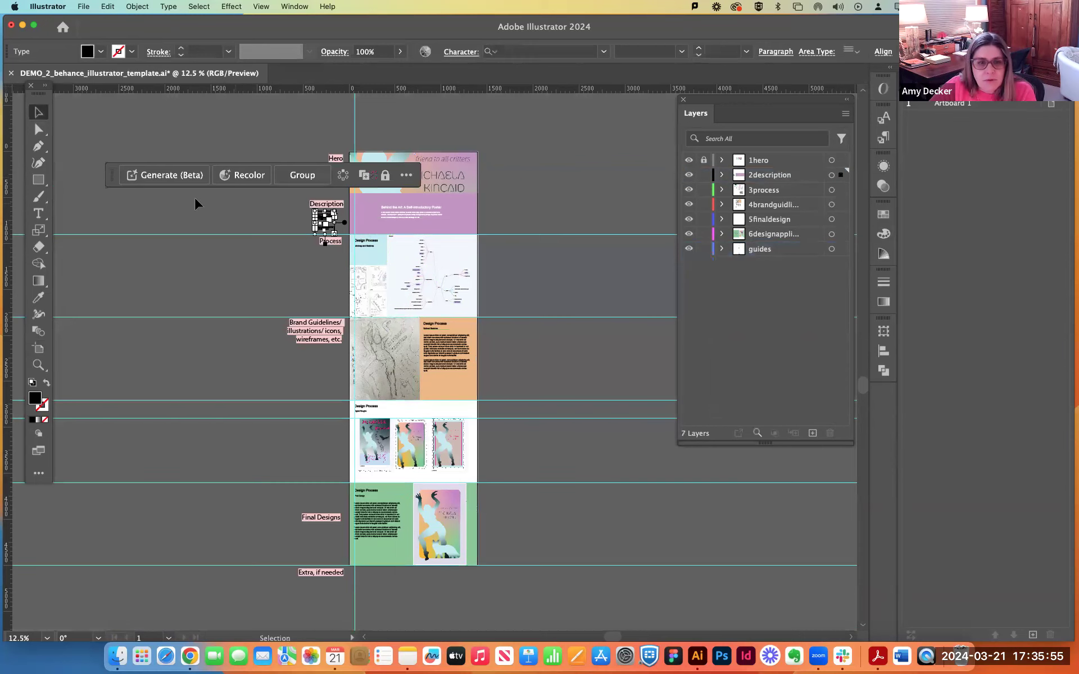
{"action": "left_click", "coordinate": [218, 176]}
{"action": "left_click", "coordinate": [243, 190]}
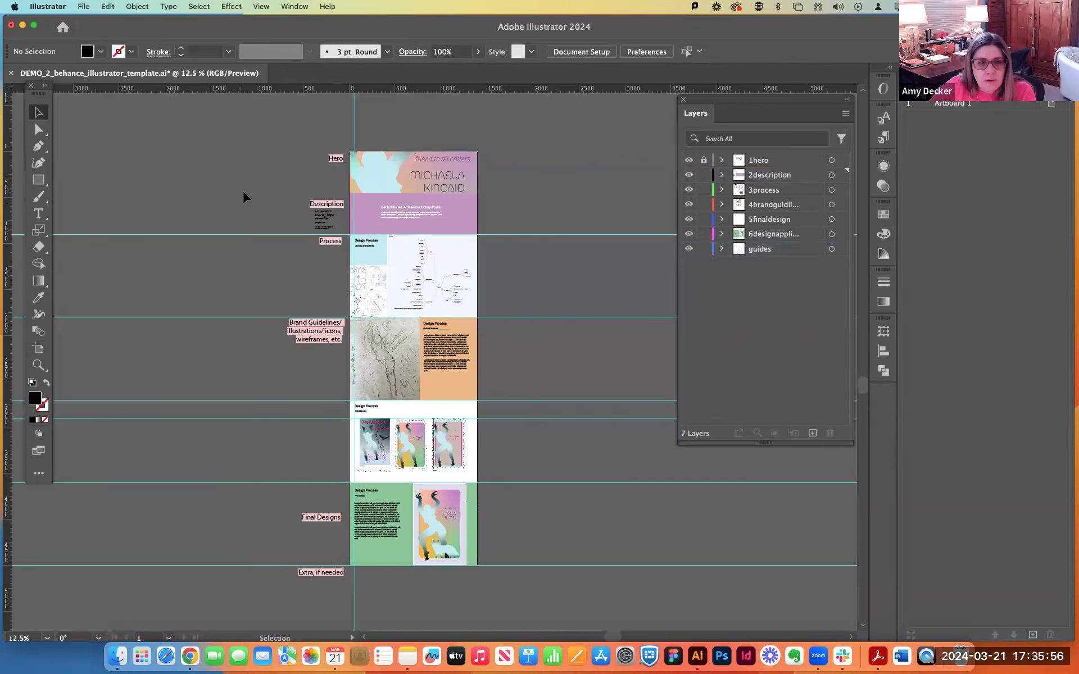
{"action": "left_click", "coordinate": [306, 205]}
{"action": "key", "text": "super+equal"}
{"action": "key", "text": "super+equal"}
{"action": "key", "text": "super+equal"}
{"action": "key", "text": "super+equal"}
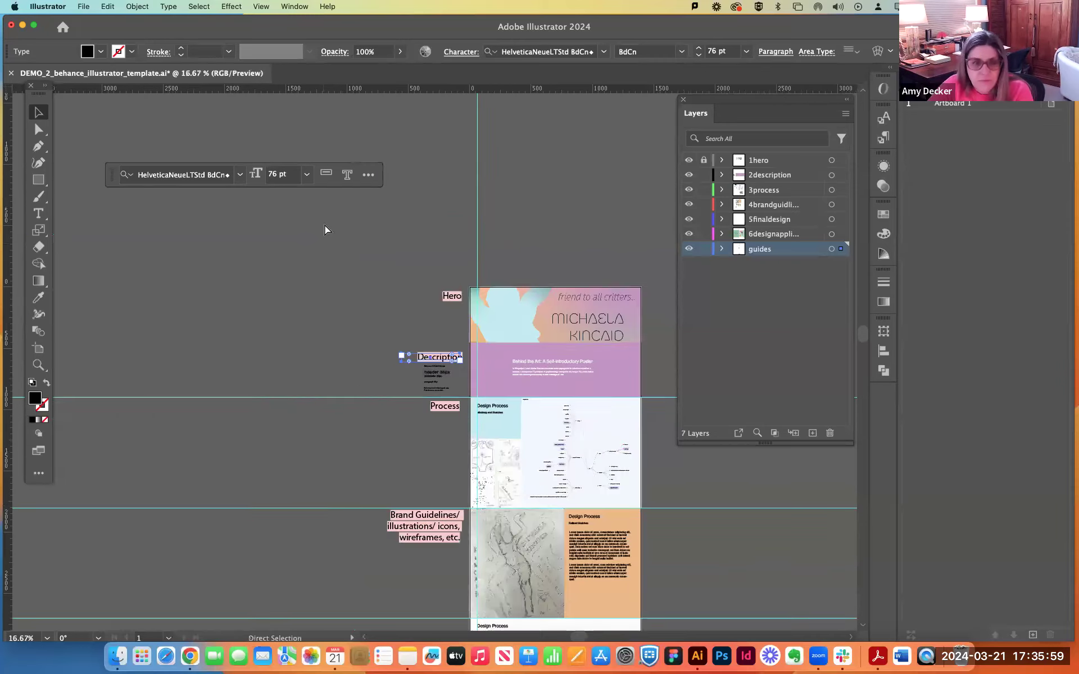
{"action": "left_click", "coordinate": [390, 386]}
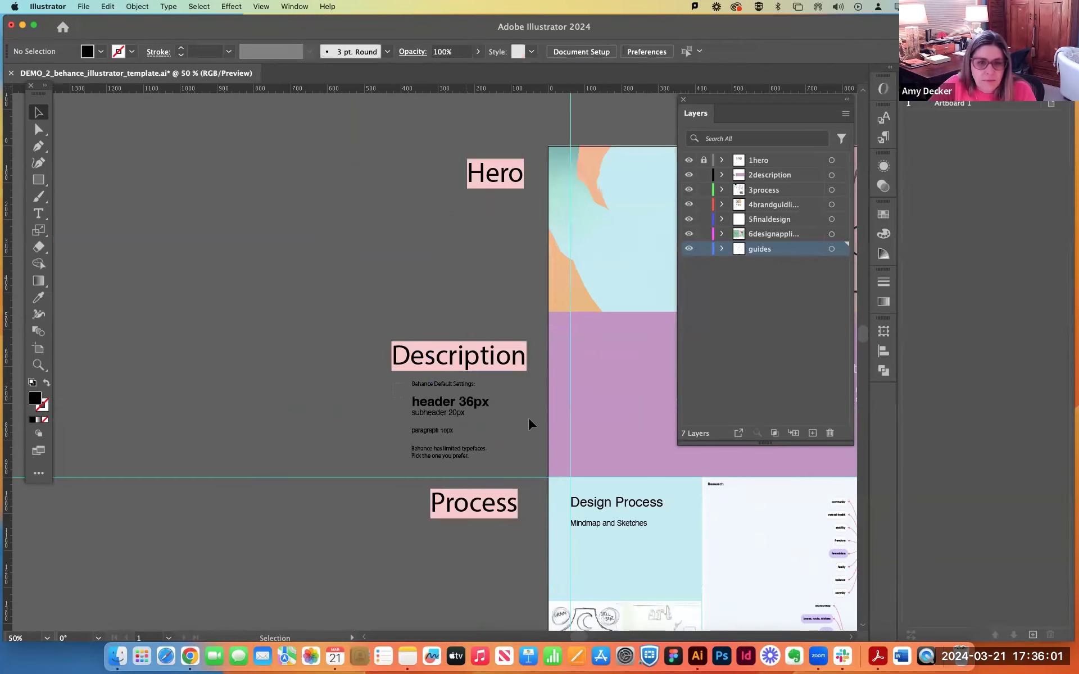
{"action": "left_click", "coordinate": [502, 470]}
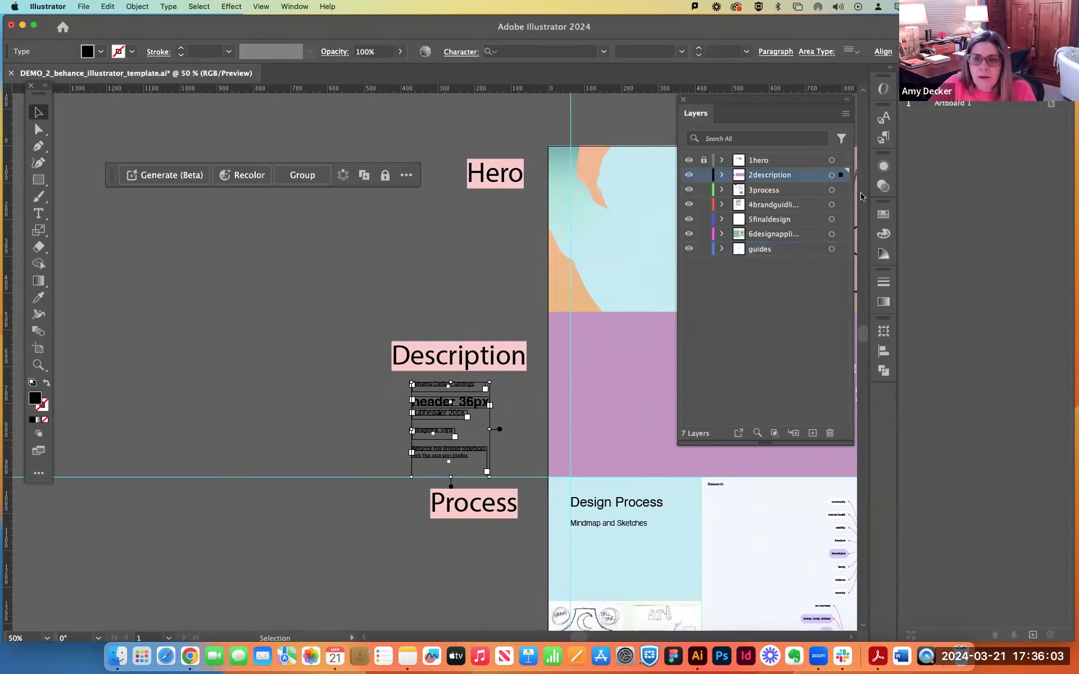
{"action": "left_click_drag", "start_coordinate": [841, 176], "coordinate": [840, 251]}
{"action": "left_click", "coordinate": [689, 251]}
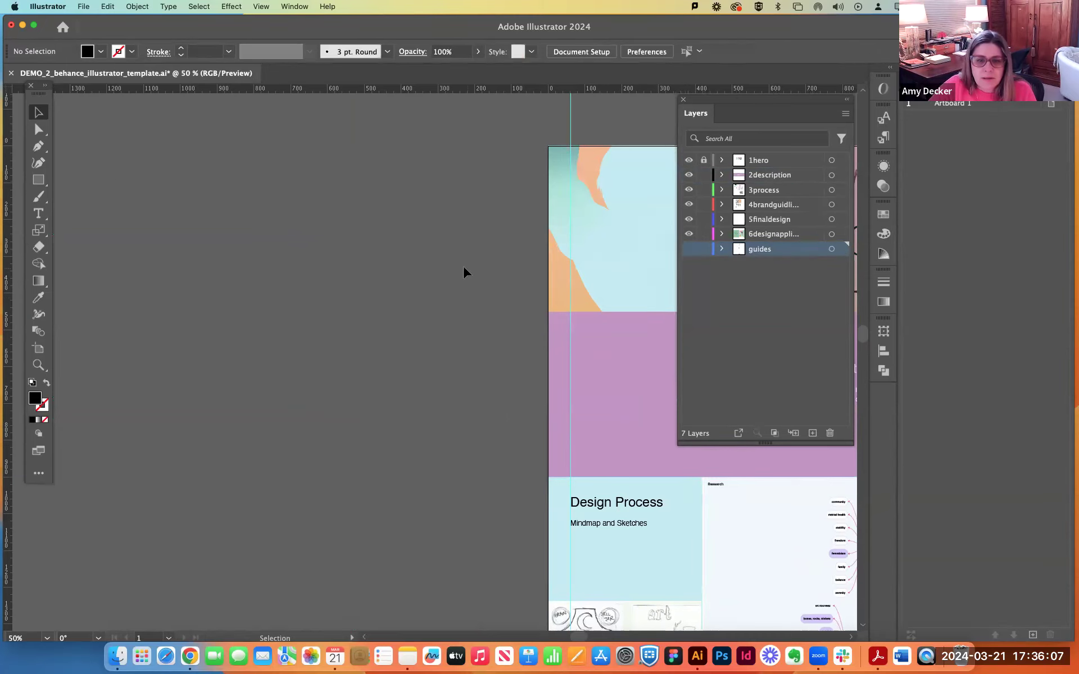
Examine the full project layout without the section labels, from the hero image to the final design.
{"action": "key", "text": "super+minus"}
{"action": "key", "text": "super+minus"}
{"action": "key", "text": "super+minus"}
{"action": "left_click_drag", "start_coordinate": [481, 265], "coordinate": [340, 136]}
{"action": "left_click_drag", "start_coordinate": [585, 316], "coordinate": [593, 280]}
{"action": "scroll", "coordinate": [594, 275], "scroll_direction": "down", "scroll_amount": 2}
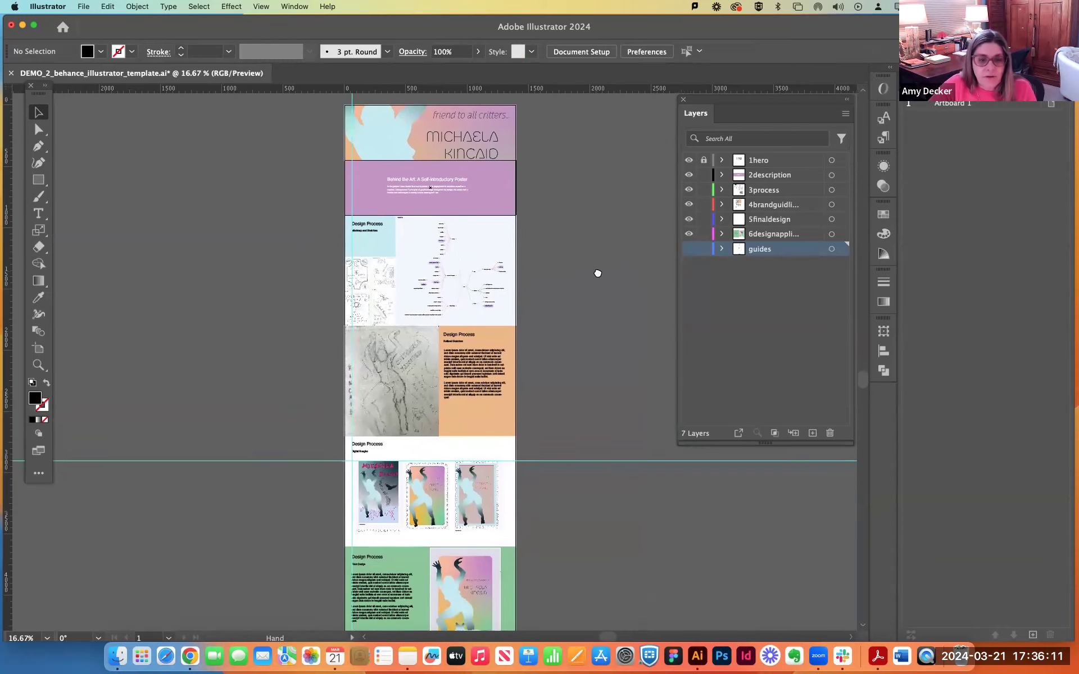
{"action": "scroll", "coordinate": [607, 318], "scroll_direction": "down", "scroll_amount": 3}
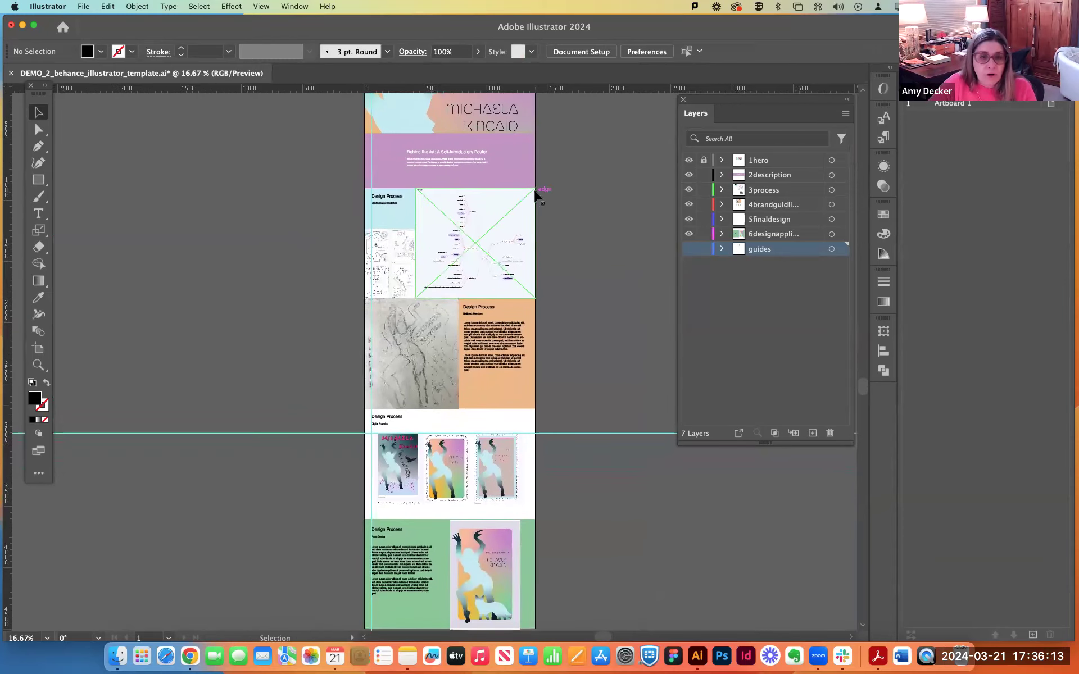
{"action": "scroll", "coordinate": [624, 503], "scroll_direction": "down", "scroll_amount": 2}
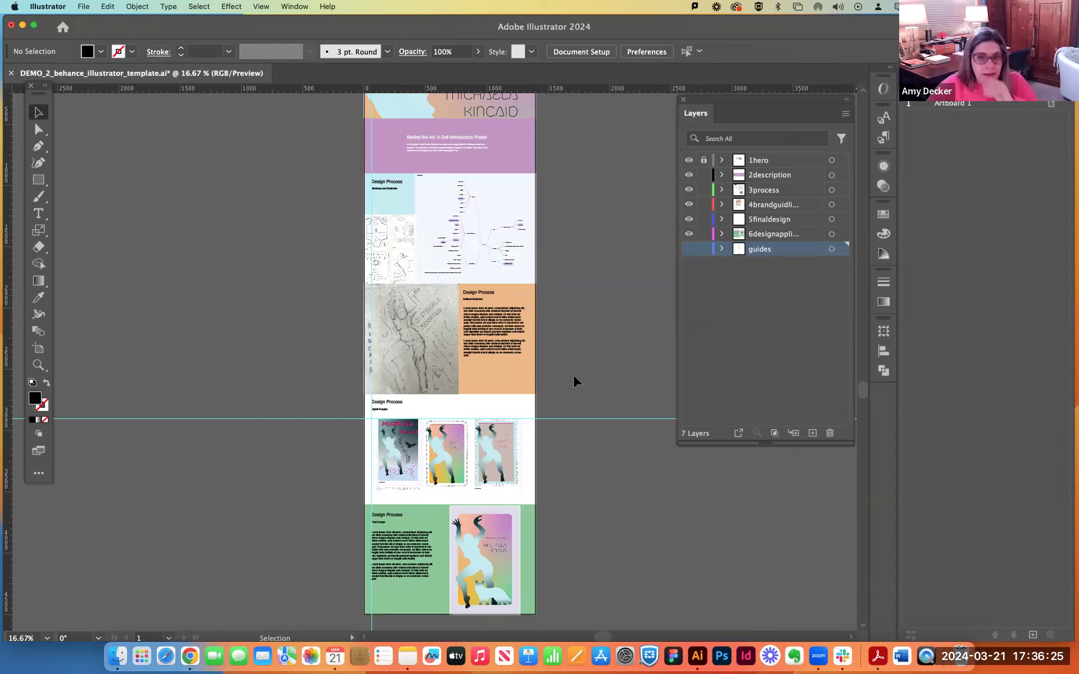
Save the changes to the demo document.
{"action": "key", "text": "super"}
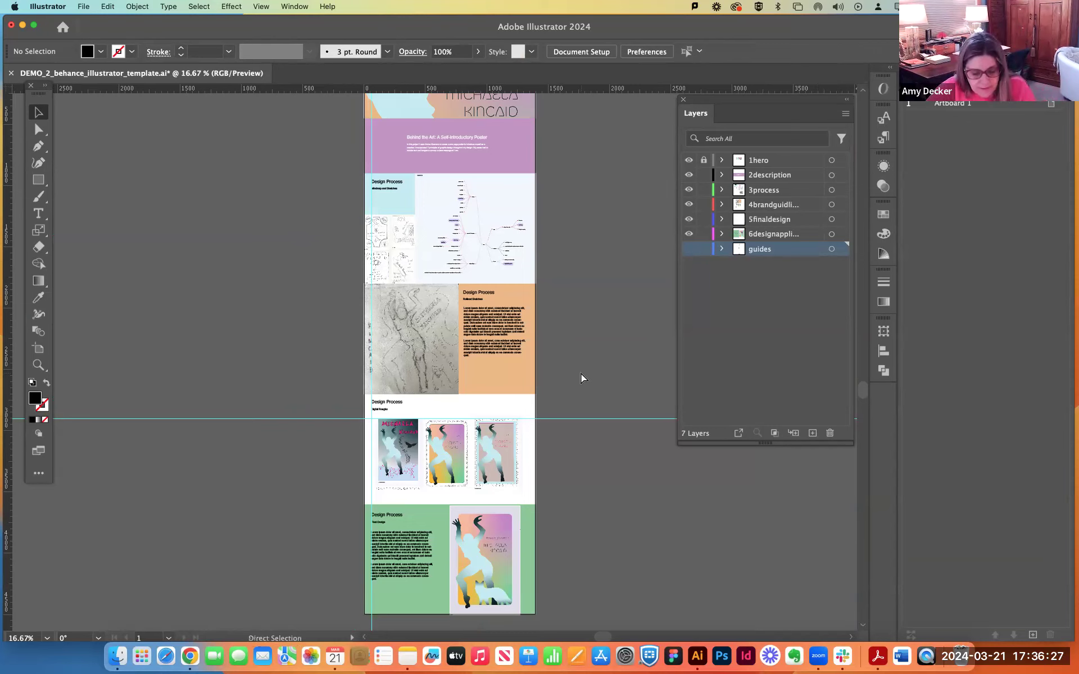
{"action": "key", "text": "super+s"}
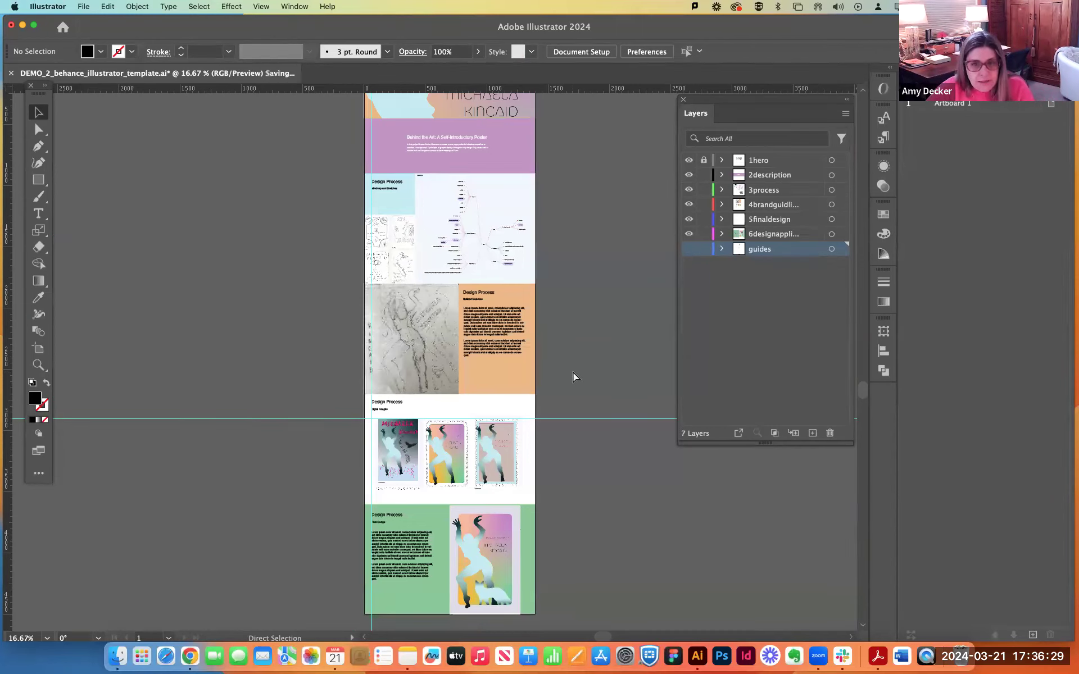
{"action": "scroll", "coordinate": [581, 350], "scroll_direction": "up", "scroll_amount": 1}
{"action": "scroll", "coordinate": [582, 352], "scroll_direction": "down", "scroll_amount": 1}
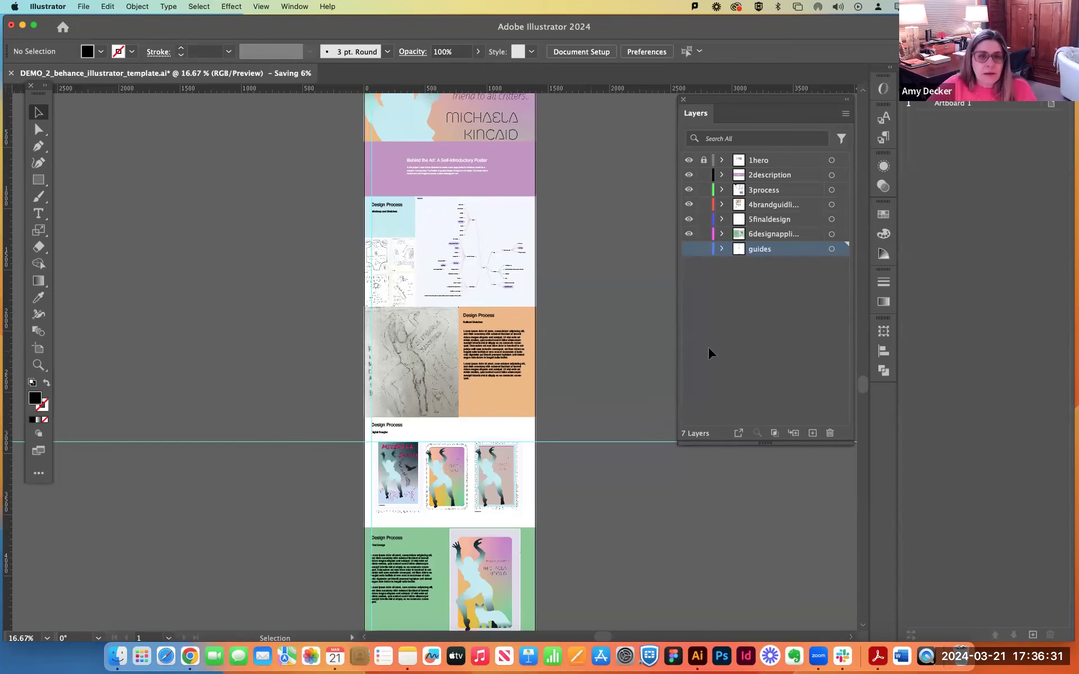
{"action": "left_click", "coordinate": [85, 6]}
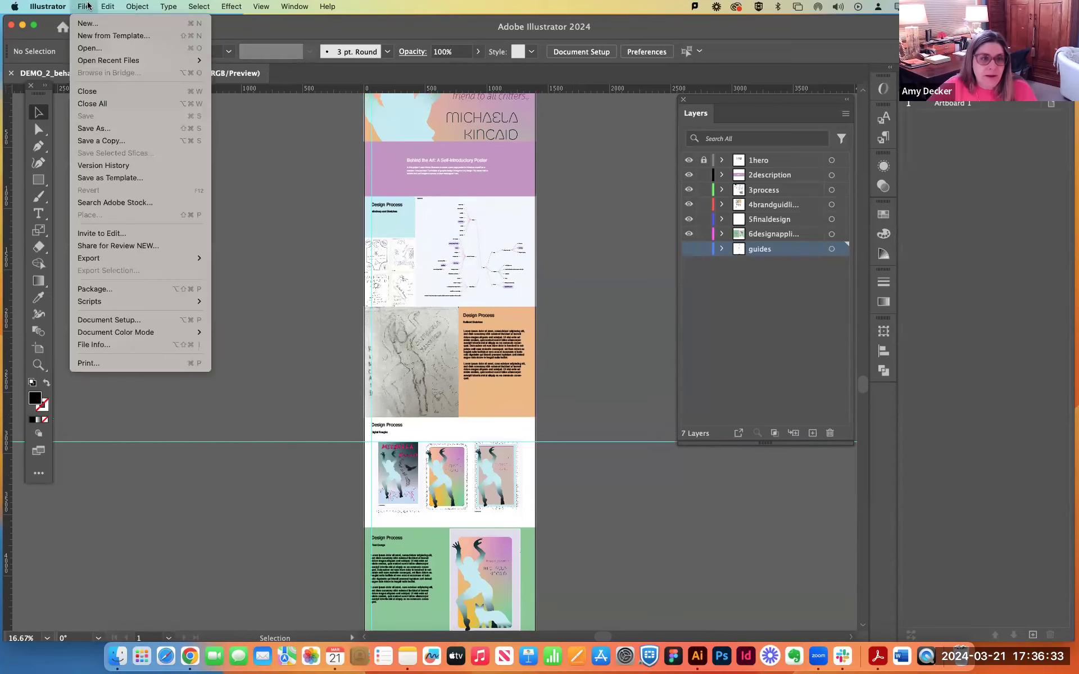
{"action": "mouse_move", "coordinate": [98, 256]}
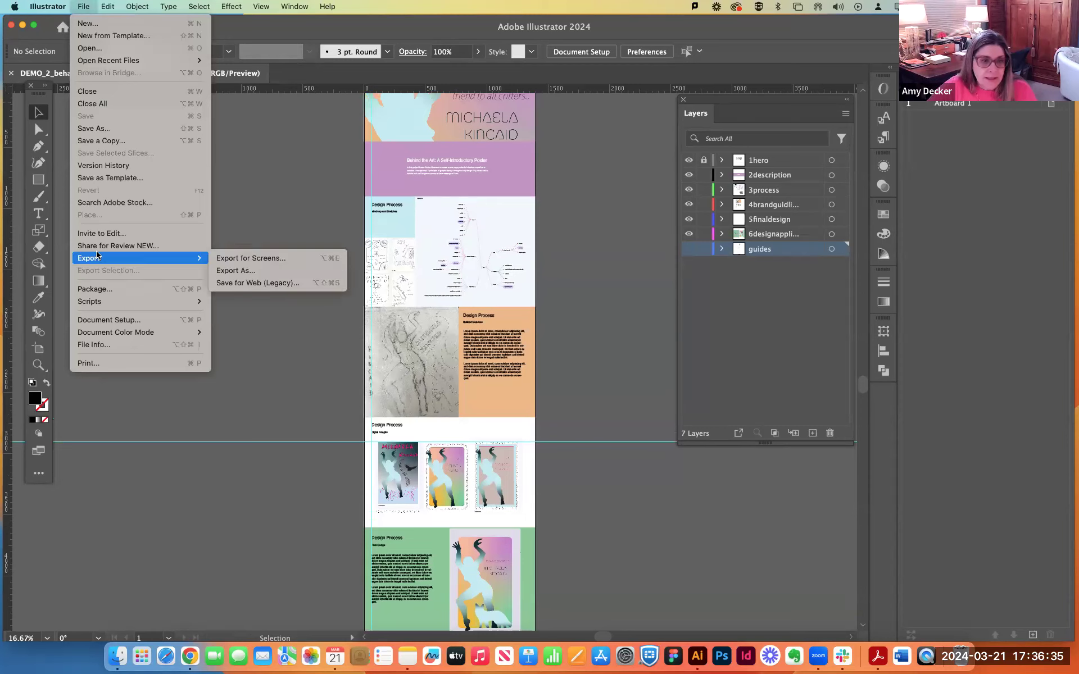
{"action": "left_click", "coordinate": [262, 286]}
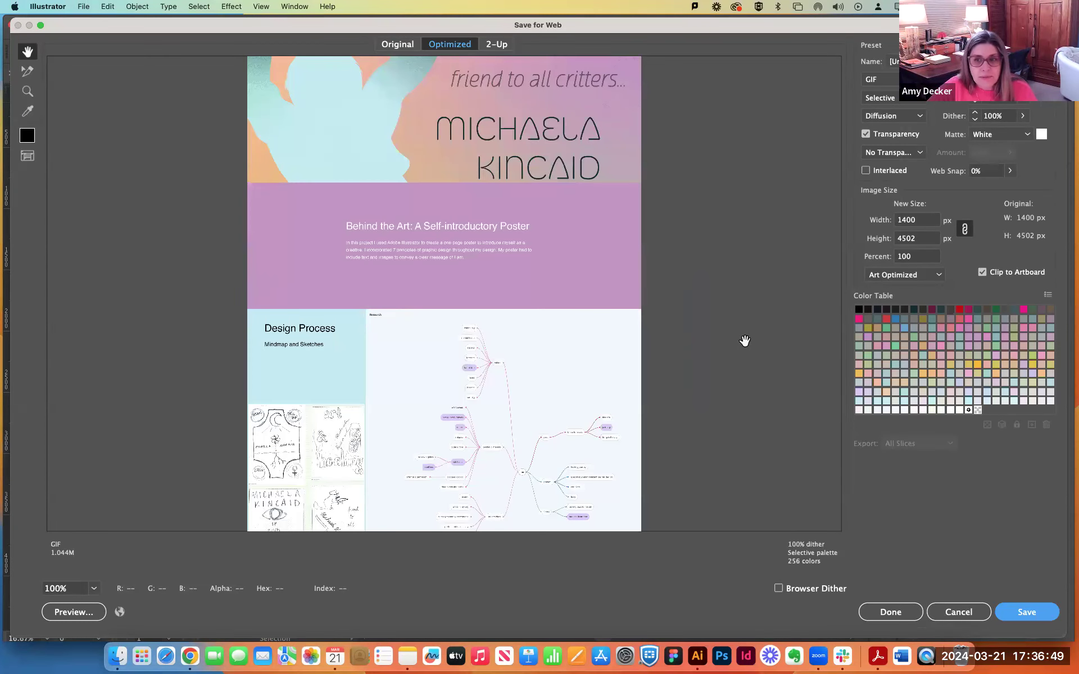
{"action": "left_click", "coordinate": [949, 61]}
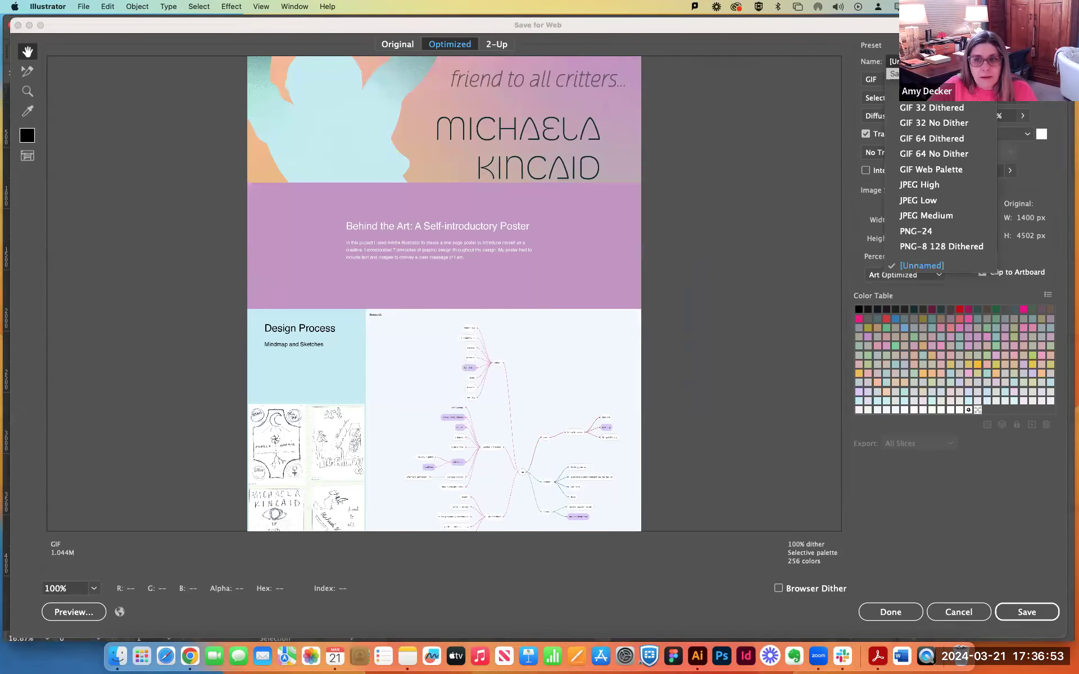
{"action": "left_click", "coordinate": [898, 65]}
{"action": "left_click", "coordinate": [888, 79]}
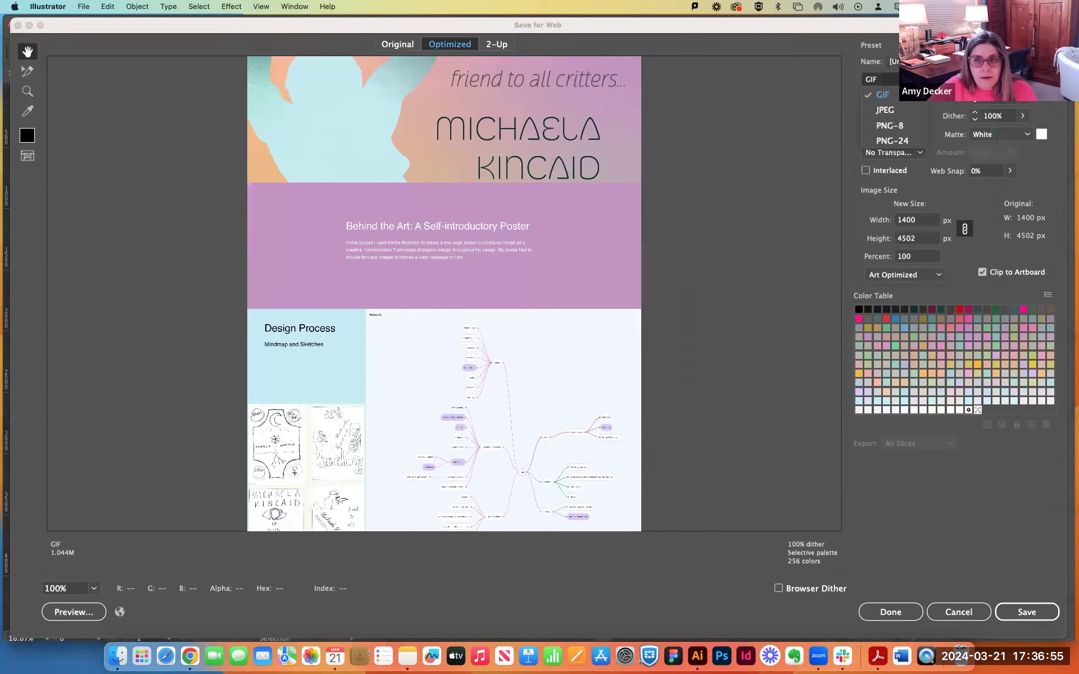
{"action": "left_click", "coordinate": [903, 111]}
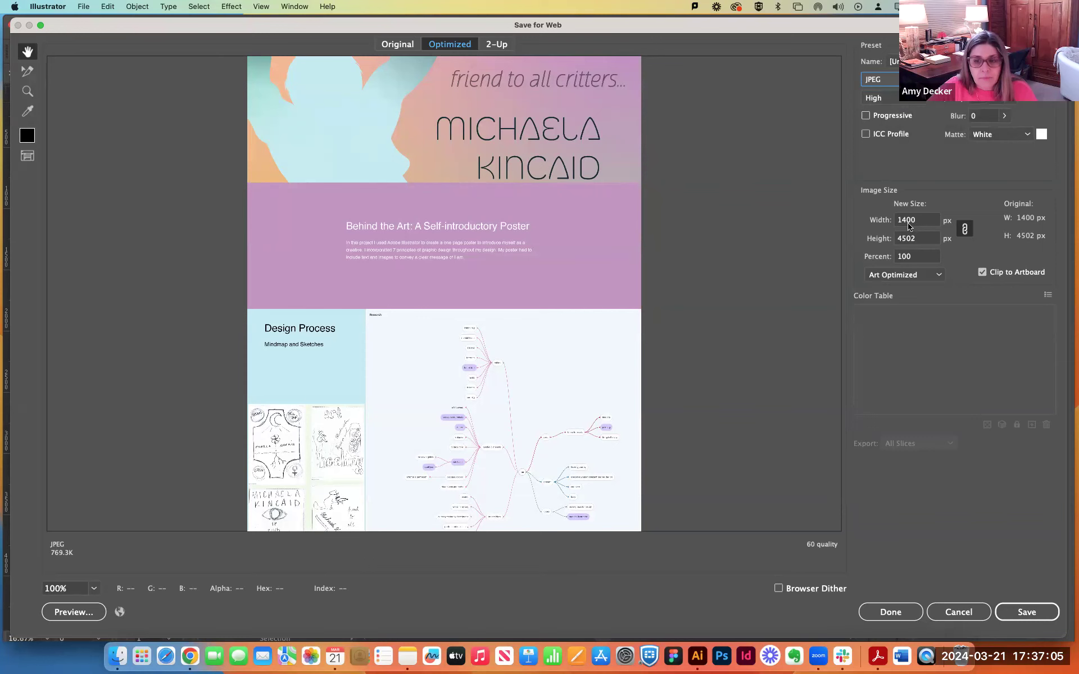
{"action": "left_click", "coordinate": [980, 613]}
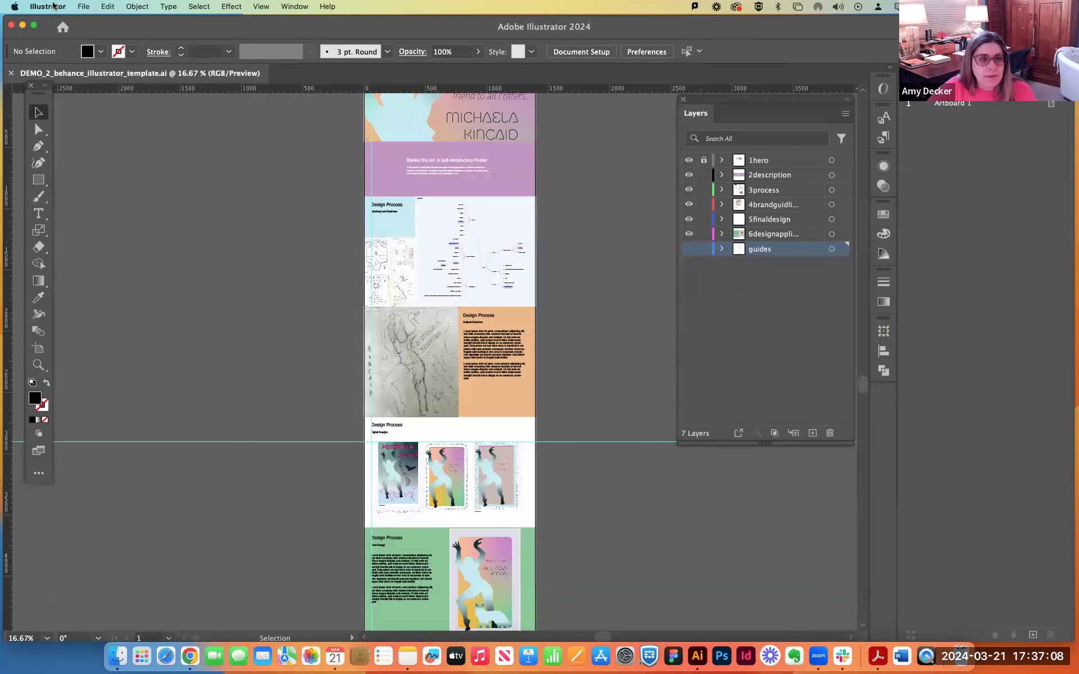
Export the project to the desktop as a JPEG using all artboards, with quality 6 (High), RGB colour and 72 ppi resolution.
{"action": "left_click", "coordinate": [83, 6]}
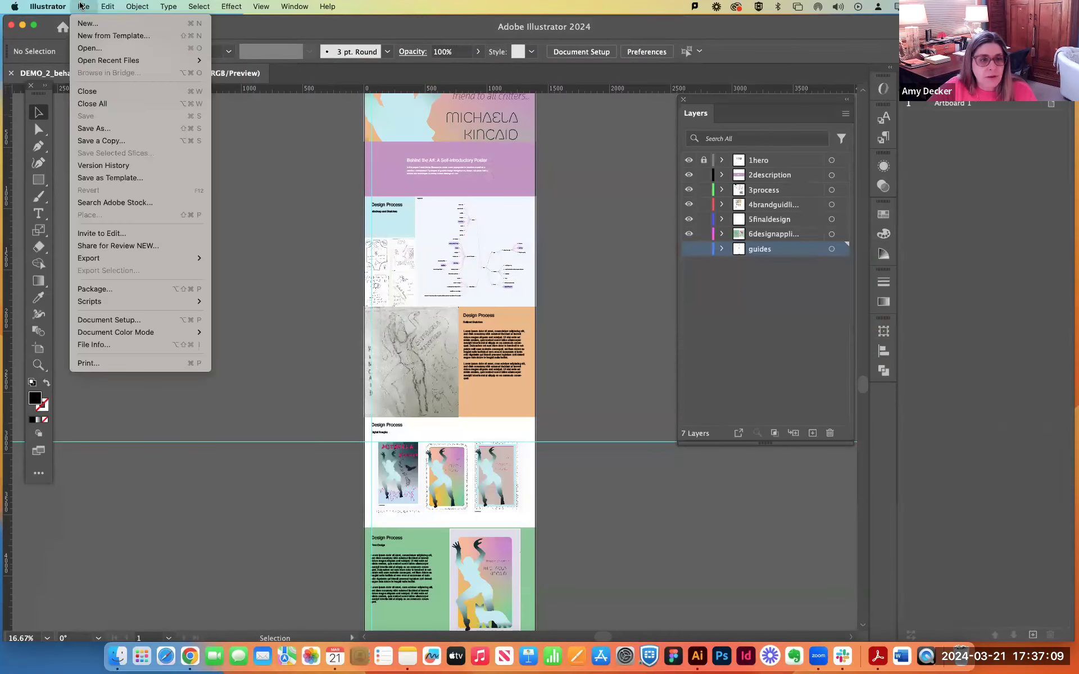
{"action": "mouse_move", "coordinate": [106, 261]}
{"action": "left_click", "coordinate": [245, 270]}
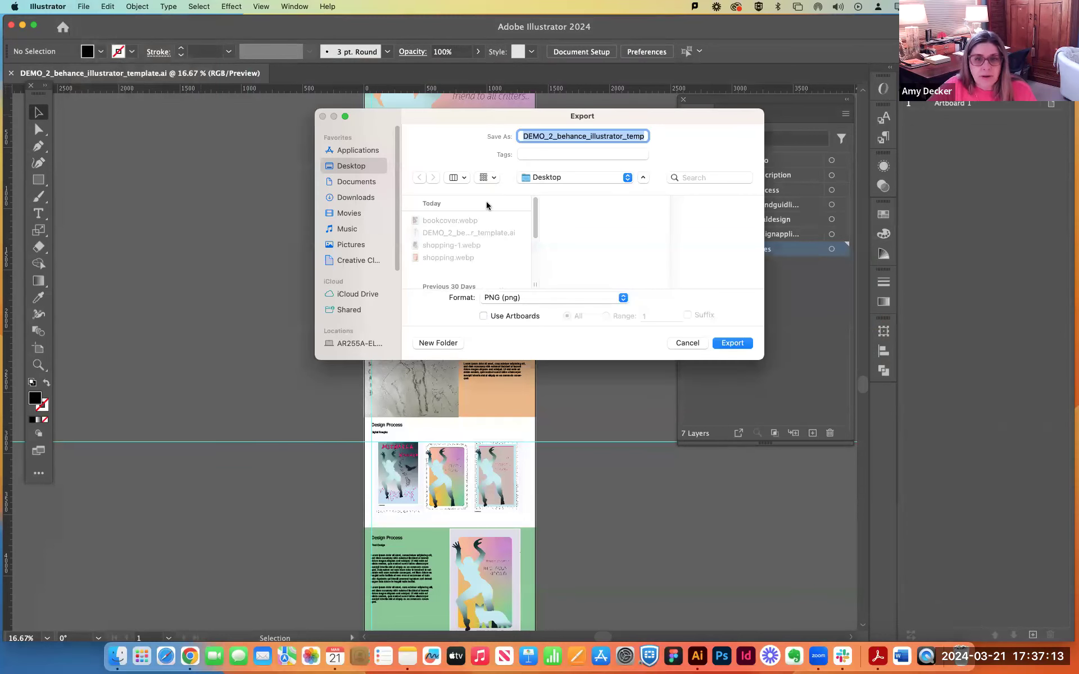
{"action": "left_click", "coordinate": [514, 304]}
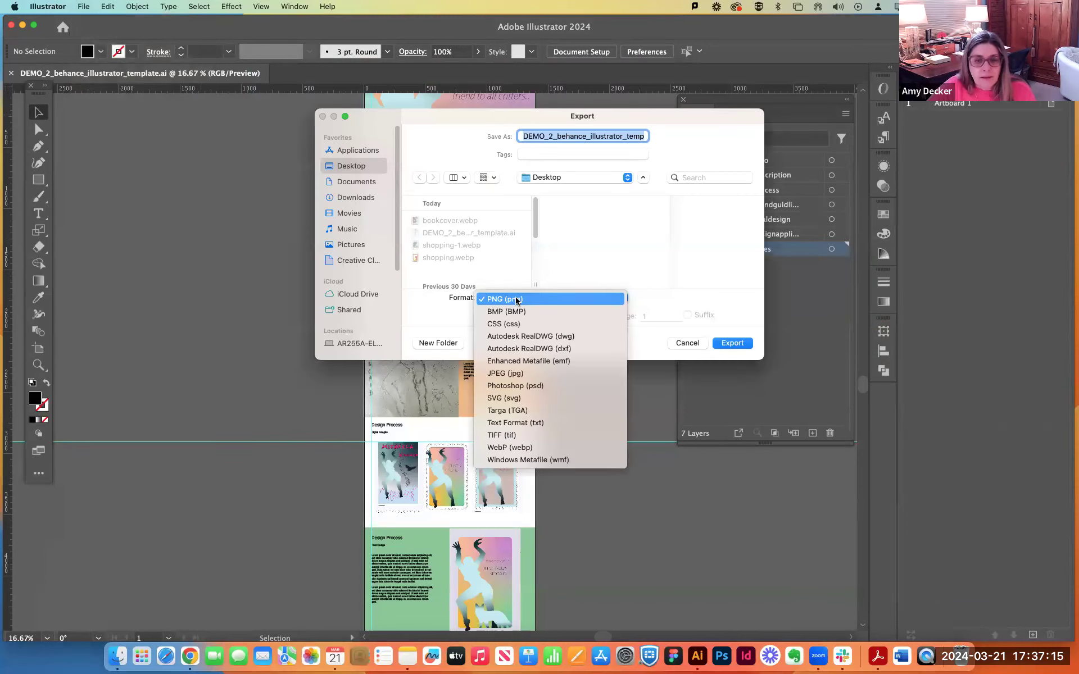
{"action": "left_click", "coordinate": [511, 373]}
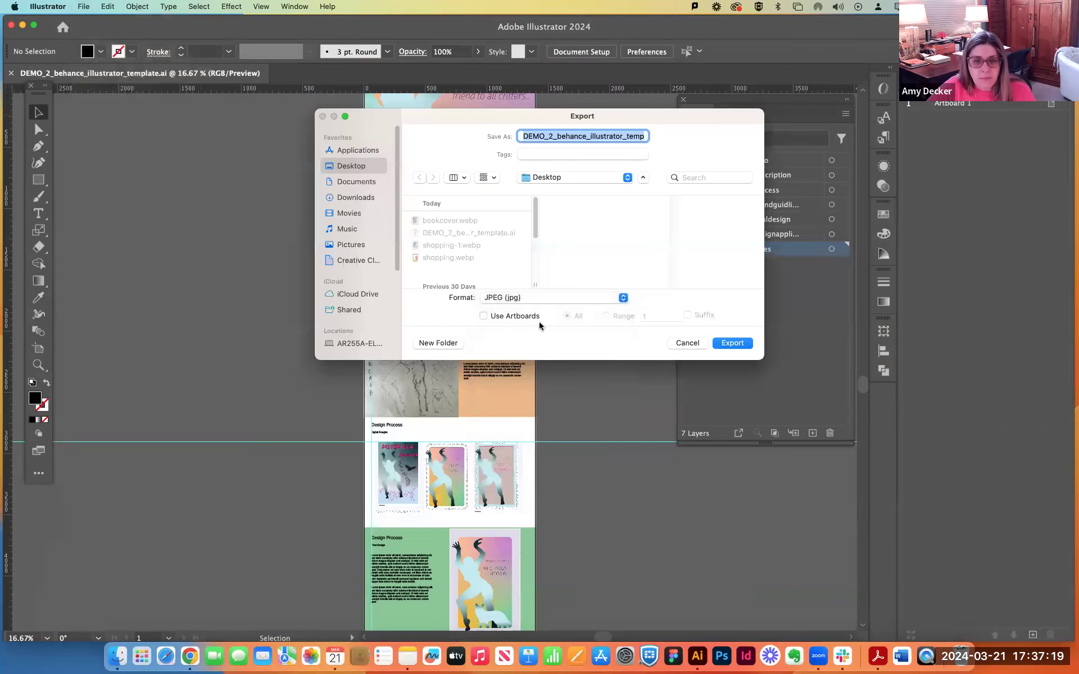
{"action": "left_click", "coordinate": [483, 317]}
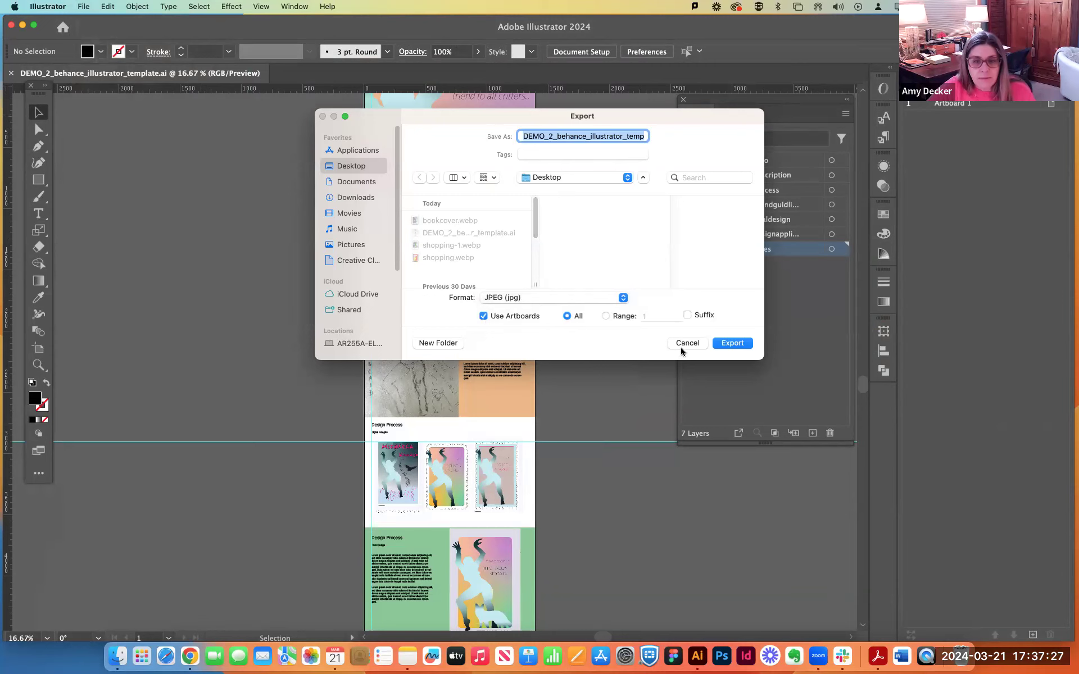
{"action": "left_click", "coordinate": [733, 343]}
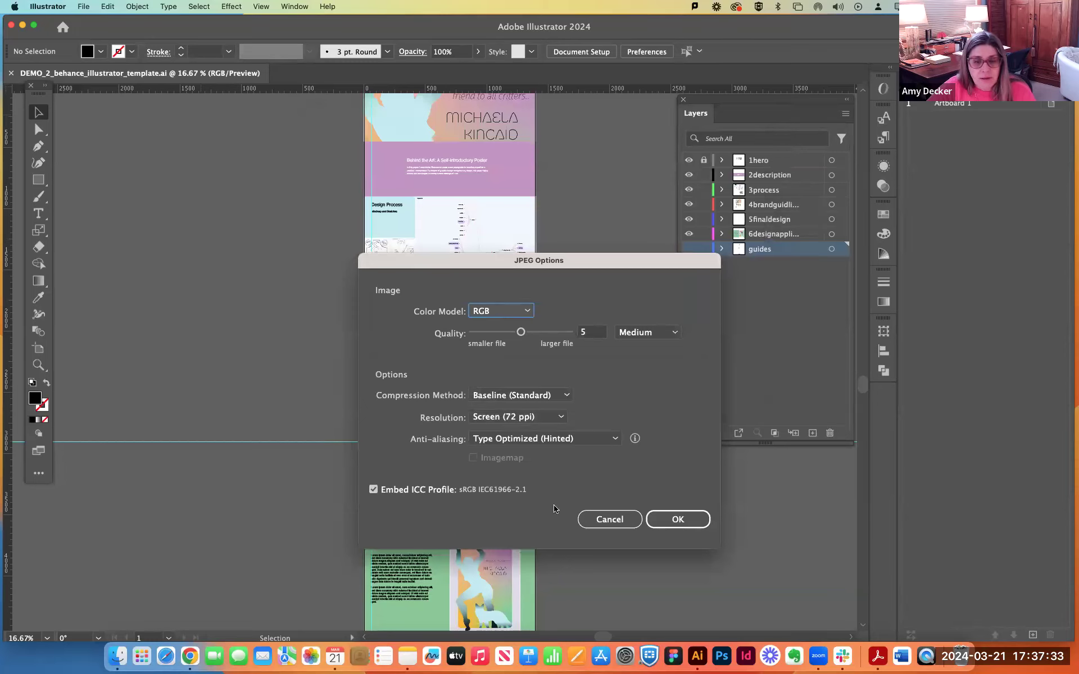
{"action": "mouse_move", "coordinate": [520, 336]}
{"action": "left_mouse_down"}
{"action": "mouse_move", "coordinate": [565, 337]}
{"action": "mouse_move", "coordinate": [533, 335]}
{"action": "left_mouse_up"}
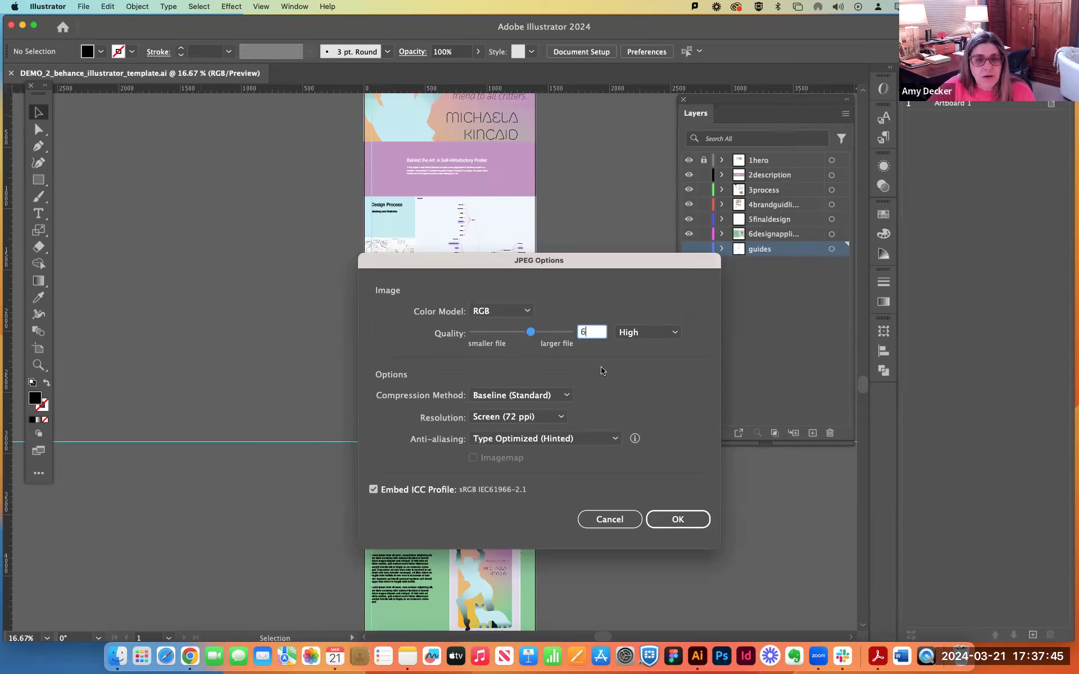
{"action": "left_click", "coordinate": [680, 520]}
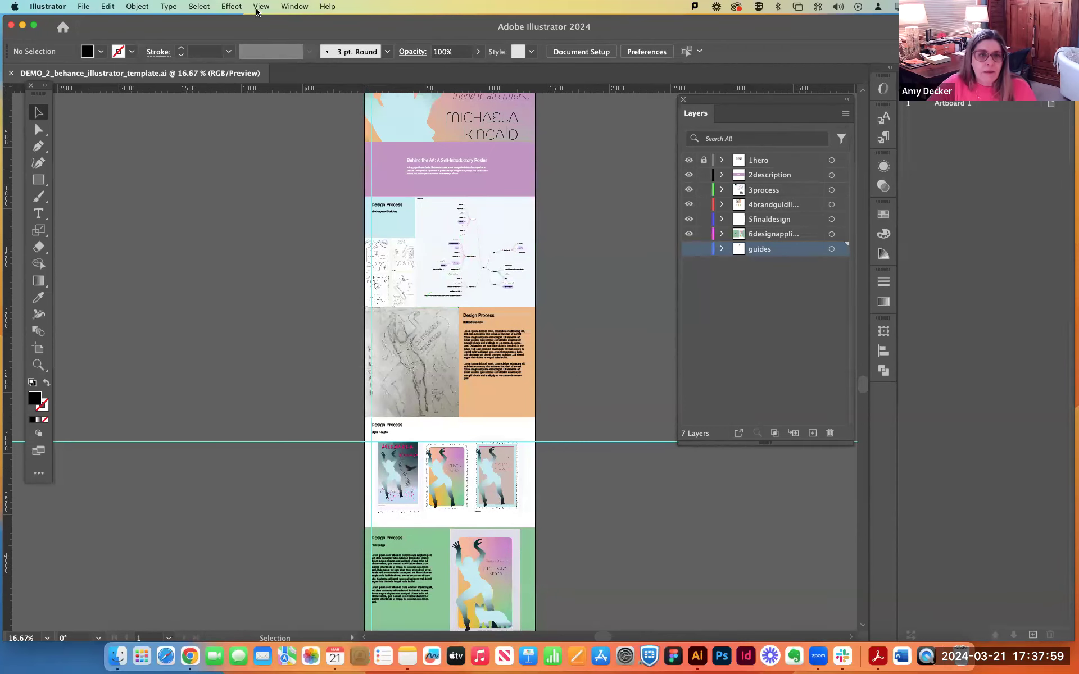
Move the Illustrator window out of the way and switch to the Behance portfolio guidelines PDF in Acrobat.
{"action": "mouse_move", "coordinate": [259, 18]}
{"action": "left_mouse_down"}
{"action": "mouse_move", "coordinate": [251, 209]}
{"action": "mouse_move", "coordinate": [267, 167]}
{"action": "mouse_move", "coordinate": [274, 5]}
{"action": "left_mouse_up"}
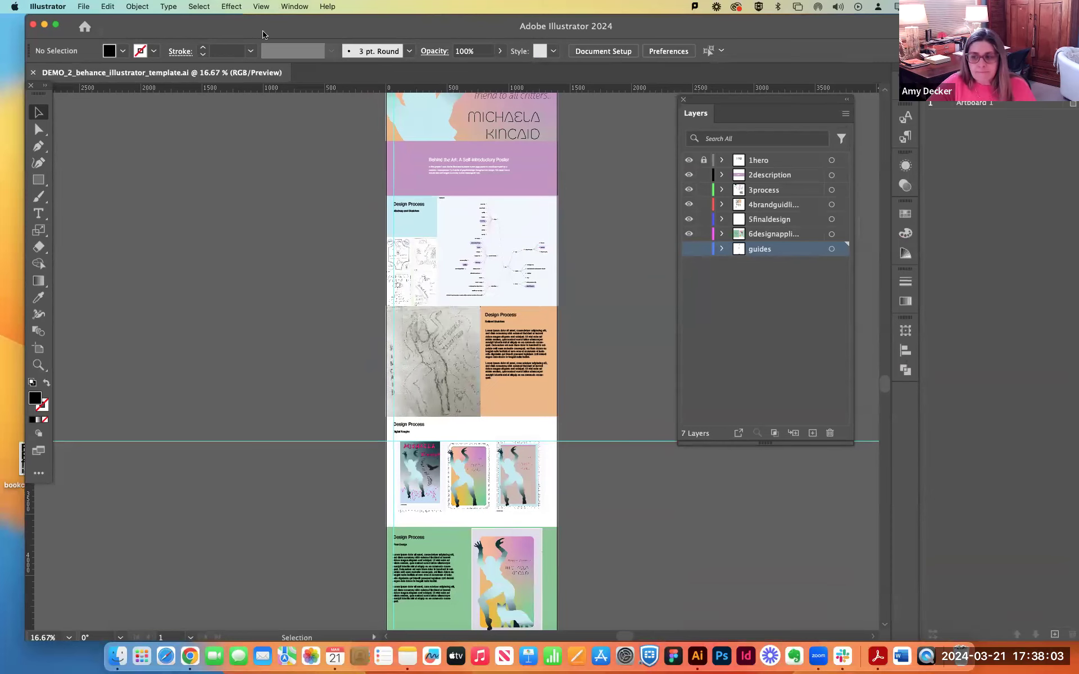
{"action": "left_click_drag", "start_coordinate": [169, 27], "coordinate": [1001, 25]}
{"action": "left_click_drag", "start_coordinate": [1071, 26], "coordinate": [74, 11]}
{"action": "mouse_move", "coordinate": [299, 25]}
{"action": "left_mouse_down"}
{"action": "mouse_move", "coordinate": [211, 19]}
{"action": "mouse_move", "coordinate": [295, 10]}
{"action": "left_mouse_up"}
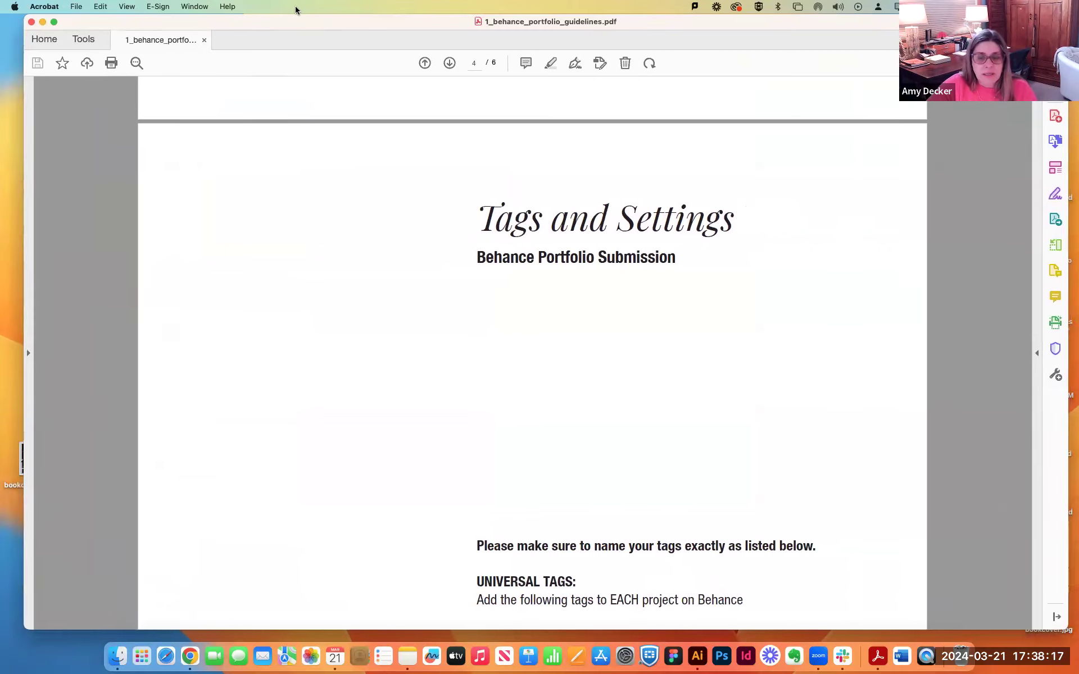
Examine the image requirements in the Behance guidelines: recommended file type, image width and height, and recommended file size.
{"action": "scroll", "coordinate": [585, 368], "scroll_direction": "down", "scroll_amount": 2}
{"action": "scroll", "coordinate": [584, 368], "scroll_direction": "down", "scroll_amount": 20}
{"action": "scroll", "coordinate": [584, 368], "scroll_direction": "up", "scroll_amount": 15}
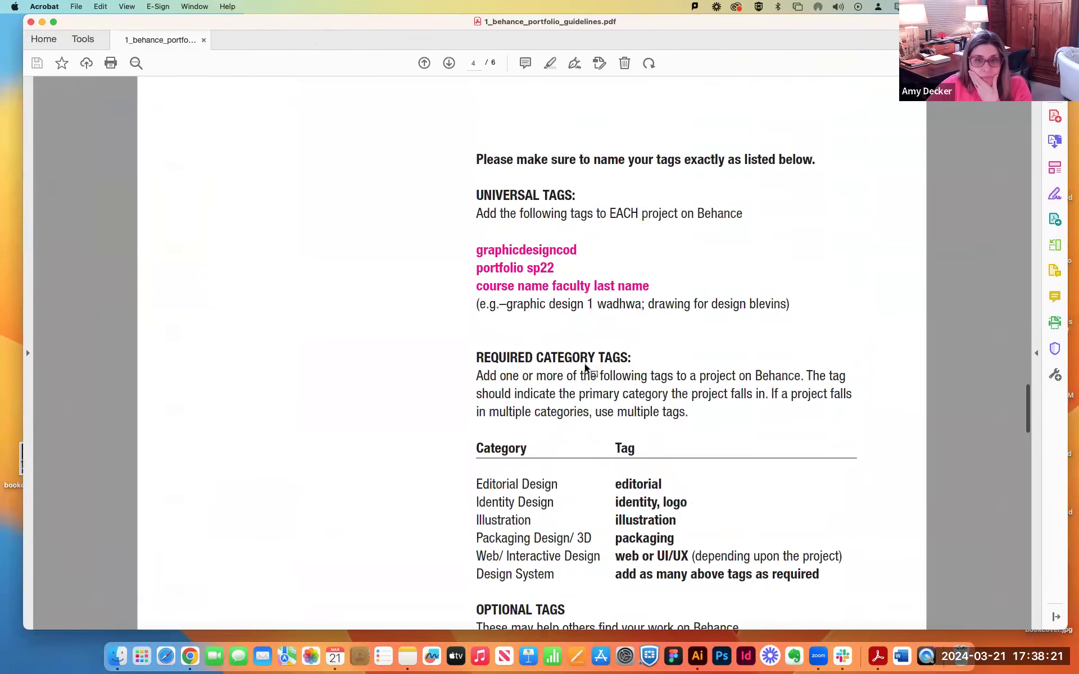
{"action": "scroll", "coordinate": [586, 369], "scroll_direction": "down", "scroll_amount": 3}
{"action": "scroll", "coordinate": [586, 368], "scroll_direction": "up", "scroll_amount": 12}
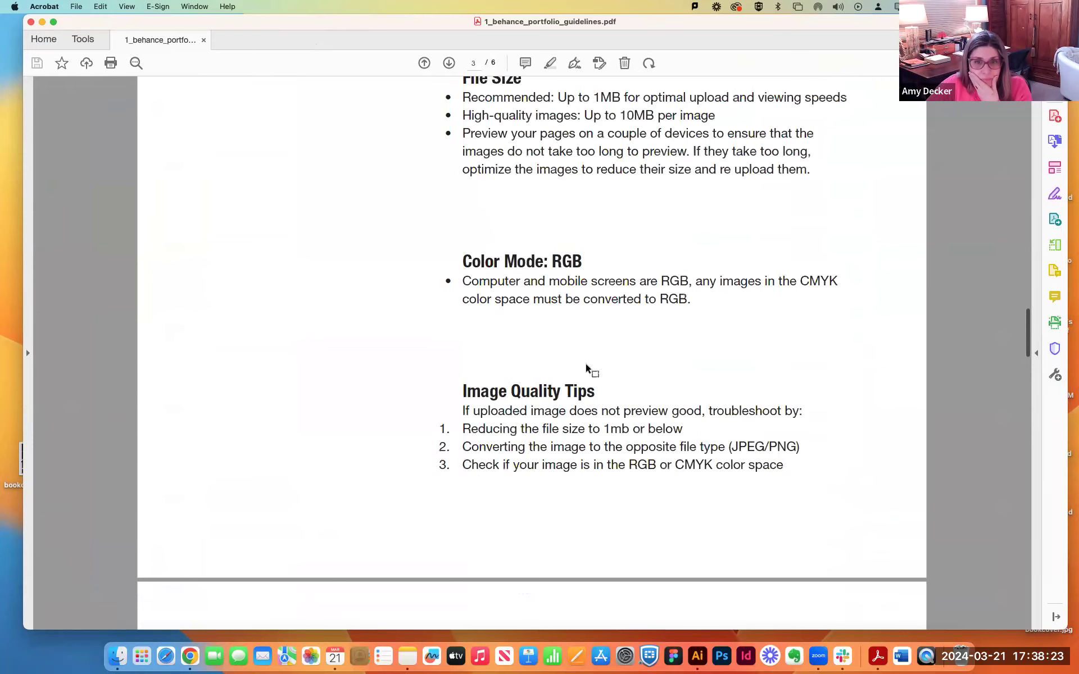
{"action": "scroll", "coordinate": [586, 368], "scroll_direction": "up", "scroll_amount": 10}
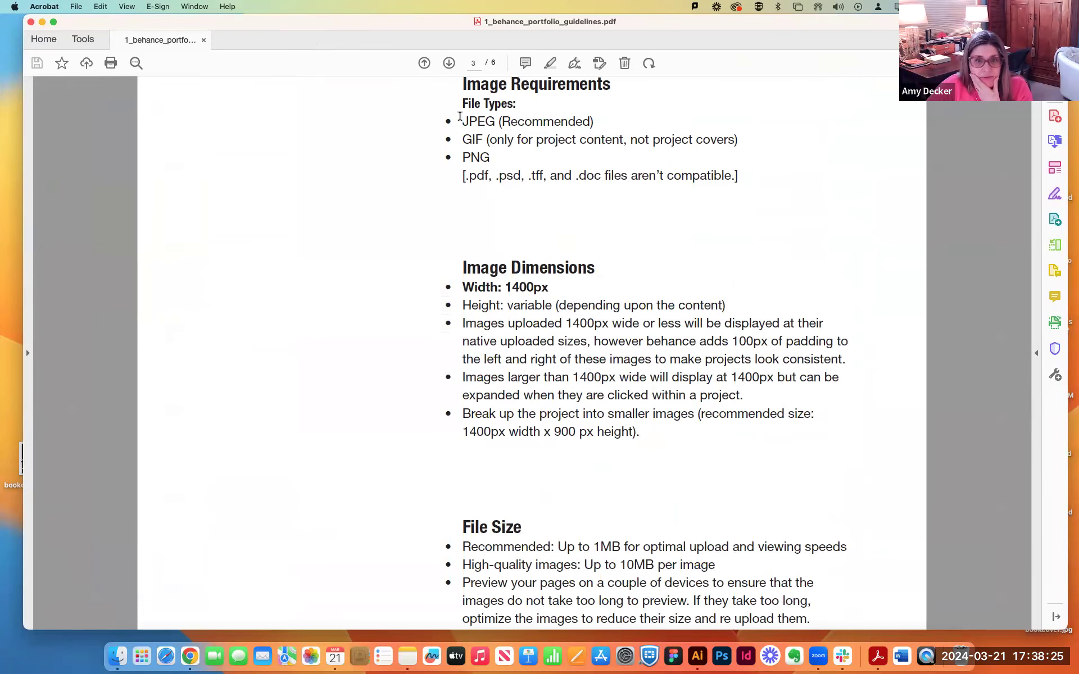
{"action": "left_click_drag", "start_coordinate": [471, 118], "coordinate": [605, 117]}
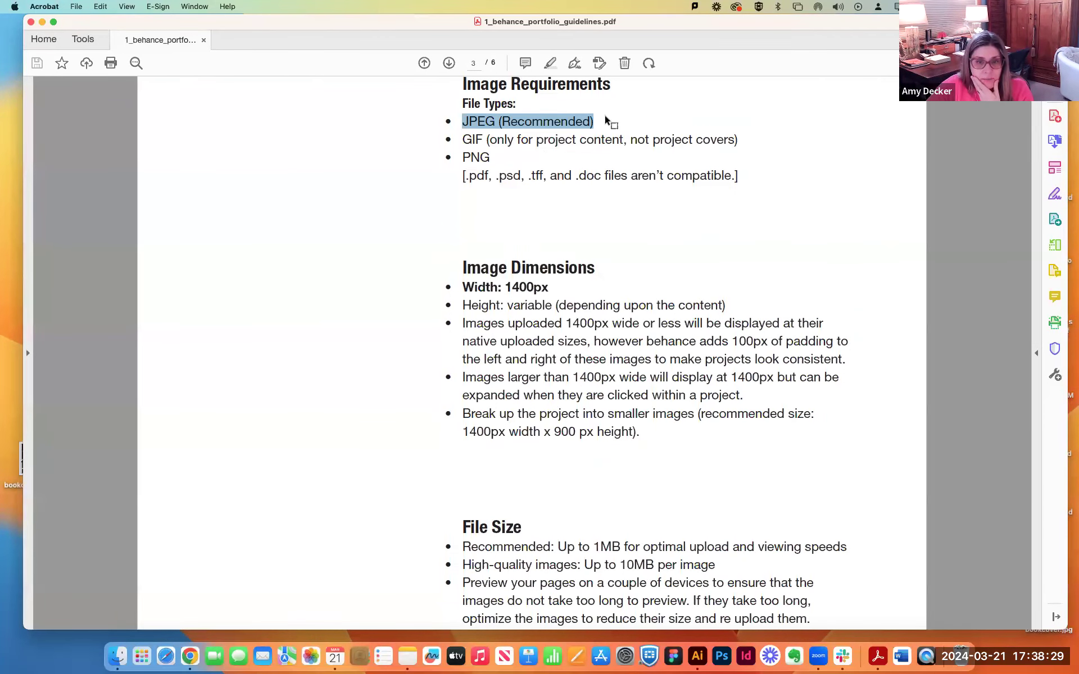
{"action": "scroll", "coordinate": [571, 279], "scroll_direction": "down", "scroll_amount": 2}
{"action": "left_click_drag", "start_coordinate": [453, 201], "coordinate": [564, 210]}
{"action": "scroll", "coordinate": [568, 248], "scroll_direction": "down", "scroll_amount": 7}
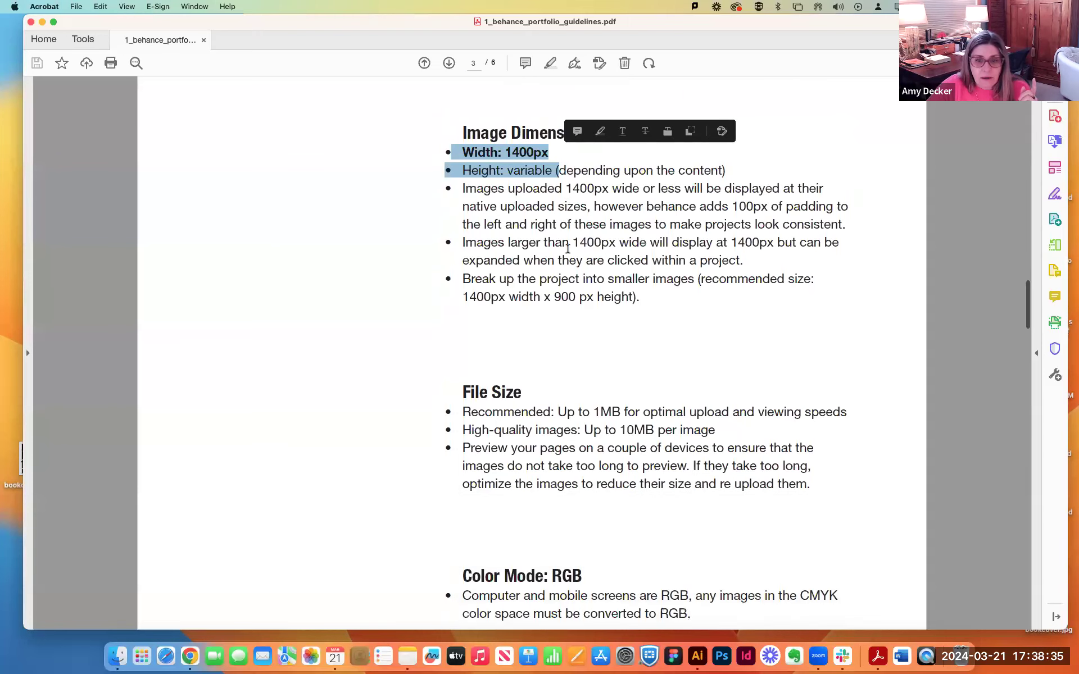
{"action": "left_click_drag", "start_coordinate": [512, 273], "coordinate": [860, 274]}
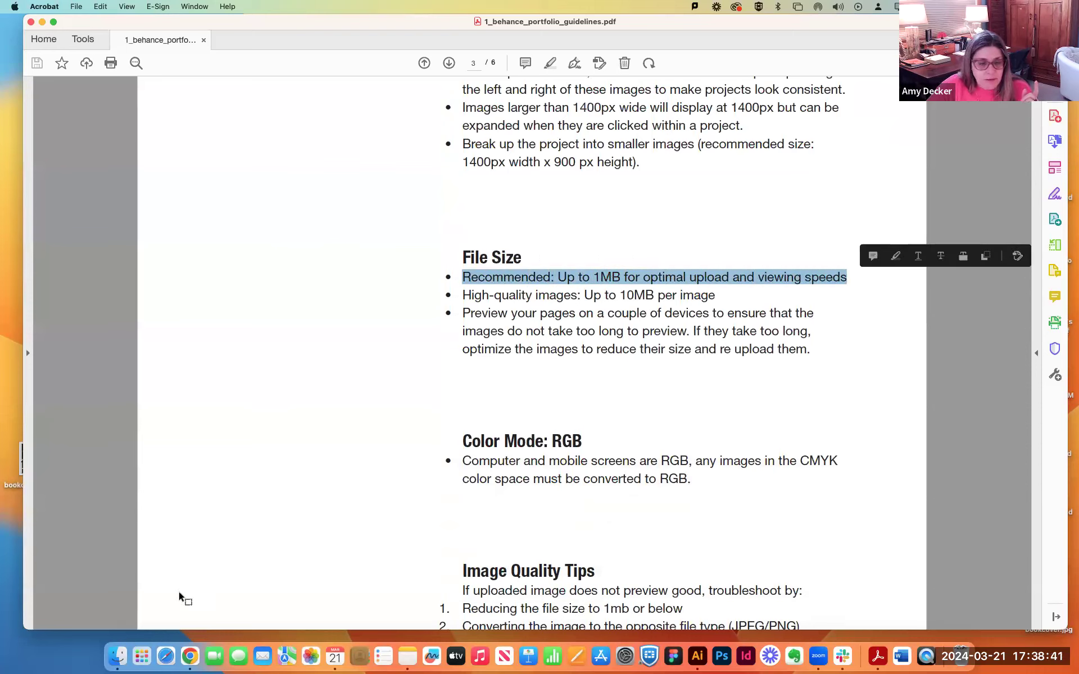
Check the file size of the exported DEMO_2_behance_illustrator_template.jpg on the desktop in Finder, and close the Finder window.
{"action": "left_click", "coordinate": [117, 657]}
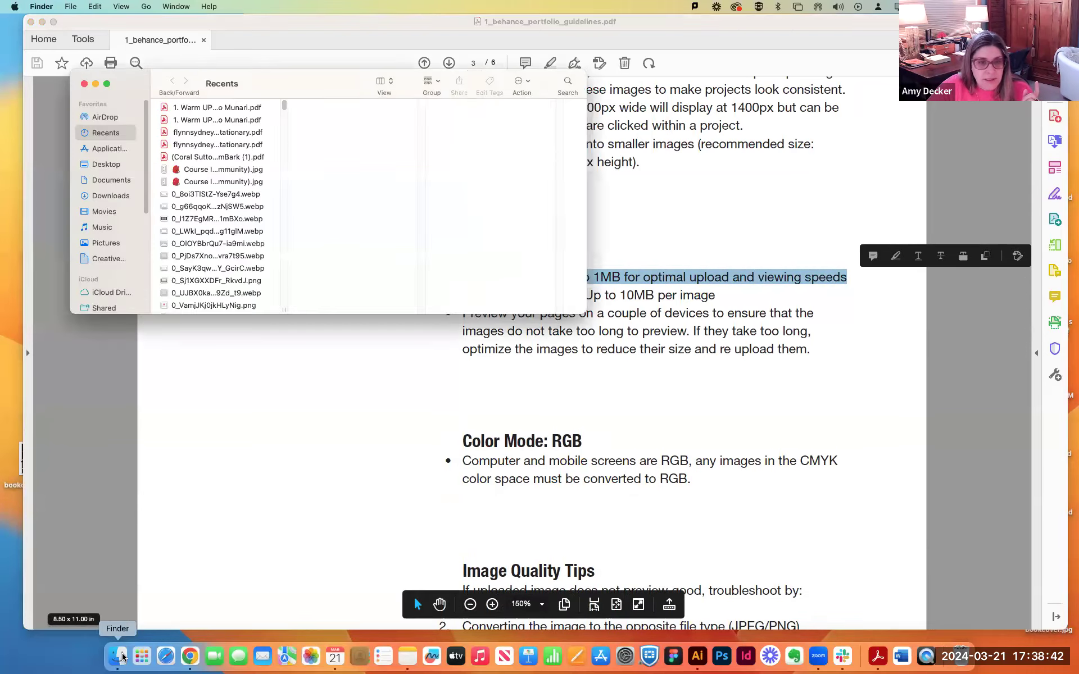
{"action": "left_click", "coordinate": [119, 168]}
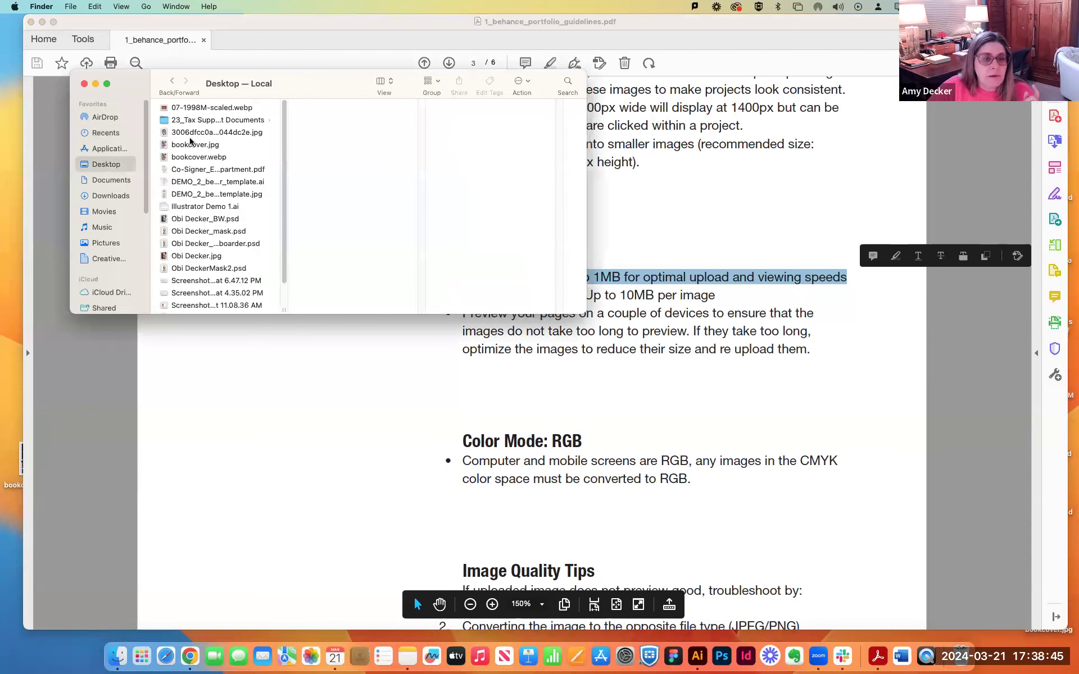
{"action": "scroll", "coordinate": [213, 201], "scroll_direction": "down", "scroll_amount": 2}
{"action": "scroll", "coordinate": [212, 201], "scroll_direction": "up", "scroll_amount": 1}
{"action": "left_click", "coordinate": [197, 180]}
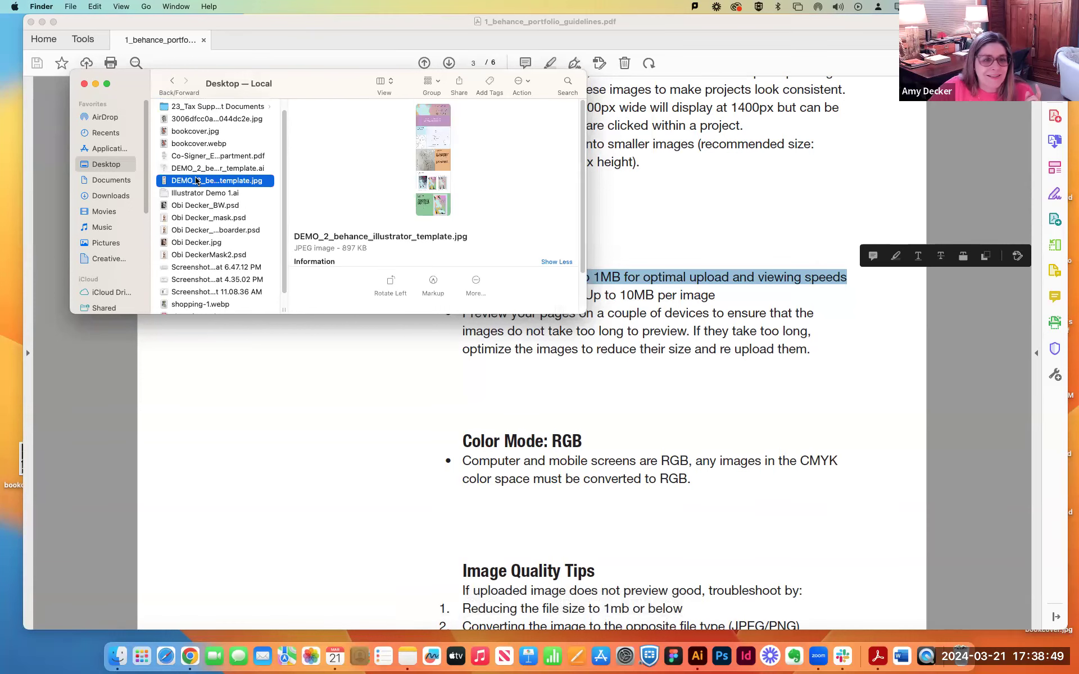
{"action": "left_click_drag", "start_coordinate": [339, 248], "coordinate": [376, 246]}
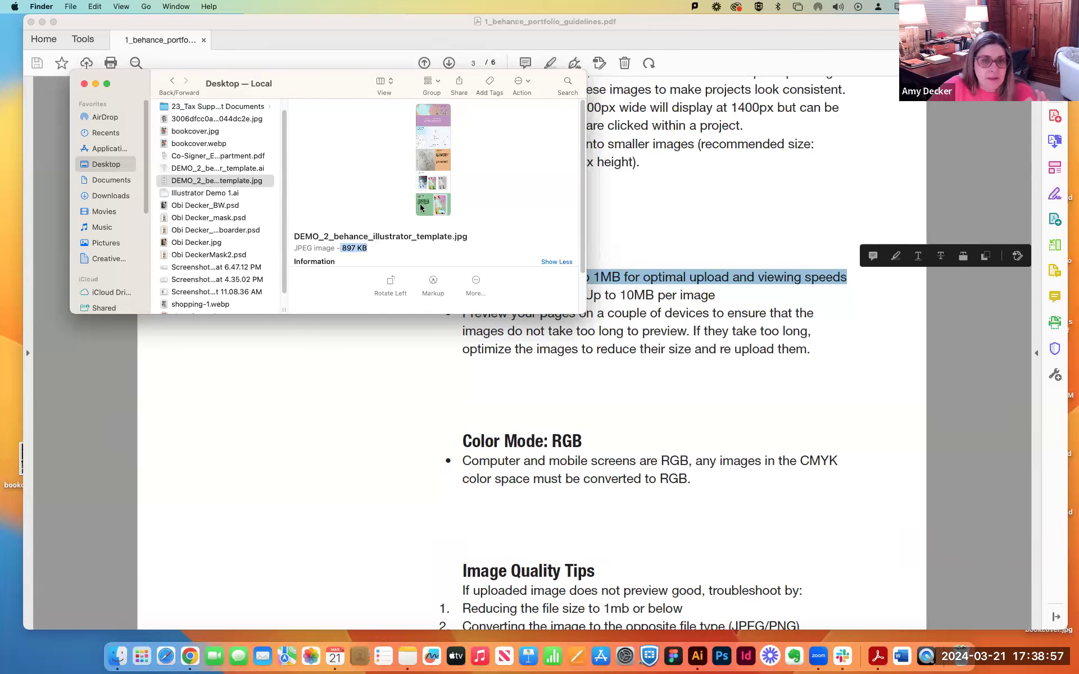
{"action": "left_click", "coordinate": [83, 84]}
Read the guidelines on high-quality image size, RGB color mode, image quality tips, and the universal and required category tags.
{"action": "left_click", "coordinate": [464, 296]}
{"action": "left_click_drag", "start_coordinate": [464, 299], "coordinate": [722, 291]}
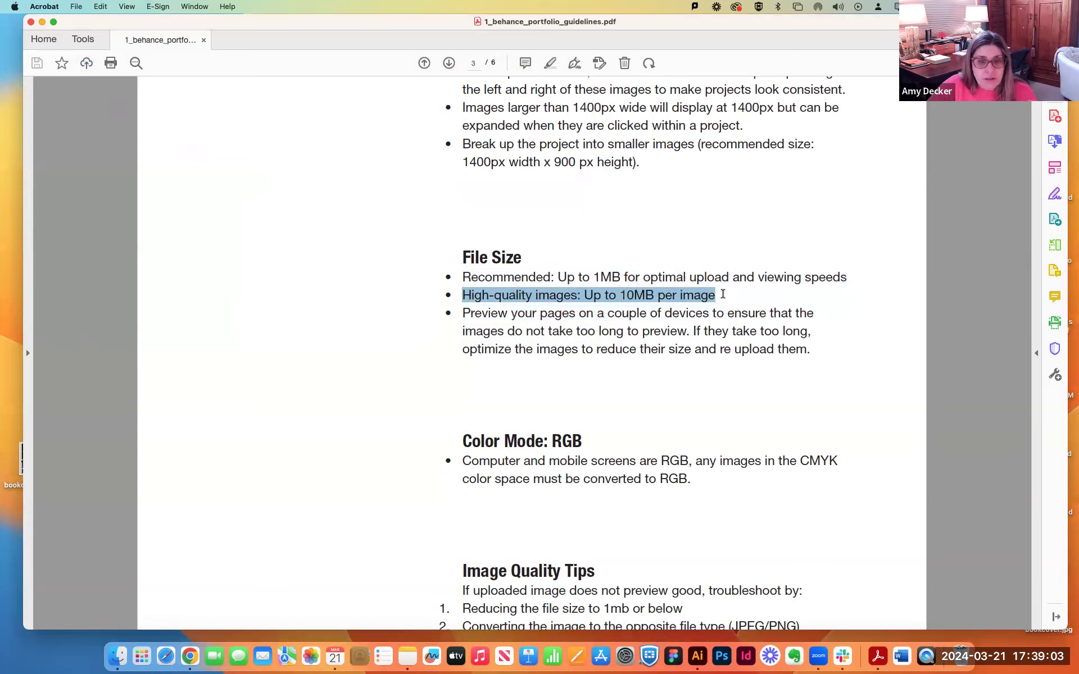
{"action": "scroll", "coordinate": [709, 357], "scroll_direction": "down", "scroll_amount": 4}
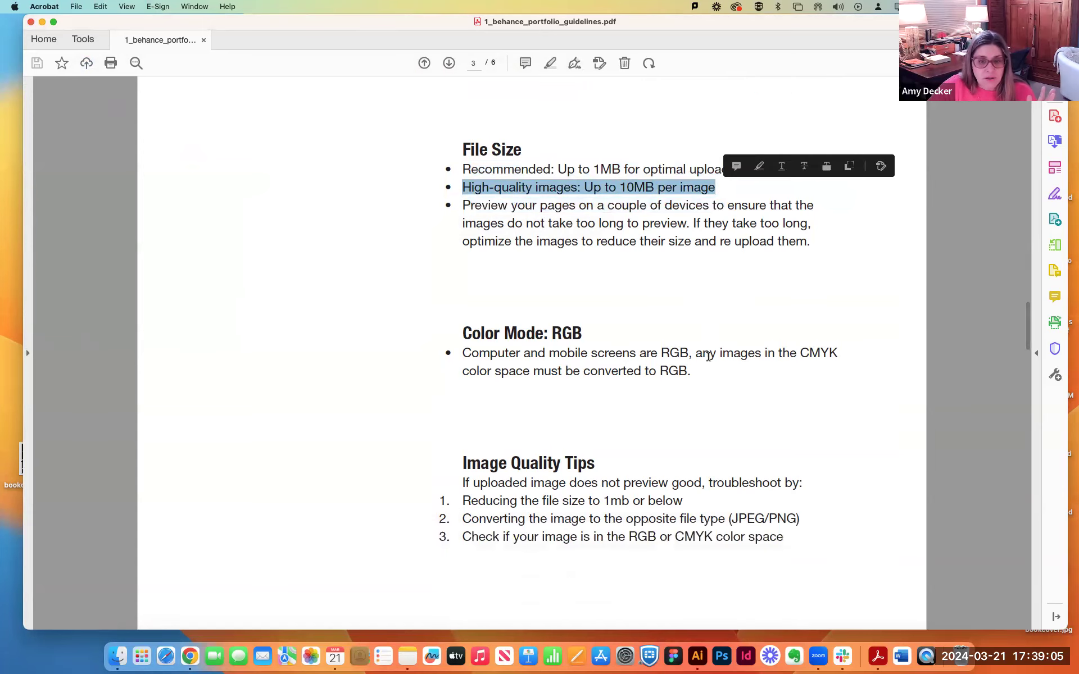
{"action": "scroll", "coordinate": [707, 356], "scroll_direction": "down", "scroll_amount": 4}
{"action": "left_click_drag", "start_coordinate": [504, 224], "coordinate": [621, 222]}
{"action": "scroll", "coordinate": [637, 307], "scroll_direction": "down", "scroll_amount": 3}
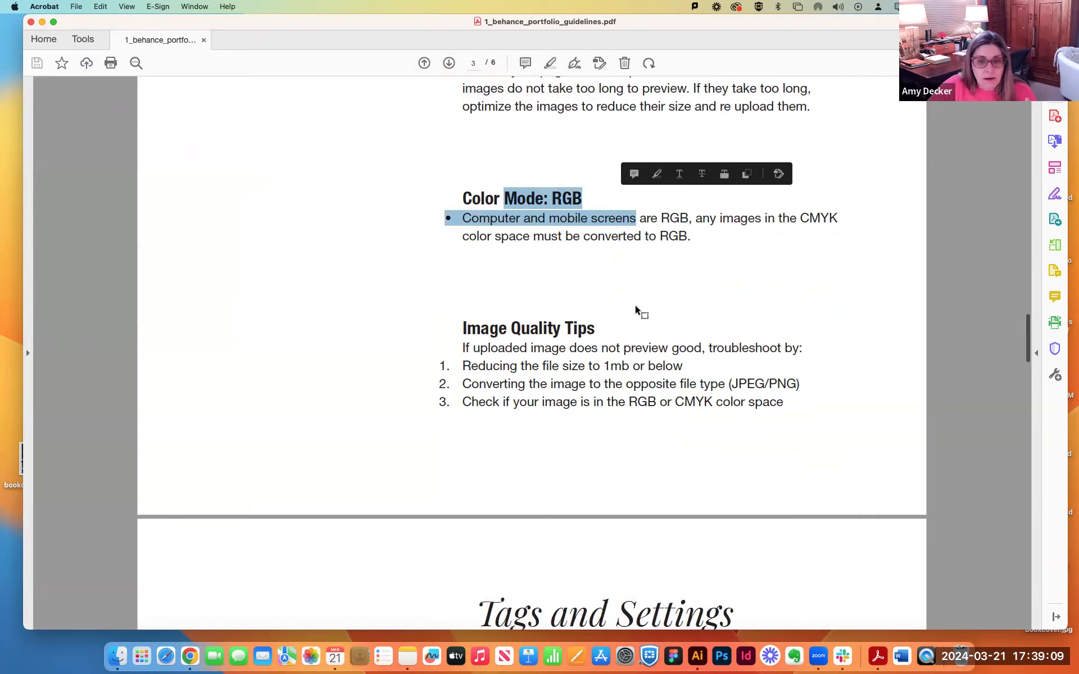
{"action": "scroll", "coordinate": [635, 306], "scroll_direction": "down", "scroll_amount": 7}
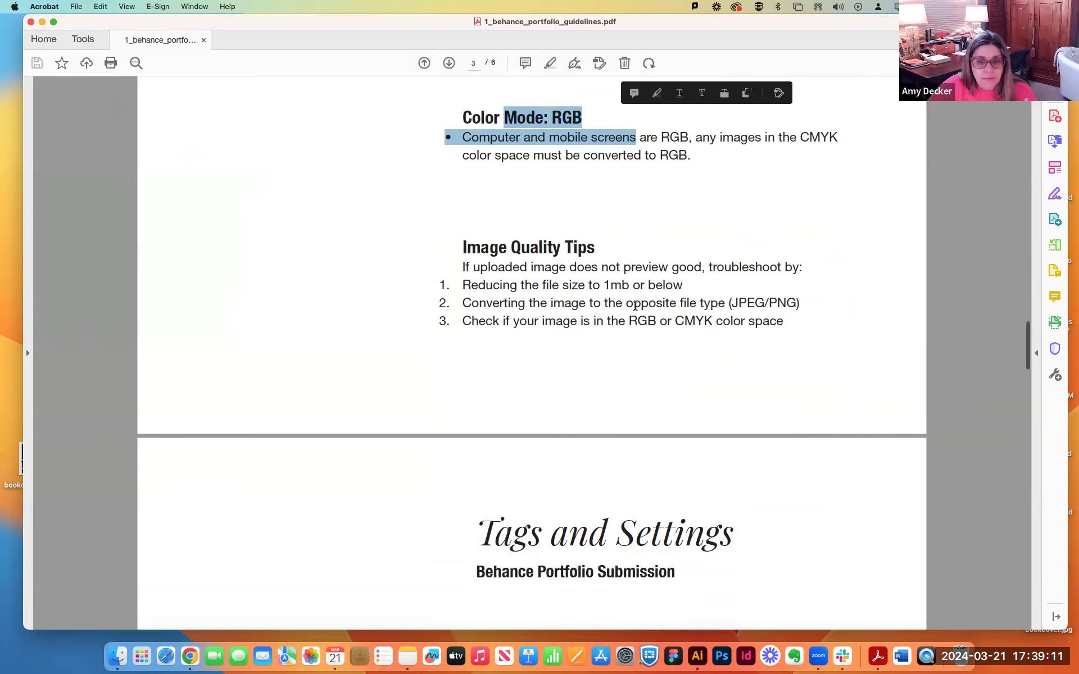
{"action": "scroll", "coordinate": [635, 306], "scroll_direction": "down", "scroll_amount": 10}
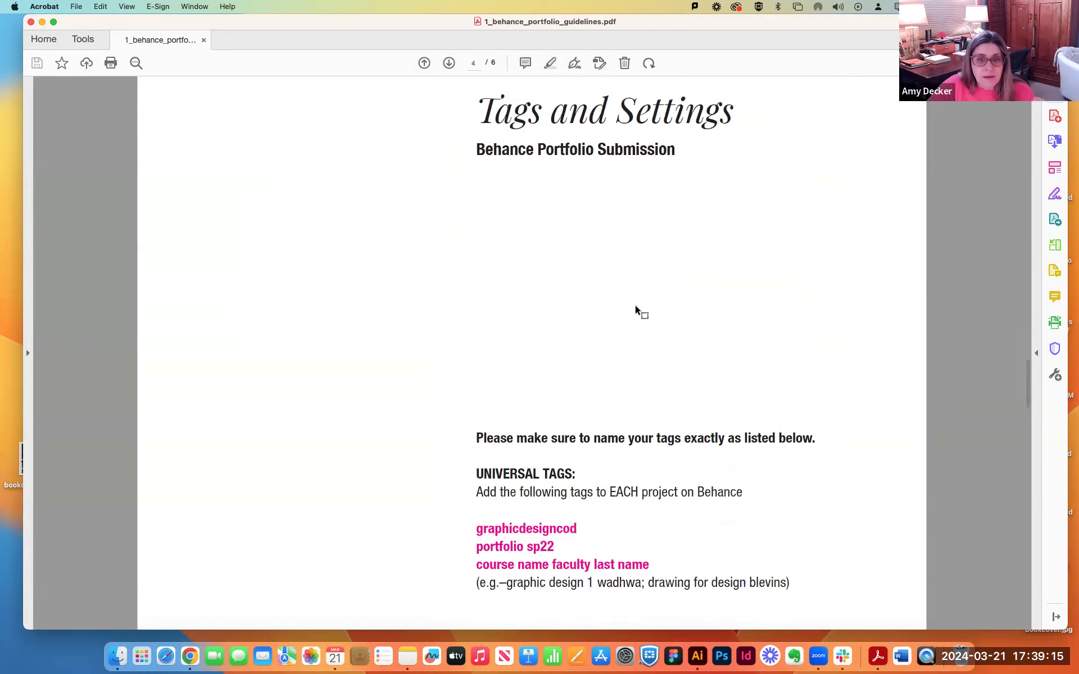
{"action": "scroll", "coordinate": [635, 304], "scroll_direction": "down", "scroll_amount": 11}
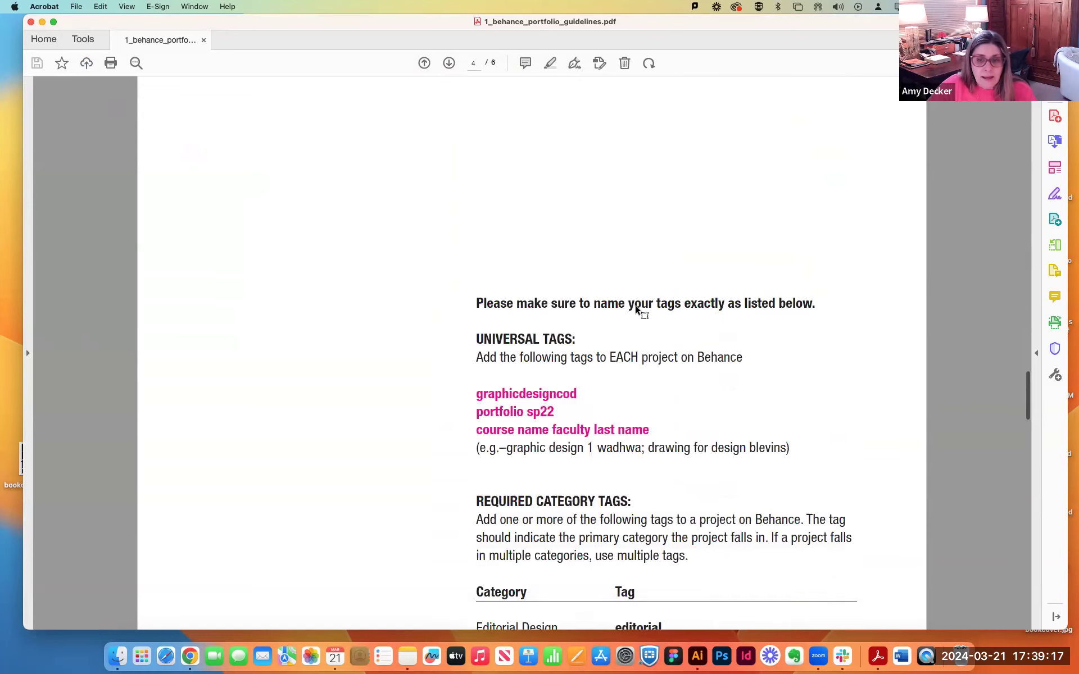
{"action": "scroll", "coordinate": [635, 306], "scroll_direction": "down", "scroll_amount": 1}
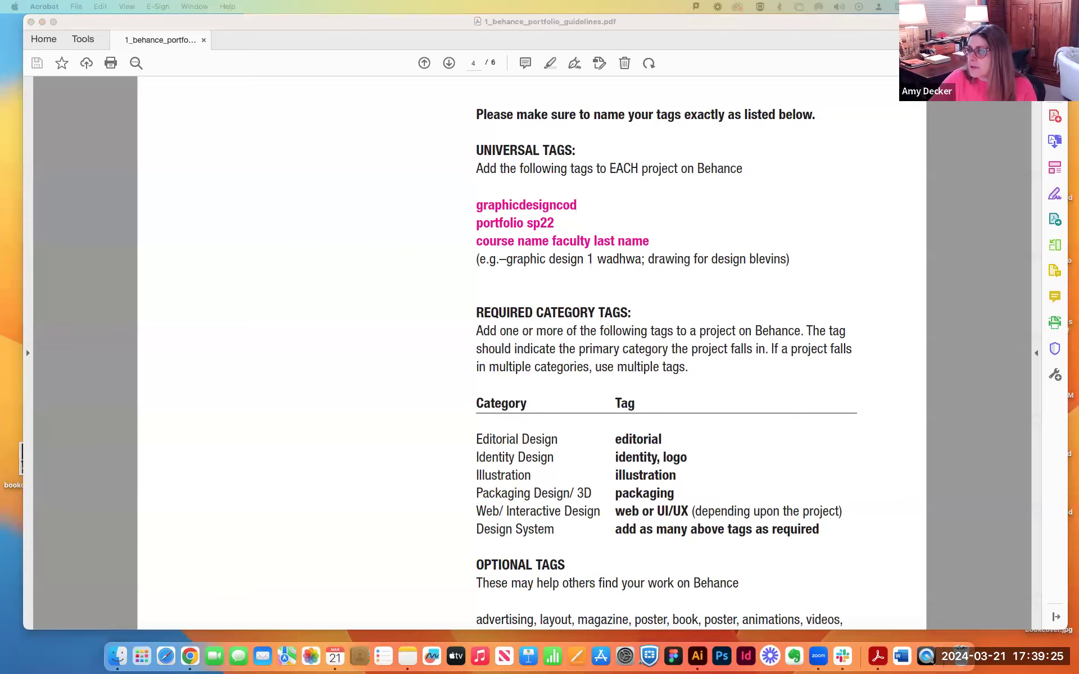
Switch to Behance in Chrome, create a new project and upload DEMO_2_behance_illustrator_template.jpg from the desktop as its image.
{"action": "left_click_drag", "start_coordinate": [432, 669], "coordinate": [457, 27]}
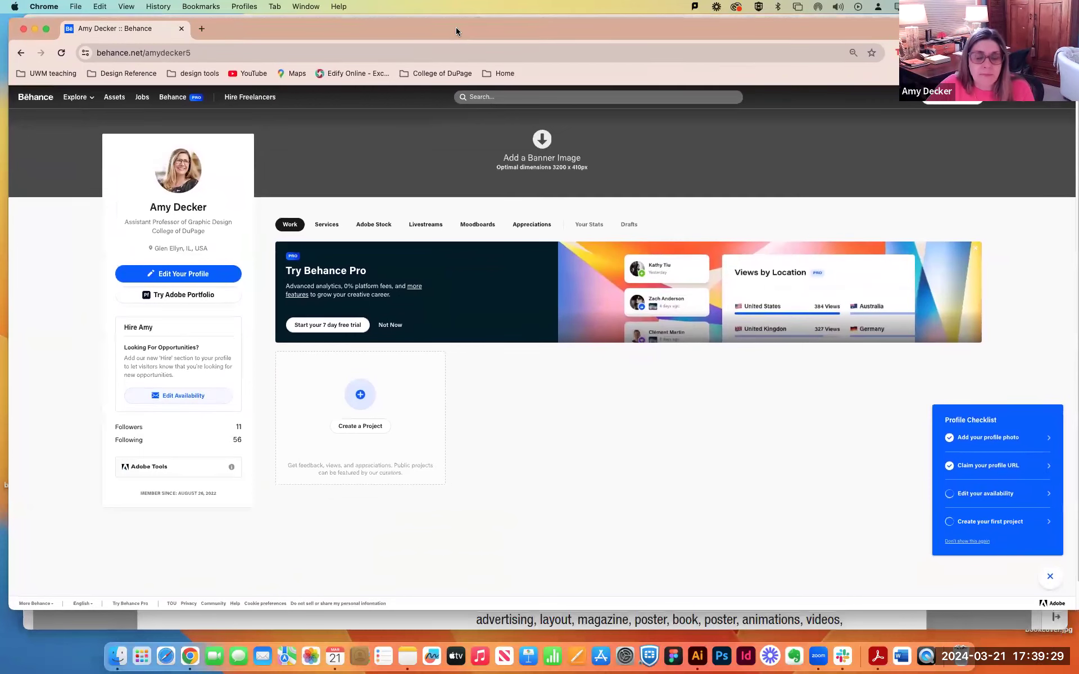
{"action": "left_click", "coordinate": [355, 427]}
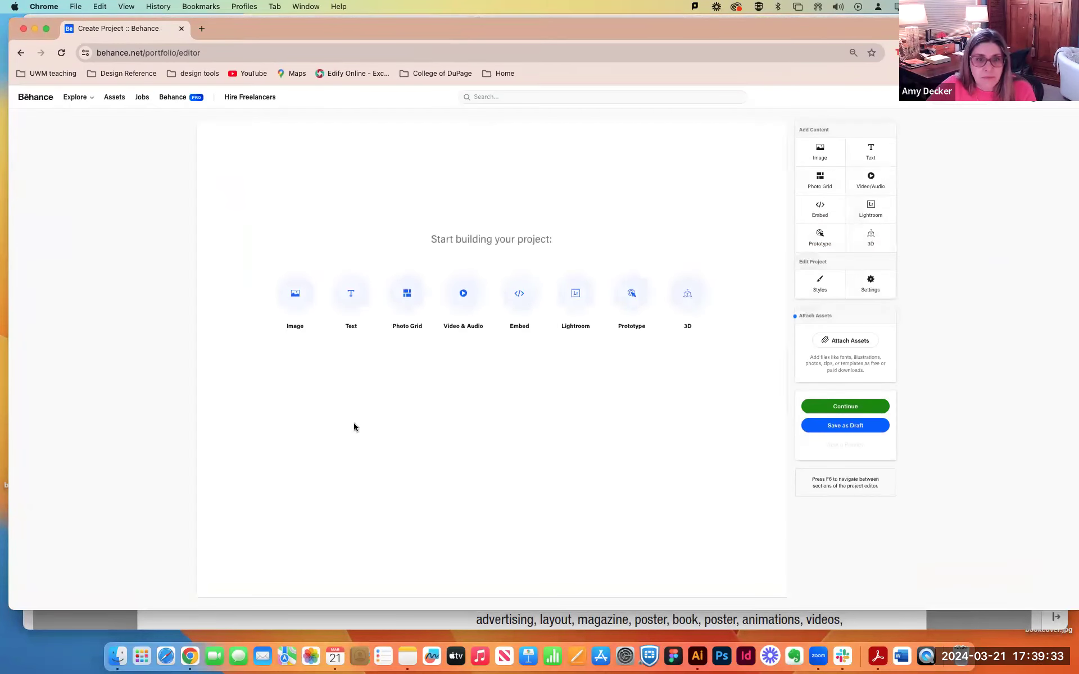
{"action": "left_click", "coordinate": [294, 291]}
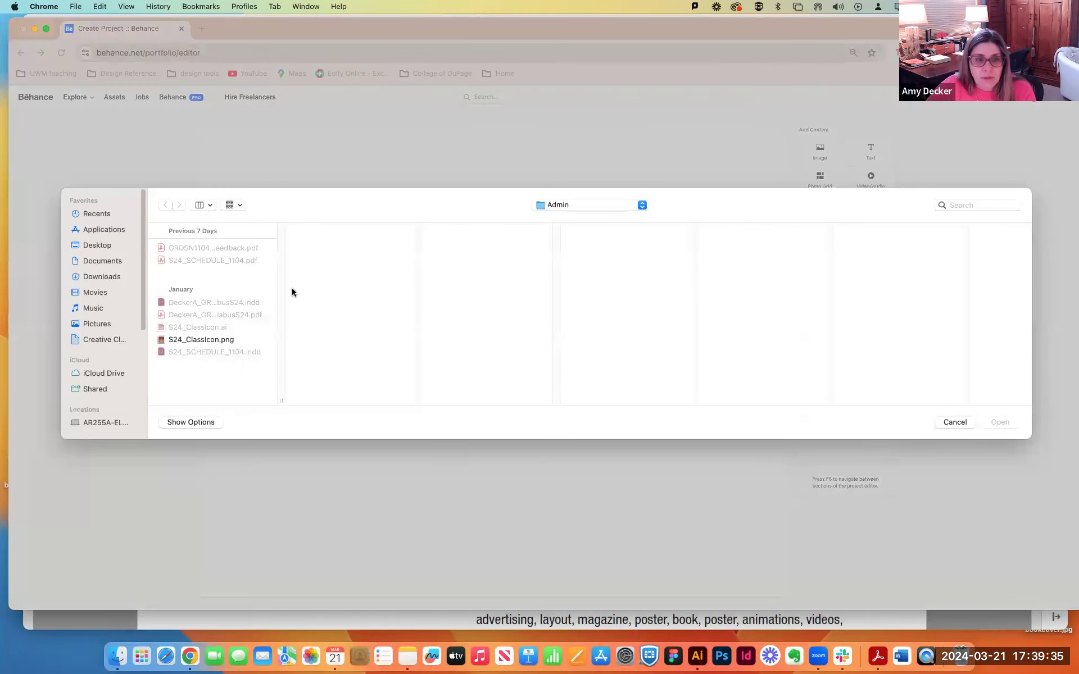
{"action": "left_click", "coordinate": [105, 245]}
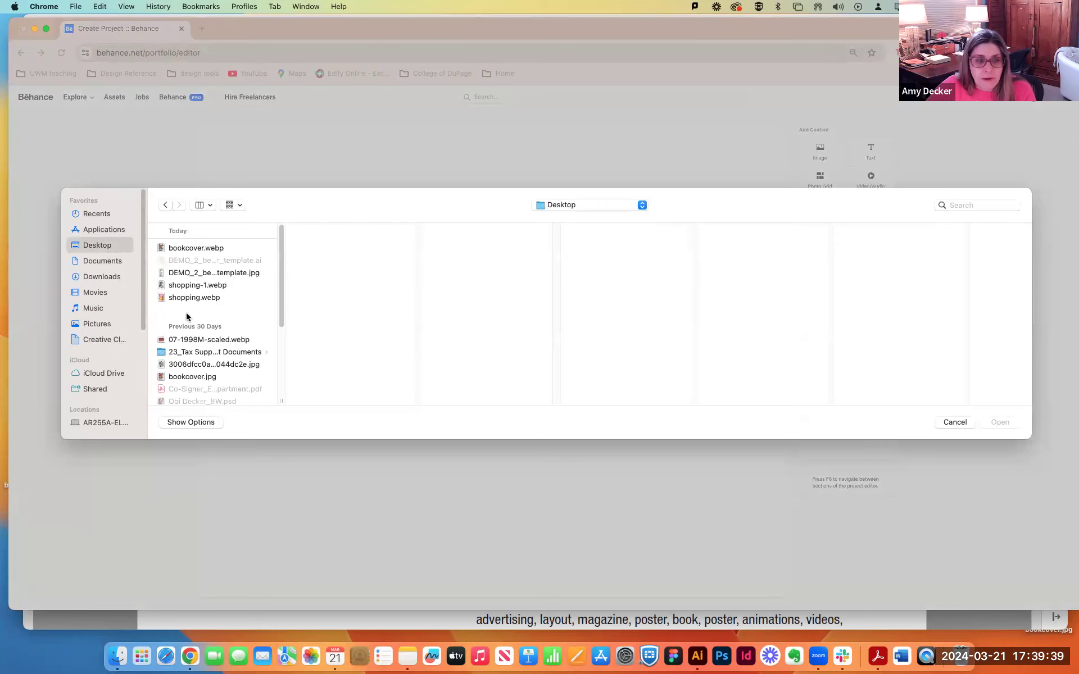
{"action": "left_click", "coordinate": [181, 273]}
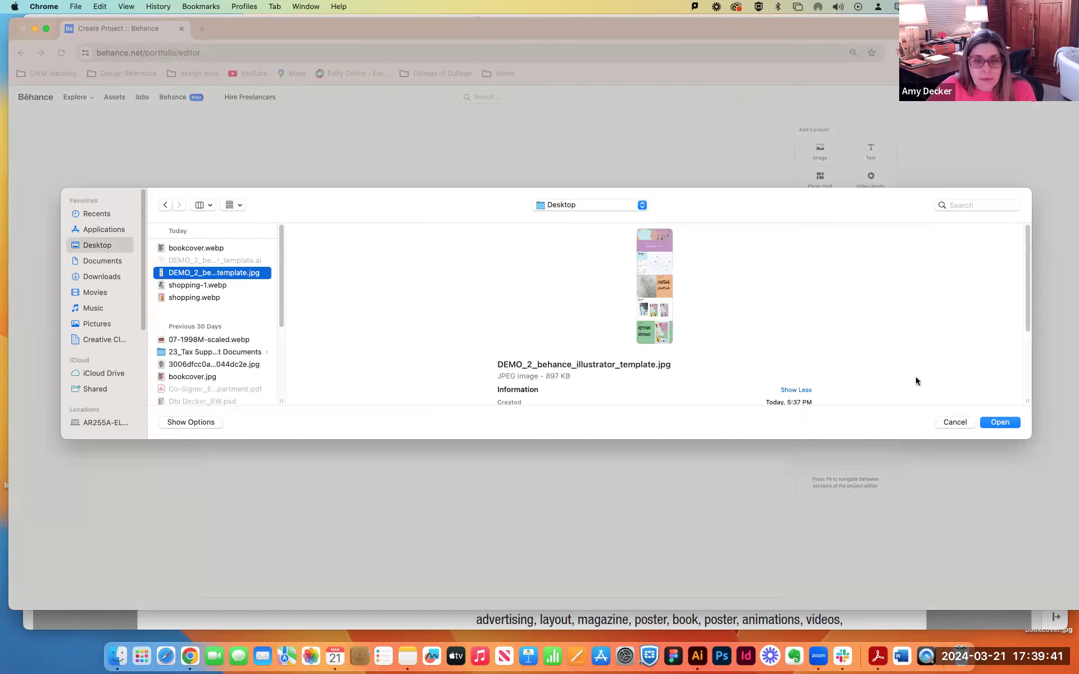
{"action": "left_click", "coordinate": [999, 423]}
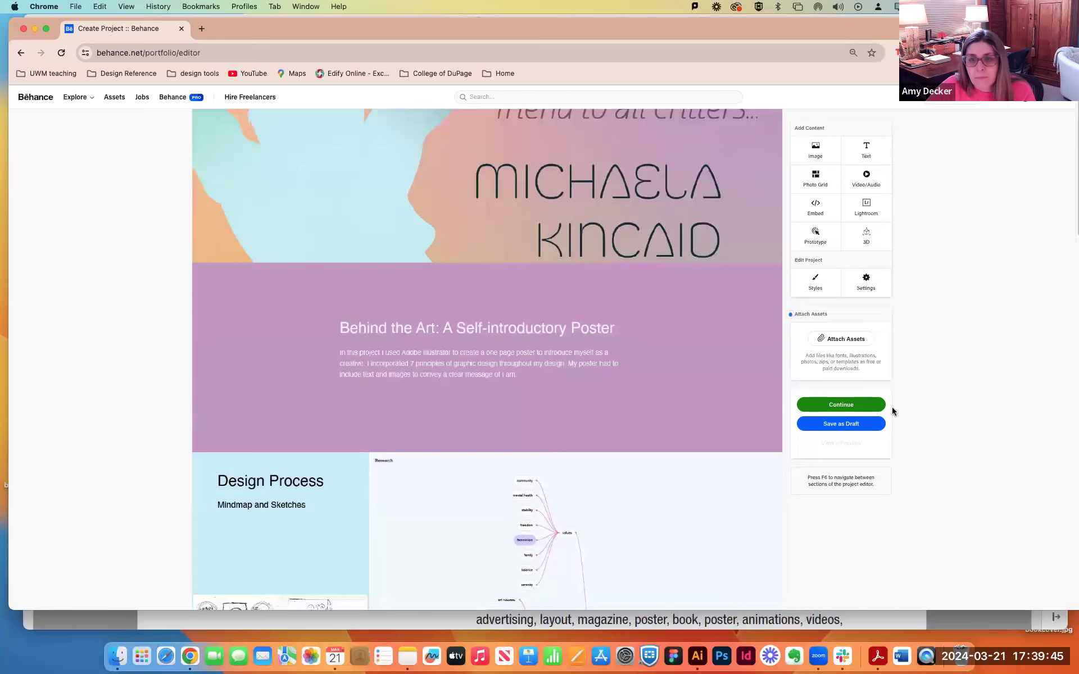
{"action": "scroll", "coordinate": [559, 333], "scroll_direction": "up", "scroll_amount": 1}
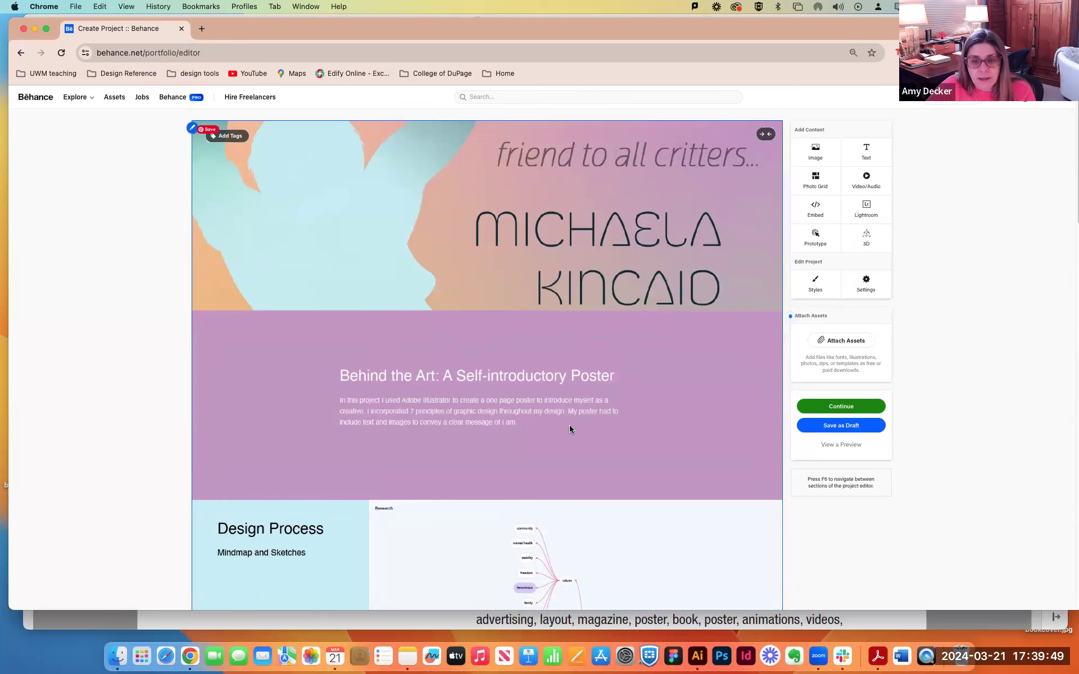
{"action": "scroll", "coordinate": [716, 495], "scroll_direction": "down", "scroll_amount": 15}
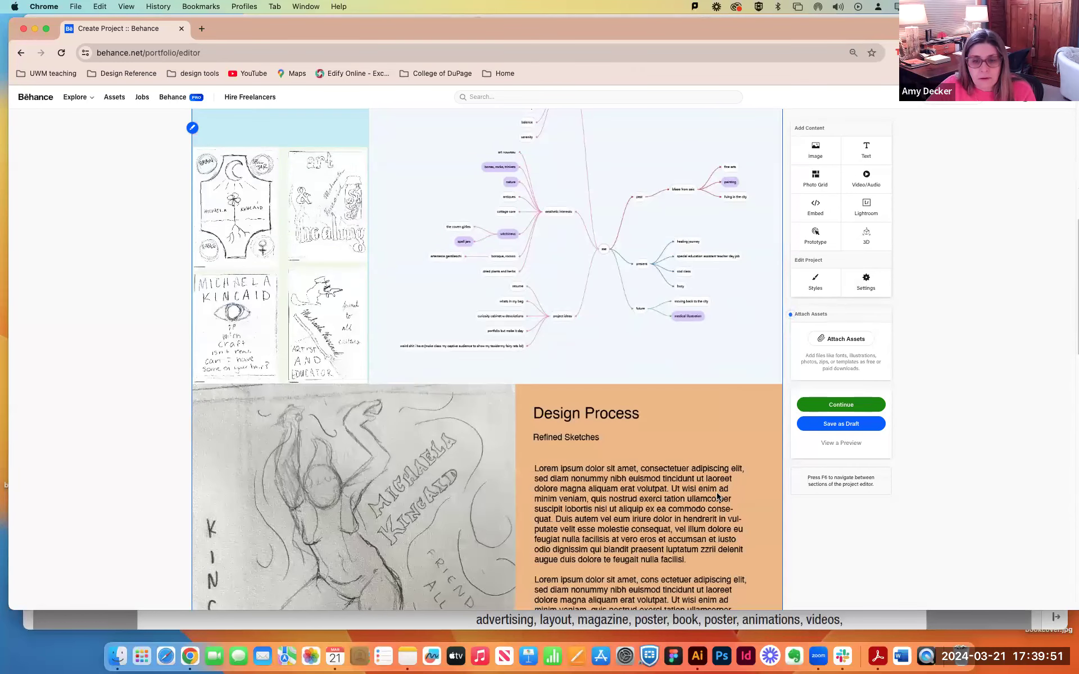
Review the uploaded project image down to the Final Design section, and open its image tags and alt text fields.
{"action": "scroll", "coordinate": [716, 495], "scroll_direction": "down", "scroll_amount": 8}
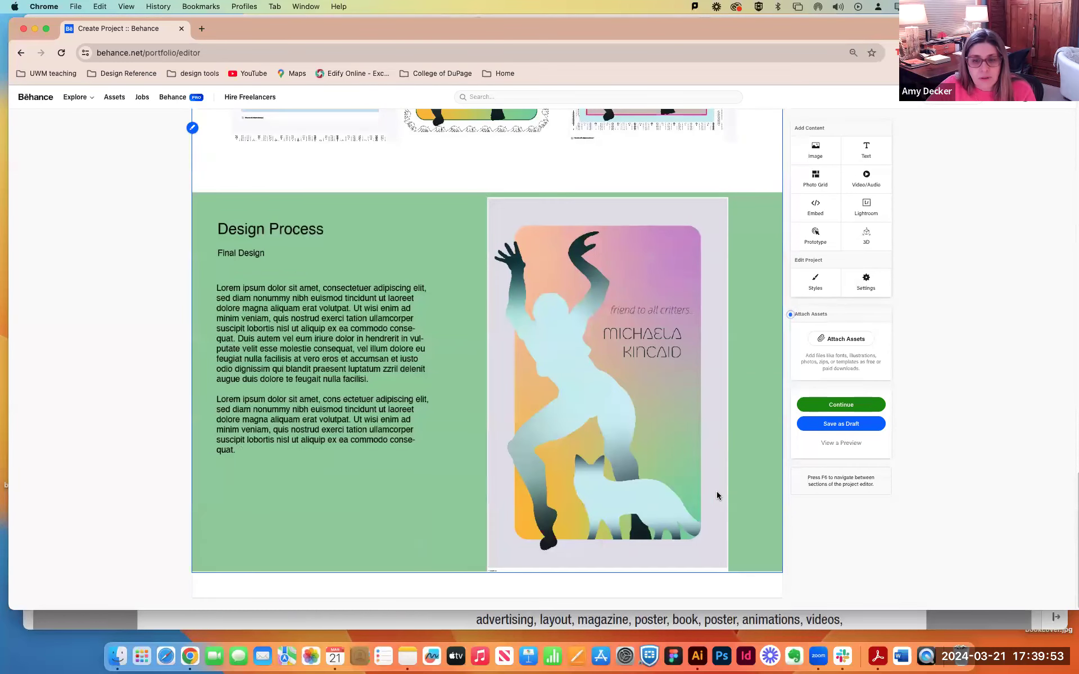
{"action": "scroll", "coordinate": [717, 496], "scroll_direction": "up", "scroll_amount": 1}
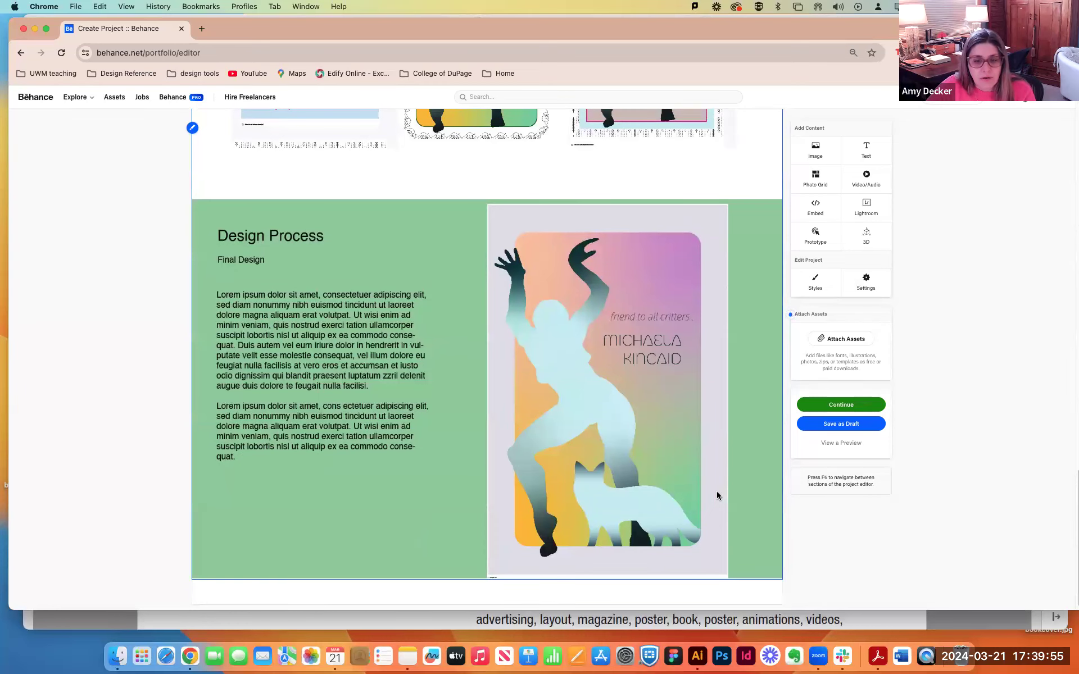
{"action": "scroll", "coordinate": [717, 496], "scroll_direction": "up", "scroll_amount": 10}
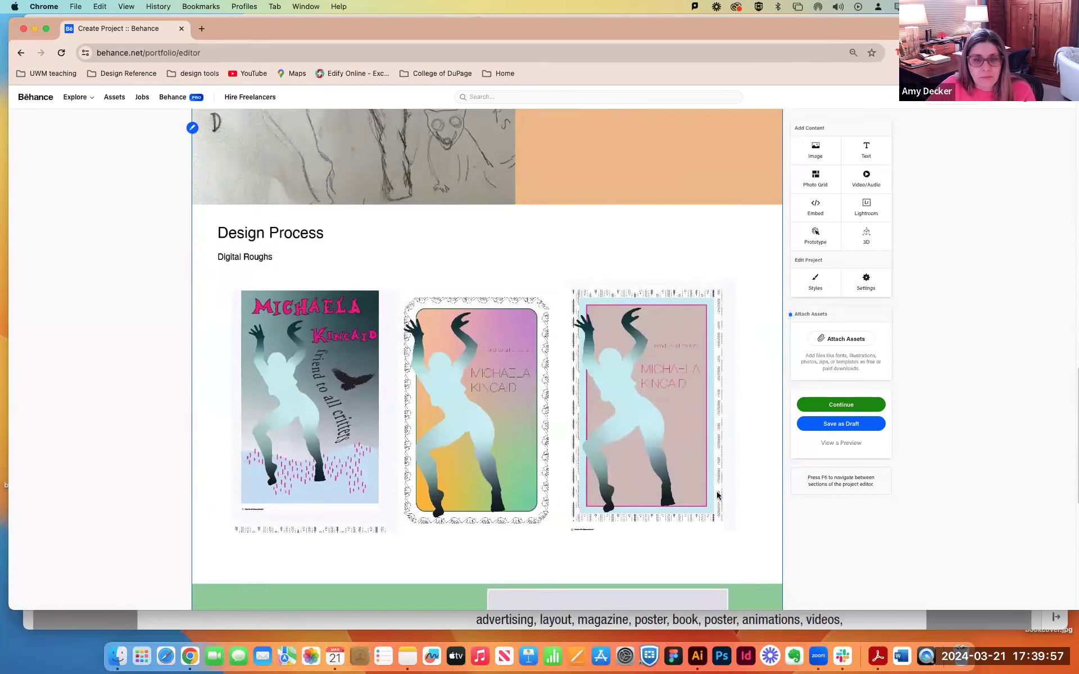
{"action": "scroll", "coordinate": [717, 495], "scroll_direction": "up", "scroll_amount": 20}
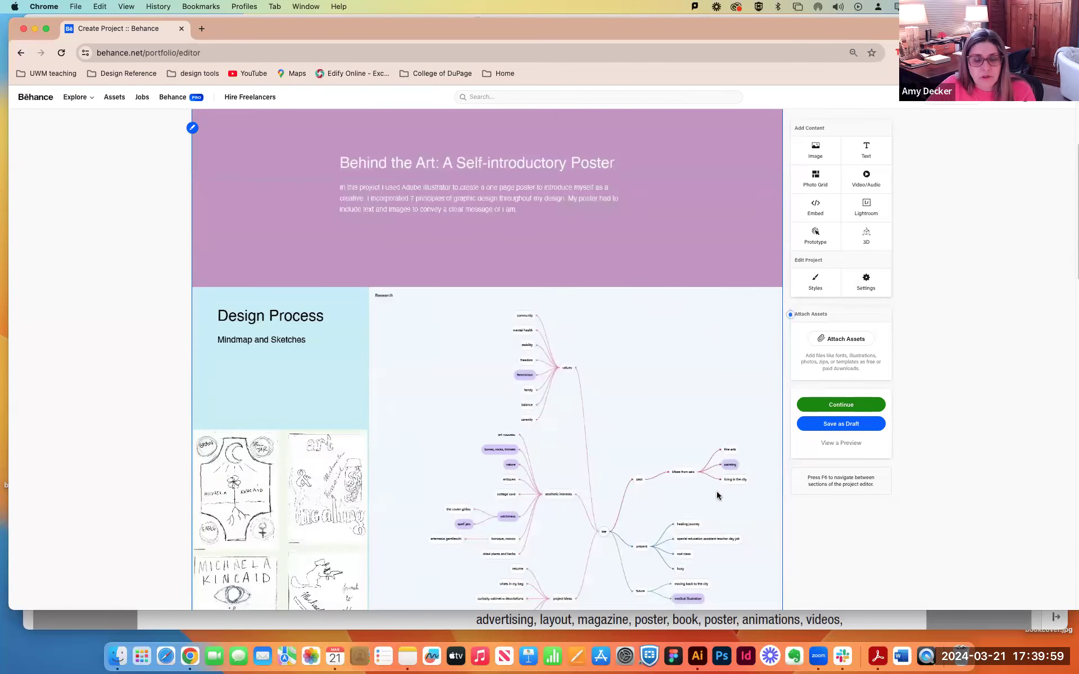
{"action": "scroll", "coordinate": [718, 496], "scroll_direction": "up", "scroll_amount": 5}
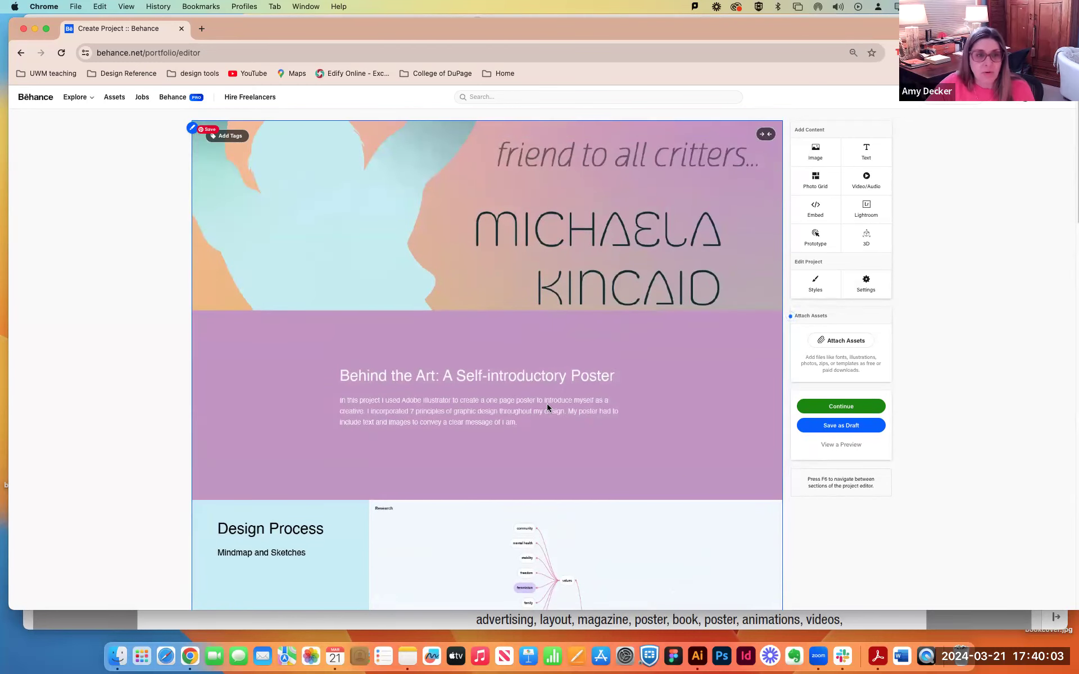
{"action": "left_click", "coordinate": [231, 138]}
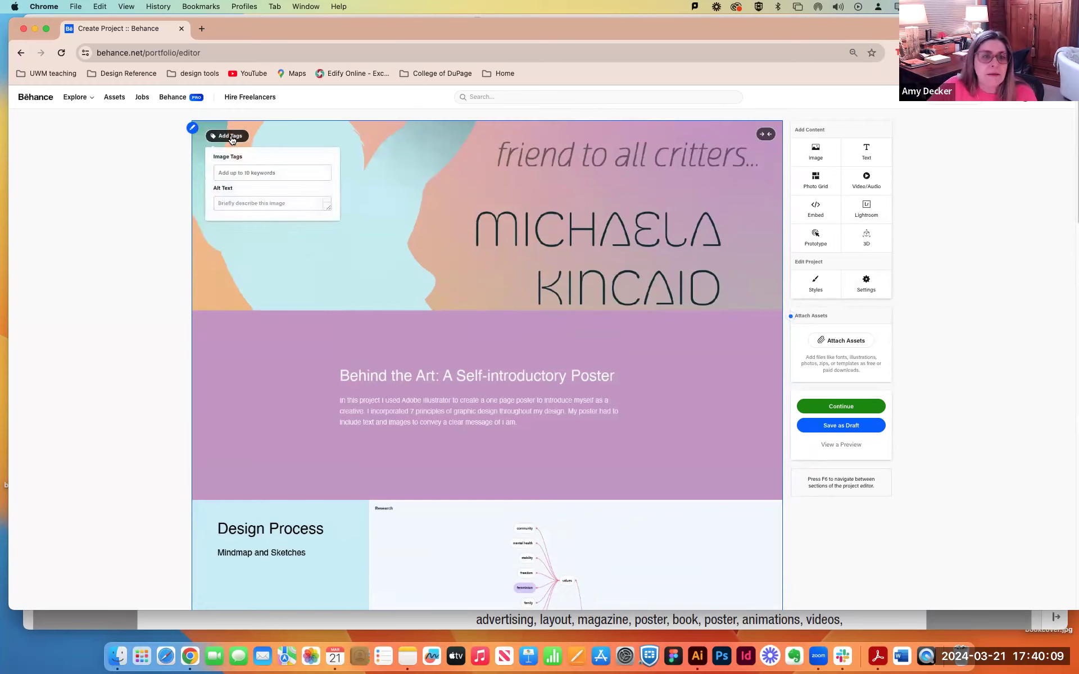
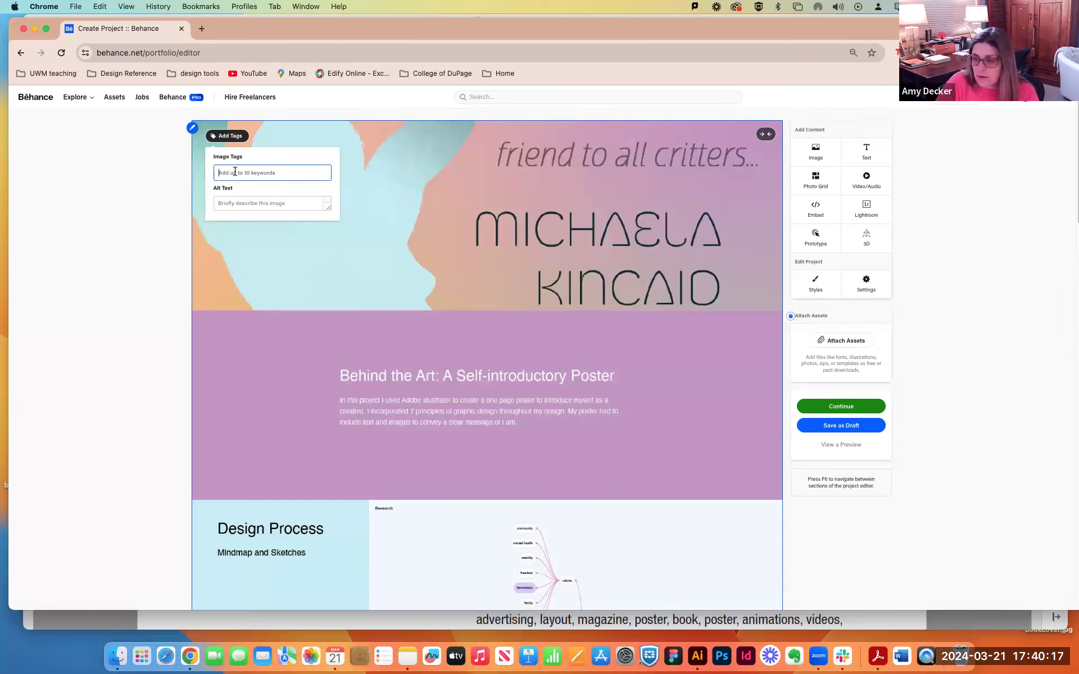
Enter "behind the art: a self-introductory poster" in the image tags of the uploaded project image and dismiss the tag fields.
{"action": "left_click", "coordinate": [235, 171]}
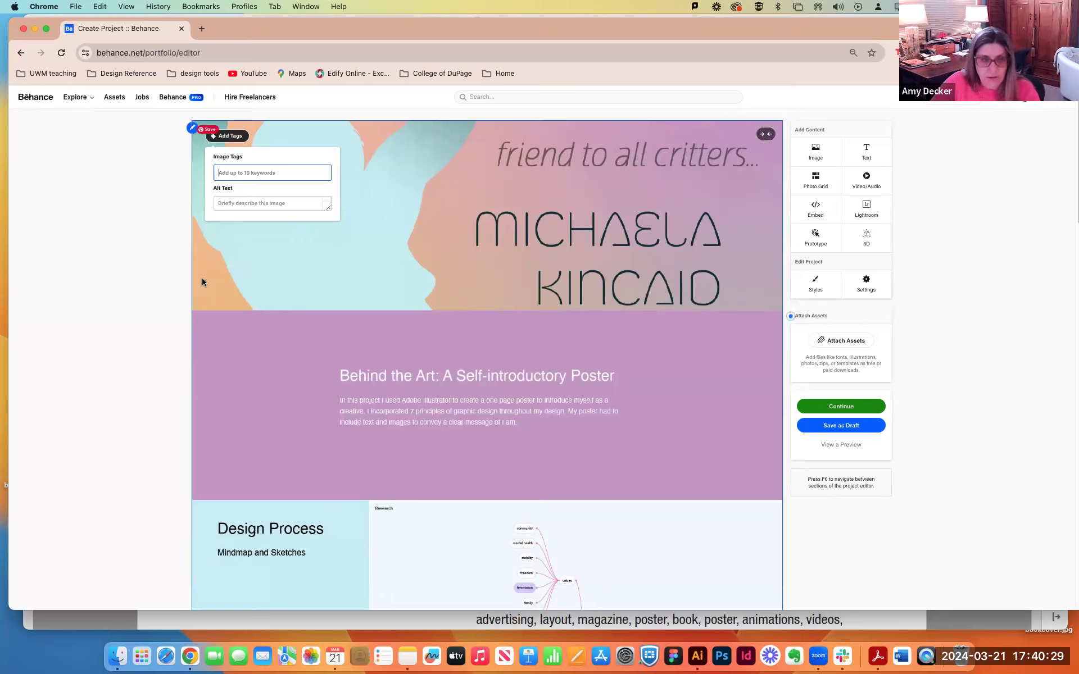
{"action": "type", "text": "behind the art: a self-introductory poster"}
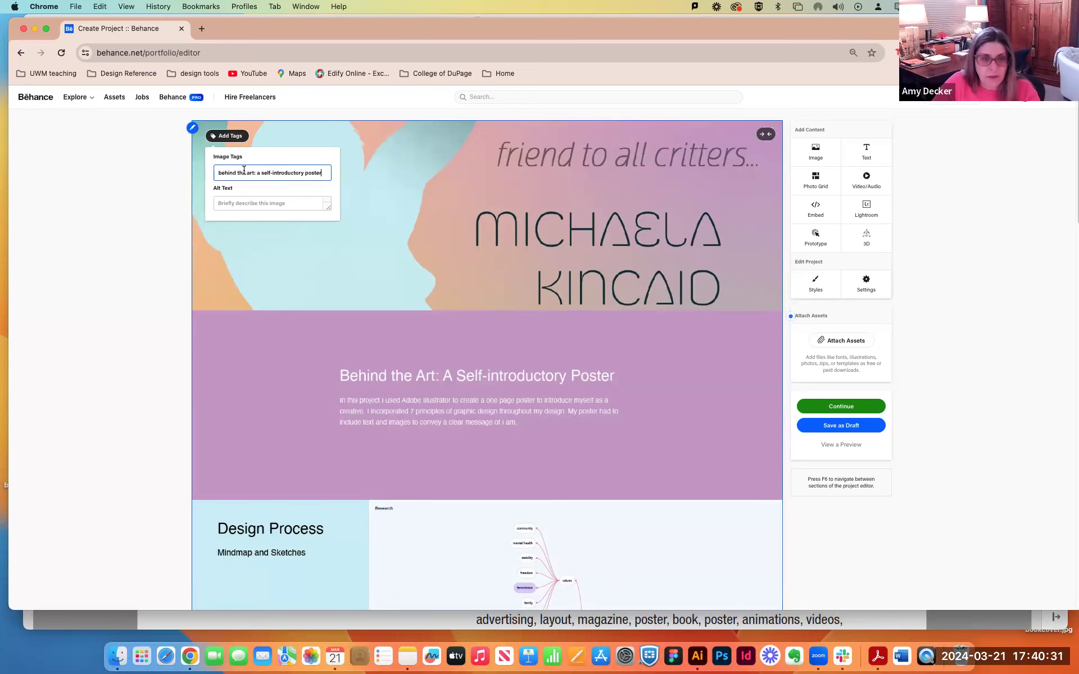
{"action": "left_click", "coordinate": [270, 270]}
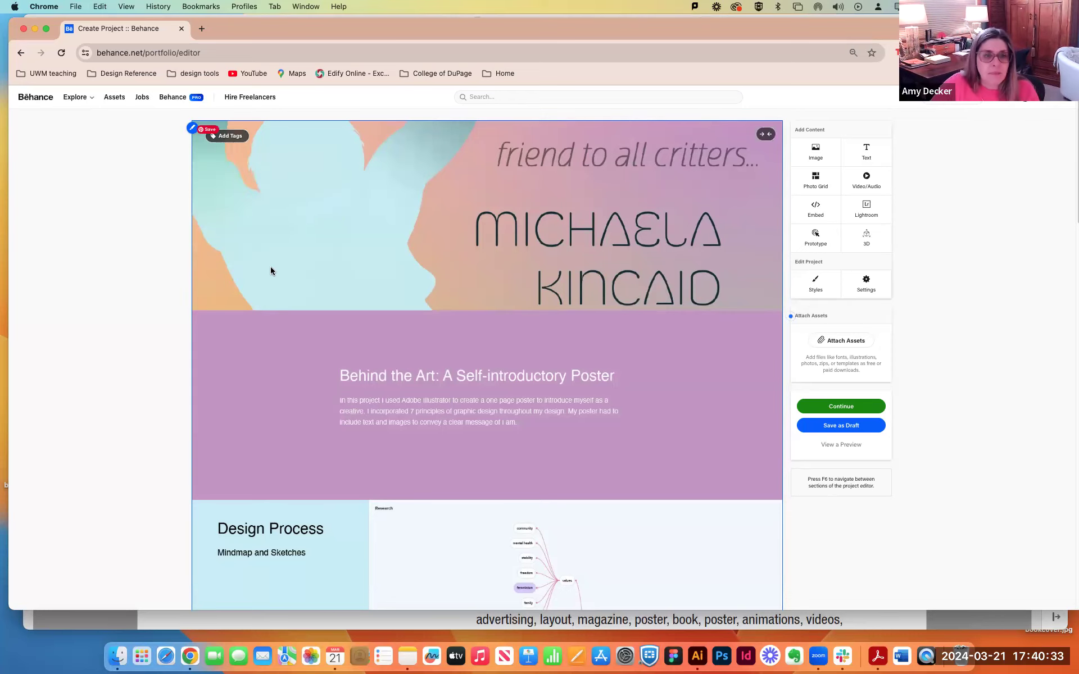
{"action": "scroll", "coordinate": [635, 355], "scroll_direction": "down", "scroll_amount": 1}
{"action": "scroll", "coordinate": [635, 358], "scroll_direction": "up", "scroll_amount": 1}
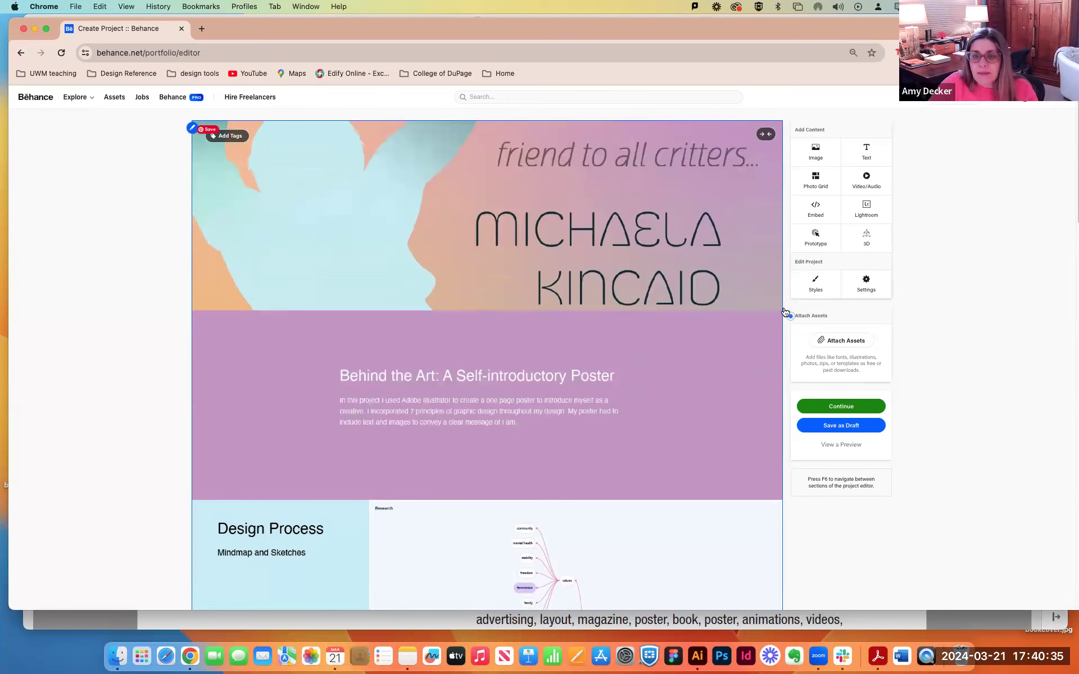
Open the project settings and set the project title to "behind the art: a self-introductory poster".
{"action": "left_click", "coordinate": [876, 290]}
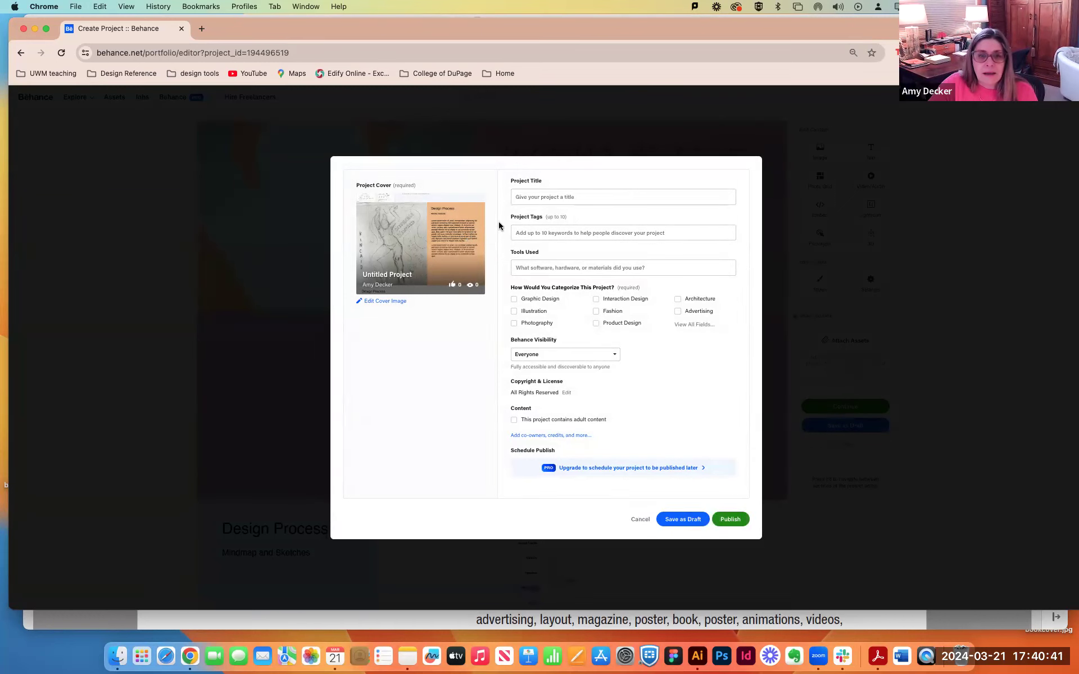
{"action": "left_click", "coordinate": [542, 196]}
{"action": "type", "text": "behind the art: a self-introductory poster"}
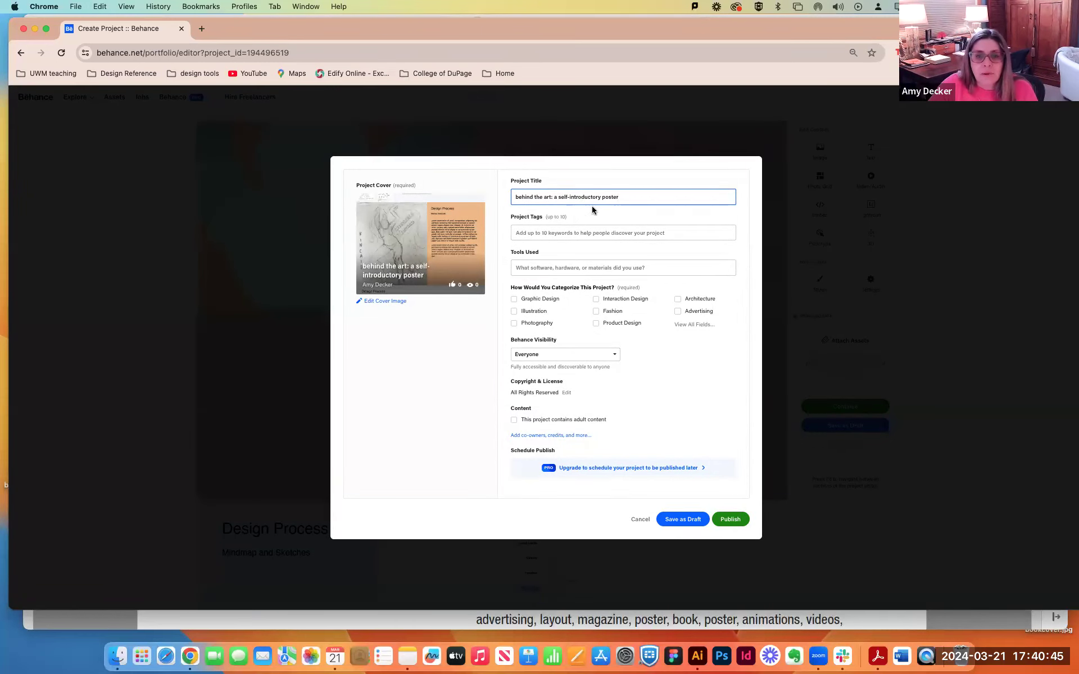
Switch to the Behance portfolio guidelines PDF and read the universal tags for the school, the semester portfolio and the course with faculty last name.
{"action": "left_click", "coordinate": [535, 235]}
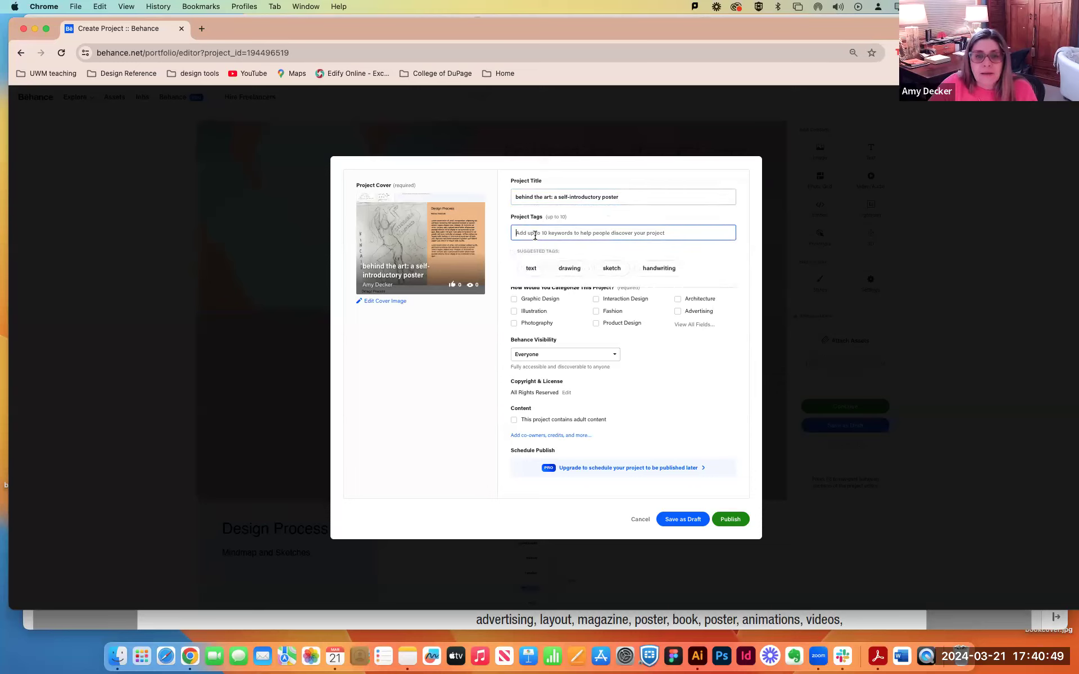
{"action": "left_click_drag", "start_coordinate": [385, 19], "coordinate": [398, 185]}
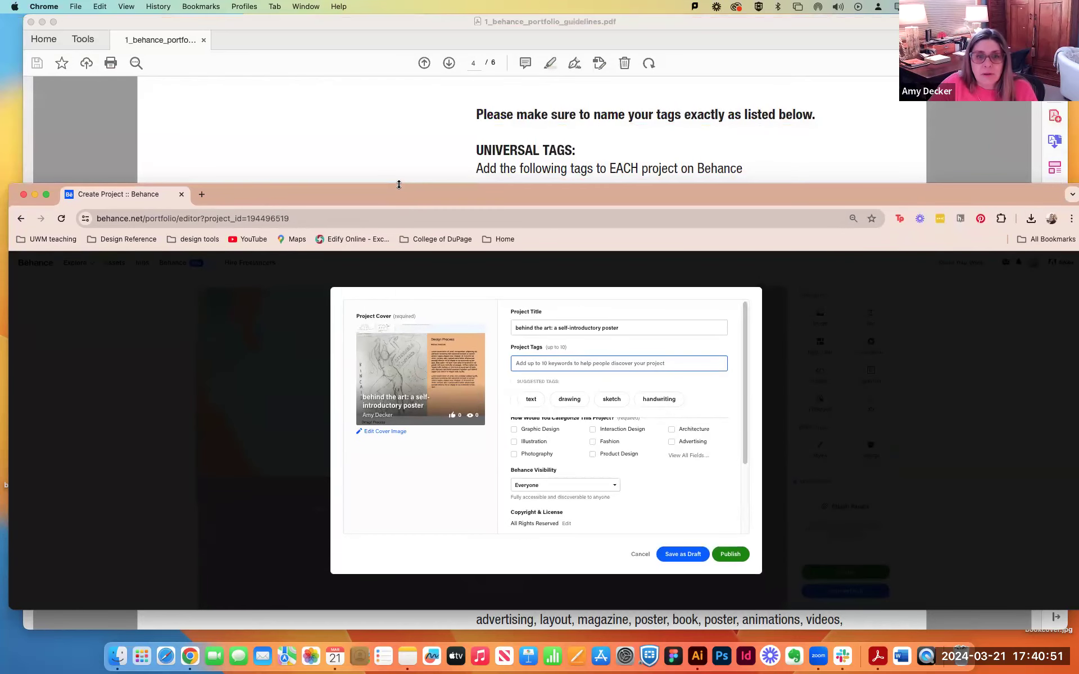
{"action": "left_click", "coordinate": [435, 115]}
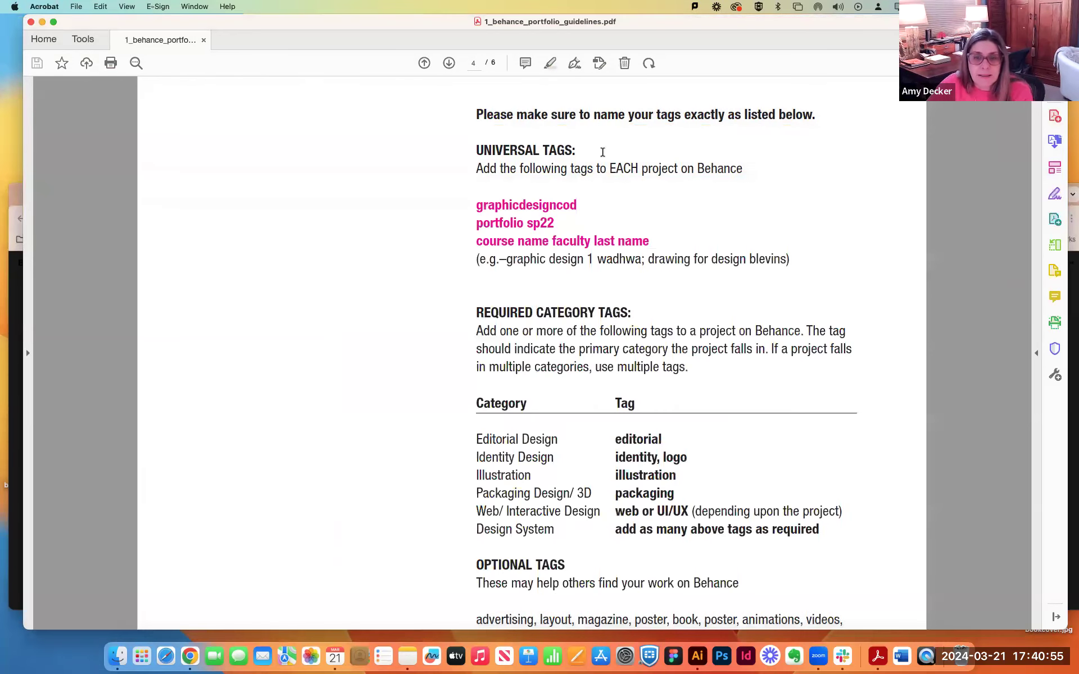
{"action": "left_click_drag", "start_coordinate": [476, 204], "coordinate": [697, 235]}
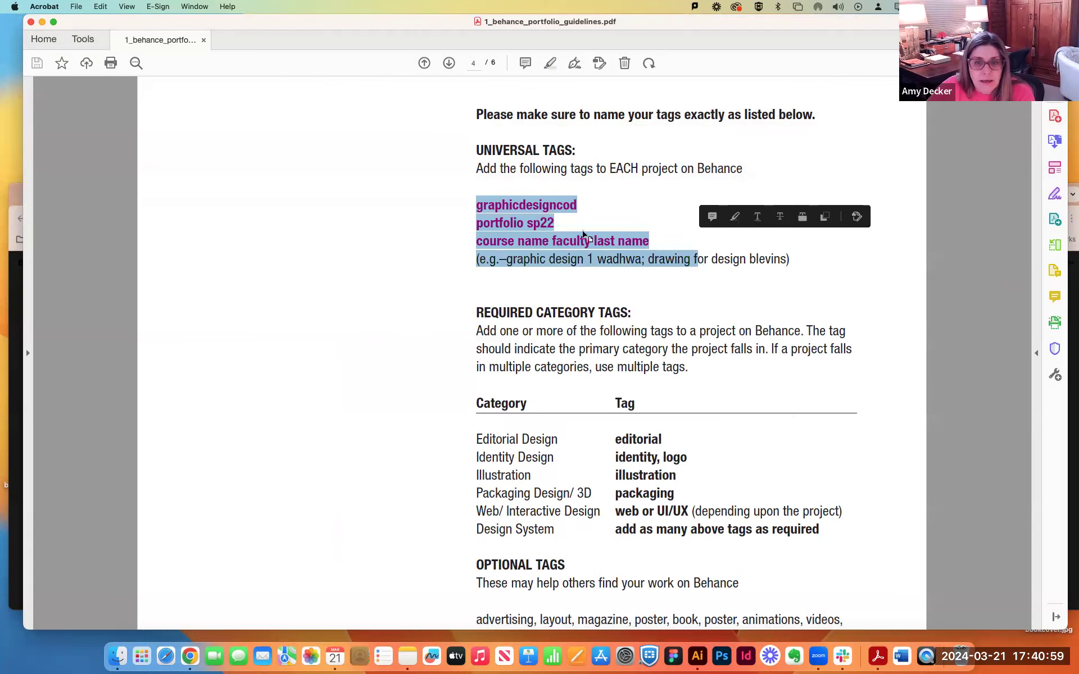
{"action": "left_click", "coordinate": [539, 207]}
{"action": "left_click_drag", "start_coordinate": [476, 205], "coordinate": [585, 207]}
{"action": "left_click_drag", "start_coordinate": [475, 224], "coordinate": [540, 224]}
{"action": "left_click", "coordinate": [546, 224]}
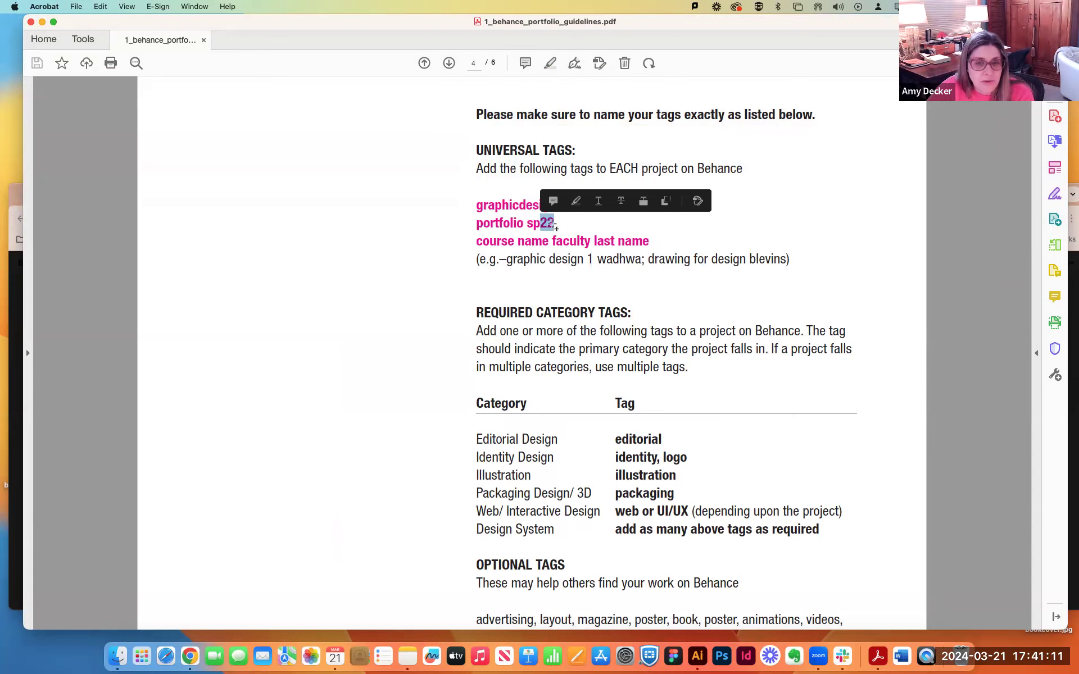
{"action": "left_click", "coordinate": [546, 223]}
{"action": "triple_click", "coordinate": [553, 224]}
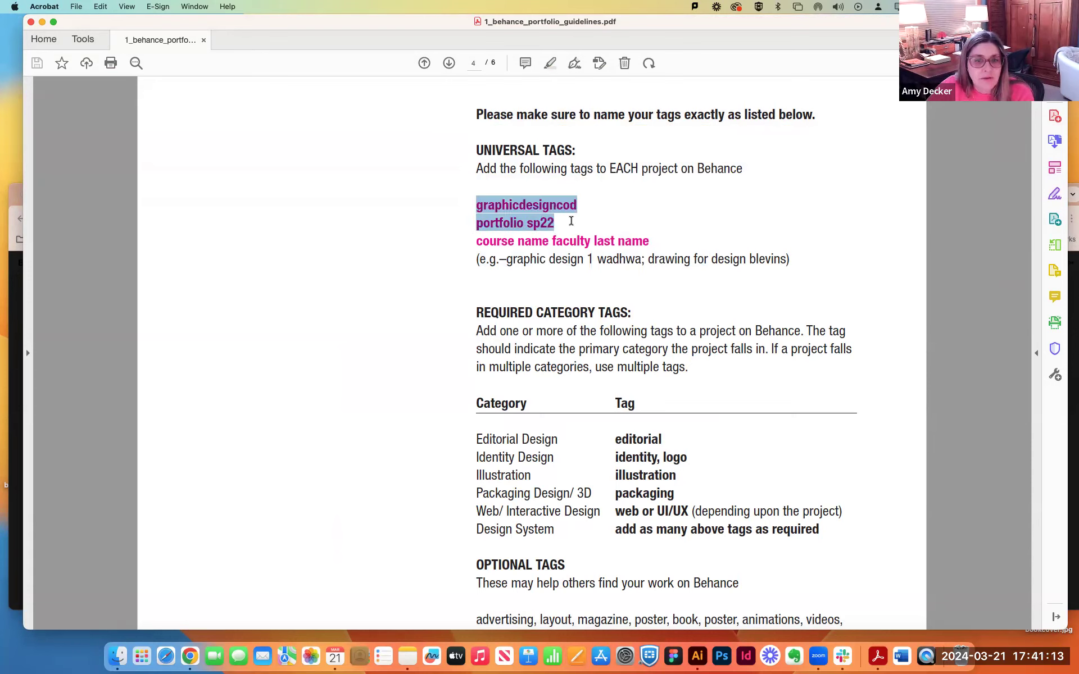
{"action": "left_click_drag", "start_coordinate": [472, 243], "coordinate": [661, 239]}
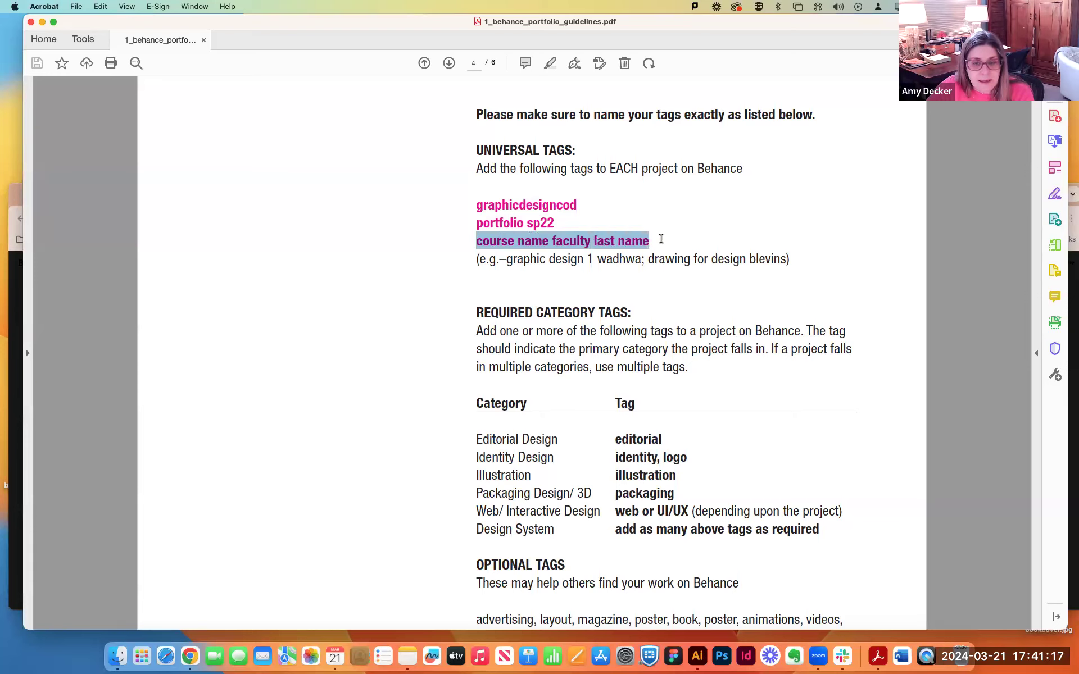
{"action": "left_click", "coordinate": [590, 243]}
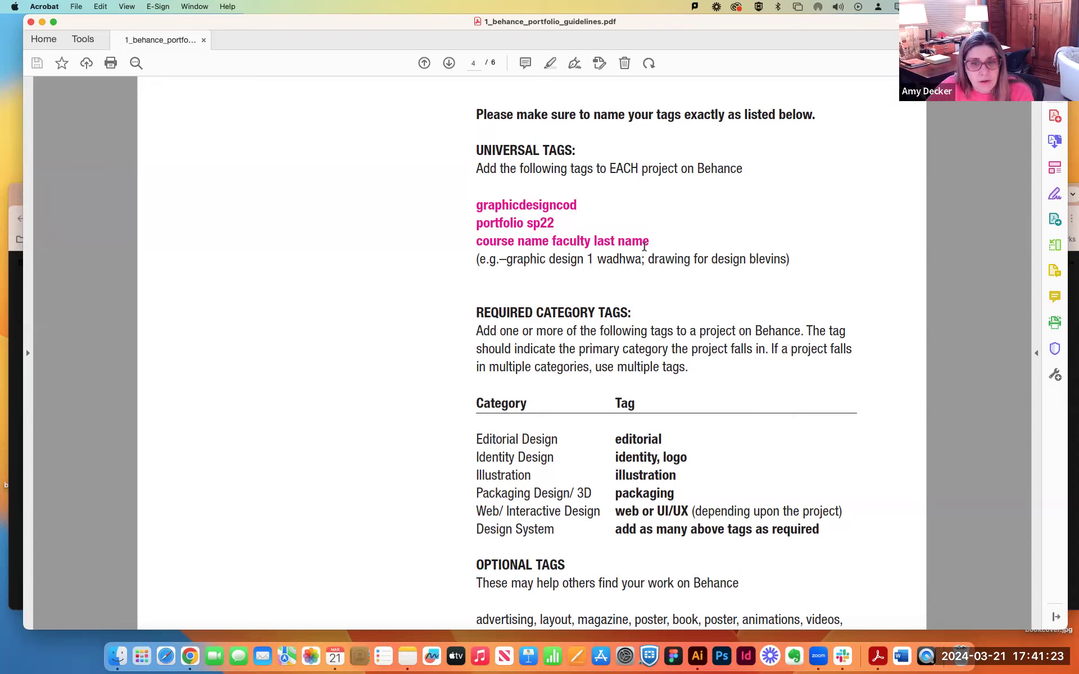
{"action": "mouse_move", "coordinate": [490, 260]}
{"action": "left_mouse_down"}
{"action": "mouse_move", "coordinate": [641, 261]}
{"action": "mouse_move", "coordinate": [624, 263]}
{"action": "left_mouse_up"}
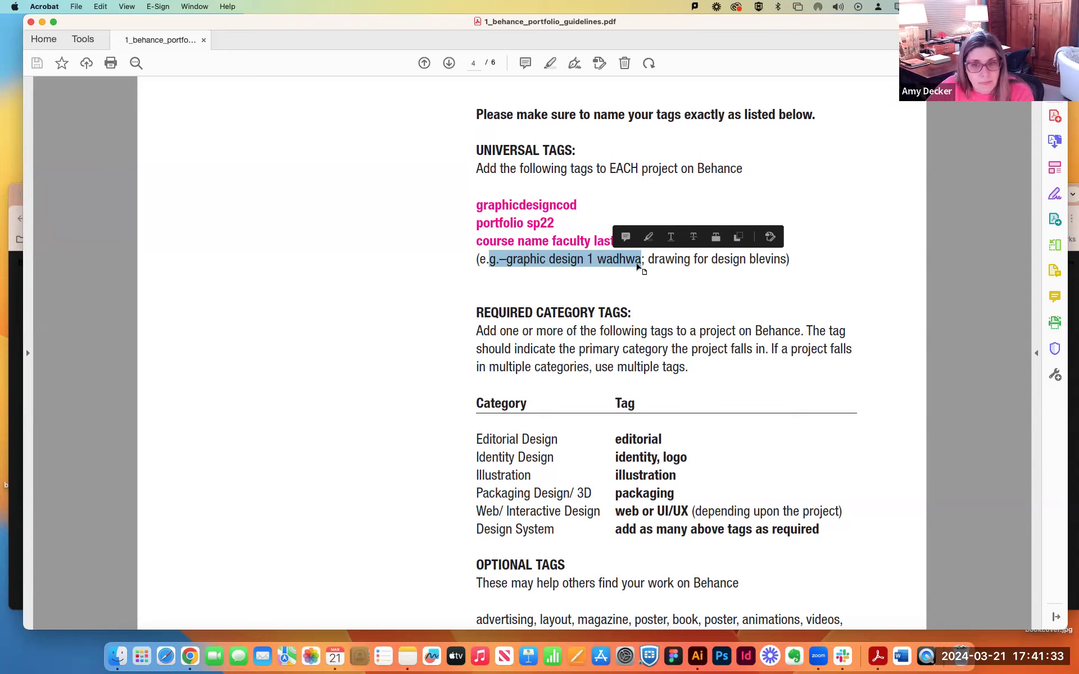
{"action": "left_click", "coordinate": [624, 268]}
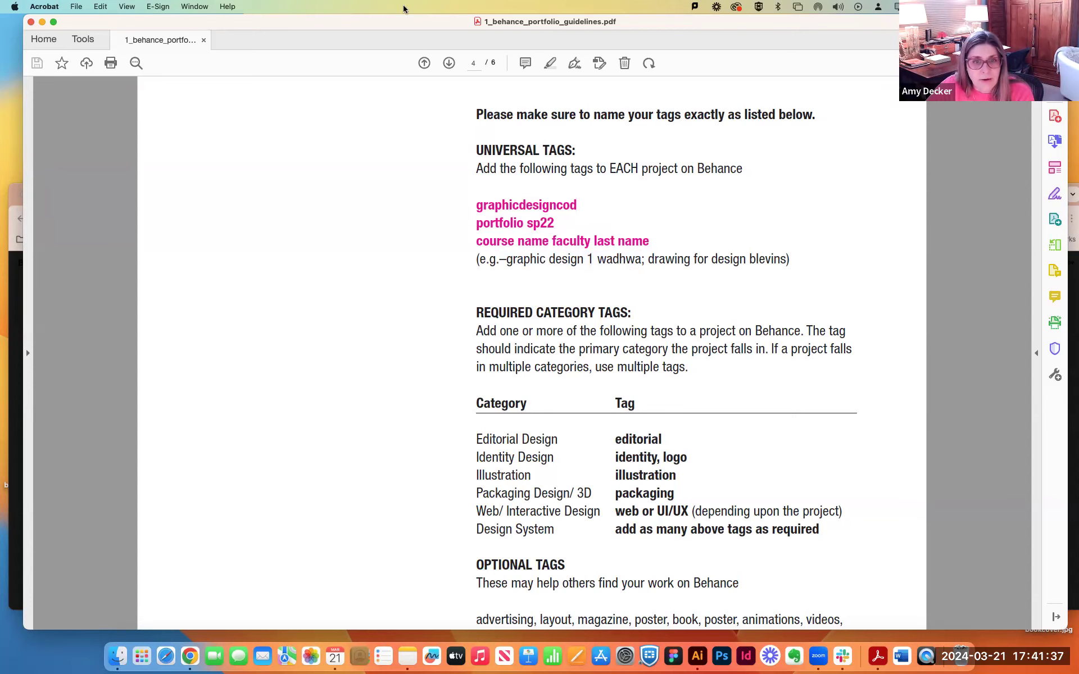
Arrange the Behance window above the guidelines PDF so both are visible, and enlarge the project settings.
{"action": "left_click_drag", "start_coordinate": [409, 26], "coordinate": [418, 275]}
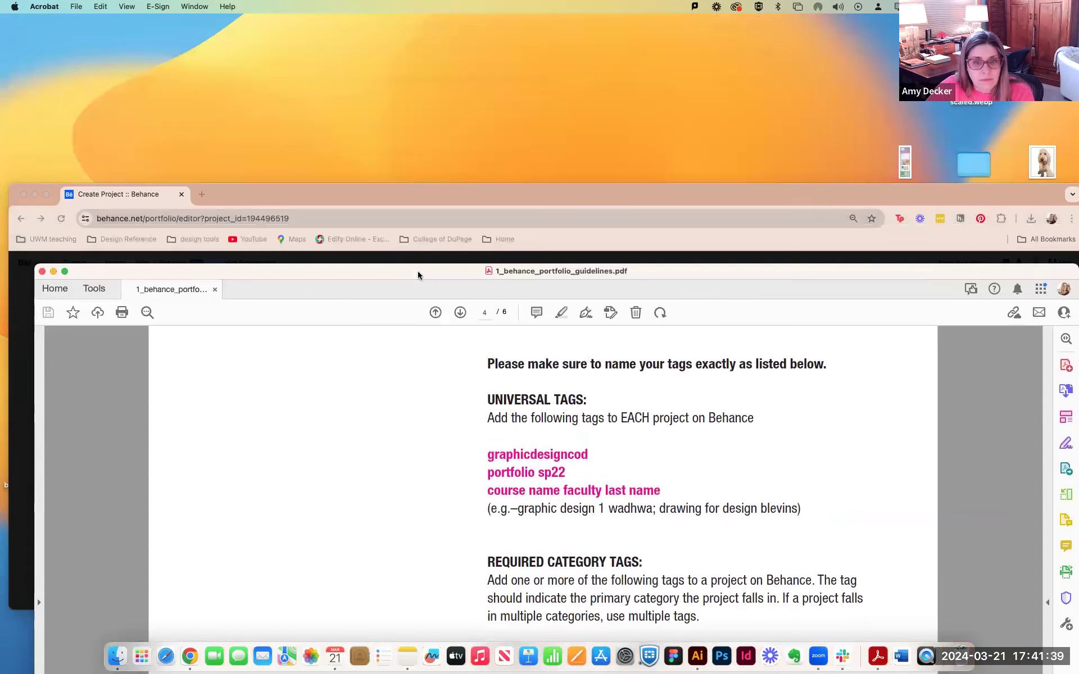
{"action": "left_click", "coordinate": [508, 194]}
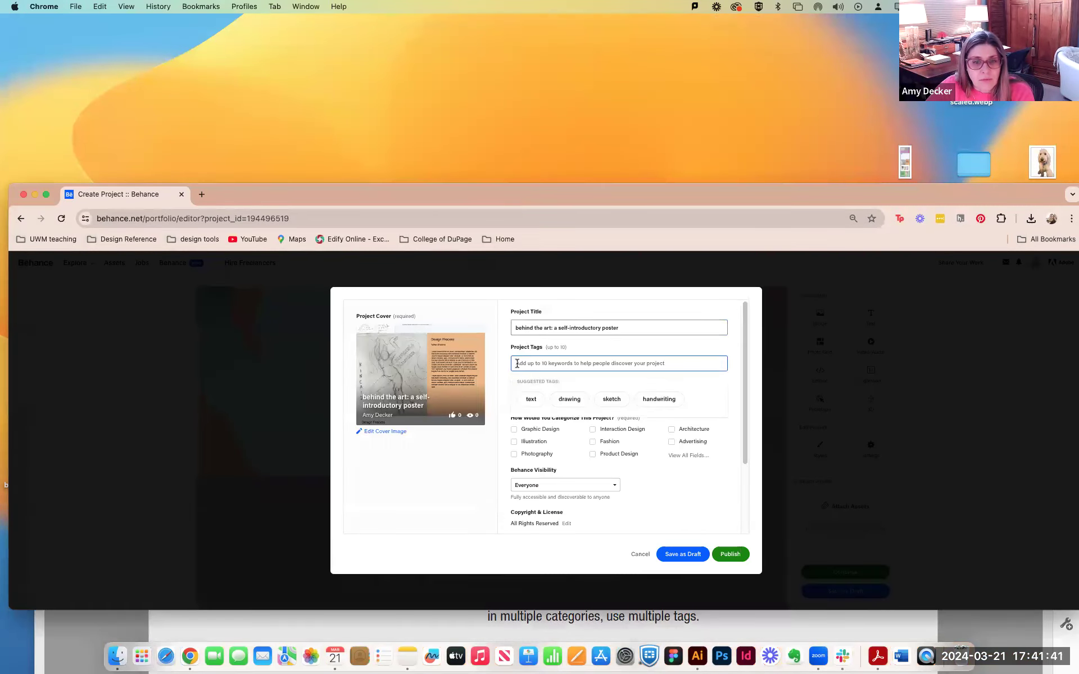
{"action": "key", "text": "super+equal"}
{"action": "key", "text": "super+equal"}
{"action": "key", "text": "super+equal"}
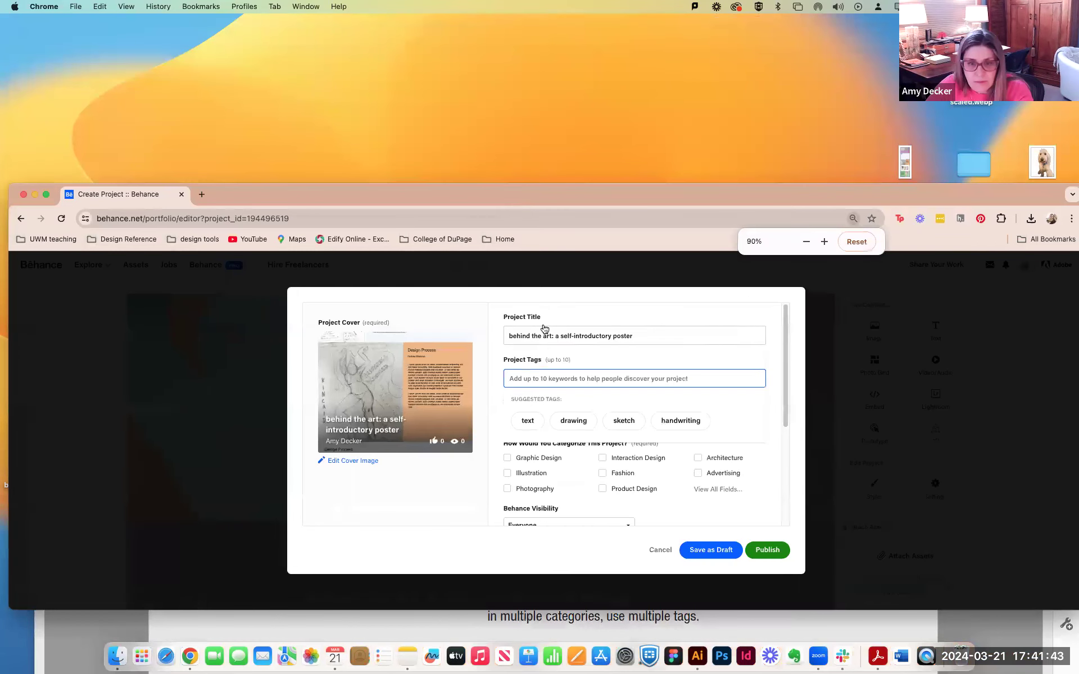
{"action": "left_click_drag", "start_coordinate": [557, 191], "coordinate": [553, 41]}
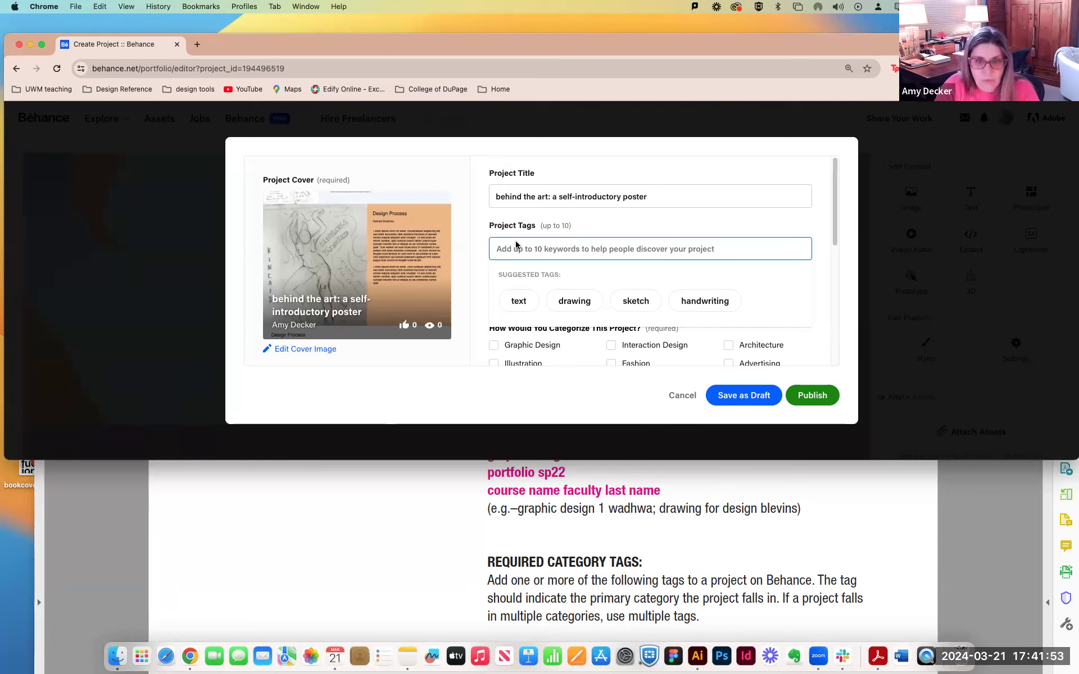
Add the universal tag graphicdesigncod to the project tags.
{"action": "scroll", "coordinate": [514, 247], "scroll_direction": "down", "scroll_amount": 1}
{"action": "type", "text": "g"}
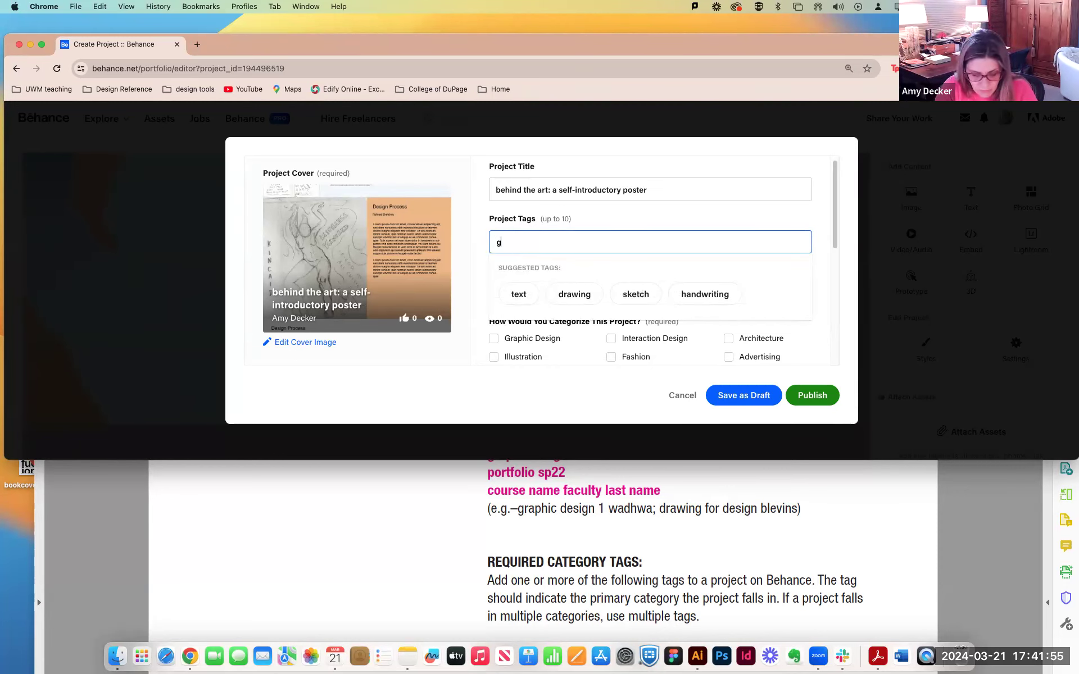
{"action": "type", "text": "raphicde"}
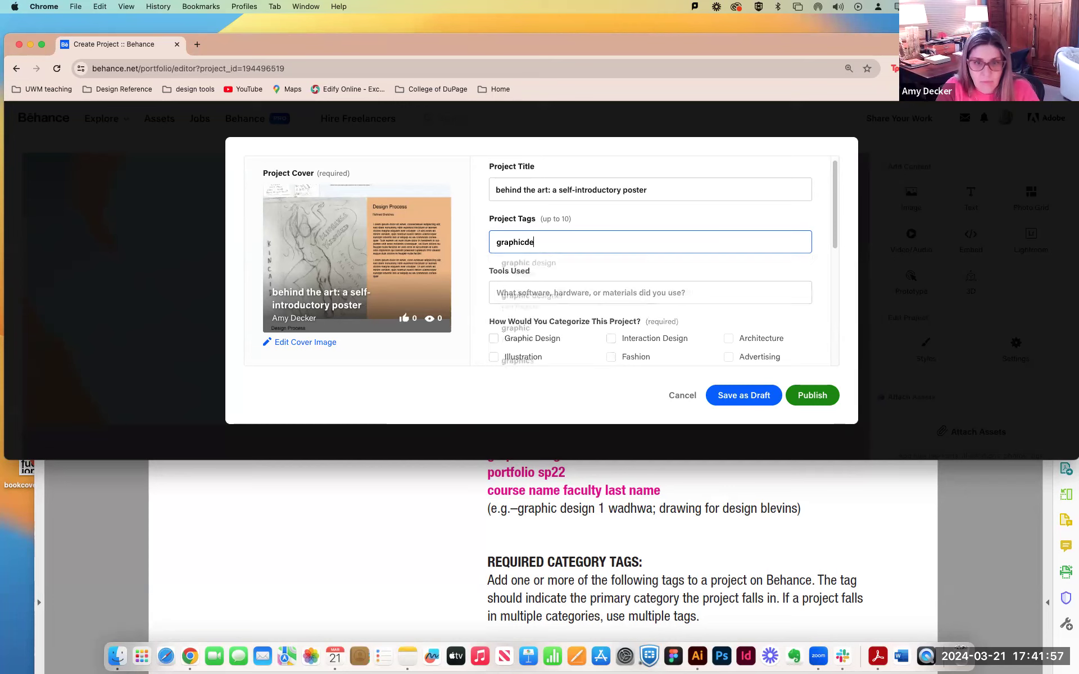
{"action": "type", "text": "signco"}
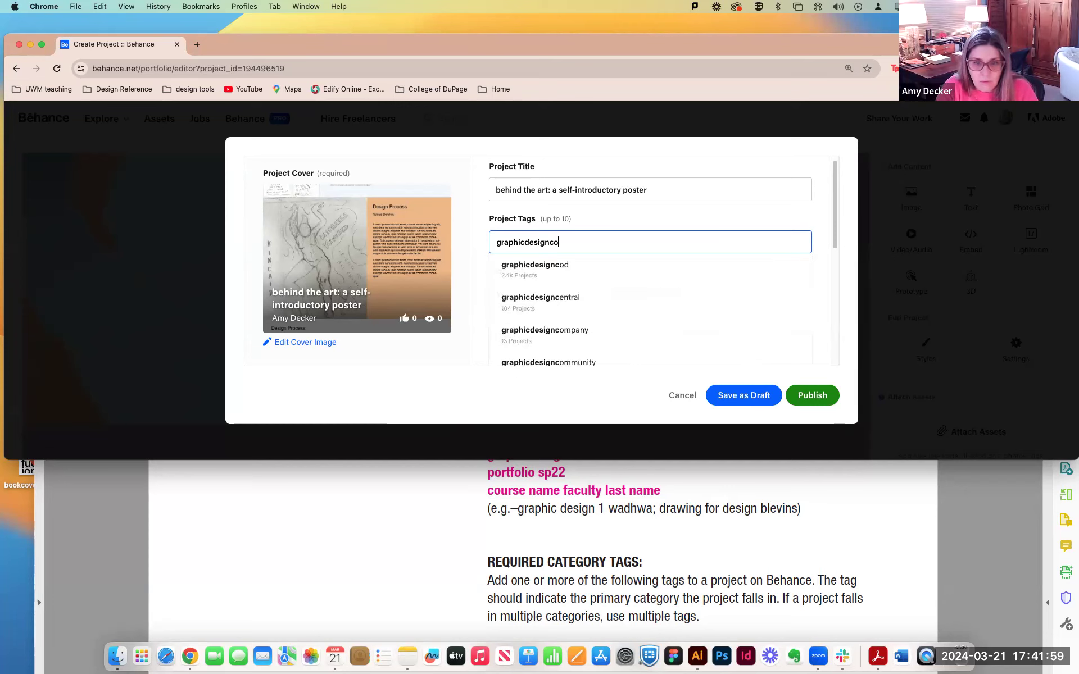
{"action": "type", "text": "d"}
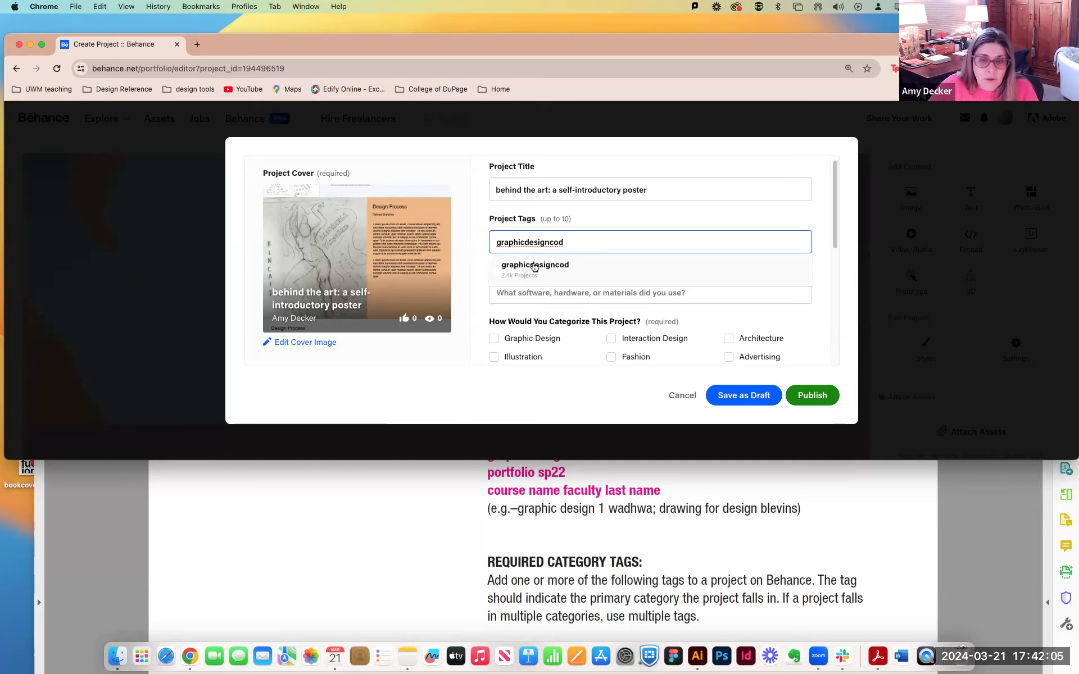
{"action": "left_click", "coordinate": [534, 267]}
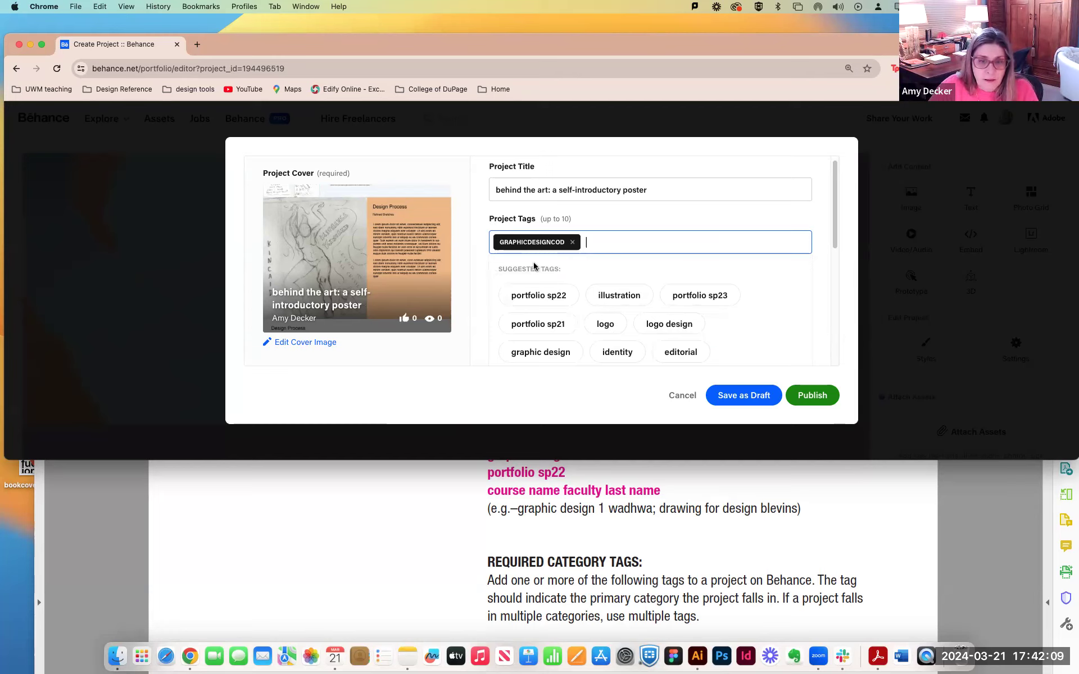
Add the semester tag portfolio sp24 to the project tags.
{"action": "type", "text": "po"}
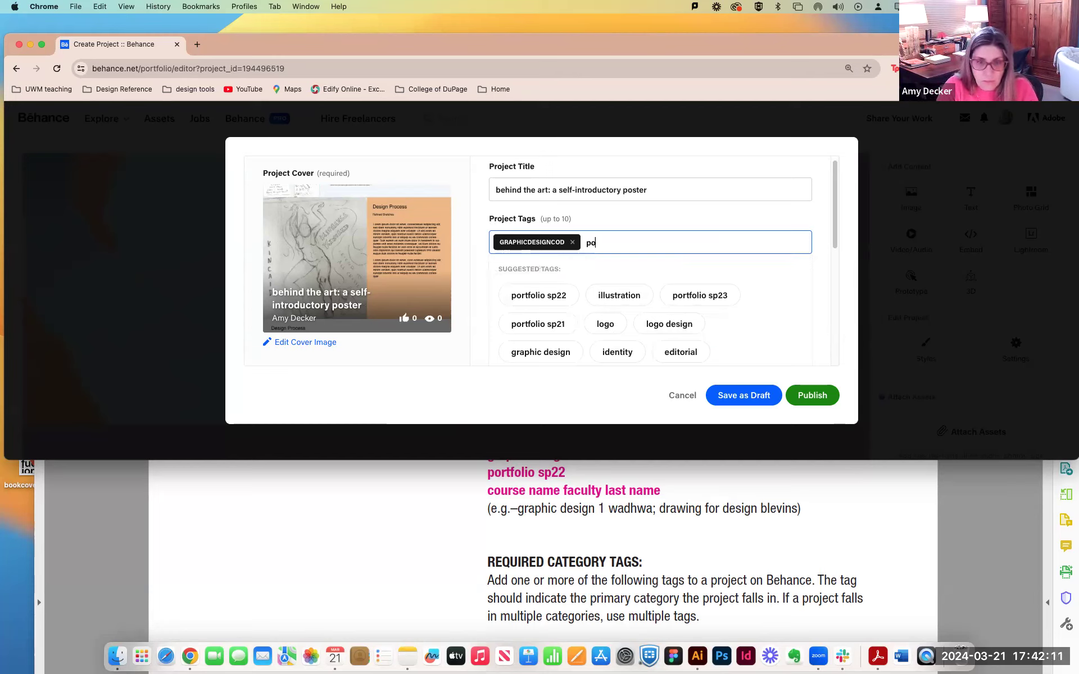
{"action": "type", "text": "rtfolio"}
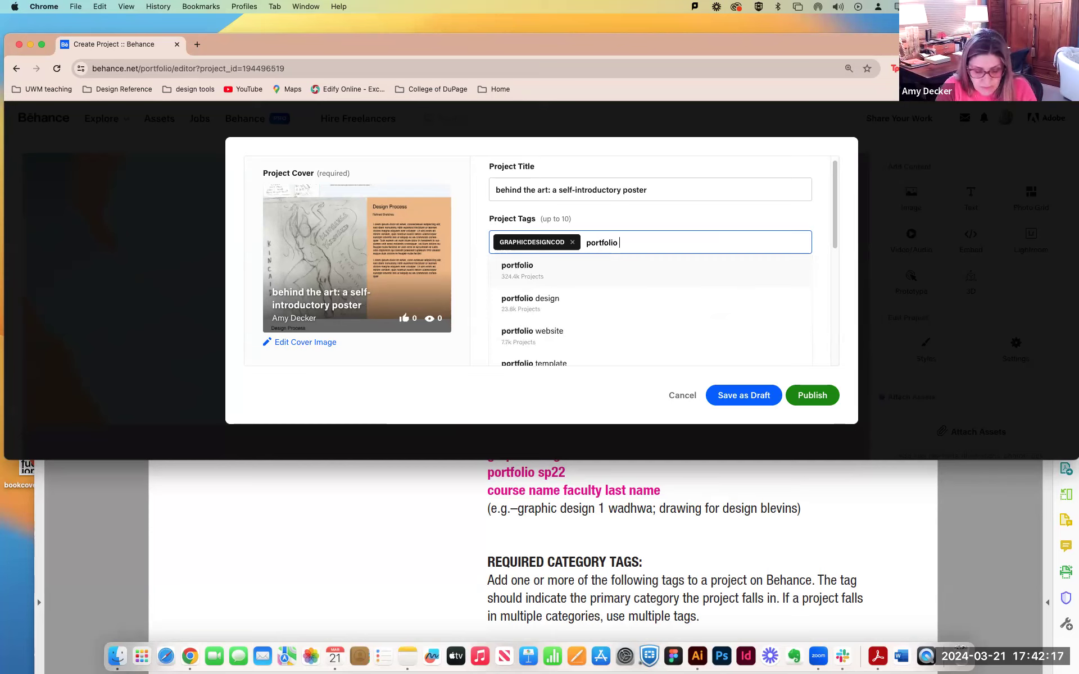
{"action": "type", "text": " sp24"}
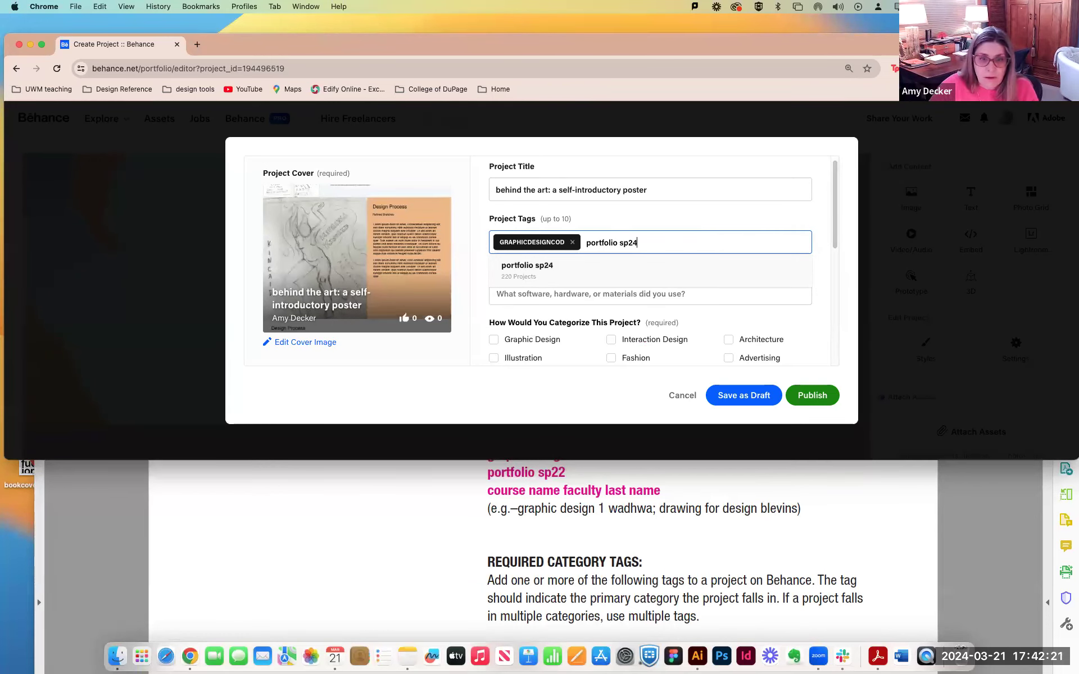
{"action": "left_click", "coordinate": [523, 274]}
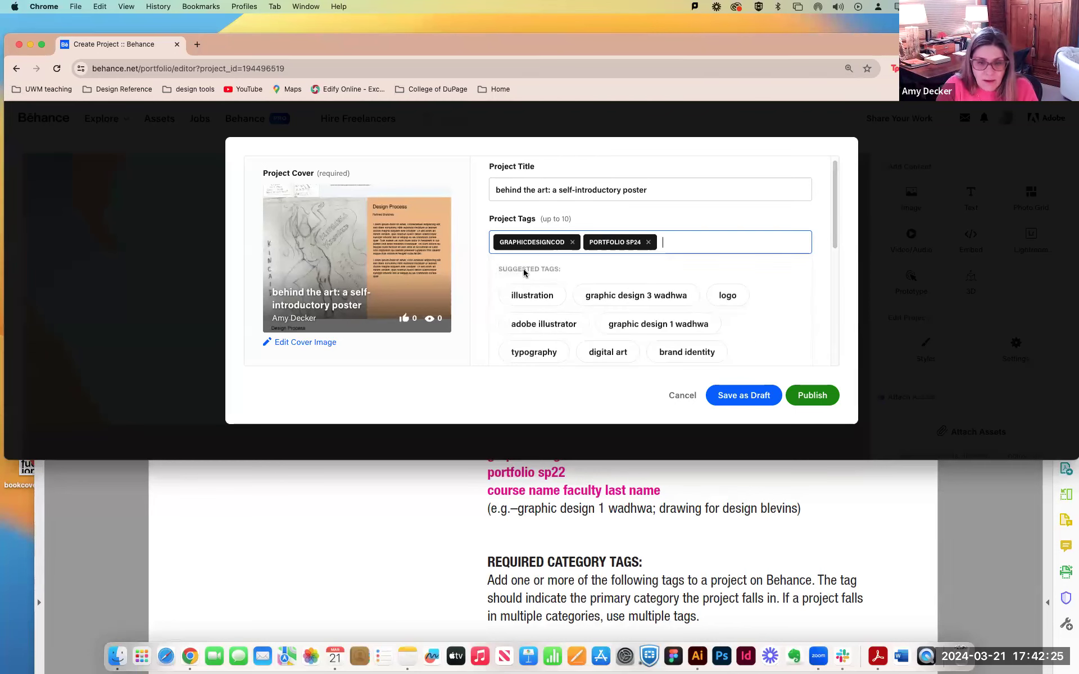
Add the course tag made of "graphic design 1" and the instructor's last name, and save the project as a draft.
{"action": "type", "text": "graphic design 1 decker"}
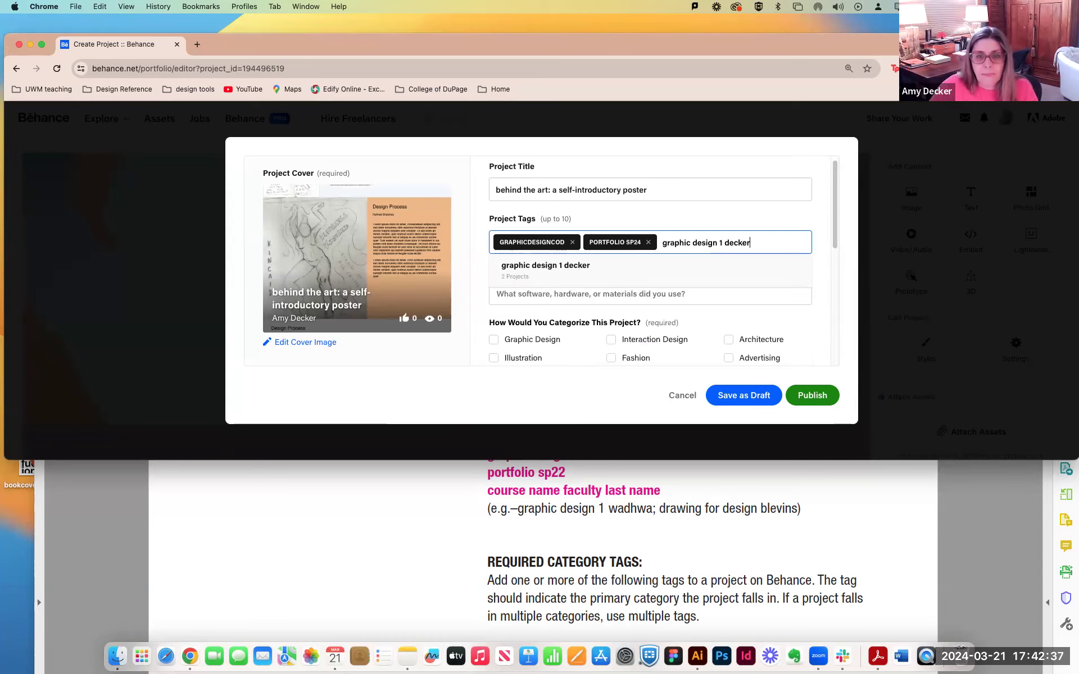
{"action": "left_click", "coordinate": [583, 276]}
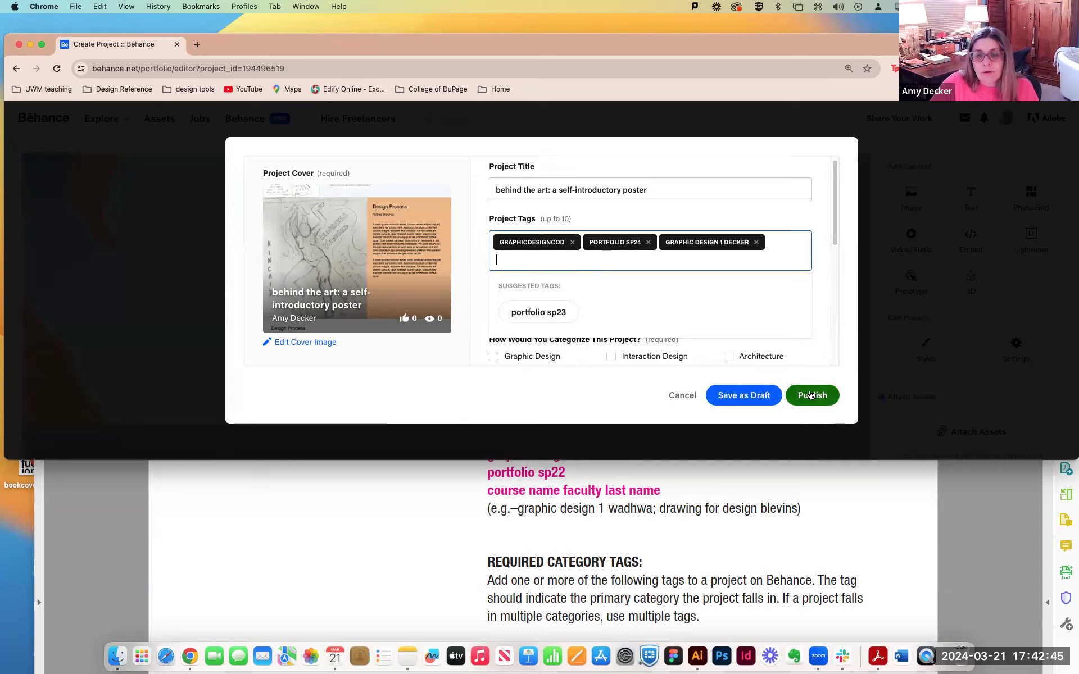
{"action": "left_click", "coordinate": [742, 396]}
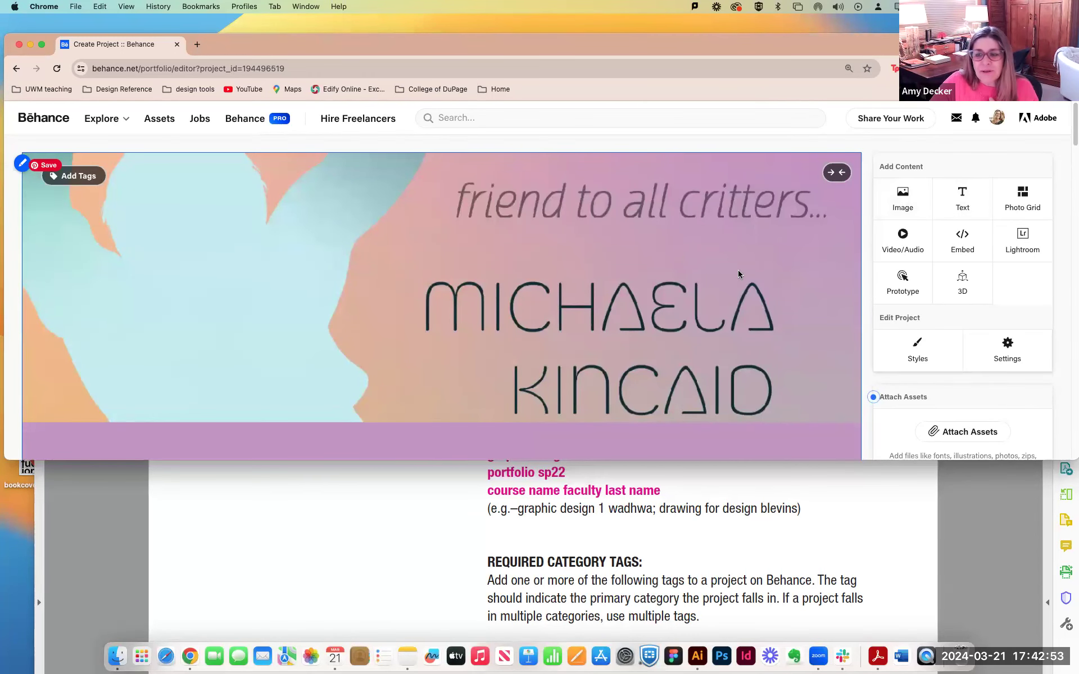
Enlarge the Behance window and review the project image down to the Design Process mindmap and sketches.
{"action": "scroll", "coordinate": [737, 270], "scroll_direction": "down", "scroll_amount": 1}
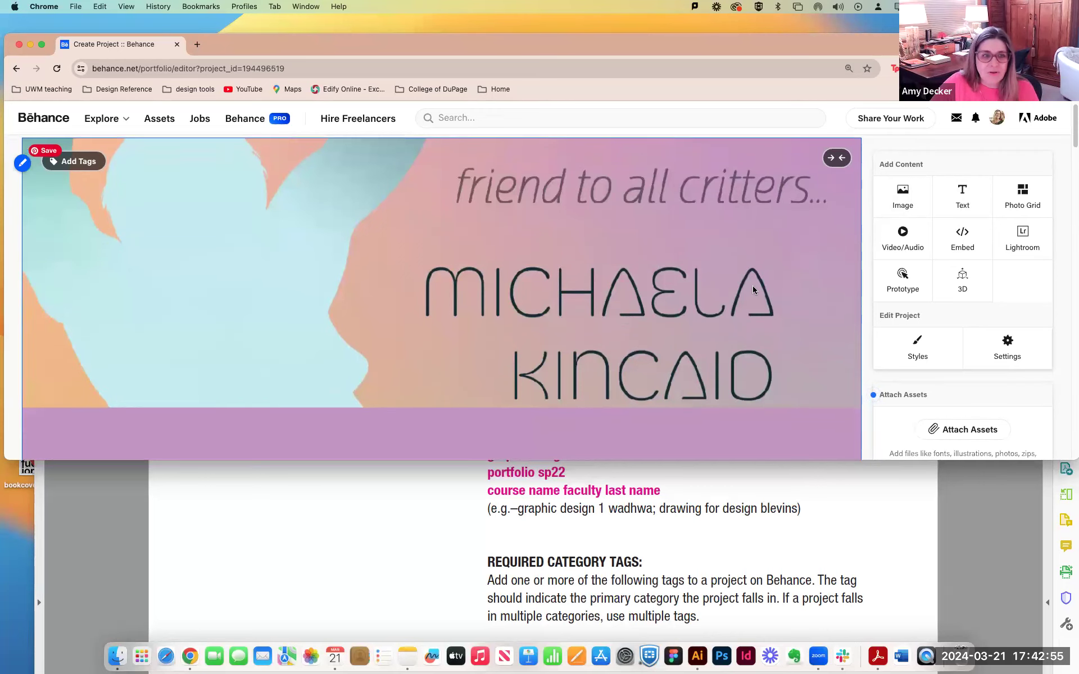
{"action": "left_click_drag", "start_coordinate": [1061, 459], "coordinate": [1042, 639]}
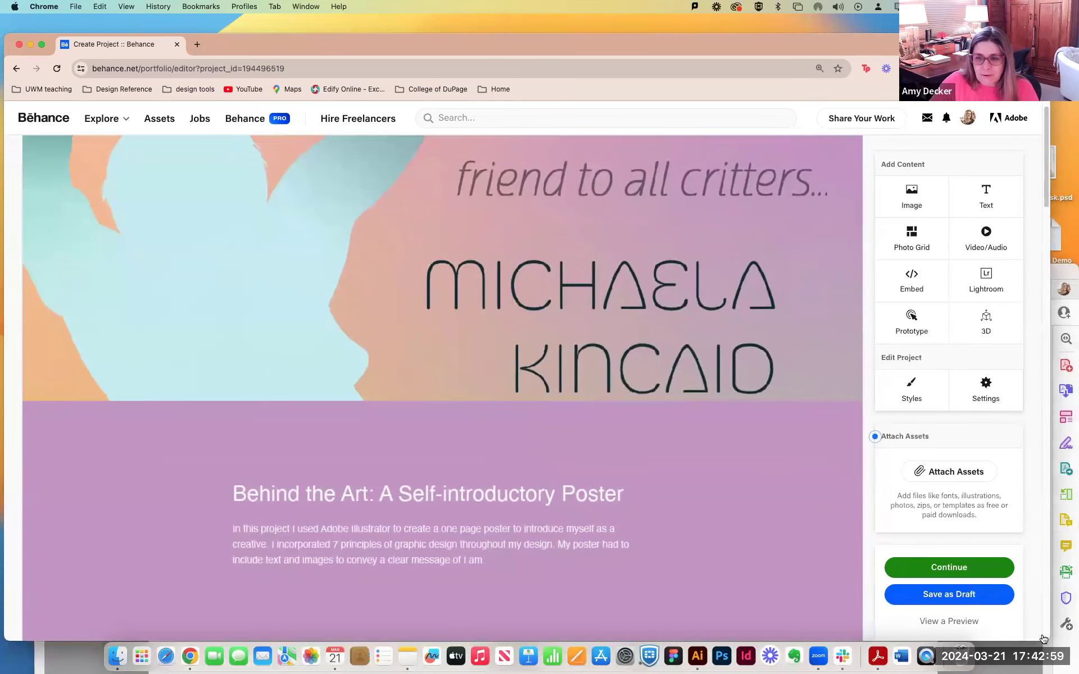
{"action": "scroll", "coordinate": [676, 493], "scroll_direction": "down", "scroll_amount": 10}
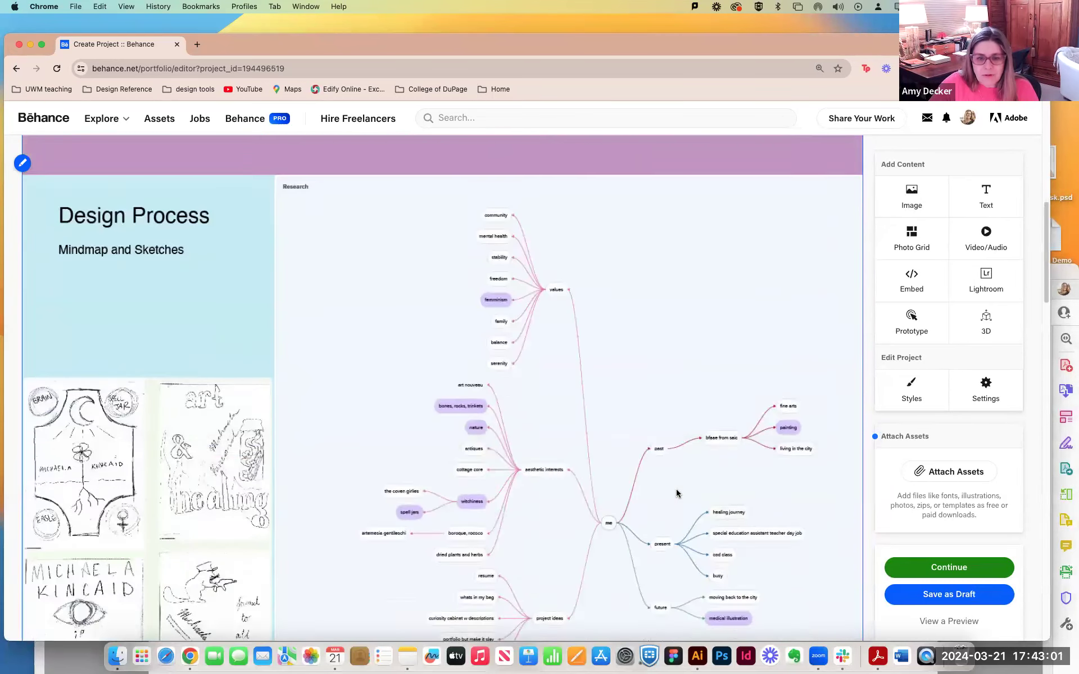
Open the project settings and add Adobe Illustrator to the tools used.
{"action": "scroll", "coordinate": [676, 493], "scroll_direction": "down", "scroll_amount": 20}
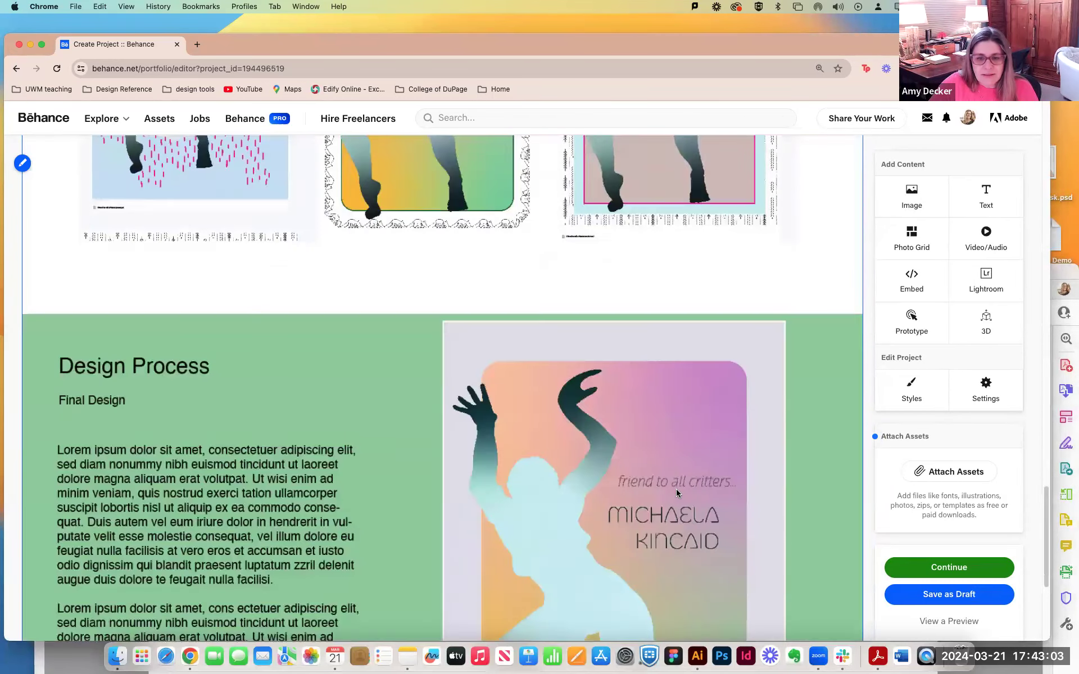
{"action": "scroll", "coordinate": [676, 492], "scroll_direction": "down", "scroll_amount": 5}
{"action": "scroll", "coordinate": [677, 493], "scroll_direction": "up", "scroll_amount": 15}
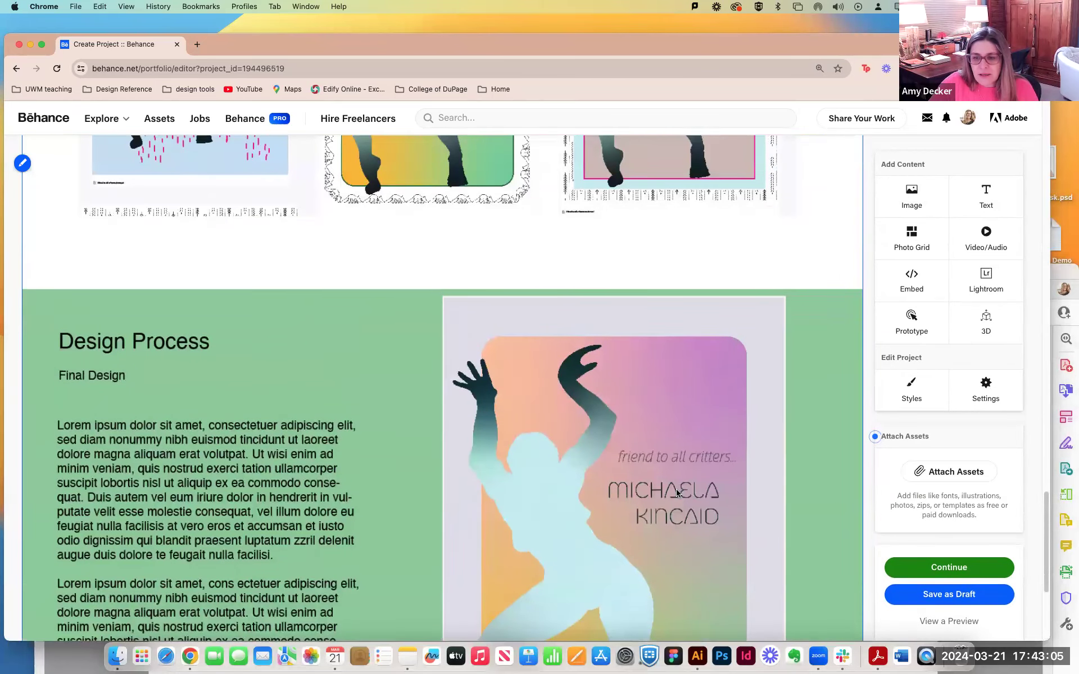
{"action": "scroll", "coordinate": [676, 493], "scroll_direction": "up", "scroll_amount": 12}
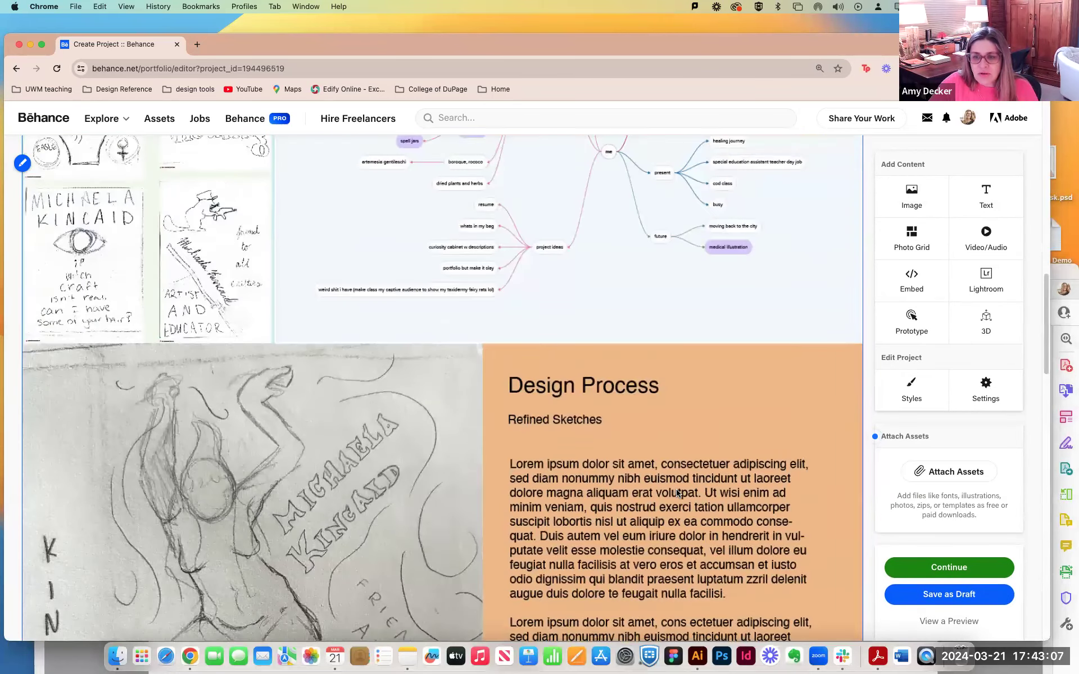
{"action": "left_click", "coordinate": [982, 384]}
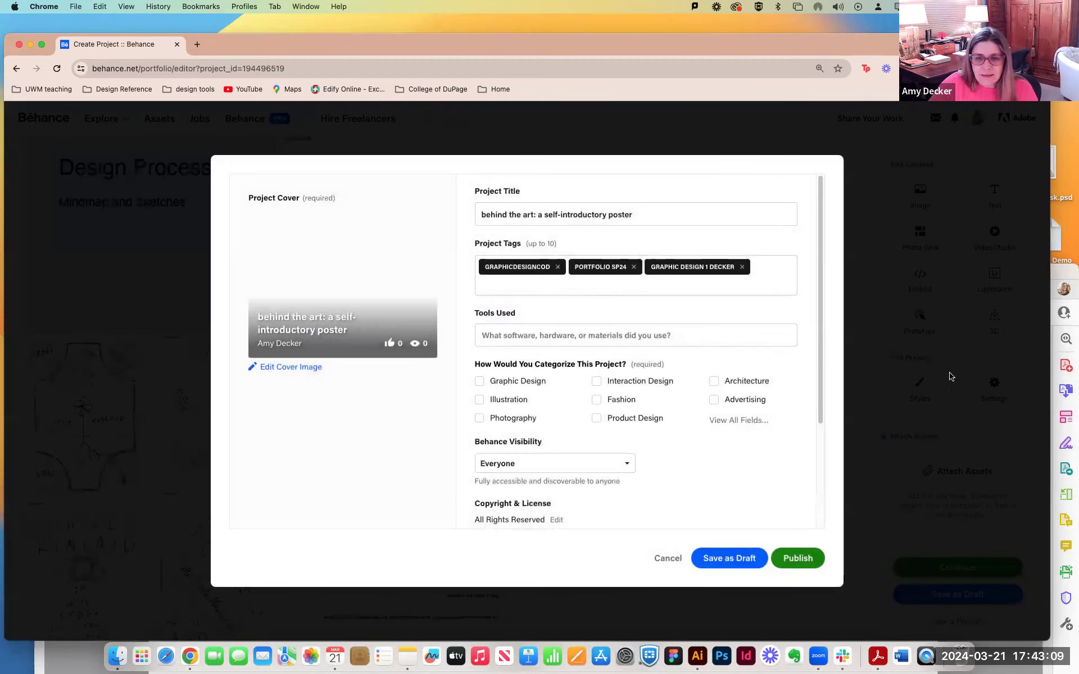
{"action": "left_click", "coordinate": [504, 338]}
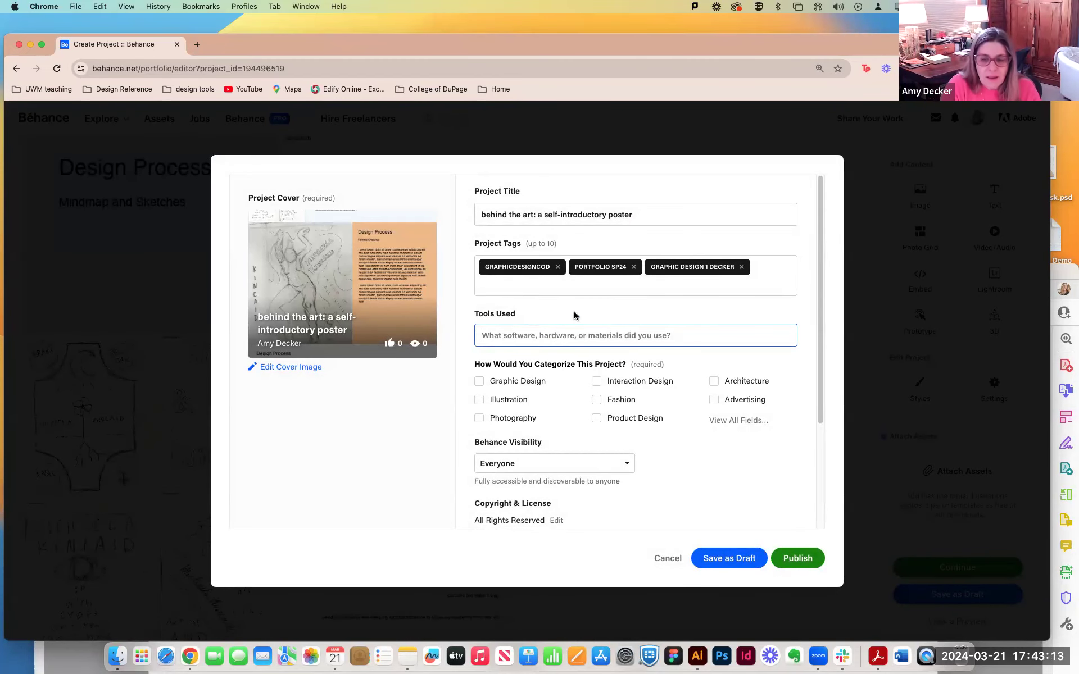
{"action": "type", "text": "A"}
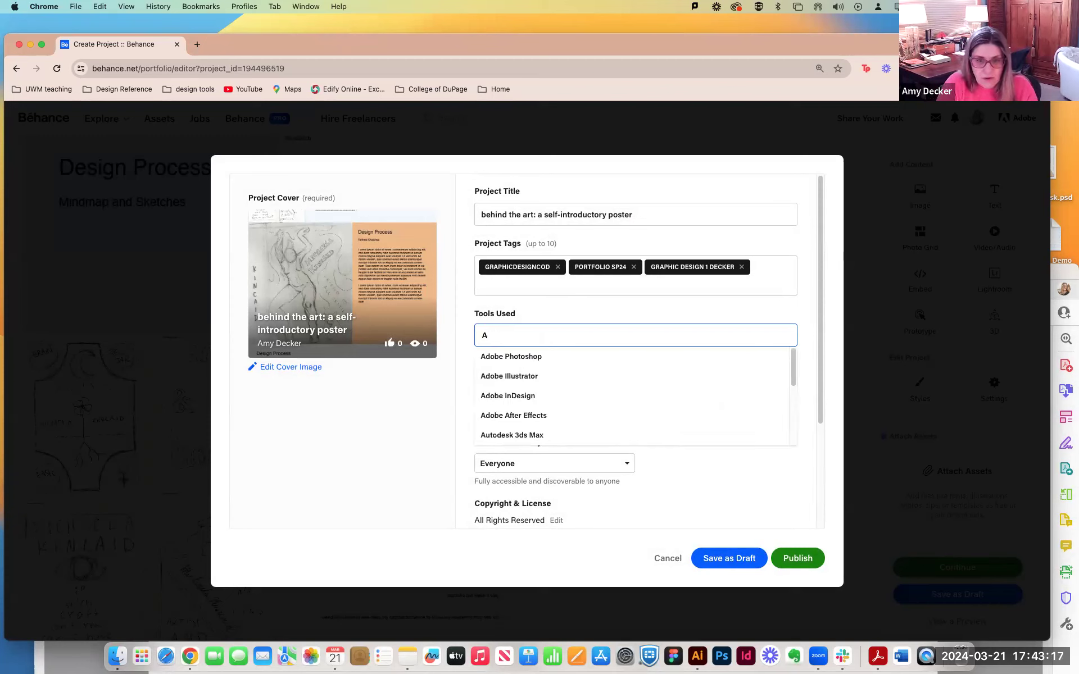
{"action": "left_click", "coordinate": [528, 377]}
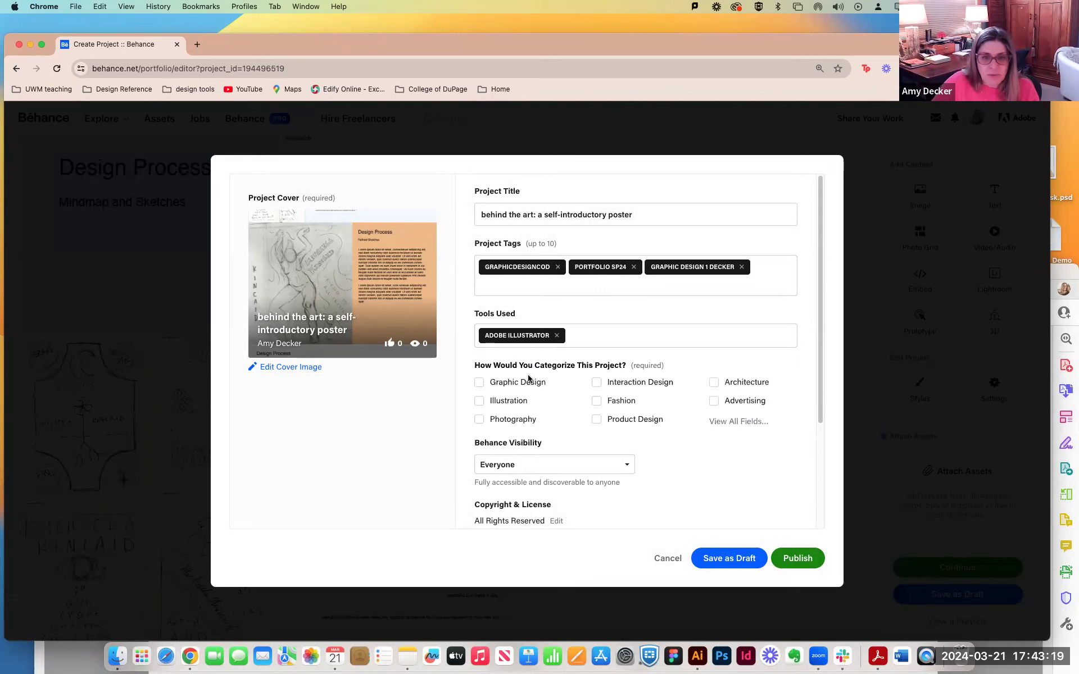
Categorize the project as Graphic Design and Illustration.
{"action": "left_click", "coordinate": [485, 388]}
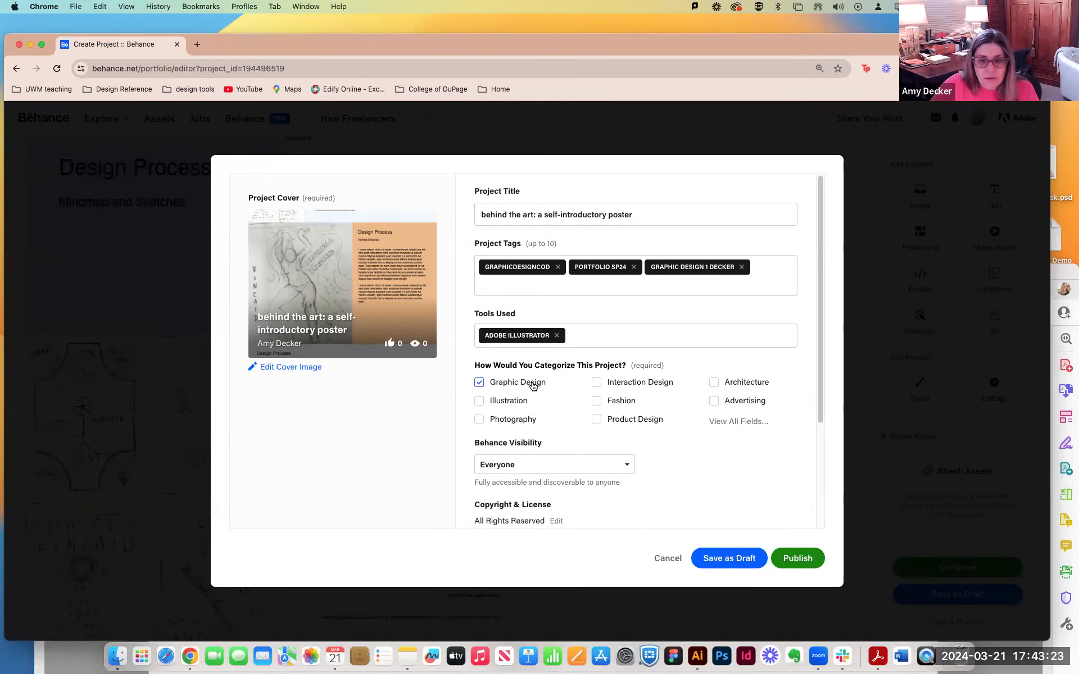
{"action": "left_click", "coordinate": [482, 402]}
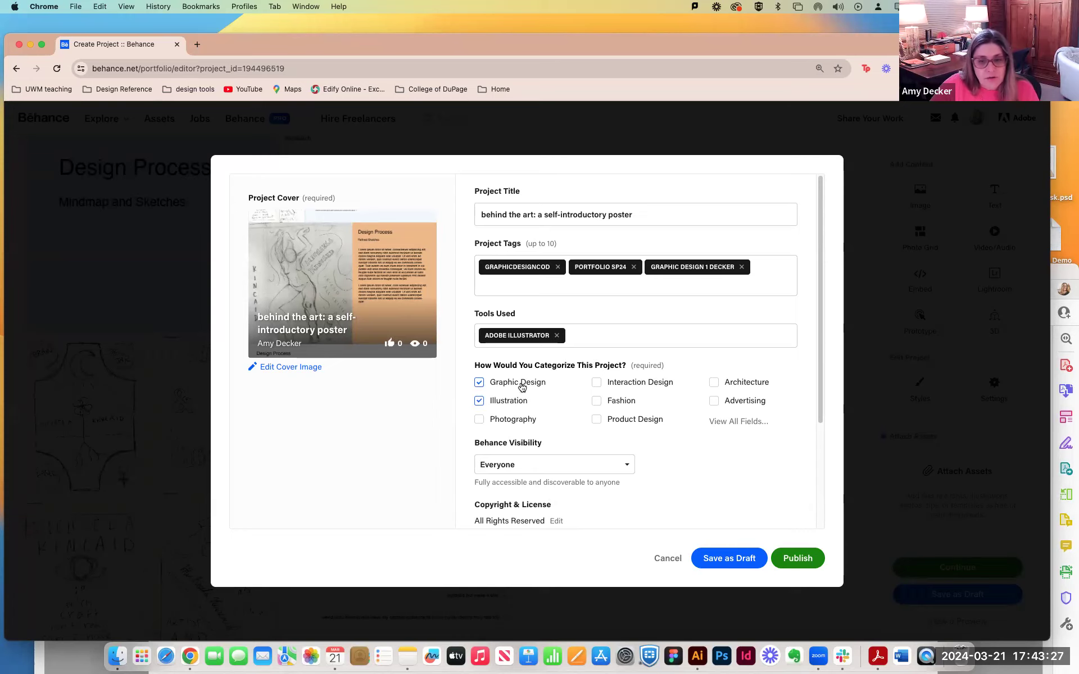
{"action": "scroll", "coordinate": [575, 407], "scroll_direction": "down", "scroll_amount": 2}
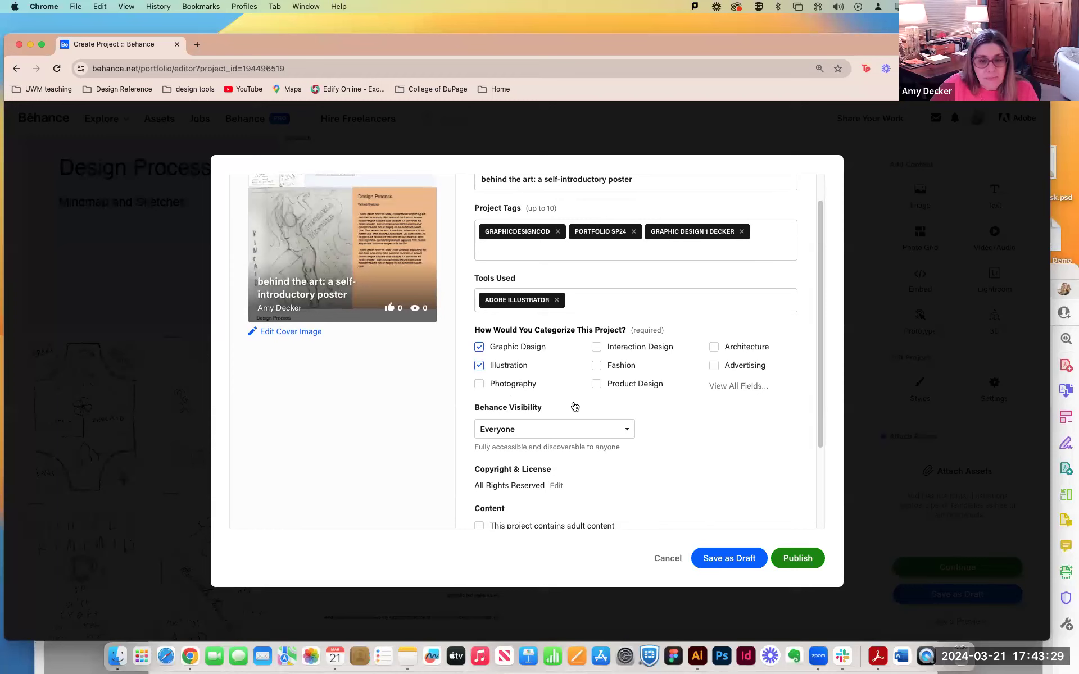
{"action": "left_click", "coordinate": [504, 423]}
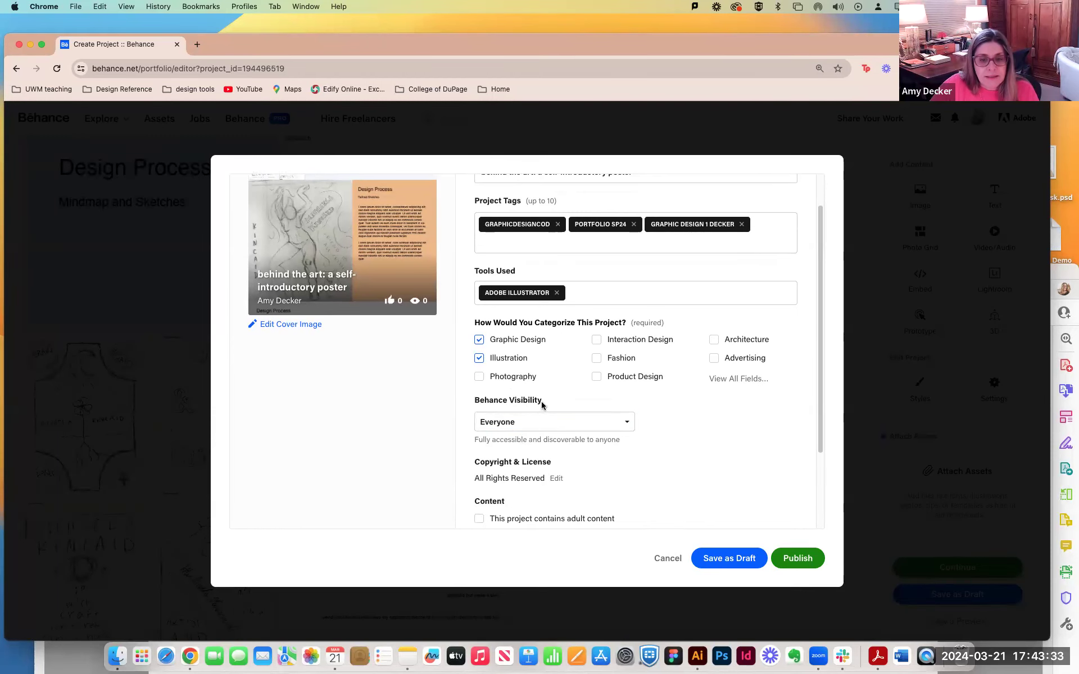
Open the additional project details for the description, co-owners and credits.
{"action": "scroll", "coordinate": [542, 406], "scroll_direction": "down", "scroll_amount": 5}
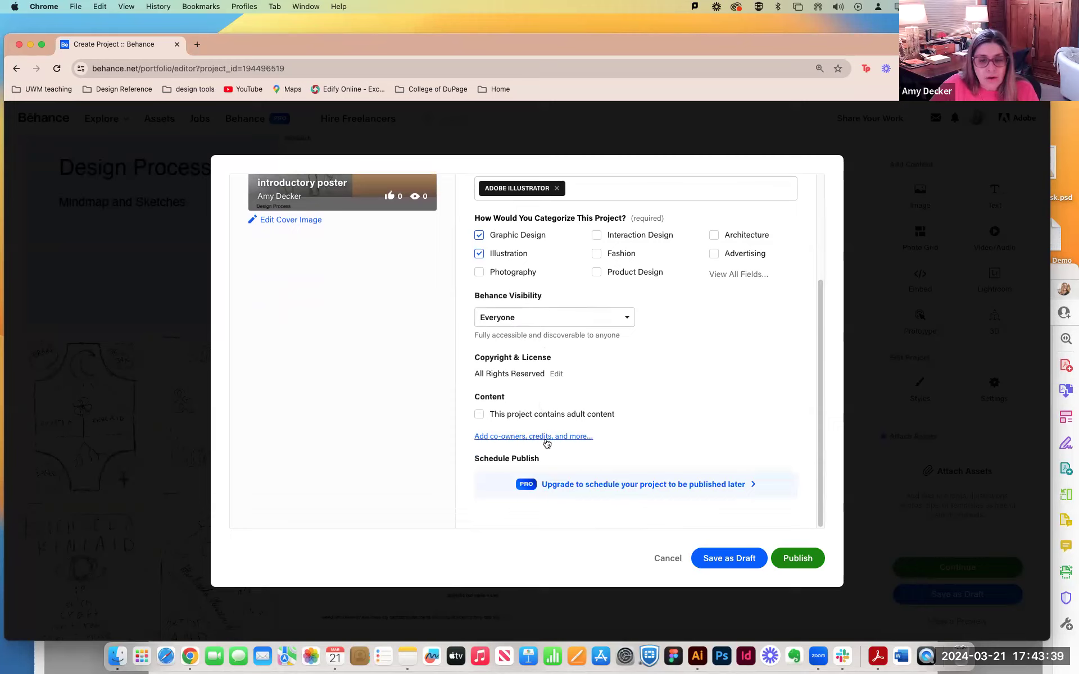
{"action": "left_click", "coordinate": [564, 438]}
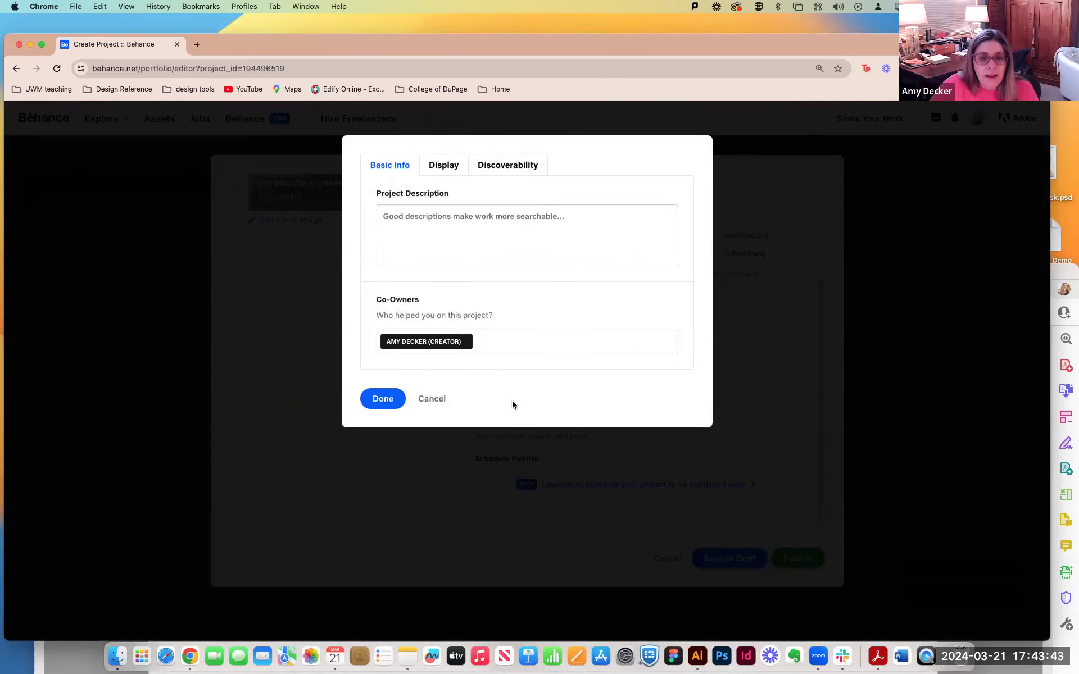
{"action": "left_click", "coordinate": [419, 235]}
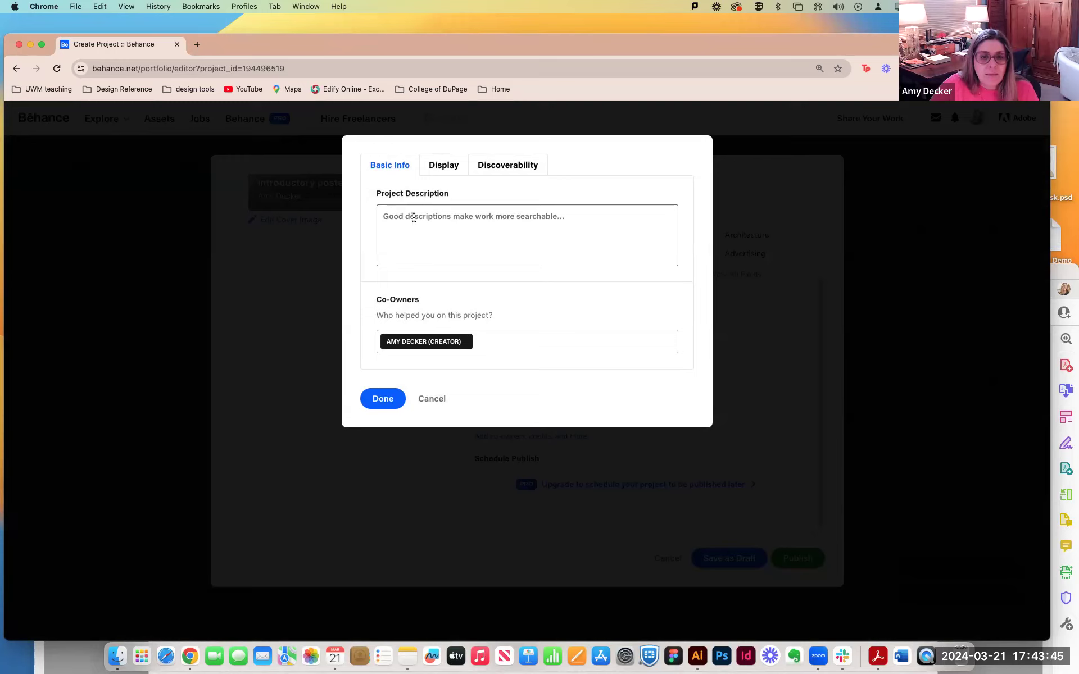
Try to find the college's graphic design account as co-owner by searching for graphicdesigncod and codgraphicdesign.
{"action": "left_click", "coordinate": [523, 340]}
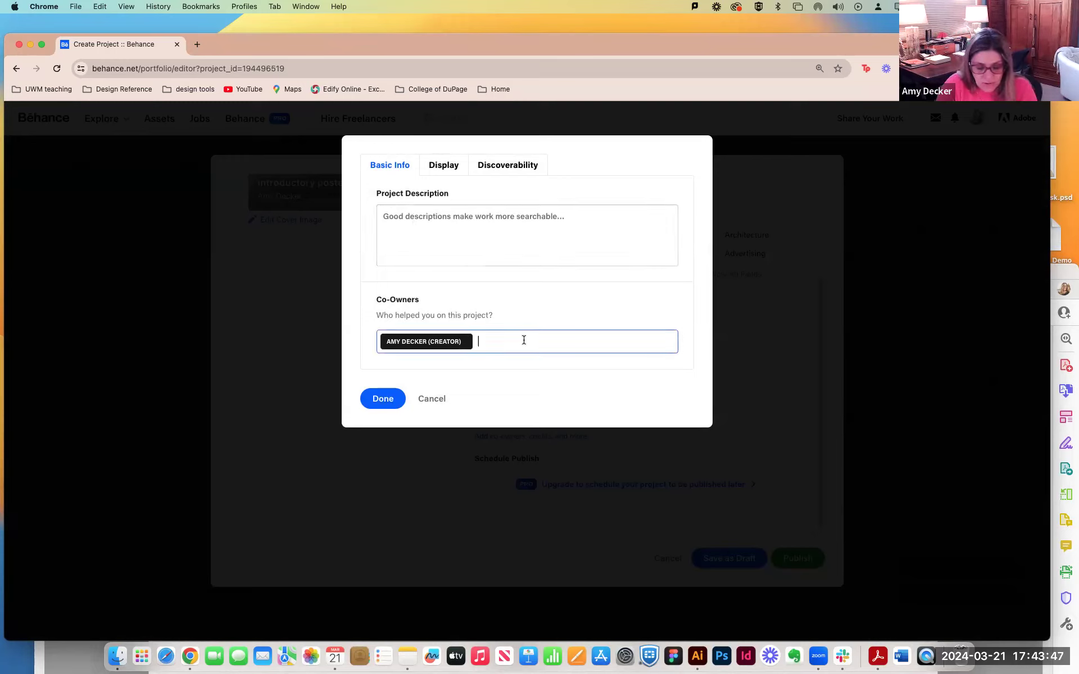
{"action": "type", "text": "graphic"}
{"action": "type", "text": "design"}
{"action": "type", "text": "e"}
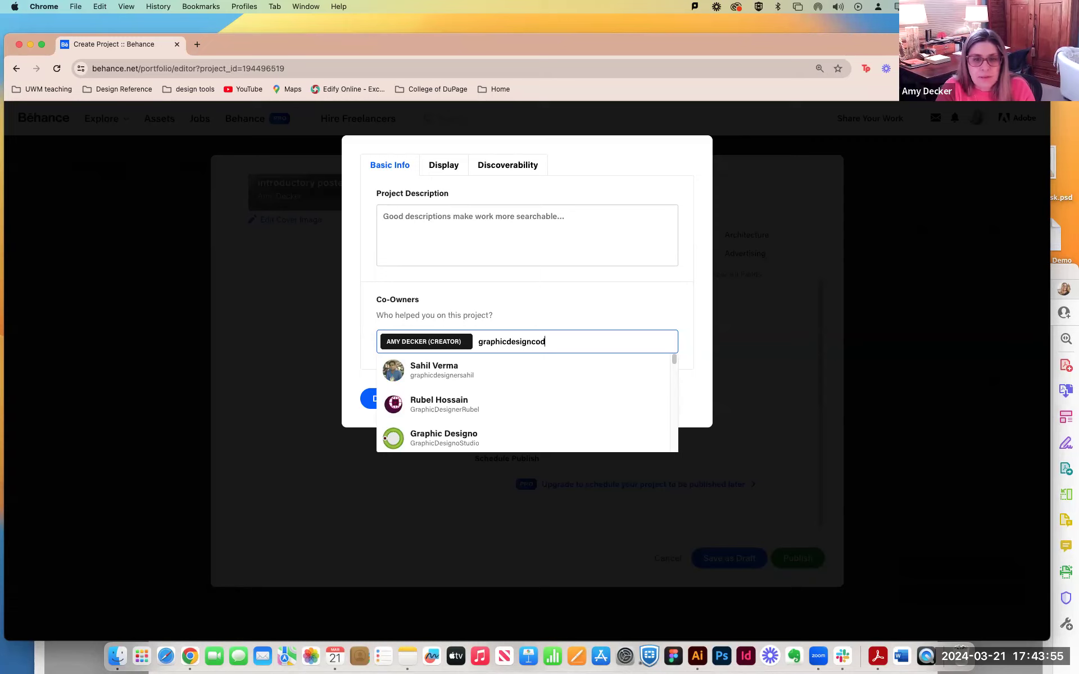
{"action": "key", "text": "BackSpace"}
{"action": "key", "text": "BackSpace"}
{"action": "key", "text": "BackSpace"}
{"action": "key", "text": "BackSpace"}
{"action": "key", "text": "BackSpace"}
{"action": "key", "text": "BackSpace"}
{"action": "key", "text": "BackSpace"}
{"action": "key", "text": "BackSpace"}
{"action": "key", "text": "BackSpace"}
{"action": "key", "text": "BackSpace"}
{"action": "key", "text": "BackSpace"}
{"action": "key", "text": "BackSpace"}
{"action": "key", "text": "BackSpace"}
{"action": "key", "text": "BackSpace"}
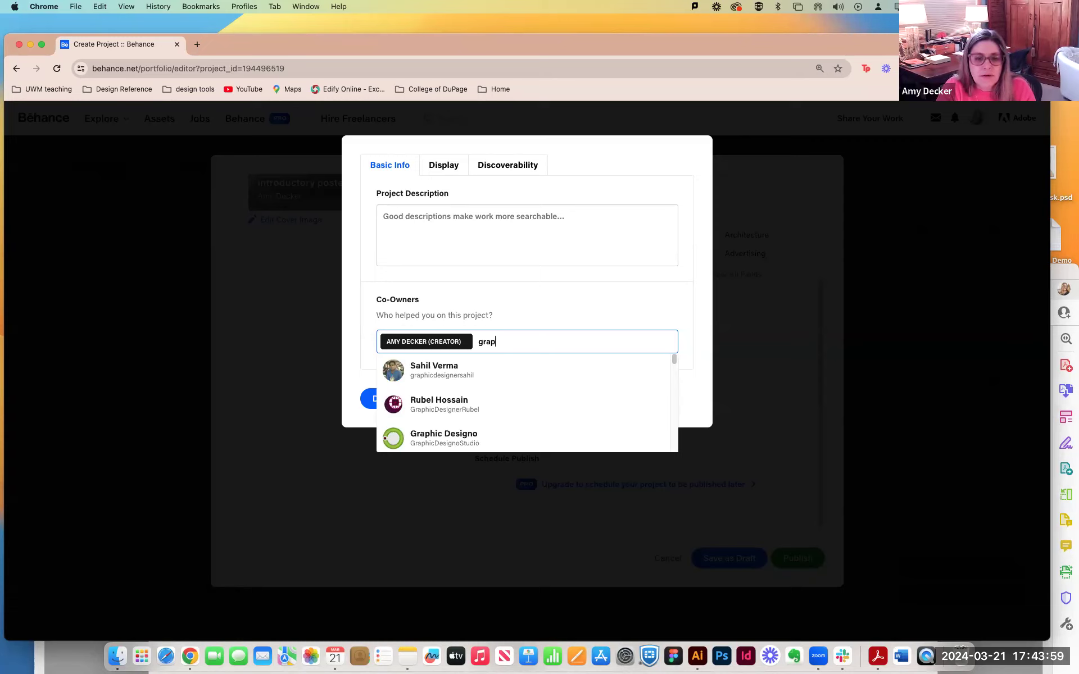
{"action": "type", "text": "codgra"}
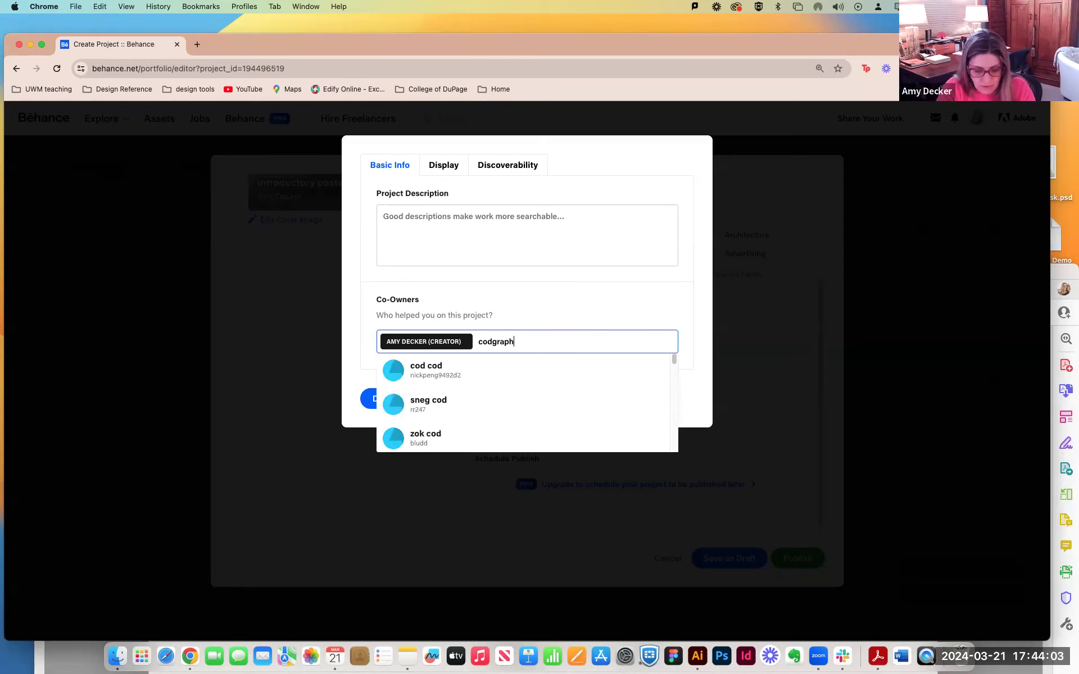
{"action": "type", "text": "phicdesign"}
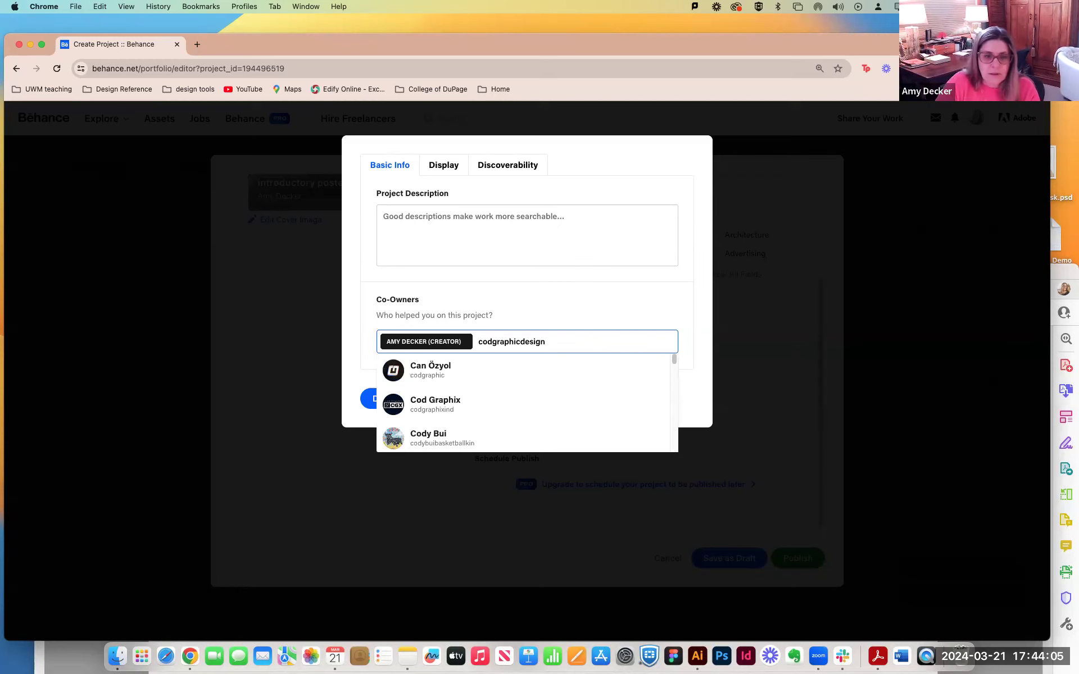
Move the Behance window aside and look up the Add Co-Owners instructions on page 5 of the portfolio guidelines PDF.
{"action": "left_click_drag", "start_coordinate": [609, 48], "coordinate": [584, 550]}
{"action": "left_click_drag", "start_coordinate": [585, 279], "coordinate": [530, 16]}
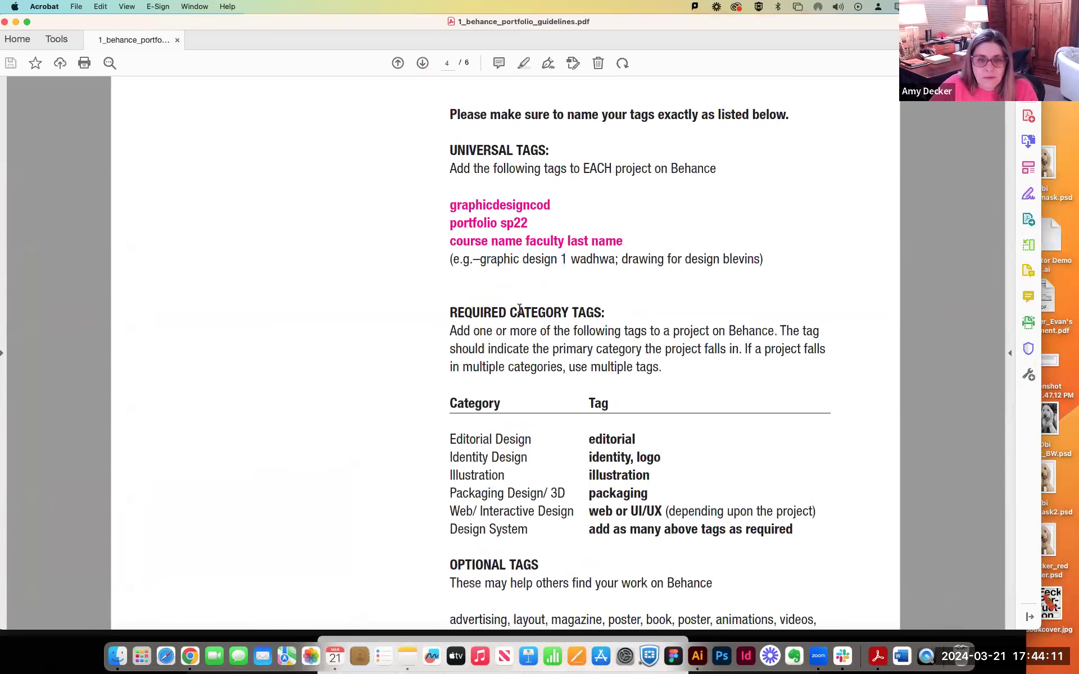
{"action": "scroll", "coordinate": [519, 309], "scroll_direction": "down", "scroll_amount": 5}
{"action": "scroll", "coordinate": [561, 405], "scroll_direction": "down", "scroll_amount": 15}
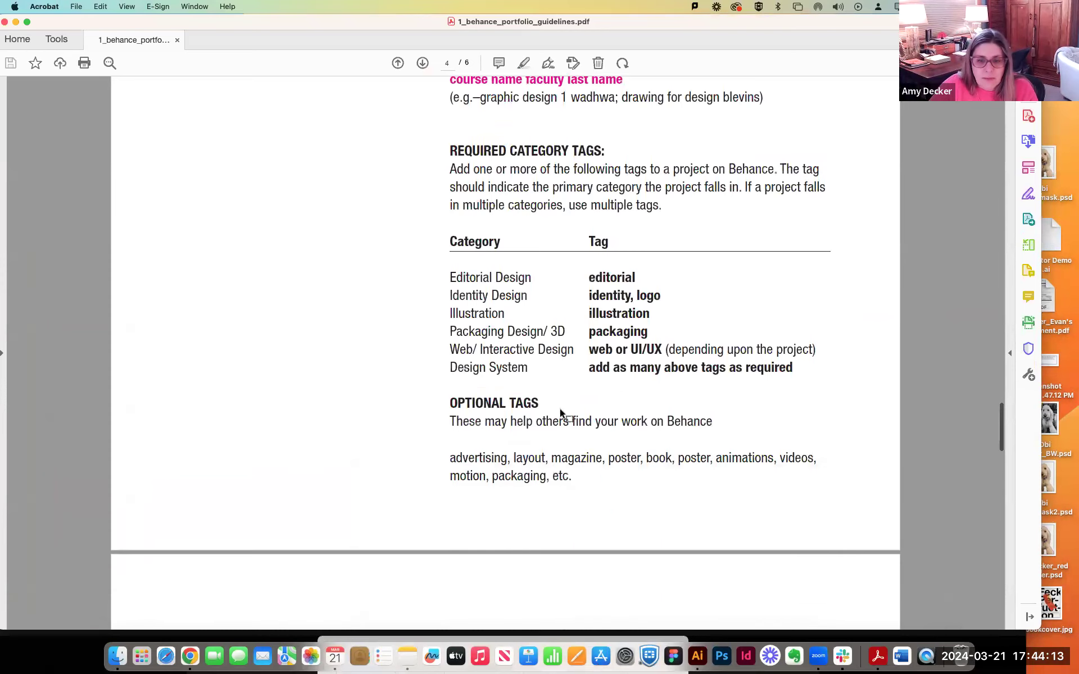
{"action": "scroll", "coordinate": [549, 400], "scroll_direction": "down", "scroll_amount": 15}
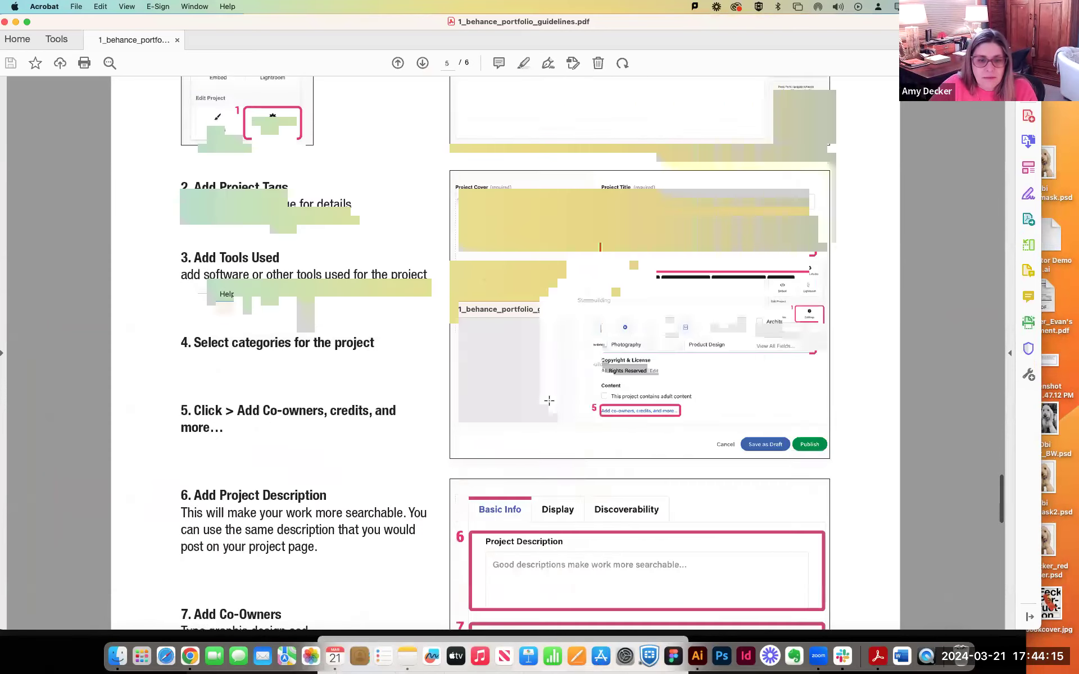
{"action": "scroll", "coordinate": [549, 401], "scroll_direction": "down", "scroll_amount": 5}
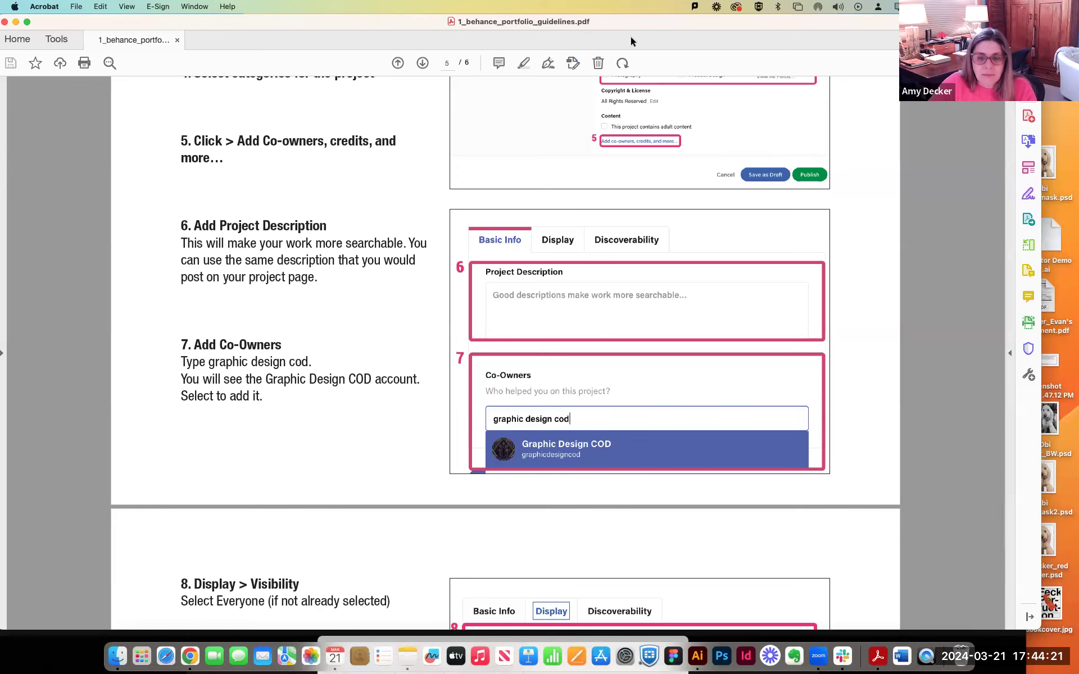
Return to the Behance window, search the co-owners for "graphic design cod" and add the Graphic Design COD account.
{"action": "left_click_drag", "start_coordinate": [1034, 630], "coordinate": [1024, 467]}
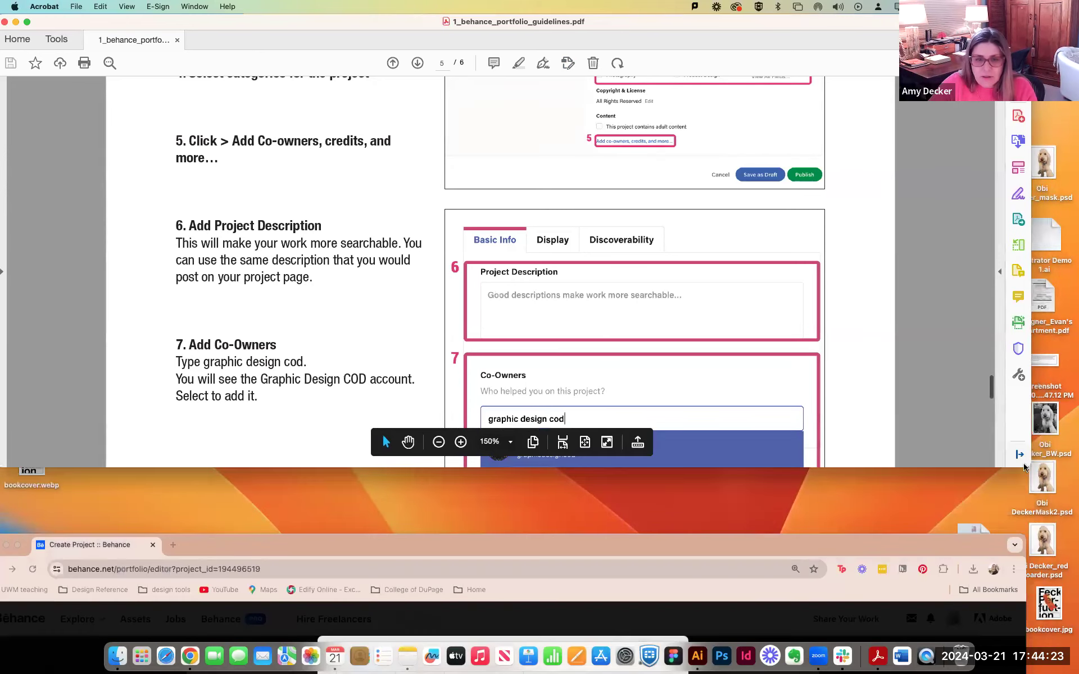
{"action": "left_click_drag", "start_coordinate": [669, 545], "coordinate": [690, 30]}
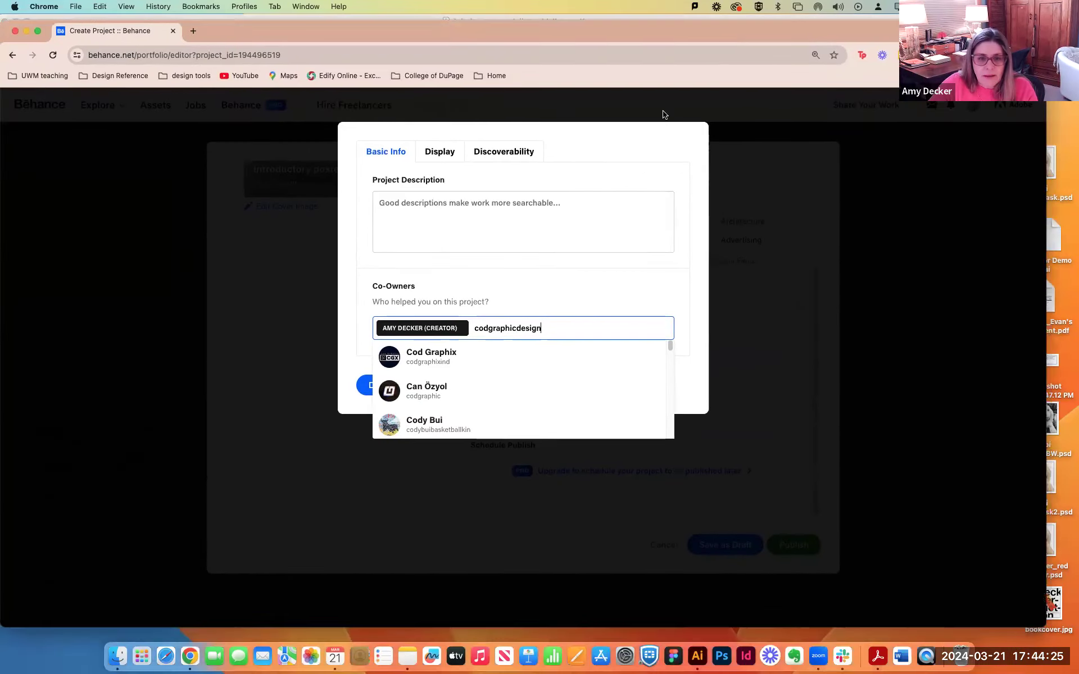
{"action": "key", "text": "super+a"}
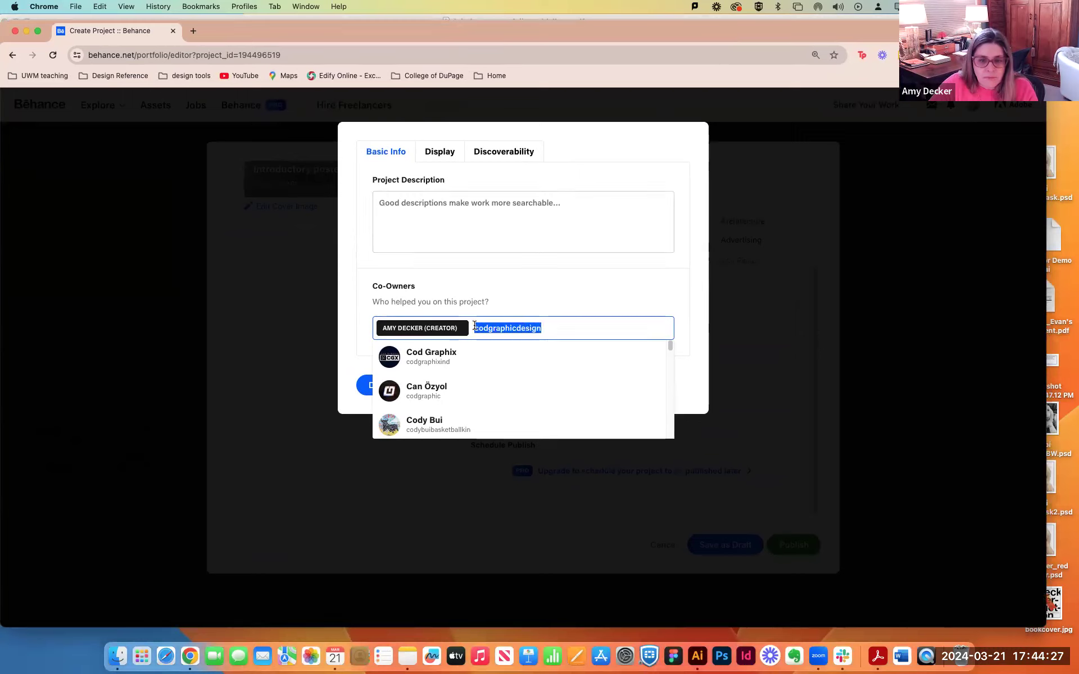
{"action": "type", "text": "graphic design c"}
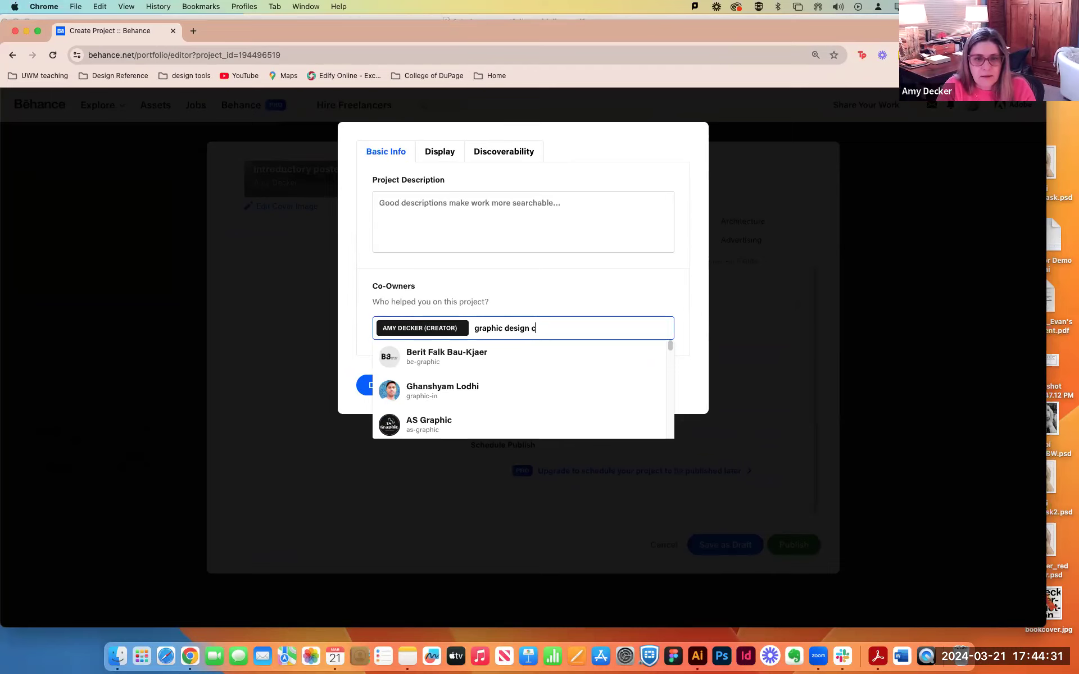
{"action": "type", "text": "od"}
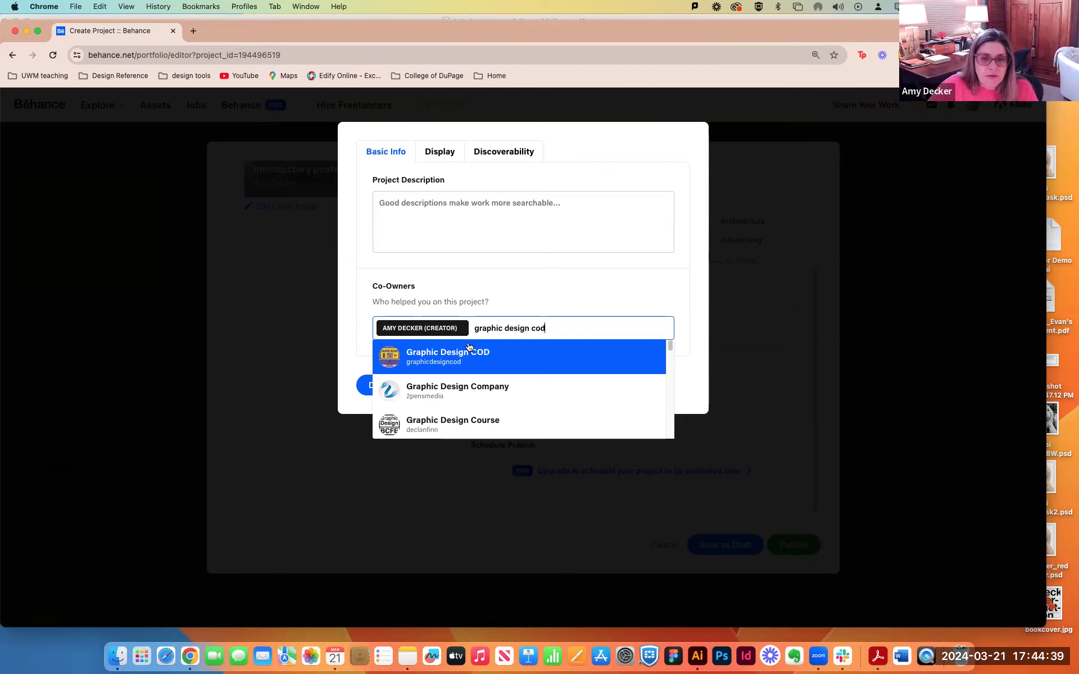
{"action": "left_click", "coordinate": [408, 354]}
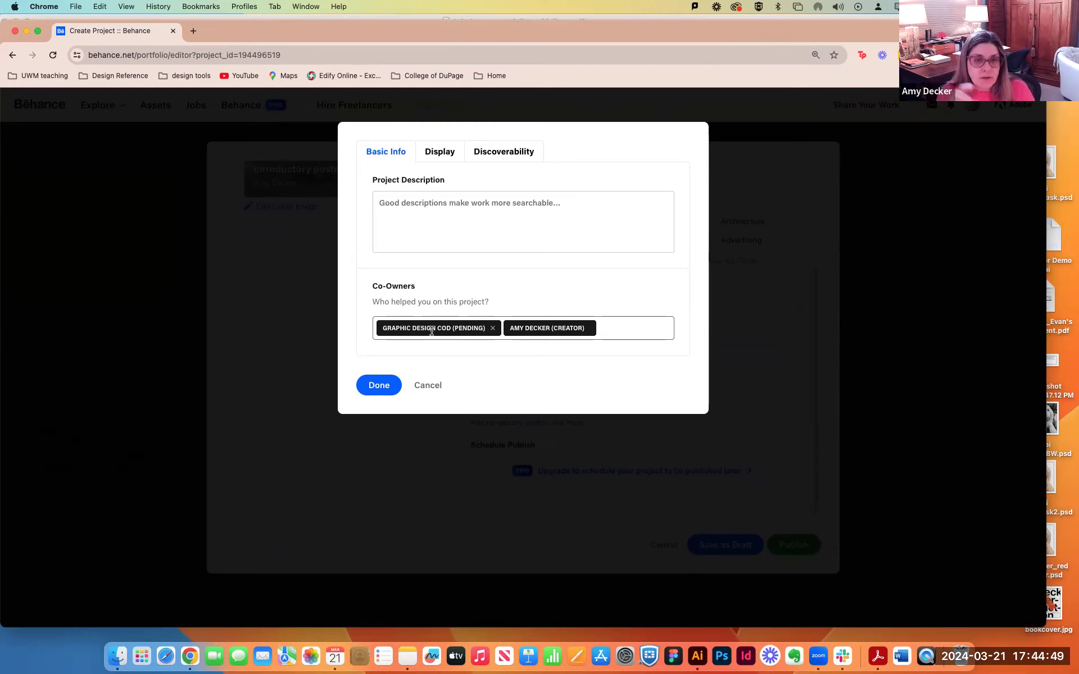
Switch to Illustrator and bring the Behance template document window with the poster layout into view.
{"action": "left_click", "coordinate": [381, 212]}
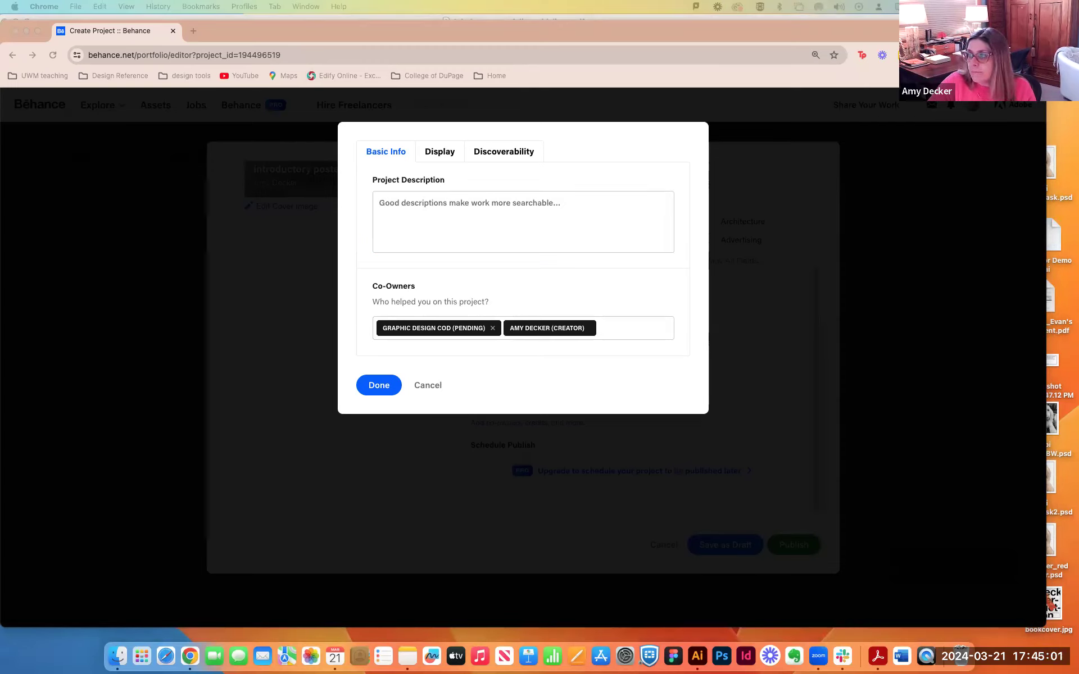
{"action": "mouse_move", "coordinate": [1078, 46]}
{"action": "left_mouse_down"}
{"action": "mouse_move", "coordinate": [620, 36]}
{"action": "mouse_move", "coordinate": [1078, 22]}
{"action": "left_mouse_up"}
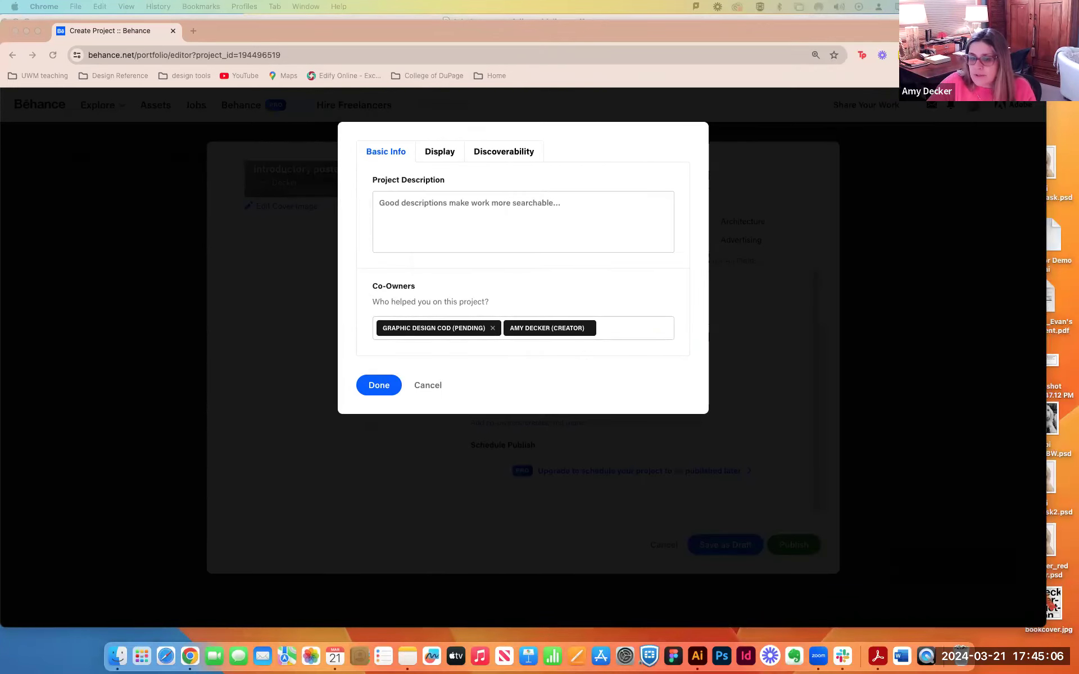
{"action": "left_click", "coordinate": [702, 648]}
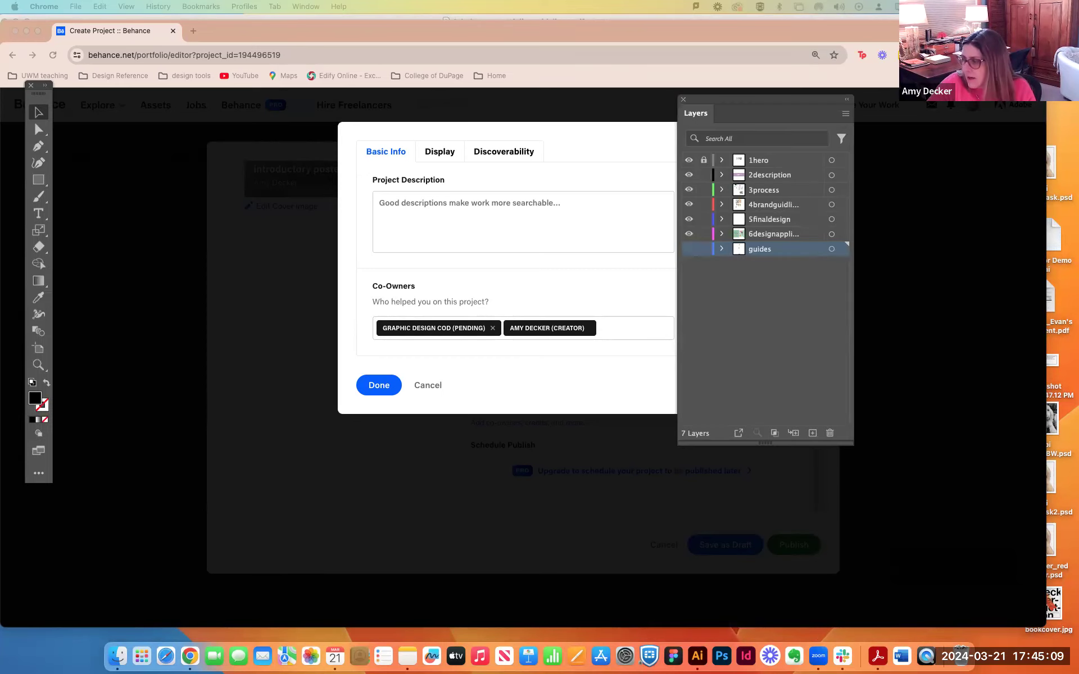
{"action": "left_click_drag", "start_coordinate": [1078, 121], "coordinate": [1078, 360]}
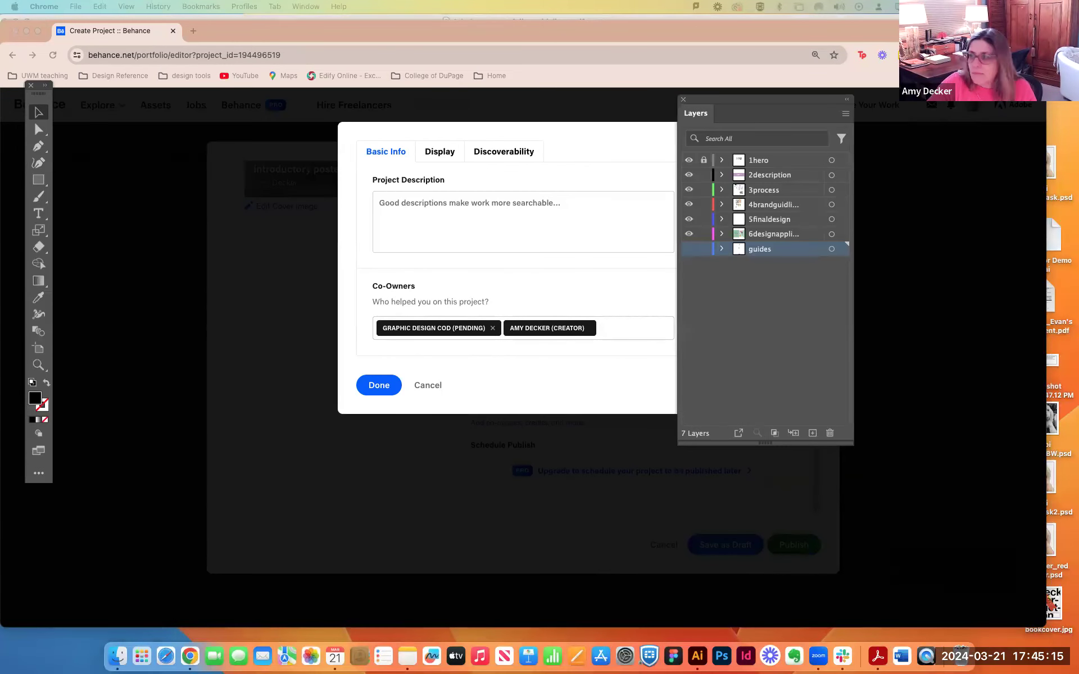
{"action": "left_click_drag", "start_coordinate": [1078, 147], "coordinate": [775, 73]}
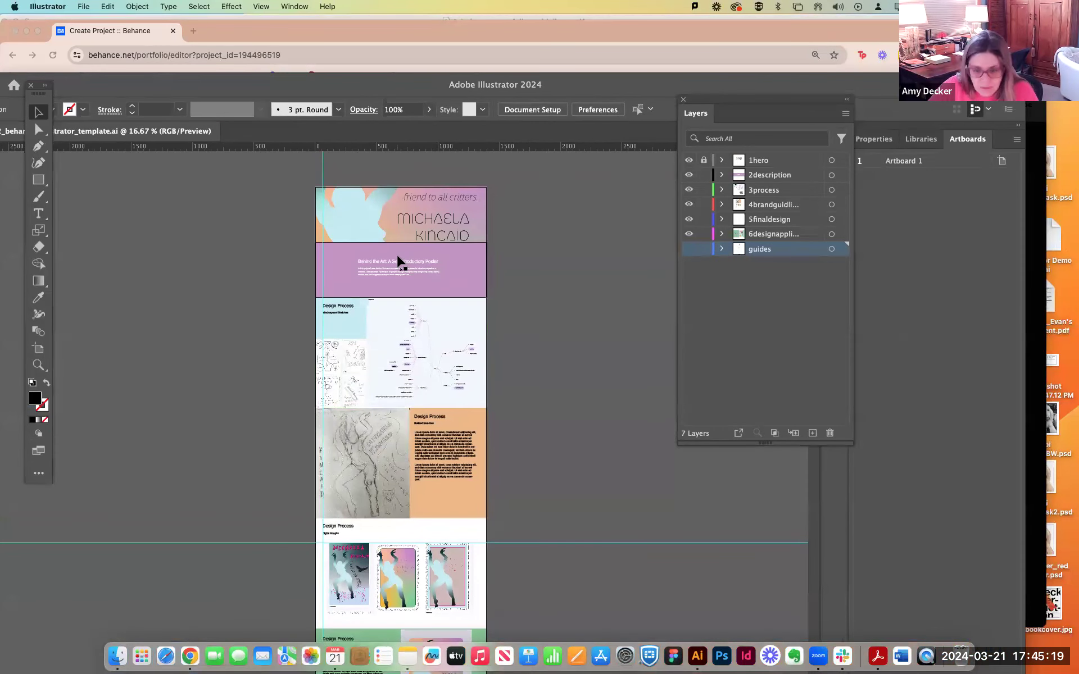
Select and copy the "Behind the Art: A Self-introductory Poster" heading and its paragraph from the template's purple description section.
{"action": "key", "text": "super+equal"}
{"action": "key", "text": "super+equal"}
{"action": "key", "text": "super+equal"}
{"action": "scroll", "coordinate": [393, 279], "scroll_direction": "up", "scroll_amount": 10}
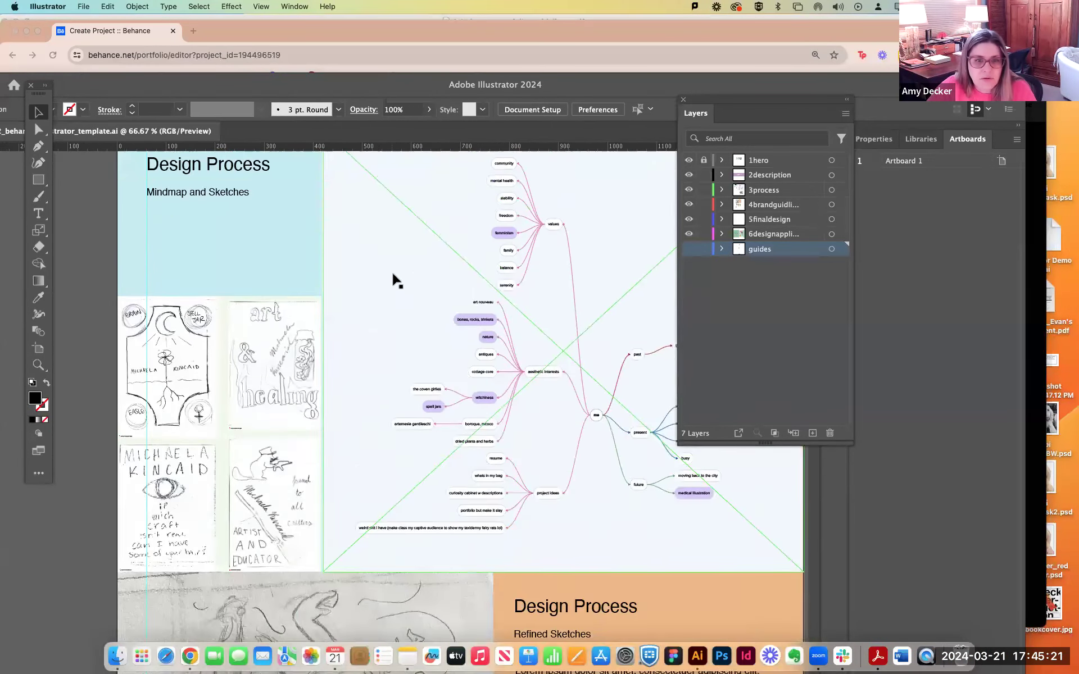
{"action": "double_click", "coordinate": [337, 475]}
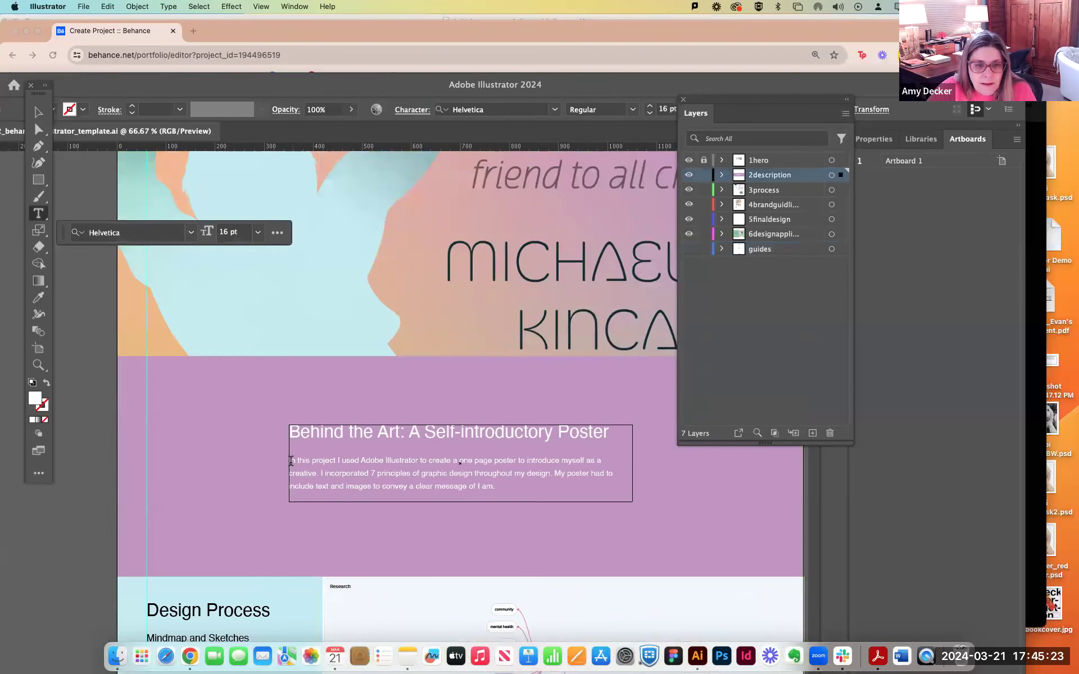
{"action": "left_click_drag", "start_coordinate": [512, 484], "coordinate": [273, 417]}
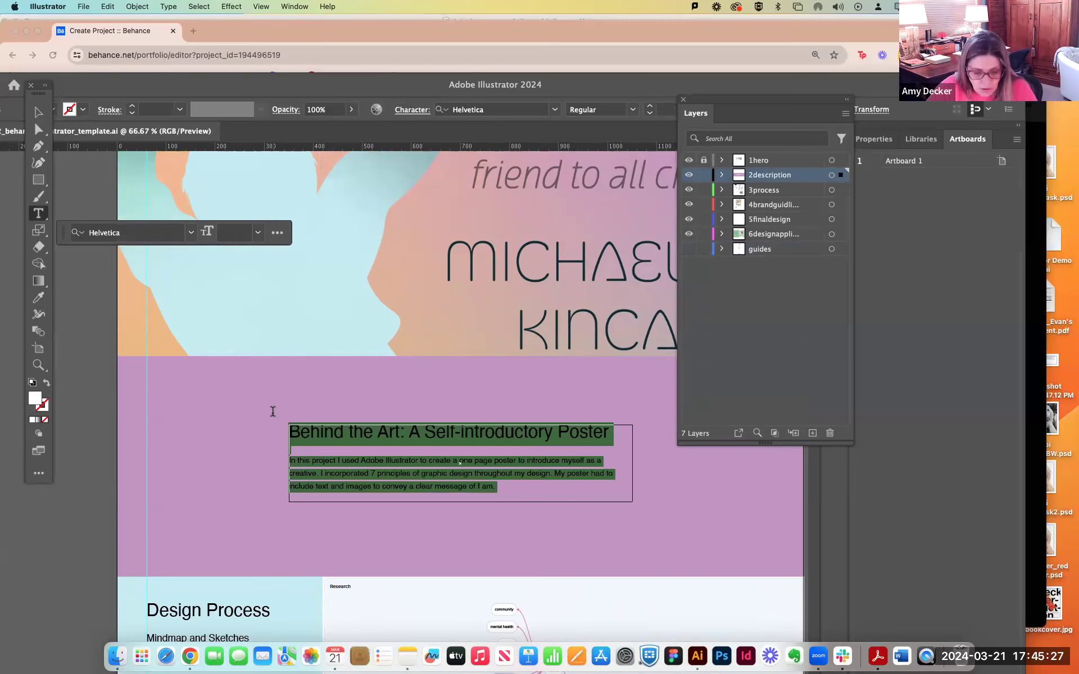
Return to the Behance window, paste the copied text as the project description and confirm the additional details.
{"action": "left_click", "coordinate": [292, 32]}
{"action": "left_click", "coordinate": [408, 225]}
{"action": "type", "text": "Behind the Art: A Self-Introductory Poster  In this project I used Adobe Illustrator to create a one page poster to introduce myself as a creative. I incorporated 7 principles of graphic design throughout my design. My poster had to include text and images to convey a clear message of I am."}
{"action": "scroll", "coordinate": [552, 250], "scroll_direction": "up", "scroll_amount": 1}
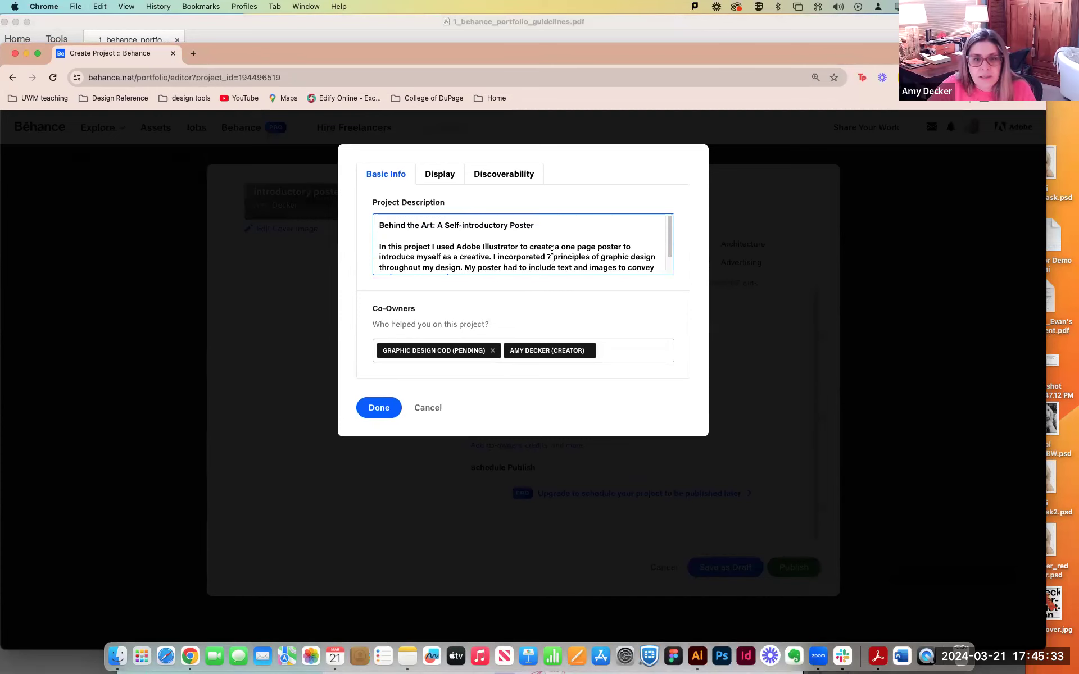
{"action": "left_click", "coordinate": [379, 407]}
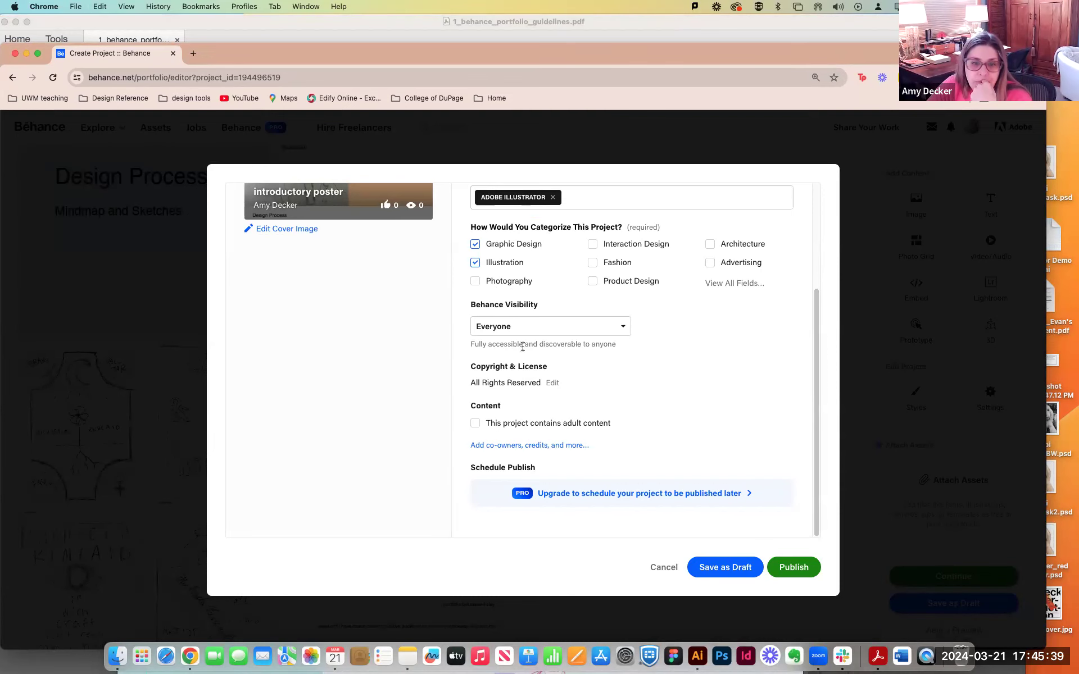
Capitalize the project title as "Behind The Art: A Self-Introductory Poster" and save the project as a draft.
{"action": "scroll", "coordinate": [520, 343], "scroll_direction": "up", "scroll_amount": 5}
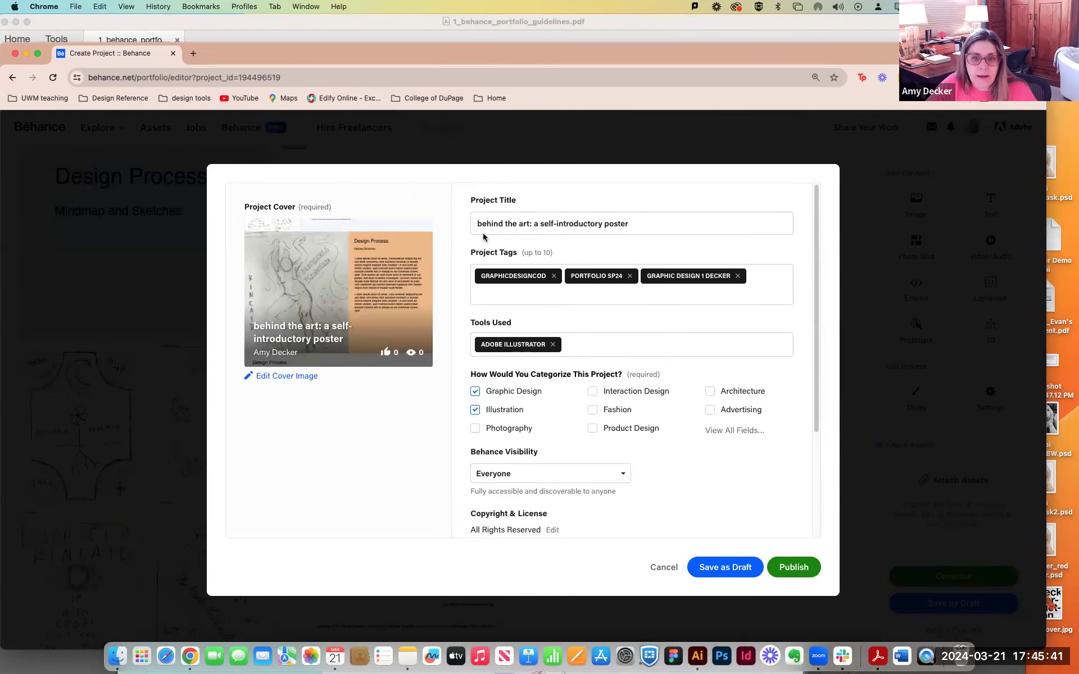
{"action": "left_click_drag", "start_coordinate": [482, 224], "coordinate": [470, 224]}
{"action": "type", "text": "B"}
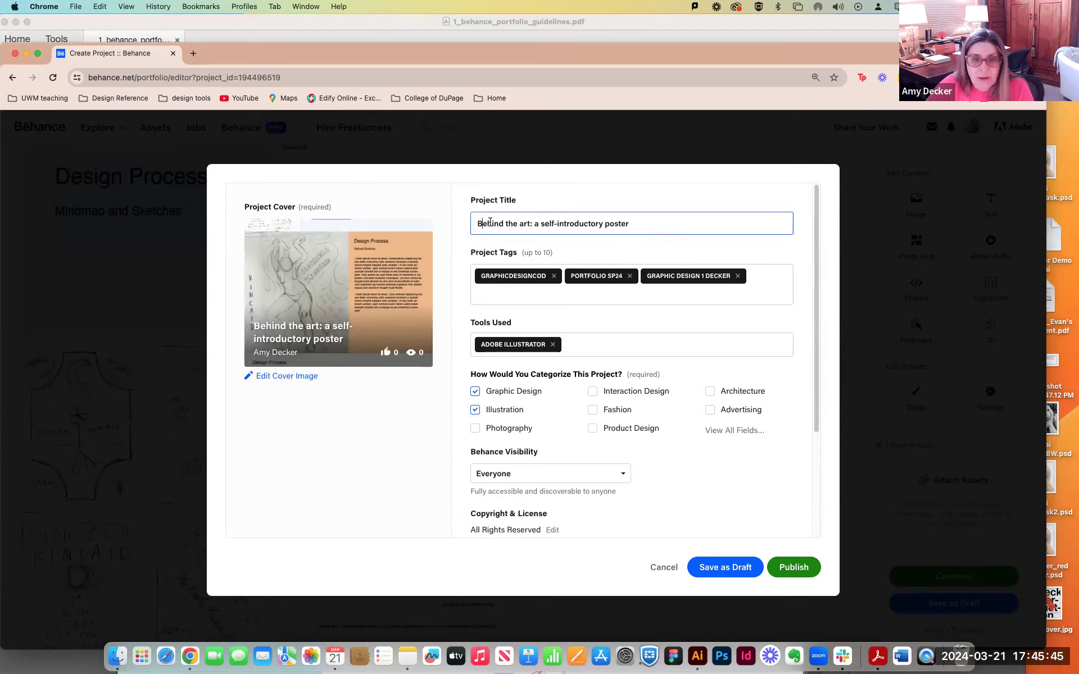
{"action": "left_click", "coordinate": [506, 224]}
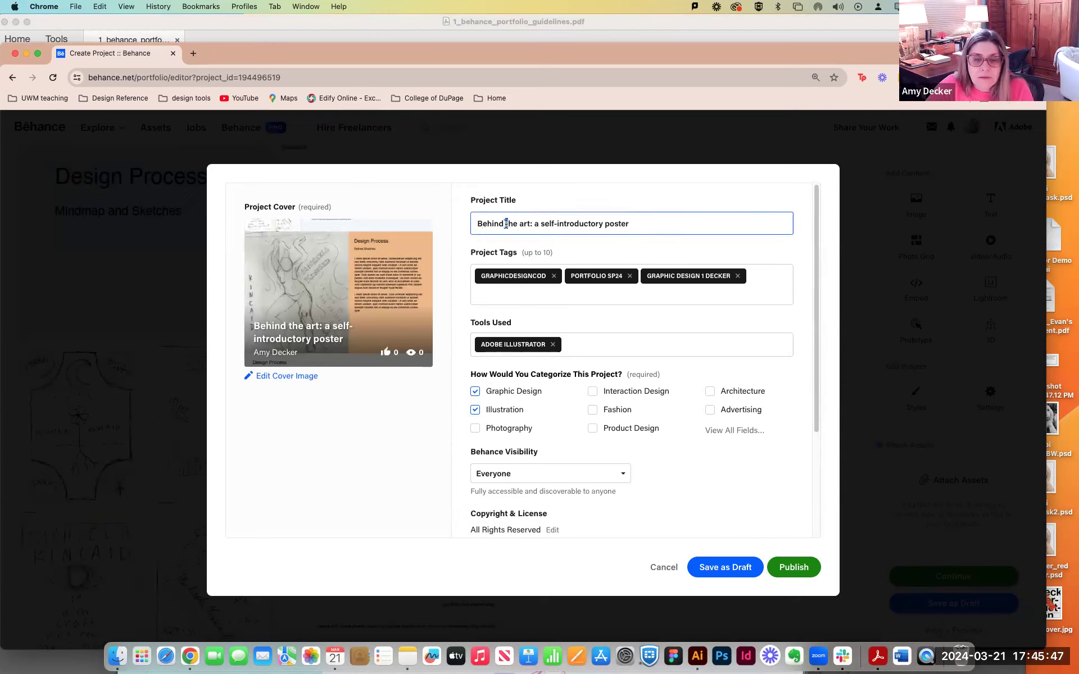
{"action": "type", "text": "The "}
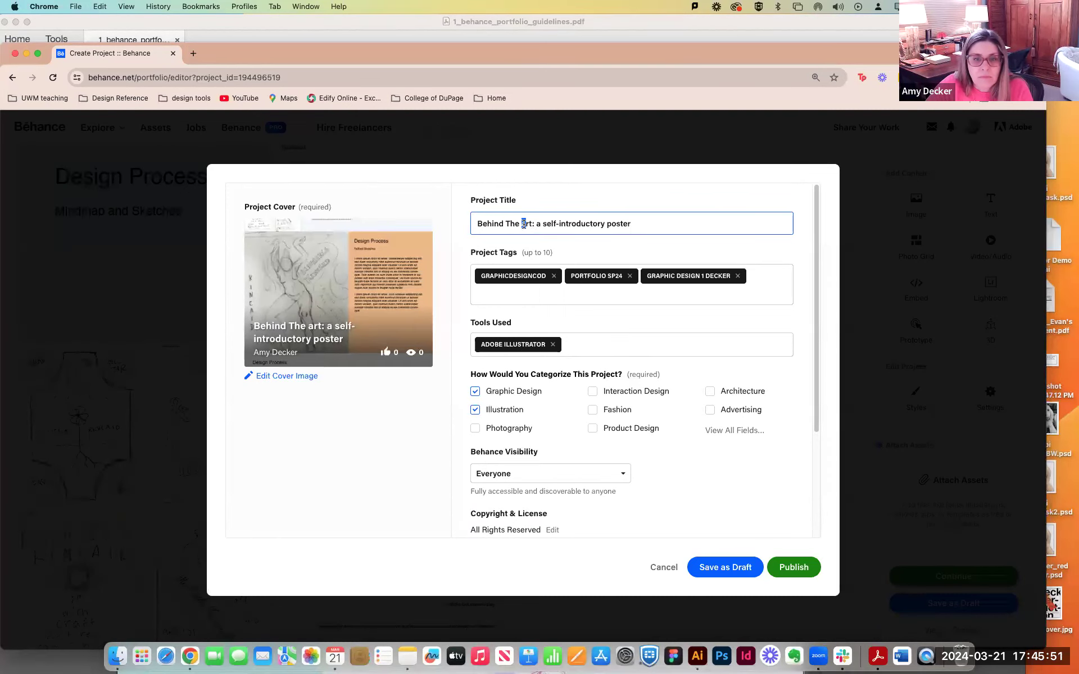
{"action": "type", "text": "A"}
{"action": "double_click", "coordinate": [539, 223]}
{"action": "type", "text": "A"}
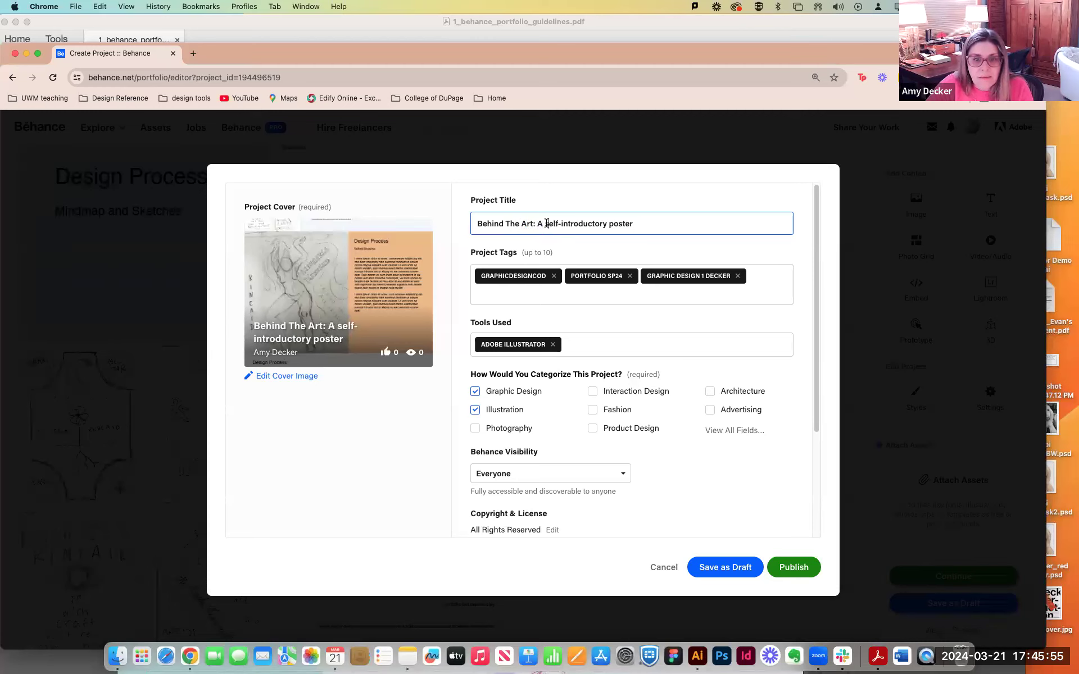
{"action": "left_click_drag", "start_coordinate": [544, 223], "coordinate": [550, 223]}
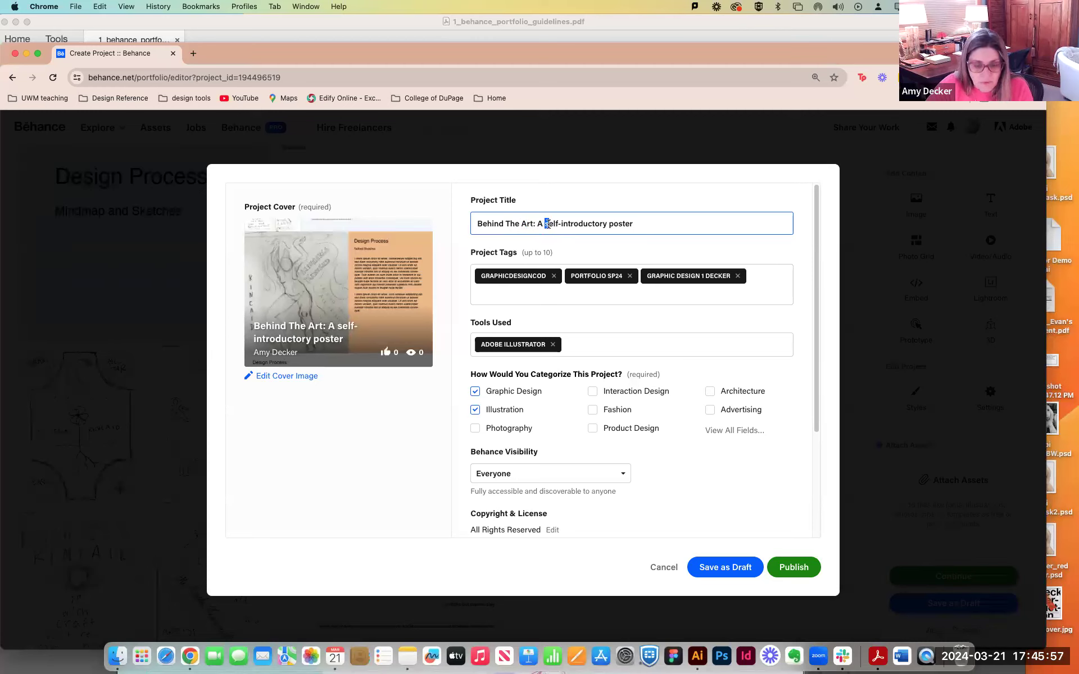
{"action": "type", "text": "S"}
{"action": "left_click", "coordinate": [612, 224]}
{"action": "type", "text": "PH"}
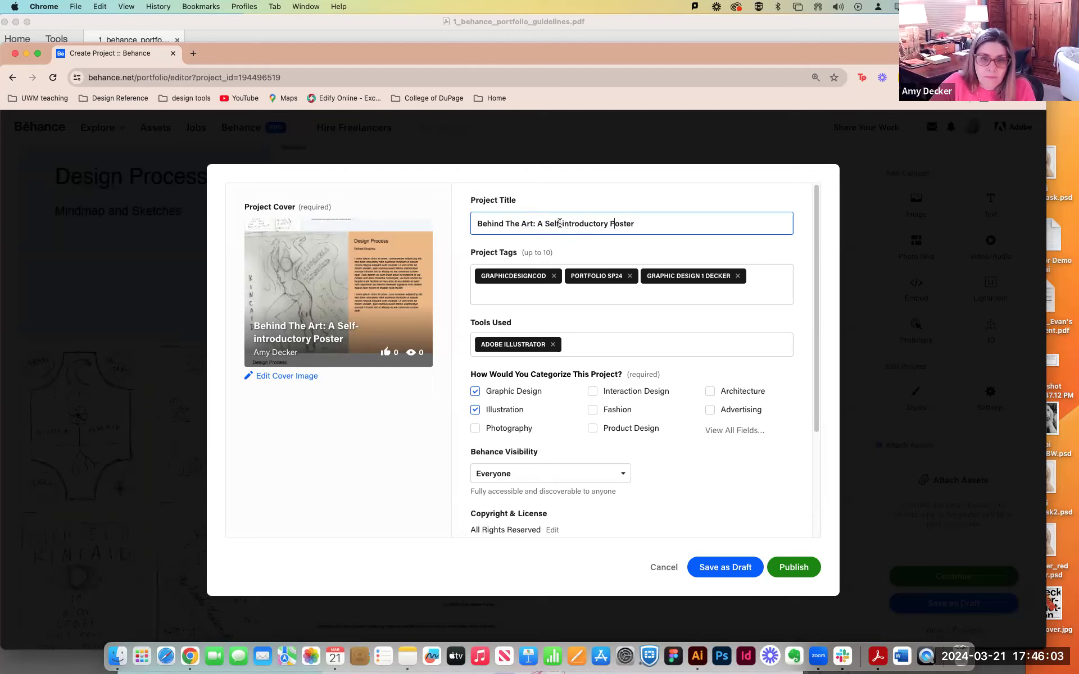
{"action": "type", "text": "I"}
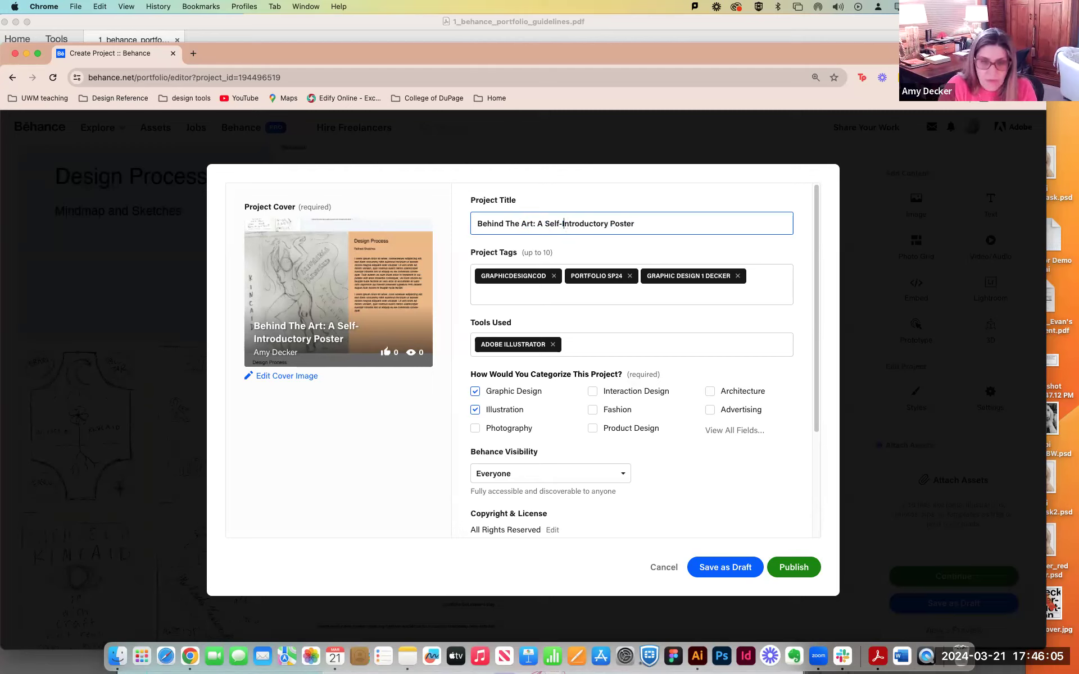
{"action": "left_click", "coordinate": [654, 224]}
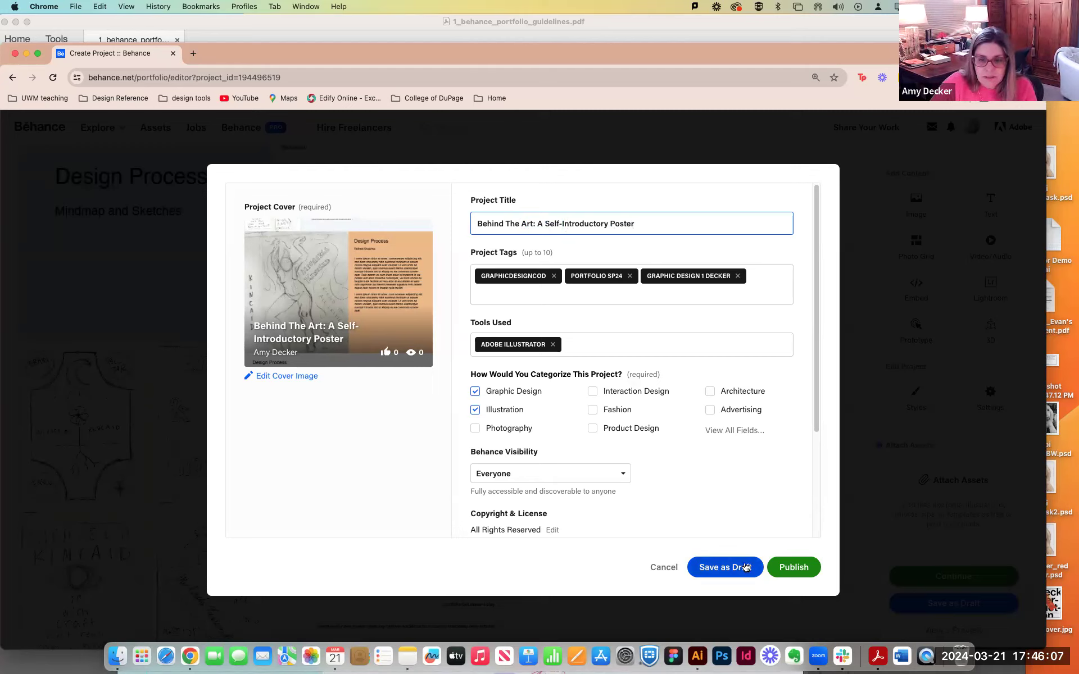
{"action": "left_click", "coordinate": [746, 567]}
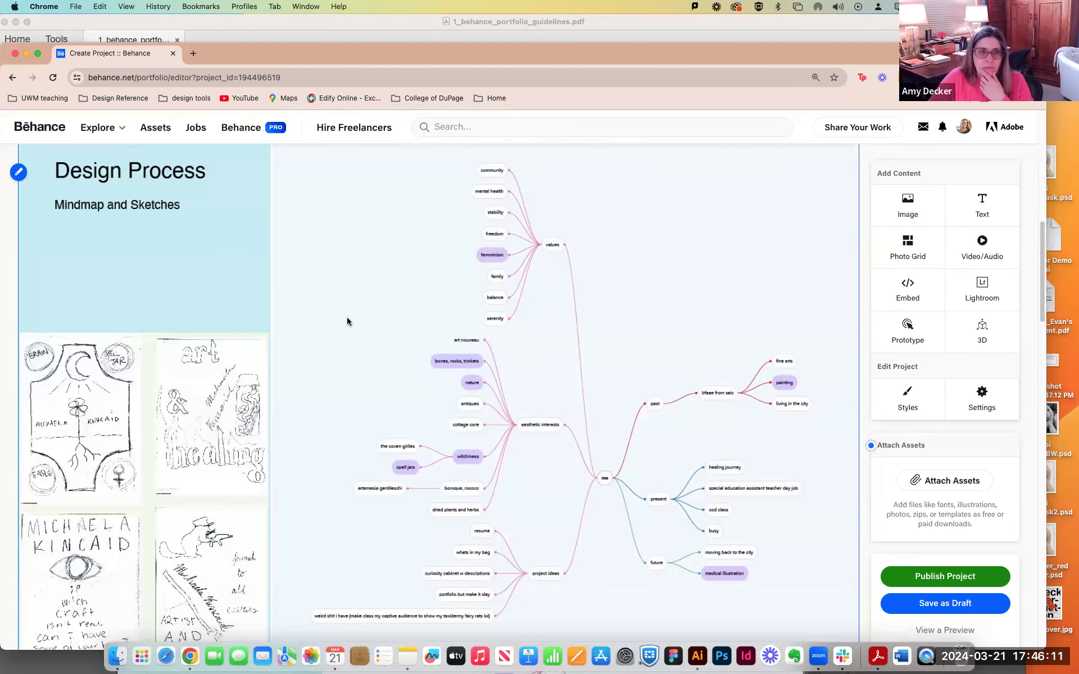
Review the project layout in the editor at a smaller page zoom, from the mindmap through the final design and back to the hero image.
{"action": "scroll", "coordinate": [346, 321], "scroll_direction": "down", "scroll_amount": 1}
{"action": "key", "text": "super+minus"}
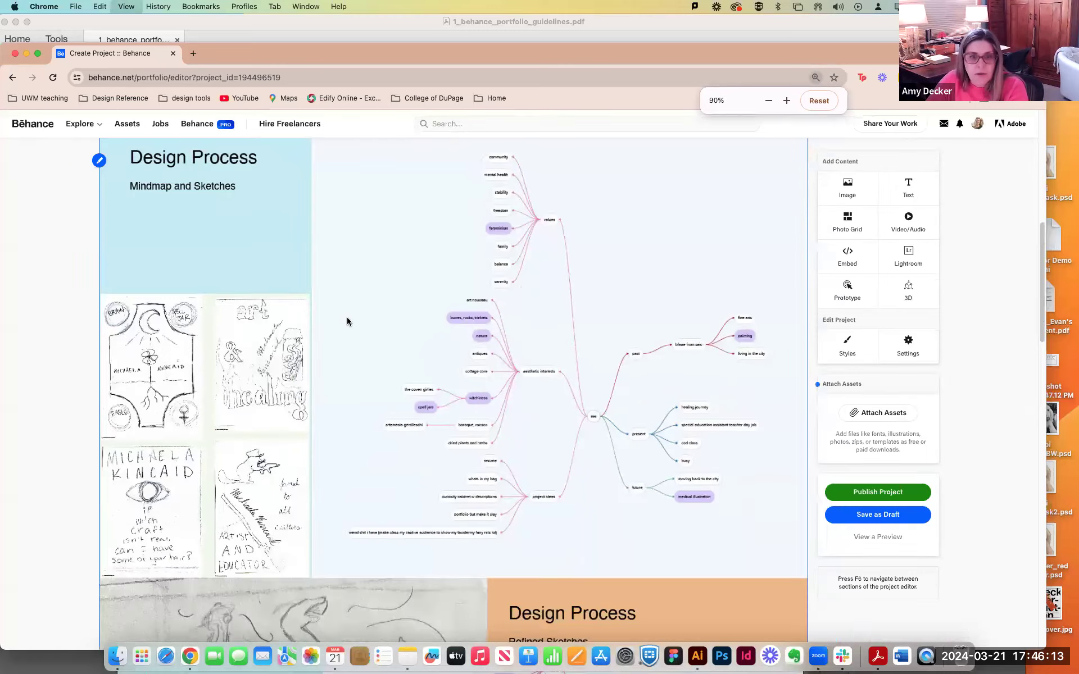
{"action": "key", "text": "super+minus"}
{"action": "scroll", "coordinate": [564, 360], "scroll_direction": "down", "scroll_amount": 15}
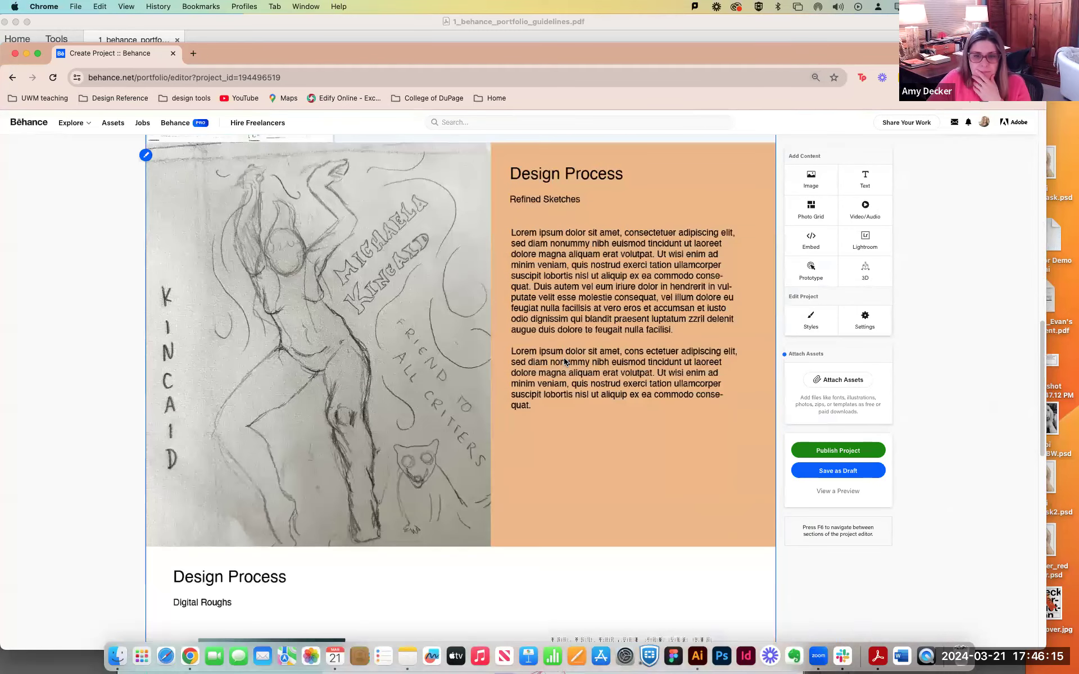
{"action": "scroll", "coordinate": [565, 360], "scroll_direction": "down", "scroll_amount": 4}
{"action": "scroll", "coordinate": [565, 361], "scroll_direction": "up", "scroll_amount": 12}
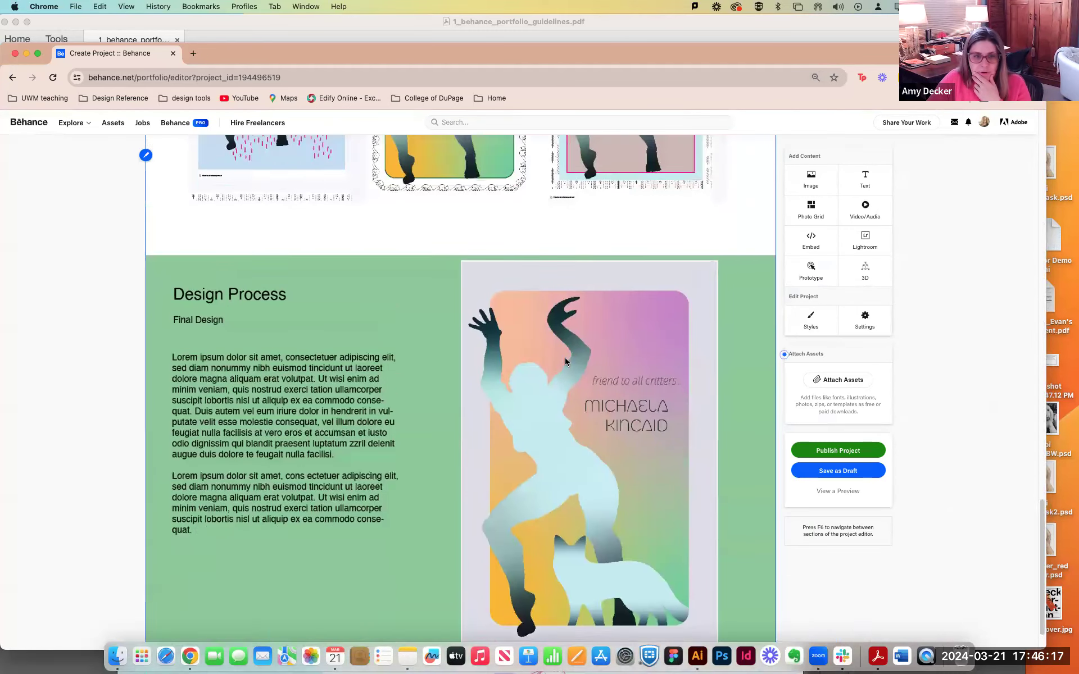
{"action": "scroll", "coordinate": [565, 360], "scroll_direction": "up", "scroll_amount": 6}
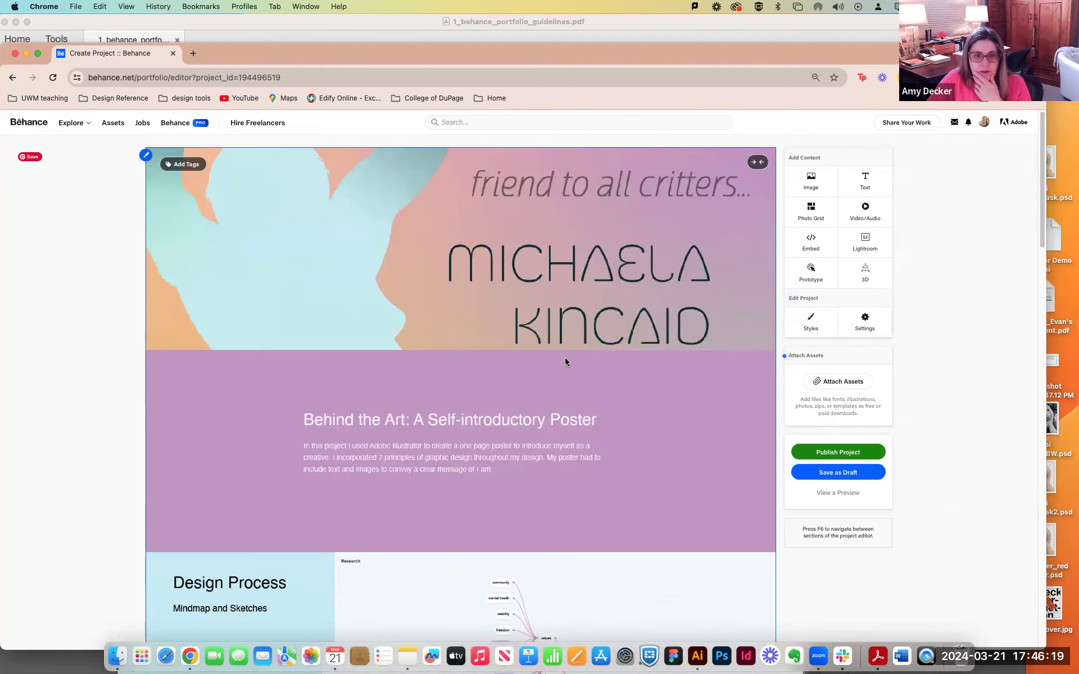
Try the project image with side margins, restore it to full width and move the browser window up.
{"action": "left_click", "coordinate": [758, 162]}
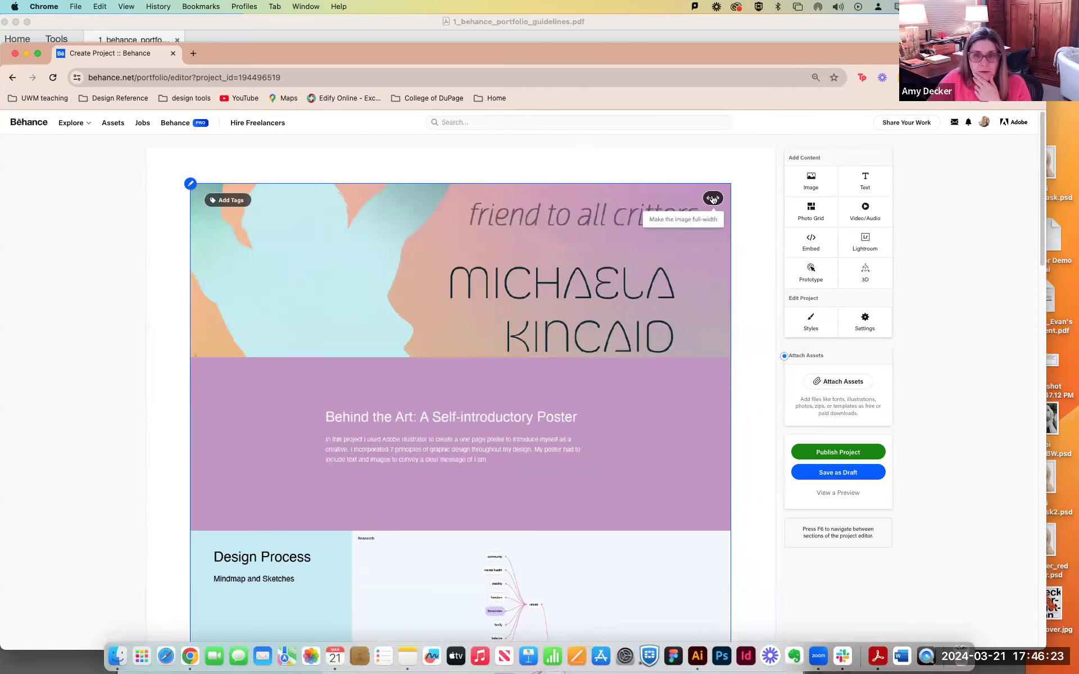
{"action": "left_click", "coordinate": [713, 200]}
{"action": "left_click_drag", "start_coordinate": [854, 53], "coordinate": [854, 25]}
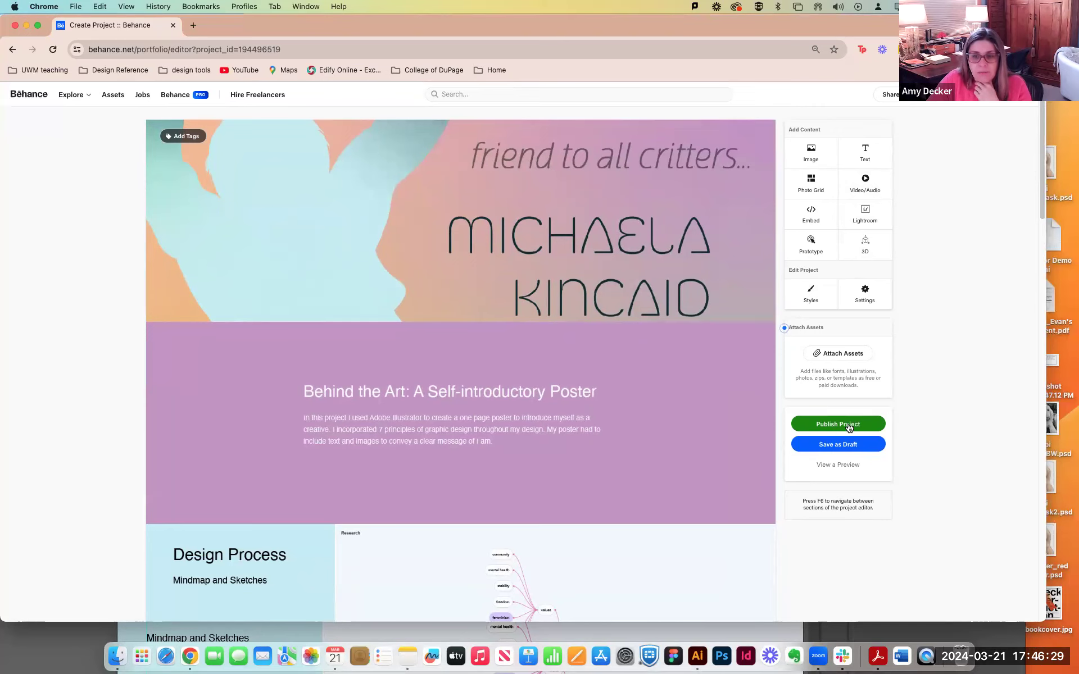
{"action": "scroll", "coordinate": [933, 349], "scroll_direction": "down", "scroll_amount": 1}
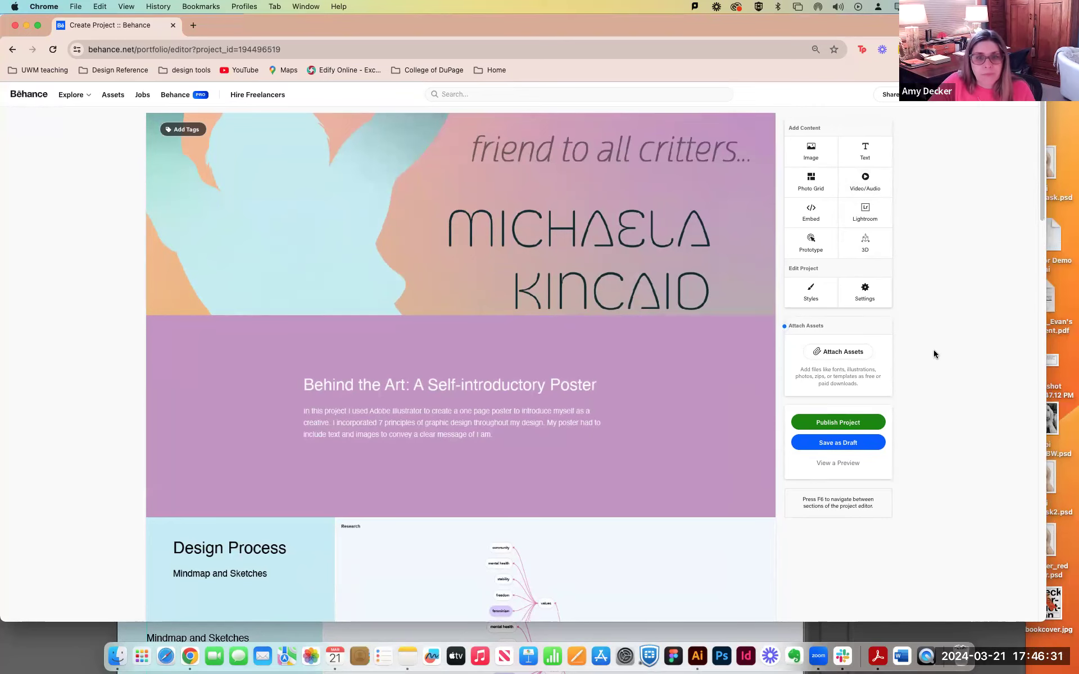